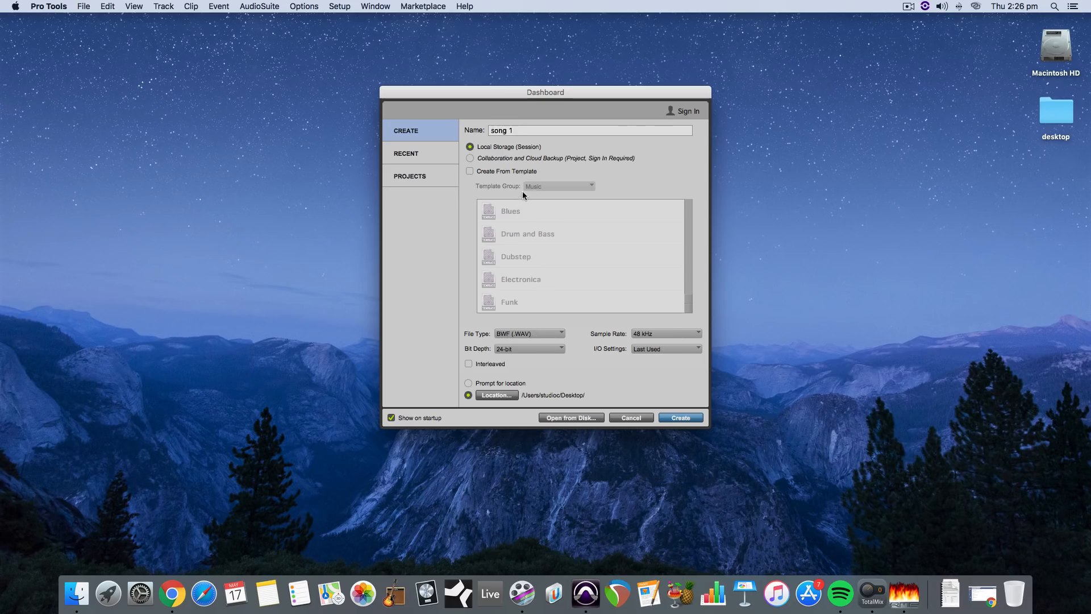
Create the local session "song 1" on the Desktop as 24-bit BWF (.WAV) at 48 kHz.
left_click(681, 418)
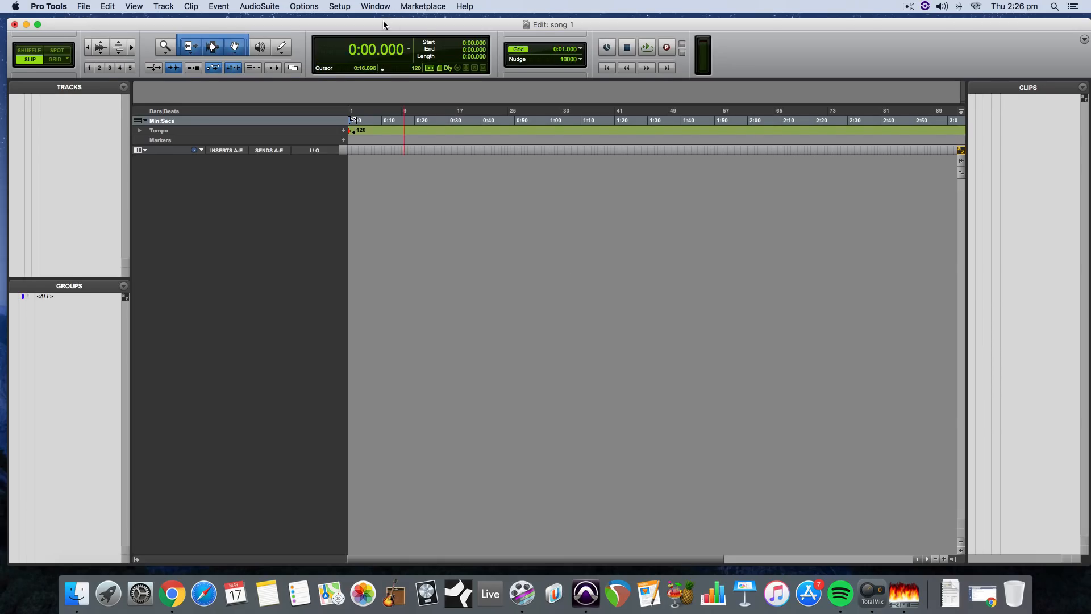
left_click_drag(383, 22, 379, 21)
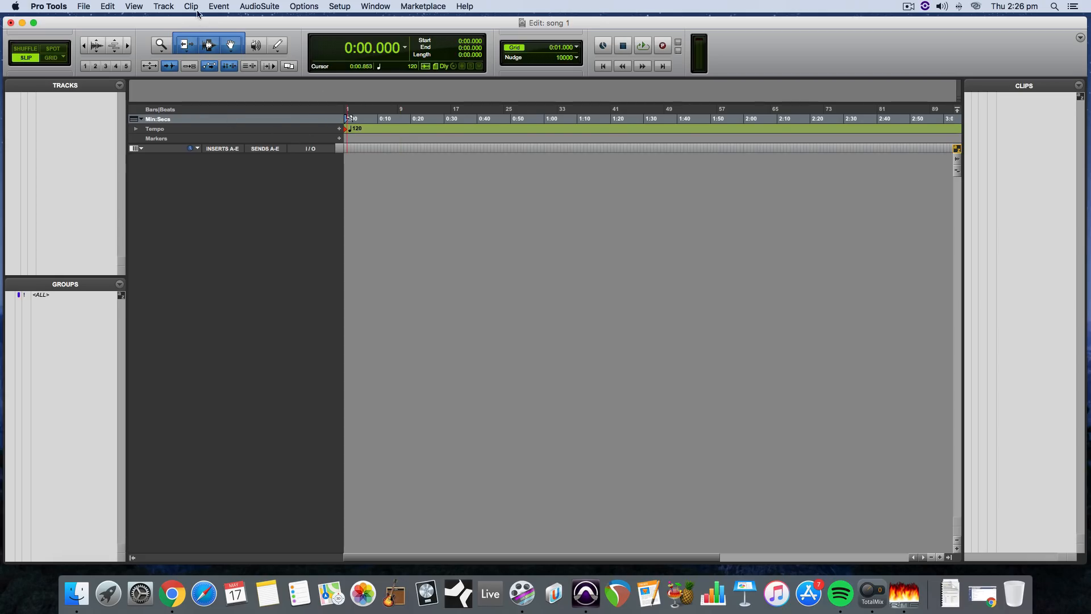
Add four new stereo Instrument tracks and increase their track height in the Edit window.
left_click(165, 7)
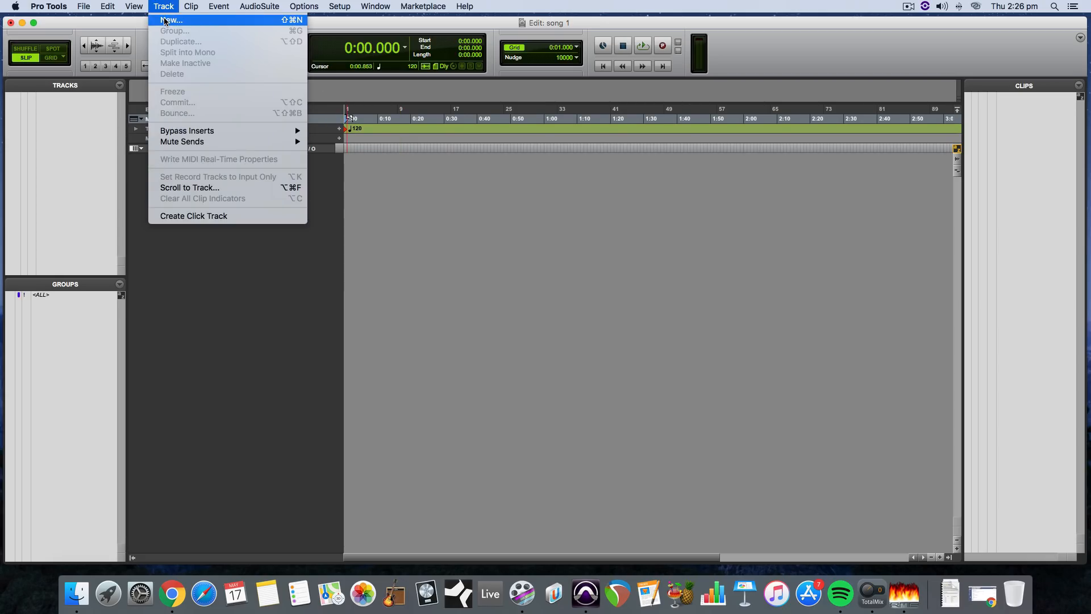
left_click(165, 21)
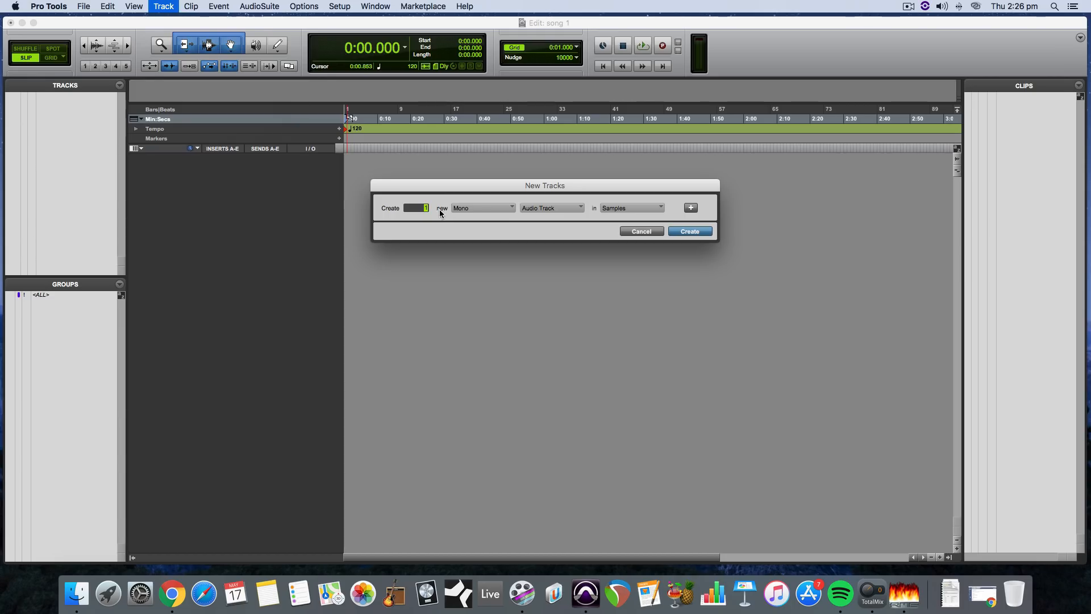
left_click(483, 208)
left_click(503, 217)
left_click(550, 208)
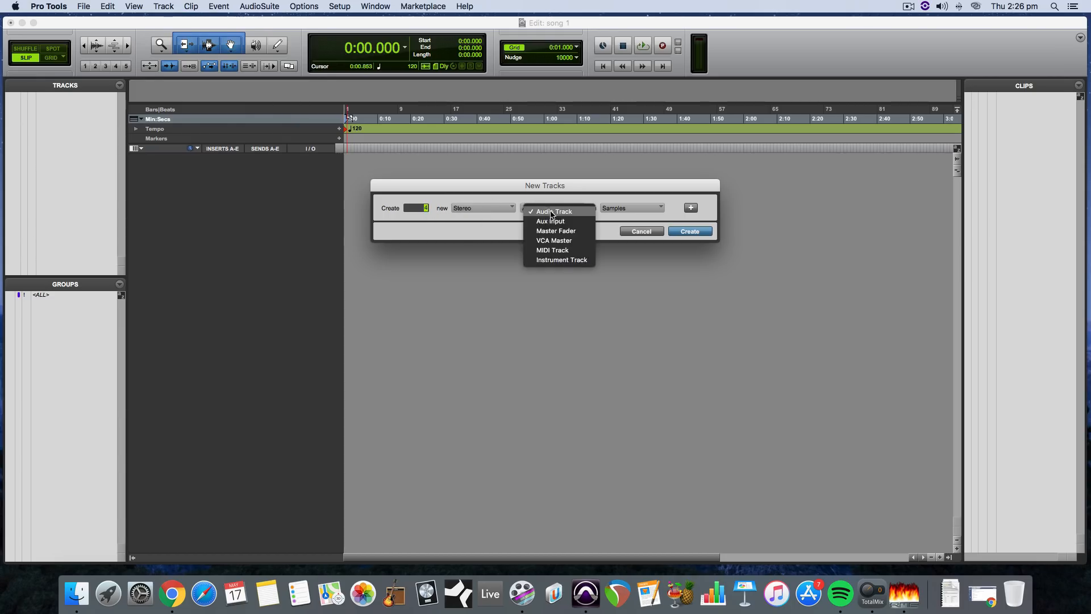
left_click(555, 261)
left_click(690, 232)
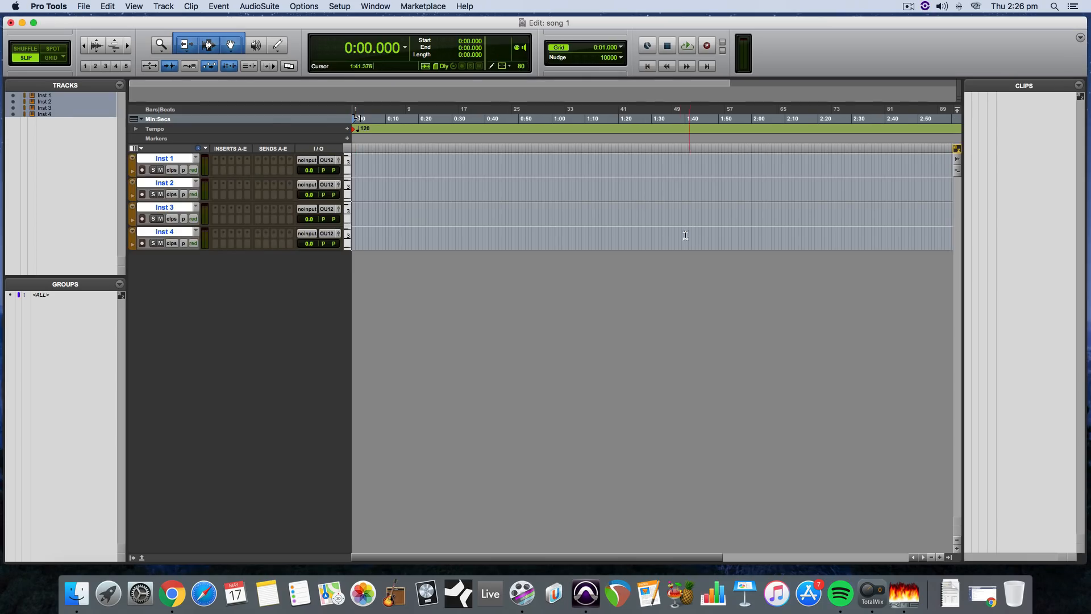
left_click(957, 549)
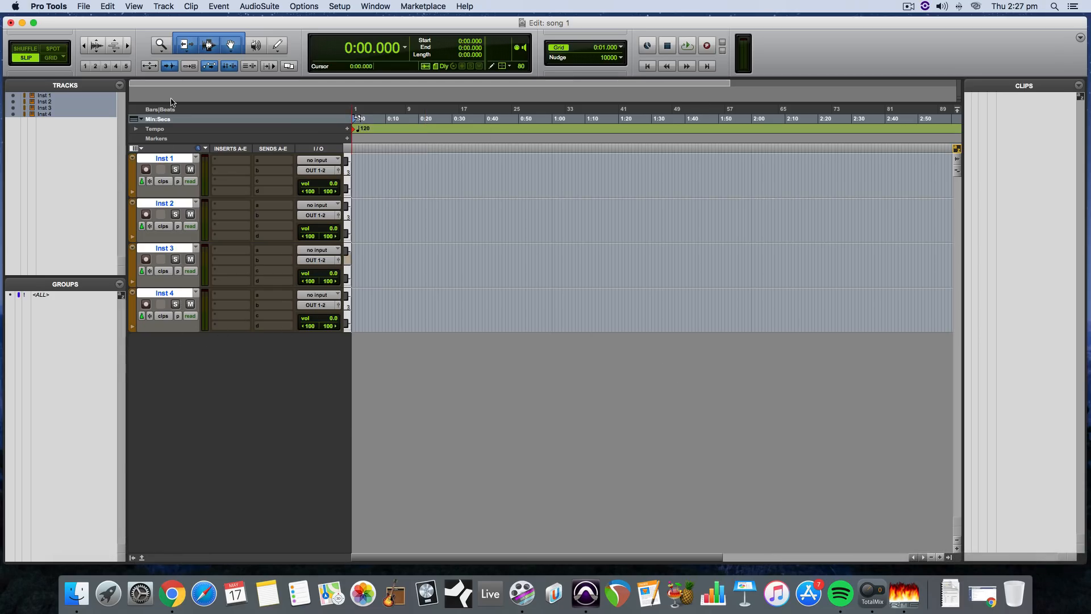
Add one stereo Master Fader track and enlarge its height so its insert slots are shown.
left_click(163, 6)
left_click(170, 20)
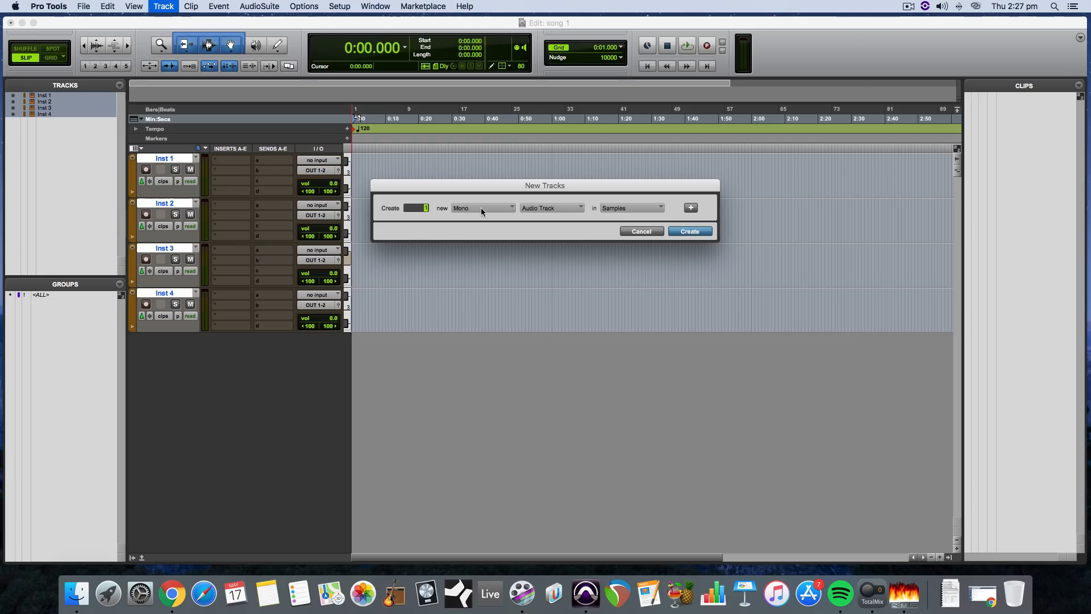
left_click(478, 222)
left_click(555, 210)
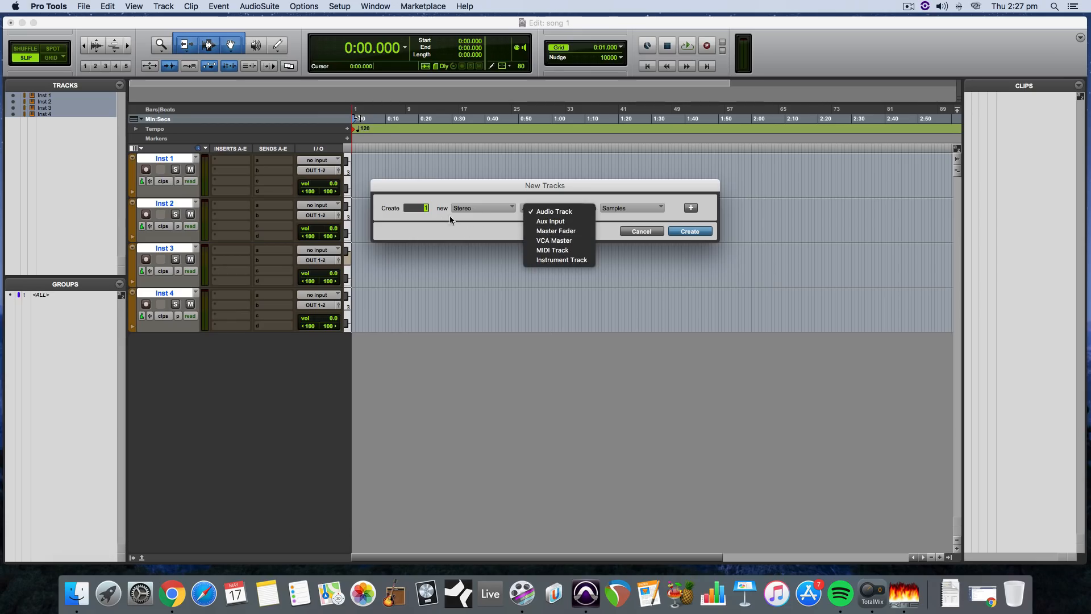
left_click(555, 231)
left_click(685, 233)
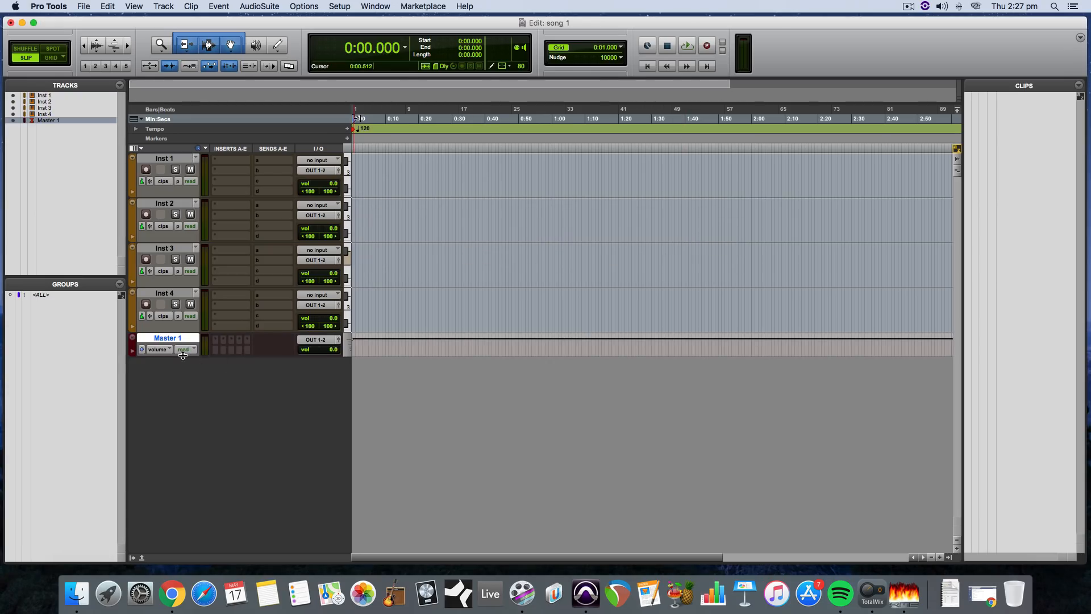
left_click_drag(176, 357, 193, 406)
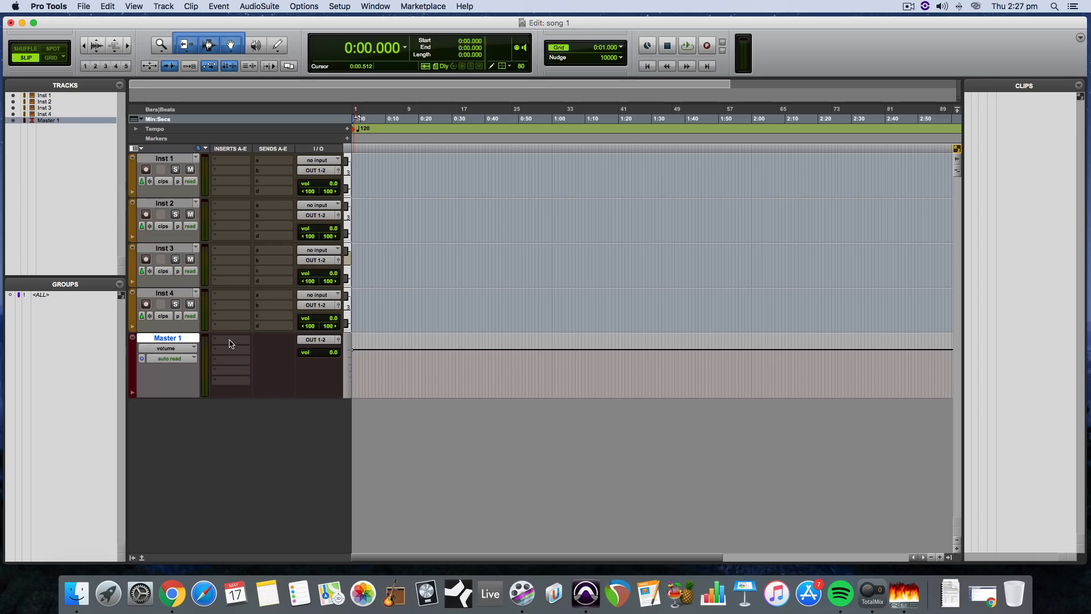
left_click(185, 160)
left_click(182, 205)
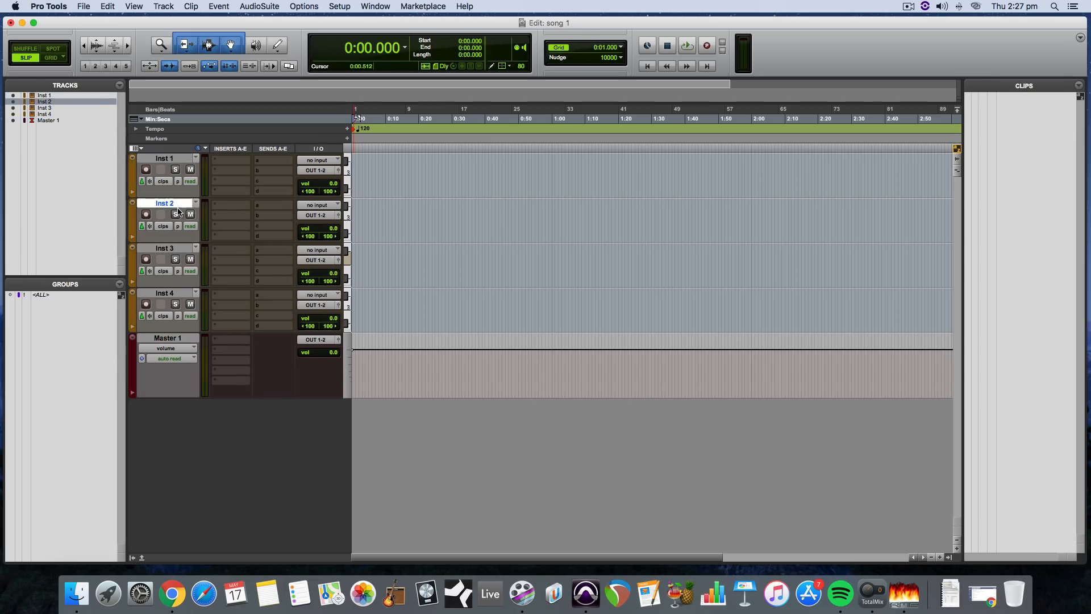
left_click(175, 248)
left_click(173, 339)
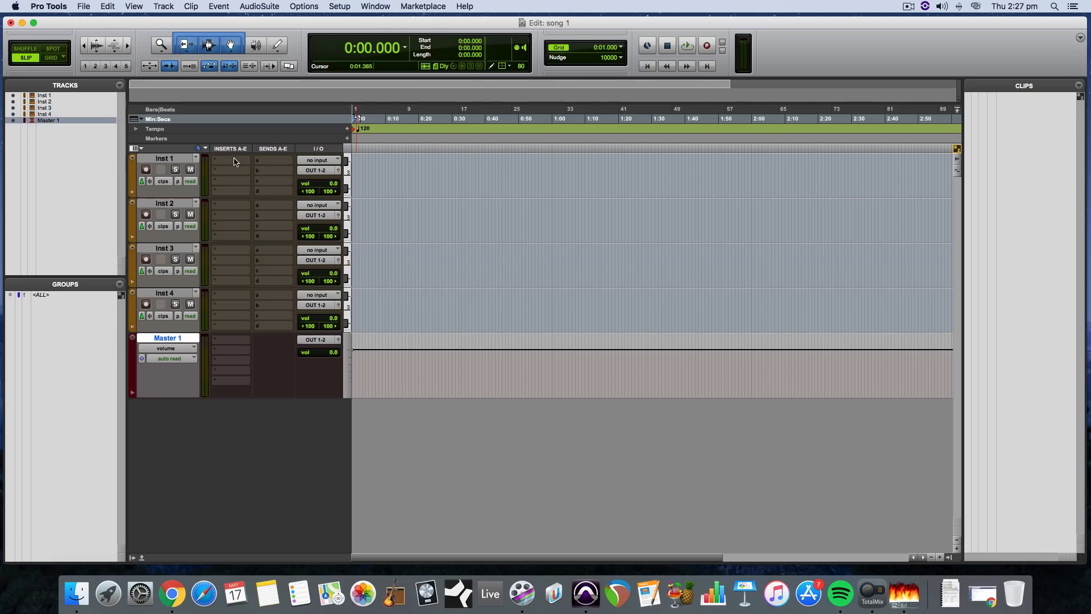
Examine the tracks' channel strips in the Mix window and return to the Edit window.
key("super+equal")
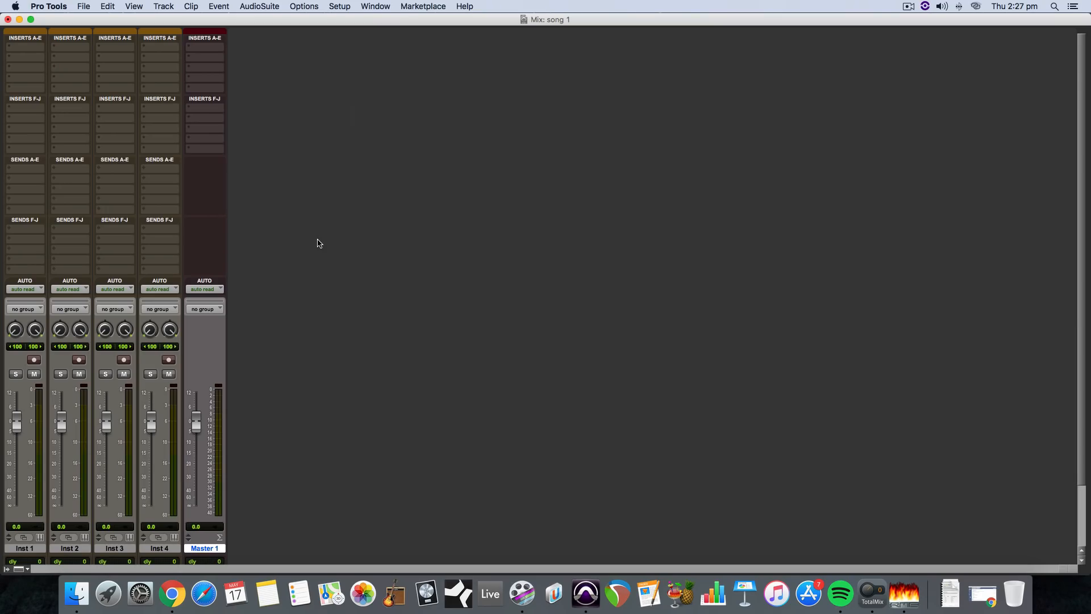
key("super+equal")
key("super+equal")
scroll(335, 334, "down", 2)
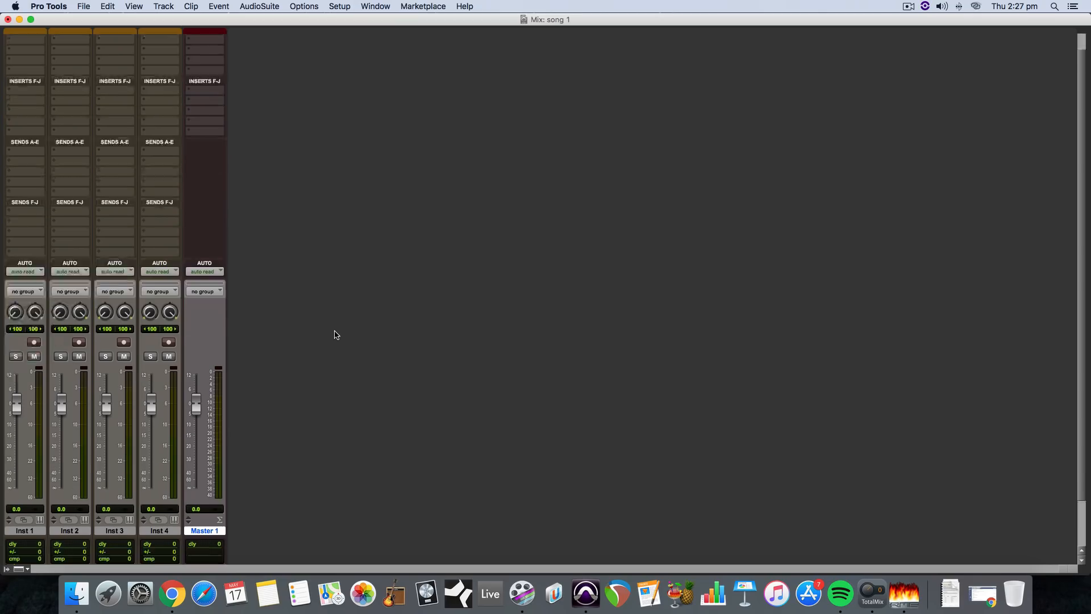
scroll(336, 335, "down", 2)
scroll(334, 334, "up", 3)
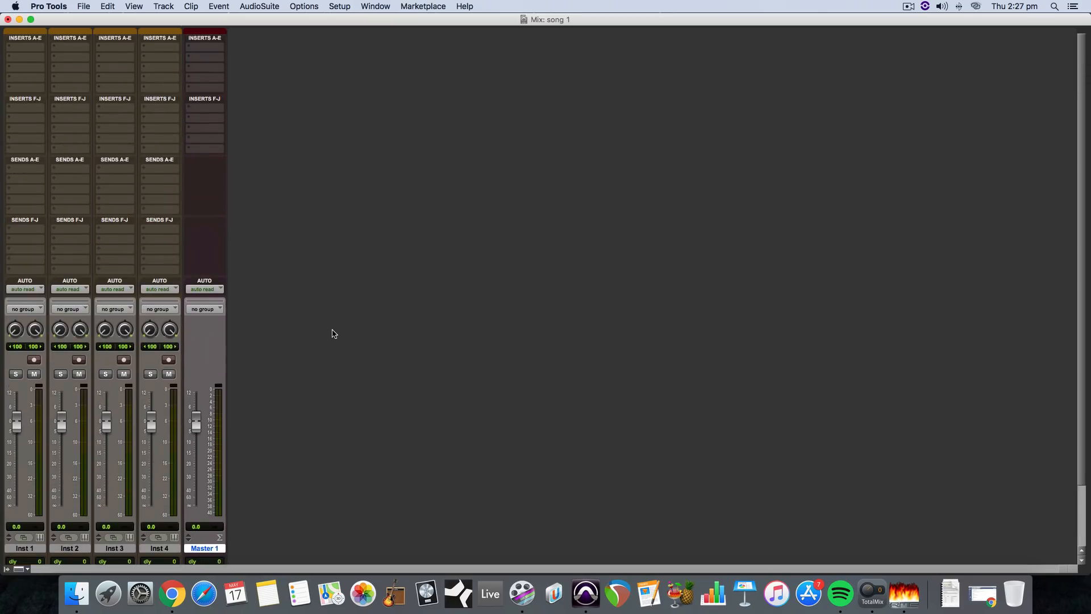
left_click(366, 6)
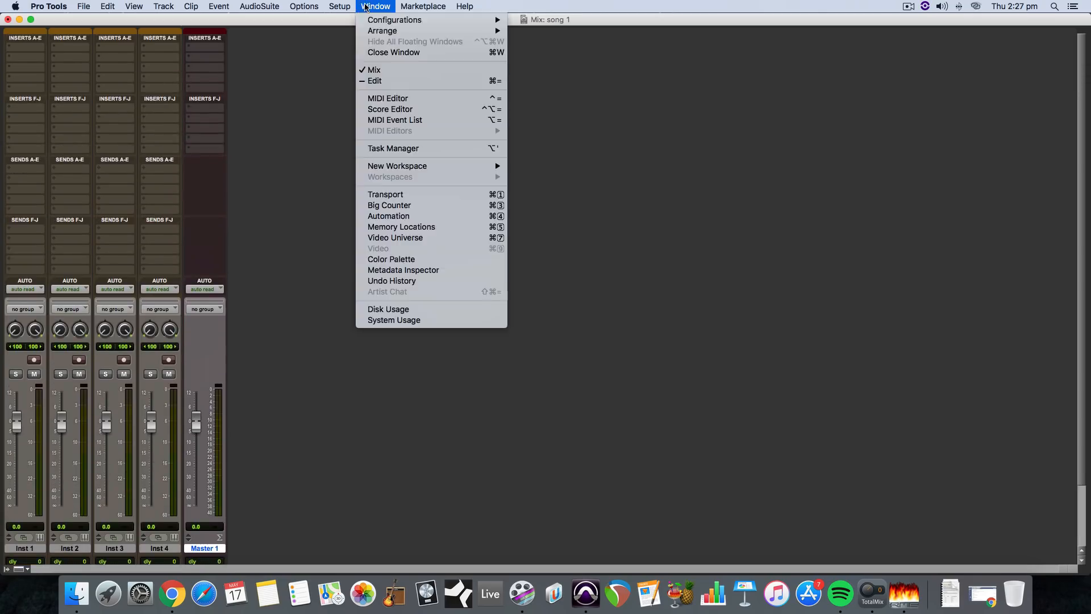
left_click(381, 82)
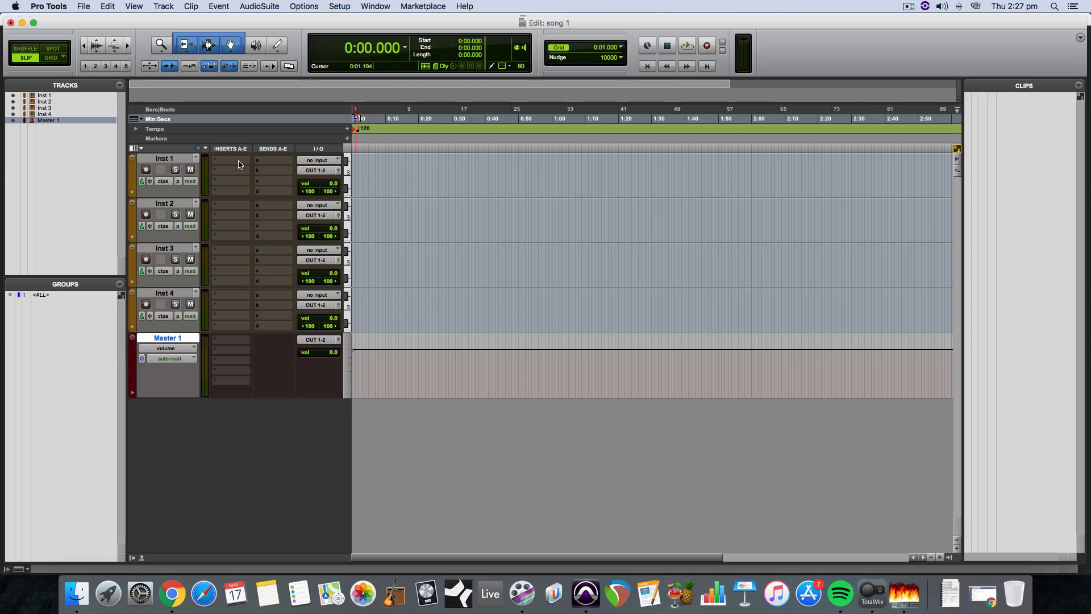
Rename the first instrument track as kick.
double_click(165, 160)
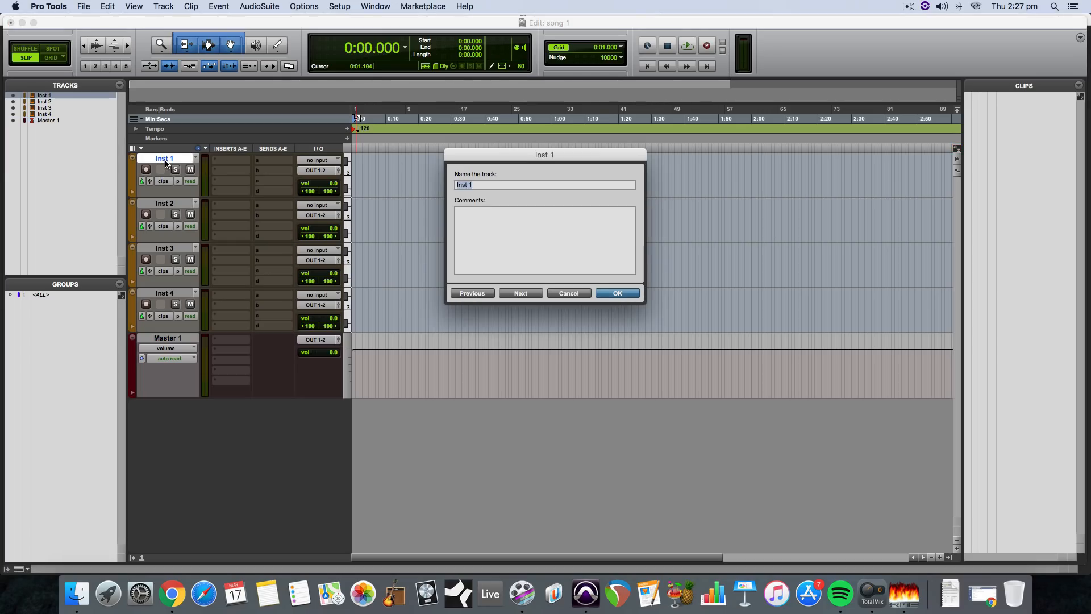
type("kick")
key("Return")
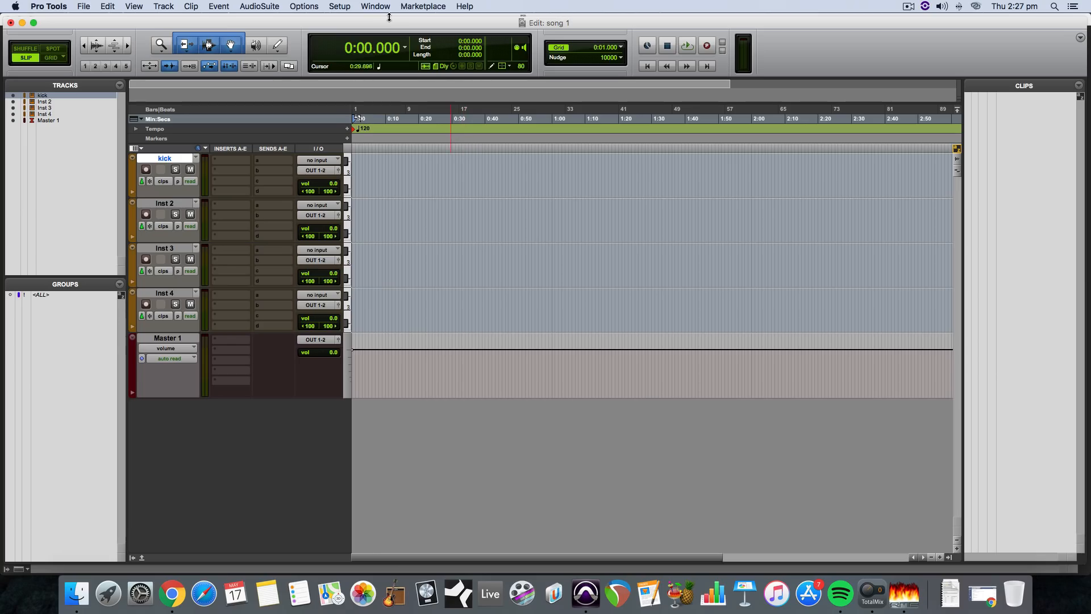
Show the floating Transport window and place it over the upper instrument tracks.
left_click(370, 7)
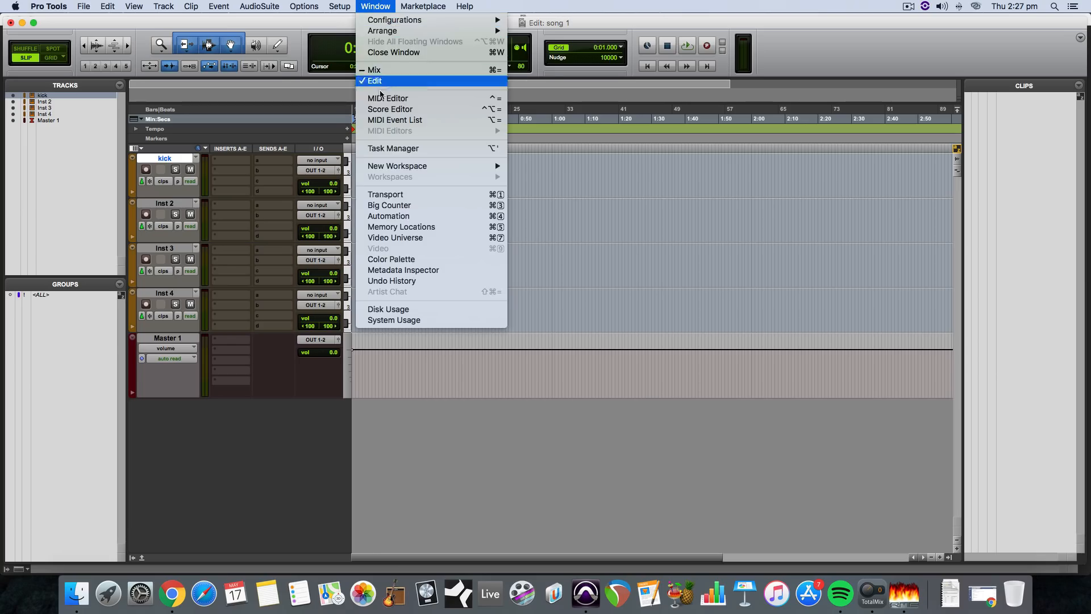
left_click(407, 195)
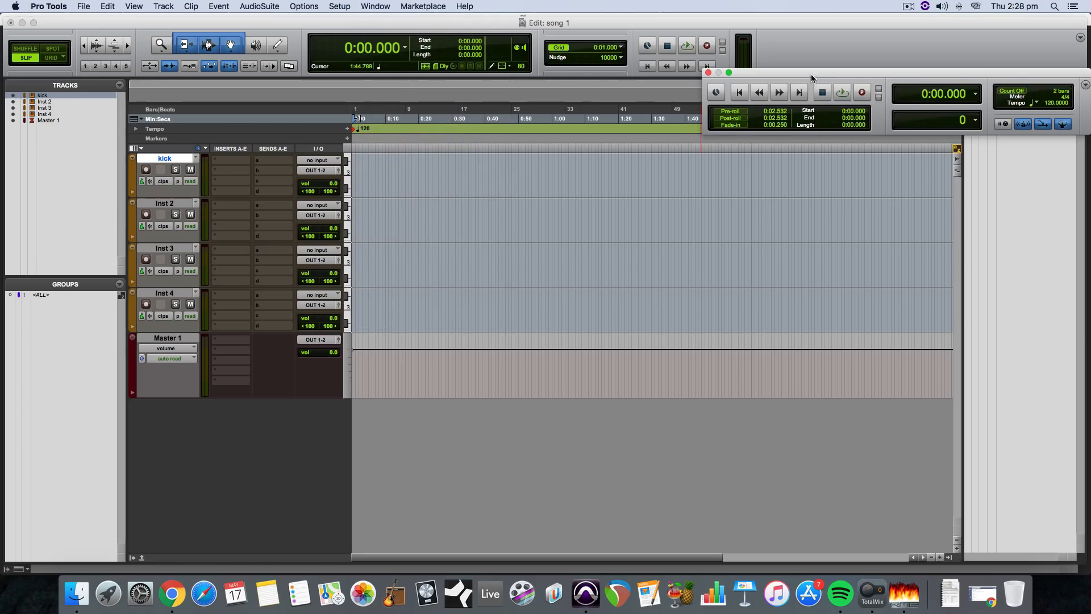
left_click_drag(811, 74, 475, 157)
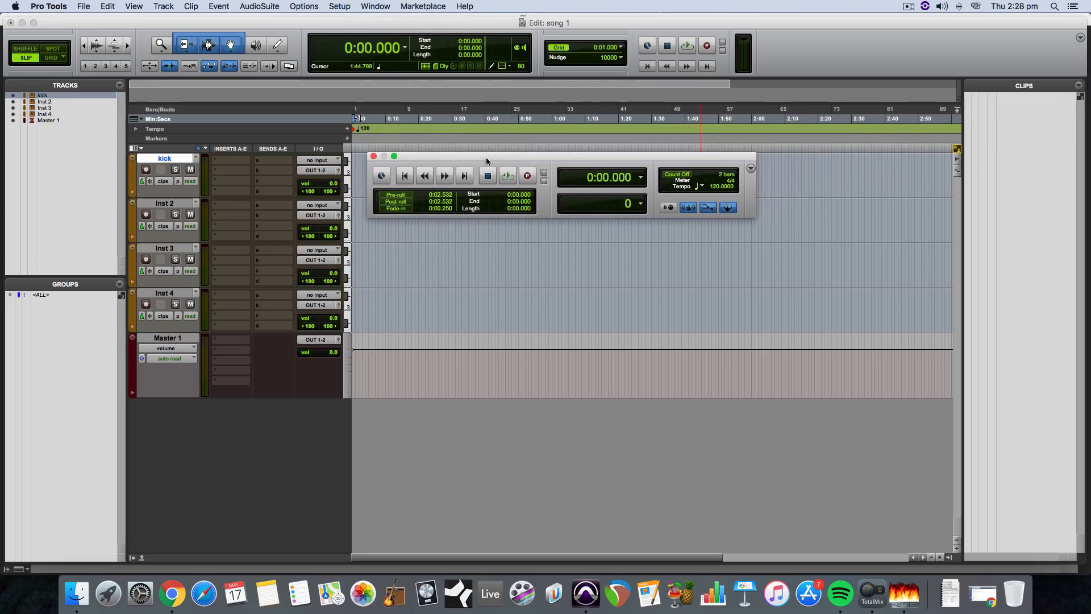
Set the session tempo to 100 BPM in the Transport window.
left_click(717, 190)
type("100")
key("Return")
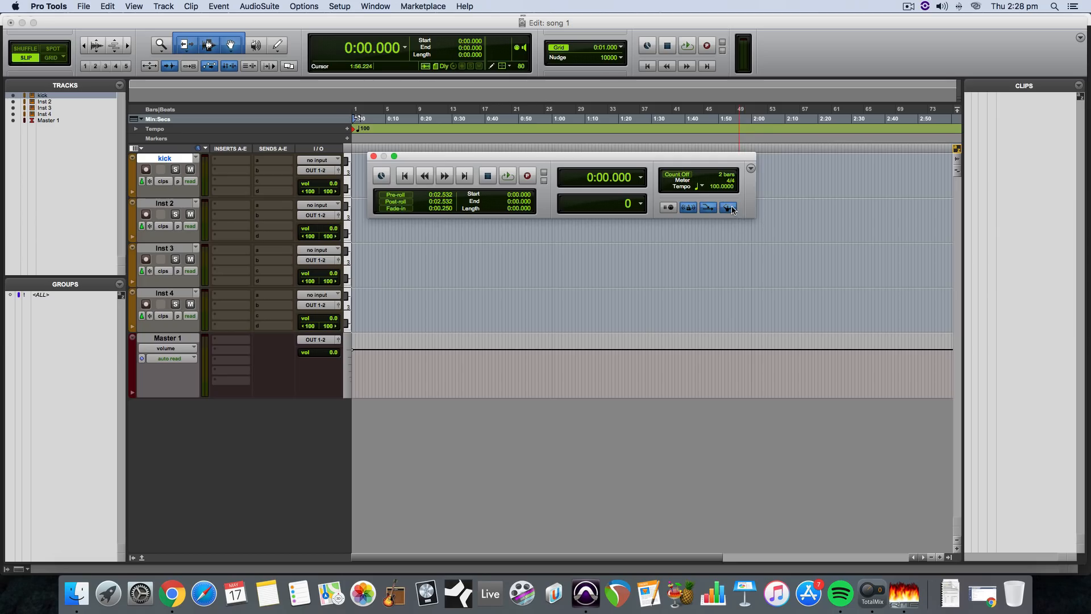
Move the Transport window below the tracks and toggle the Conductor track off and back on.
left_click_drag(649, 158, 632, 417)
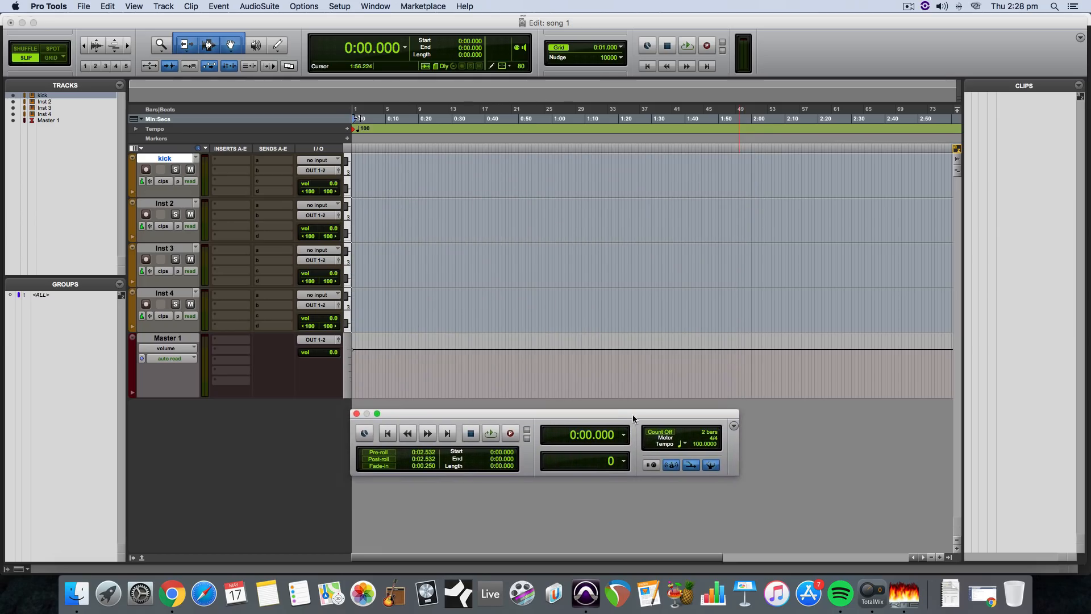
left_click(713, 465)
left_click(712, 466)
left_click(712, 467)
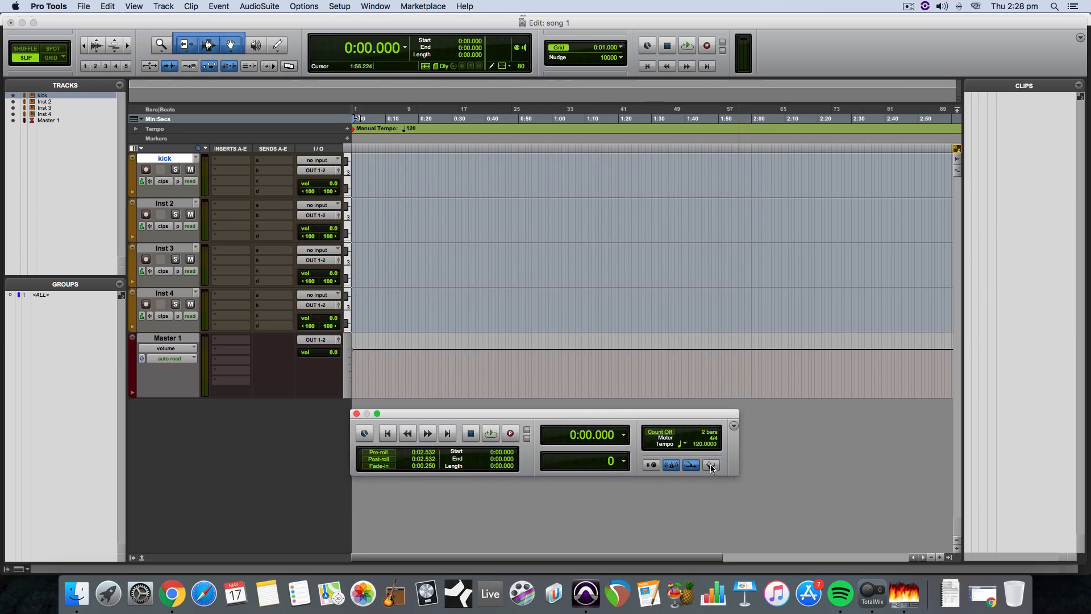
left_click(711, 466)
Set the session tempo to 95 BPM in the Transport window.
left_click(699, 444)
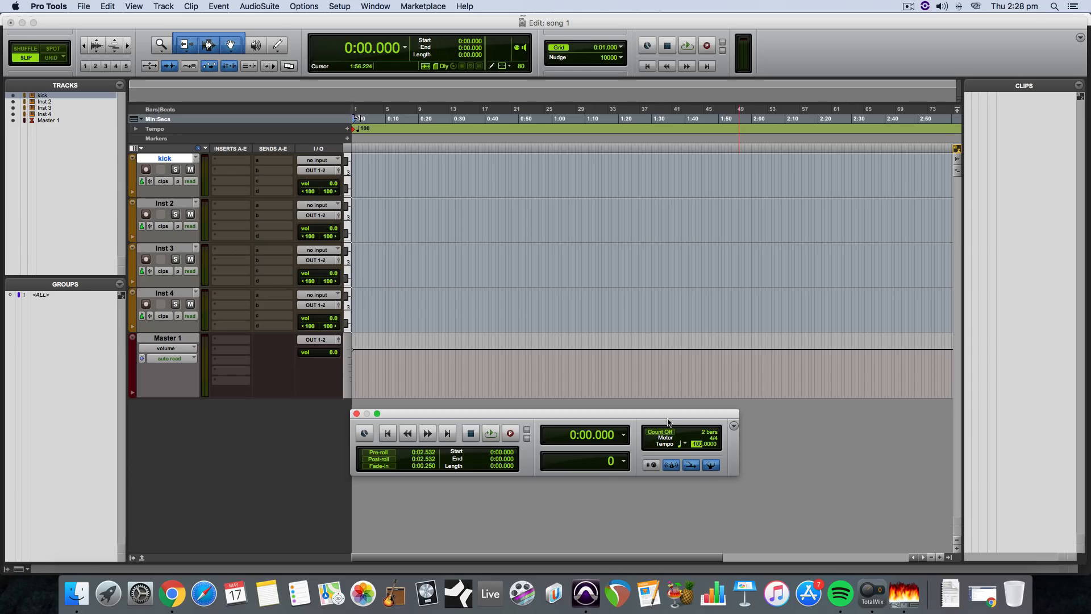
type("95")
key("Return")
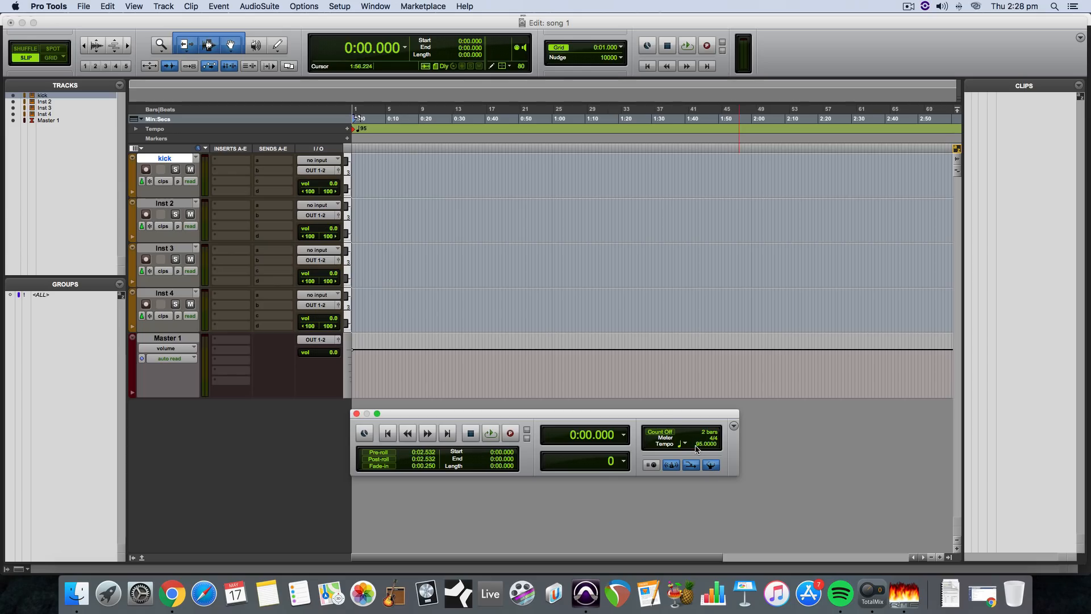
Create a click track and move it between the Inst 4 and Master 1 tracks.
left_click(939, 557)
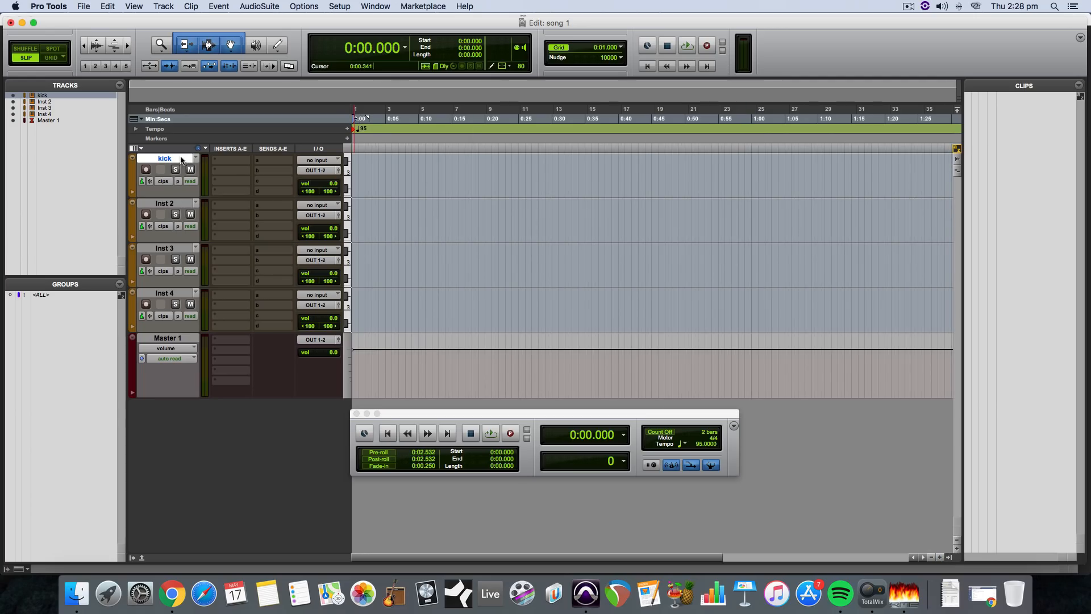
left_click(169, 7)
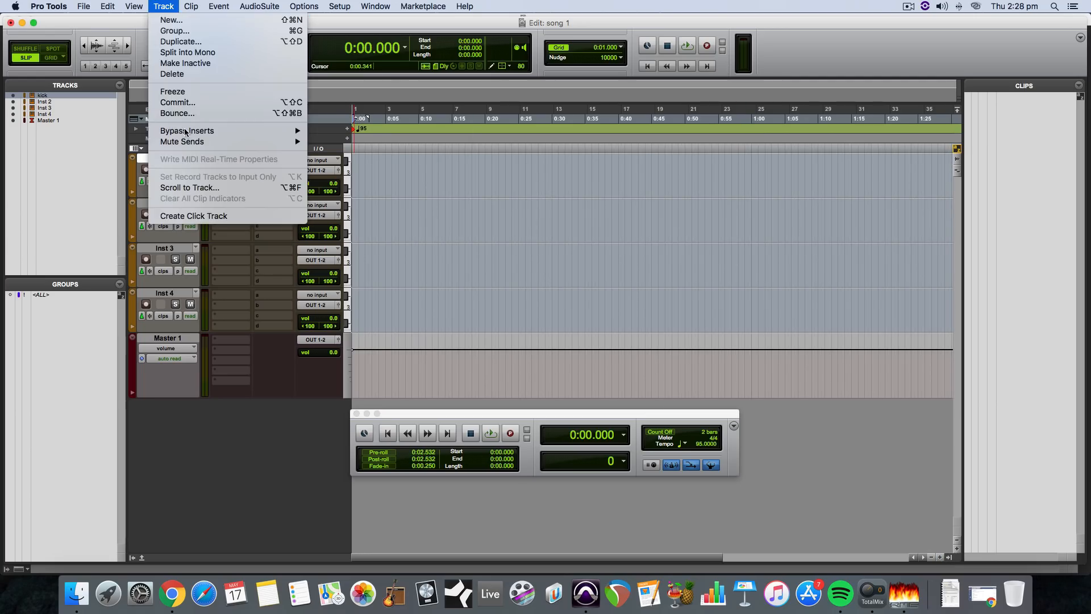
left_click(215, 221)
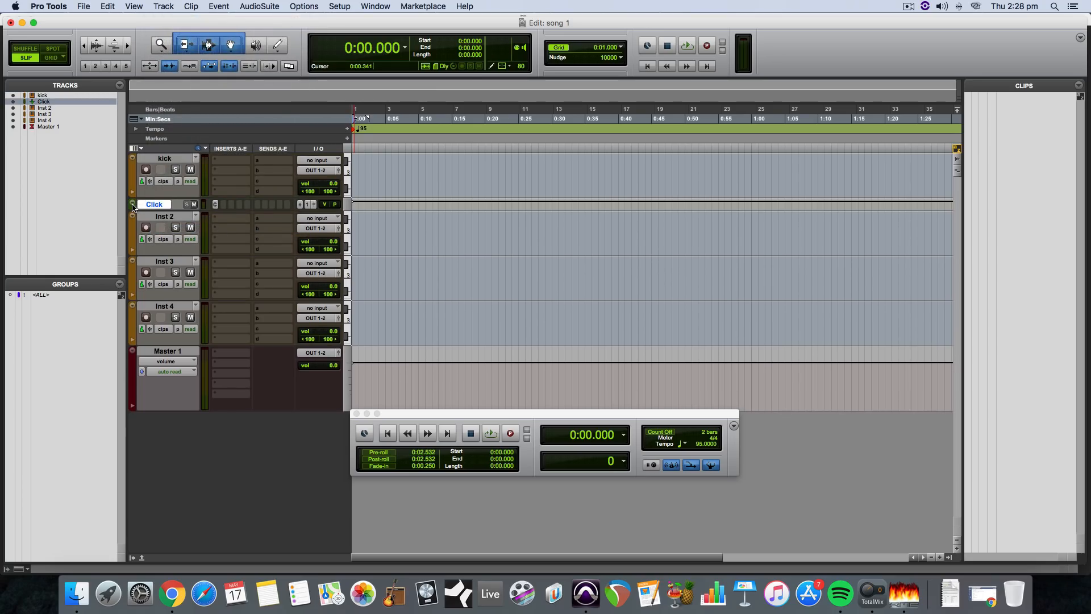
left_click_drag(130, 237, 134, 348)
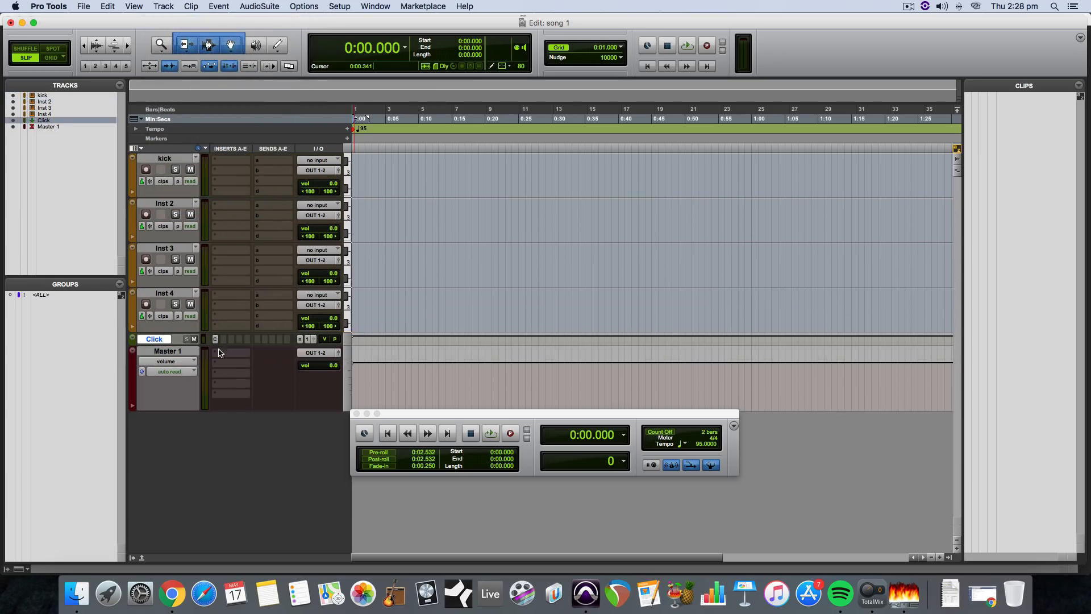
Play the session from the start to audition the click, and stop playback.
key("space")
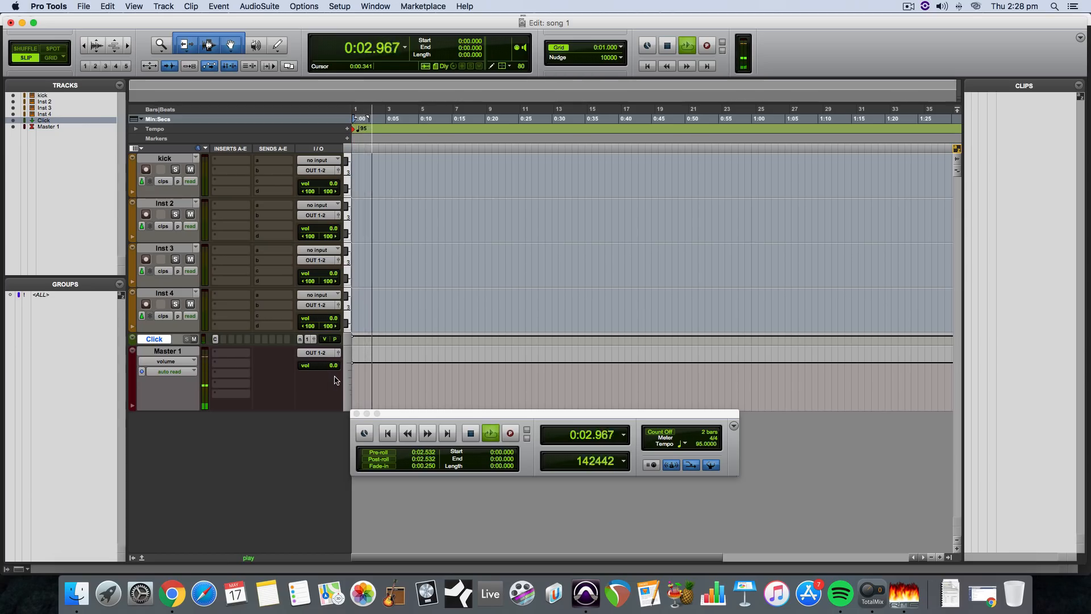
key("space")
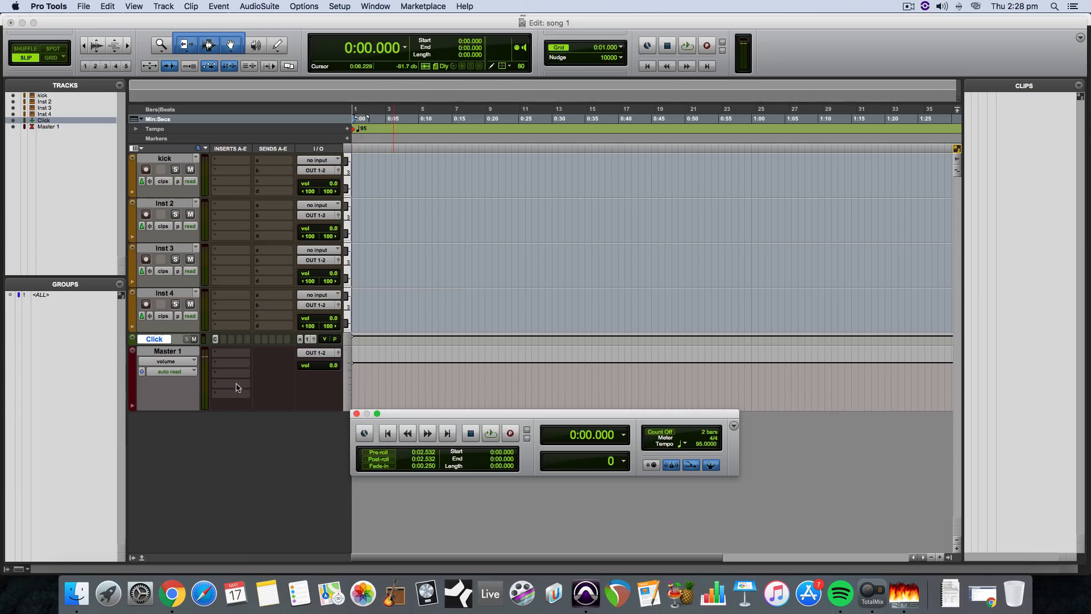
Increase the Click track's height and open its Click II plug-in.
left_click_drag(176, 343, 172, 369)
left_click(230, 340)
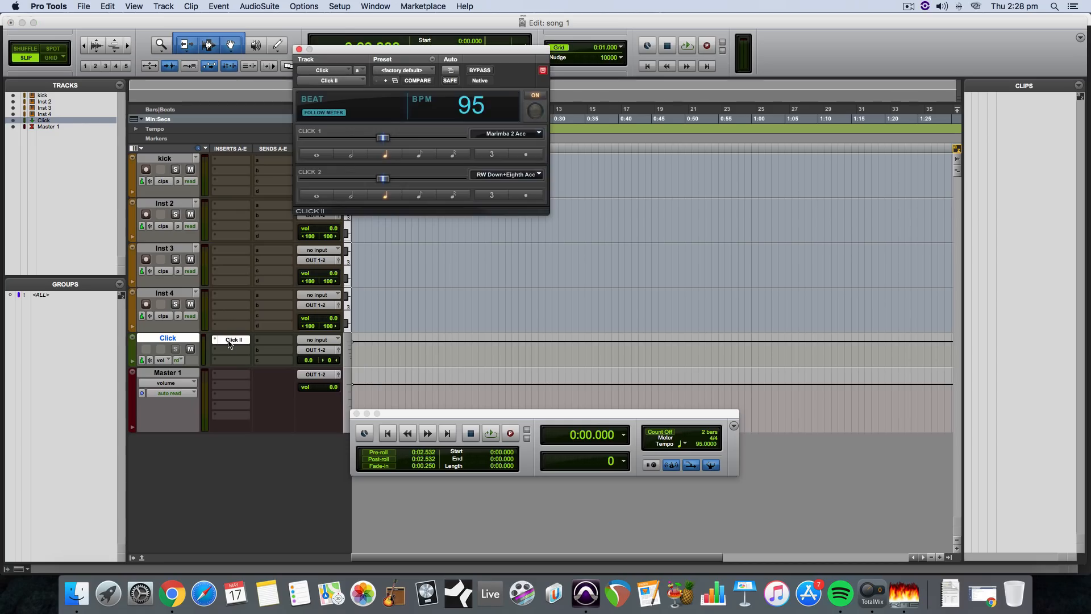
Close the Click II plug-in and insert the stereo Xpand!2 instrument on the kick track.
left_click(231, 340)
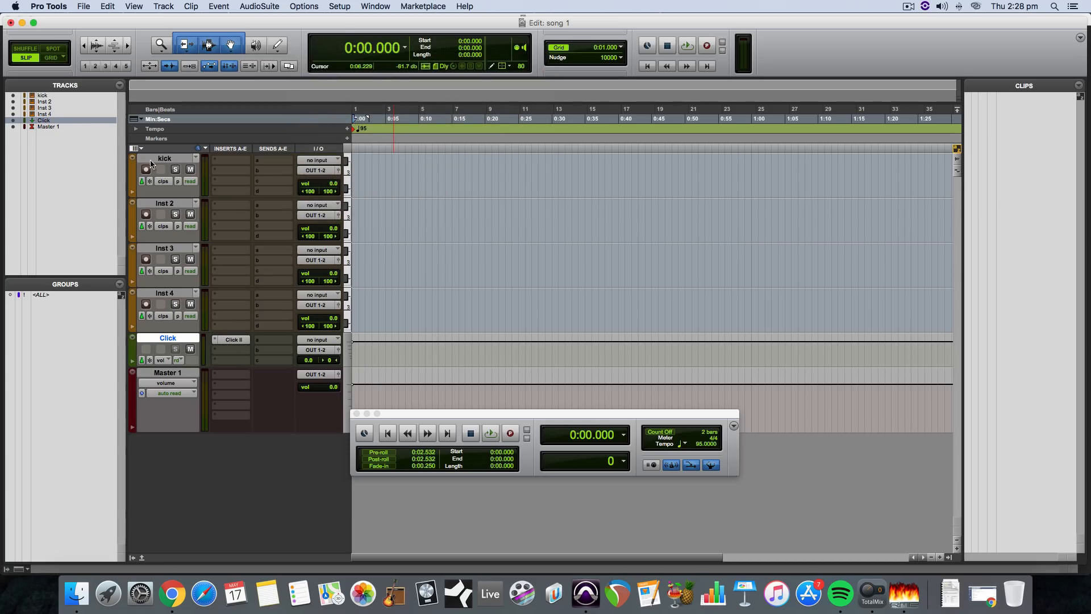
left_click(171, 159)
left_click(232, 162)
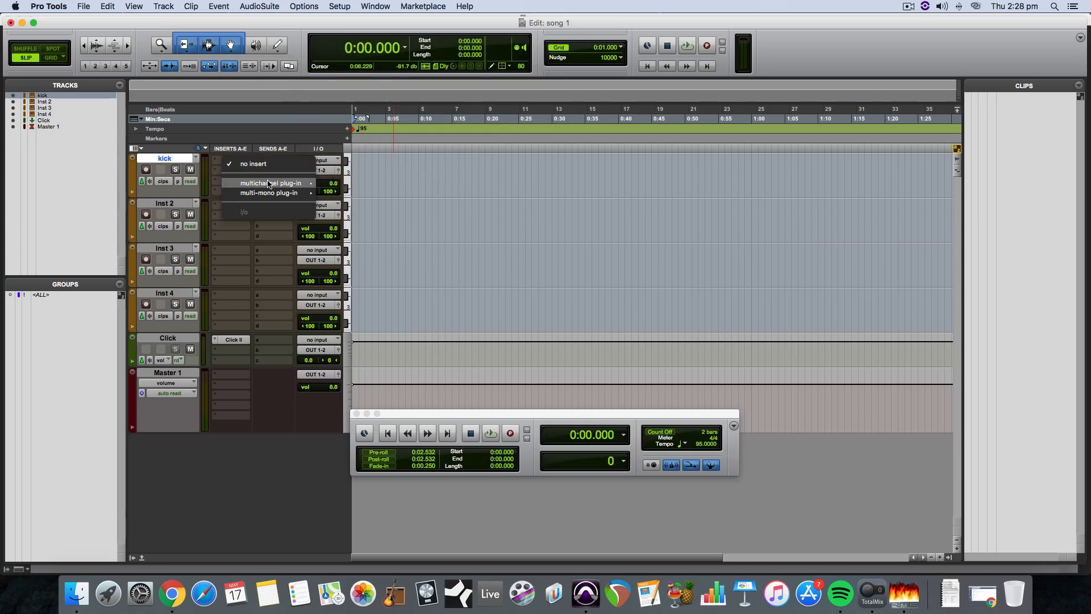
mouse_move(296, 183)
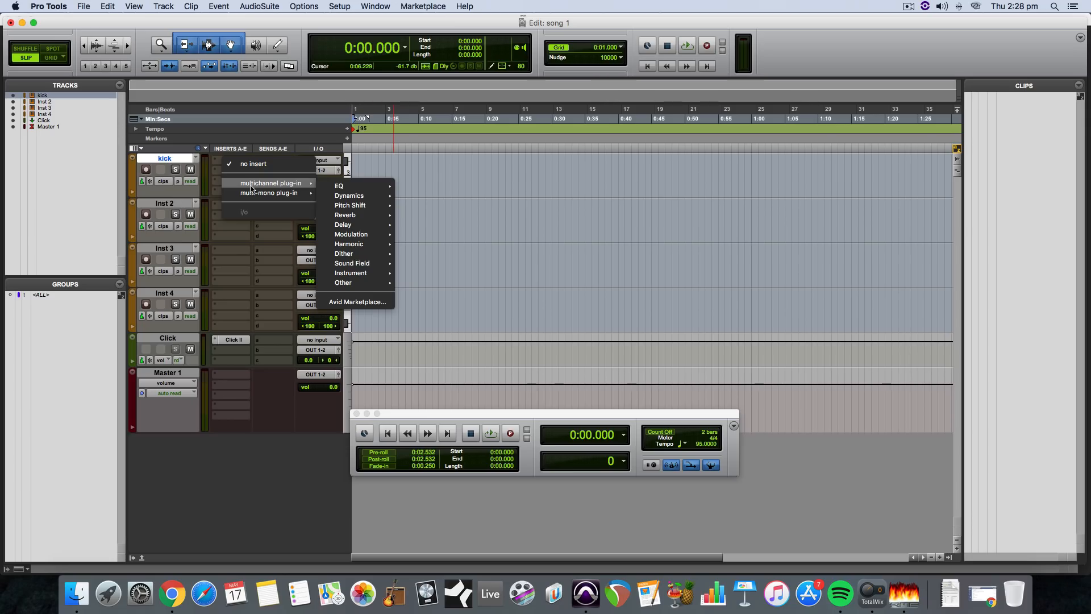
mouse_move(364, 287)
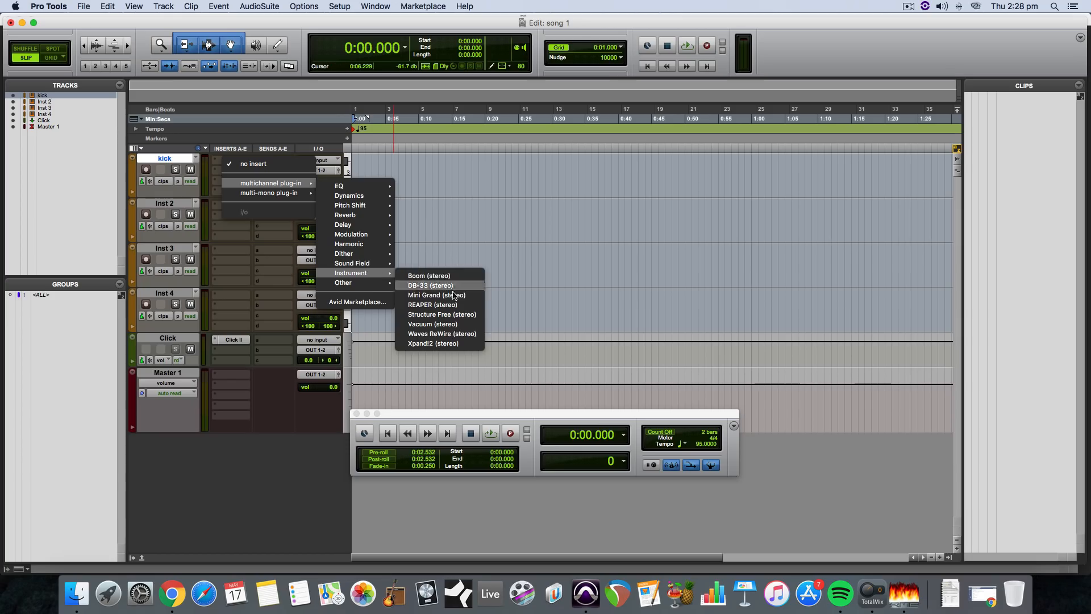
left_click(418, 343)
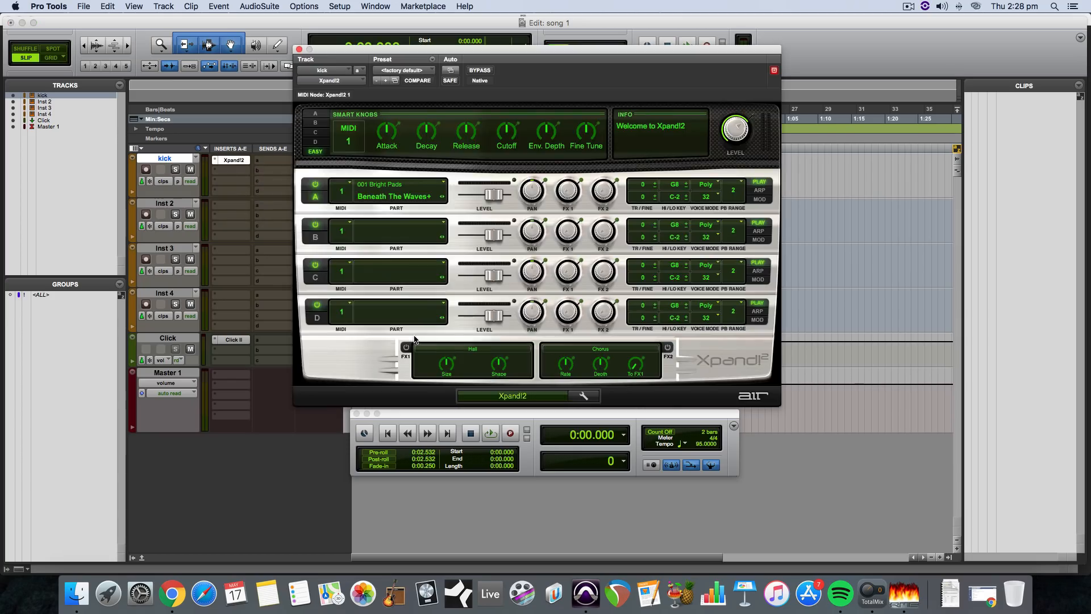
Load the Kicks Menu X2+ patch from the 024 Drums category into part A of Xpand!2.
left_click(391, 199)
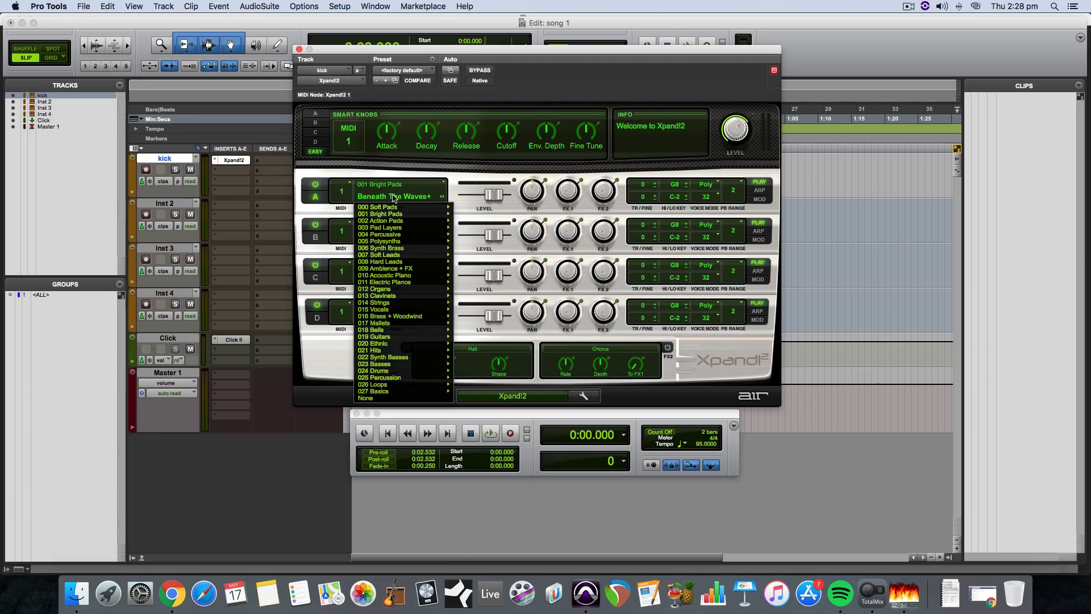
mouse_move(398, 208)
left_click(378, 193)
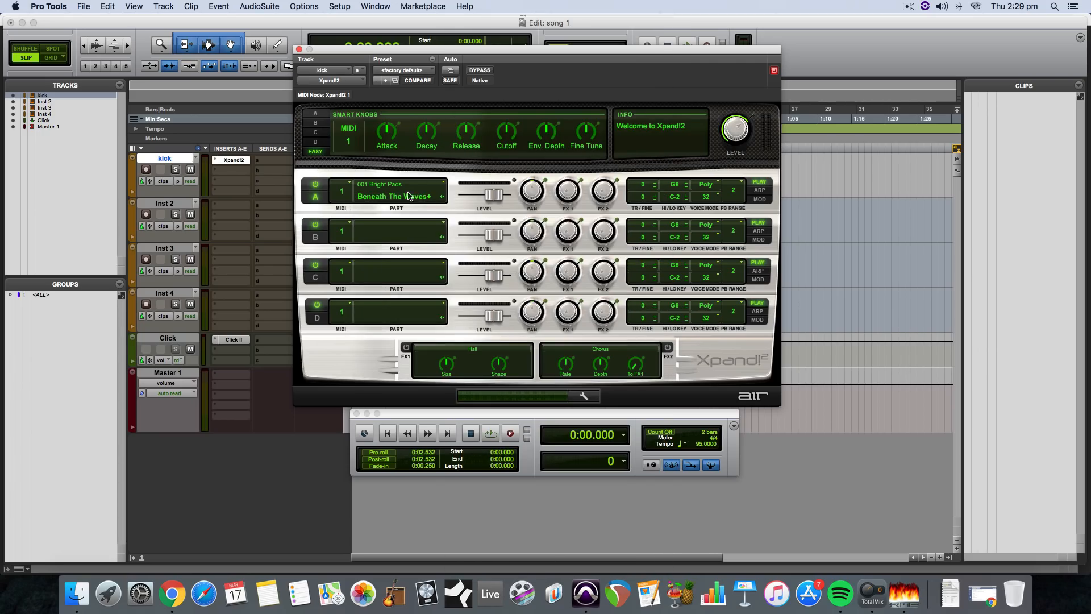
left_click(407, 197)
mouse_move(397, 351)
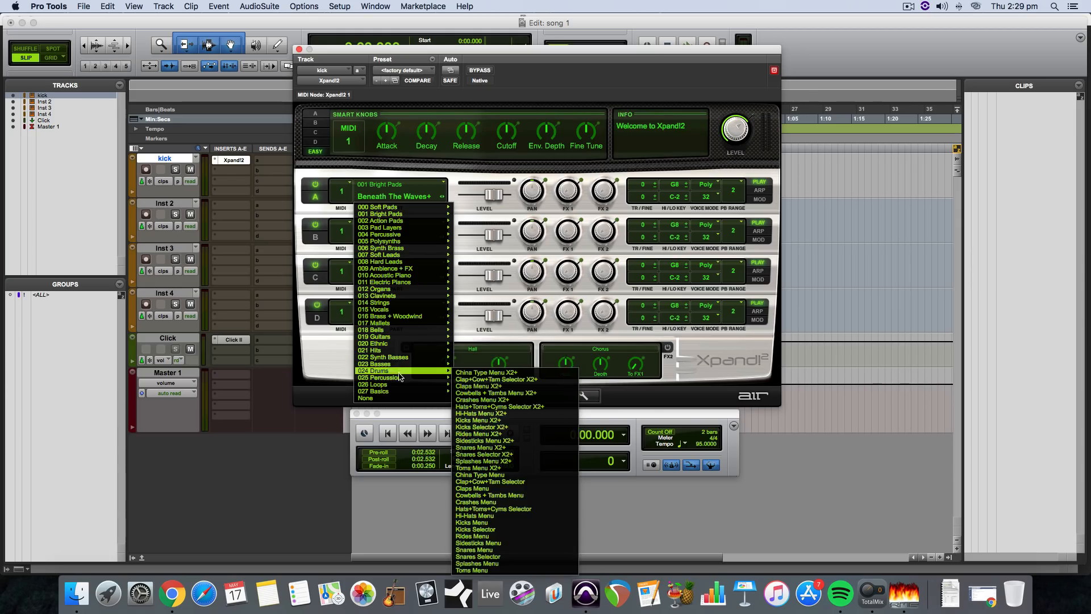
mouse_move(400, 386)
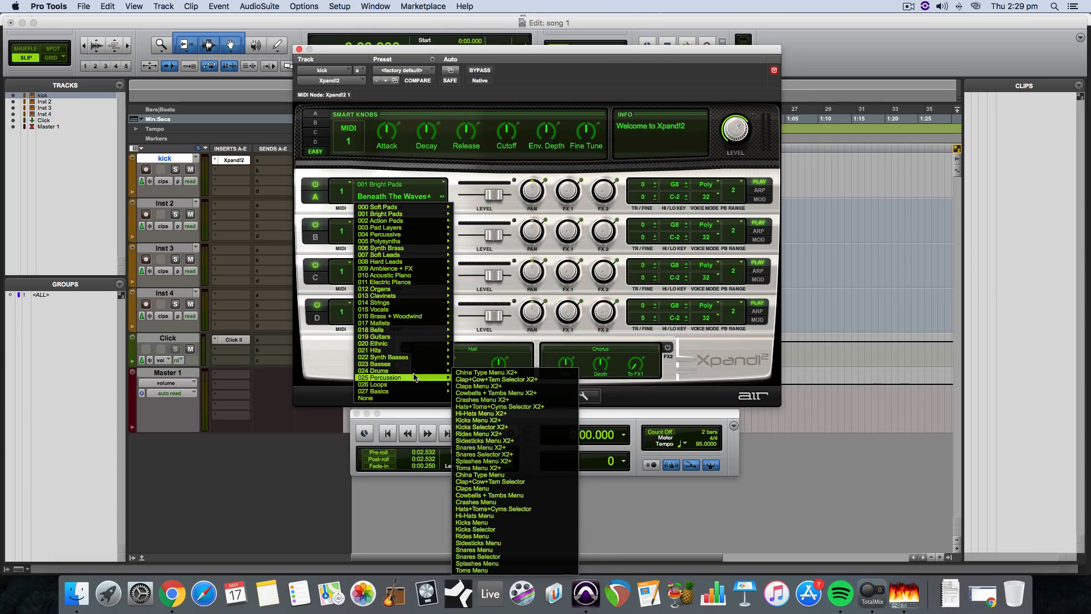
left_click(482, 421)
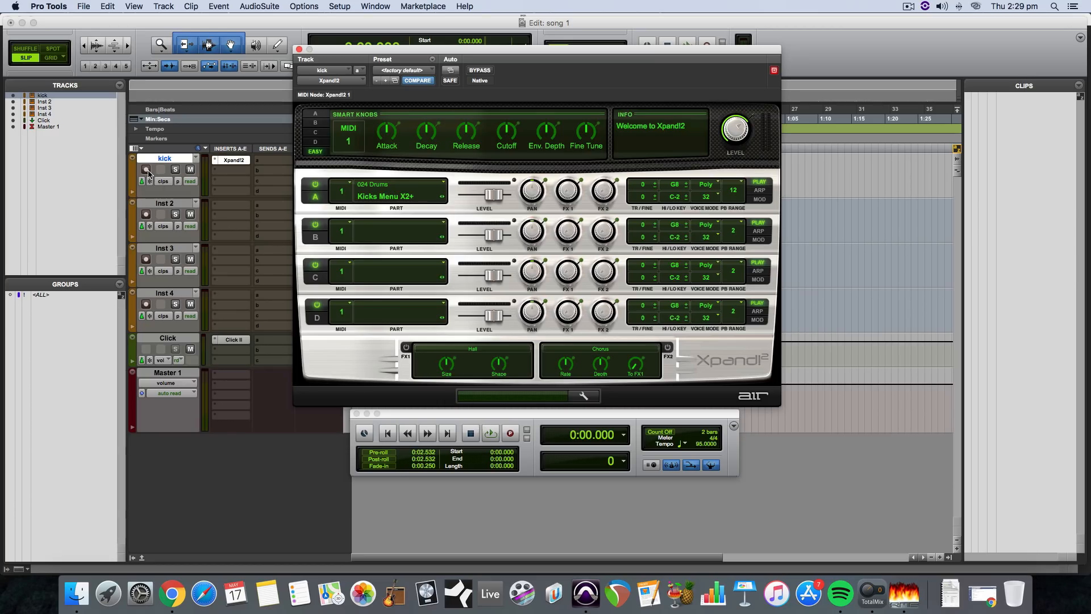
Record-enable the kick track, load Kicks Selector X2+ from 024 Drums into Xpand!2 part A, and close the plug-in.
left_click(147, 170)
left_click(147, 170)
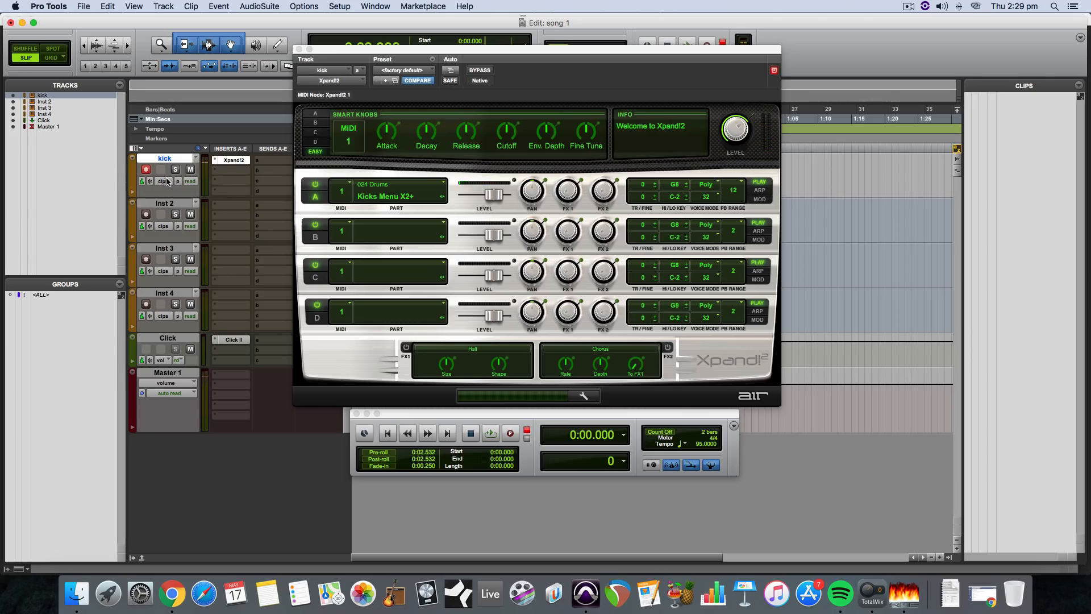
left_click(389, 197)
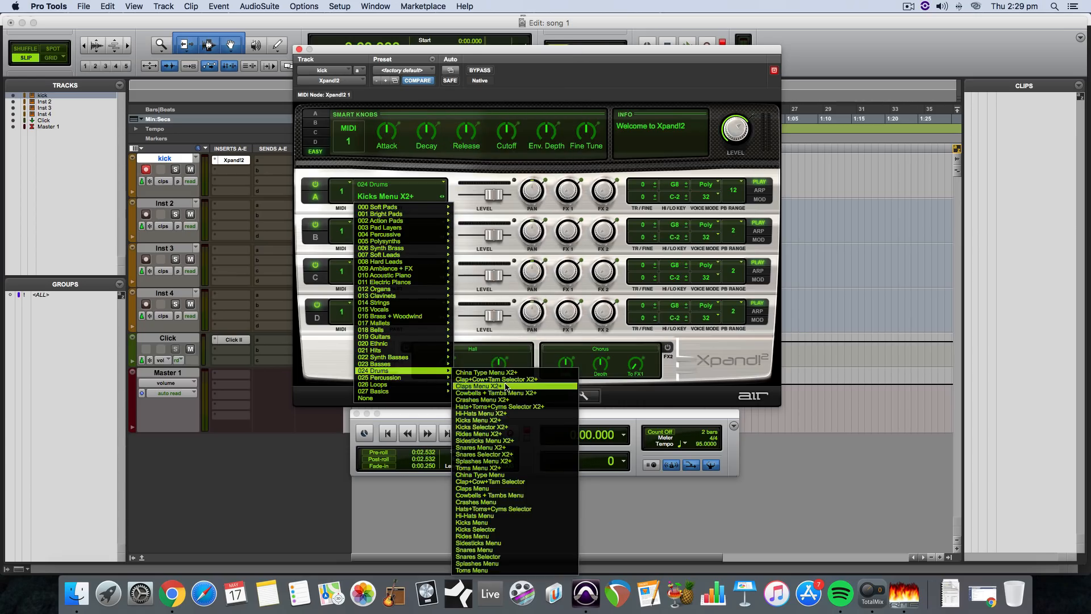
left_click(508, 427)
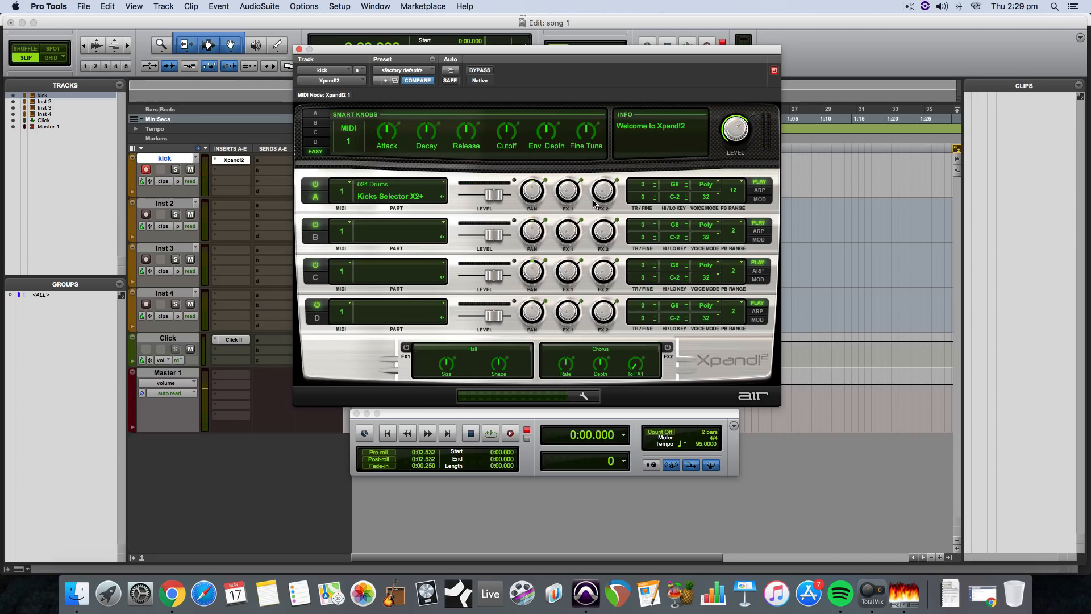
left_click(299, 50)
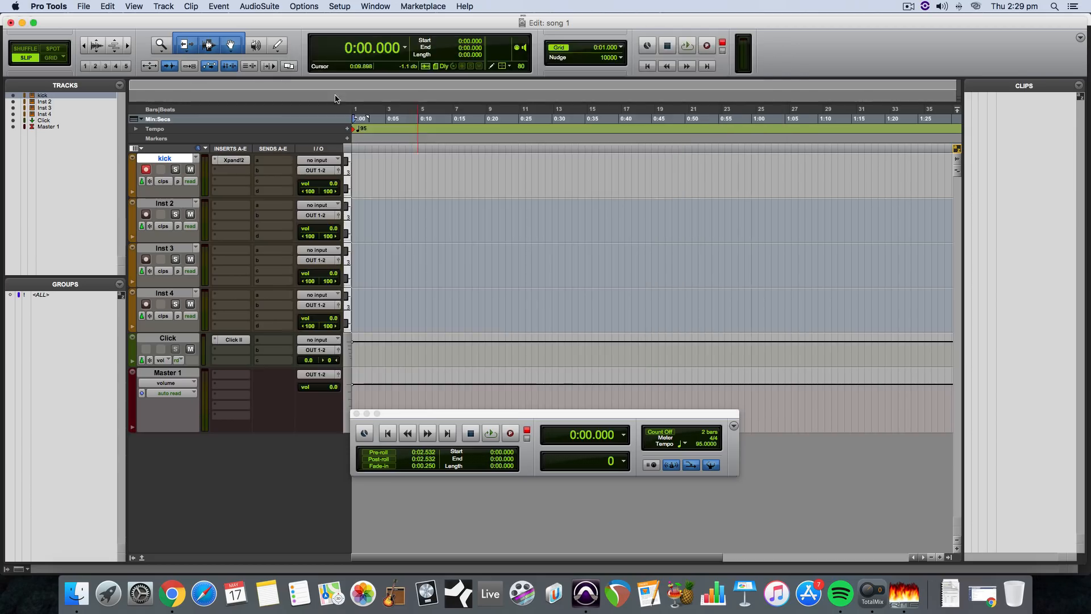
Record a MIDI kick part of about 15 seconds from the session start, and hide the Clips list.
left_click(491, 434)
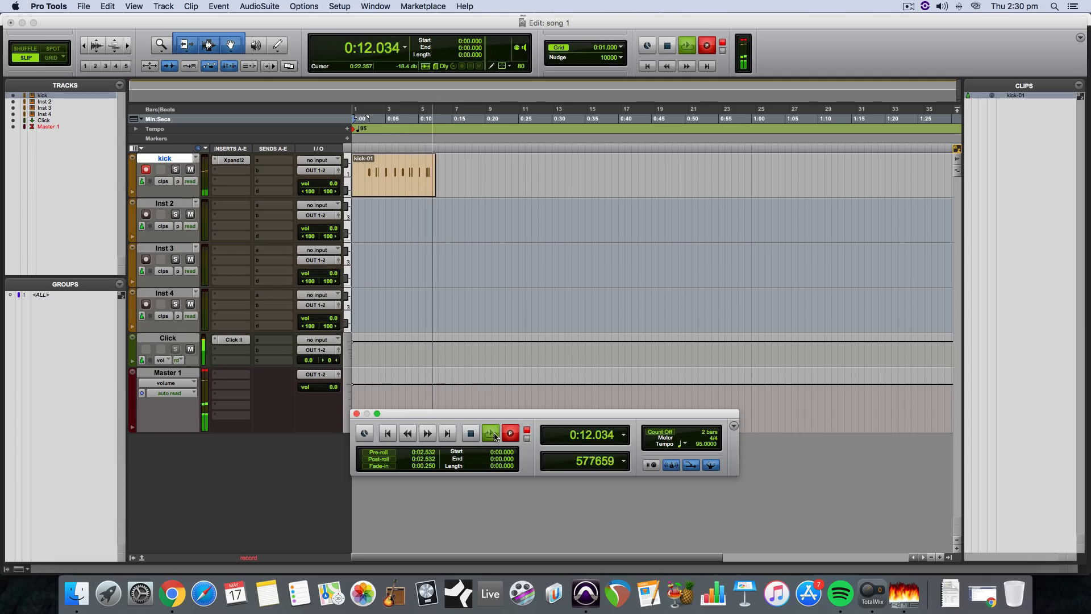
left_click(492, 434)
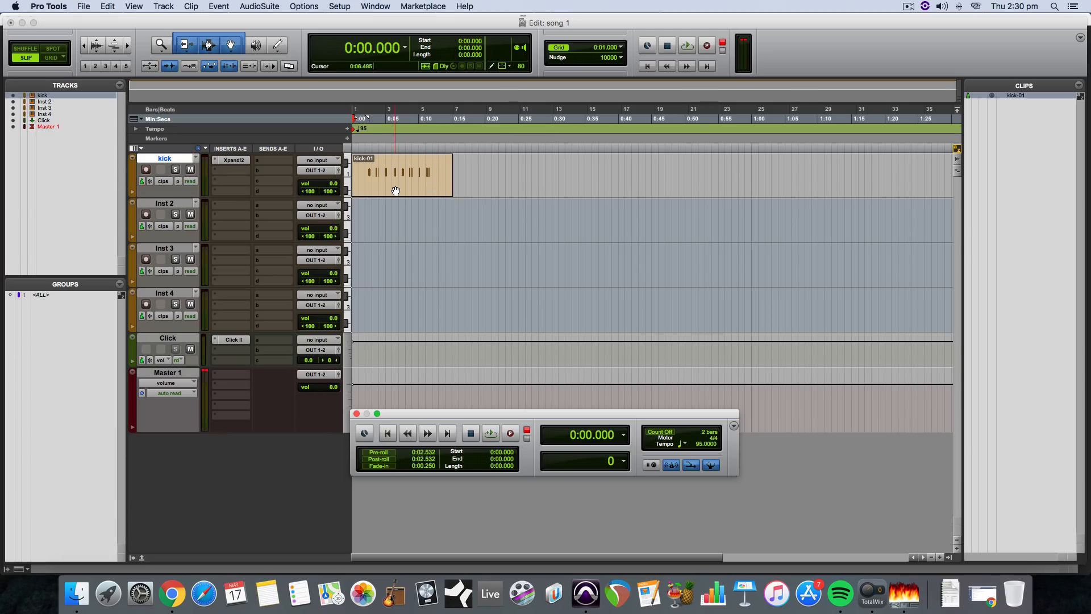
left_click(940, 558)
left_click(941, 559)
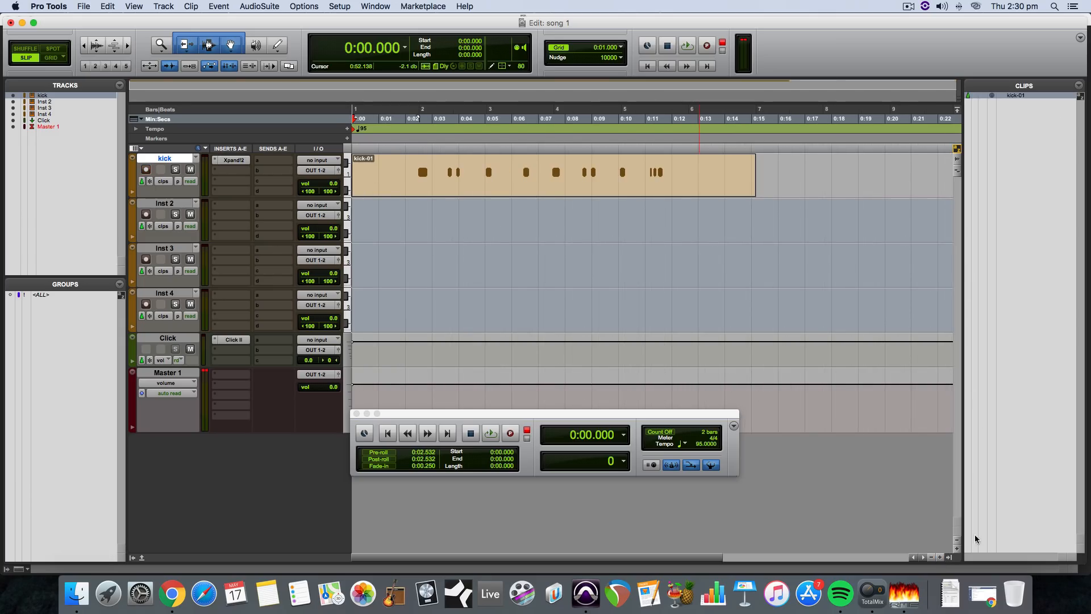
left_click(951, 557)
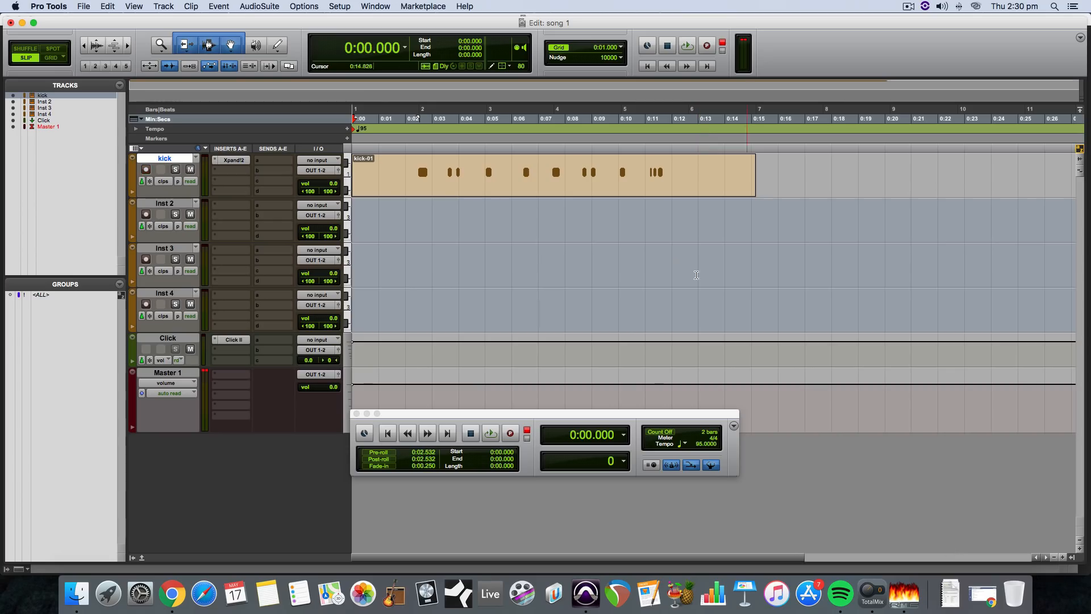
Trim the end of the kick clip in Slip mode to about 0:13.9.
left_click_drag(752, 174, 741, 174)
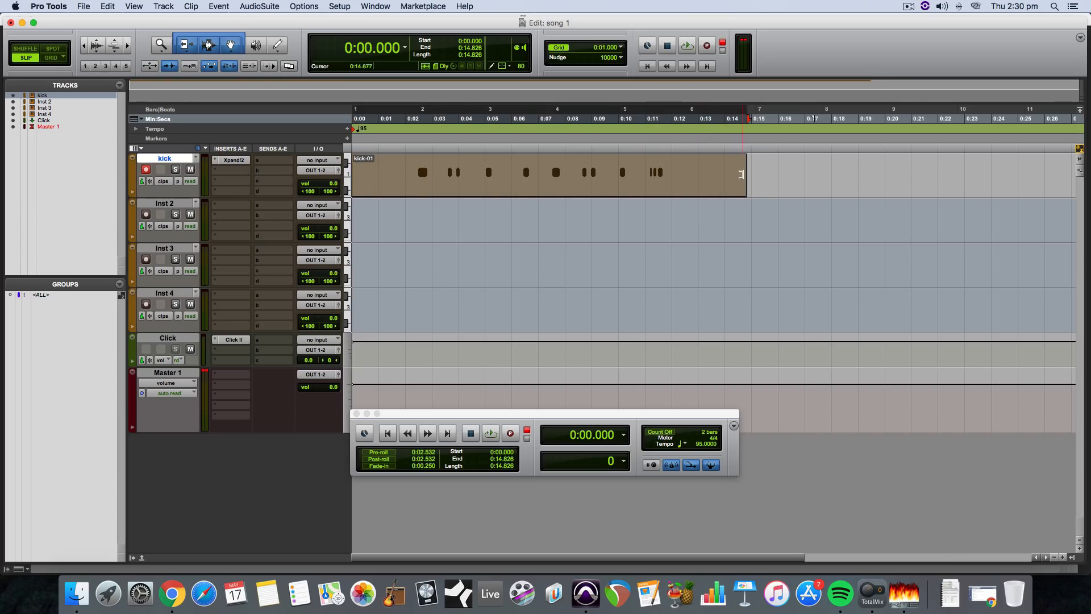
left_click(776, 169)
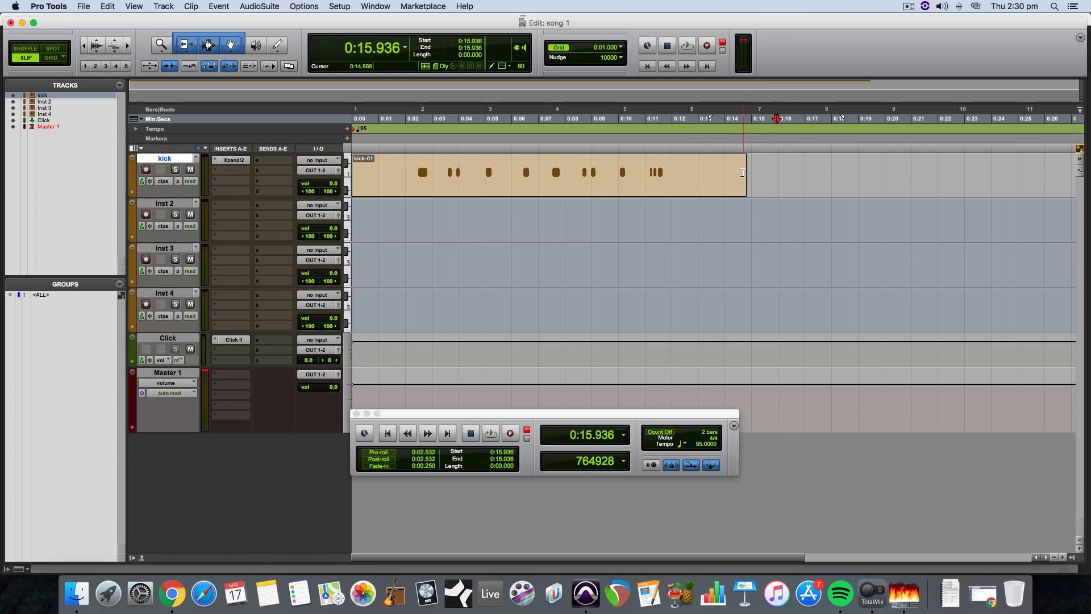
mouse_move(742, 173)
left_mouse_down()
mouse_move(723, 173)
mouse_move(784, 174)
mouse_move(722, 173)
left_mouse_up()
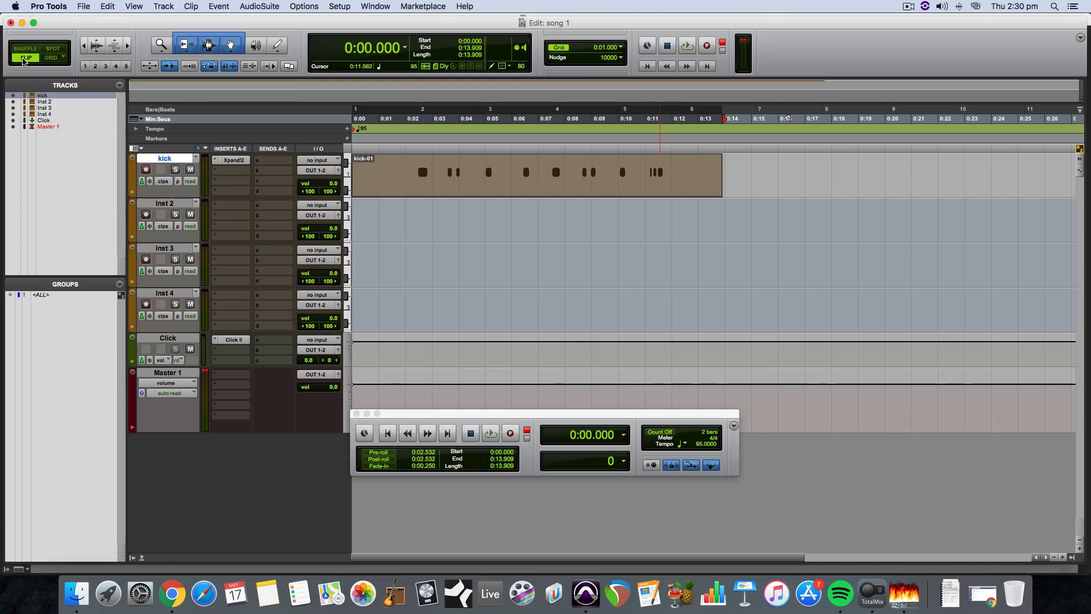
Switch editing to Grid mode and set the grid to Bars|Beats with a 1 bar value.
left_click(49, 58)
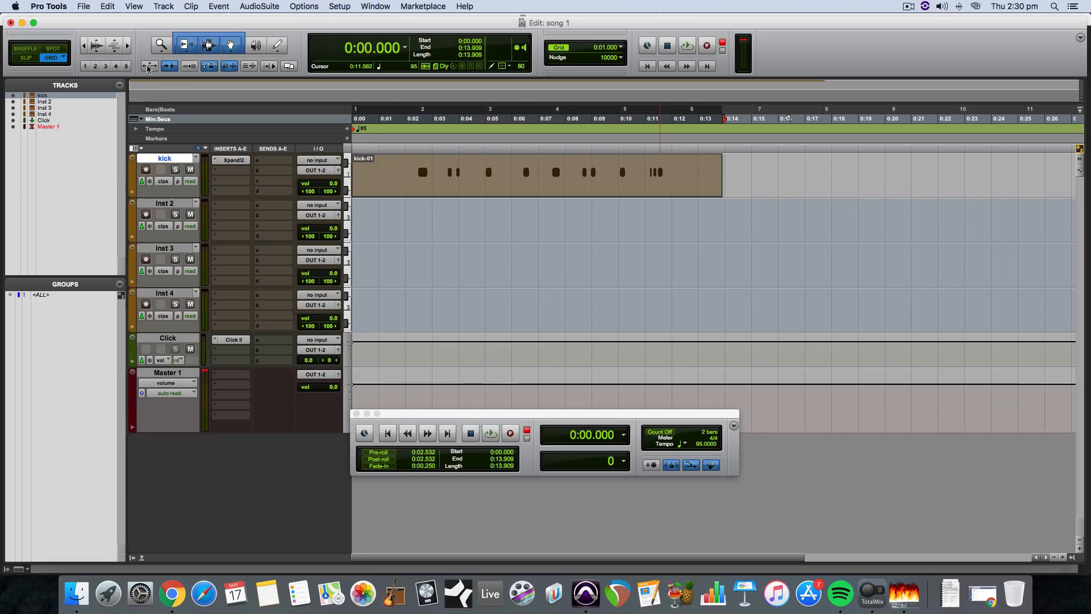
left_click(579, 51)
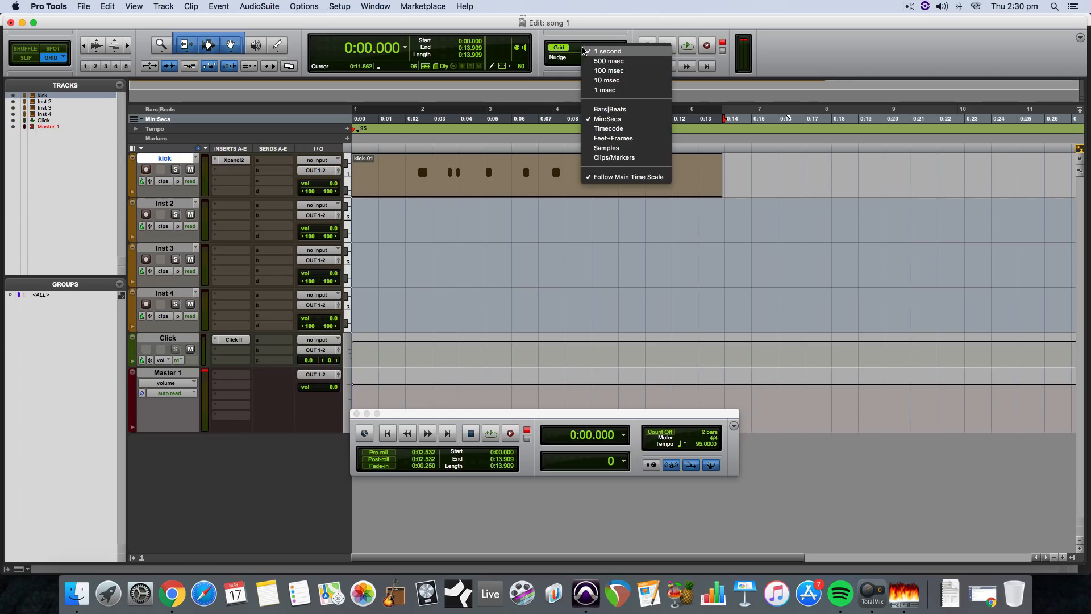
left_click(613, 109)
left_click(575, 51)
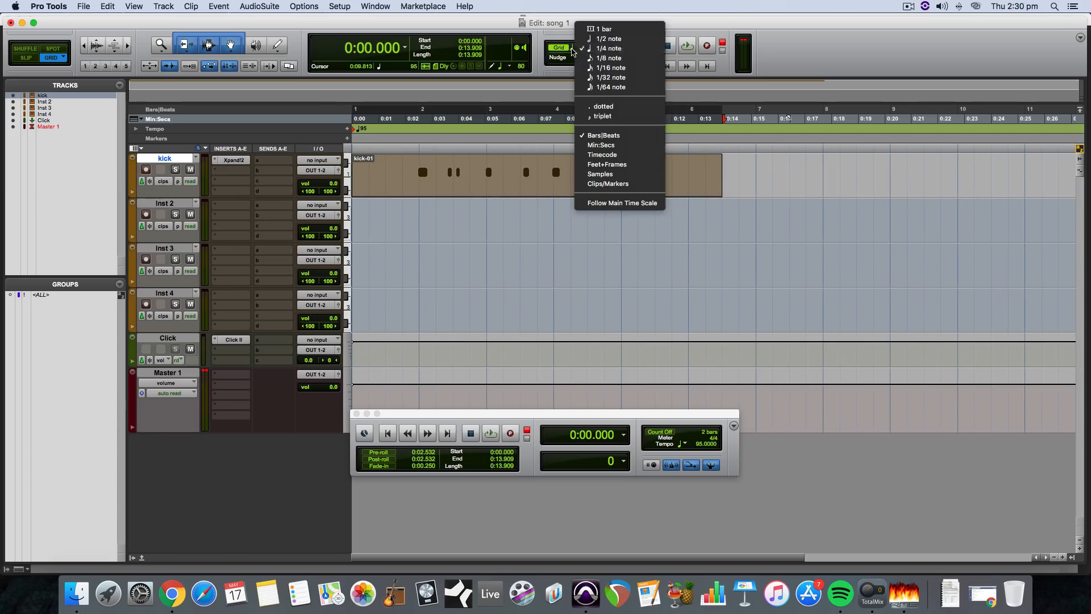
left_click(609, 32)
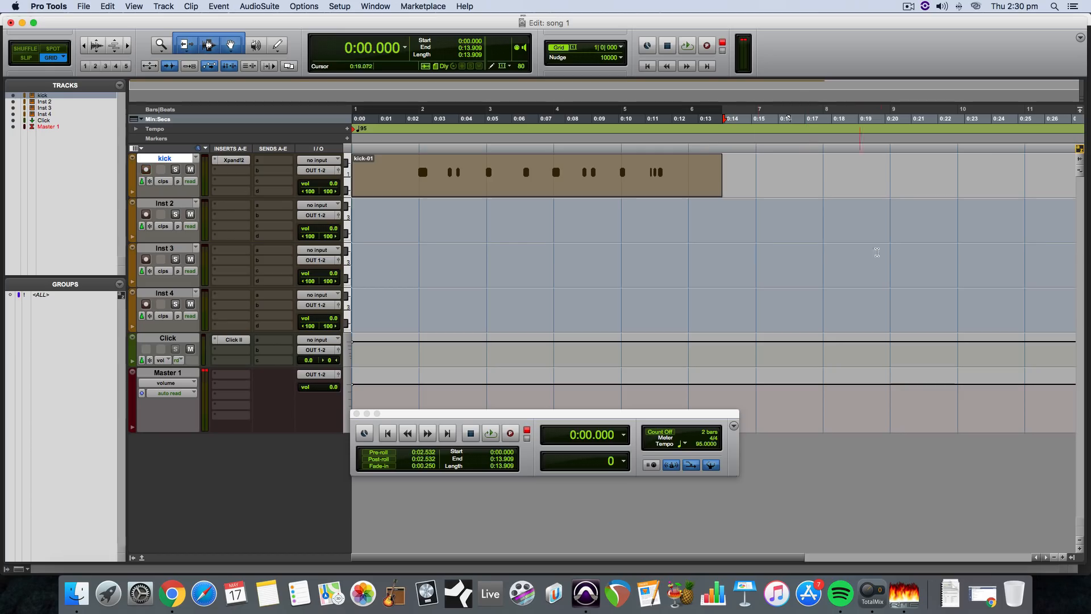
Extend the end of the kick clip to the start of bar 8, snapping to the grid.
left_click_drag(710, 173, 802, 176)
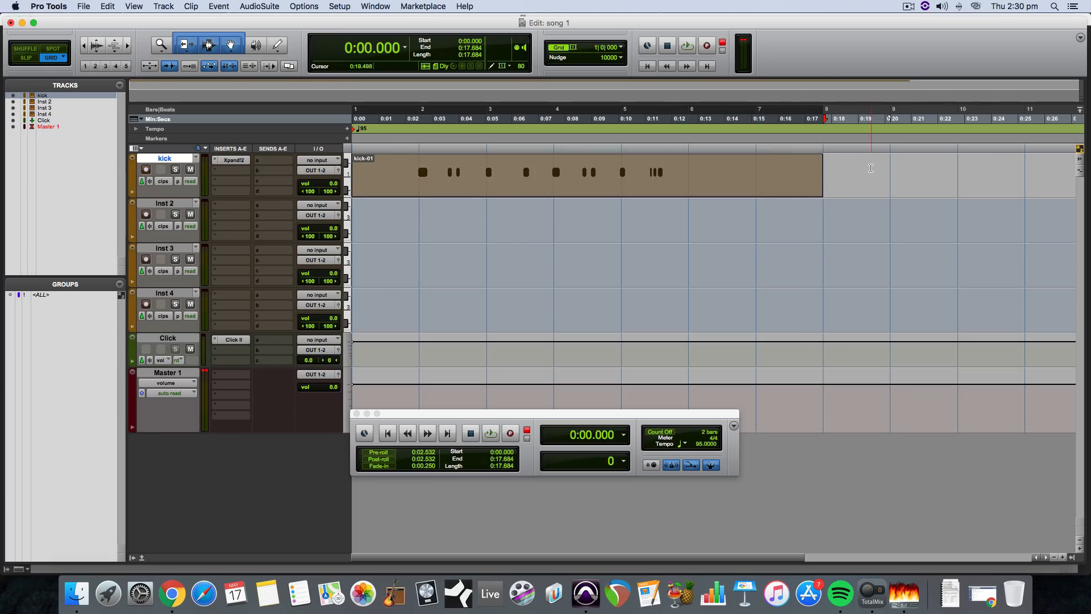
left_click(871, 168)
Try the edit tools individually, select the kick clip's first two bars with the Selector, and re-enable the Smart Tool.
left_click(218, 48)
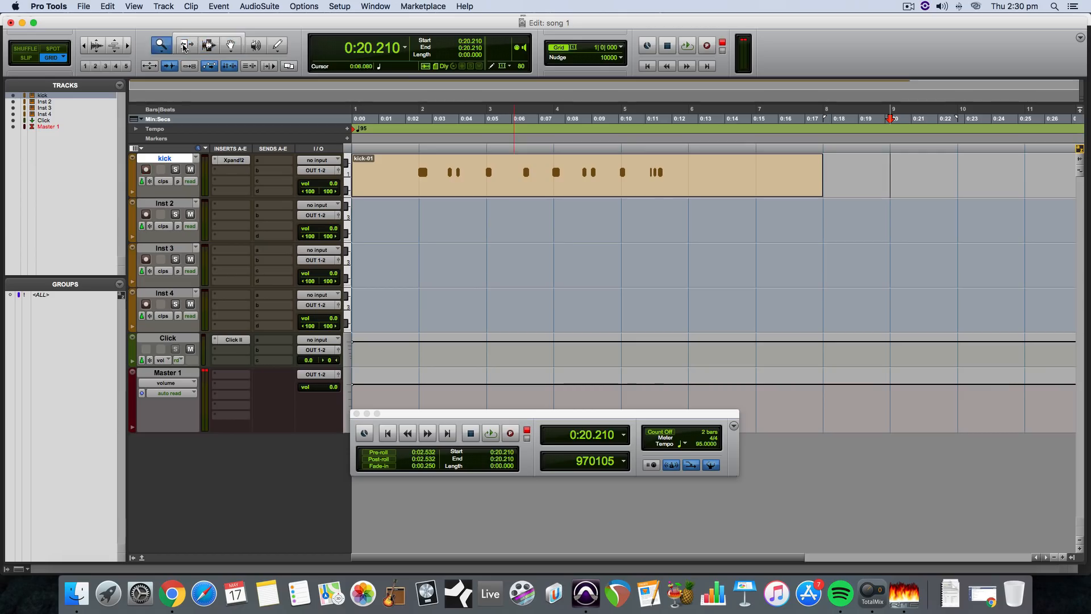
left_click(196, 47)
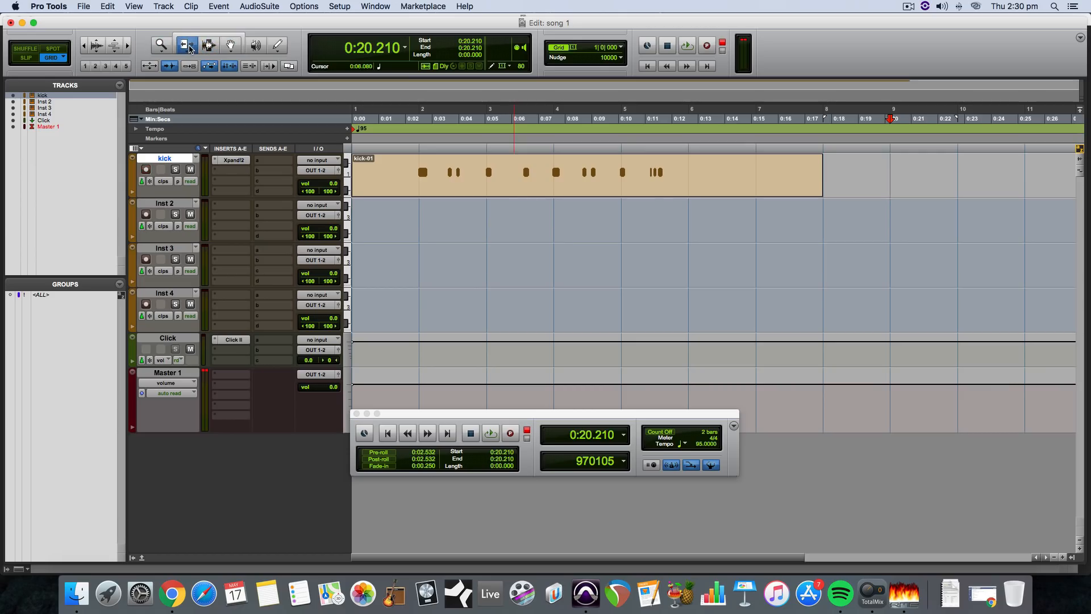
left_click(237, 48)
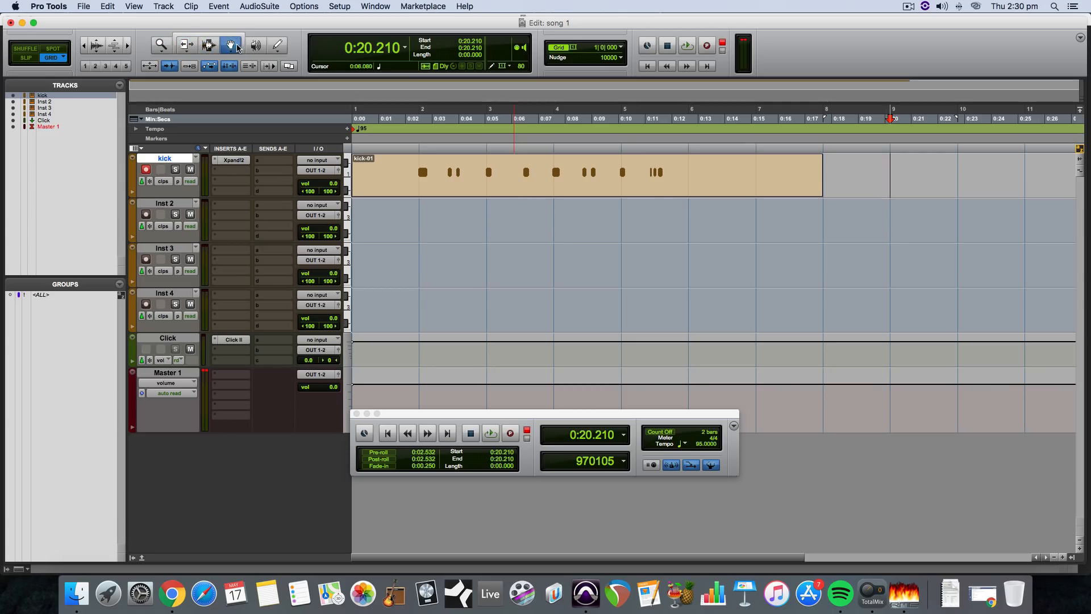
left_click(208, 47)
left_click(445, 190)
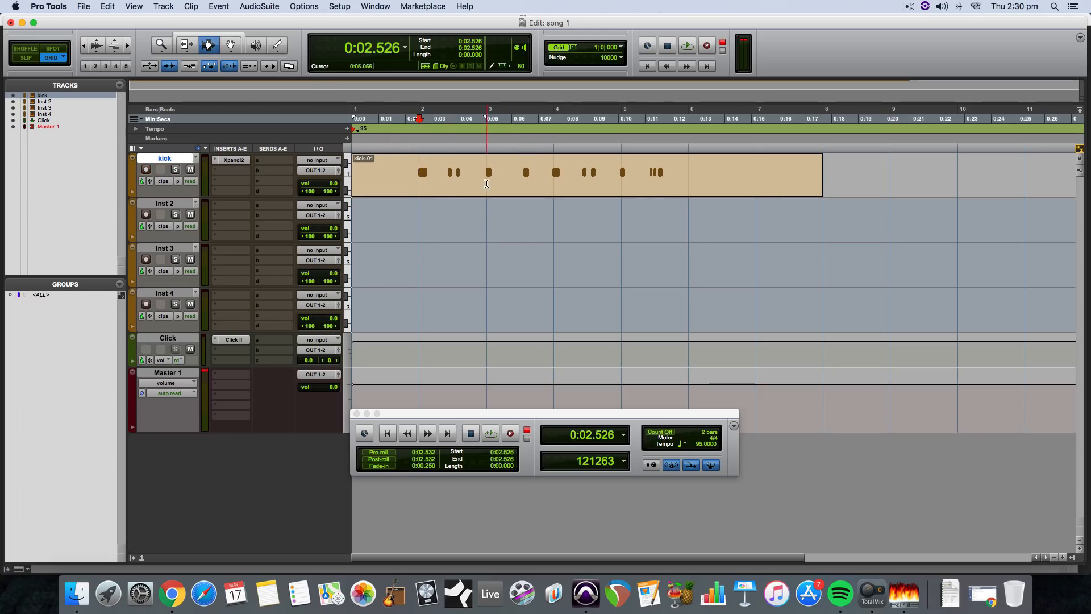
left_click_drag(486, 183, 327, 96)
left_click(207, 36)
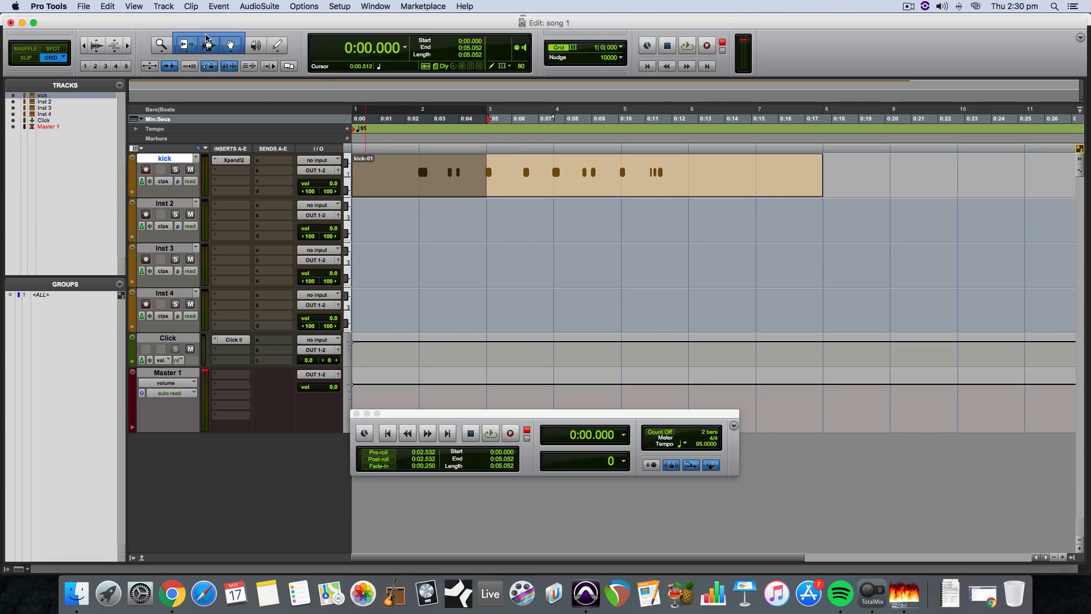
Trim the end of the kick clip back to the start of bar 6 using the Smart Tool.
left_click(525, 170)
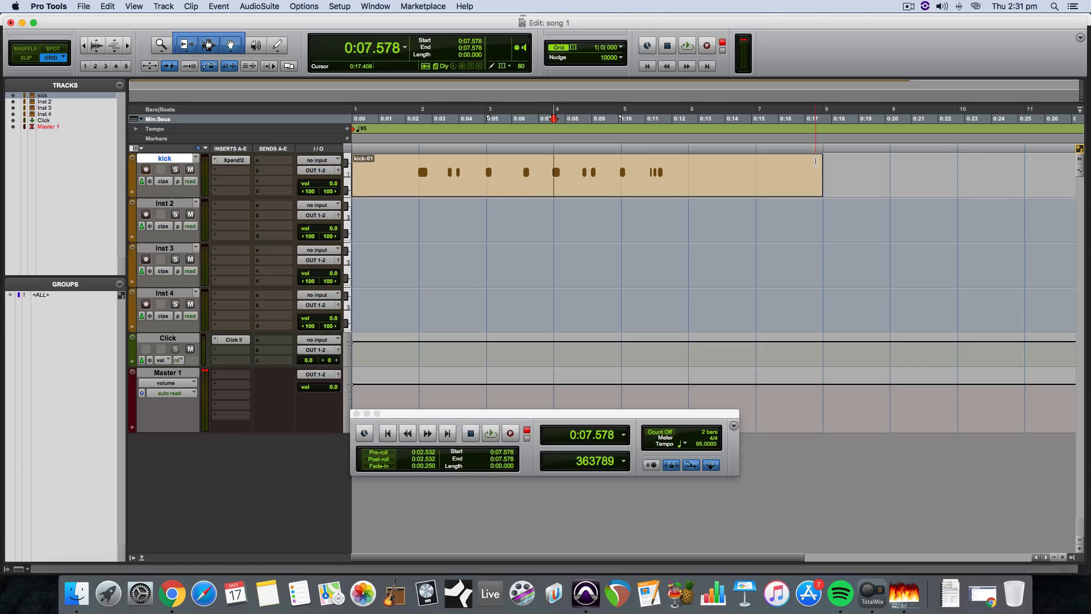
left_click_drag(815, 162, 784, 162)
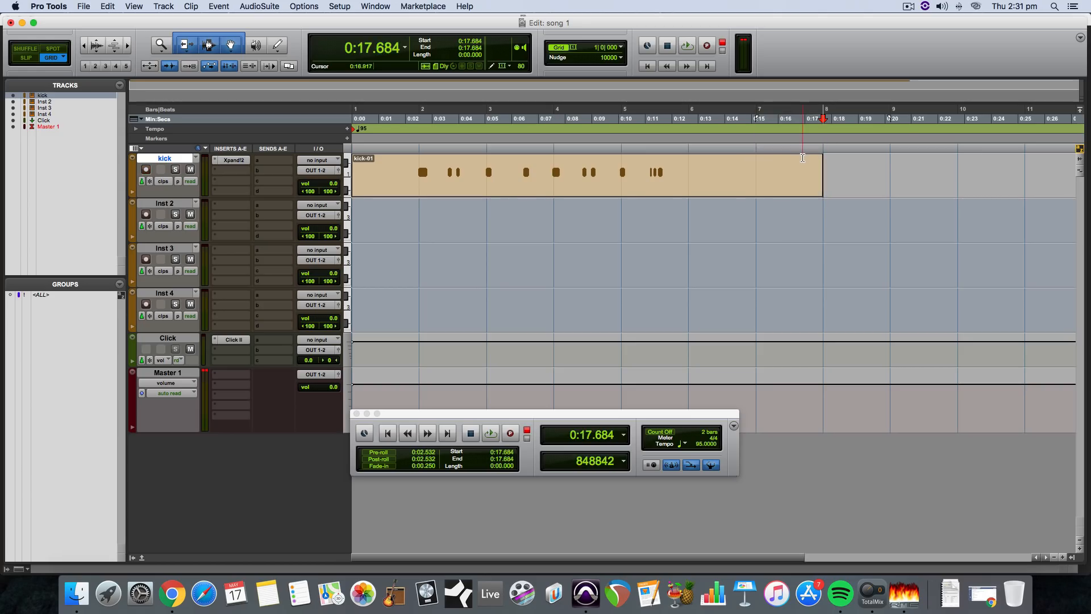
mouse_move(626, 190)
left_mouse_down()
mouse_move(757, 190)
mouse_move(601, 199)
mouse_move(760, 188)
mouse_move(608, 187)
left_mouse_up()
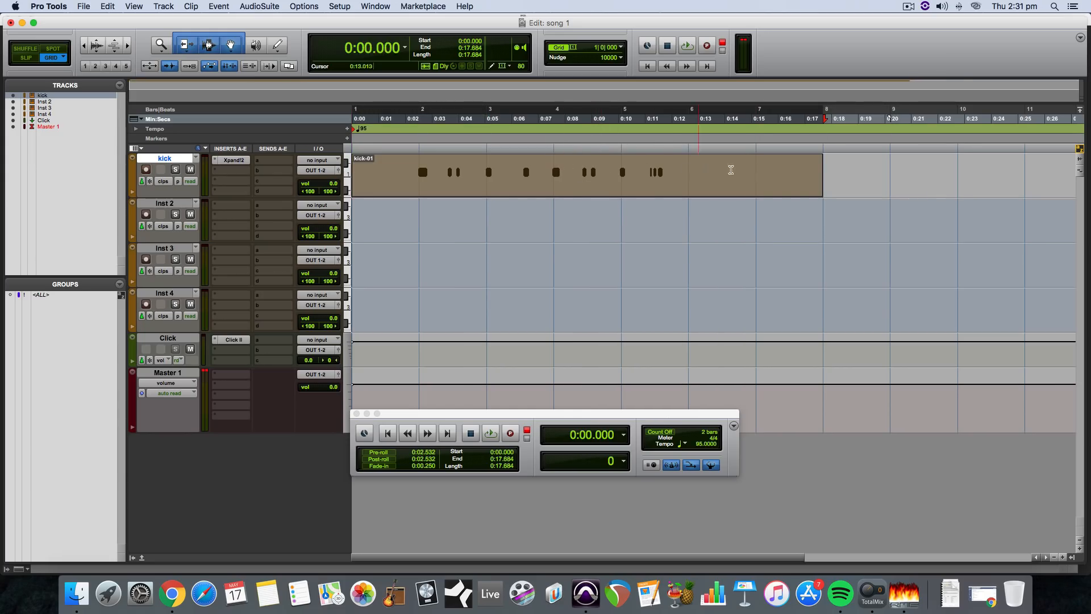
left_click_drag(821, 172, 851, 180)
left_click_drag(822, 173, 693, 187)
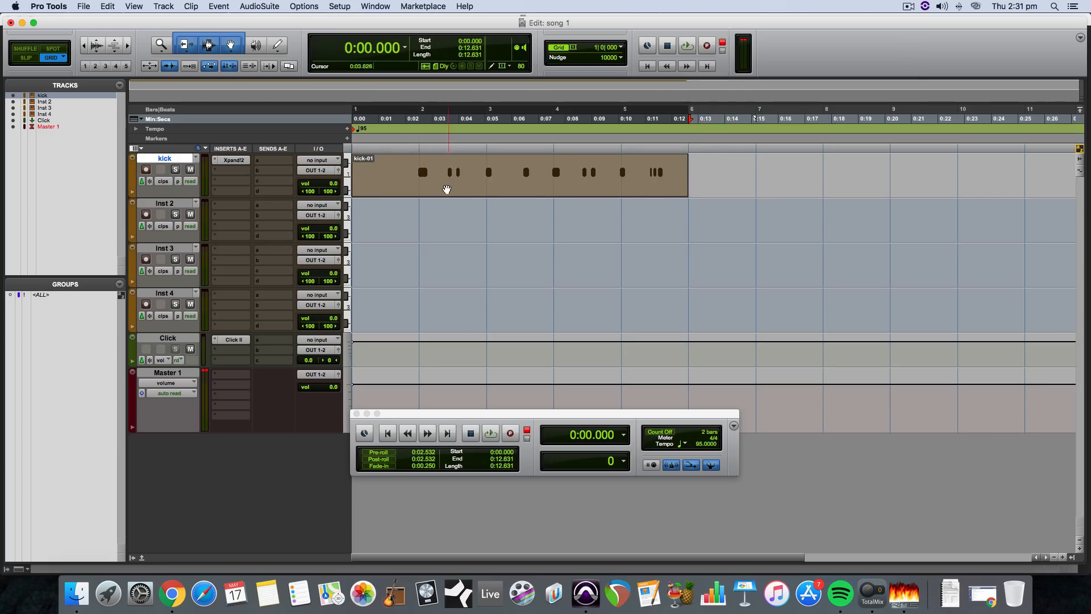
Open the kick clip in the MIDI Editor, enlarge the editor window and move the Transport window clear of it.
mouse_move(356, 175)
left_mouse_down()
mouse_move(421, 174)
mouse_move(376, 173)
left_mouse_up()
double_click(435, 188)
left_click_drag(455, 323, 835, 419)
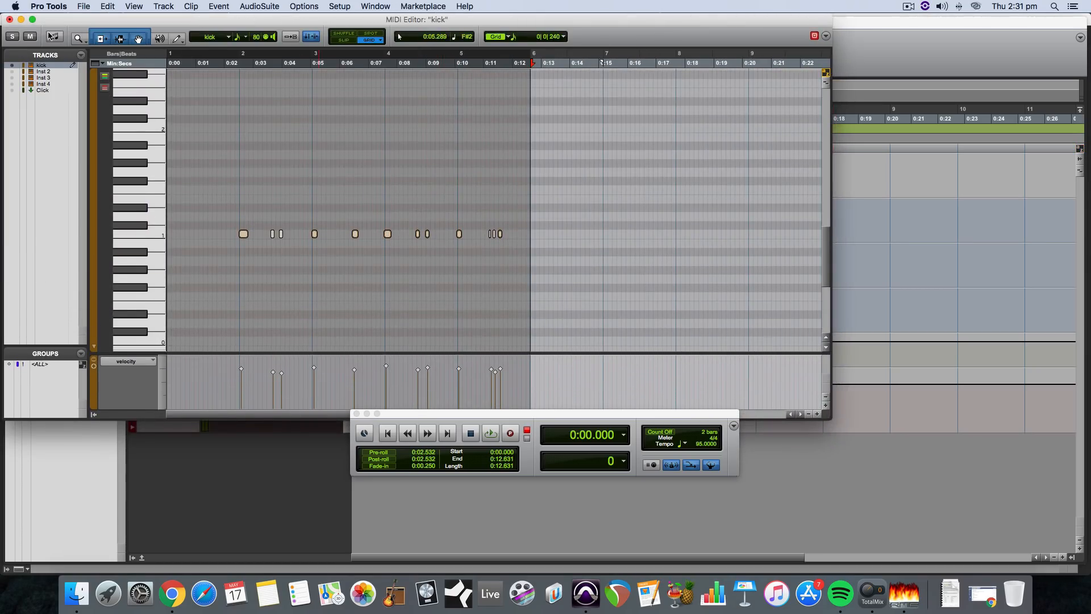
left_click_drag(603, 415, 528, 462)
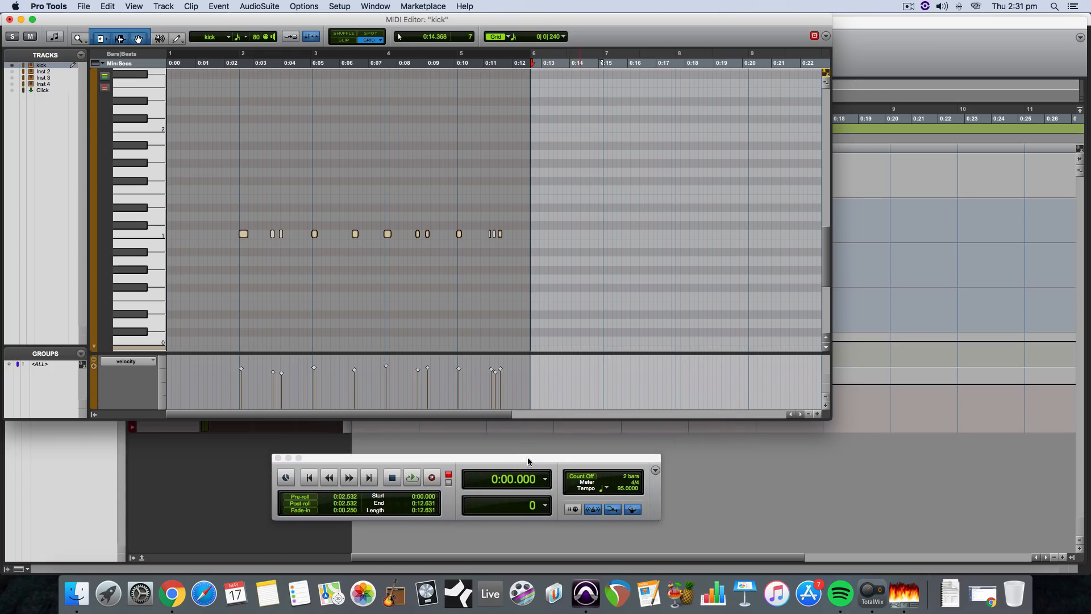
left_click(819, 417)
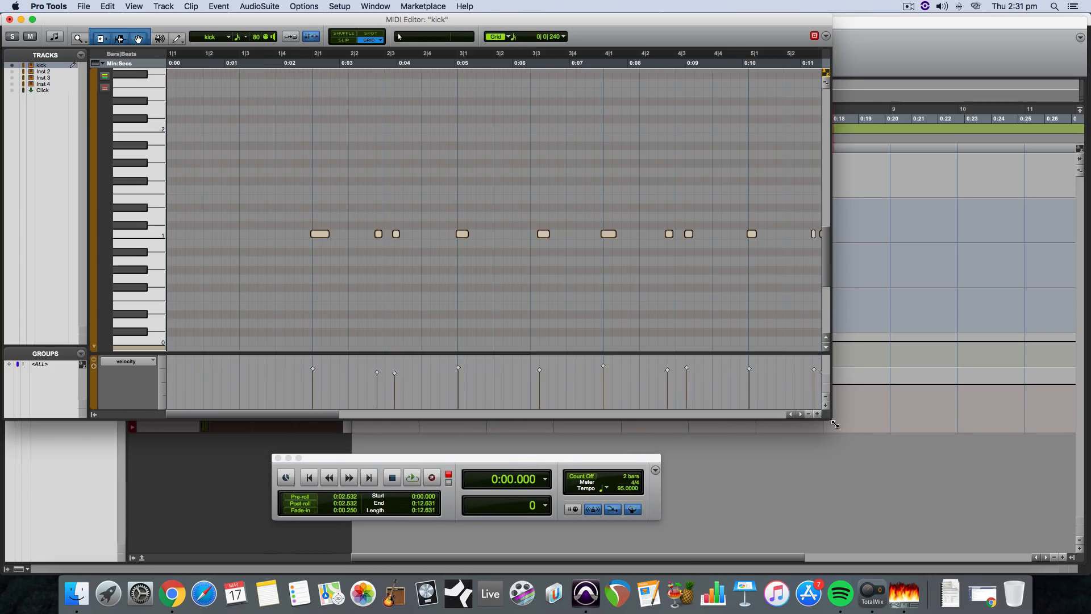
left_click_drag(835, 424, 1020, 442)
Select all the kick notes and quantize their note-ons to a 1/16 note grid, preserving note duration.
left_click(735, 284)
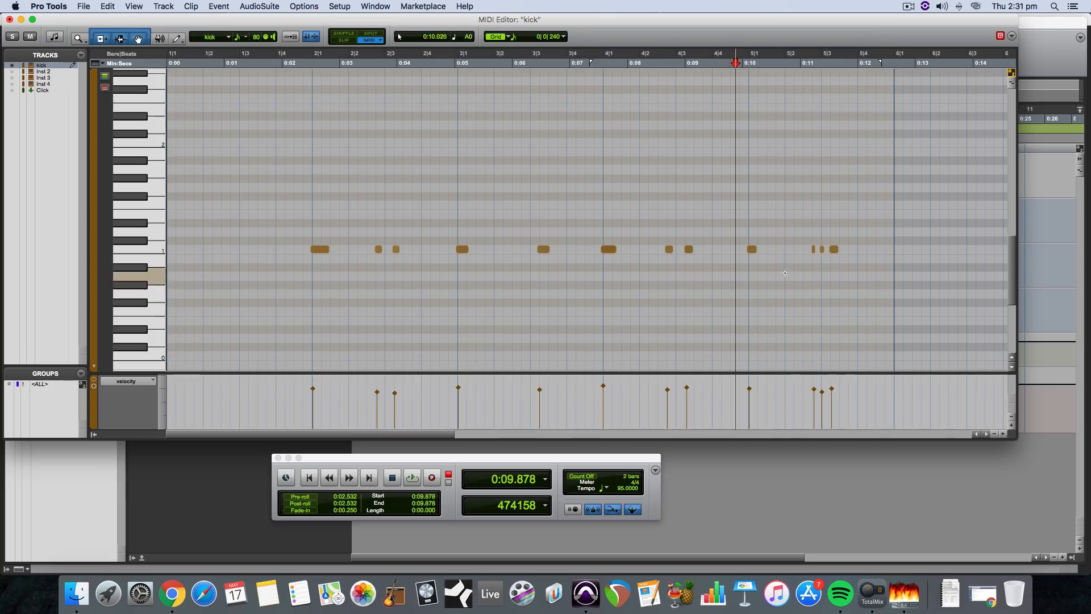
left_click_drag(866, 294, 290, 169)
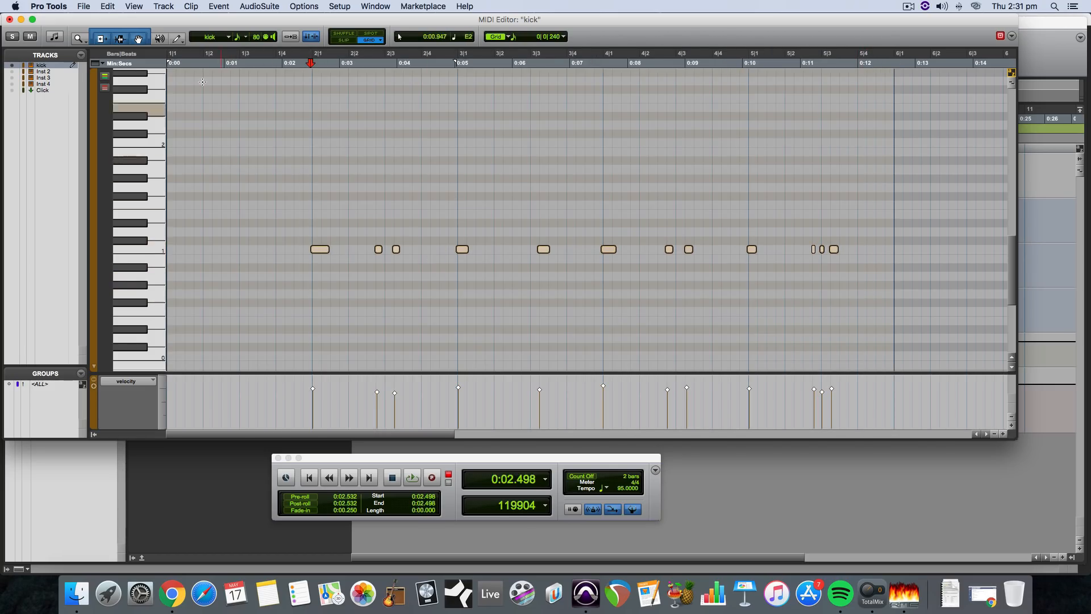
left_click(108, 6)
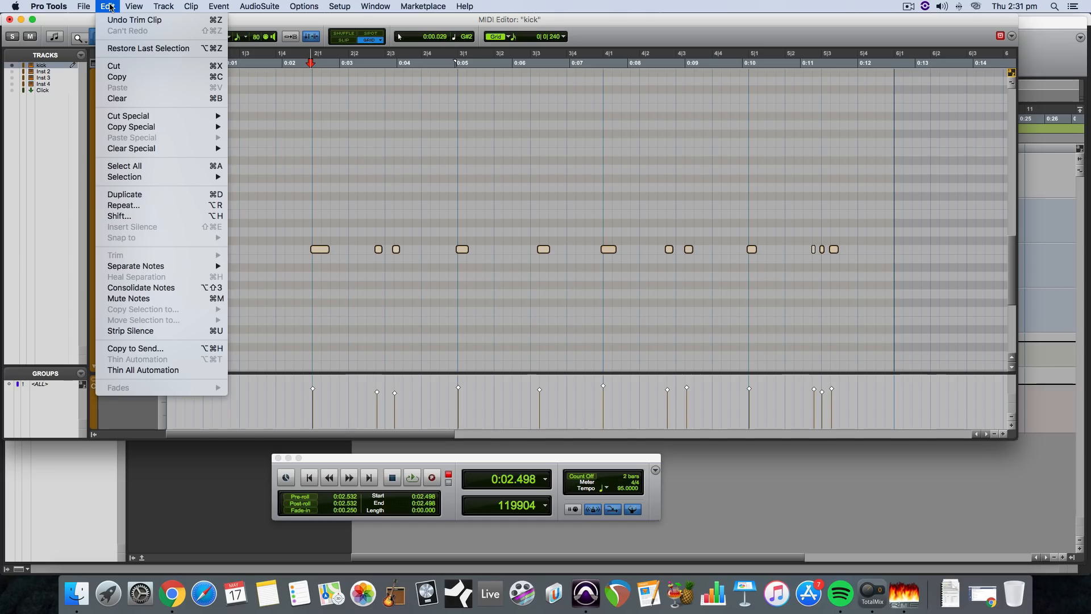
mouse_move(218, 6)
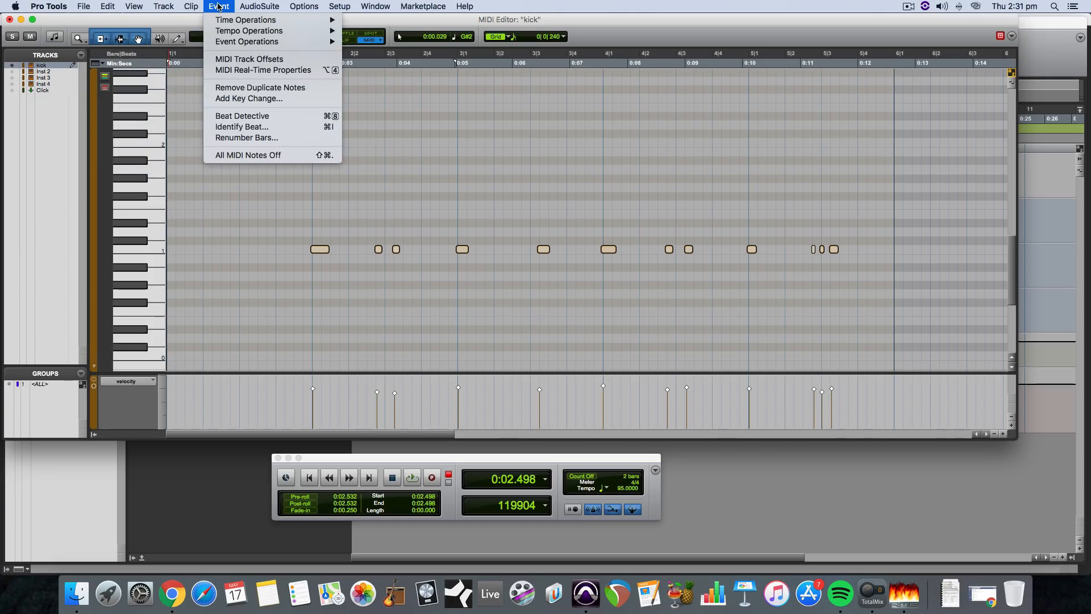
mouse_move(225, 25)
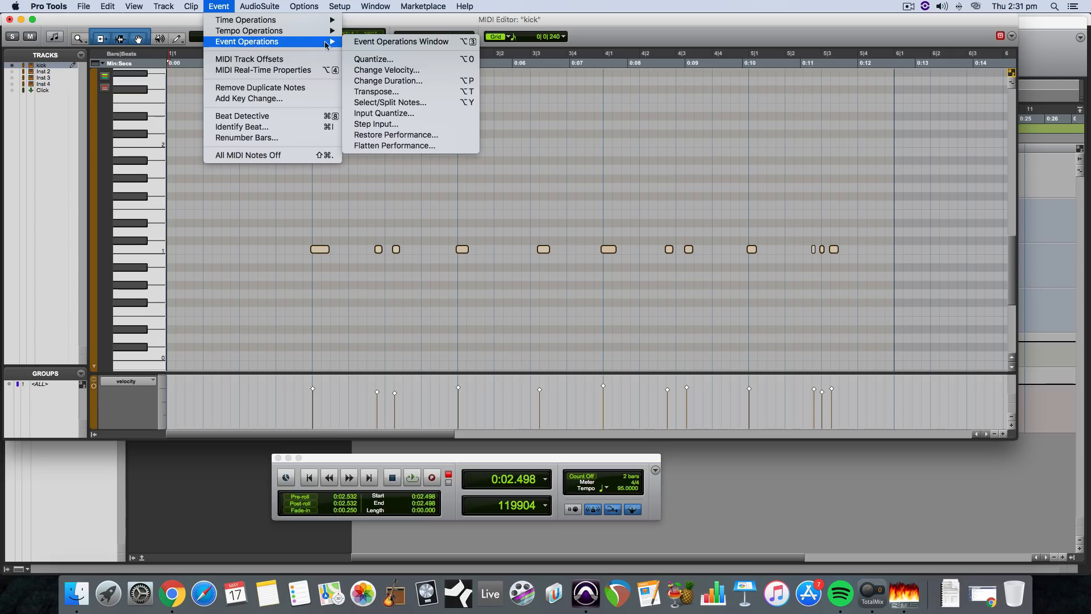
left_click(410, 60)
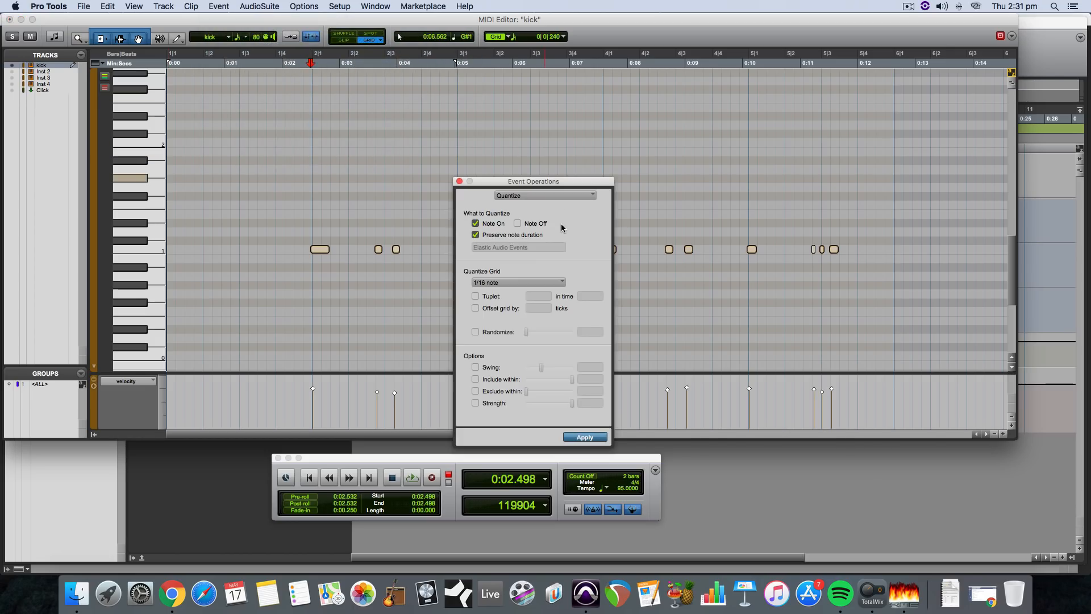
left_click(519, 282)
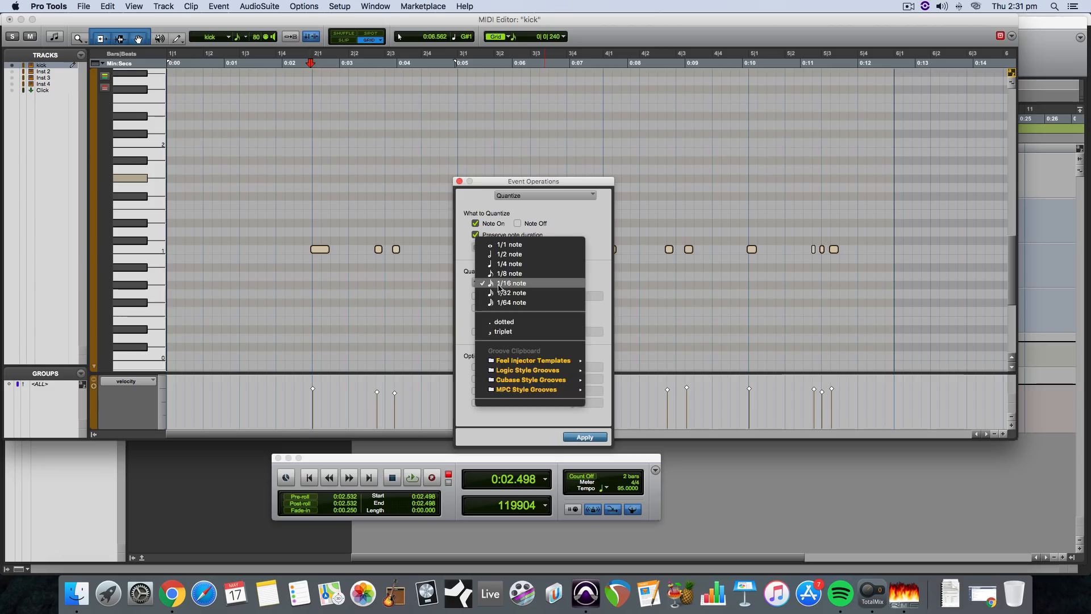
left_click(502, 284)
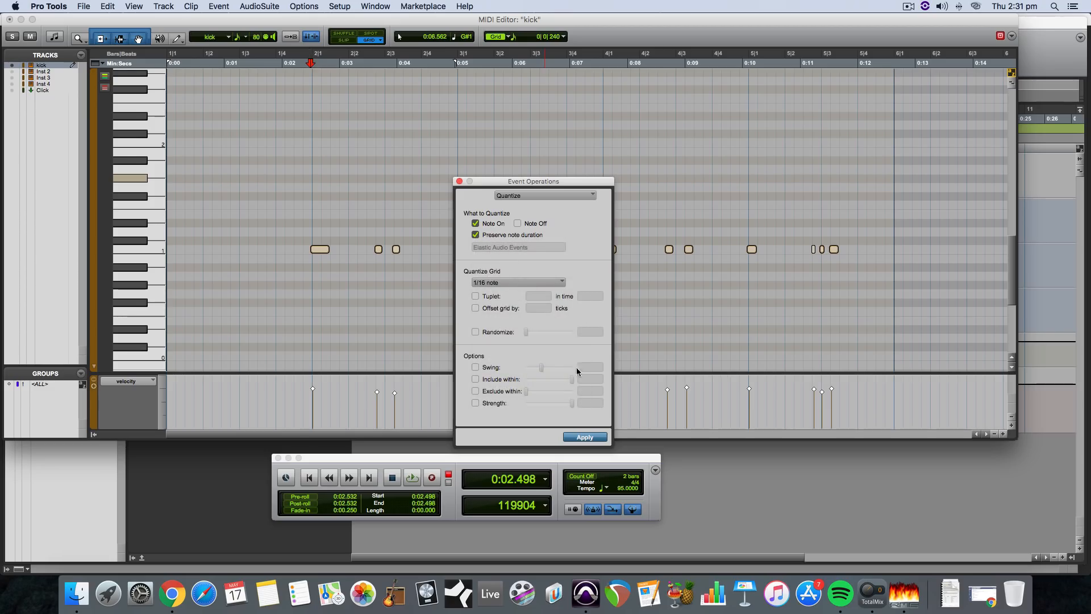
left_click(593, 438)
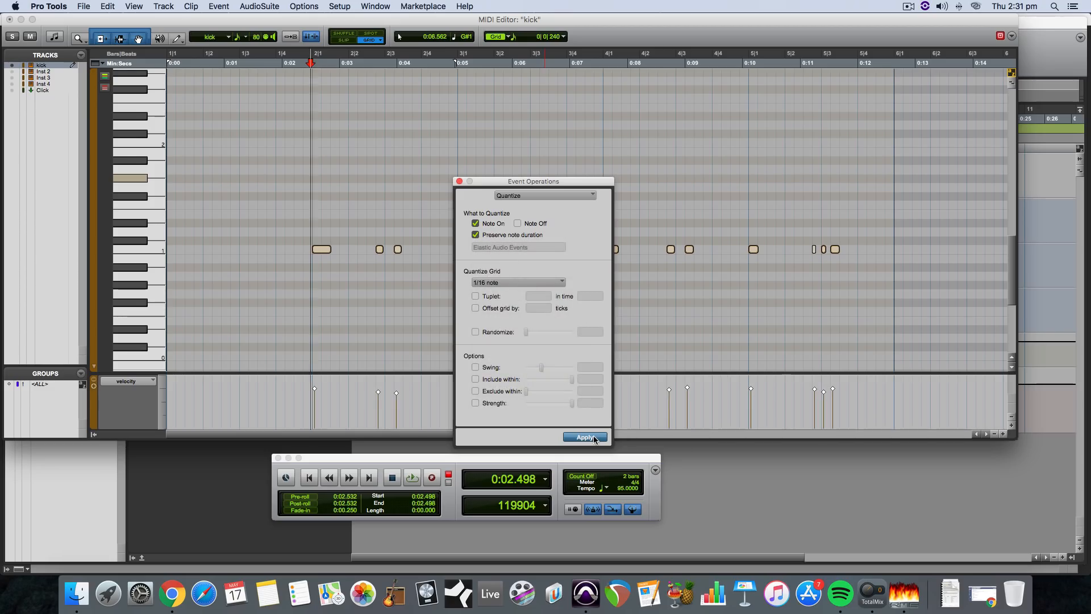
left_click(459, 182)
Play back the quantized kick notes from just before bar 2 and close the MIDI Editor.
left_click(373, 232)
left_click(302, 233)
key("space")
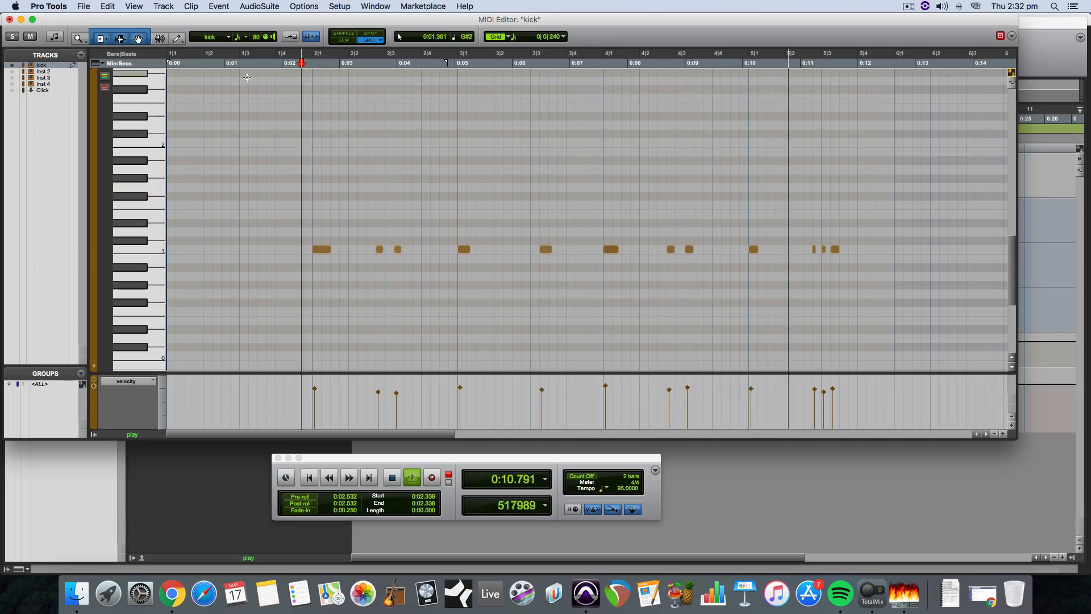
key("space")
left_click(9, 20)
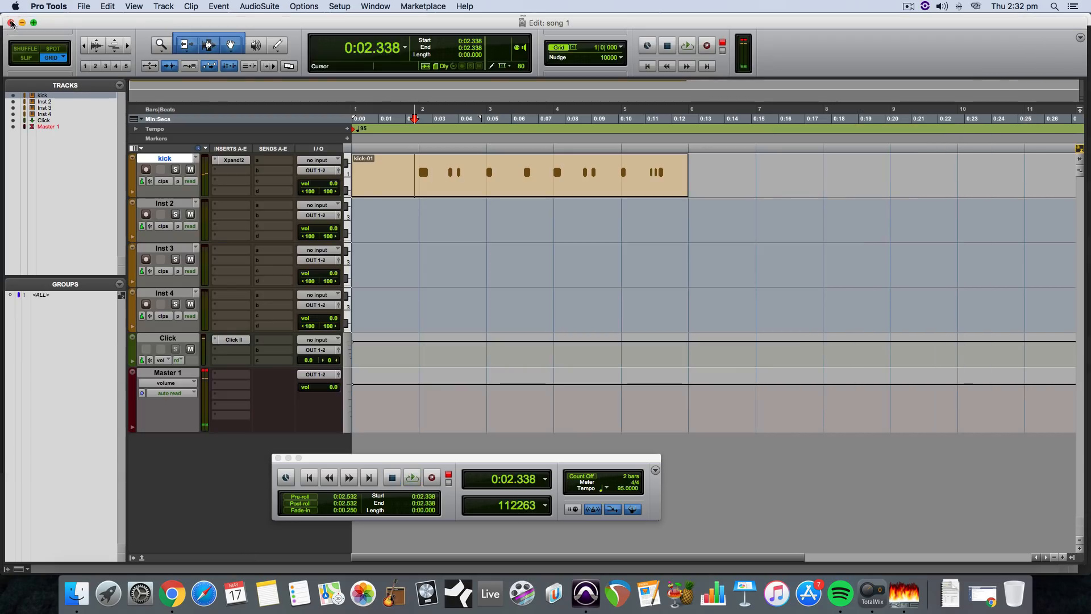
Trim the start of the kick clip to bar 2 and move the clip to the start of bar 1.
left_click_drag(355, 181, 422, 181)
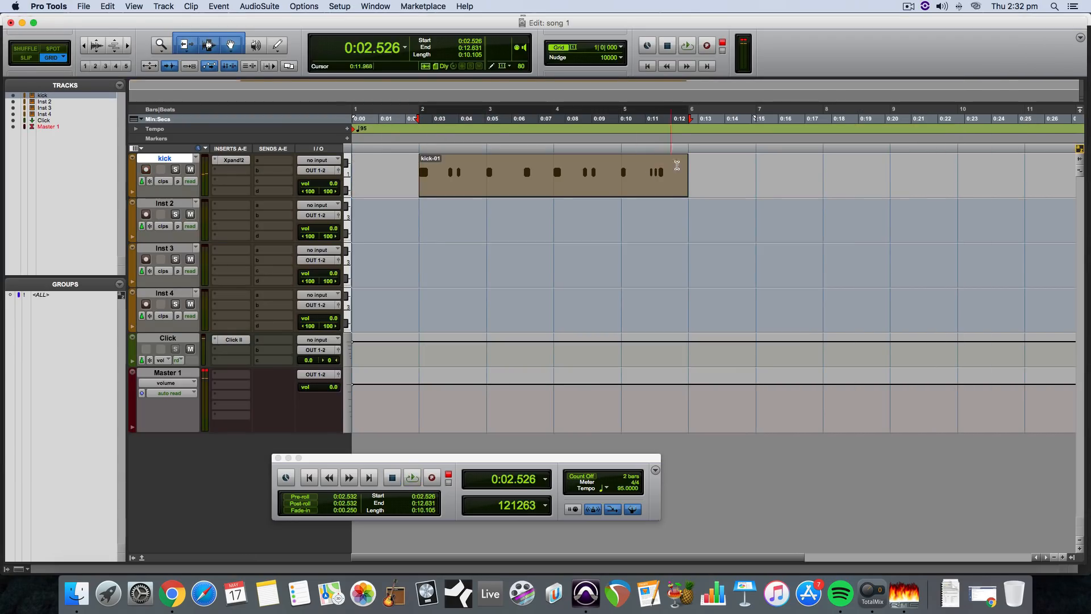
left_click_drag(606, 191, 538, 183)
Examine the plug-in choices for Inst 2's first insert and the part settings in the kick track's Xpand!2.
left_click(231, 204)
mouse_move(265, 242)
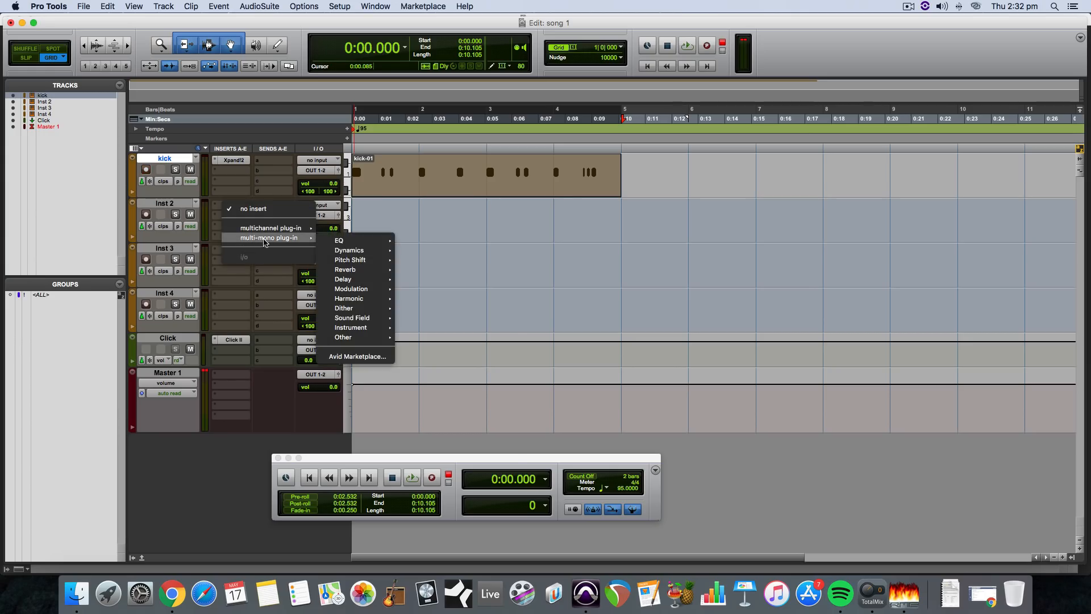
mouse_move(361, 253)
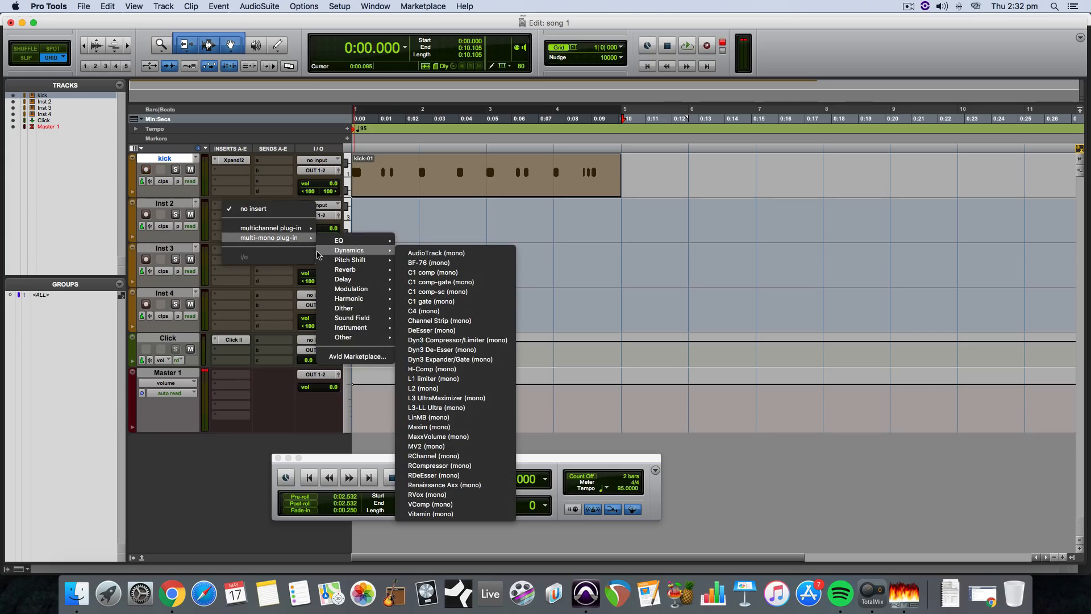
mouse_move(314, 229)
mouse_move(381, 308)
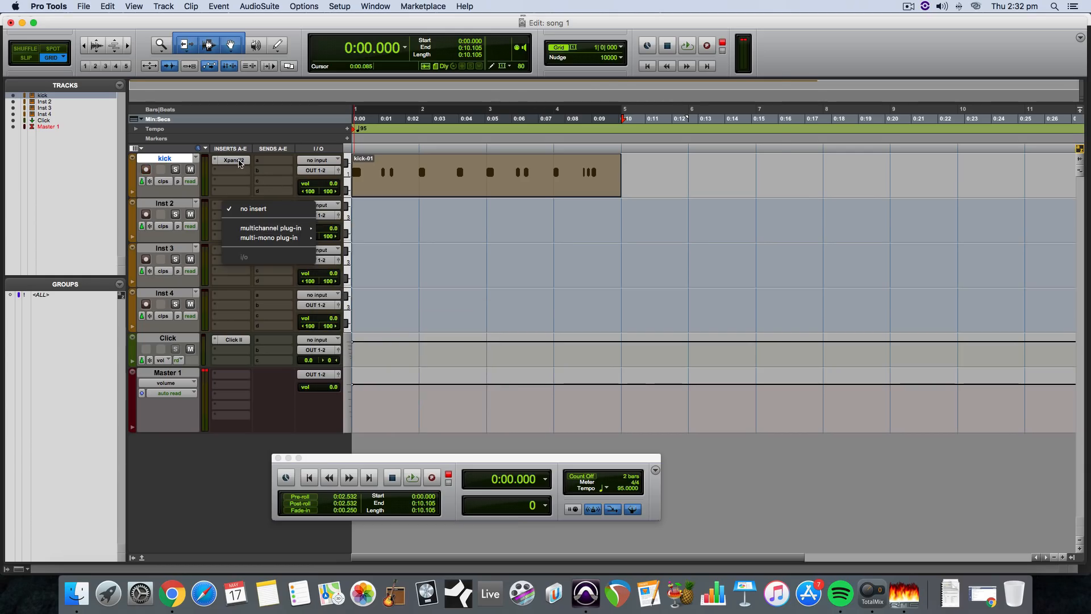
left_click(234, 160)
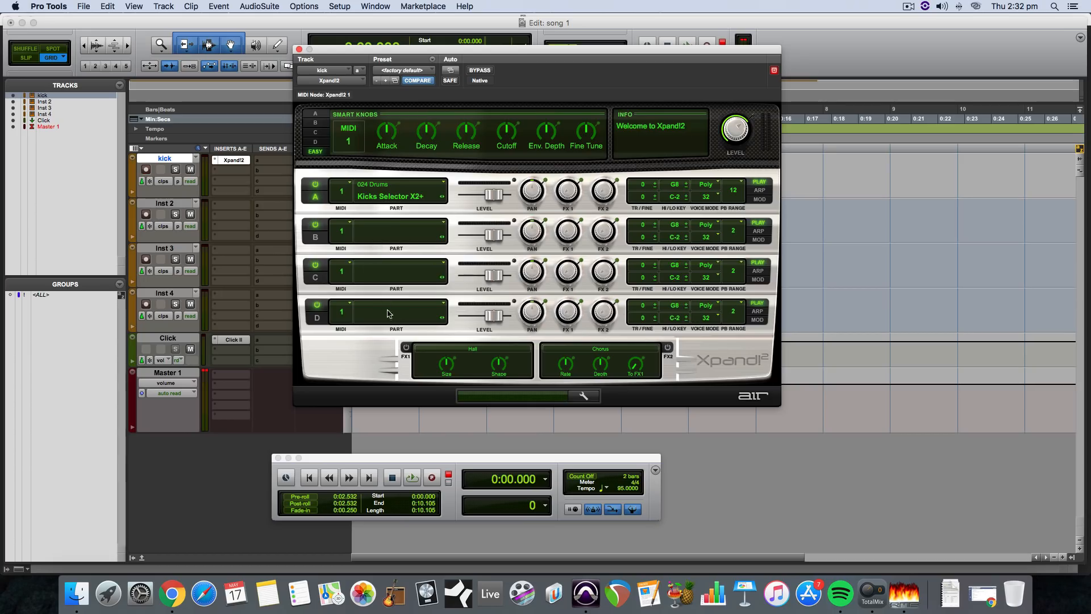
left_click(300, 50)
Insert the stereo Xpand!2 instrument plug-in on the first insert of the Inst 2 track.
left_click(217, 215)
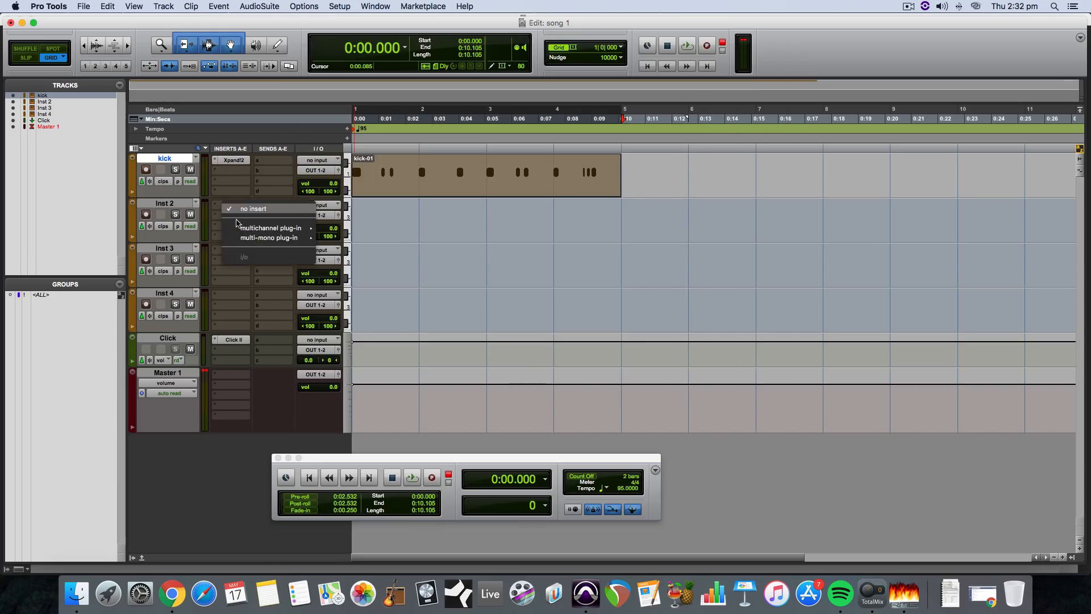
mouse_move(363, 318)
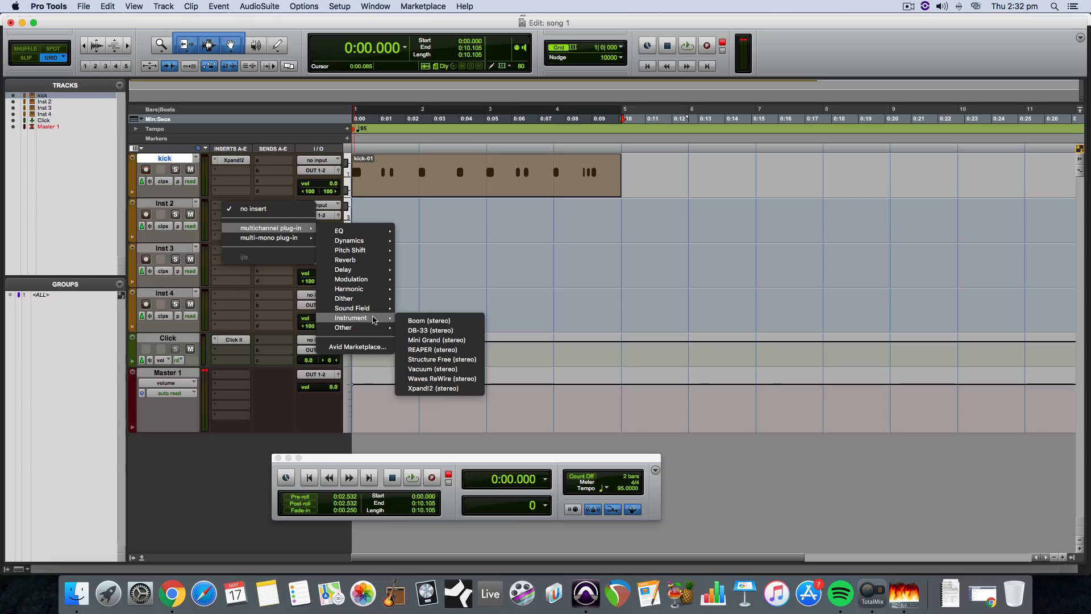
left_click(450, 389)
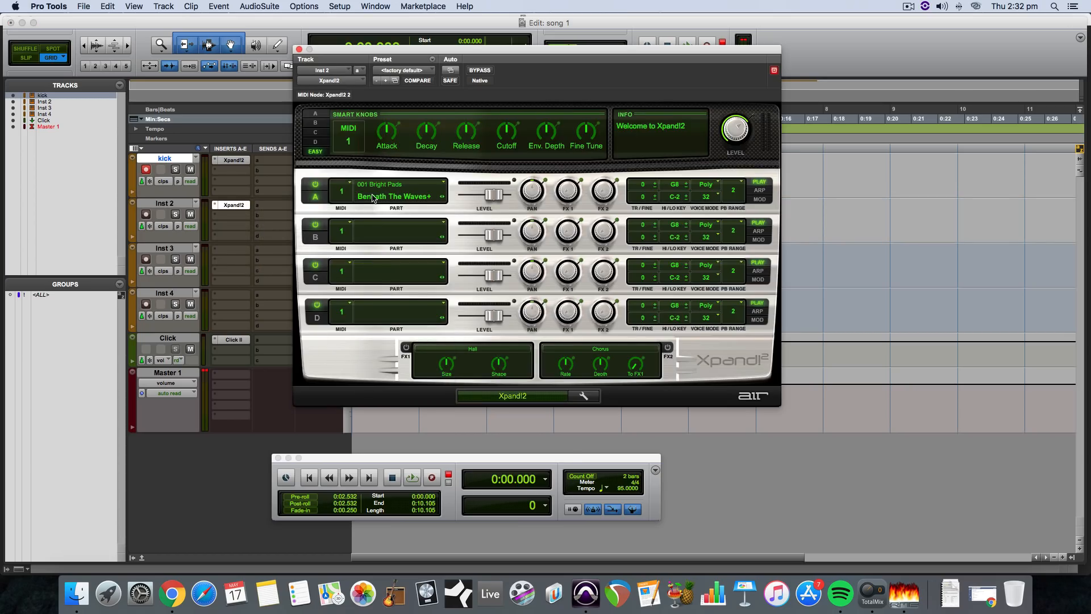
Load the Hi-Hats Menu X2+ sound from 024 Drums into part A of Inst 2's Xpand!2.
left_click(374, 197)
mouse_move(434, 373)
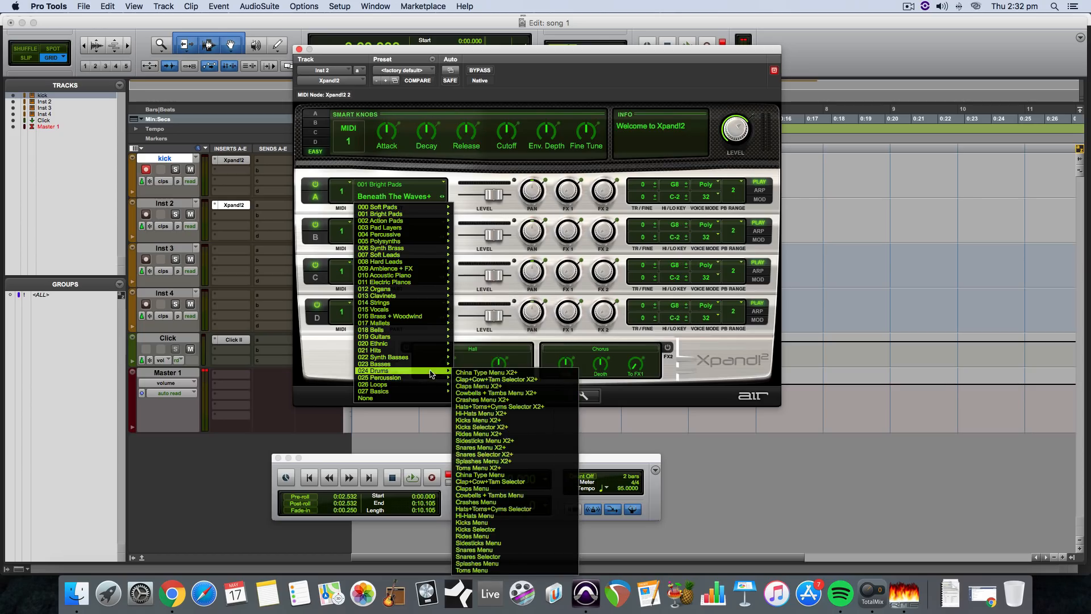
left_click(480, 413)
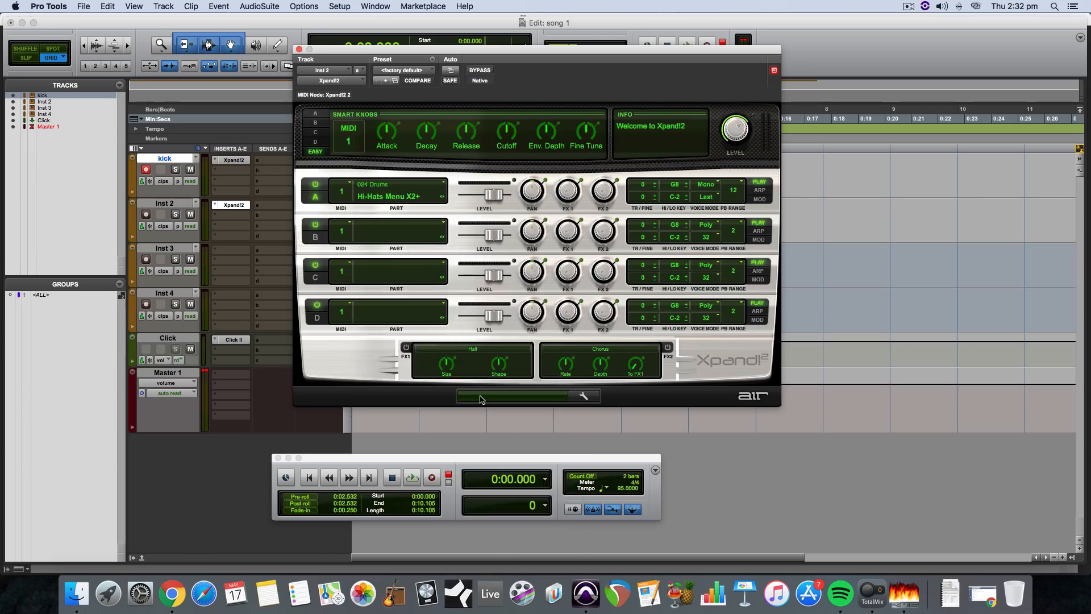
Load the Snares Menu X2+ sound from 024 Drums into part A of Inst 2's Xpand!2 and close the plug-in window.
left_click(398, 195)
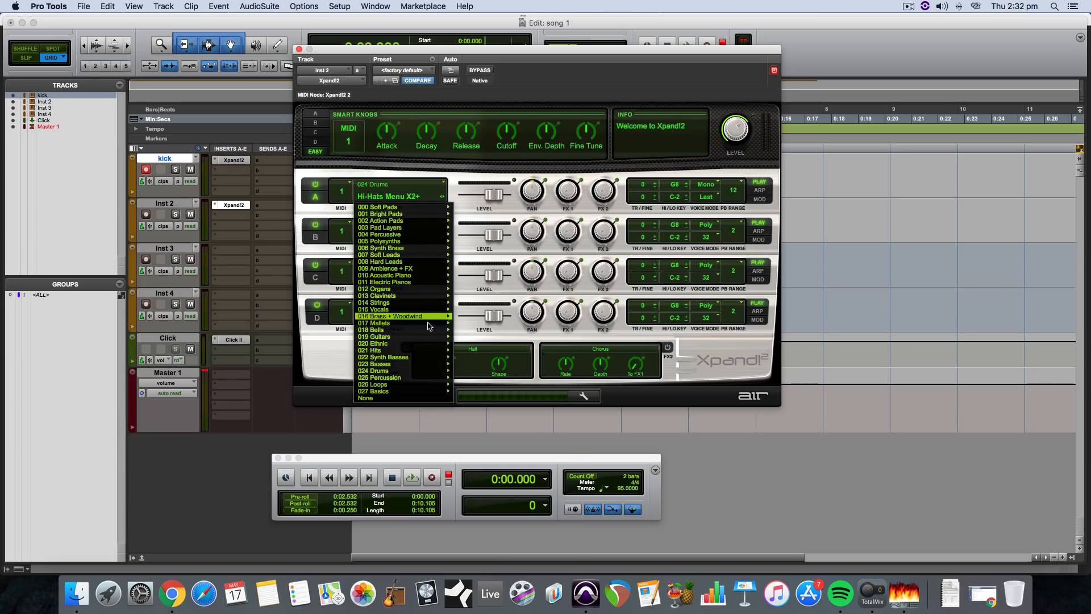
mouse_move(437, 373)
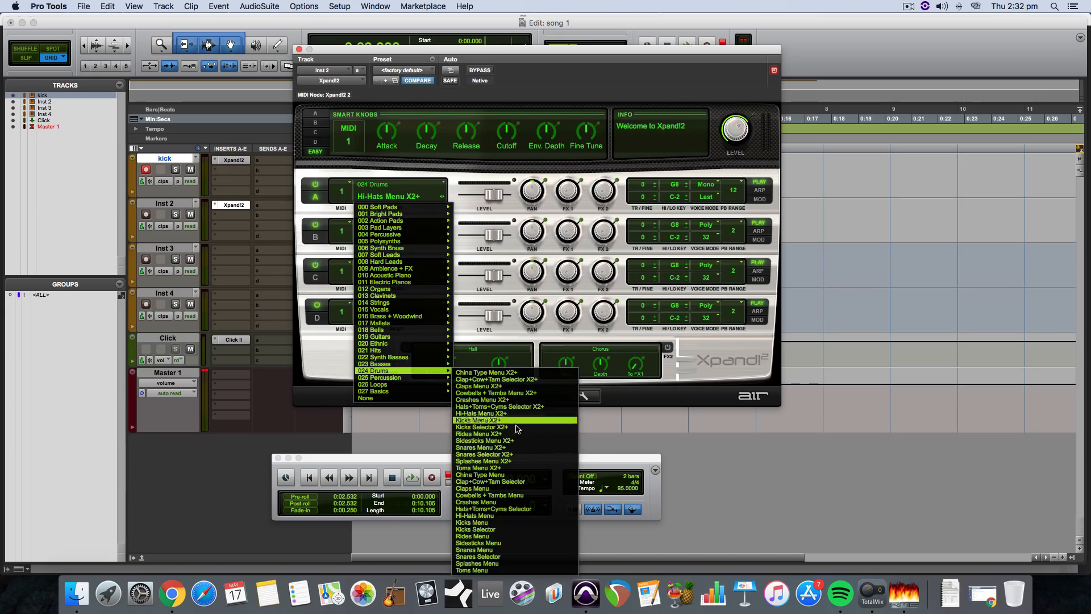
left_click(483, 448)
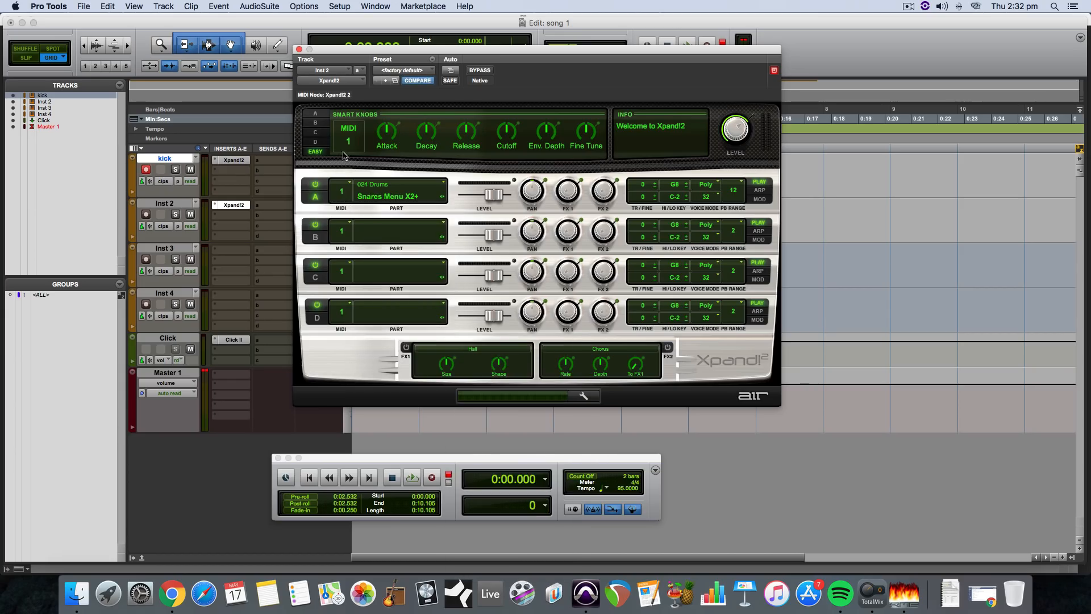
left_click(299, 49)
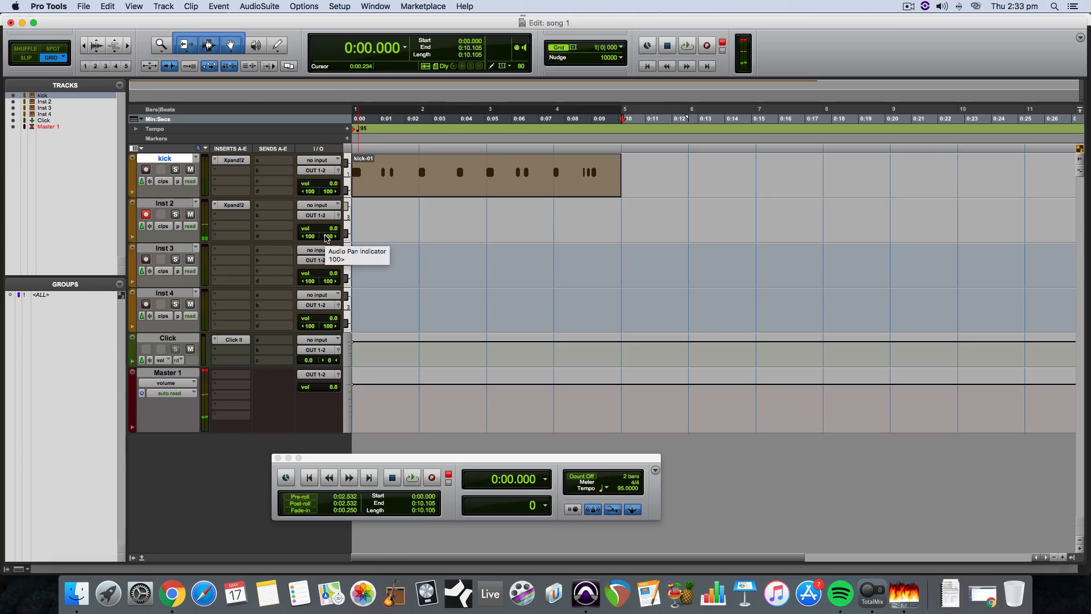
Play the kick part briefly from the session start and move its clip so it starts at bar 2.
key("space")
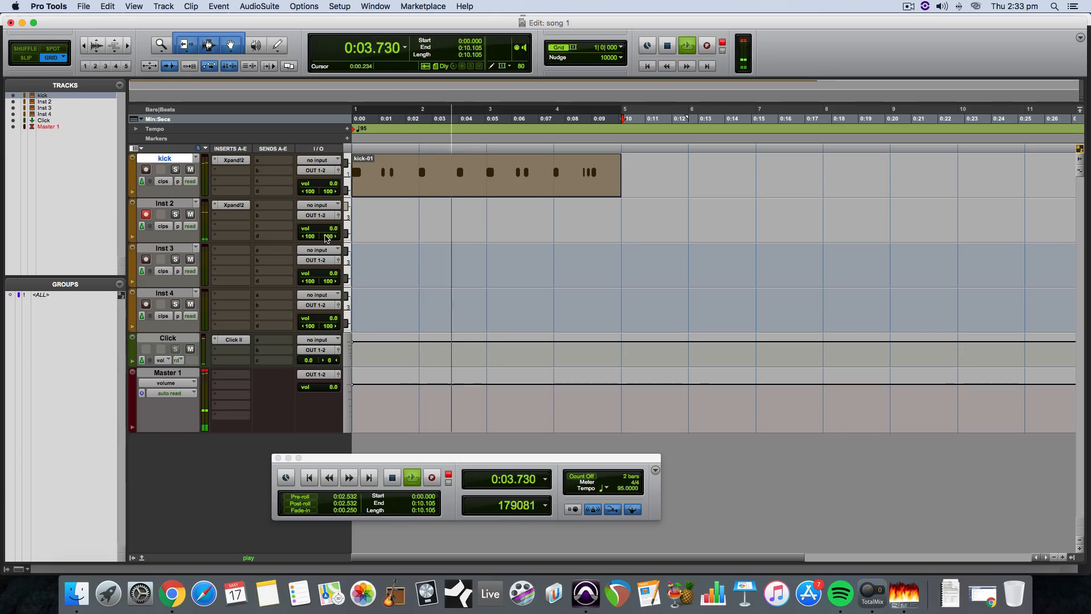
key("space")
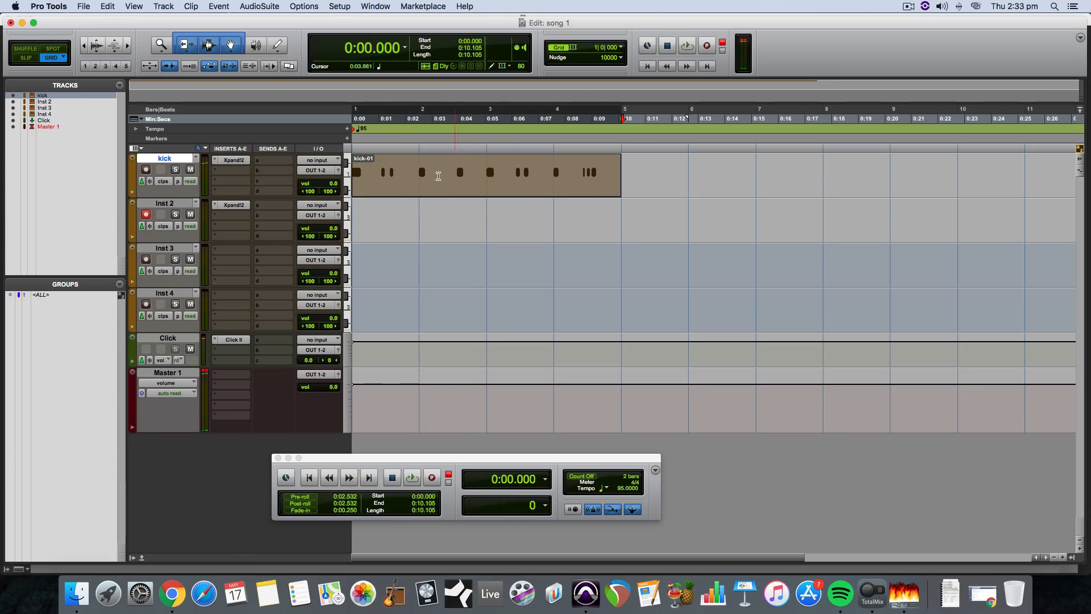
left_click_drag(435, 179, 498, 188)
Record a snare part on Inst 2 from the session start and trim its clip to run from bar 2 to the start of bar 6.
left_click(309, 478)
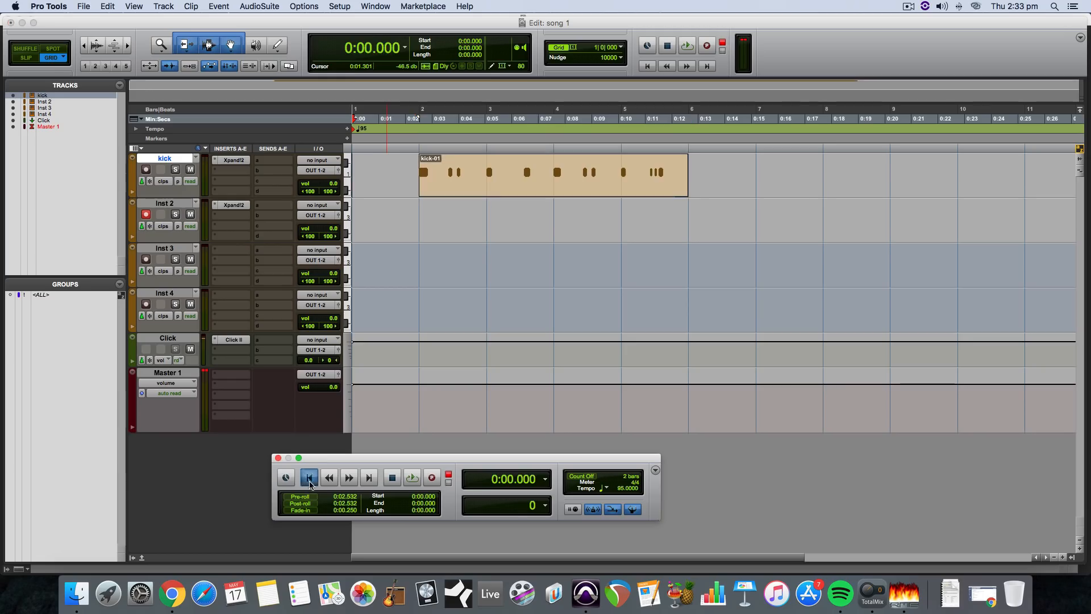
left_click(432, 479)
left_click(413, 478)
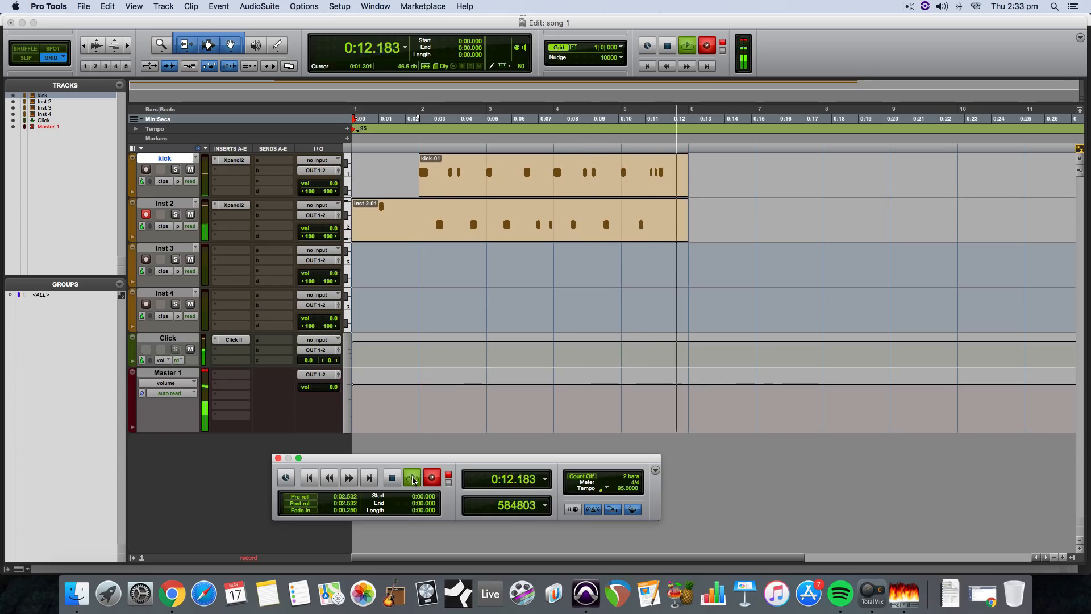
key("space")
left_click_drag(353, 217, 420, 218)
left_click_drag(757, 220, 688, 220)
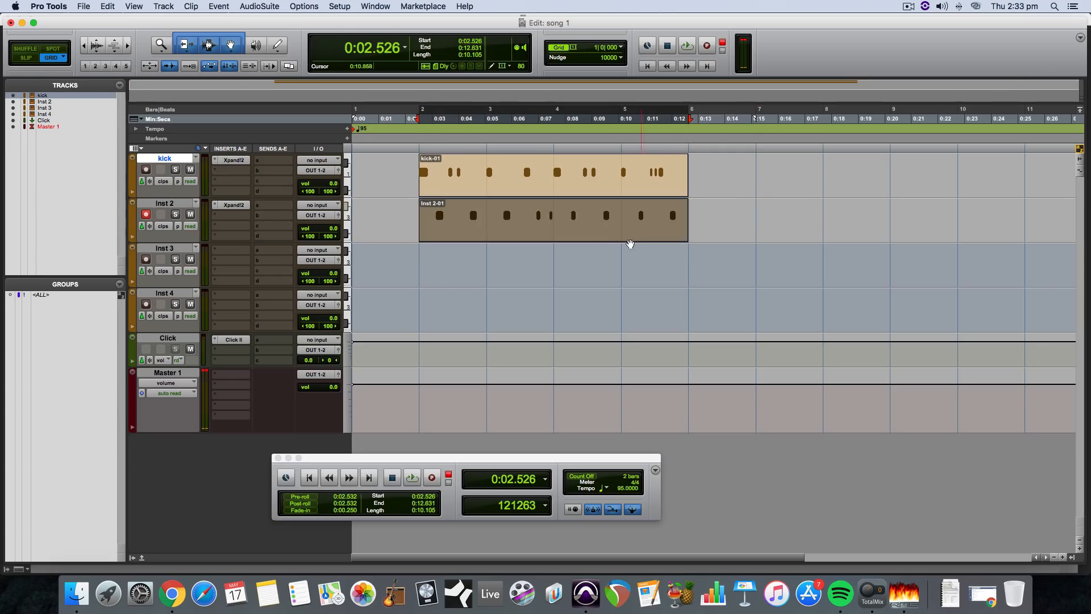
Quantize all the snare notes on Inst 2 to a 1/16 note grid in the MIDI Editor, then close the editor.
double_click(629, 244)
left_click(602, 249)
left_click_drag(874, 253, 316, 149)
left_click(108, 6)
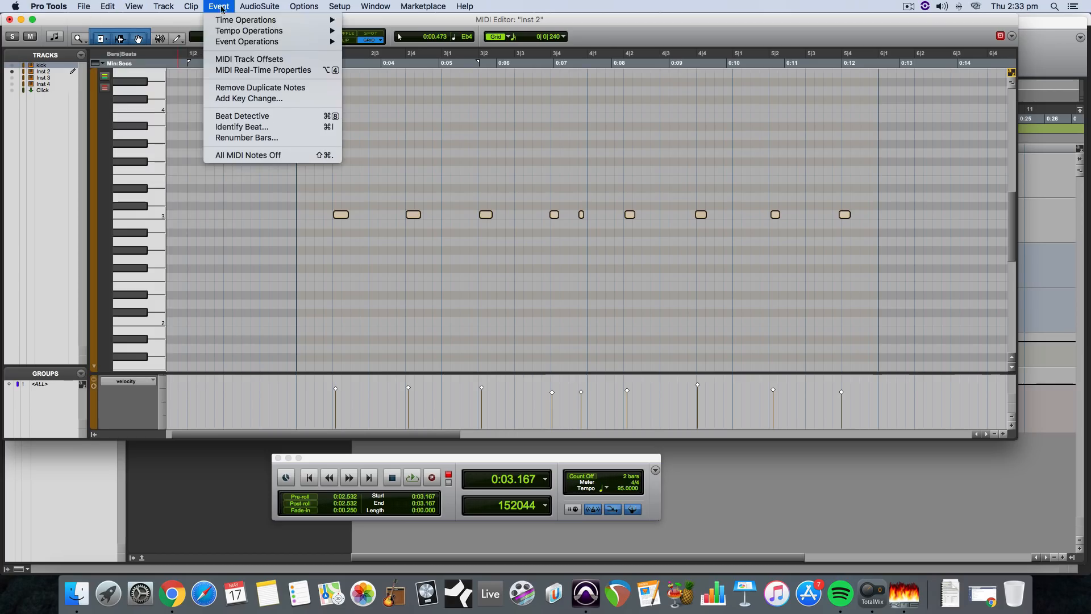
mouse_move(234, 31)
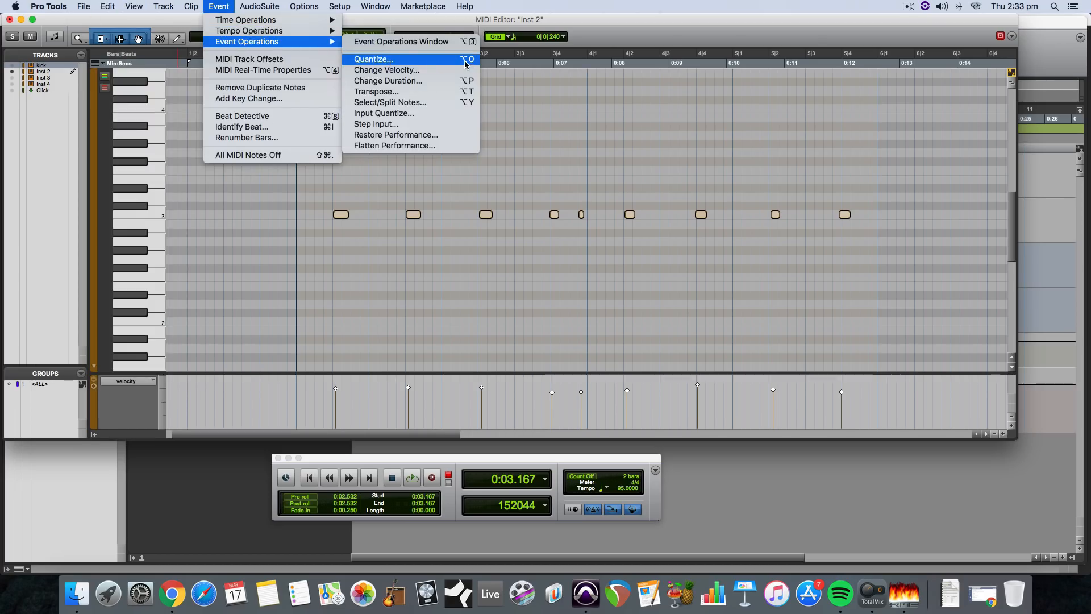
left_click(565, 141)
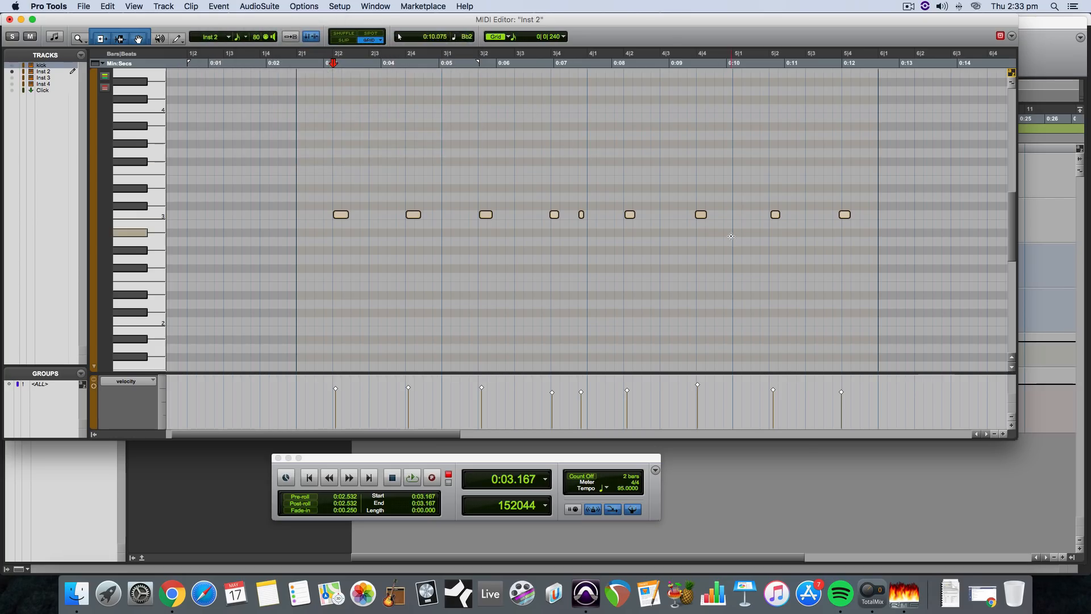
left_click(817, 246)
left_click_drag(862, 236, 303, 178)
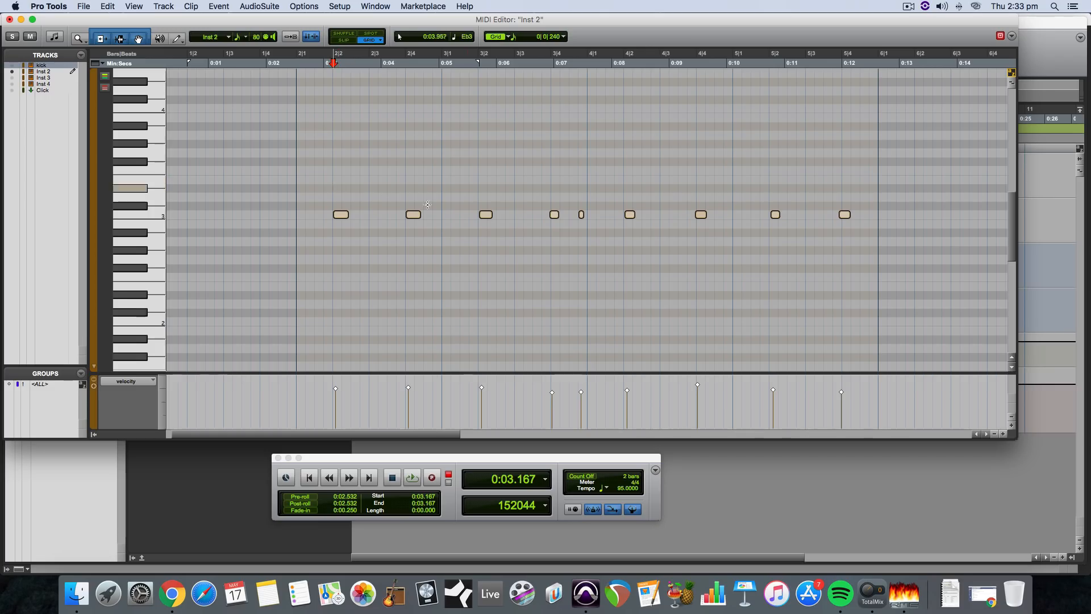
key("alt+0")
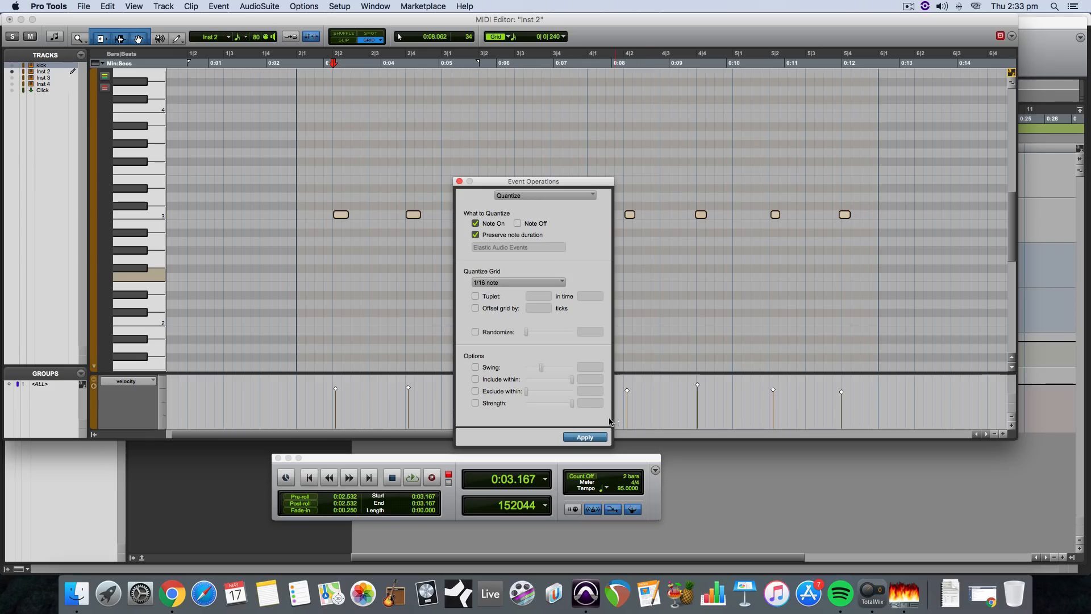
left_click(590, 437)
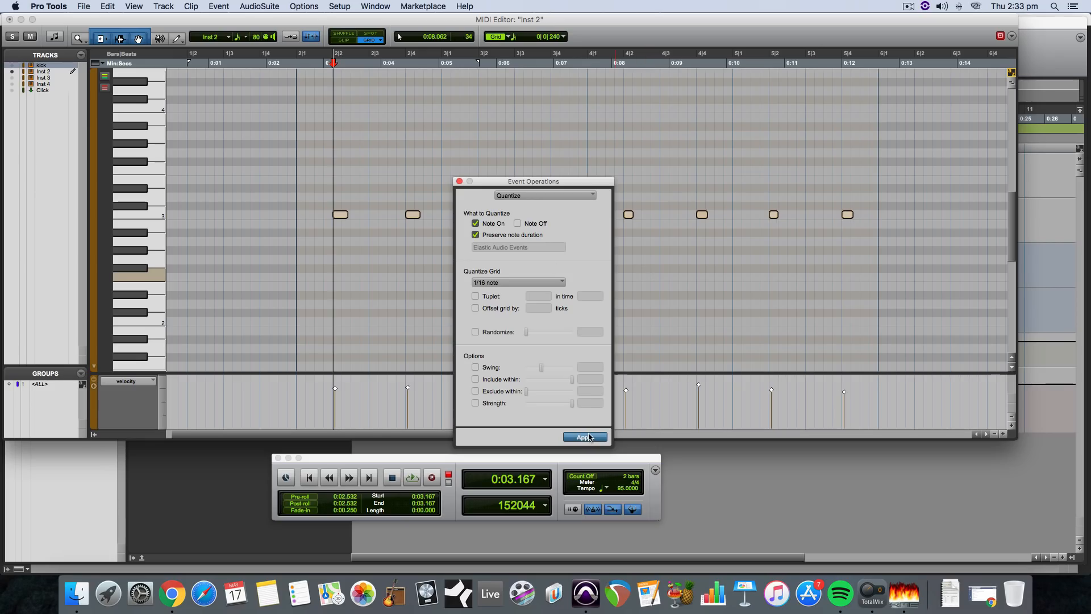
left_click(459, 181)
left_click(512, 206)
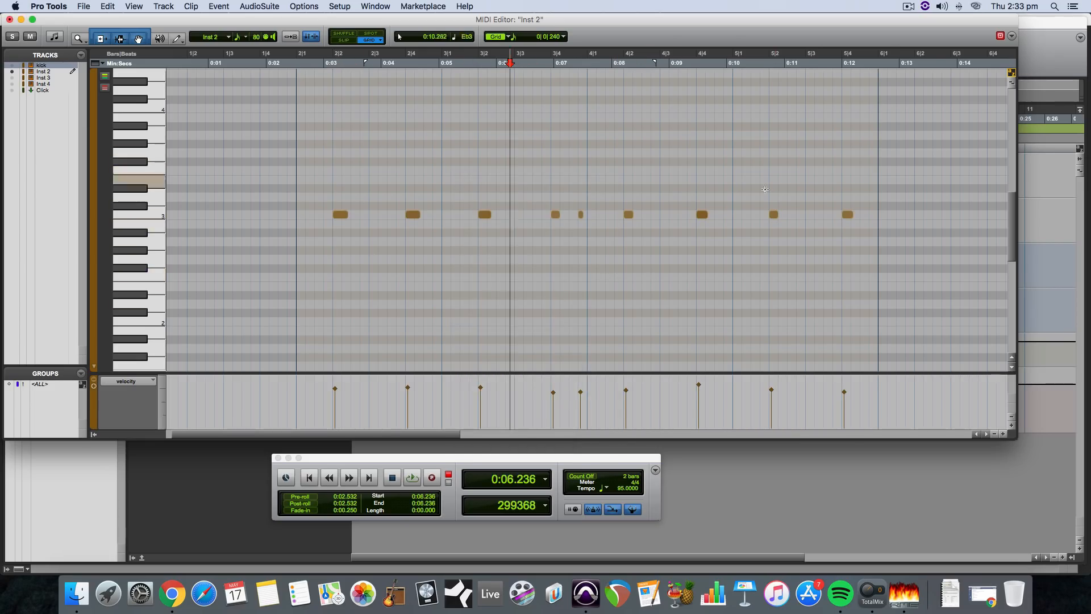
left_click(9, 20)
Insert Xpand!2 on Inst 3 and load the Hi-Hats Menu X2+ sound from 024 Drums into part A.
left_click(231, 250)
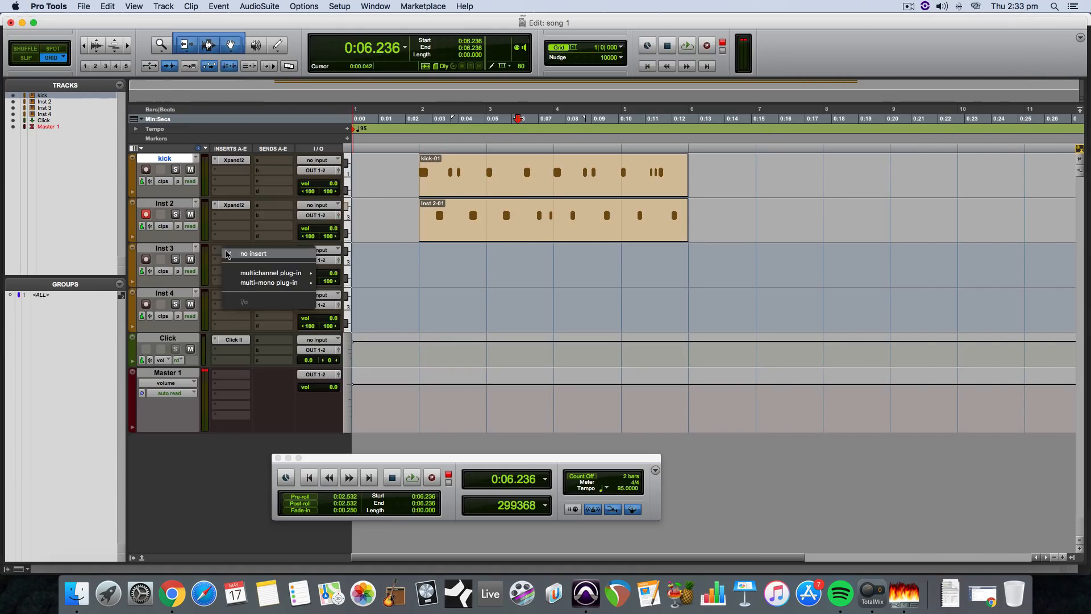
mouse_move(261, 273)
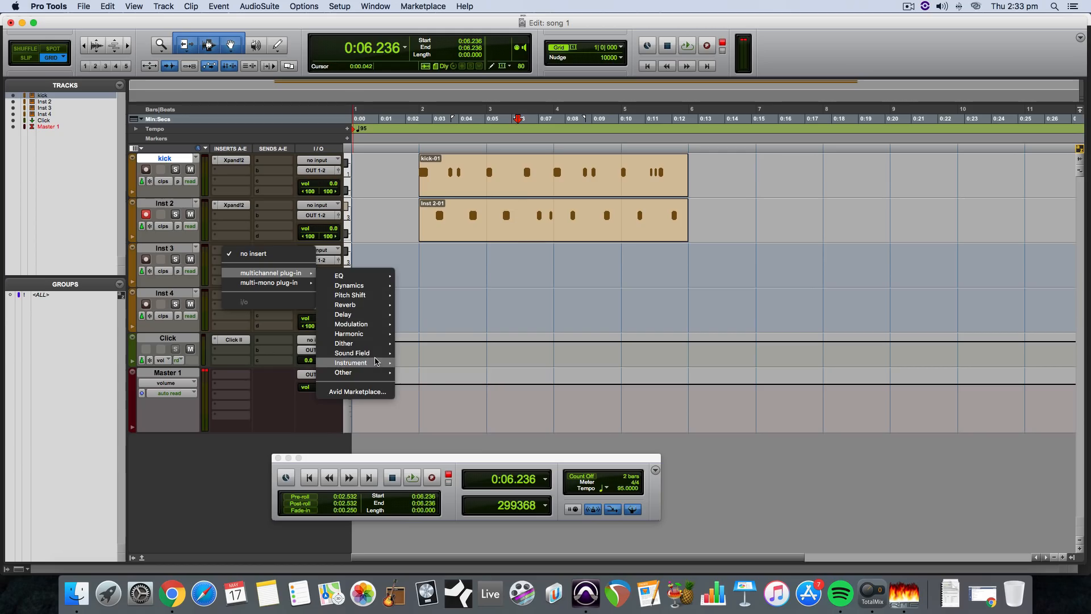
mouse_move(364, 363)
left_click(443, 433)
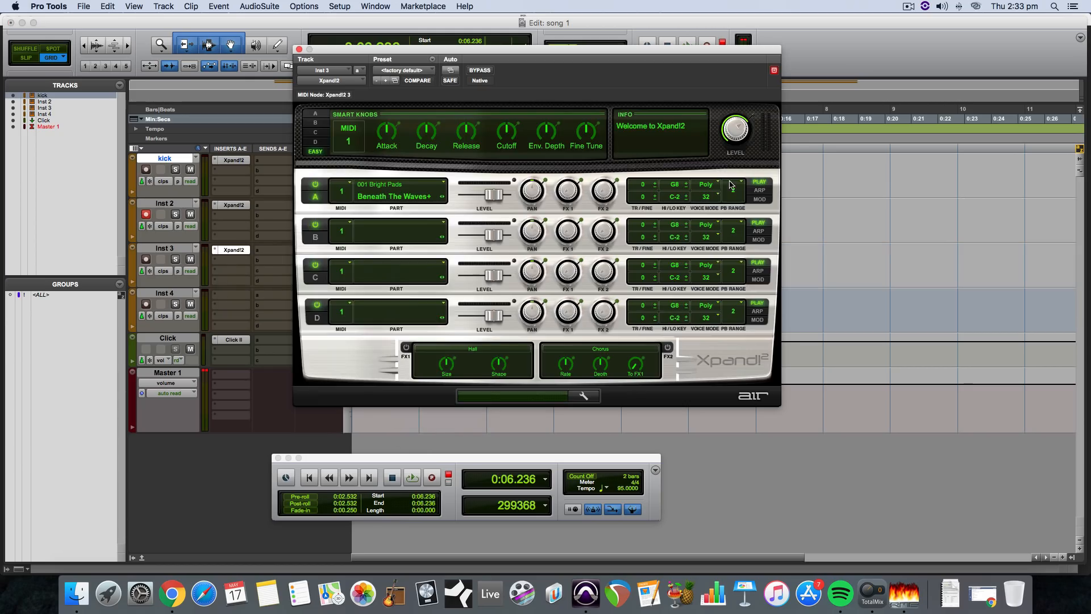
left_click(394, 196)
mouse_move(398, 370)
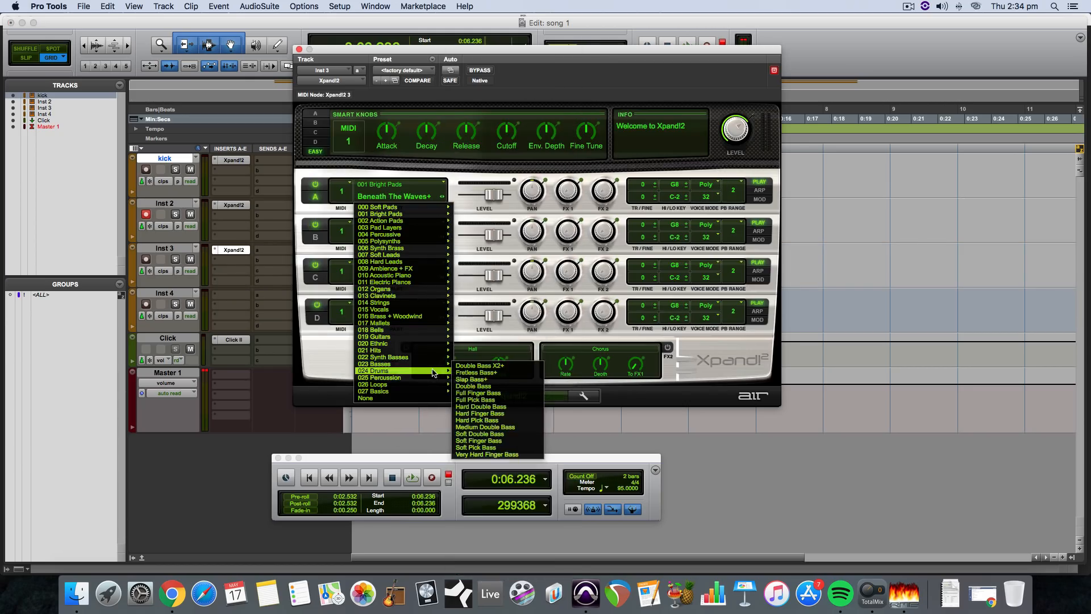
left_click(483, 413)
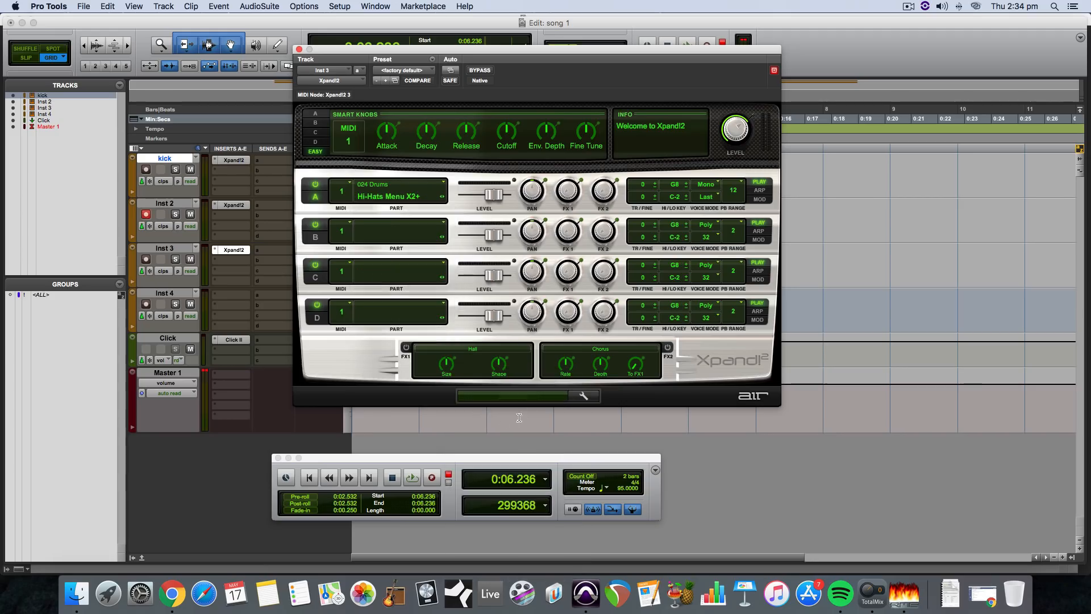
Record-enable Inst 3 and play the beat briefly to try the hi-hat sound, closing the plug-in window.
left_click(145, 260)
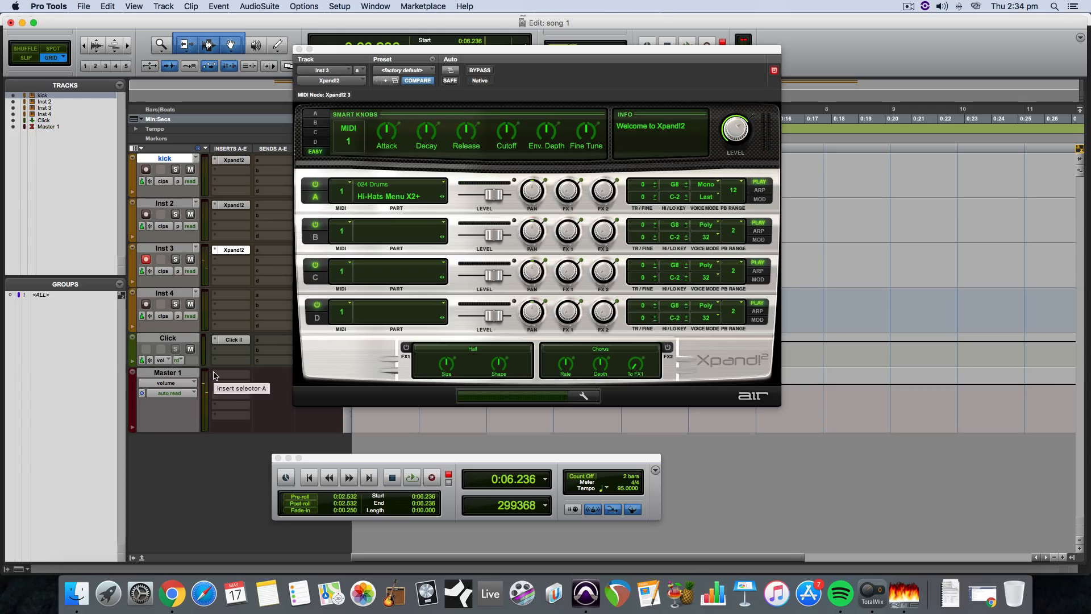
key("space")
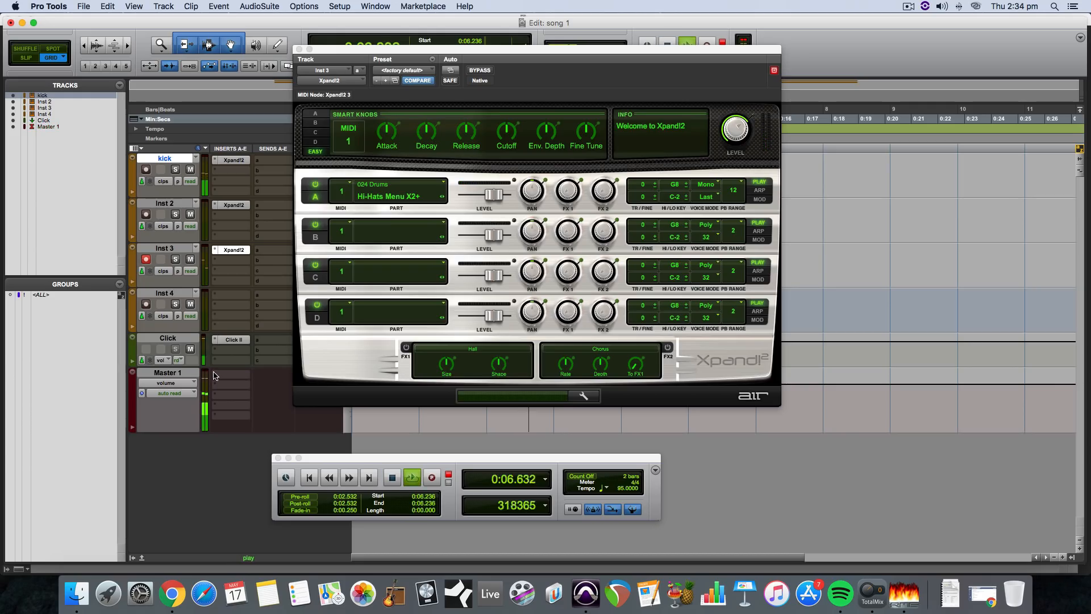
left_click(300, 50)
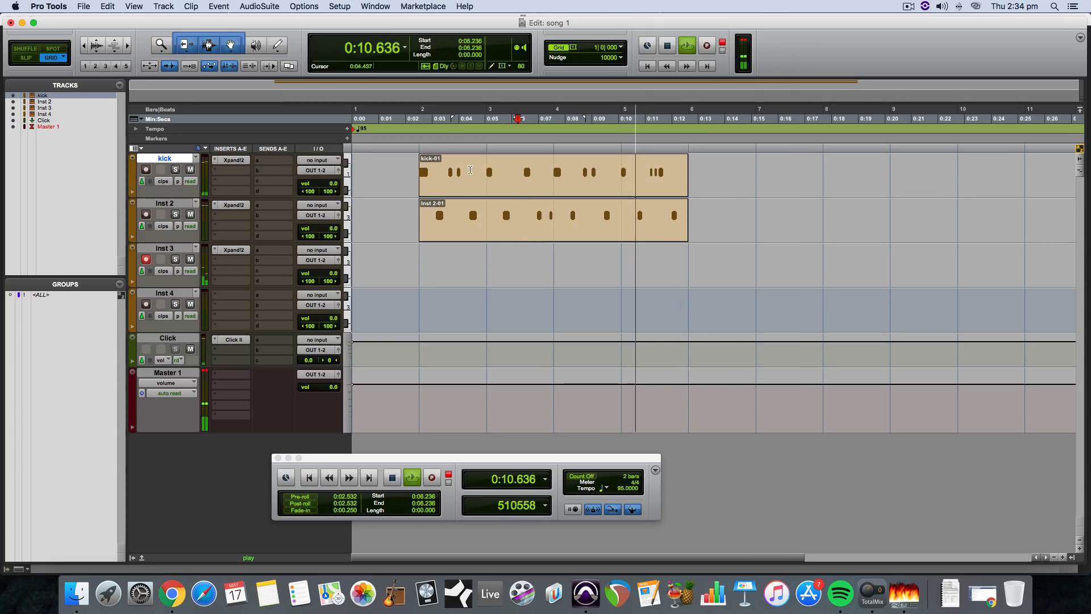
left_click(392, 478)
Record a steady hi-hat part on Inst 3 from the session start, stopping after bar 6 begins.
left_click(419, 259)
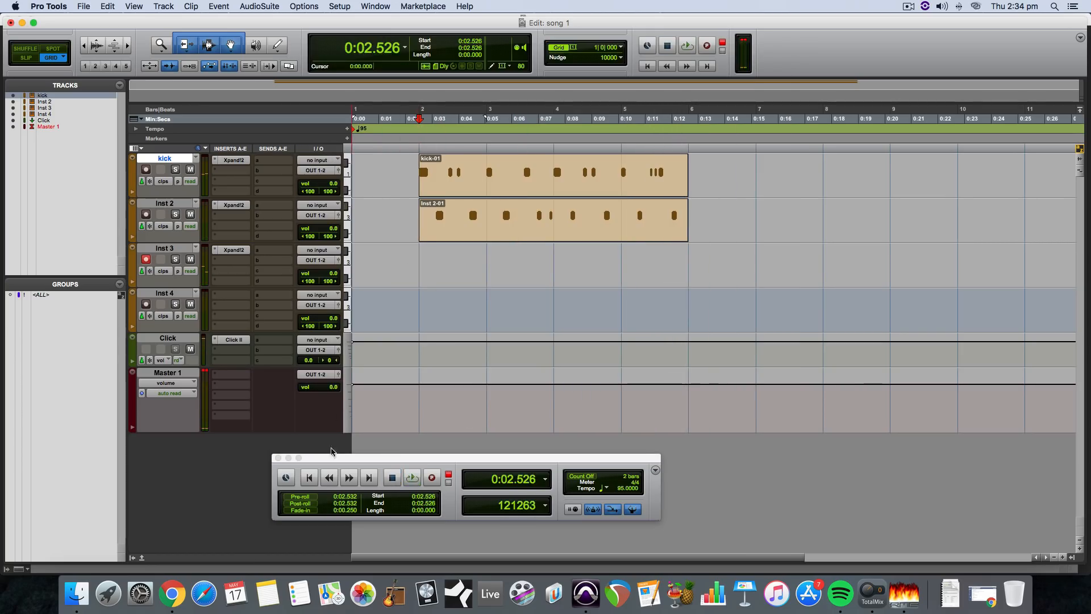
left_click(309, 478)
left_click(432, 478)
left_click(412, 478)
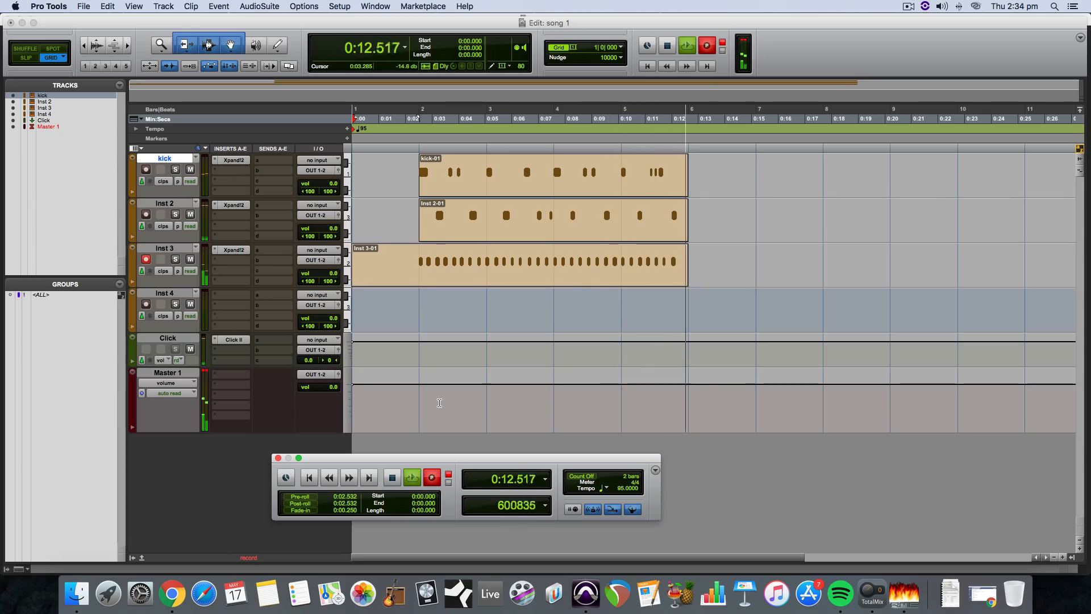
key("space")
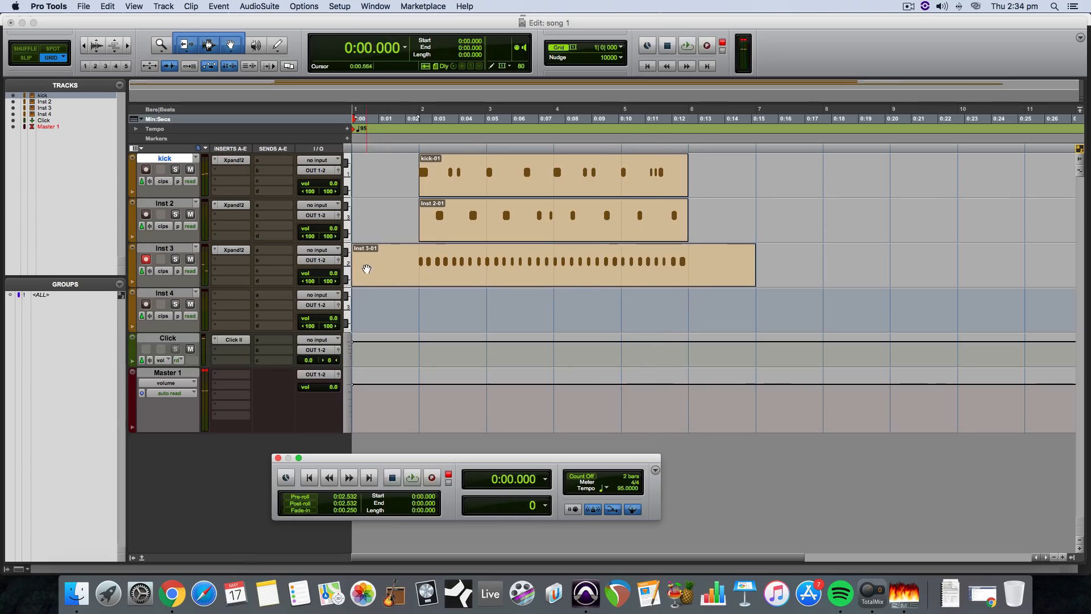
Quantize all the hi-hat notes on Inst 3 to a 1/16 note grid in the MIDI Editor and close the editor.
double_click(532, 279)
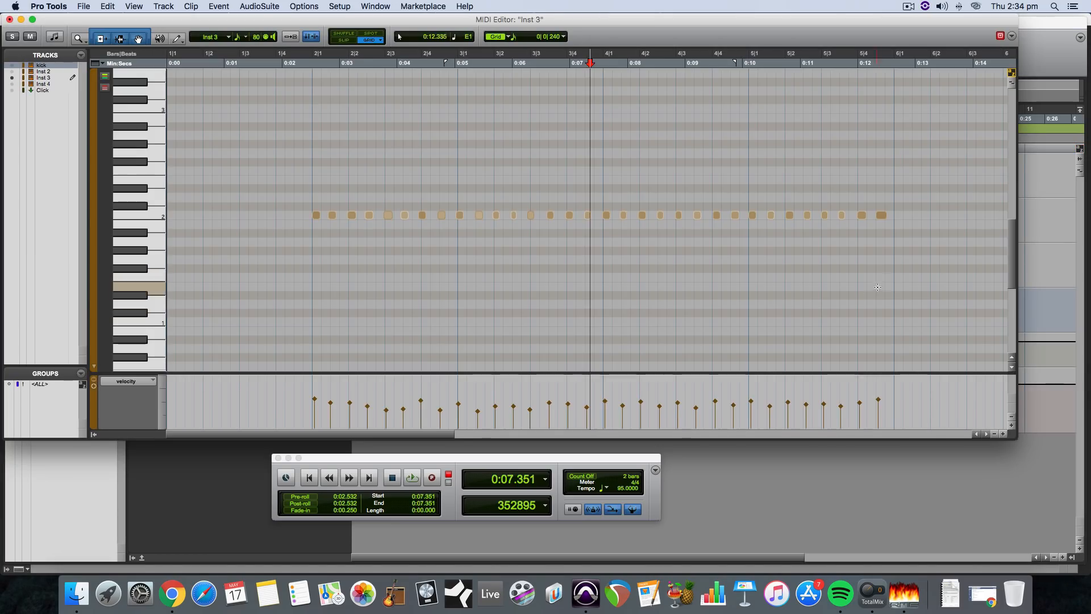
left_click_drag(885, 283, 273, 172)
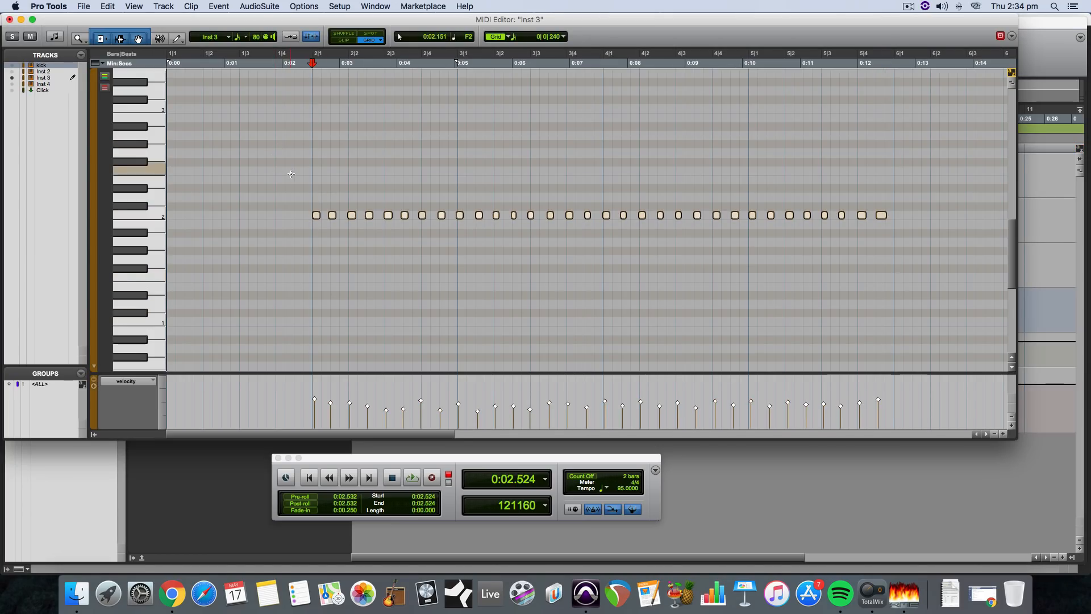
key("alt+0")
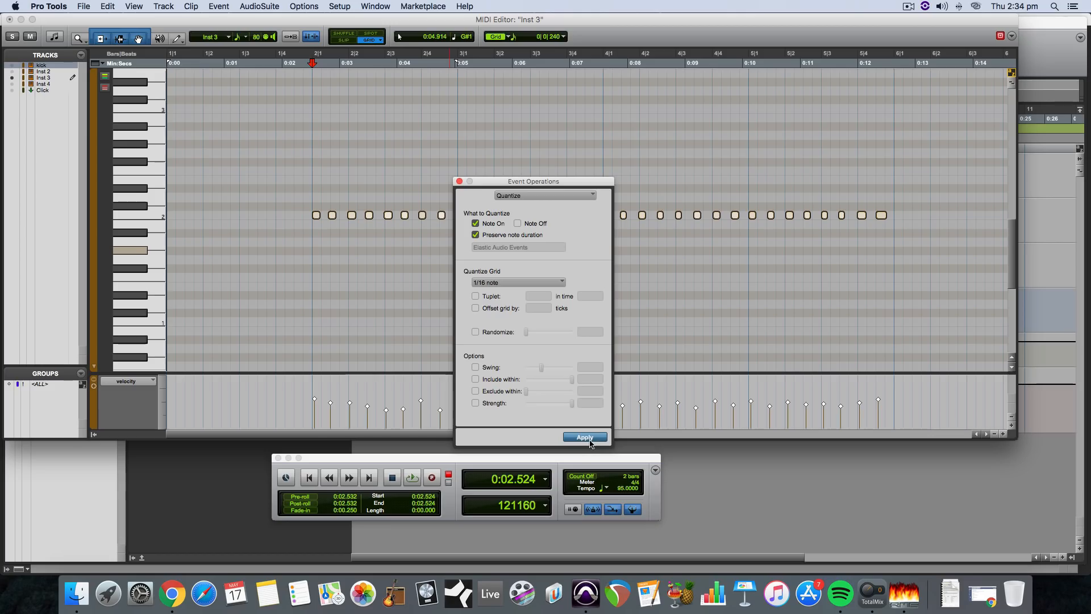
left_click(460, 182)
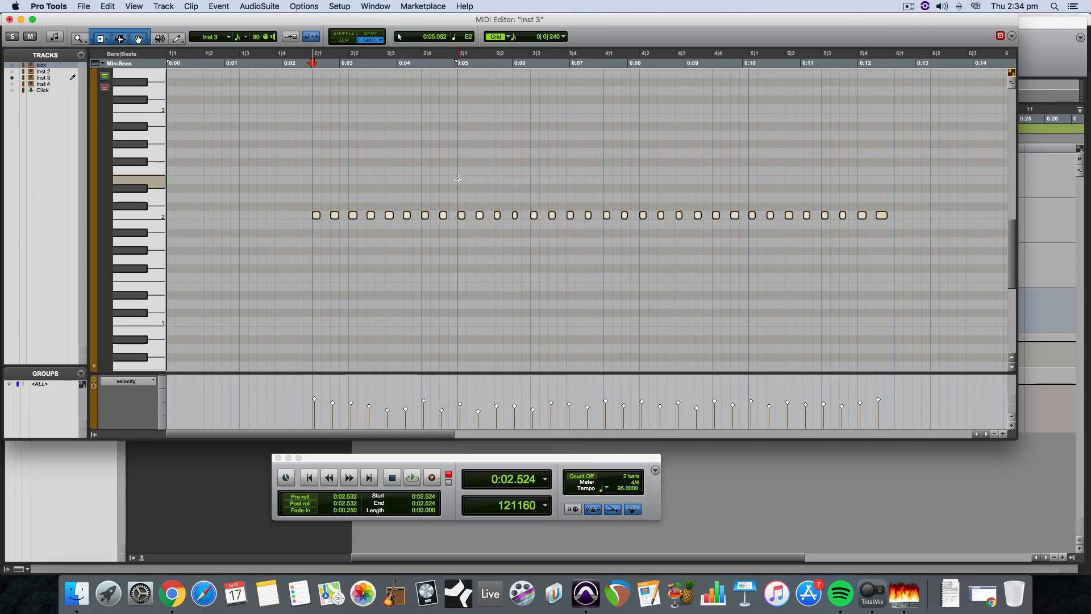
left_click(458, 187)
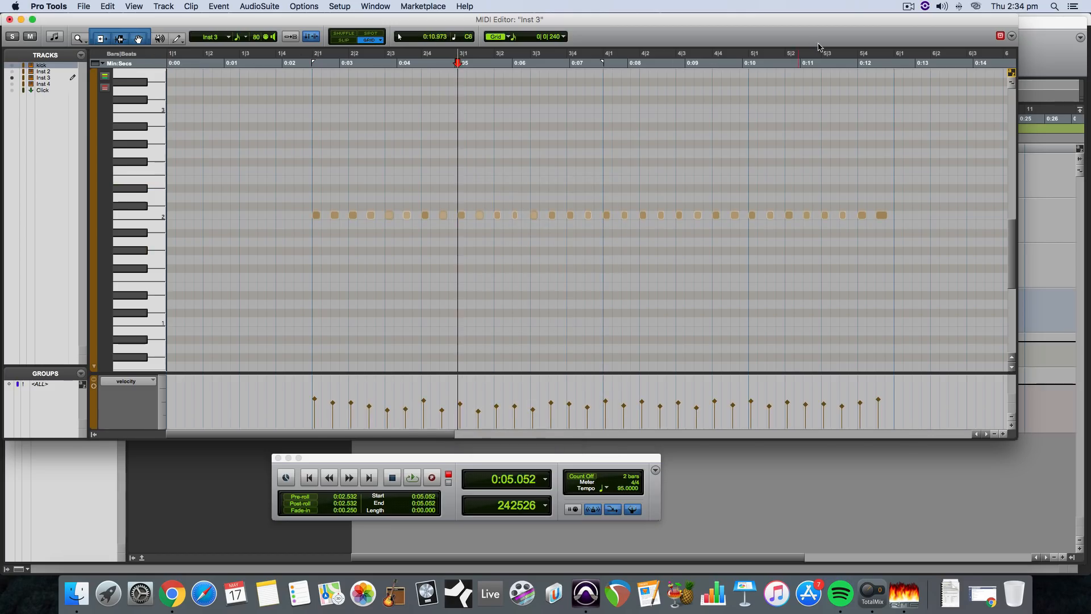
left_click_drag(813, 21, 812, 68)
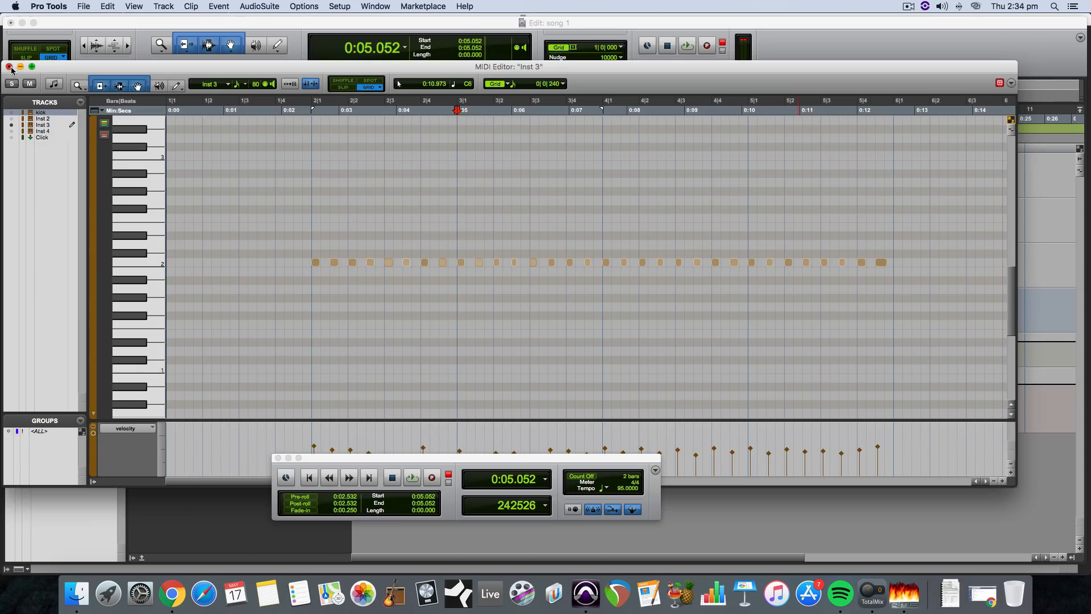
left_click(9, 67)
Trim the hi-hat clip on Inst 3 to run from bar 2 to the start of bar 6.
left_click(514, 281)
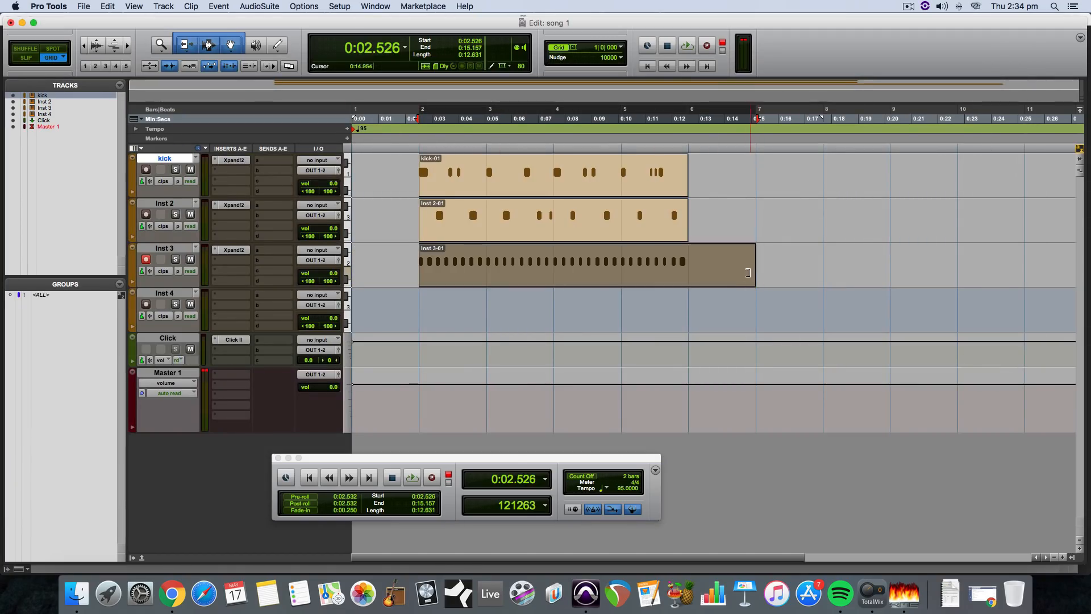
left_click_drag(755, 267, 688, 267)
left_click(234, 296)
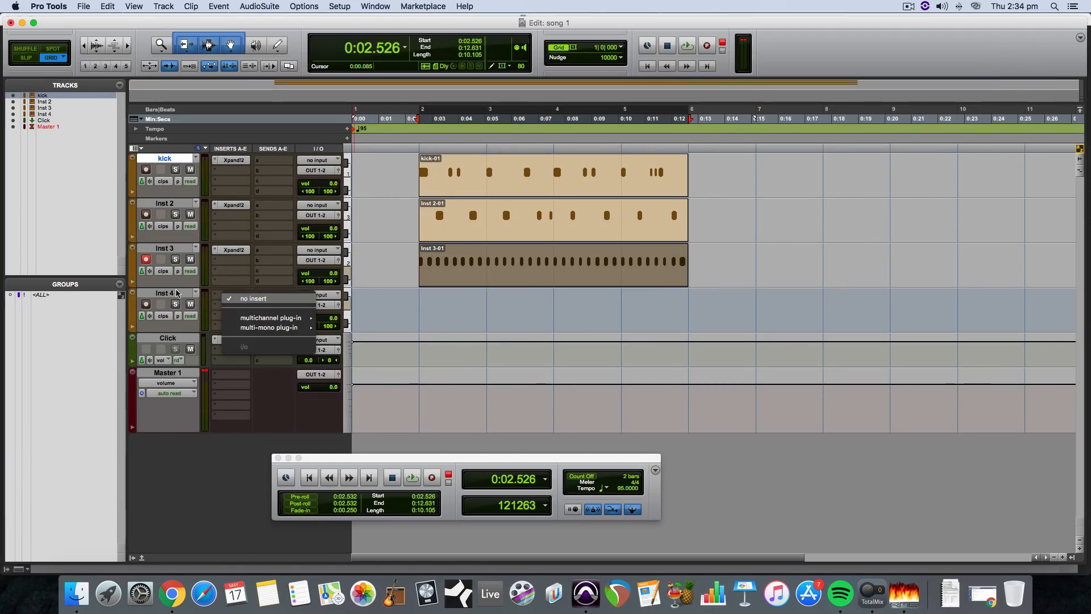
left_click(147, 305)
Rename the Inst 2 track as snare.
double_click(166, 204)
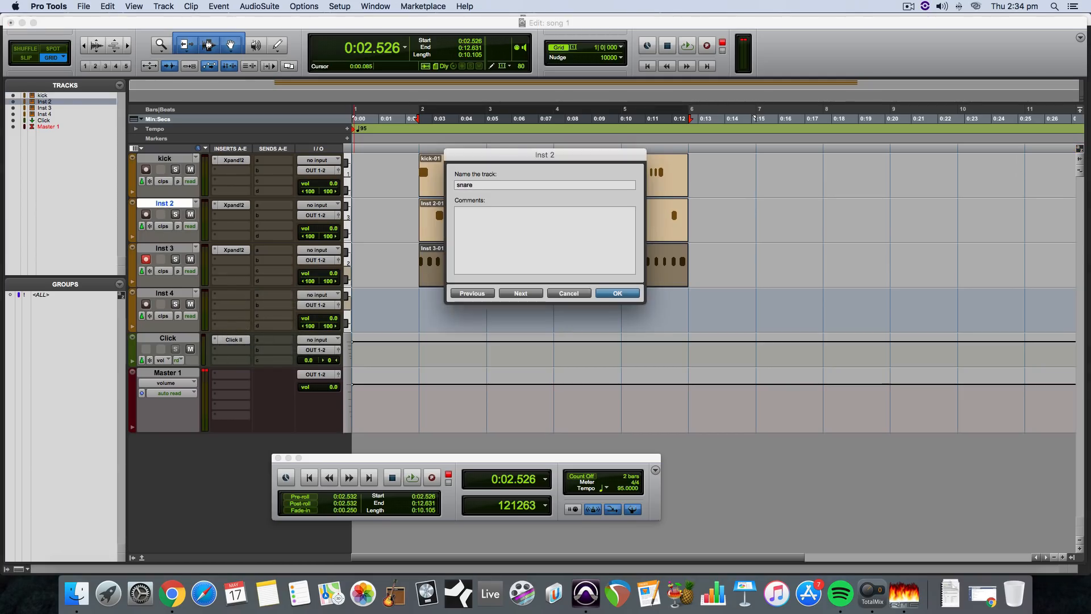
type("snare")
key("Return")
key("KP_Enter")
left_click(582, 395)
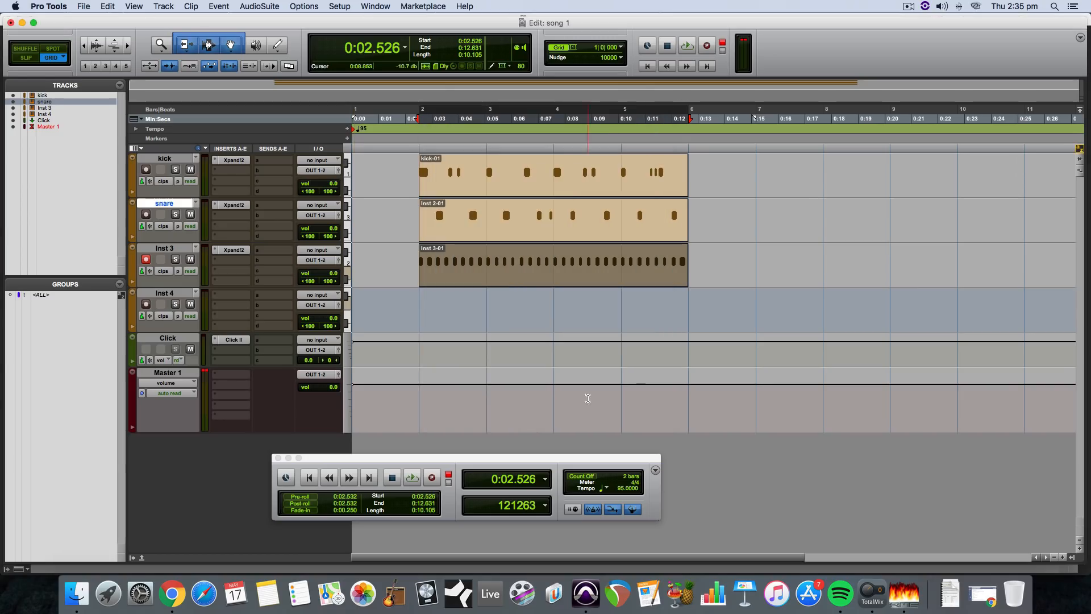
Rename the Inst 3 track as hats and the Inst 4 track as bass.
double_click(180, 205)
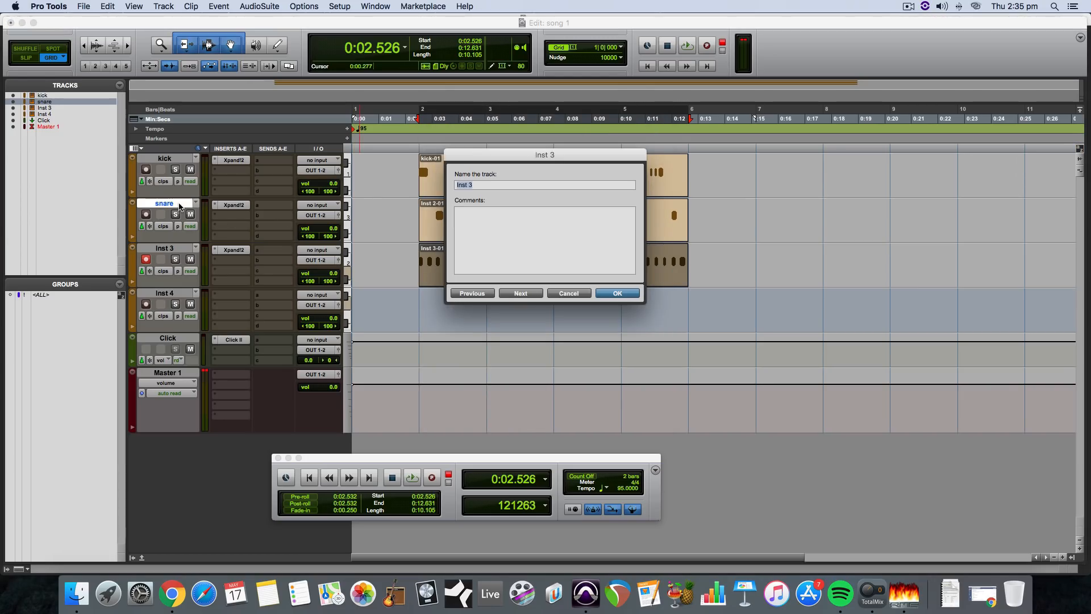
key("super+Left")
key("Return")
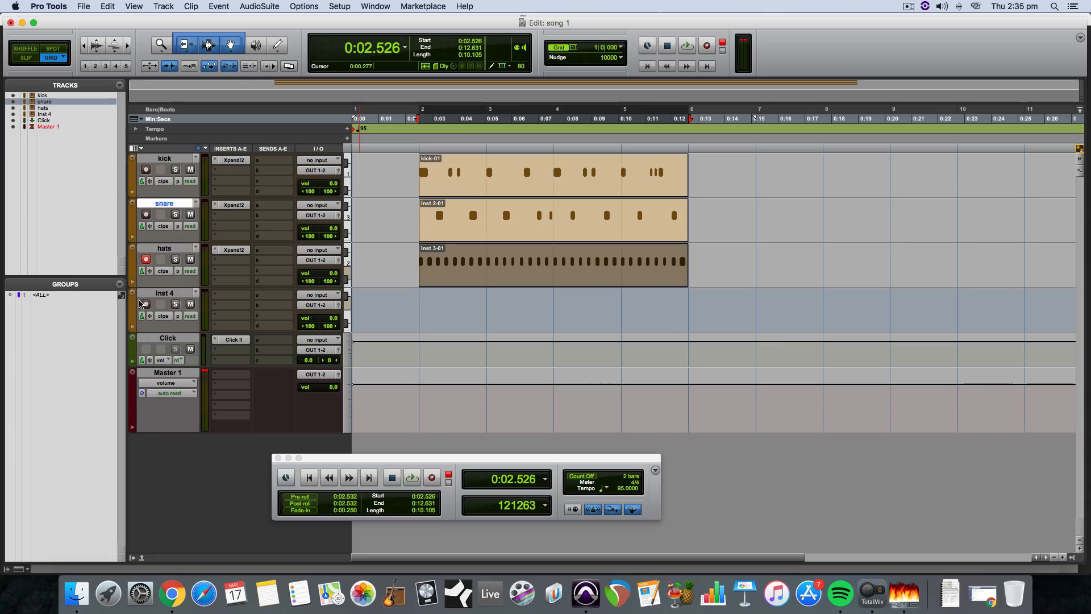
double_click(185, 296)
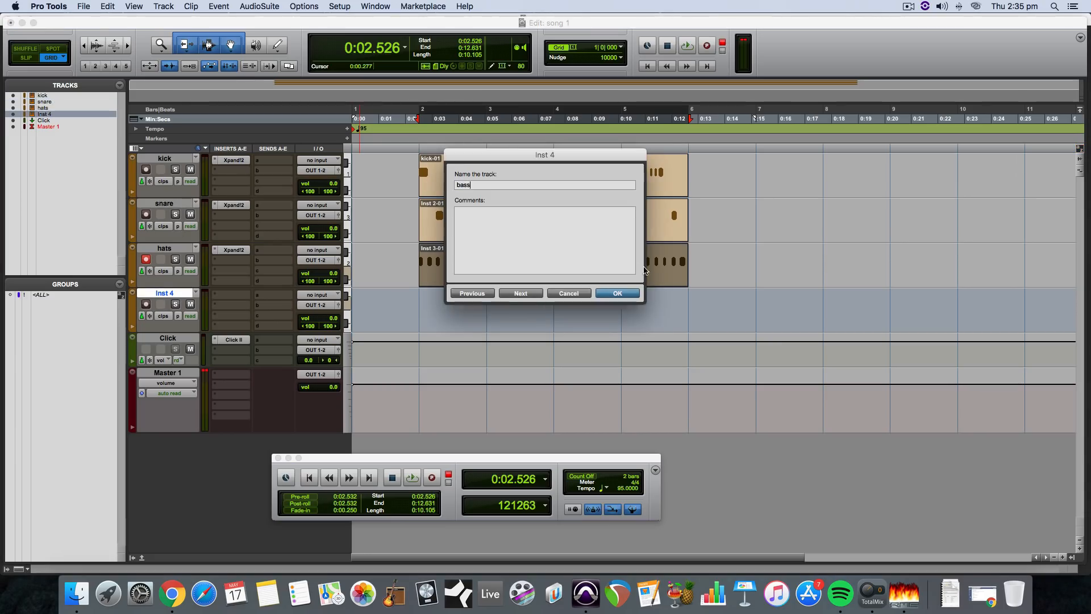
left_click(617, 293)
left_click(232, 295)
mouse_move(303, 317)
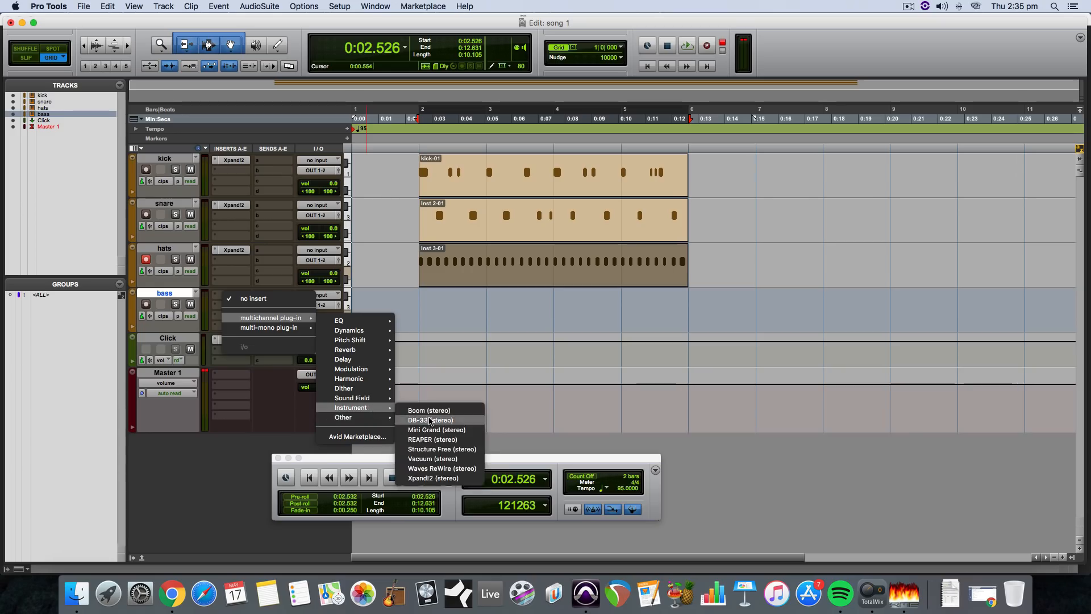
left_click(485, 301)
Place the edit cursor at bar 2, then show the Mix window with the Transport window moved away from the channel strips.
left_click(417, 302)
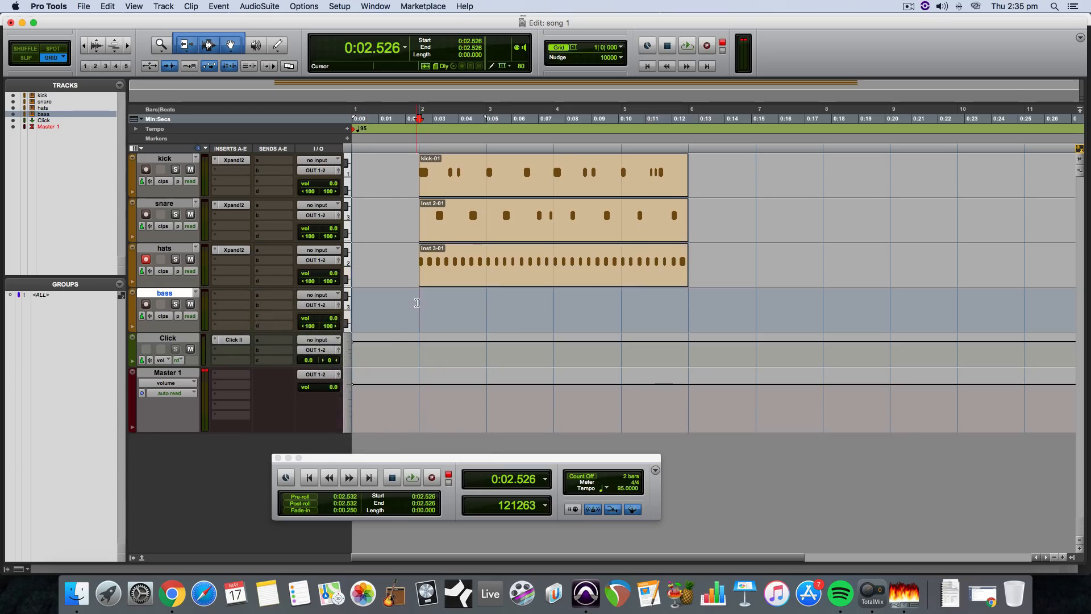
key("super+equal")
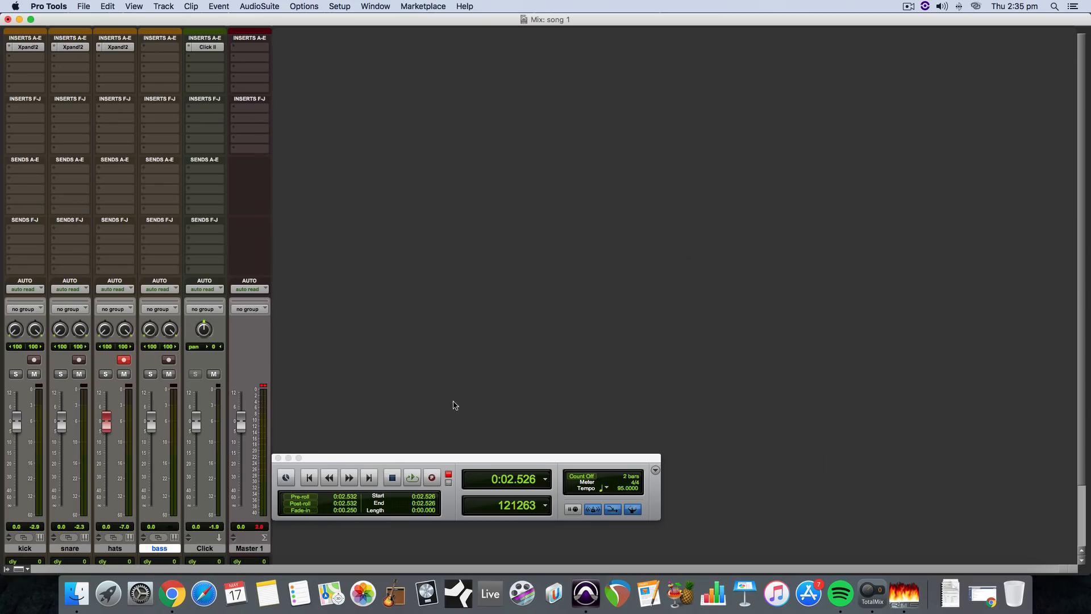
left_click_drag(398, 457, 545, 359)
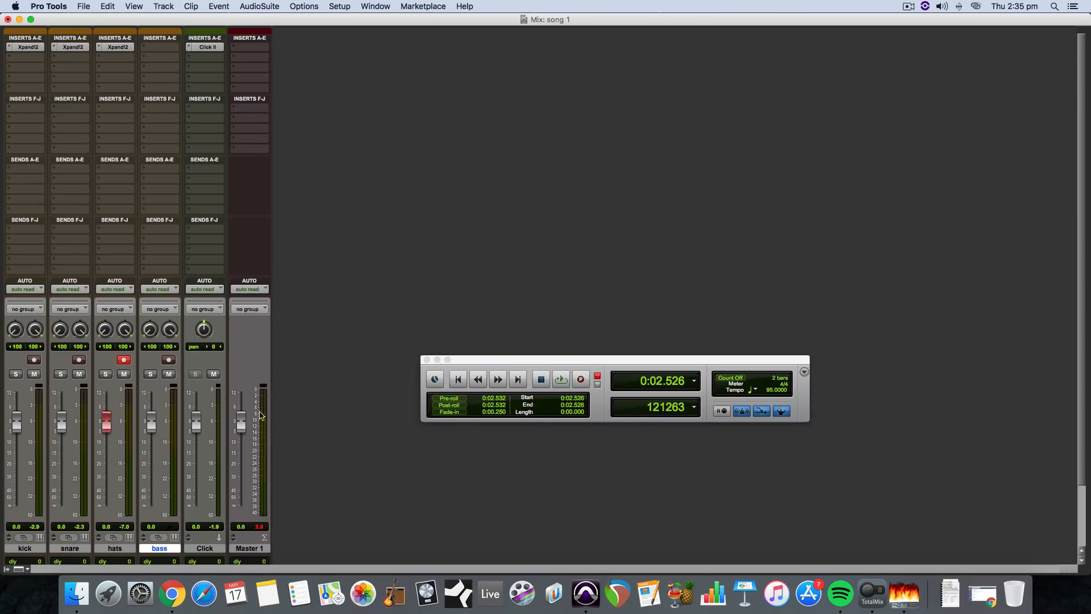
Play the beat, mute the Click track during playback, and stop the transport.
key("space")
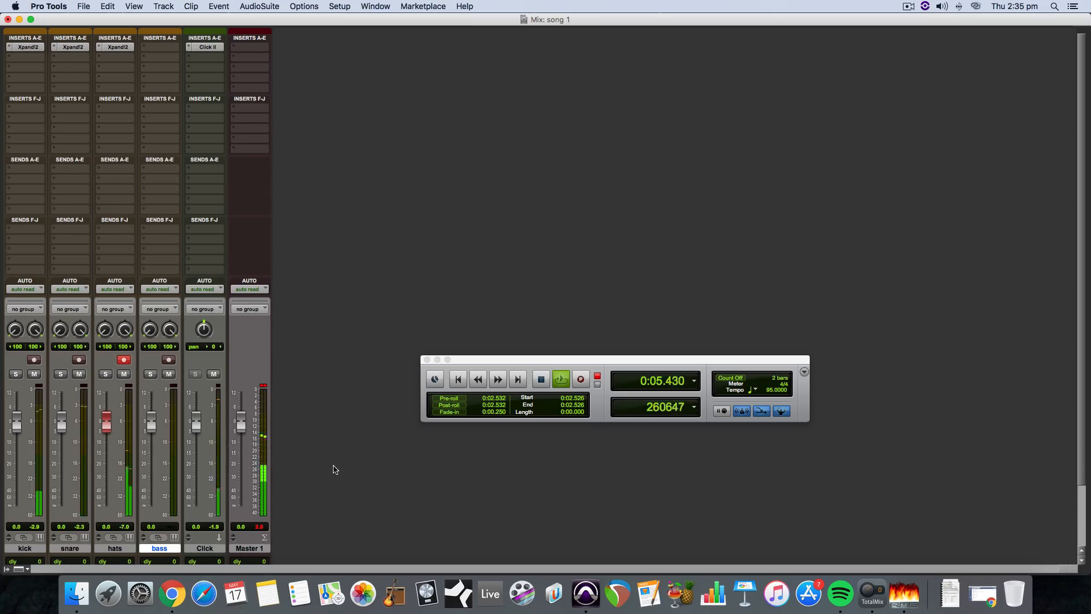
scroll(329, 469, "down", 3)
left_click(213, 304)
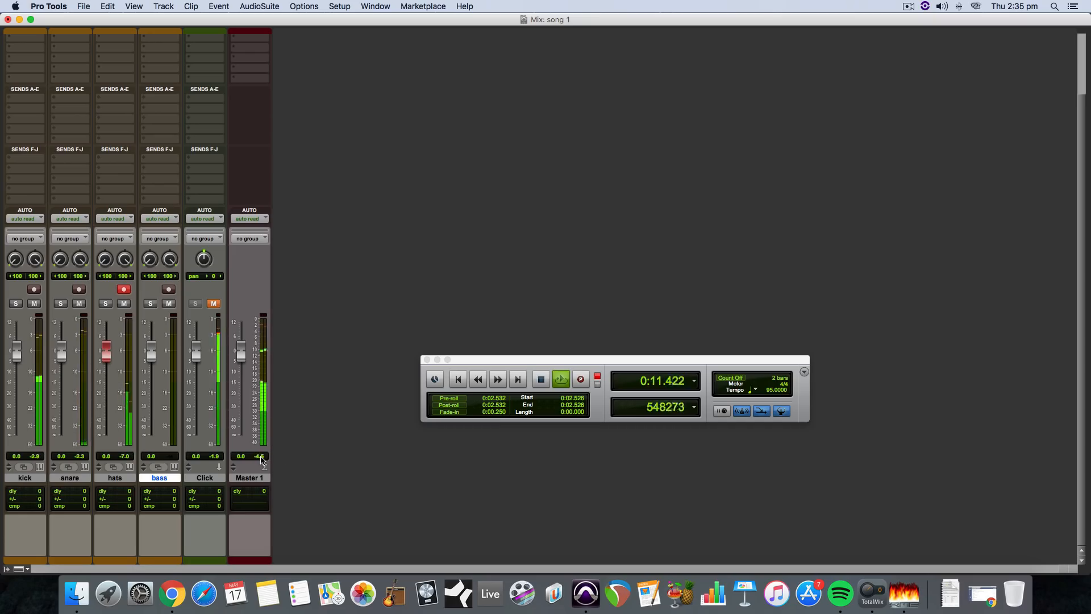
key("space")
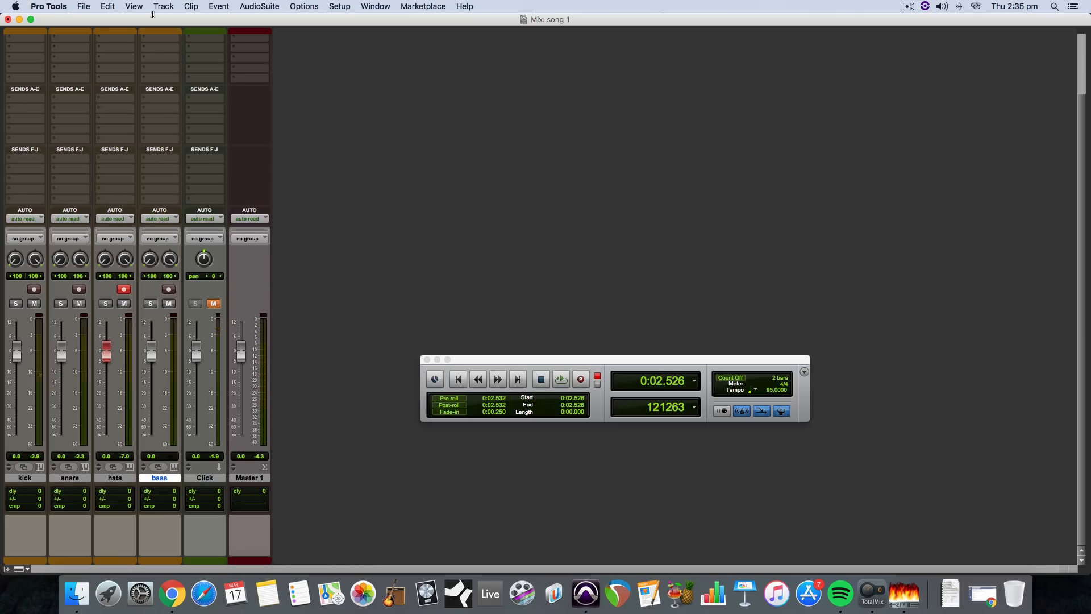
Play back the beat from bar 2 with the click muted and check the Master 1 level.
left_click(136, 7)
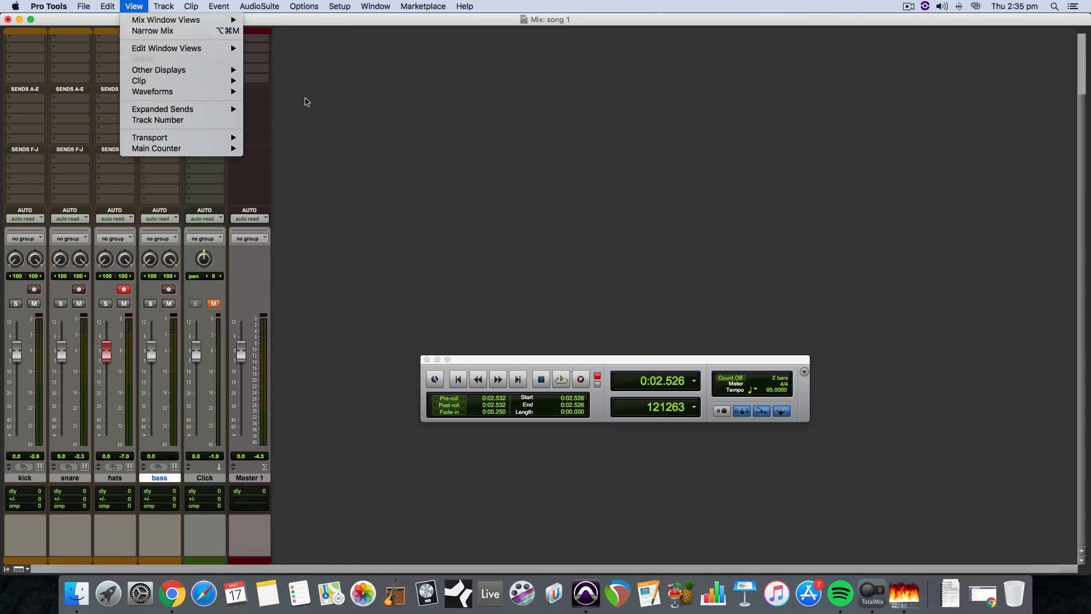
left_click(358, 160)
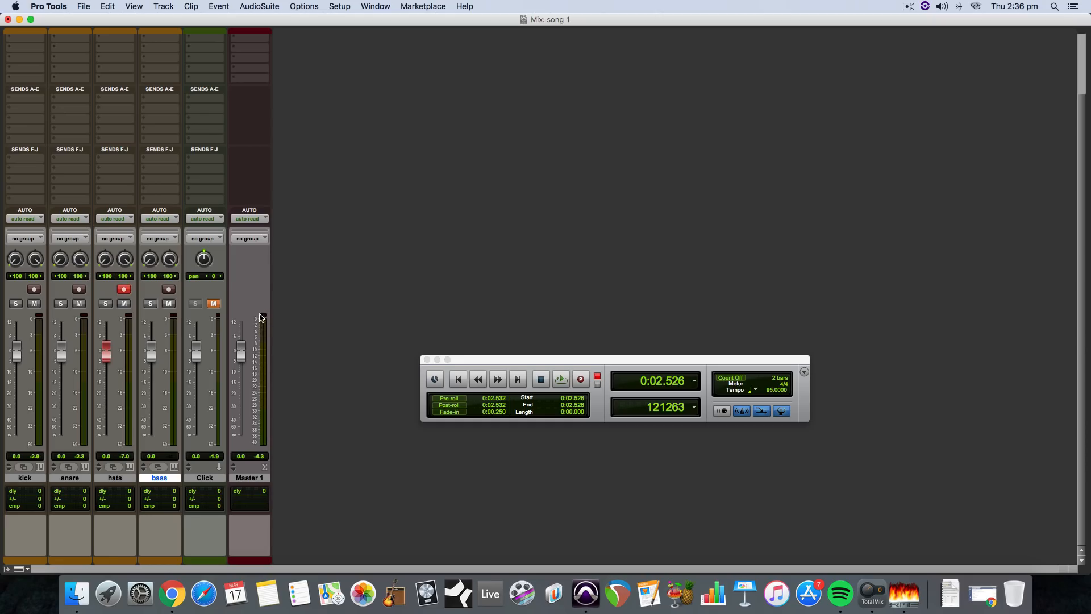
key("space")
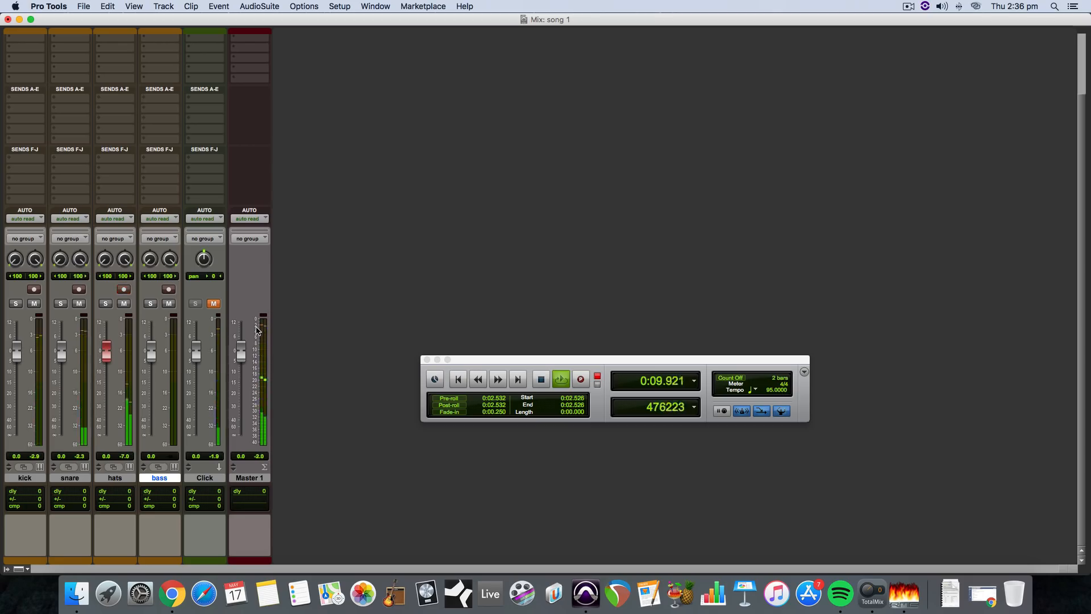
key("space")
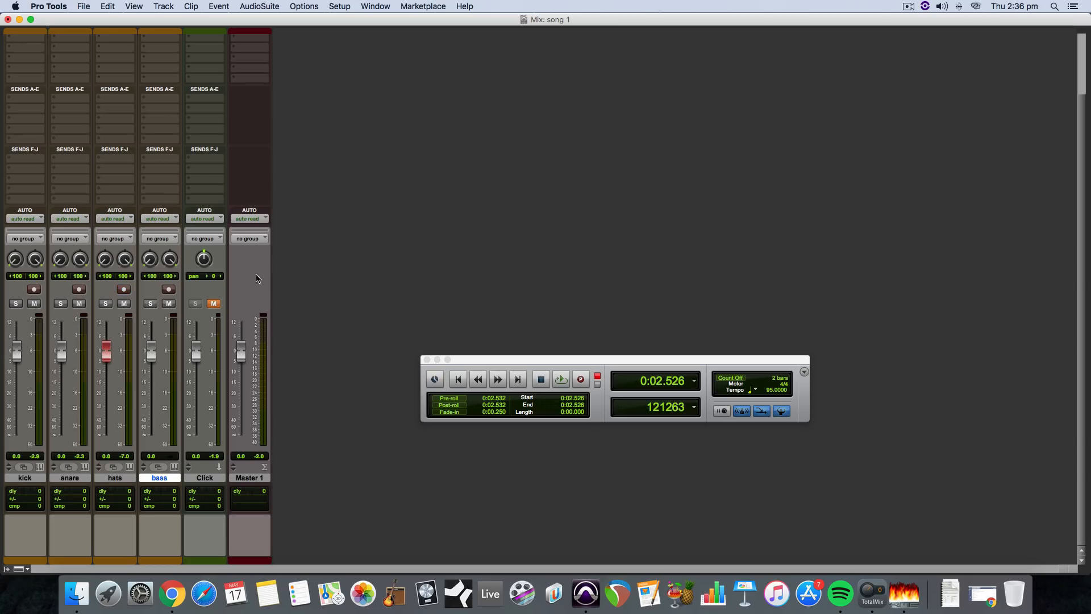
Try moving all faders together from the kick fader with the ALL group active, then deactivate the group.
left_click(7, 569)
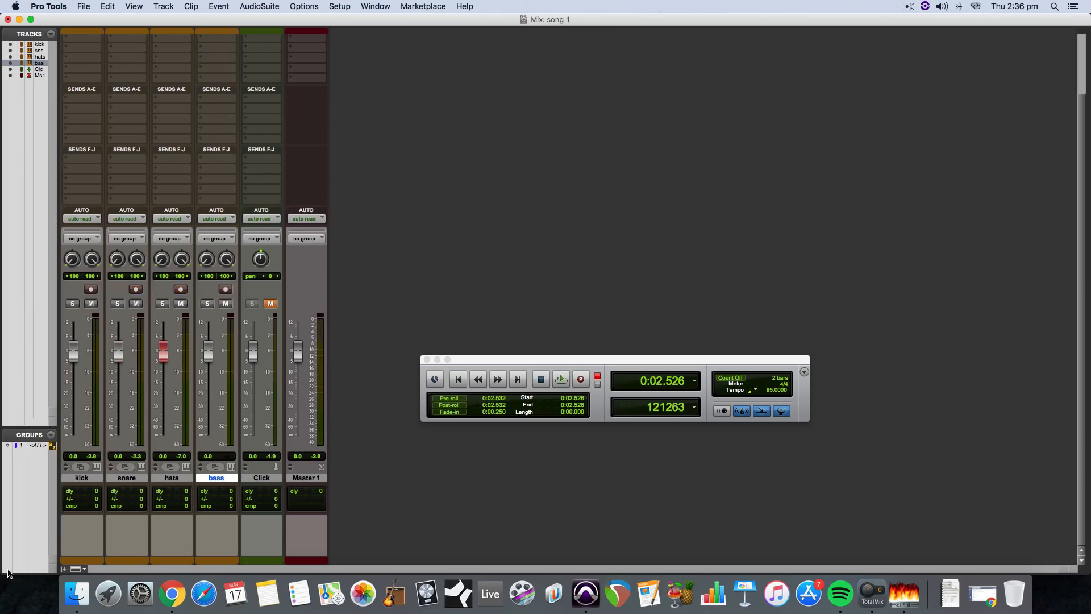
left_click(37, 447)
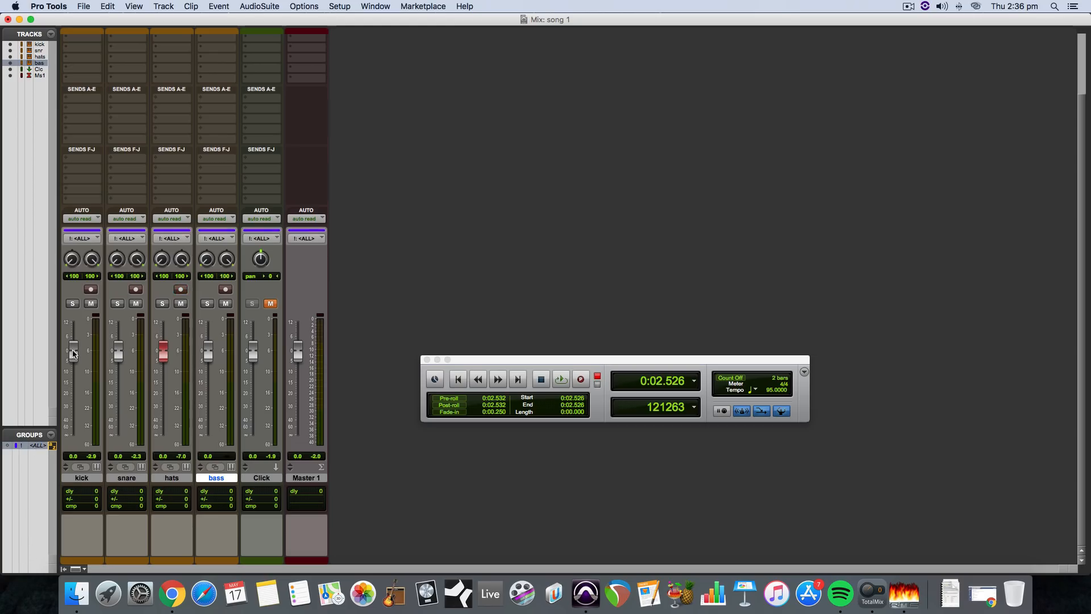
left_click_drag(74, 353, 62, 385)
left_click(38, 446)
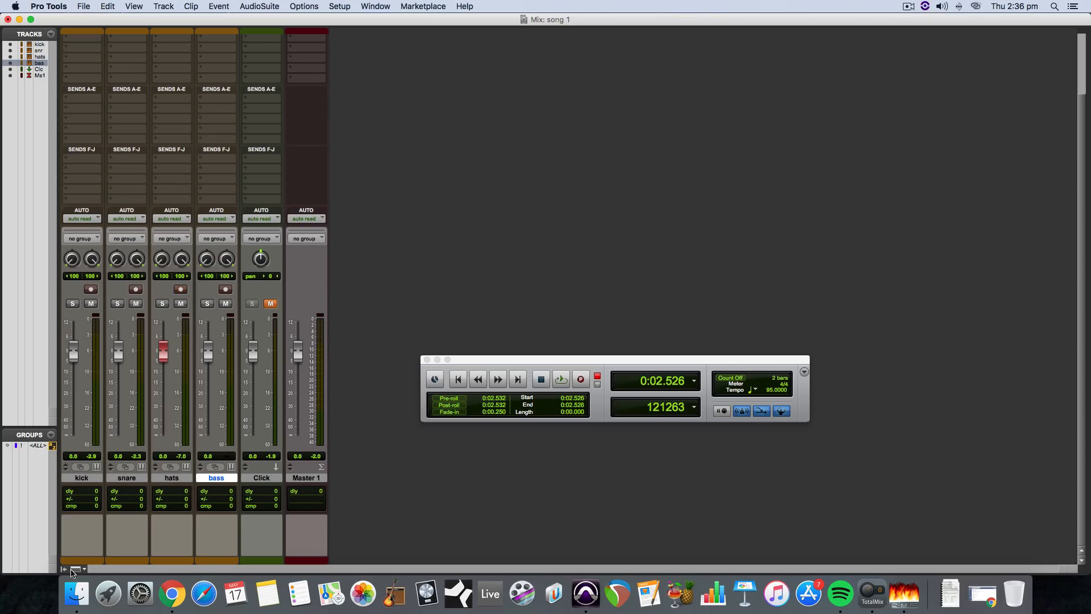
Lower the kick and snare faders to -4.6 dB and the hats fader to -3.6 dB, and play back the new balance.
left_click(74, 569)
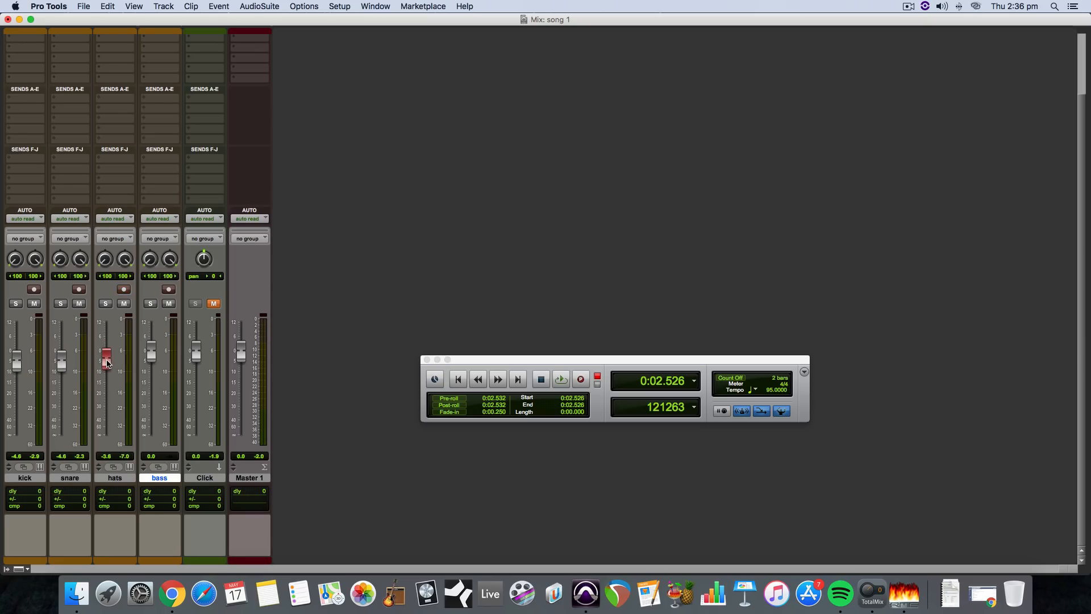
key("space")
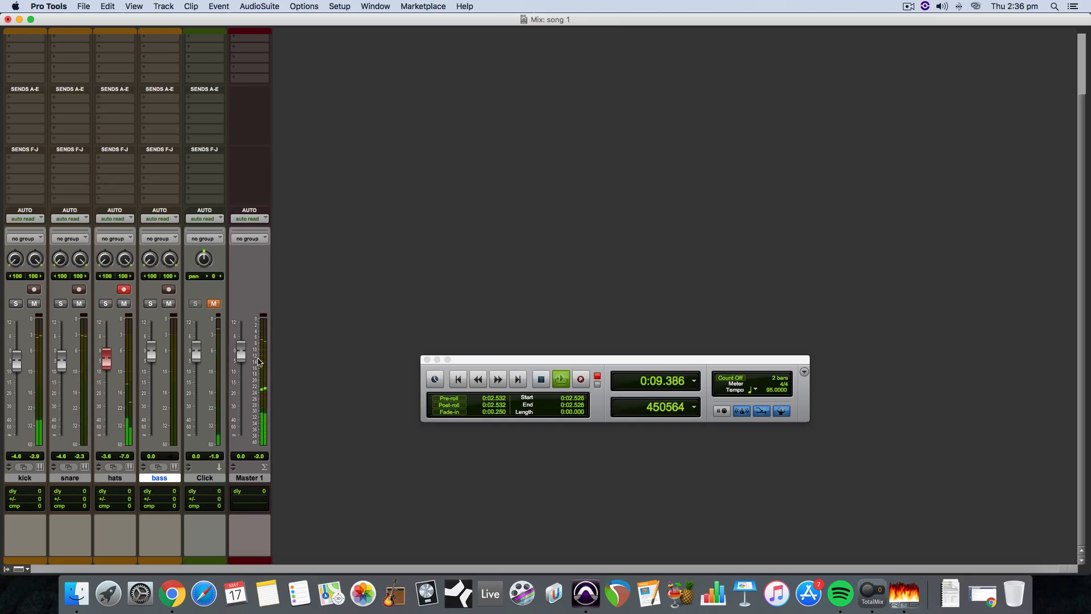
key("space")
In the Edit window, insert the stereo Xpand!2 instrument on the bass track, with the Transport window moved below the tracks.
left_click(8, 19)
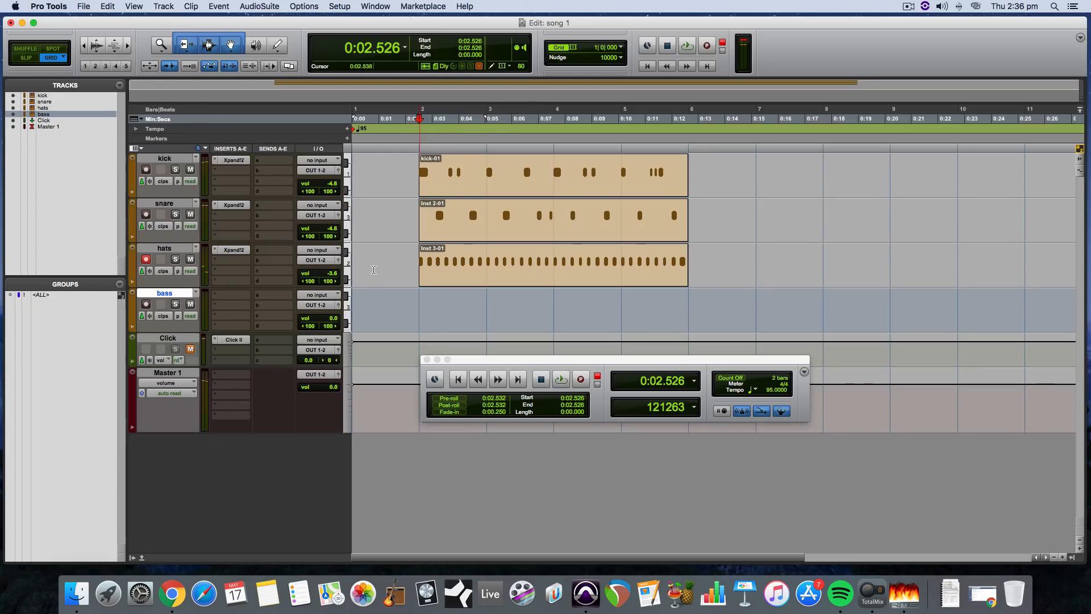
left_click_drag(480, 364, 453, 441)
left_click(232, 305)
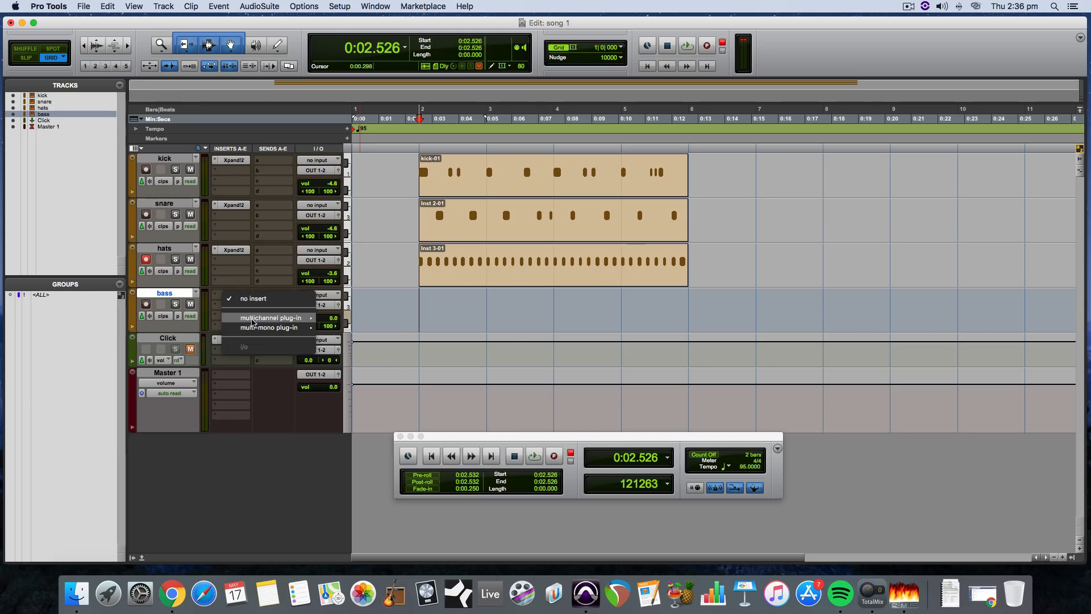
mouse_move(270, 317)
mouse_move(371, 416)
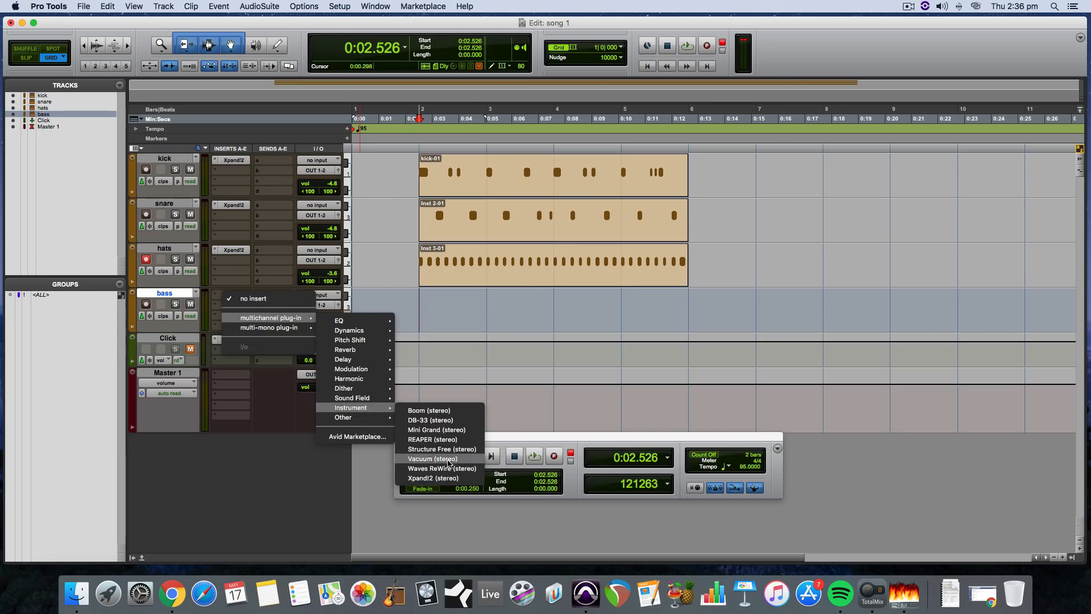
left_click(432, 480)
Load the Full Finger Bass sound from the 023 Basses category into part A of the bass track's Xpand!2.
left_click(393, 196)
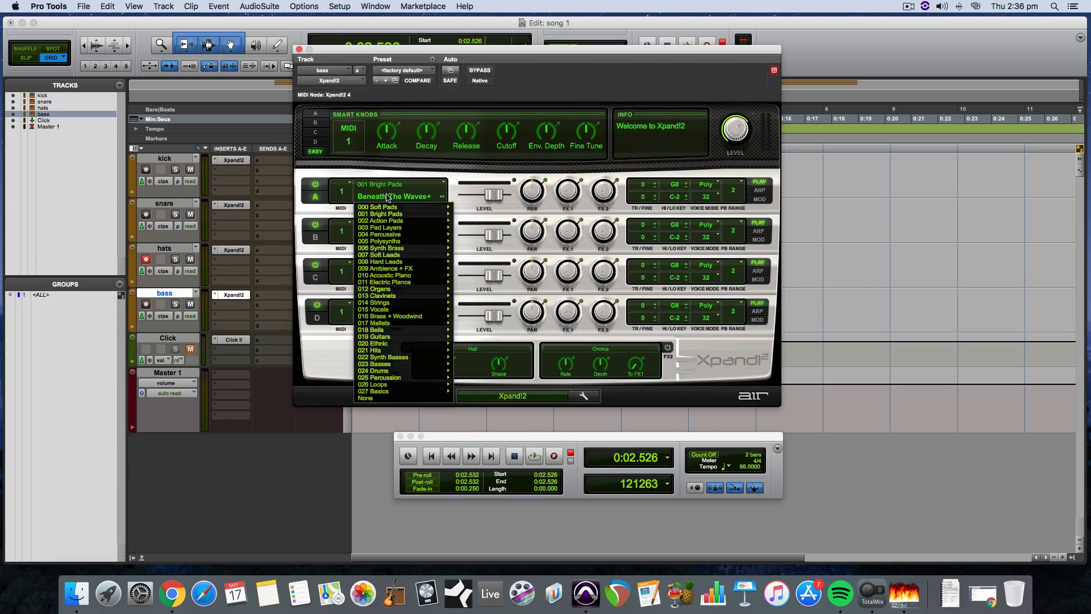
mouse_move(422, 350)
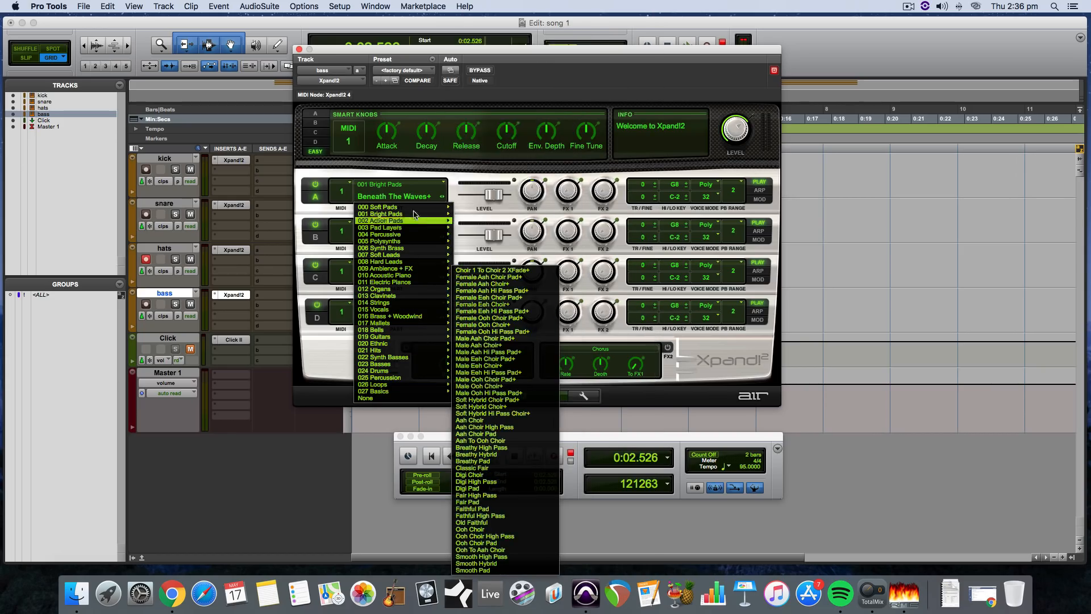
mouse_move(417, 214)
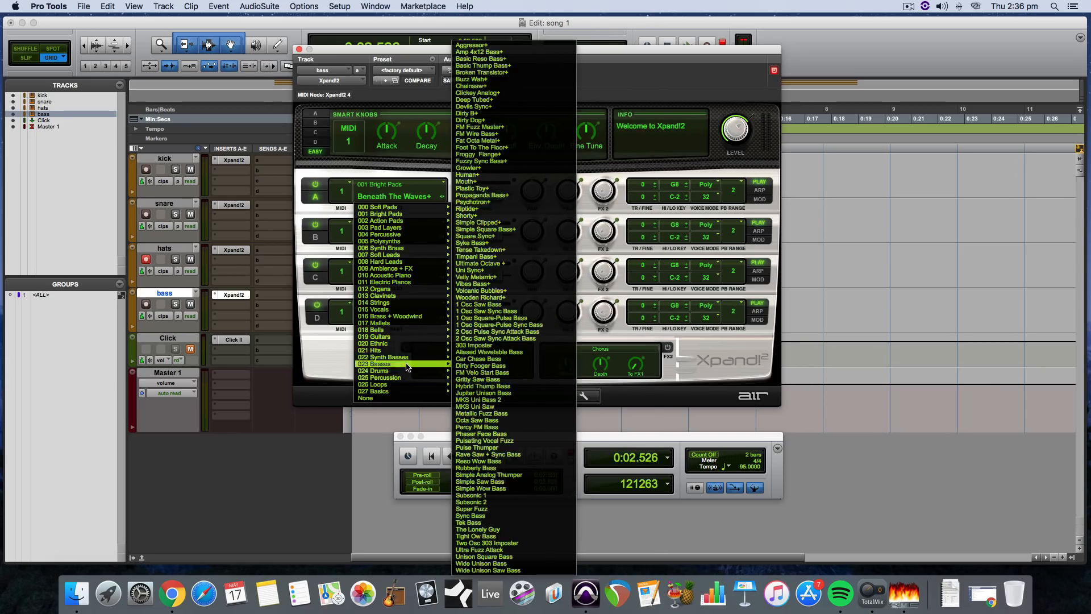
left_click(297, 50)
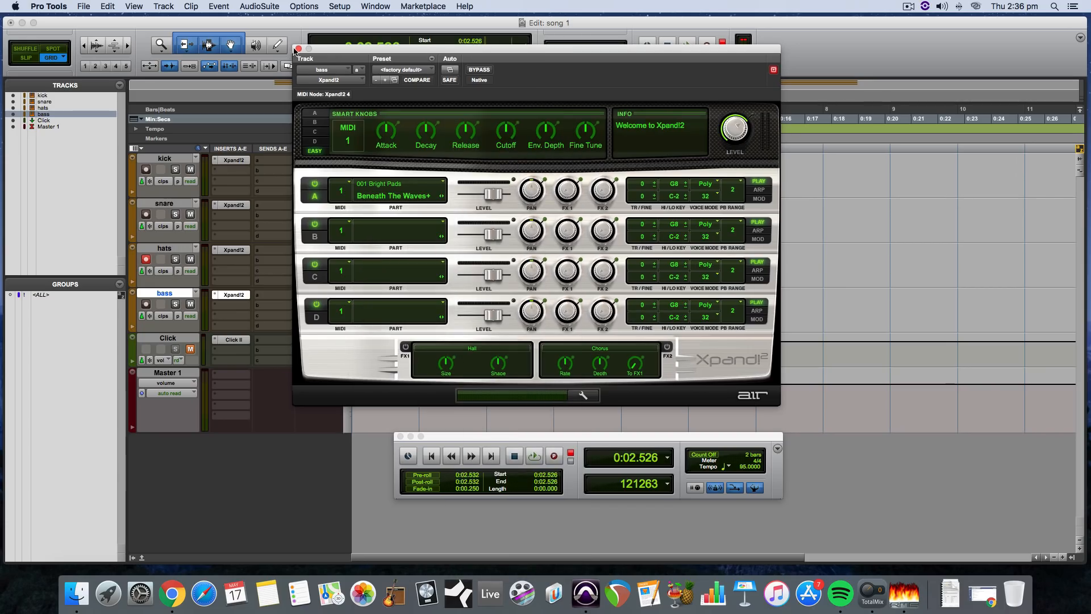
left_click(391, 196)
mouse_move(418, 285)
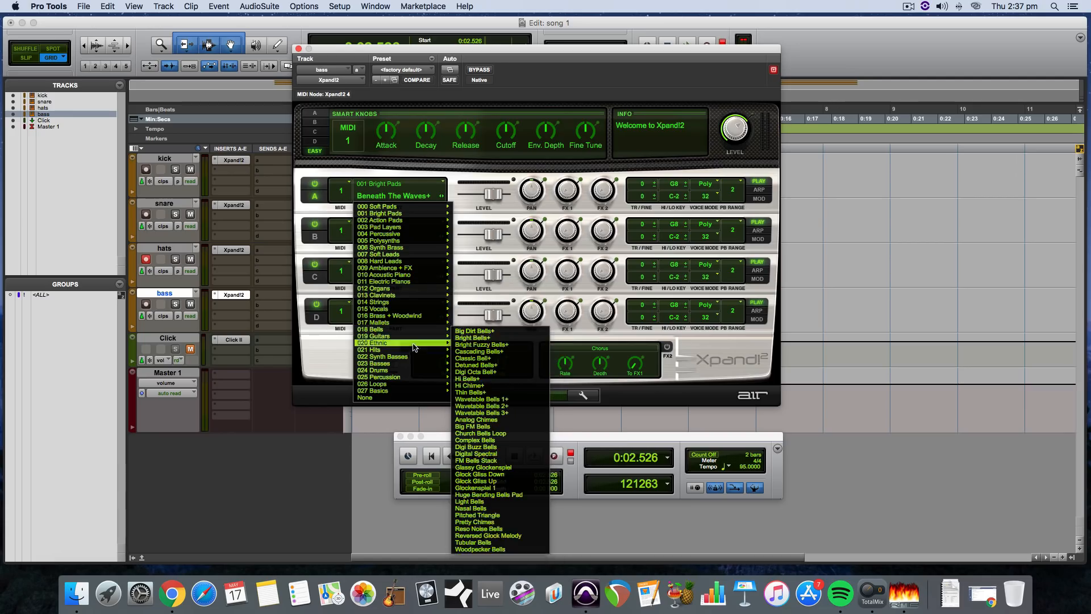
mouse_move(417, 368)
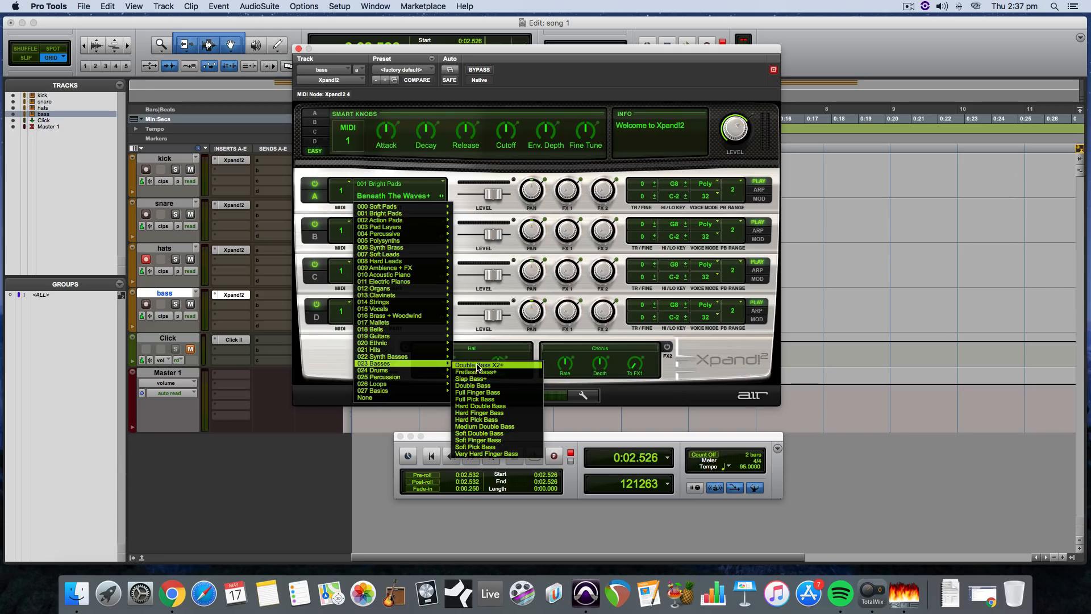
left_click(471, 393)
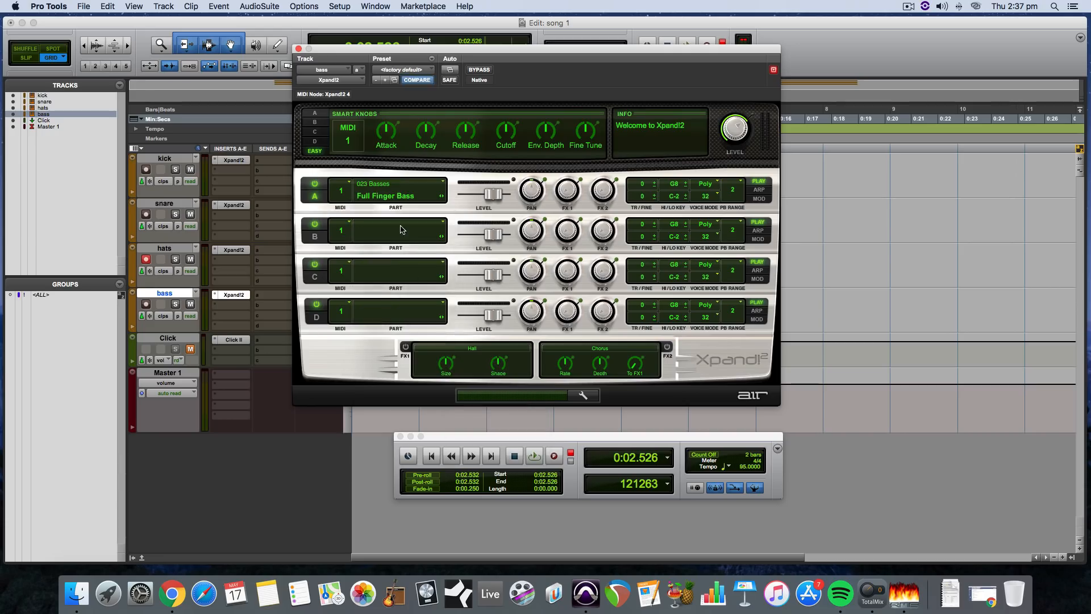
Record-enable the bass track and close its Xpand!2 window.
left_click(146, 306)
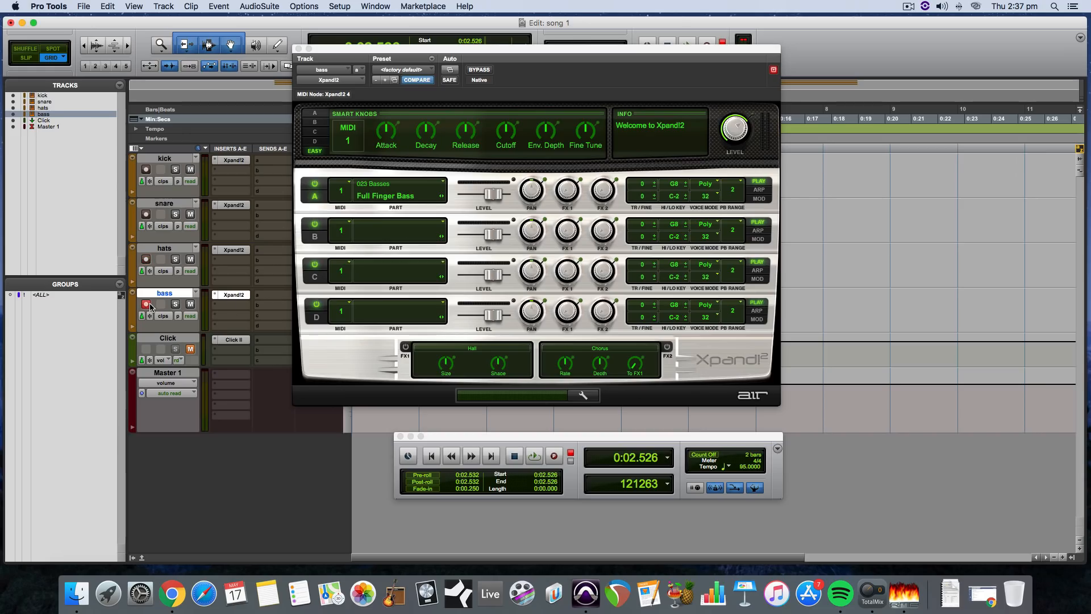
left_click(299, 48)
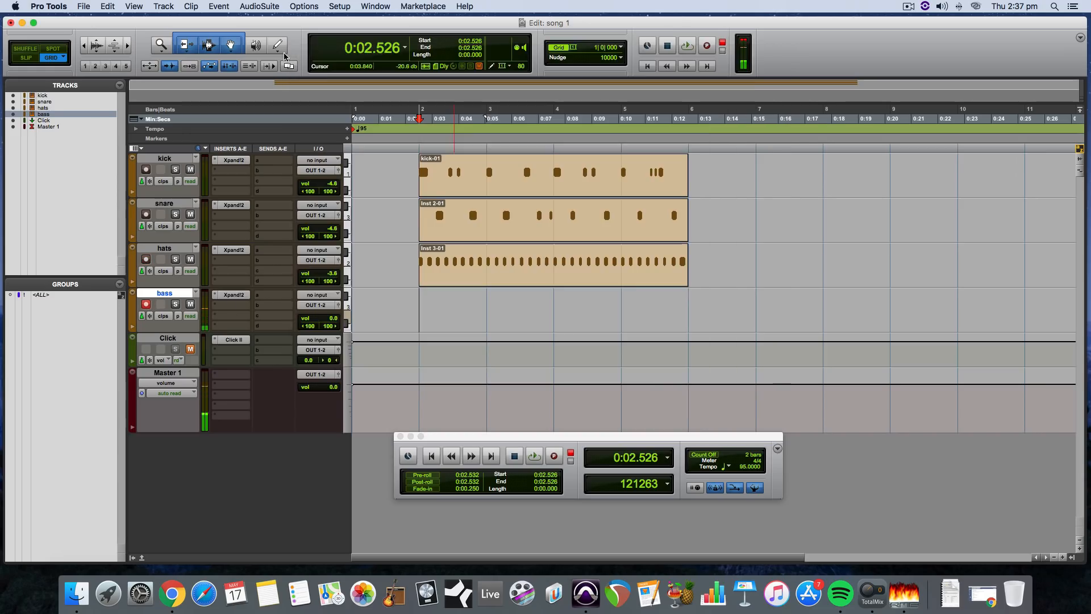
left_click_drag(123, 23, 121, 23)
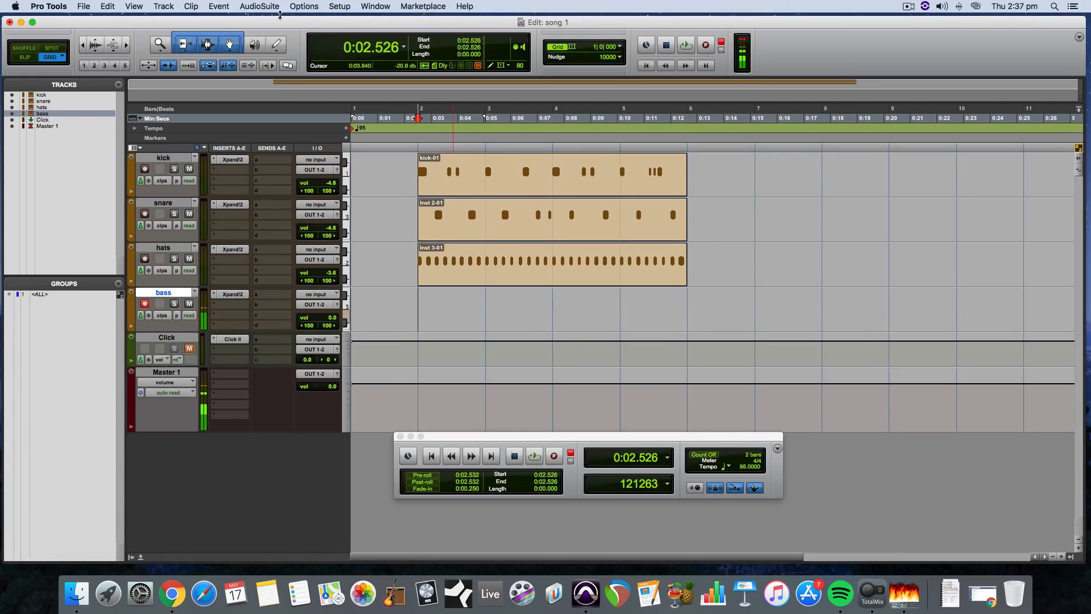
Open the Playback Engine settings and try H/W buffer sizes of 256, 1024 and 128 samples.
left_click(339, 6)
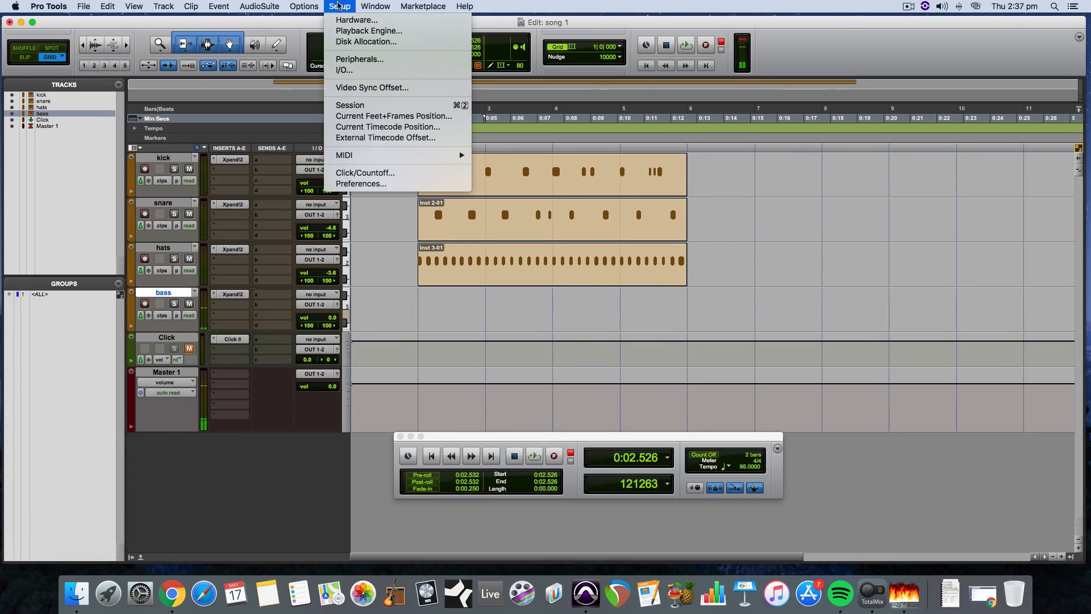
left_click(353, 32)
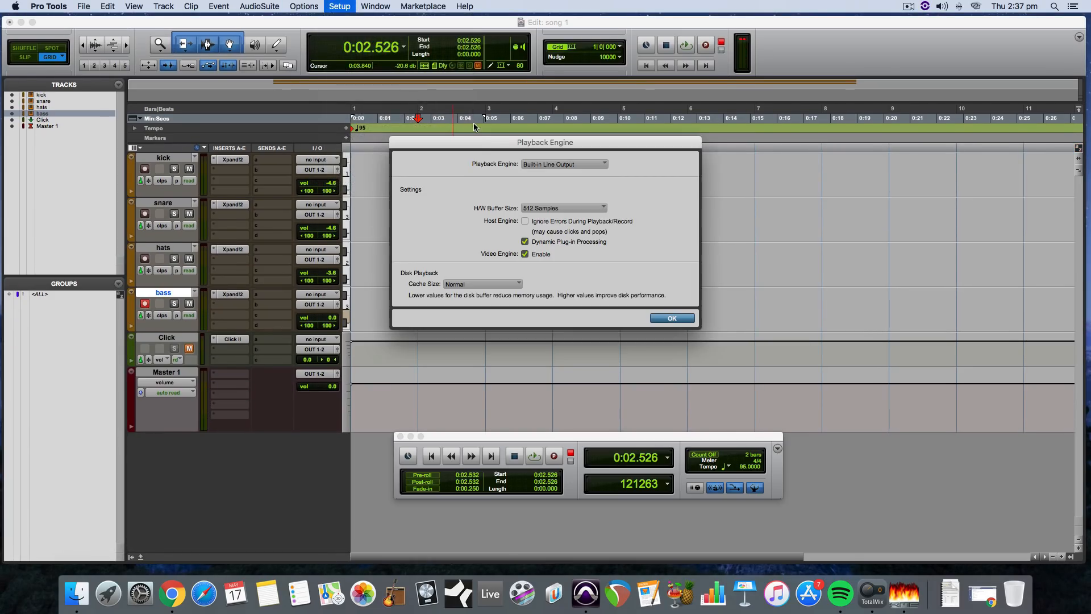
left_click(574, 214)
left_click(569, 199)
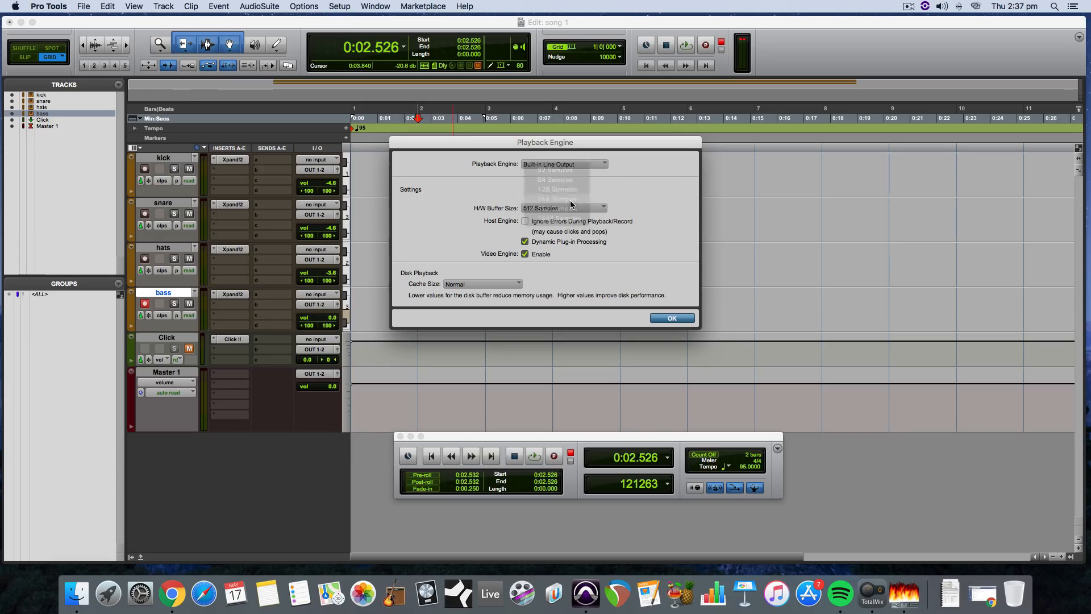
left_click(547, 209)
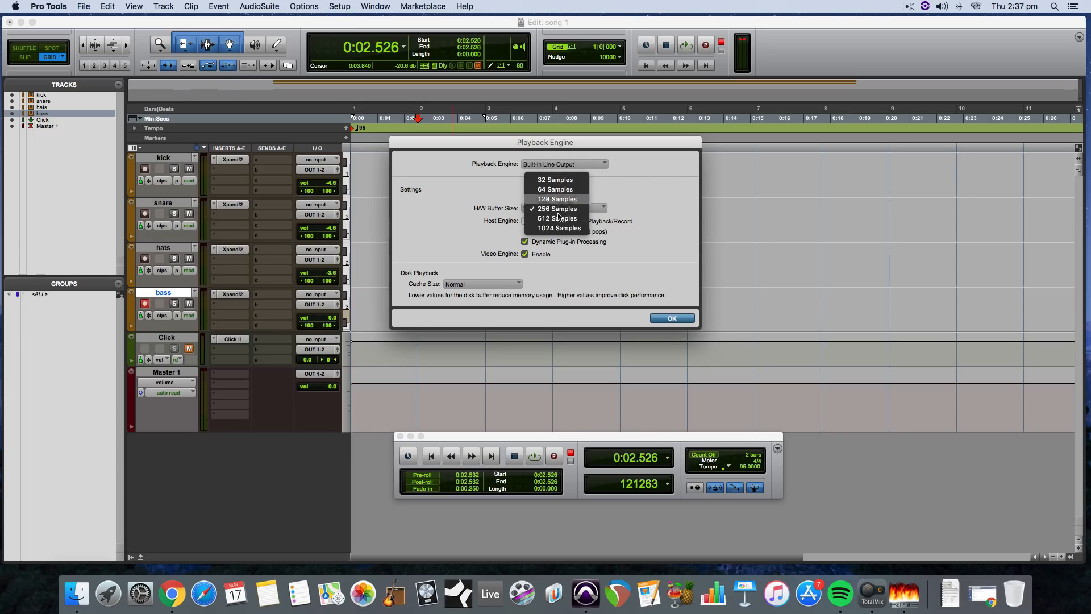
left_click(561, 228)
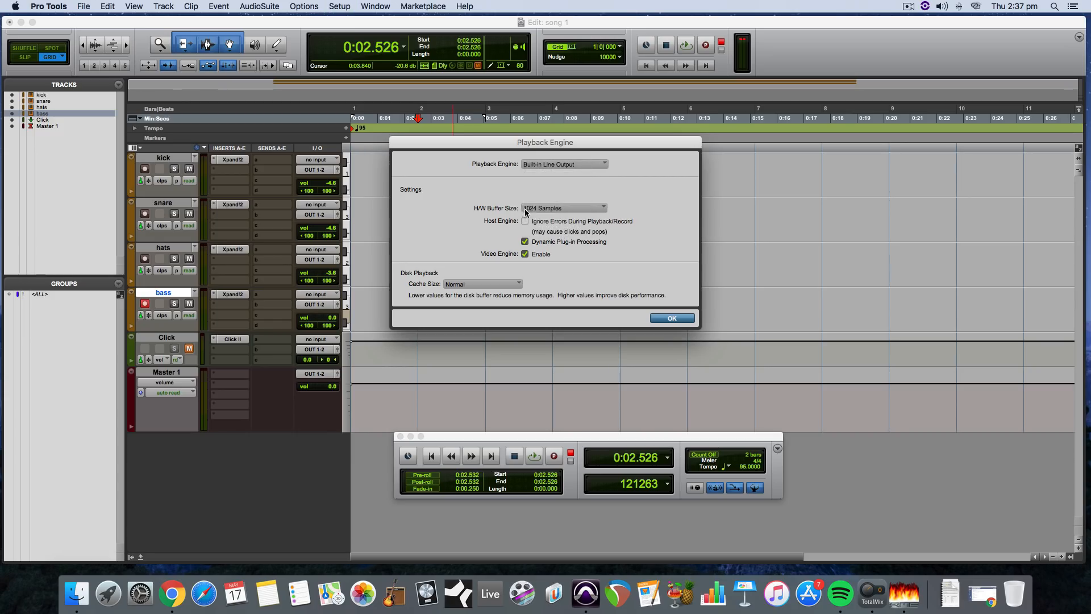
left_click(543, 211)
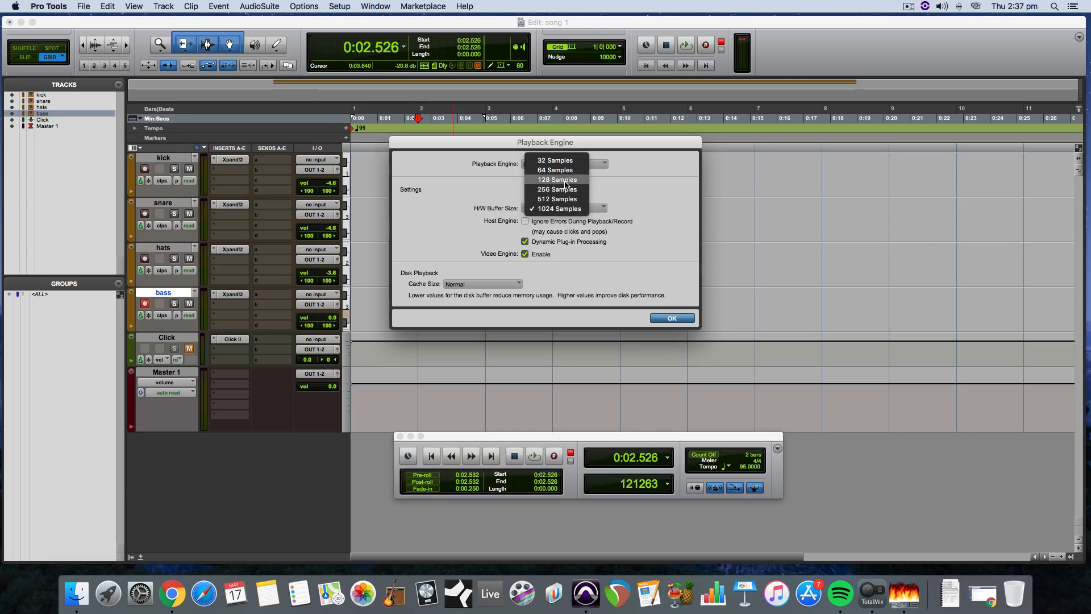
left_click(556, 181)
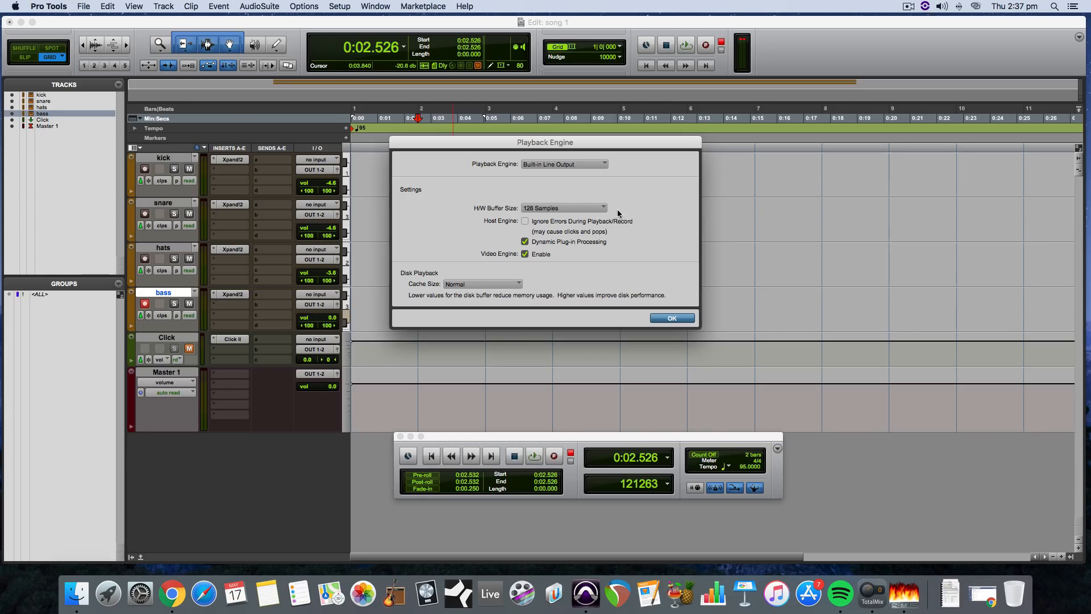
Switch the H/W buffer size to 1024 samples, then settle on 512 samples.
left_click(562, 209)
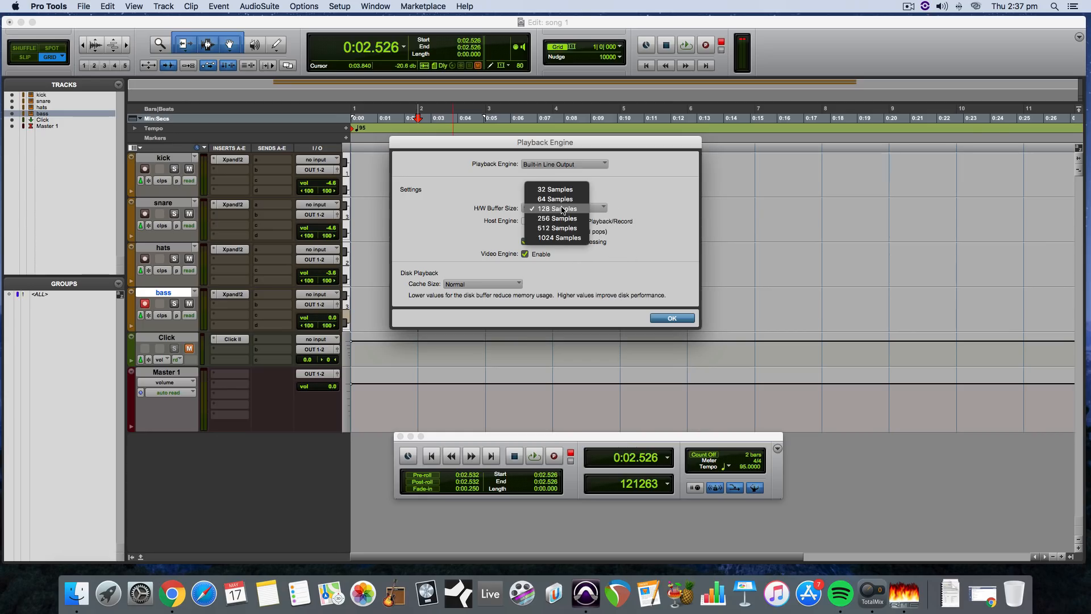
left_click(559, 237)
left_click(560, 209)
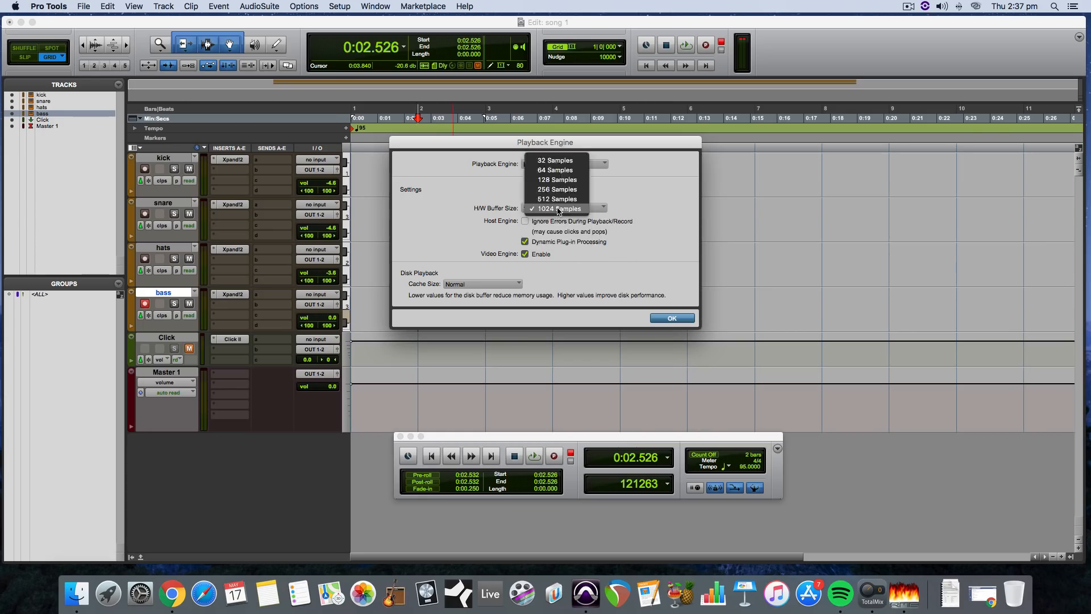
left_click(558, 202)
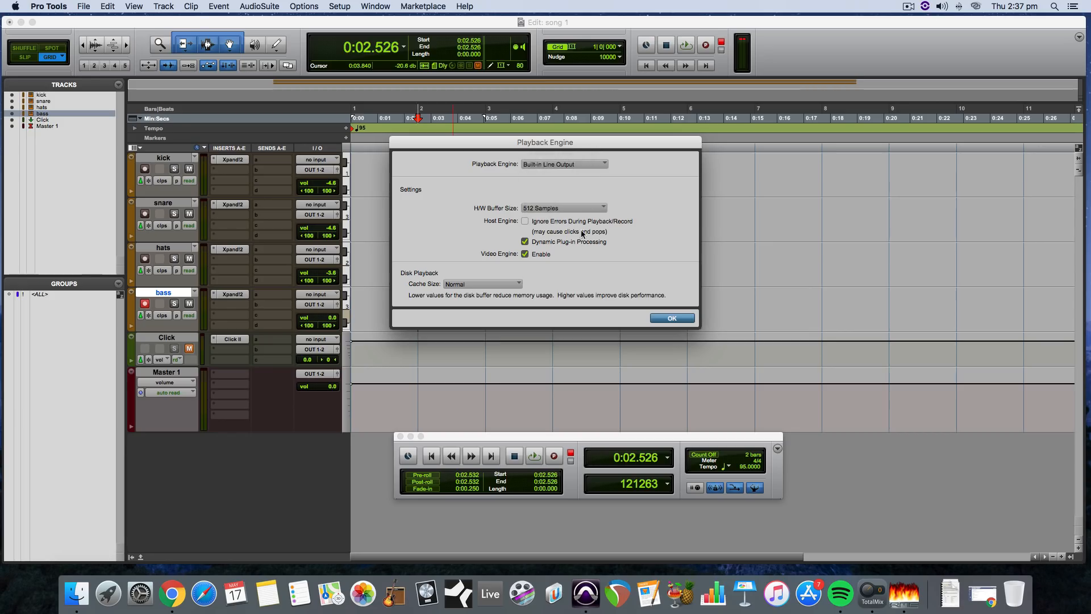
Accept the playback engine settings and record a bass part from the session start while the drums play.
left_click(672, 319)
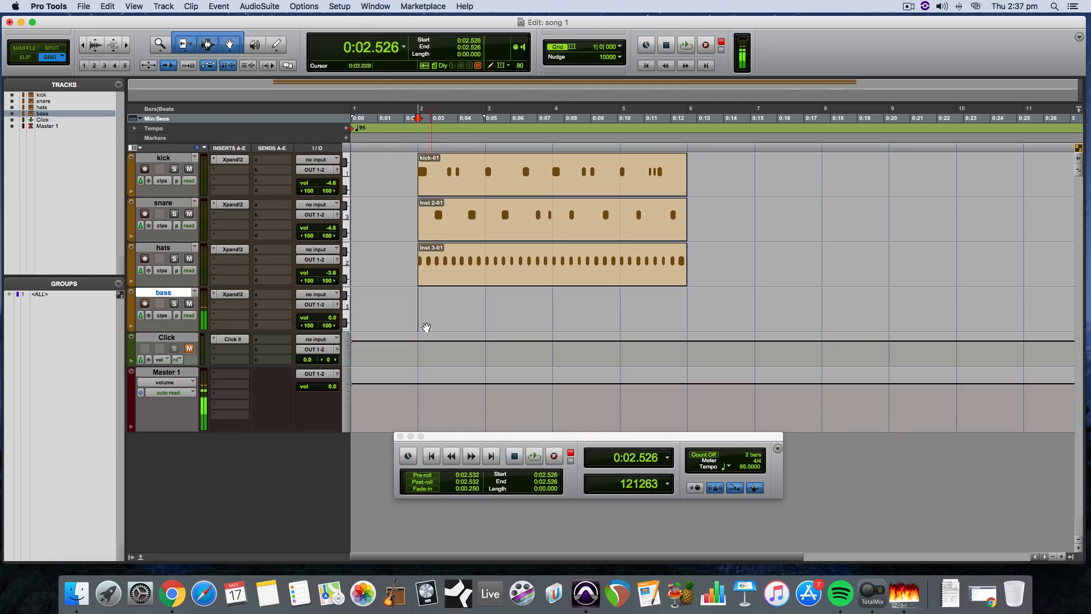
left_click(433, 459)
left_click(557, 457)
key("space")
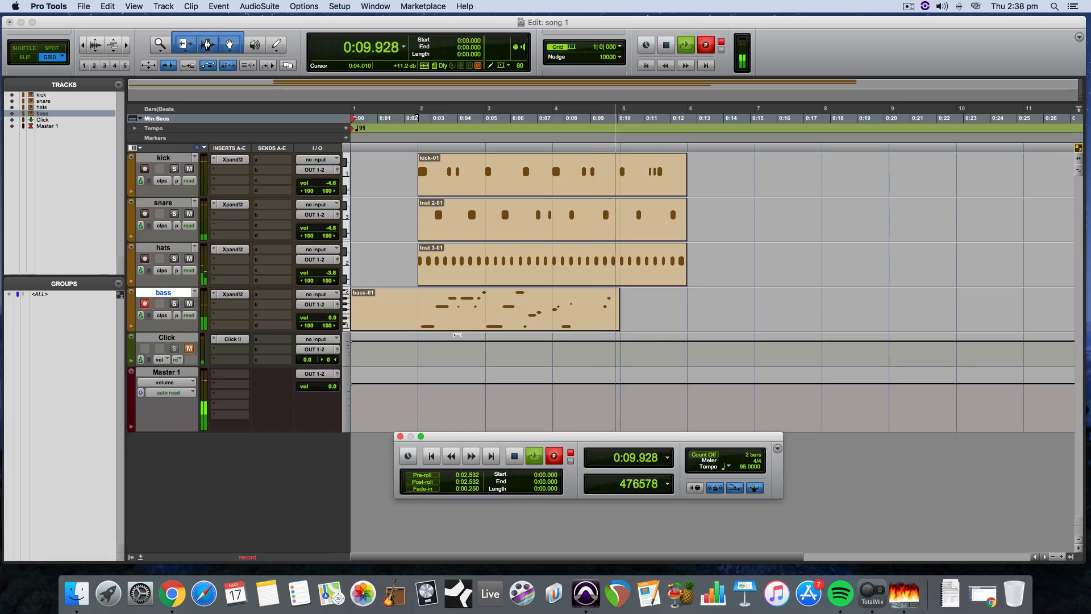
key("space")
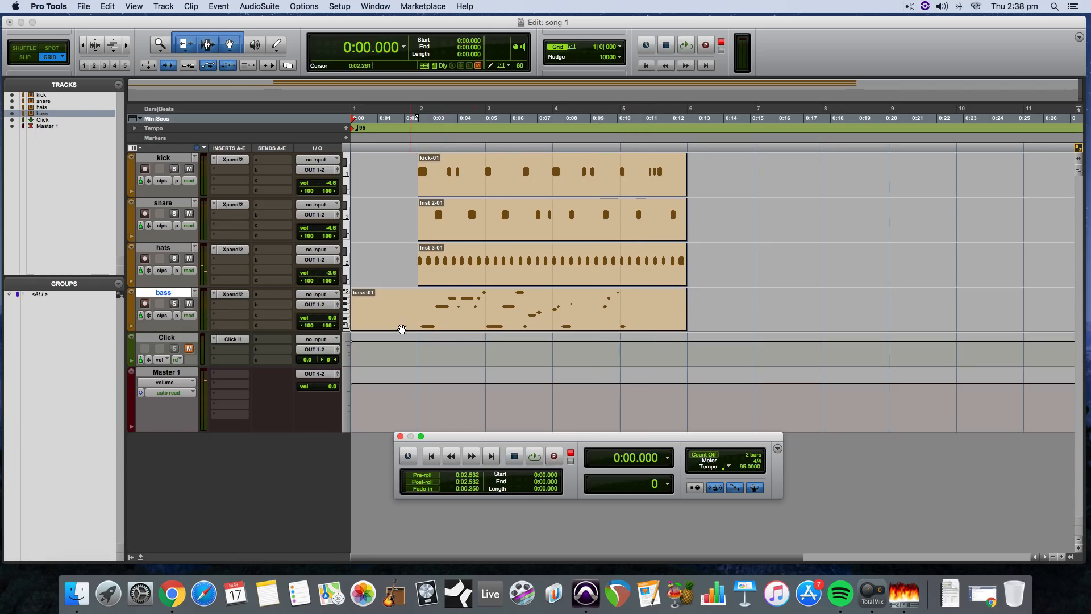
Open the recorded bass clip in the MIDI editor and play it back from bar 2.
double_click(451, 320)
left_click(632, 305)
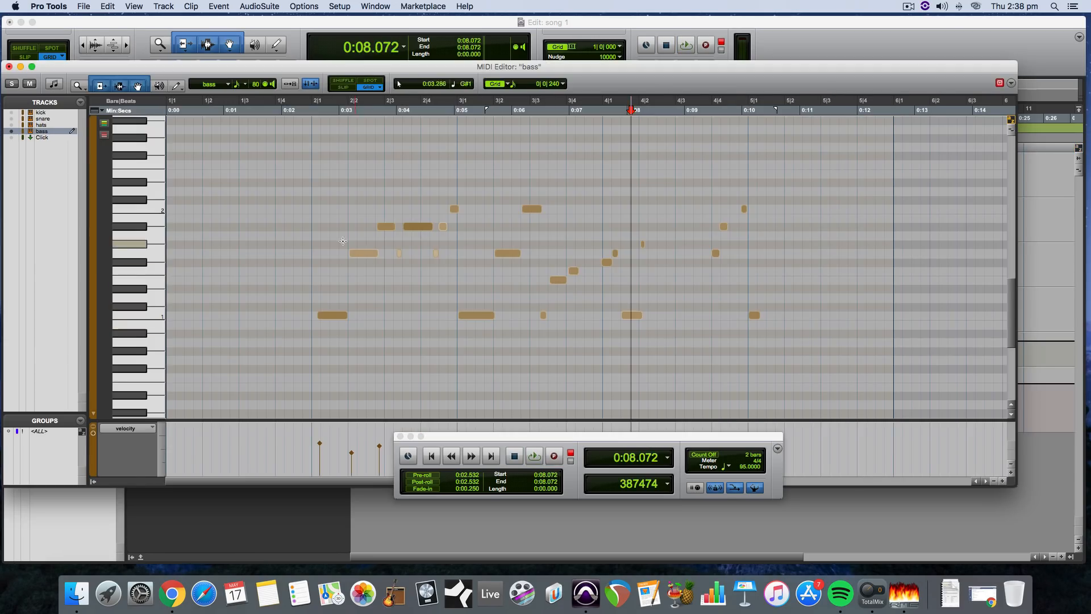
left_click(313, 231)
key("space")
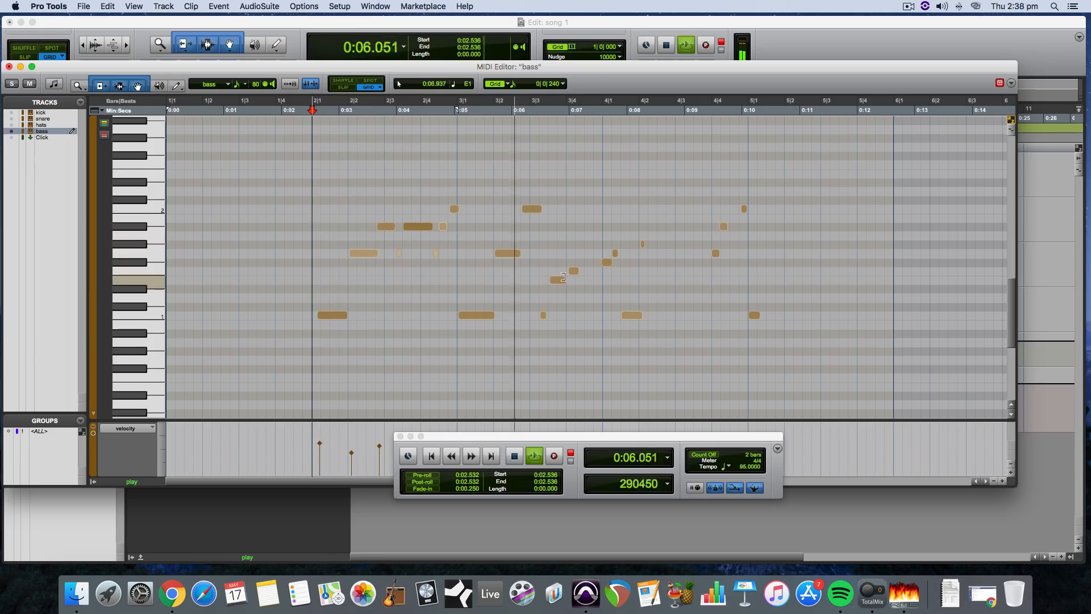
key("space")
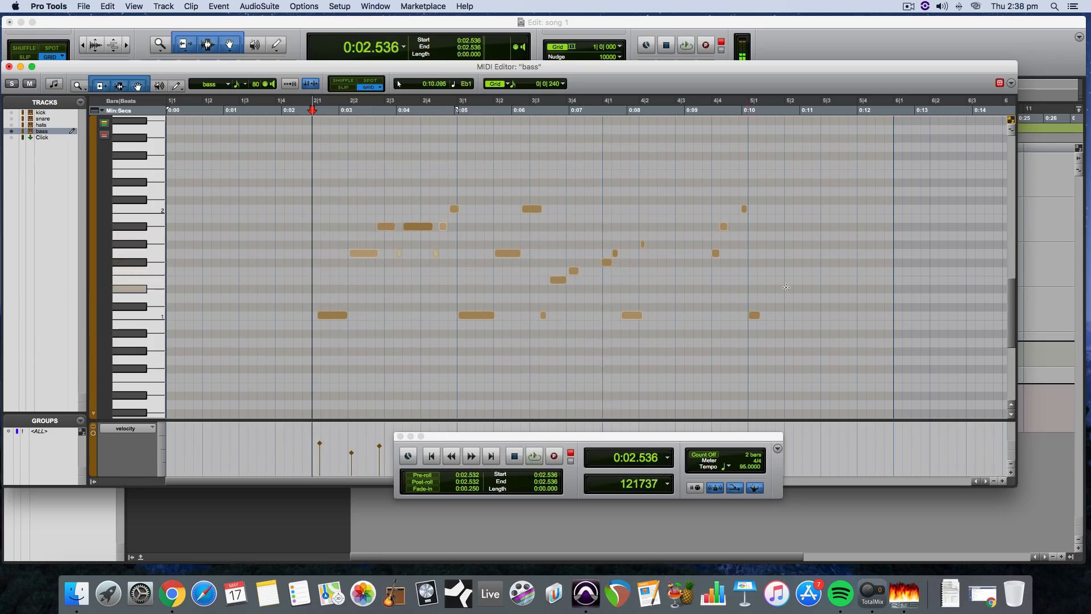
Delete all bass notes from bar 4 onward and play back part of what remains in bar 3.
left_click(604, 169)
left_click_drag(608, 206, 771, 359)
key("Delete")
left_click_drag(584, 354, 310, 183)
left_click(506, 205)
key("space")
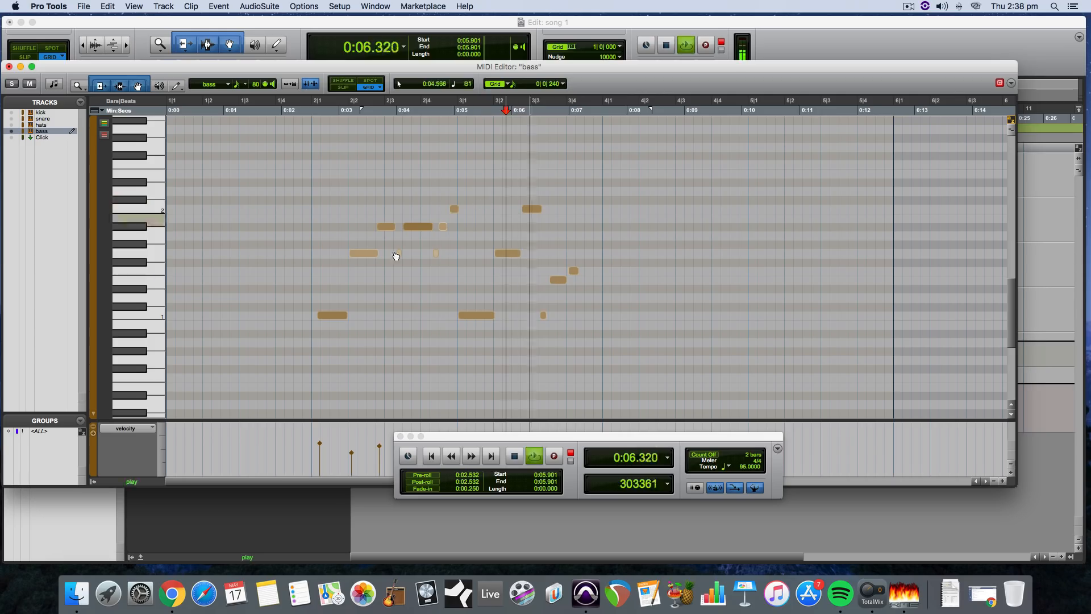
key("space")
Move the C1 notes at bars 2 and 3 onto their bar lines and shift the first long G1 note slightly earlier.
left_click(332, 315)
left_click_drag(332, 315, 326, 315)
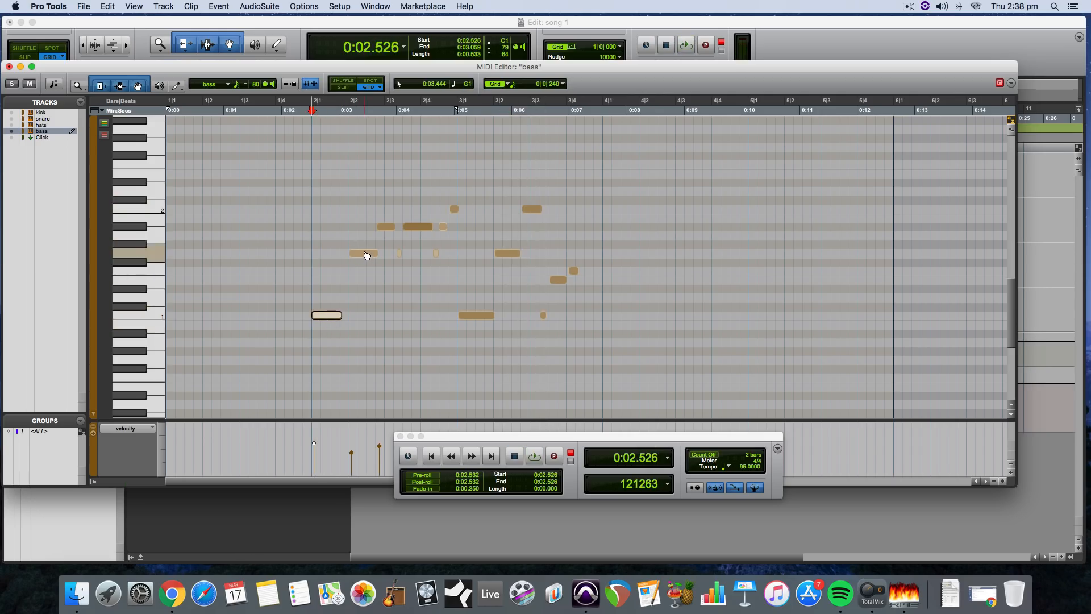
left_click_drag(368, 256, 363, 256)
left_click(308, 208)
key("space")
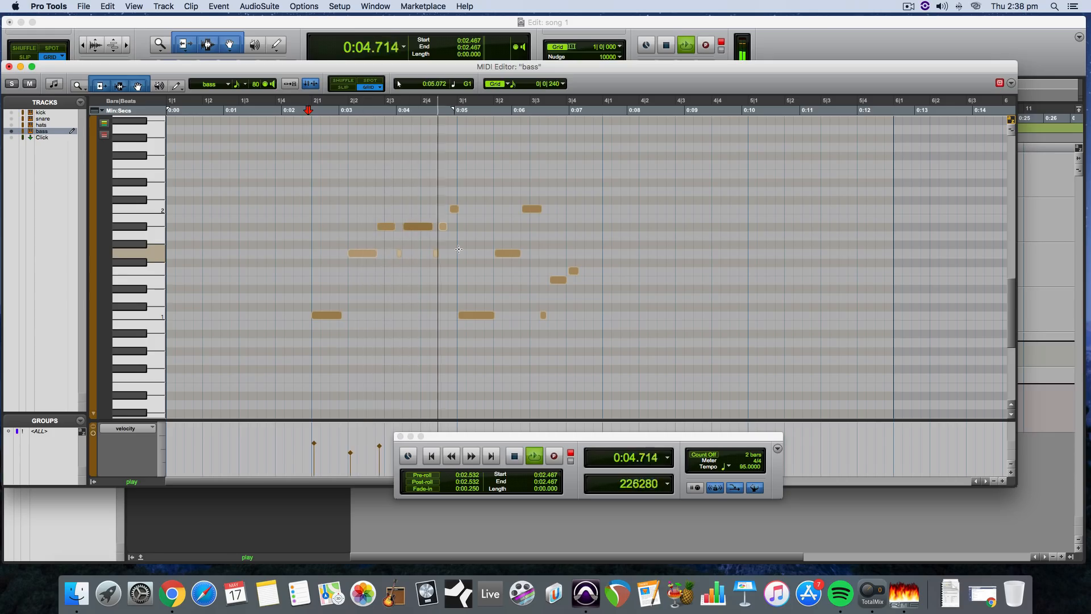
left_click(475, 315)
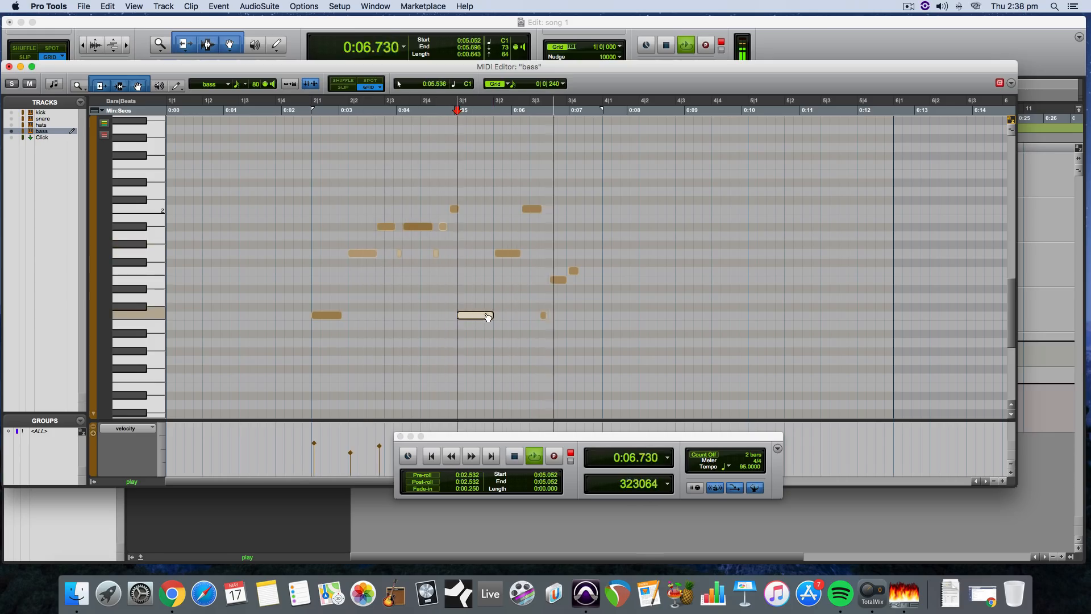
key("space")
Add a G1 note at 0:07.263 near the end of bar 3, extending it to the bar 4 line.
left_click(586, 263)
left_click(587, 264)
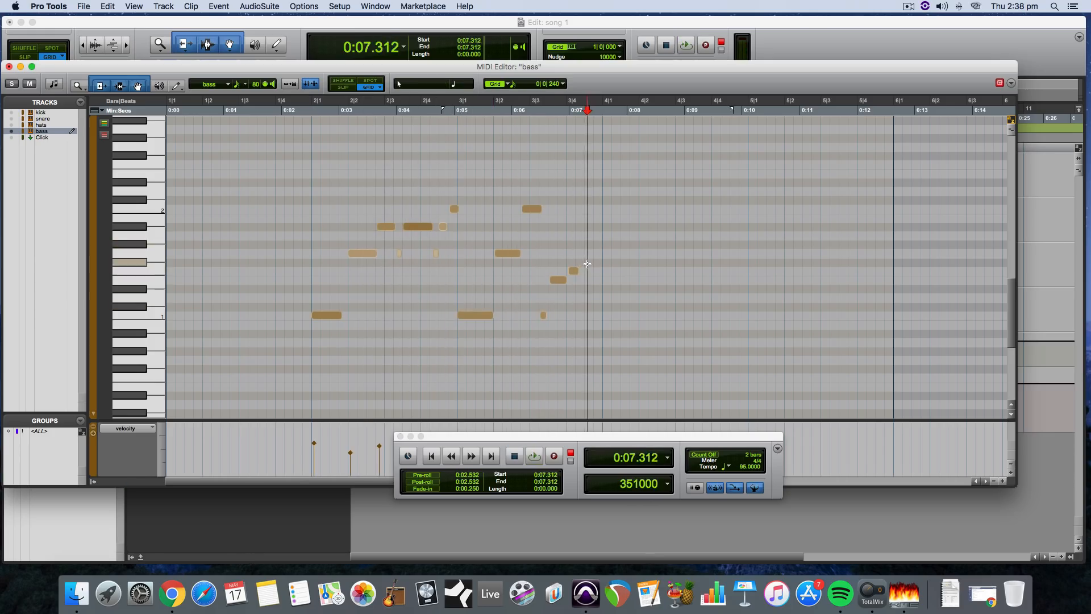
left_click(544, 256)
key("space")
key("space")
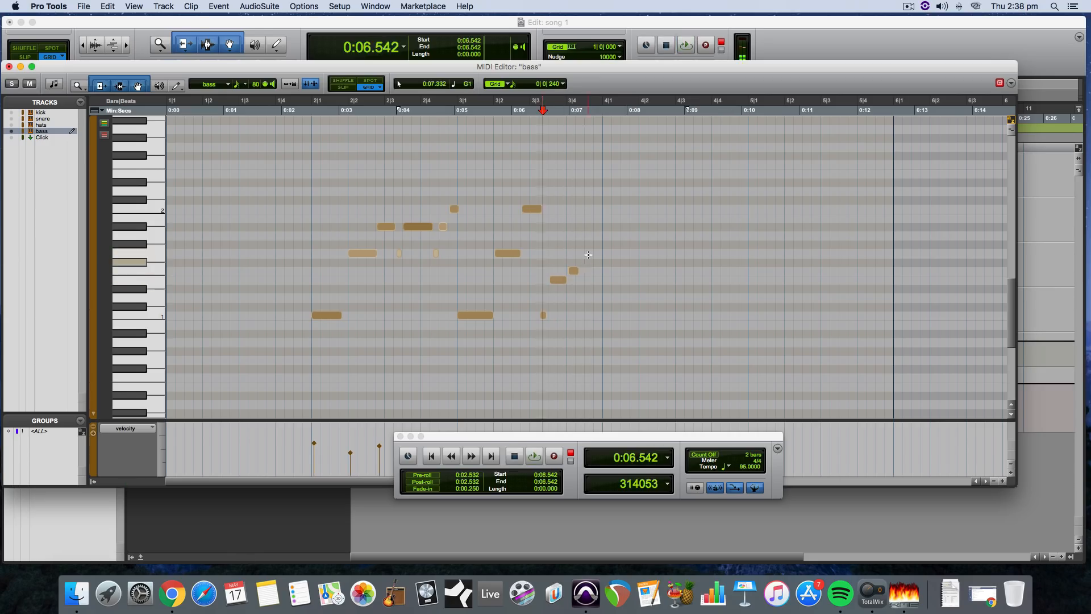
left_click(588, 253)
left_click_drag(601, 254, 603, 254)
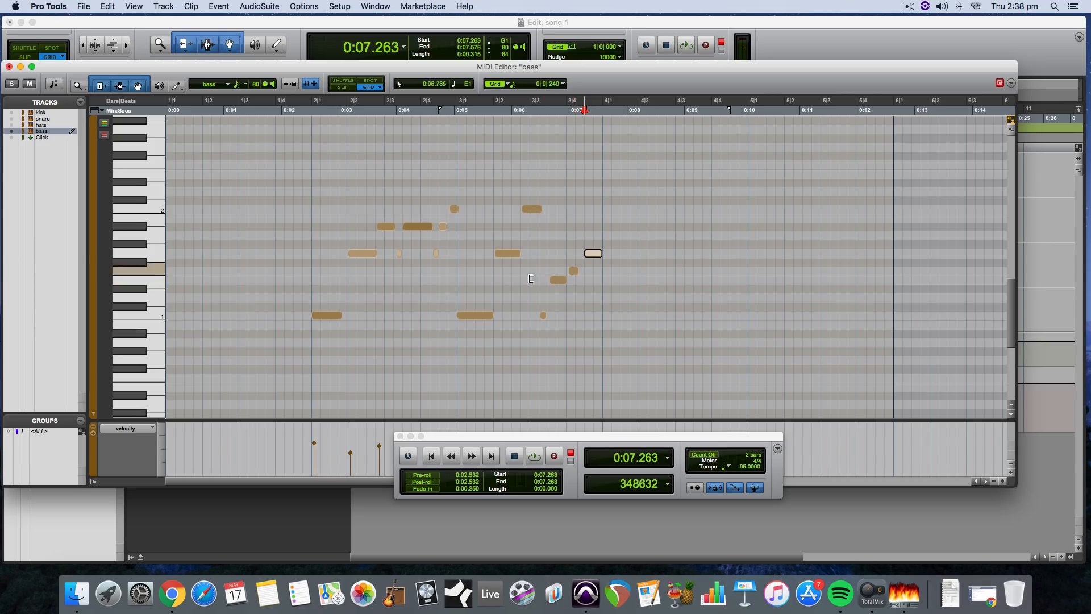
Play the bass line from before bar 2 while lengthening the first C1 note and extending the F1 note to meet the final G1 note.
left_click(298, 136)
key("space")
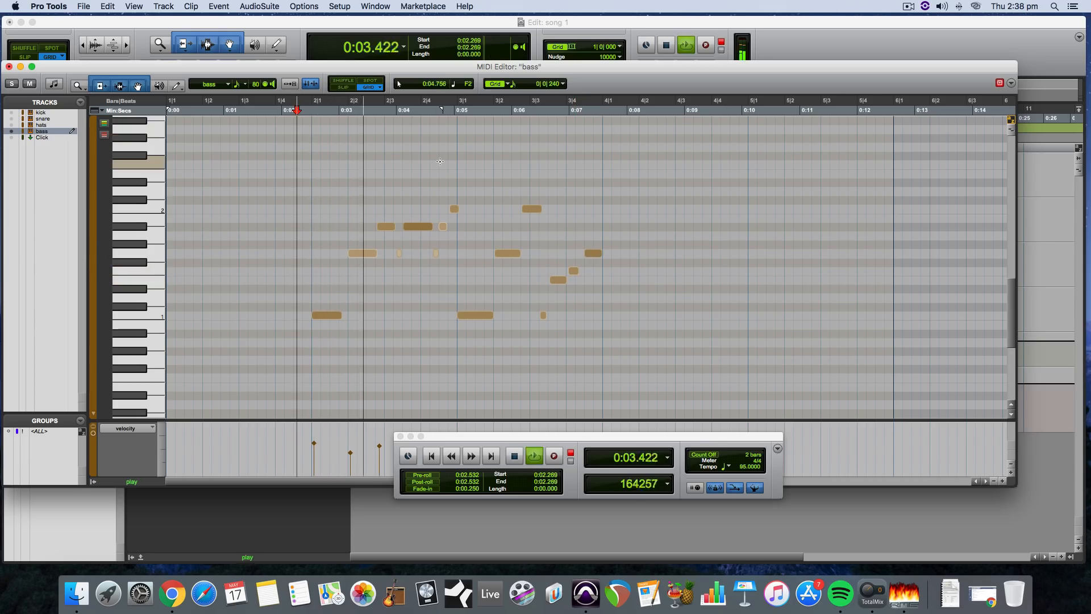
left_click(330, 315)
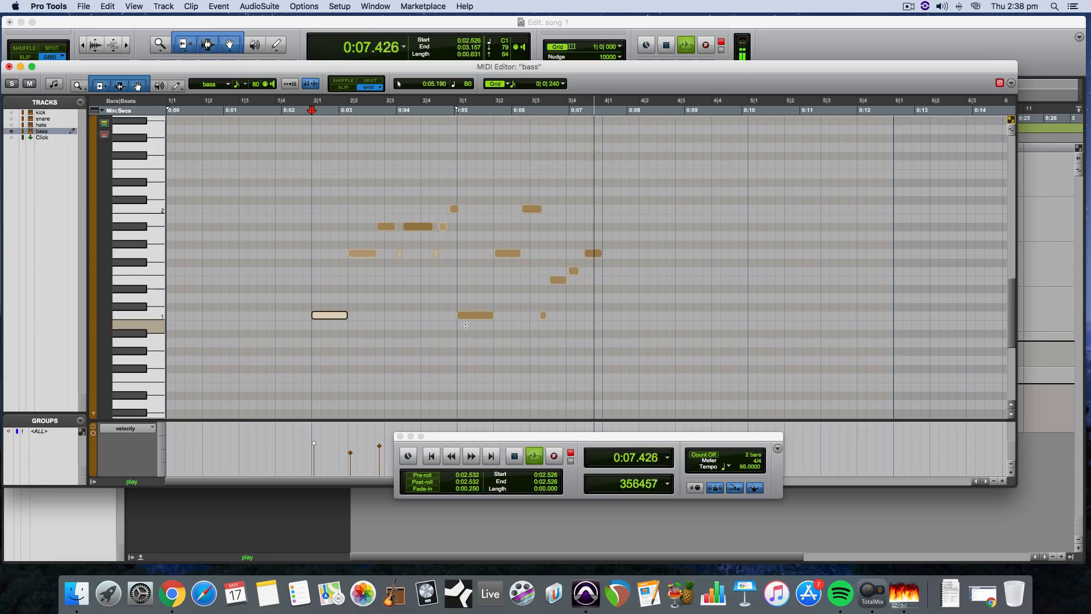
left_click(575, 271)
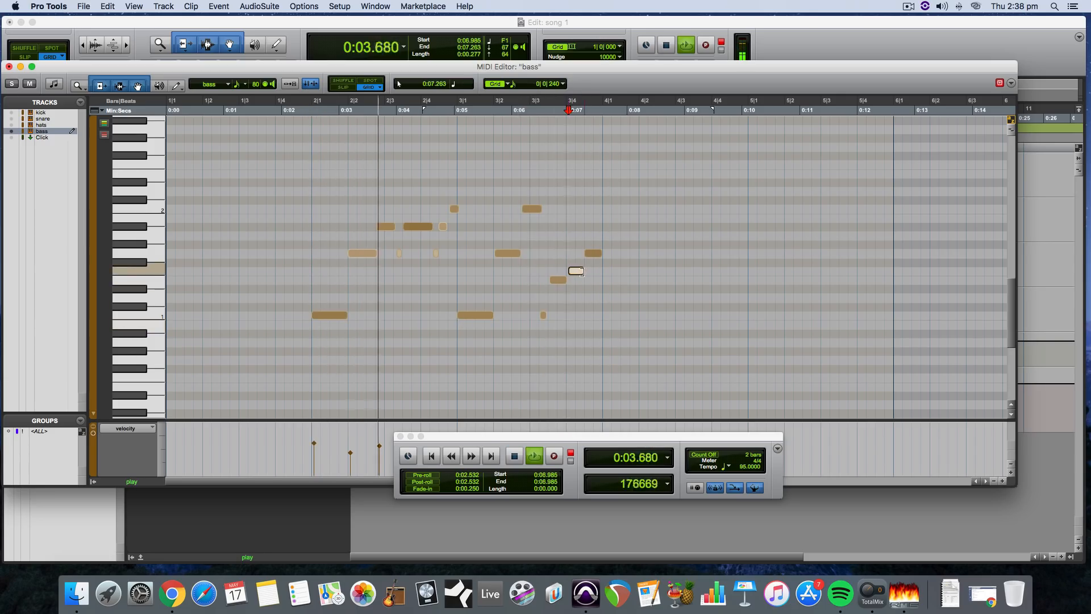
Move the Transport window off the velocity lane, raise the final G1 note's velocity to about 70, and play the line back.
left_click(593, 252)
left_click_drag(568, 437, 587, 451)
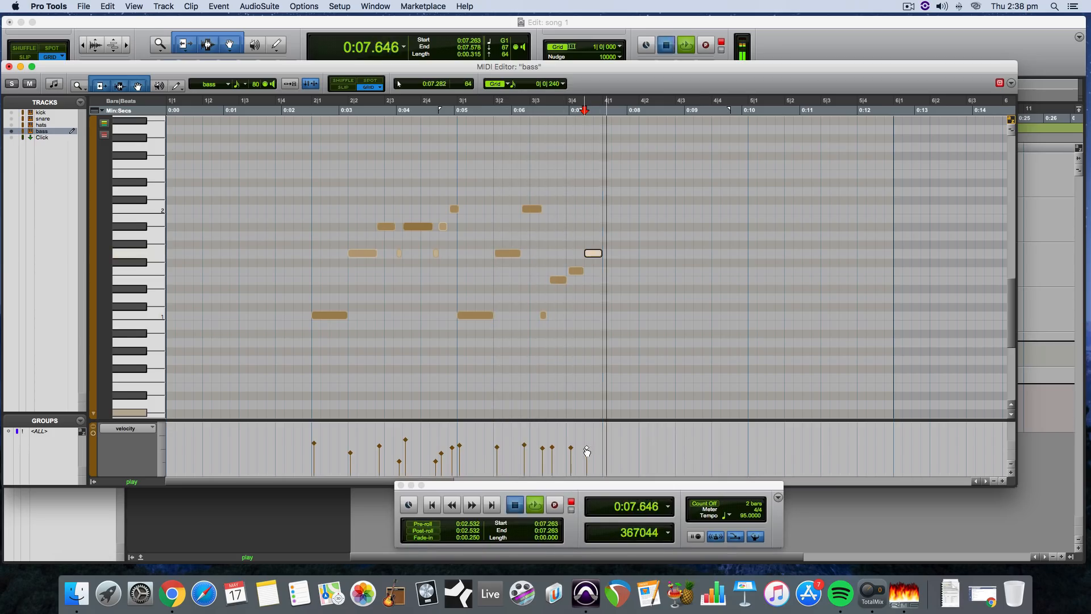
left_click(587, 448)
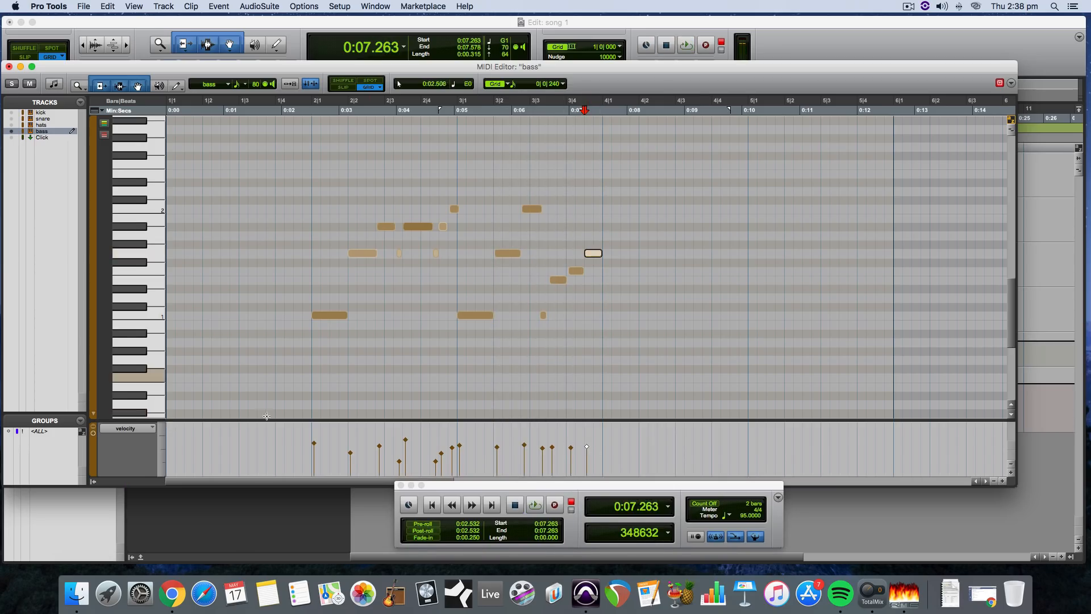
left_click(140, 430)
left_click(587, 432)
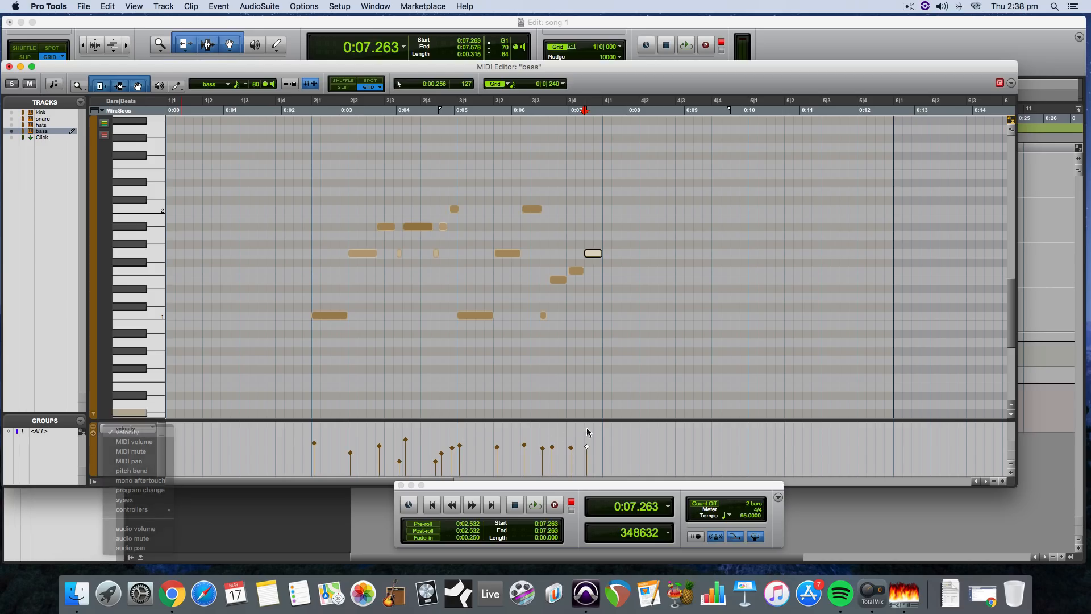
left_click(588, 432)
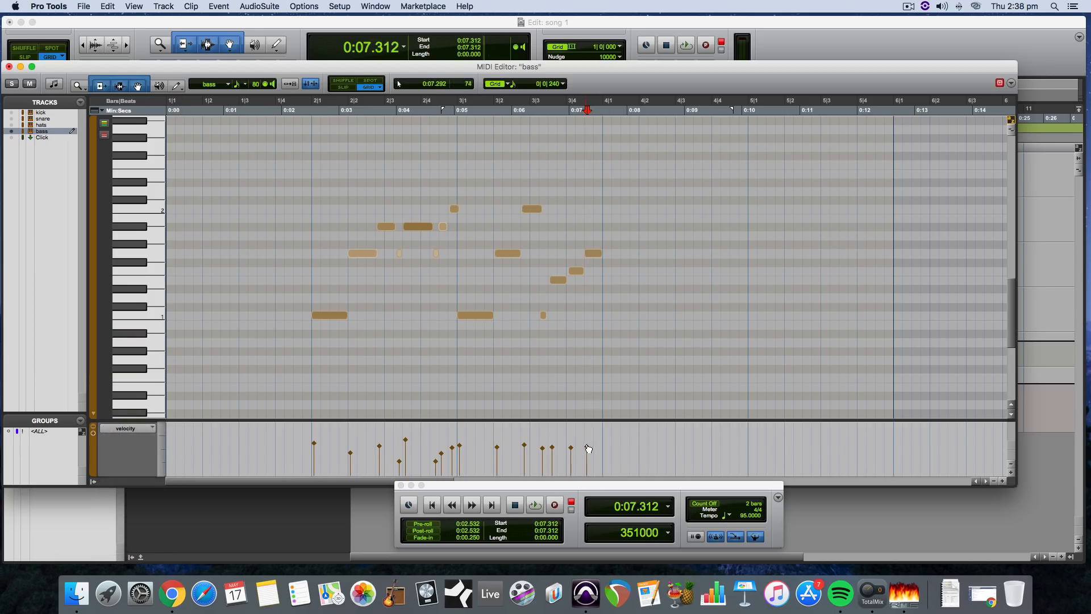
left_click(587, 448)
left_click(298, 342)
key("space")
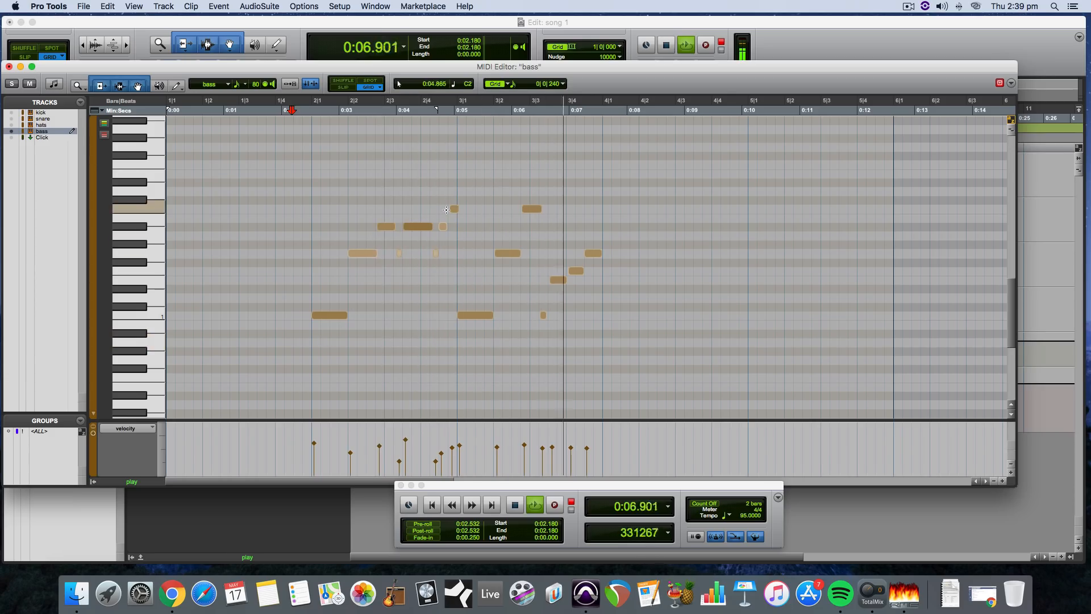
key("space")
Close the MIDI editor and trim the bass clip to start at bar 2 and end at bar 4.
left_click(9, 67)
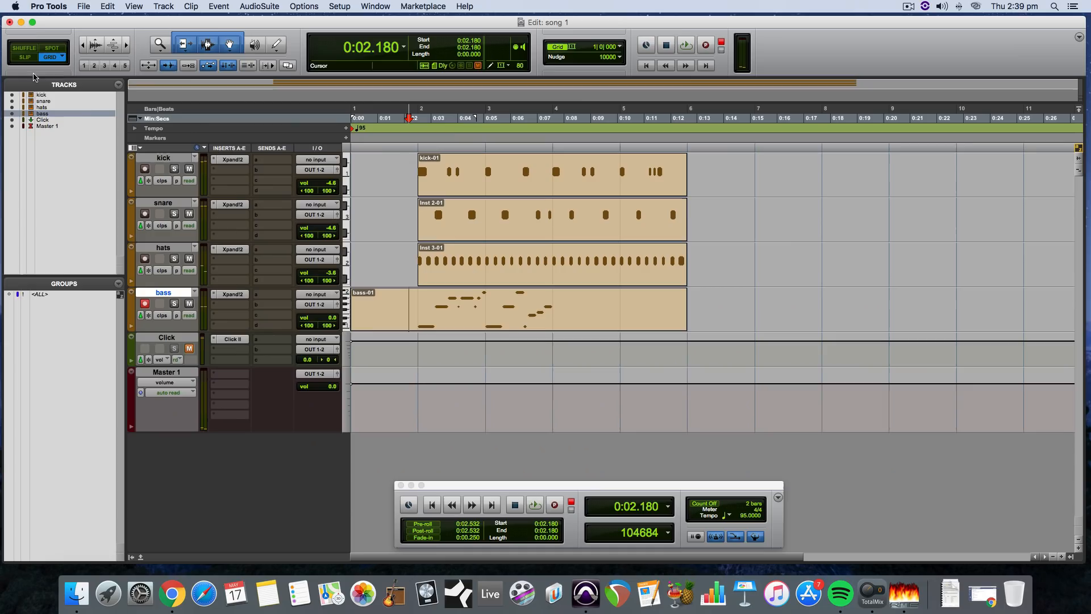
left_click(680, 322)
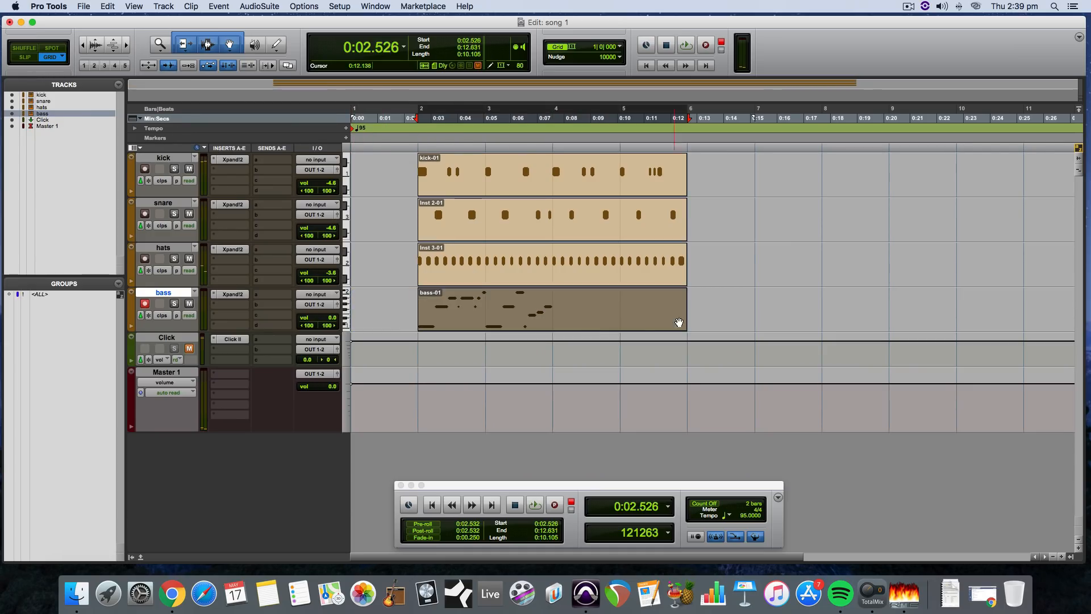
left_click_drag(685, 309, 553, 310)
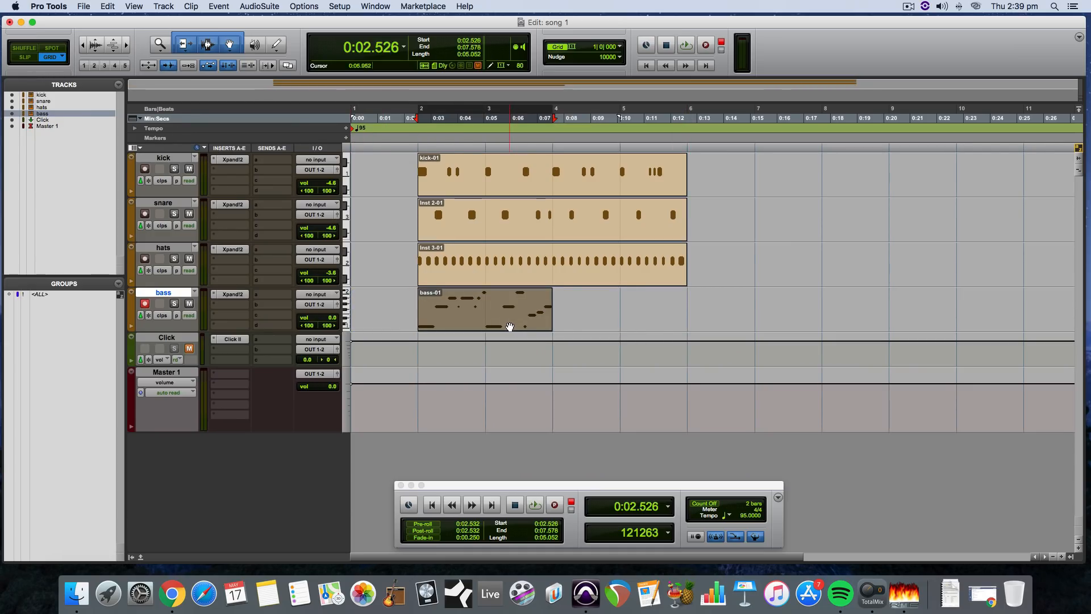
Duplicate the trimmed bass clip into bars 4 and 5, and delete the duplicate.
key("super+d")
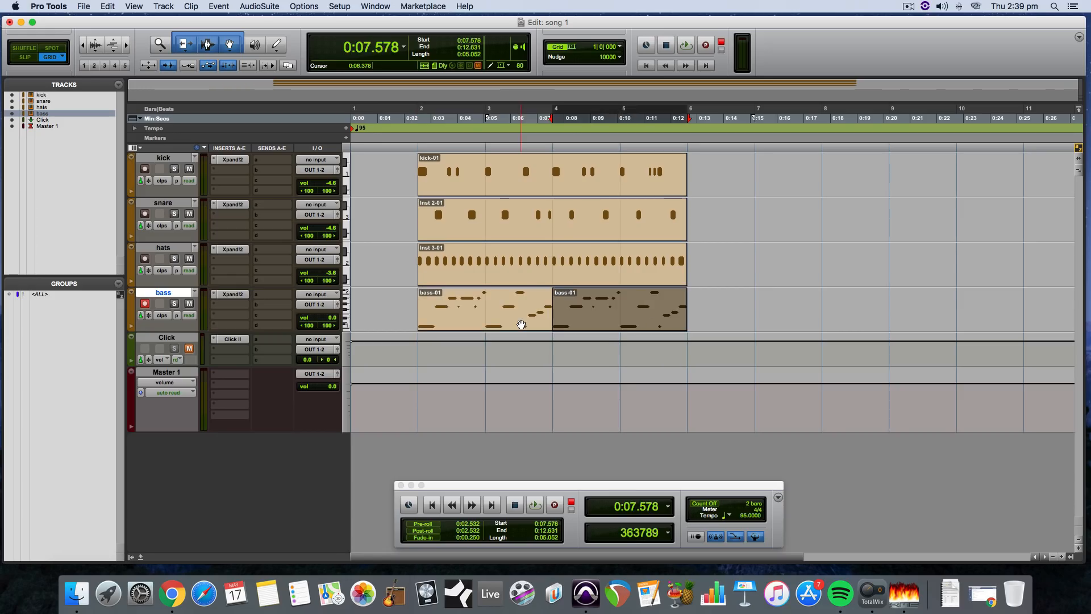
left_click(611, 309)
key("super+e")
left_click(493, 318)
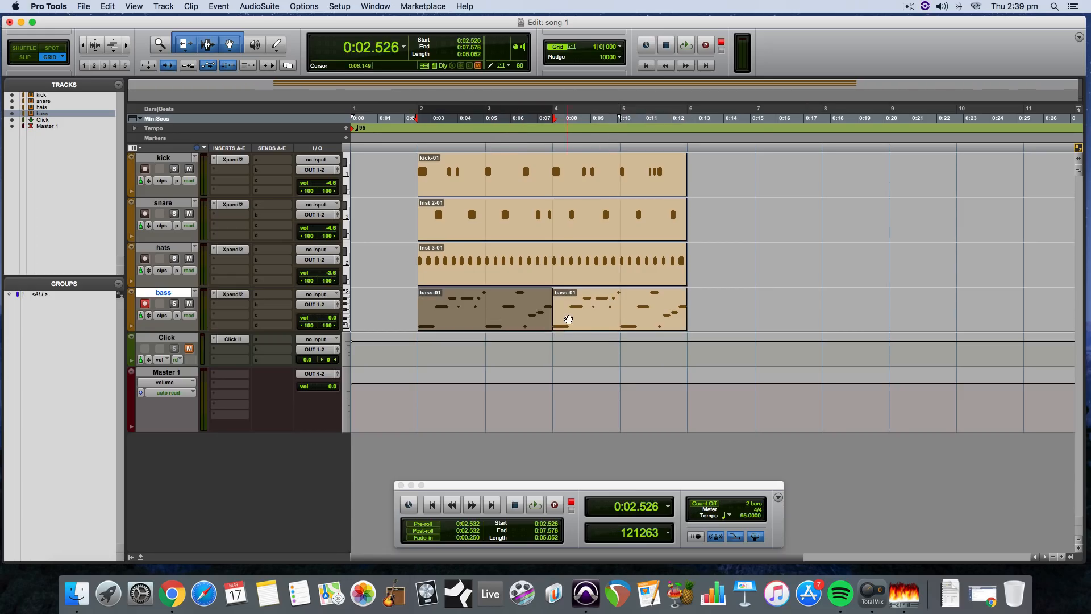
left_click(605, 320)
left_click(719, 302)
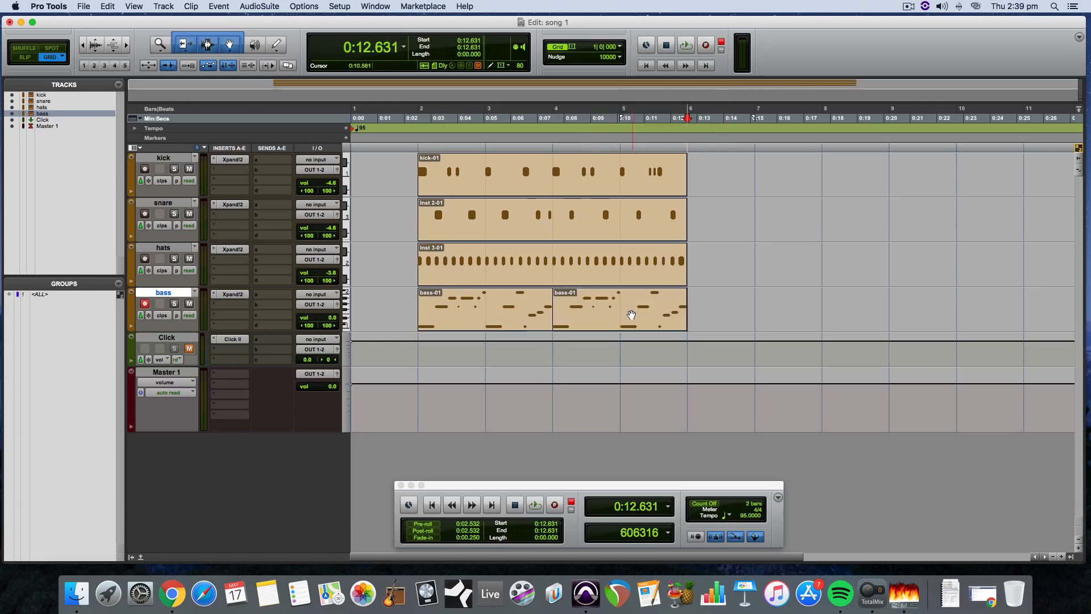
left_click(630, 316)
key("Delete")
Duplicate the two-bar bass clip so a copy fills bars 4 and 5.
left_click(508, 319)
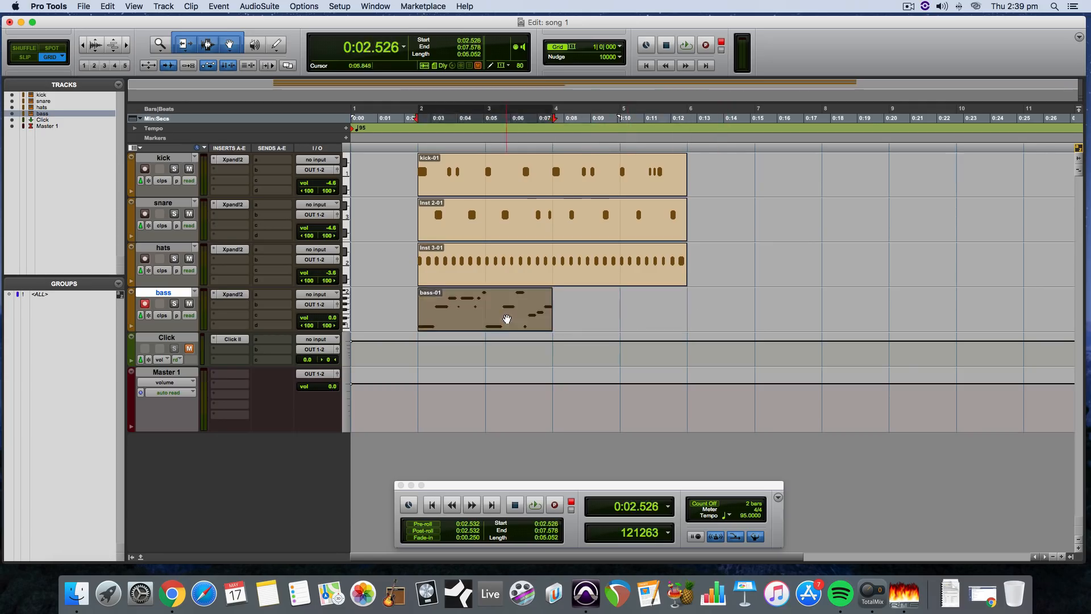
right_click(509, 316)
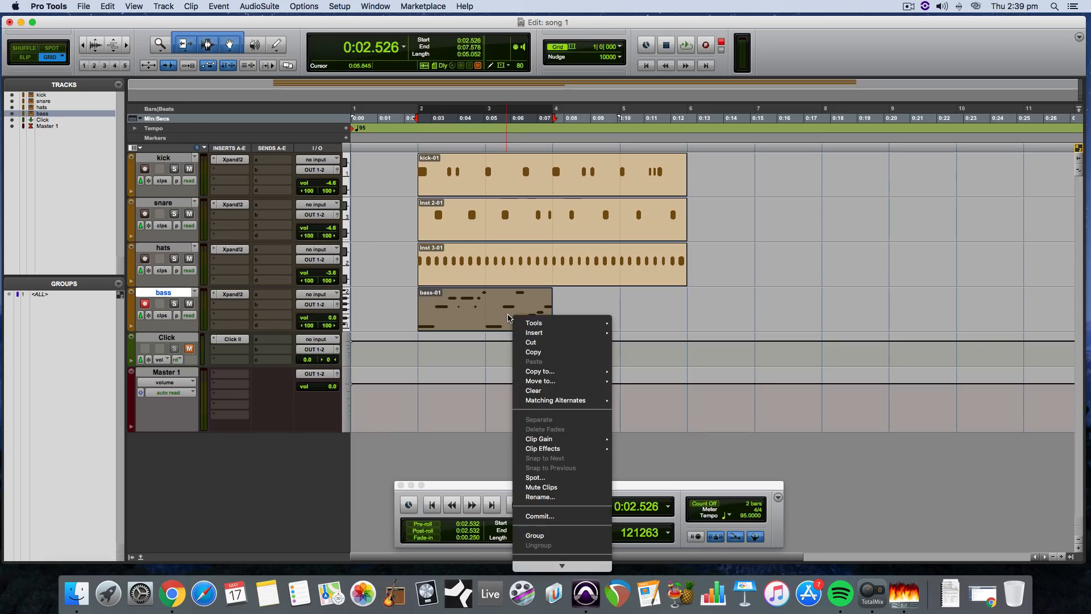
left_click(479, 309)
left_click(109, 7)
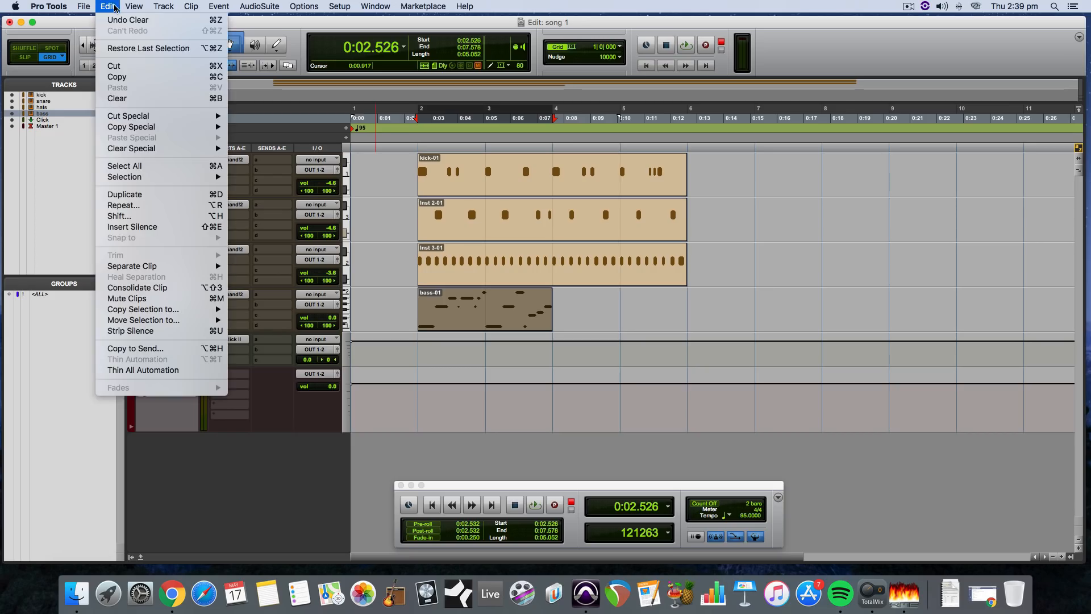
left_click(159, 198)
left_click(693, 294)
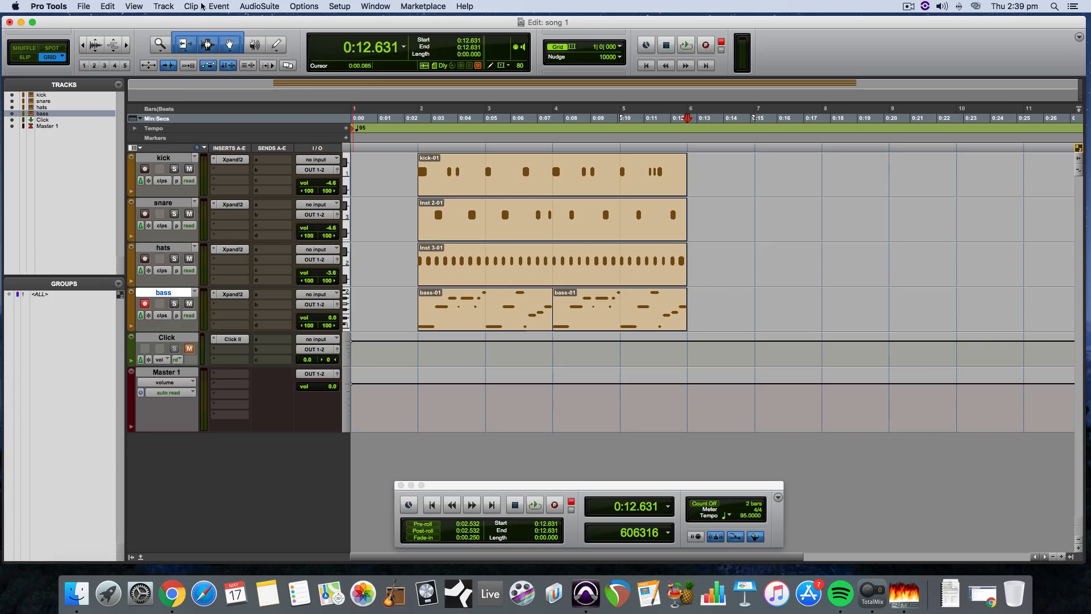
Create one new stereo instrument track in ticks below the bass track.
left_click(164, 6)
left_click(169, 19)
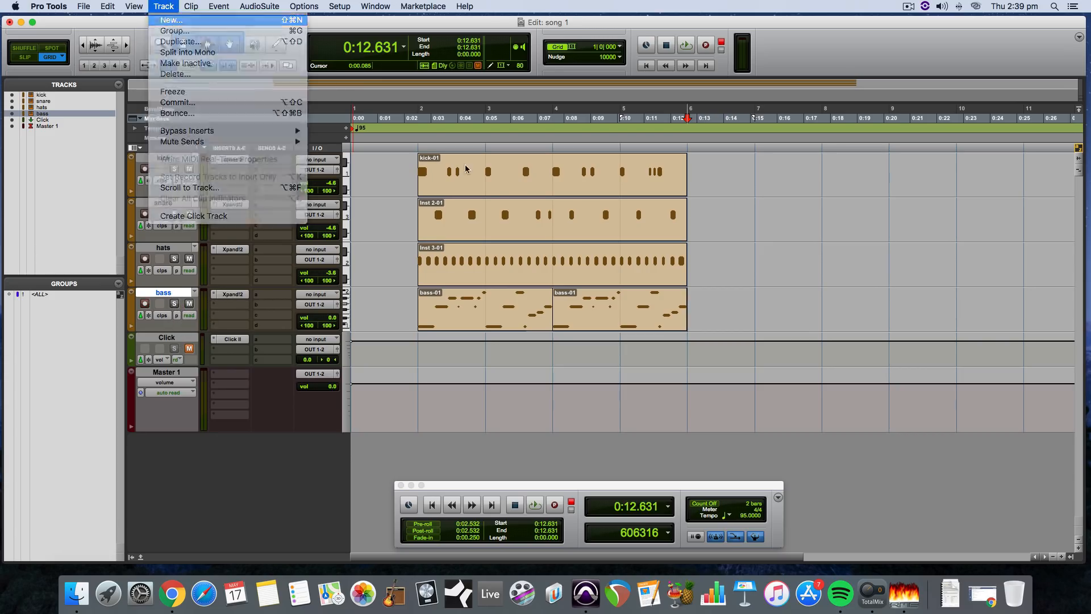
left_click(484, 208)
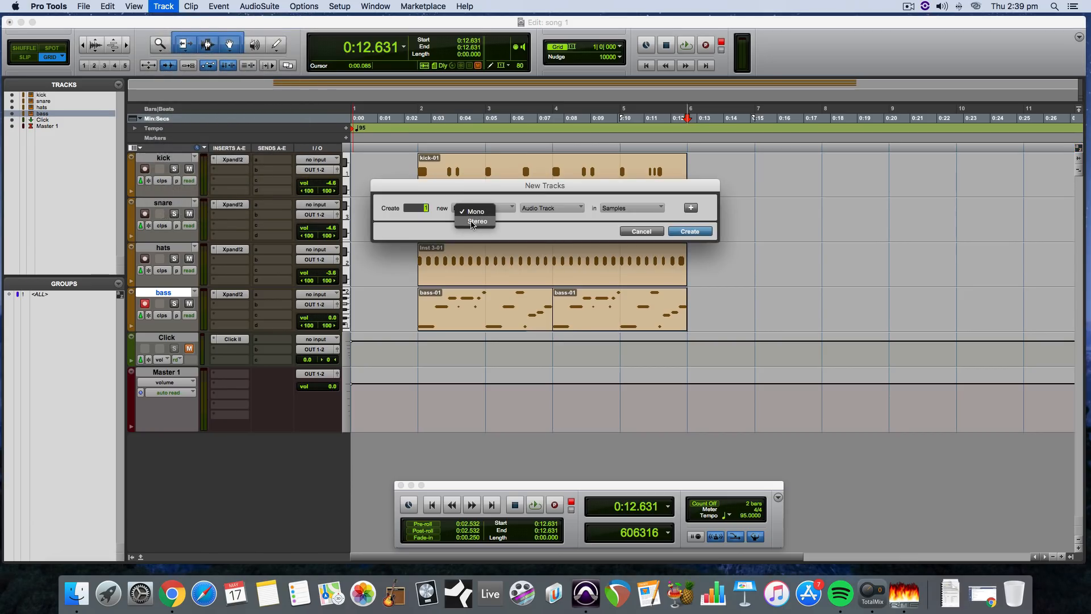
left_click(476, 221)
left_click(551, 208)
left_click(557, 252)
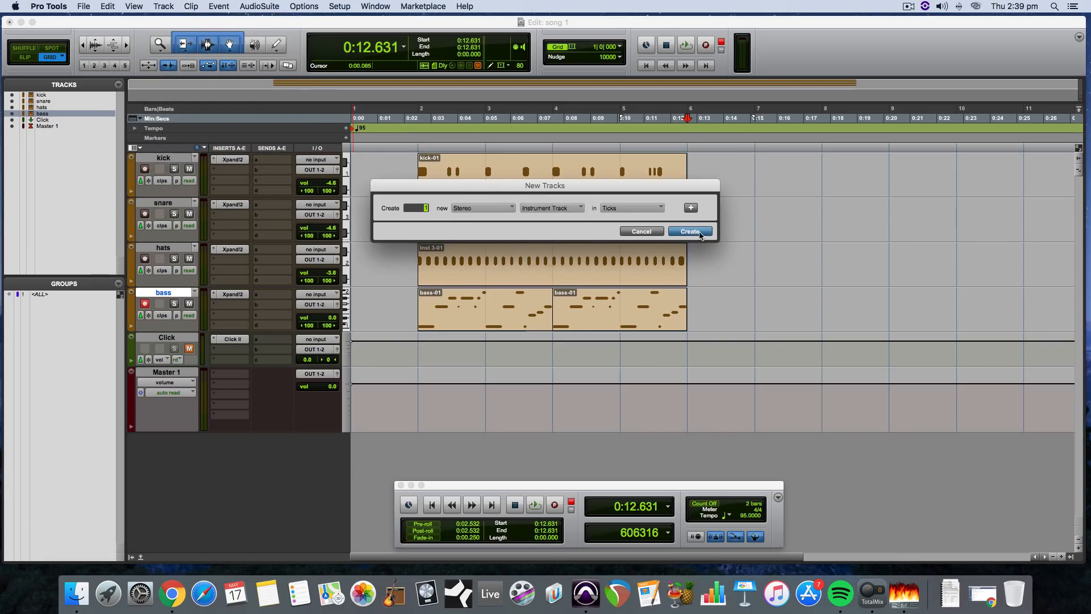
left_click(690, 232)
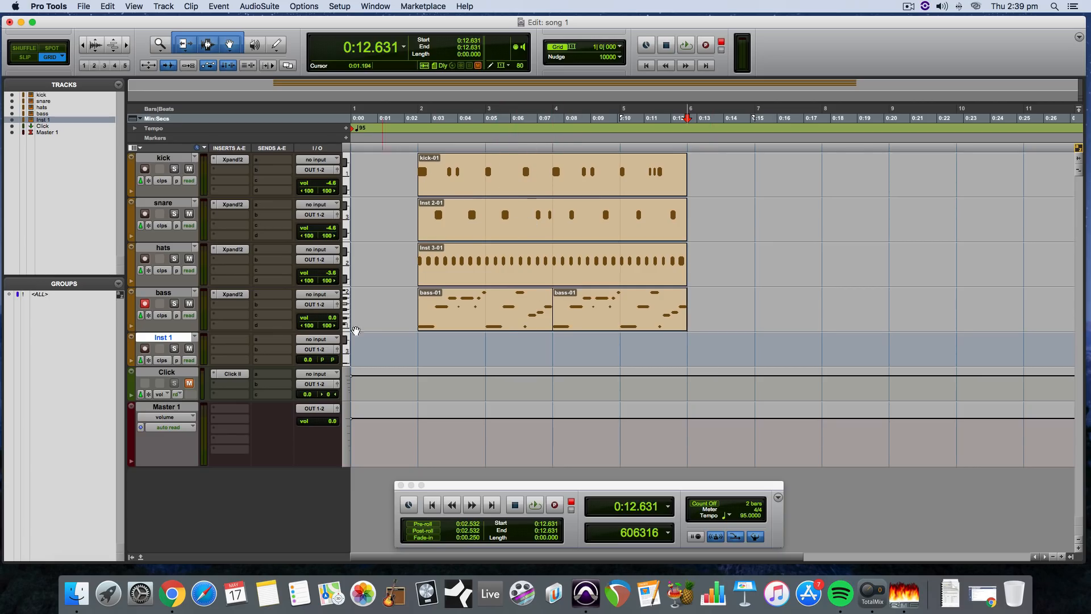
Insert the stereo Xpand!2 instrument plug-in on the Inst 1 track.
left_click(230, 340)
mouse_move(257, 364)
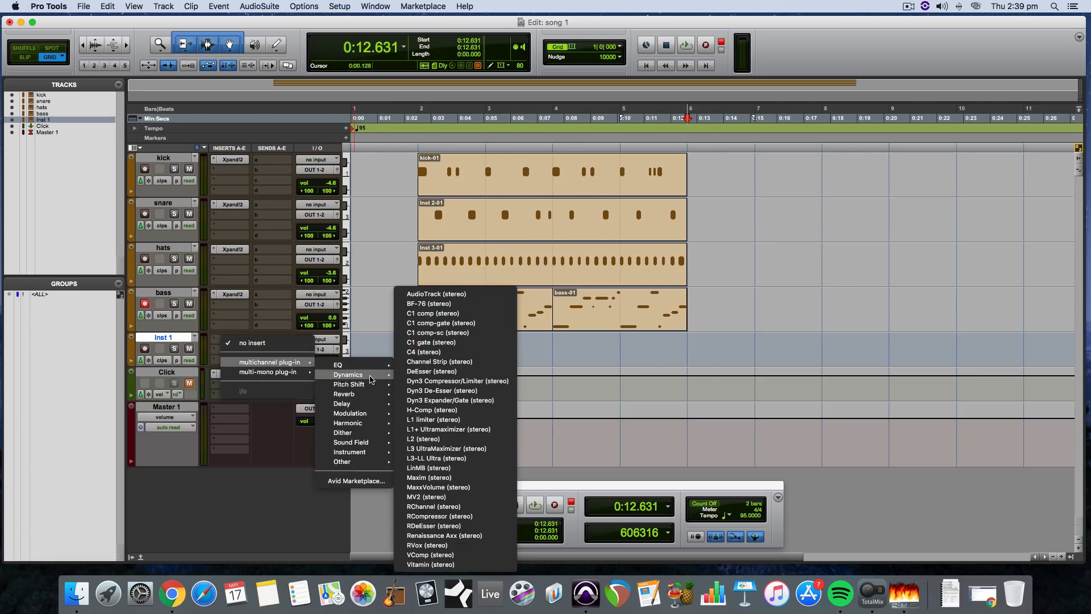
mouse_move(358, 377)
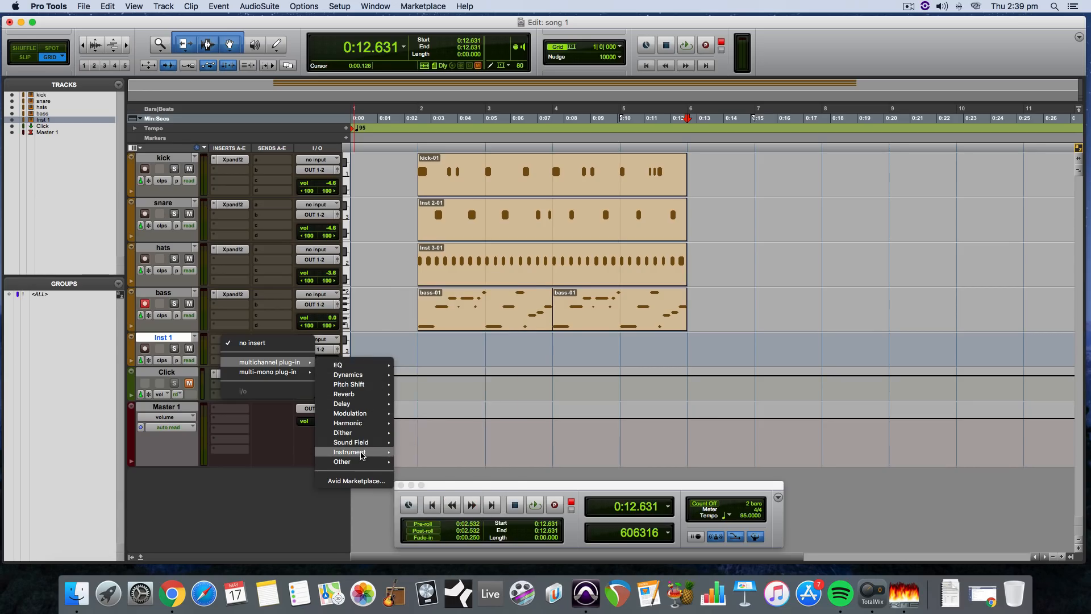
mouse_move(364, 453)
left_click(425, 522)
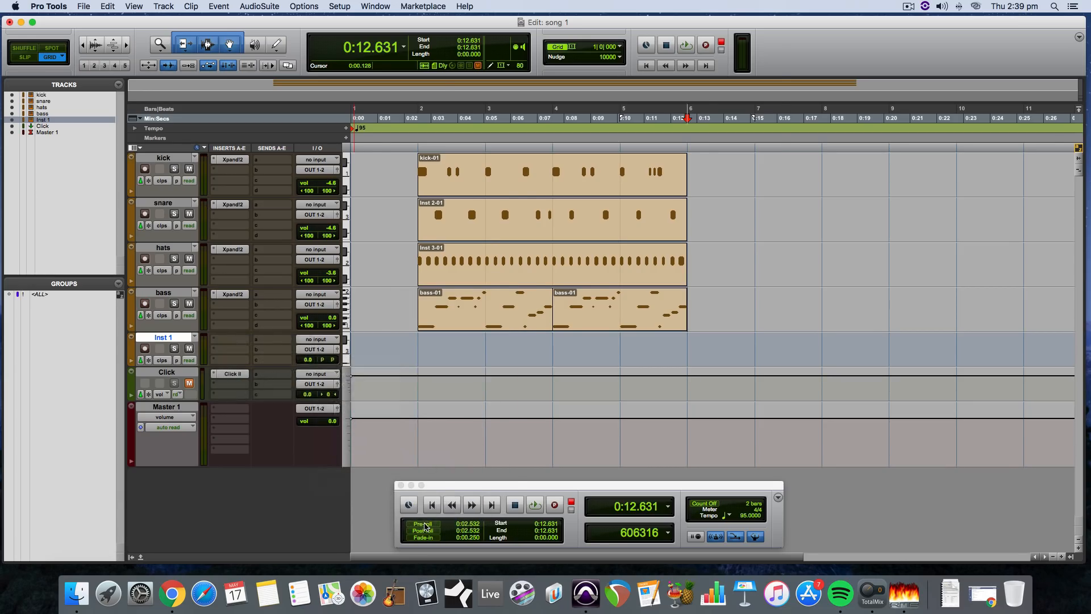
Load the Mark 2 Medium Layer+ electric piano in Xpand!2's part A and record-arm the Inst 1 track.
left_click(414, 197)
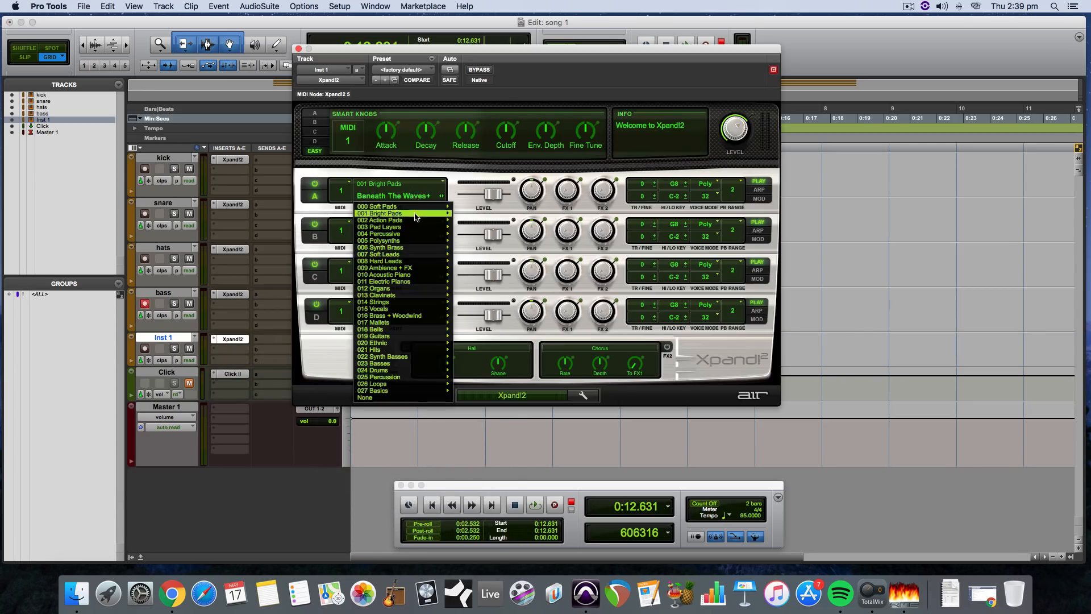
mouse_move(421, 265)
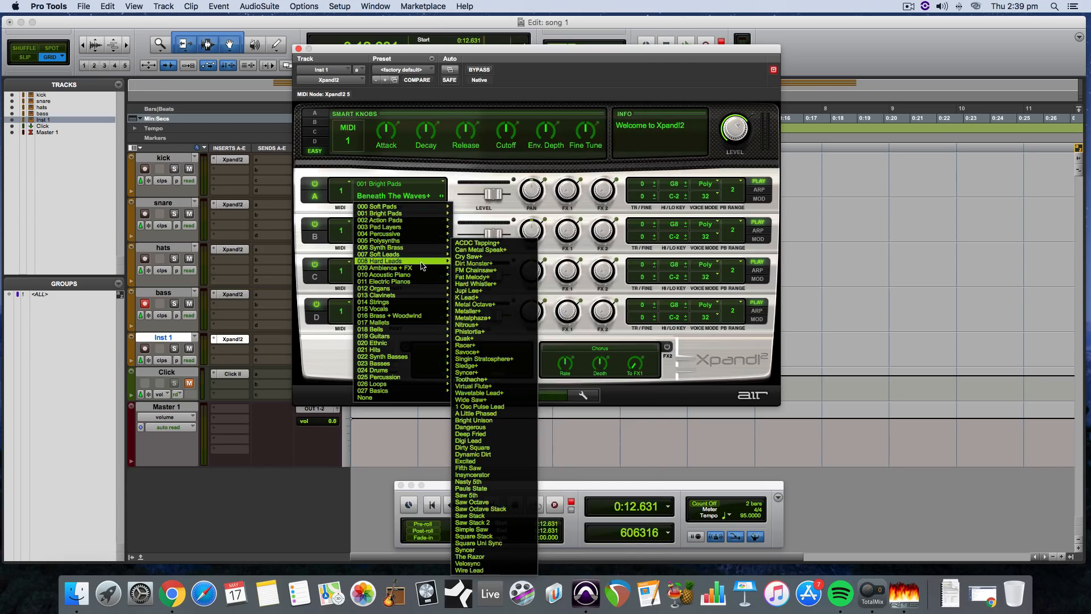
mouse_move(418, 286)
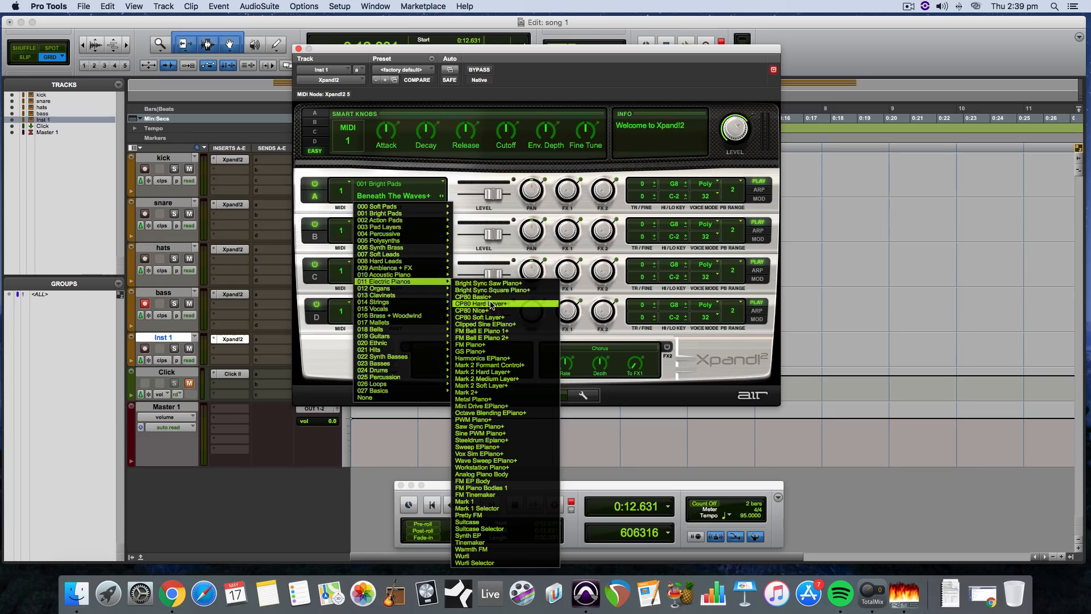
left_click(512, 378)
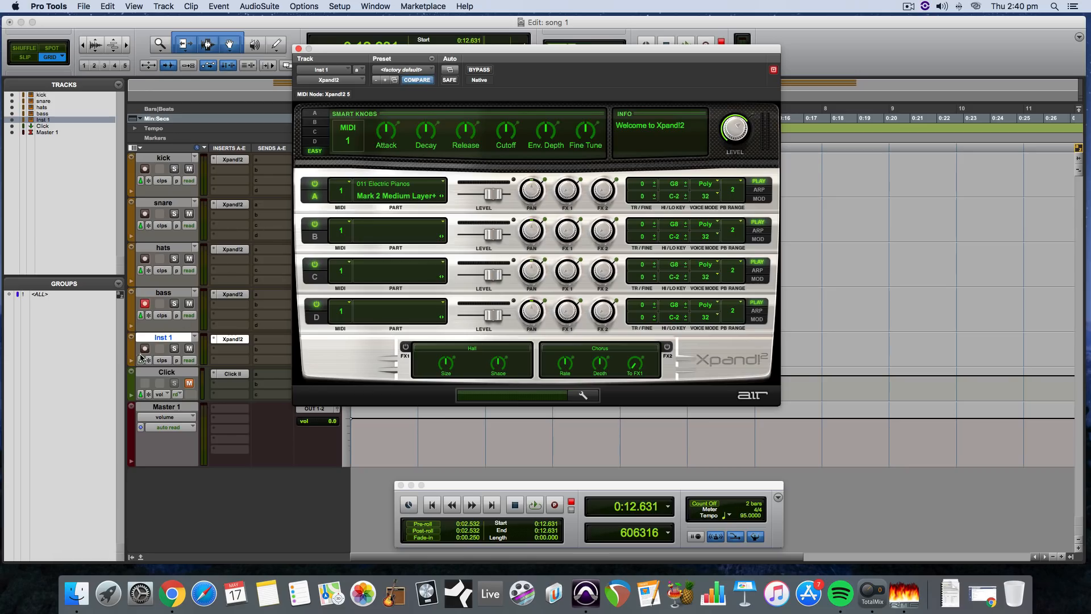
left_click(144, 349)
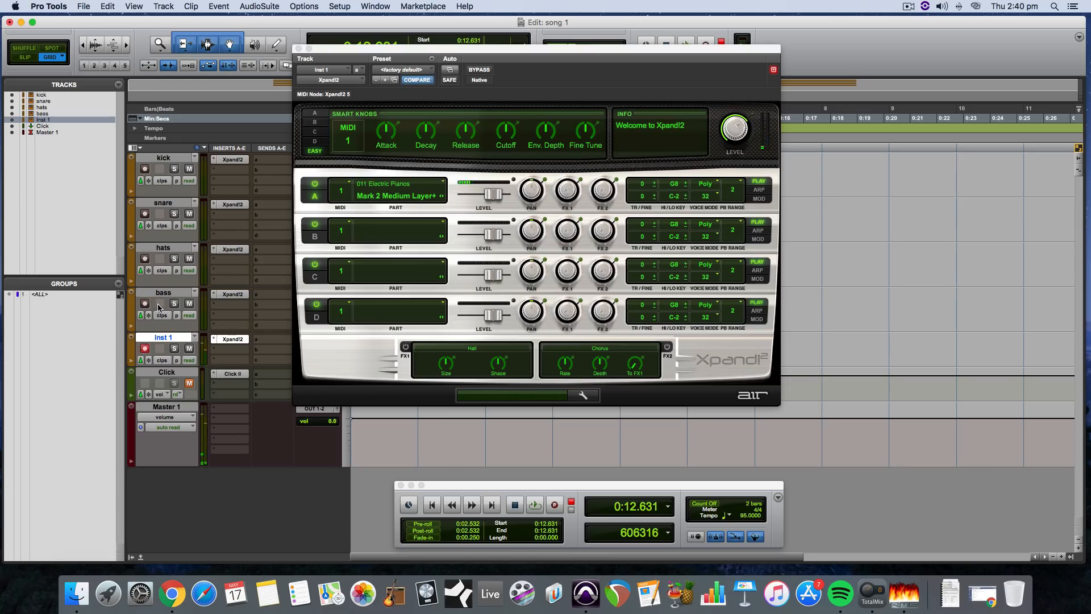
left_click(299, 49)
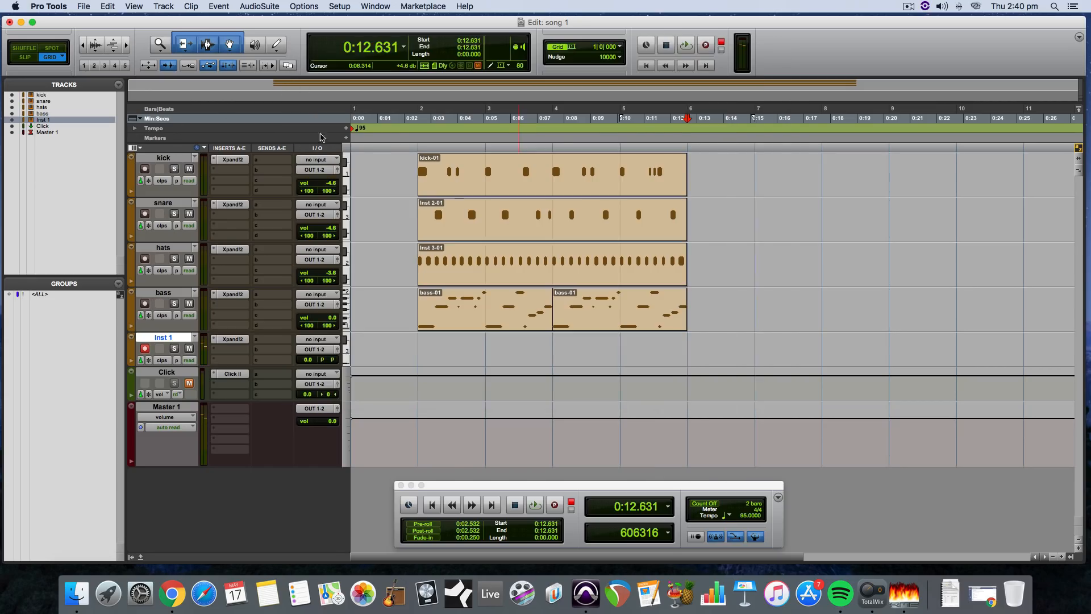
Unmute and enlarge the Click track, and drop its volume automation to silence from bar 2 onward.
key("space")
key("space")
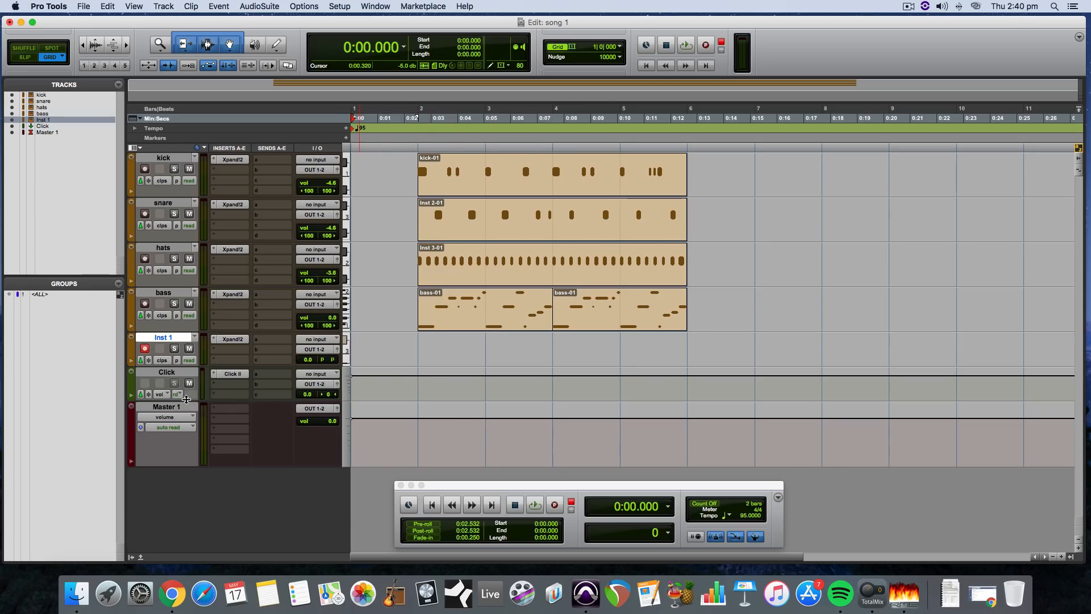
left_click_drag(186, 400, 186, 453)
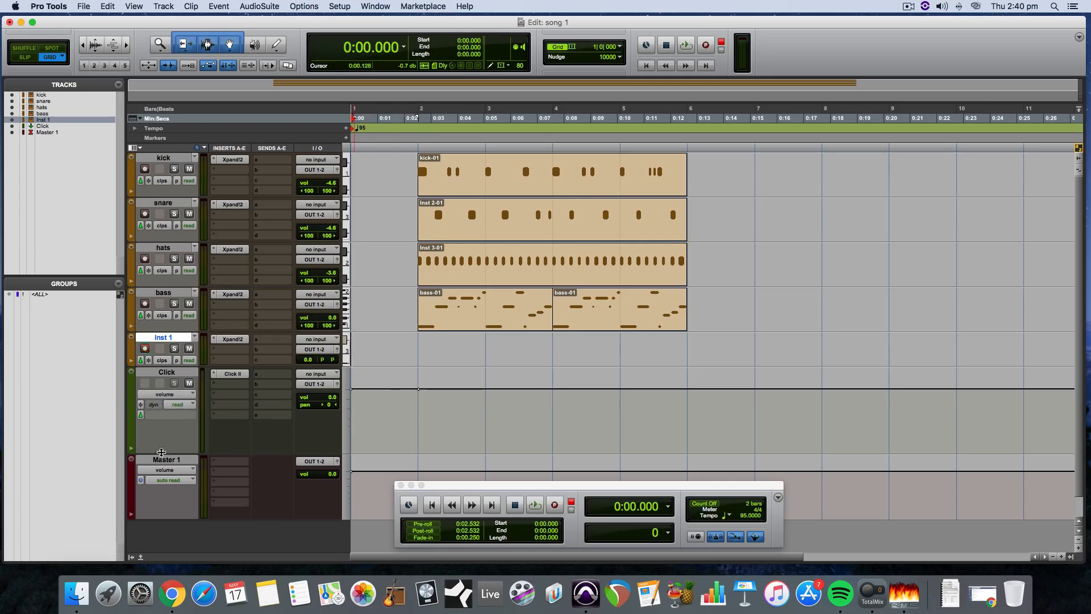
left_click_drag(161, 452, 165, 444)
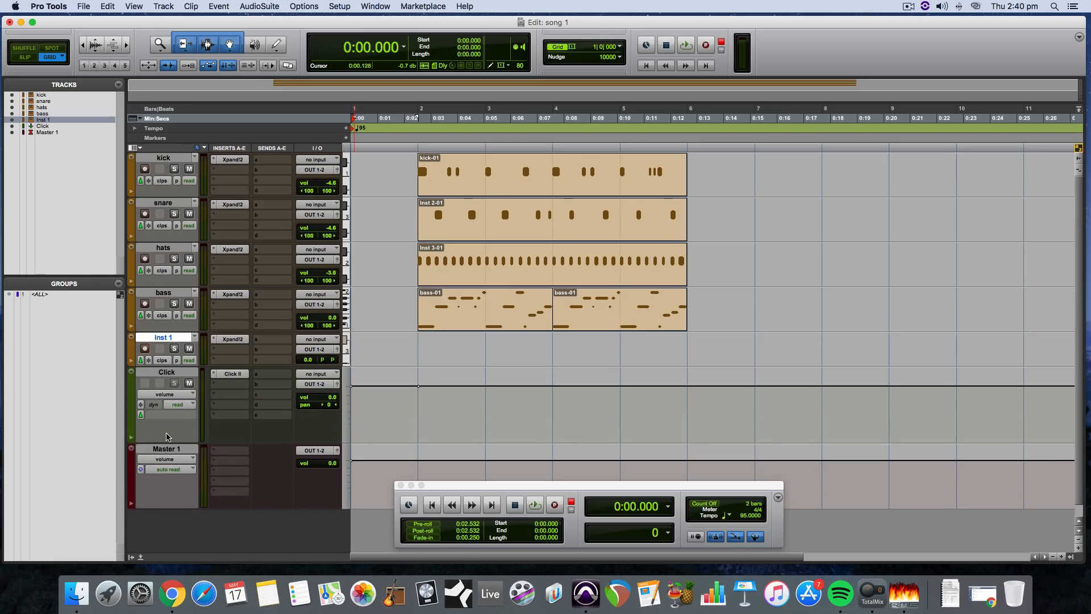
left_click(422, 390)
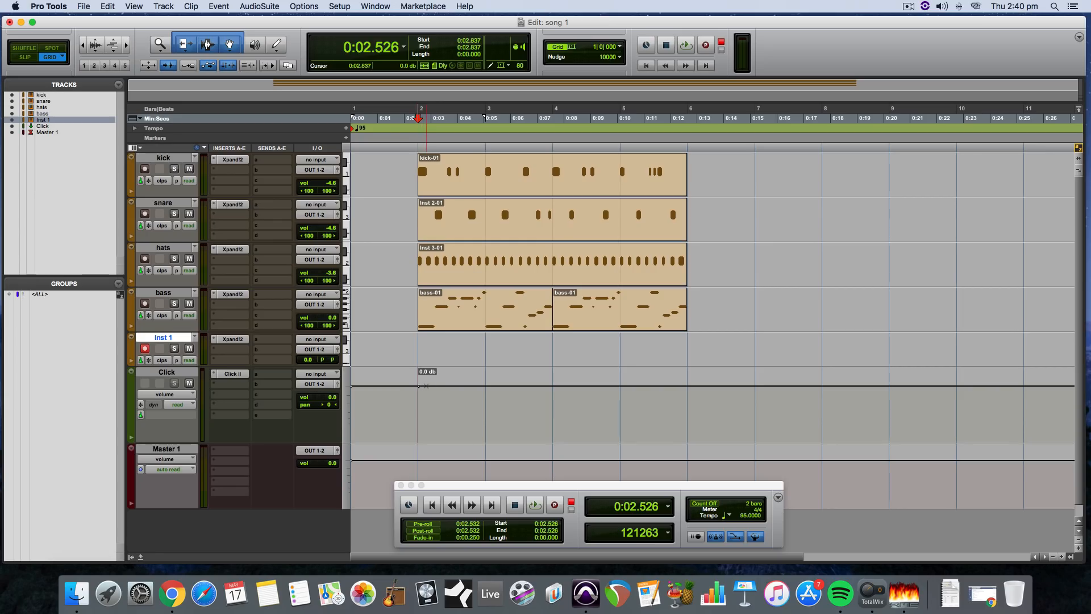
left_click_drag(426, 386, 420, 442)
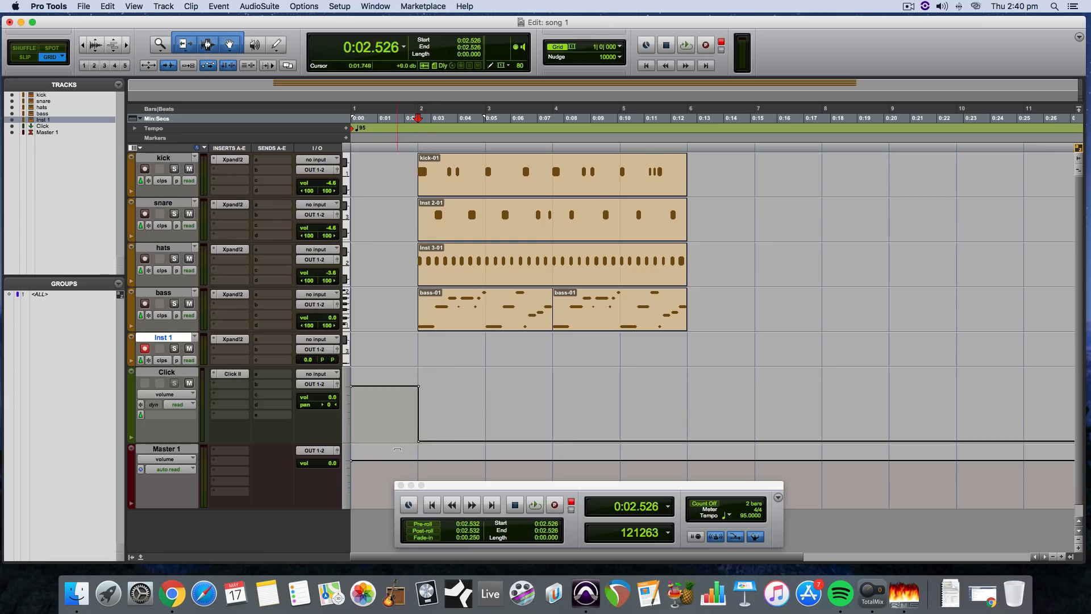
Play the session from the start to check the click's volume automation, and return to the beginning.
left_click(433, 505)
key("space")
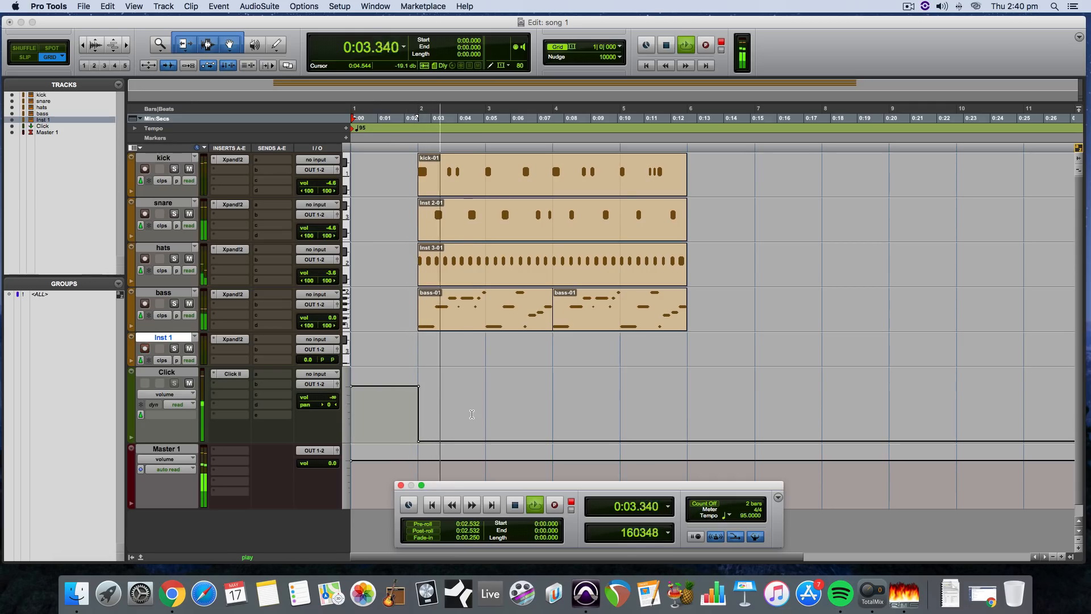
left_click(434, 506)
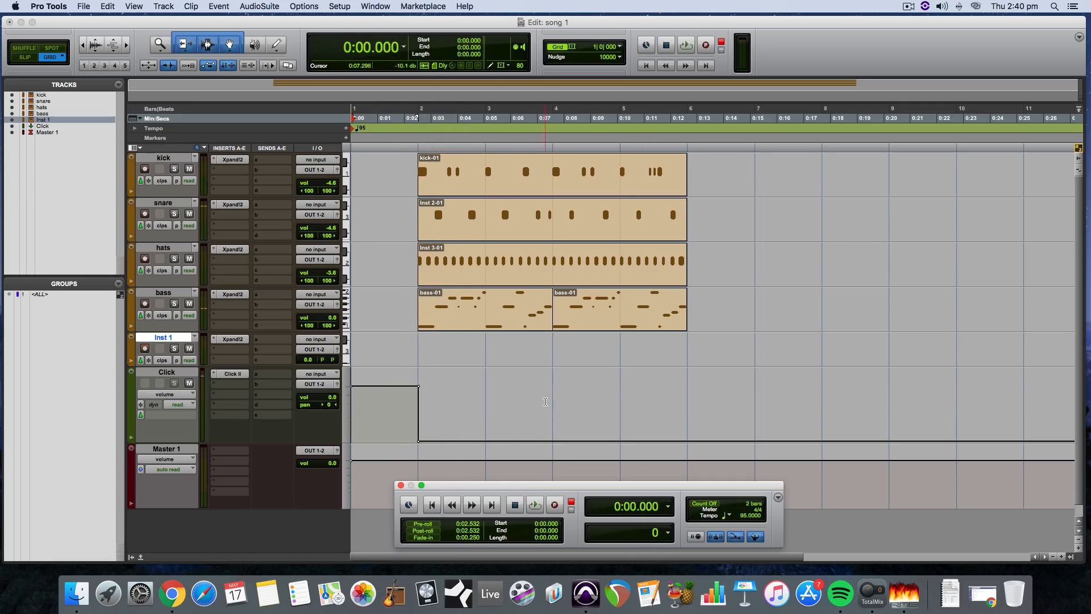
left_click(384, 341)
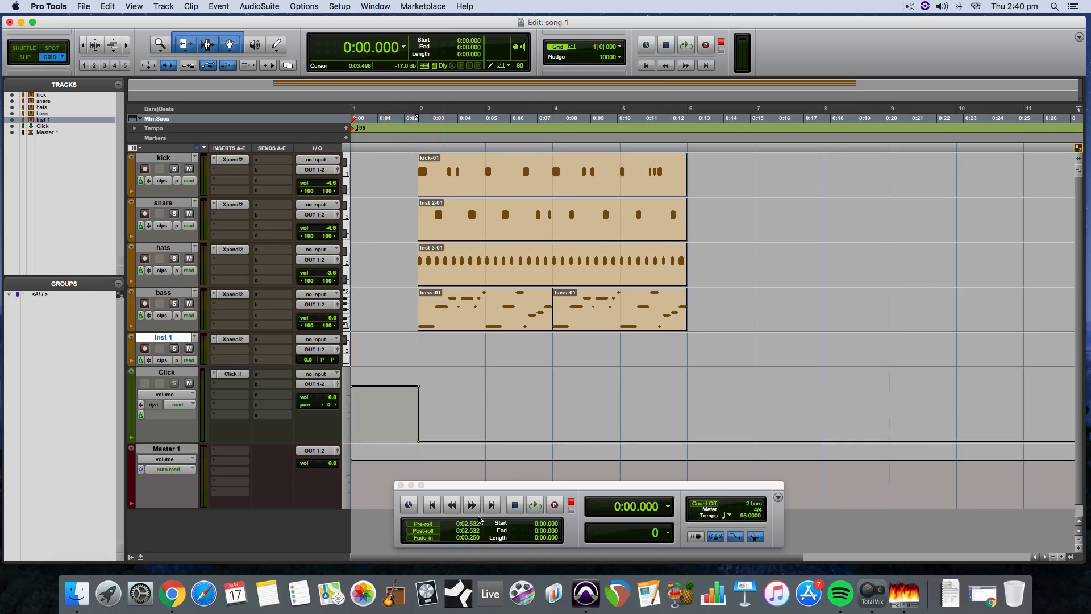
left_click(432, 506)
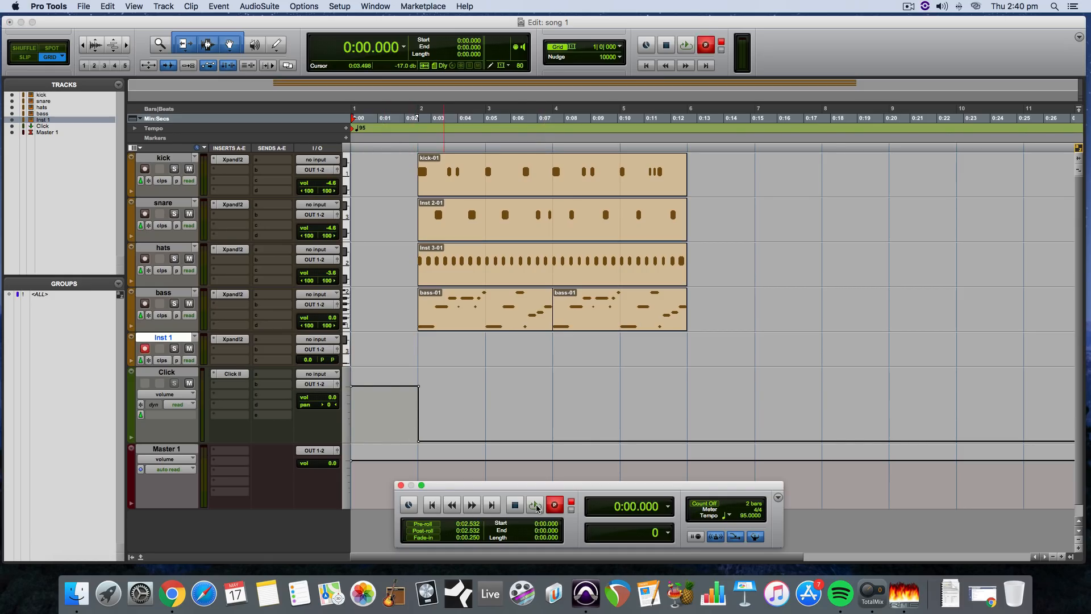
left_click(535, 506)
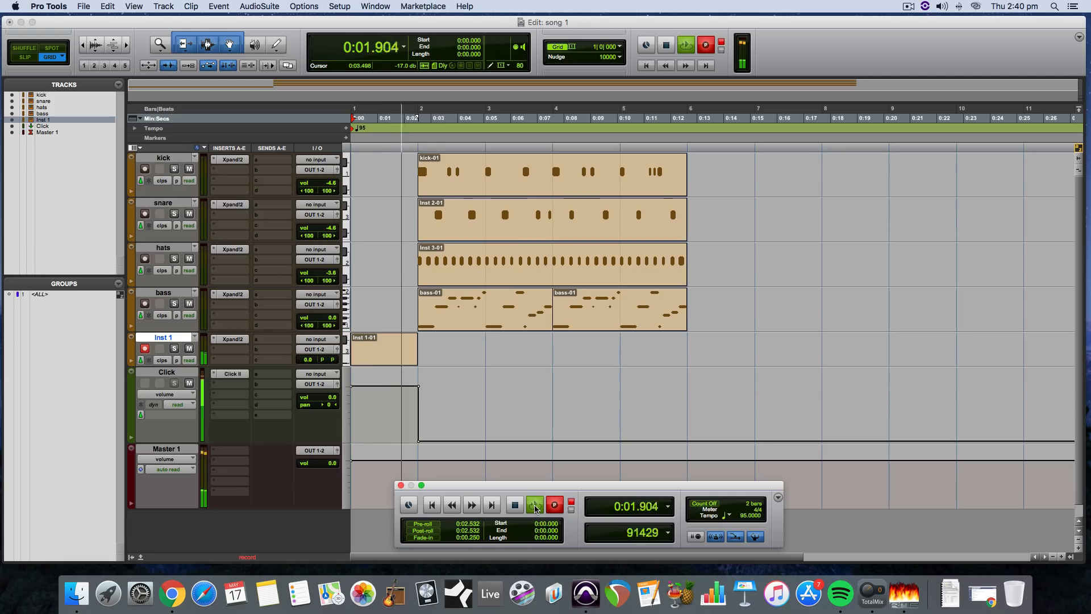
left_click(535, 505)
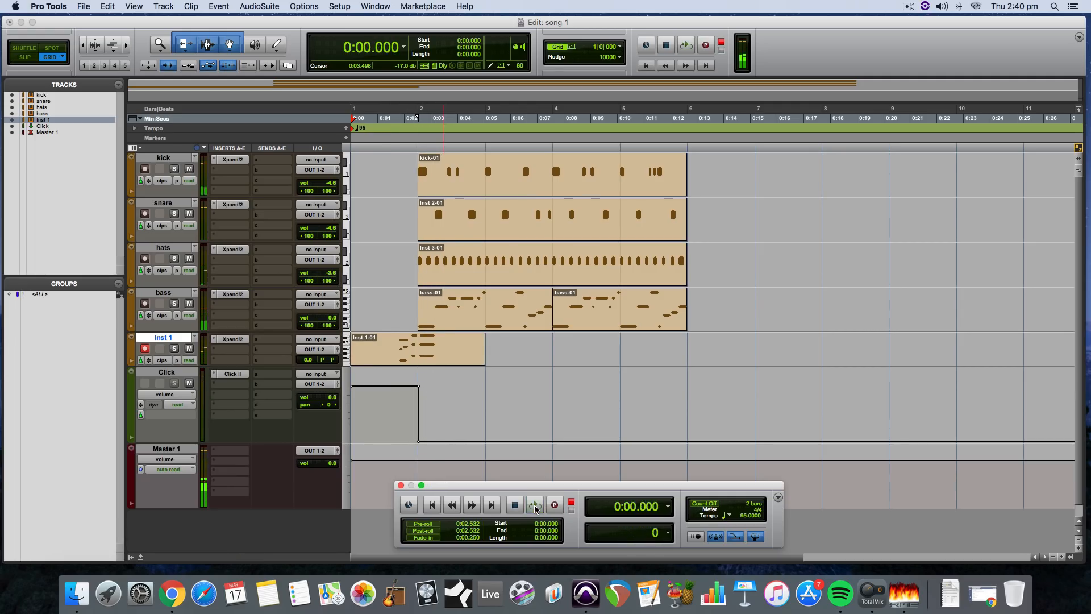
left_click(438, 359)
key("Delete")
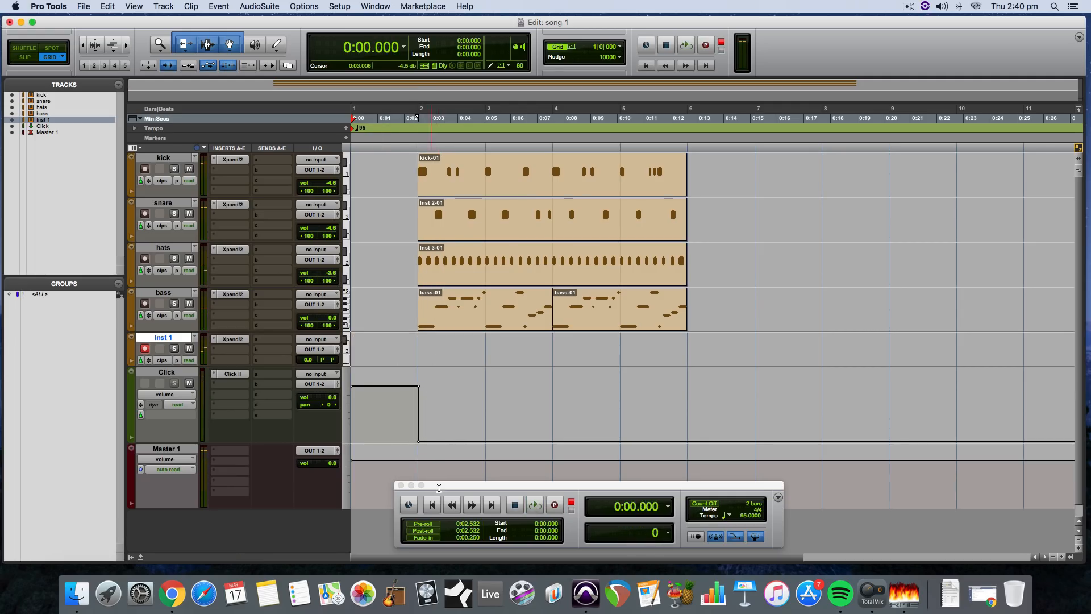
Record an electric piano take on the Inst 1 track from the session start to just past bar 6.
left_click(557, 506)
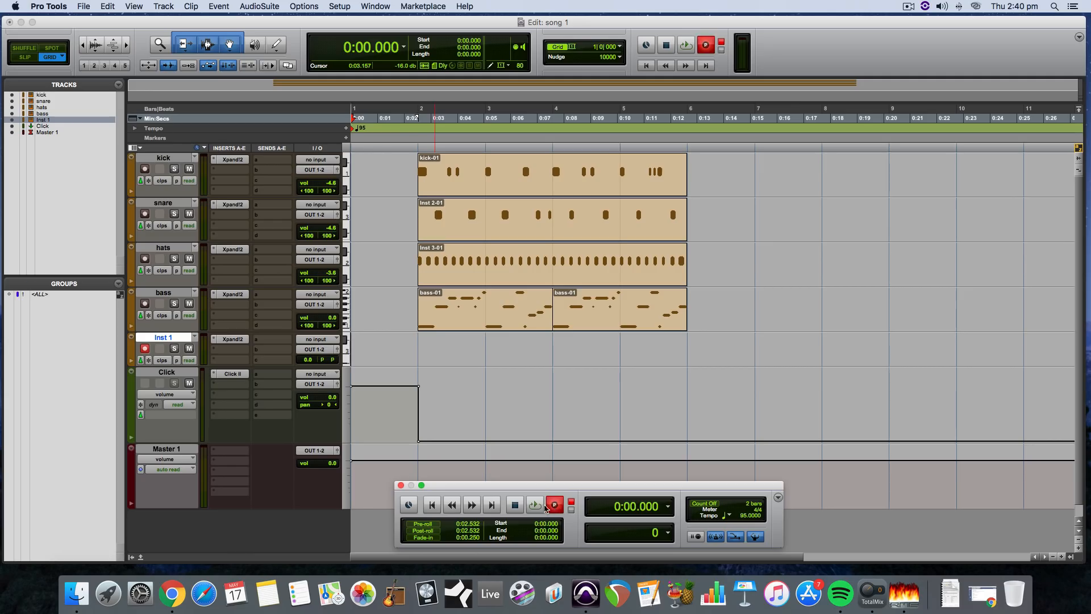
left_click(542, 505)
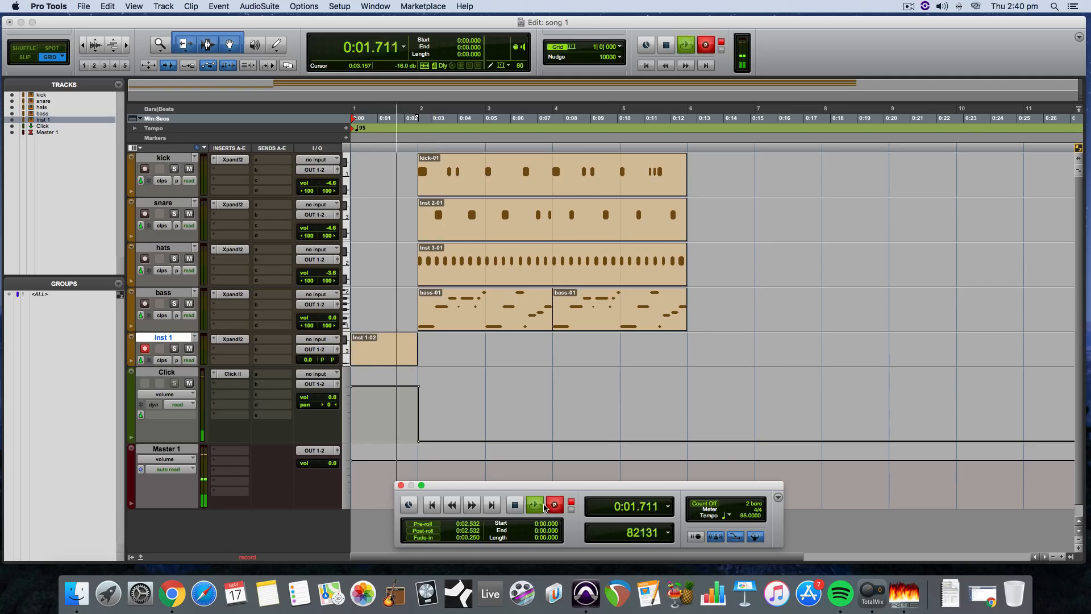
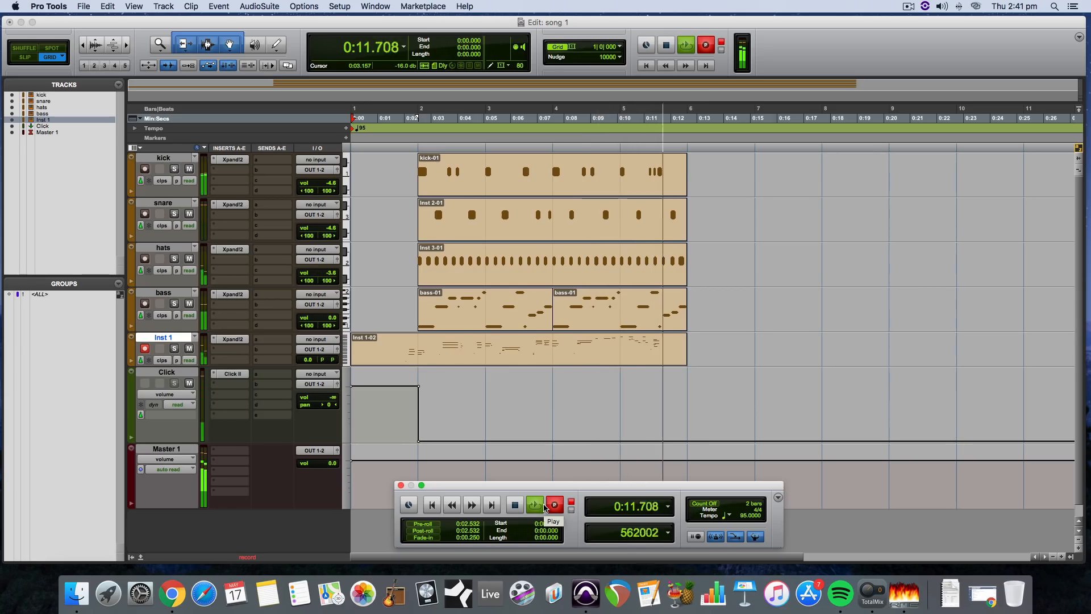
key("space")
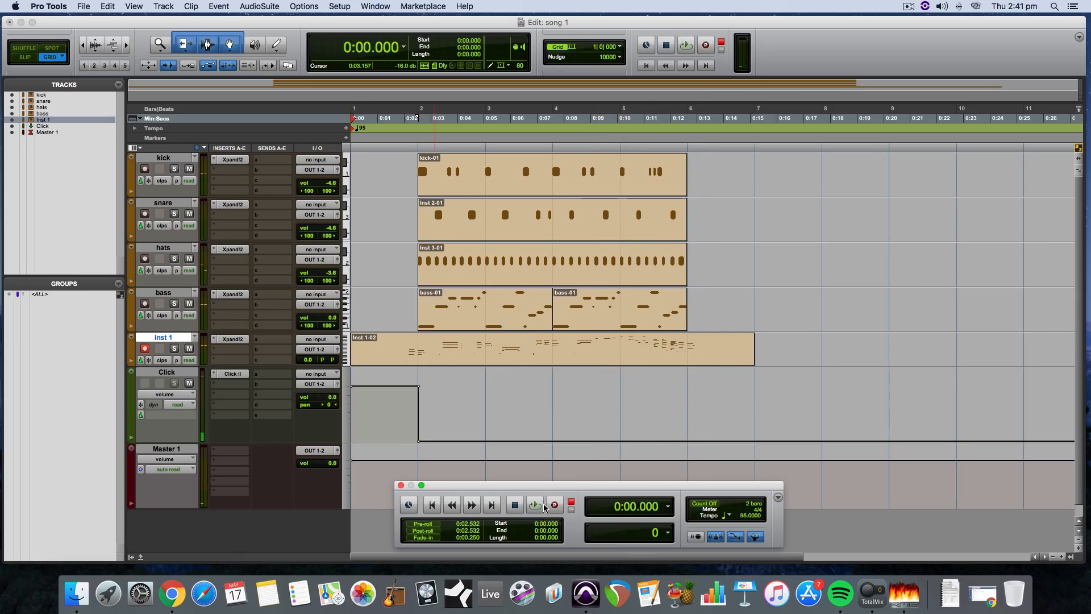
Play back the recorded electric piano take with the drums and bass from the session start.
mouse_move(355, 347)
left_mouse_down()
mouse_move(417, 351)
mouse_move(369, 344)
left_mouse_up()
key("space")
left_click(395, 343)
key("space")
key("space")
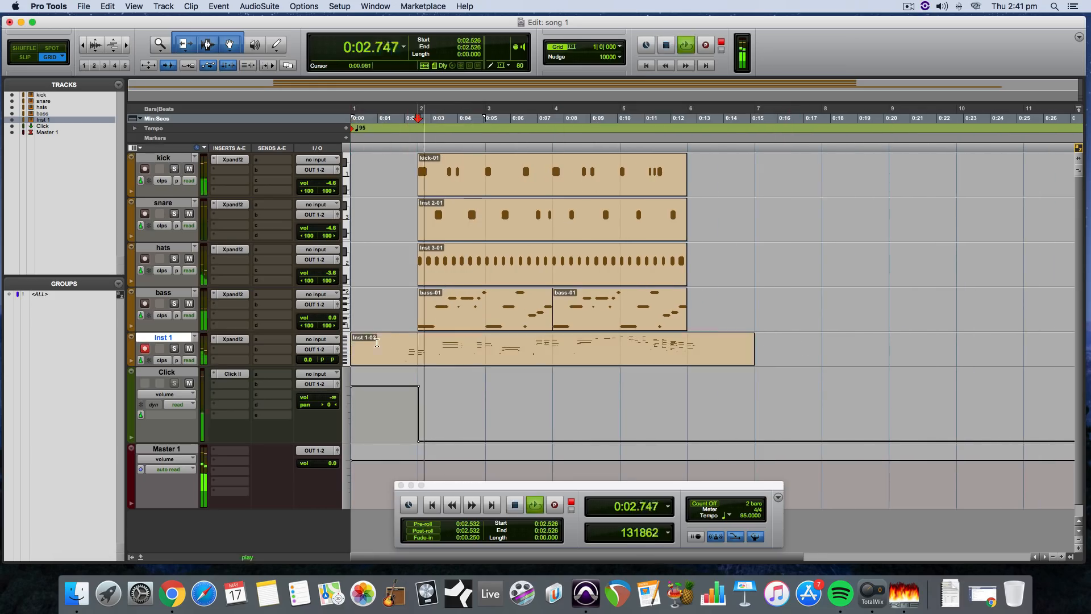
key("space")
key("Return")
key("space")
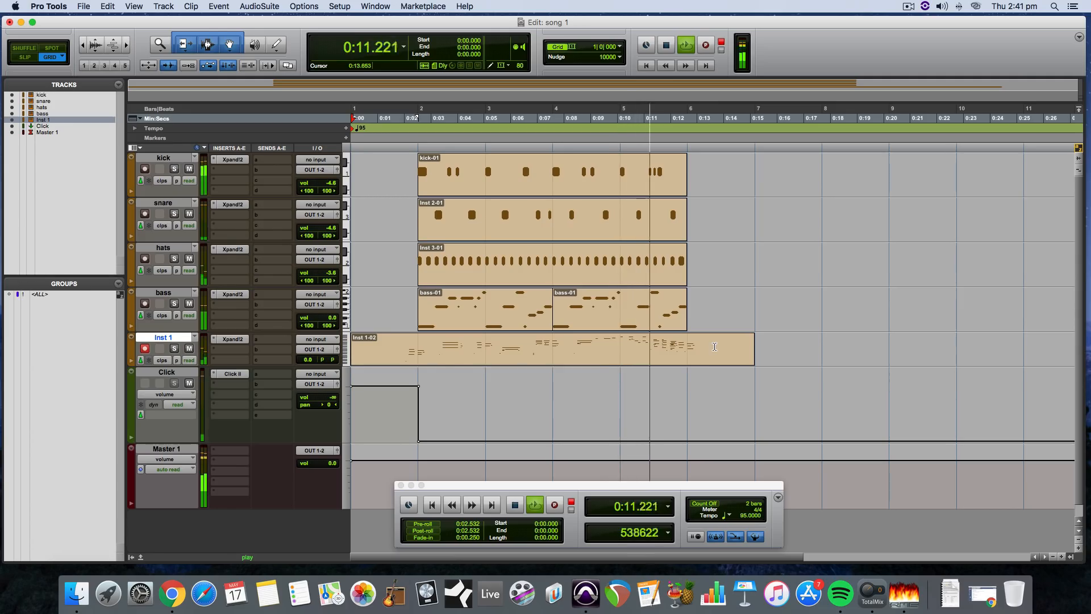
key("space")
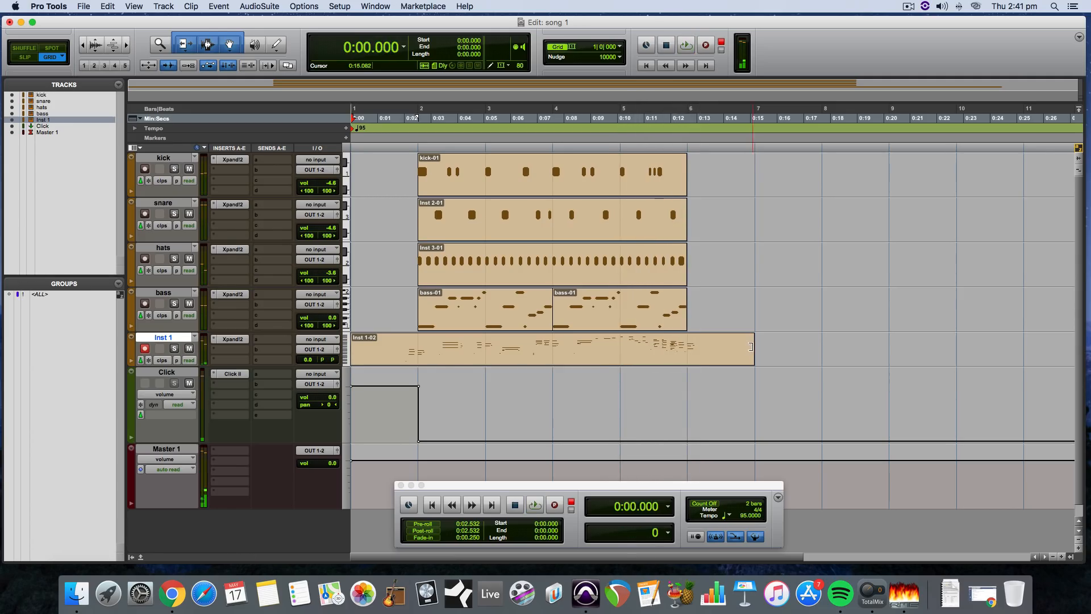
Trim the end of the Inst 1 clip back to bar 6 and open the clip in the MIDI editor.
left_click_drag(751, 346, 682, 366)
left_click(671, 347)
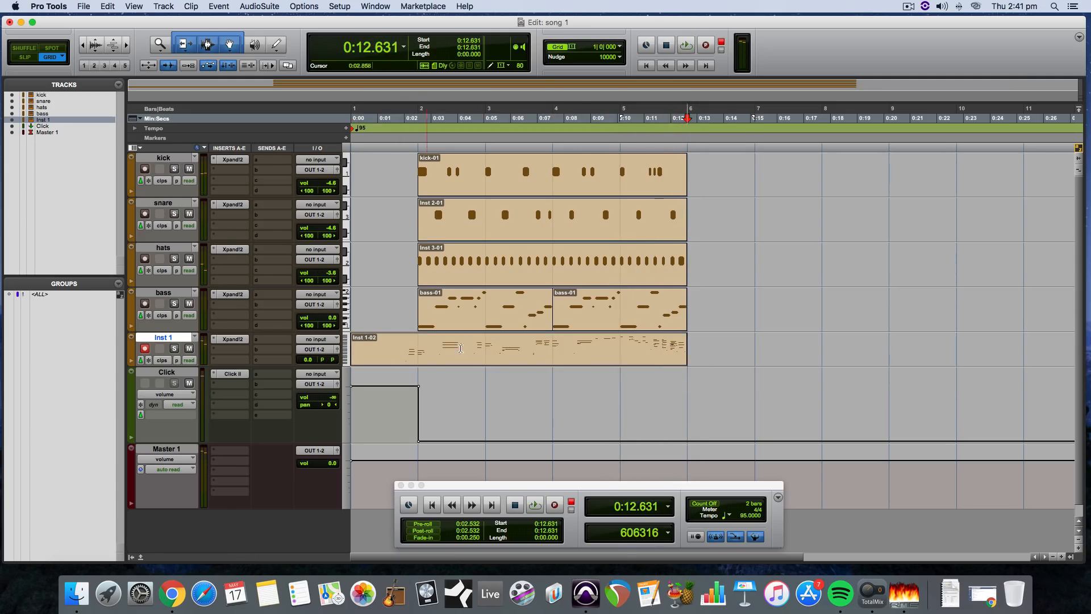
double_click(669, 354)
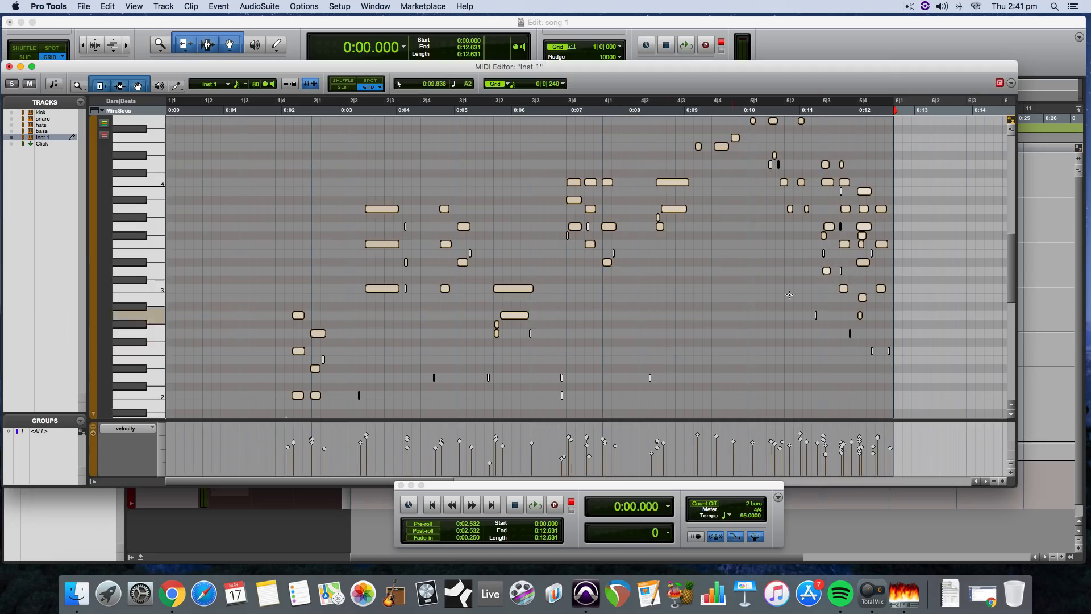
Audition the Inst 1 notes in the second half of bar 5 from several starting points.
left_click(817, 211)
left_click(803, 256)
key("space")
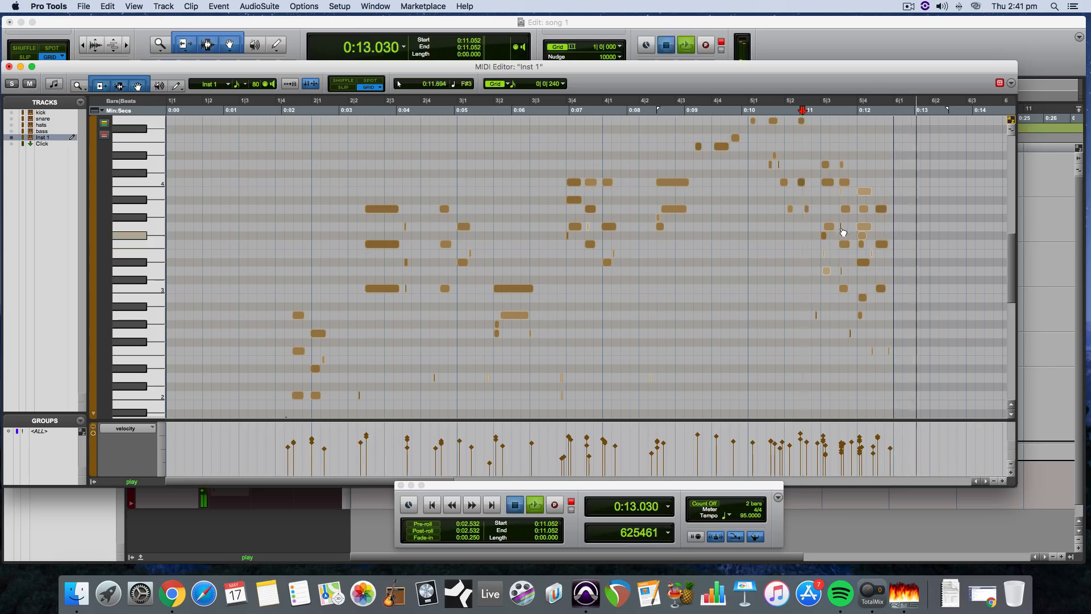
key("space")
left_click(822, 219)
key("space")
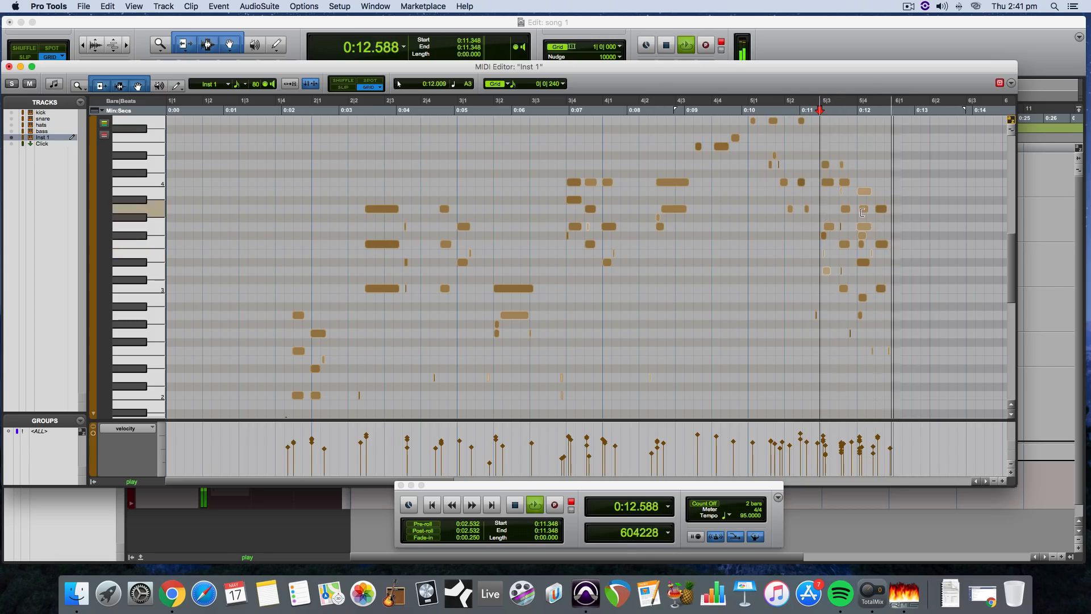
key("space")
Delete the B3 note at beat 4 of bar 5 in the Inst 1 part and replay that spot.
left_click(864, 192)
key("space")
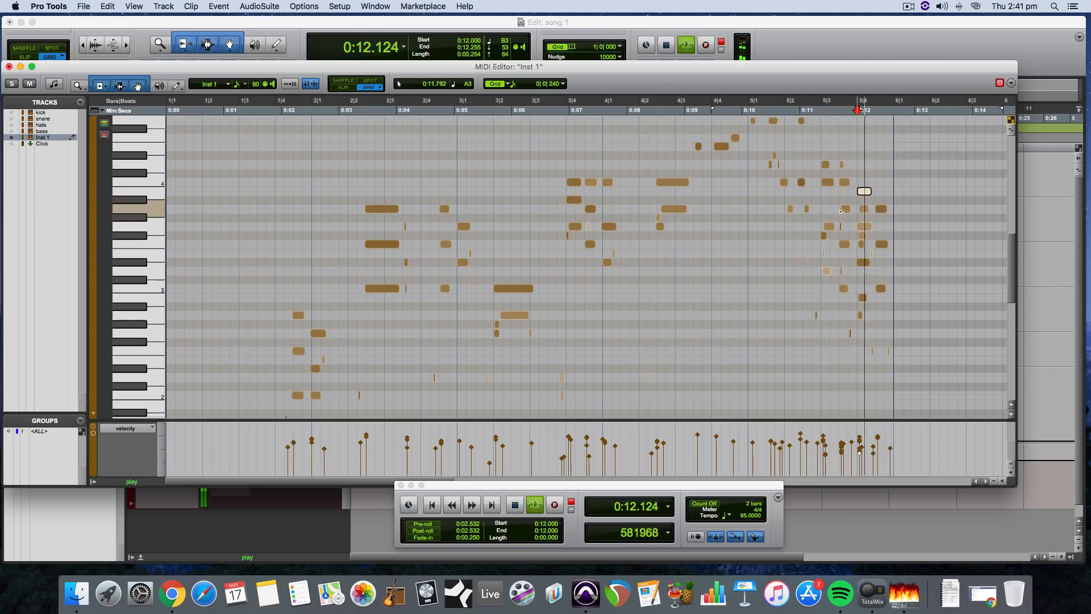
key("space")
key("Delete")
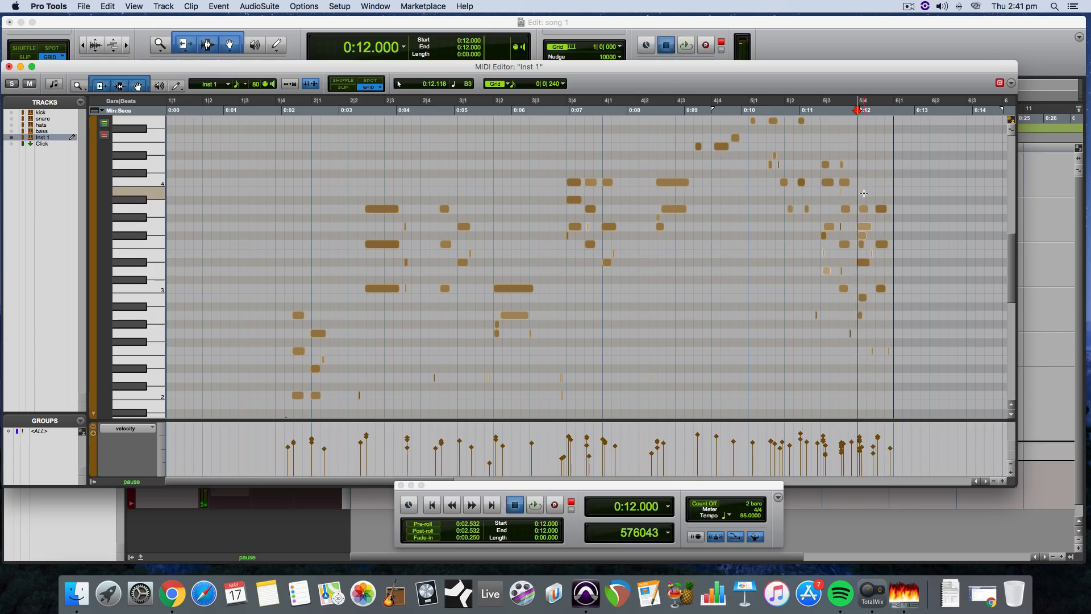
key("space")
key("space")
key("space")
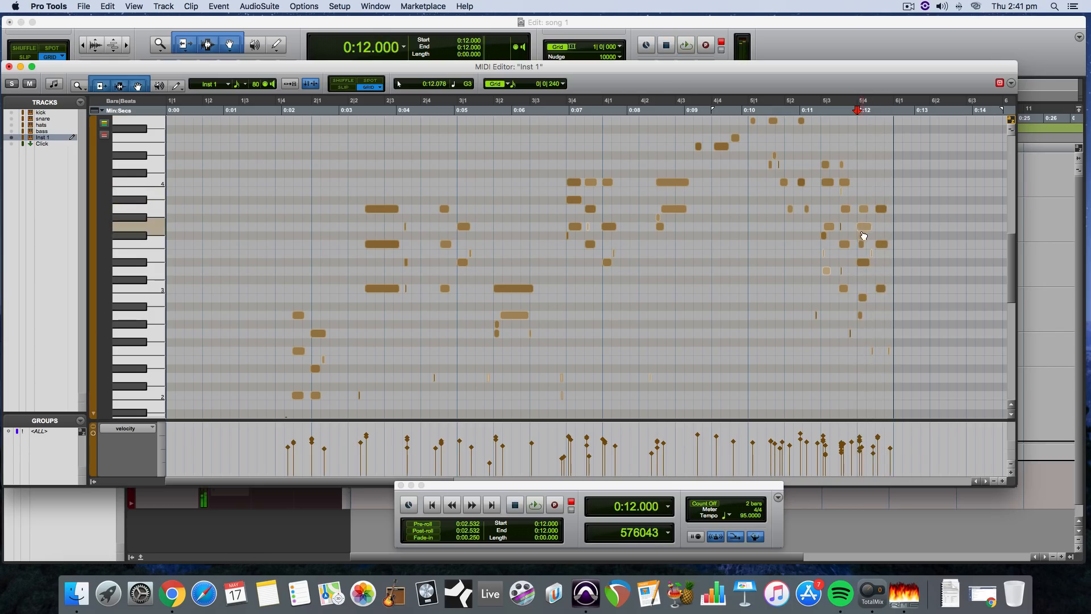
Delete the F3 note at beat 4 of bar 5 in the Inst 1 part and replay the passage from earlier in the bar.
key("Delete")
key("space")
key("space")
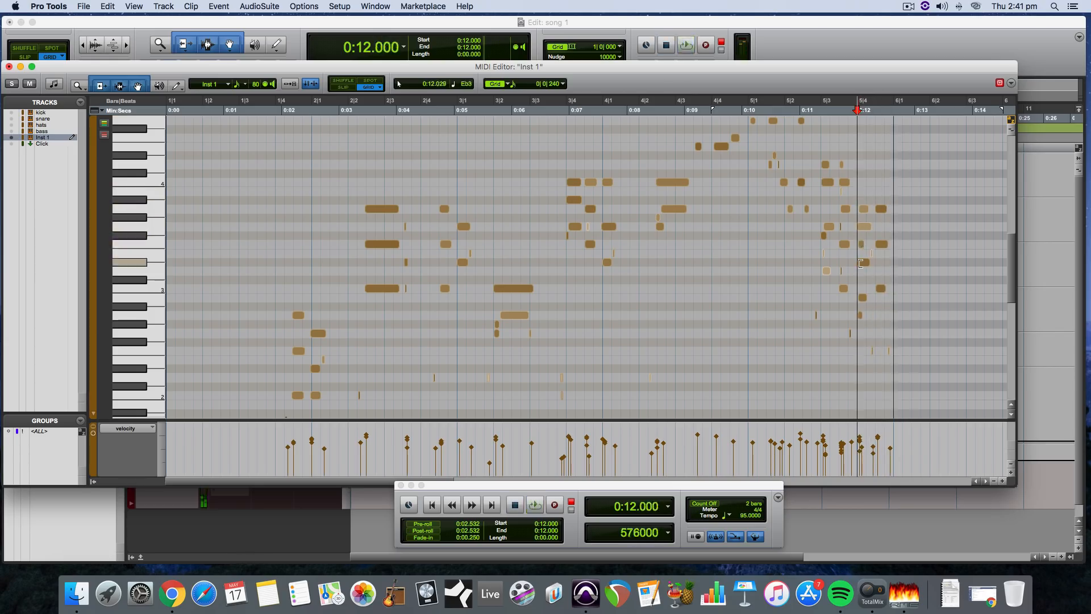
key("space")
key("space")
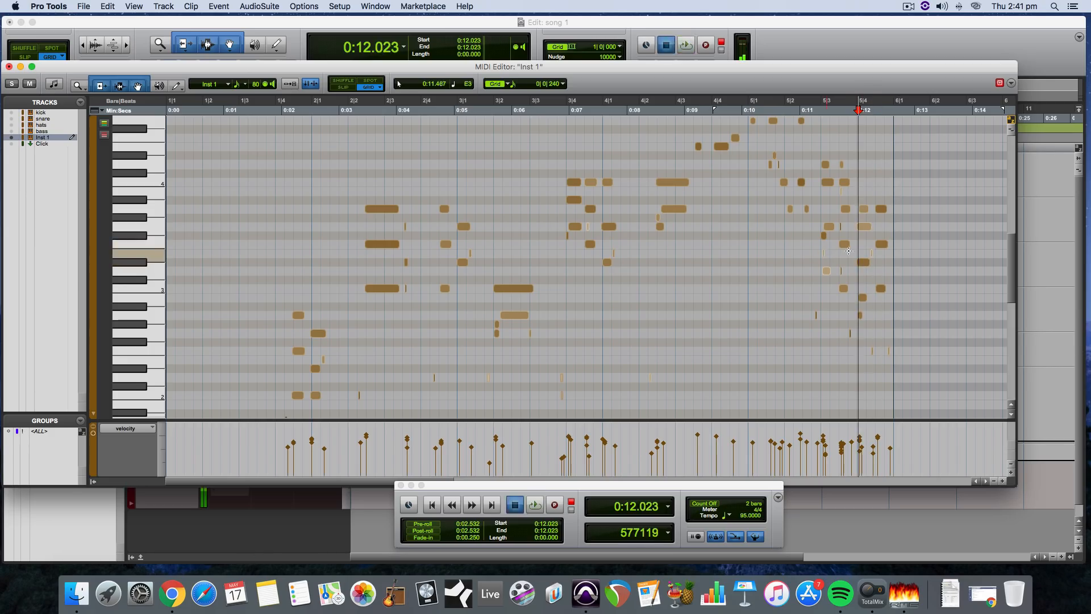
left_click(806, 248)
key("space")
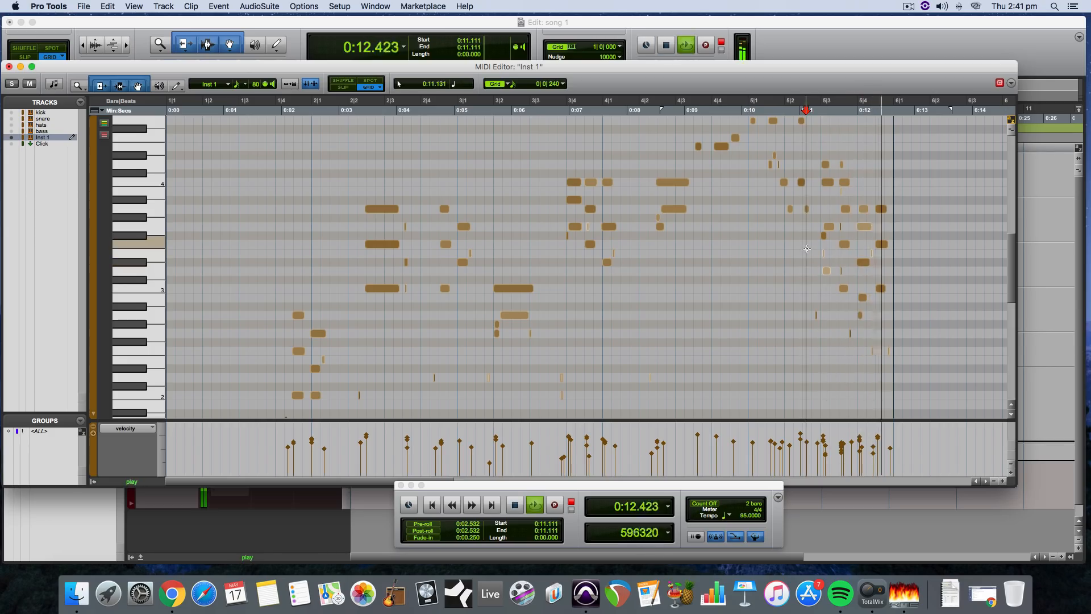
key("space")
Audition the stacked notes at beat 4 of bar 5, delete the B2 note, replay the passage and close the MIDI editor.
left_click(867, 211)
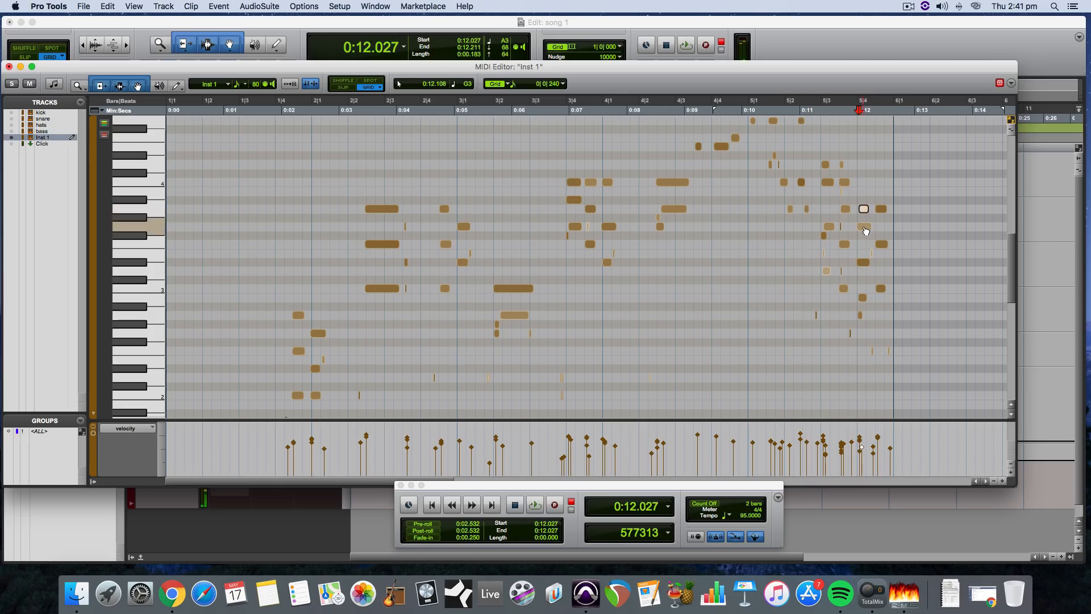
left_click(865, 229)
left_click(864, 265)
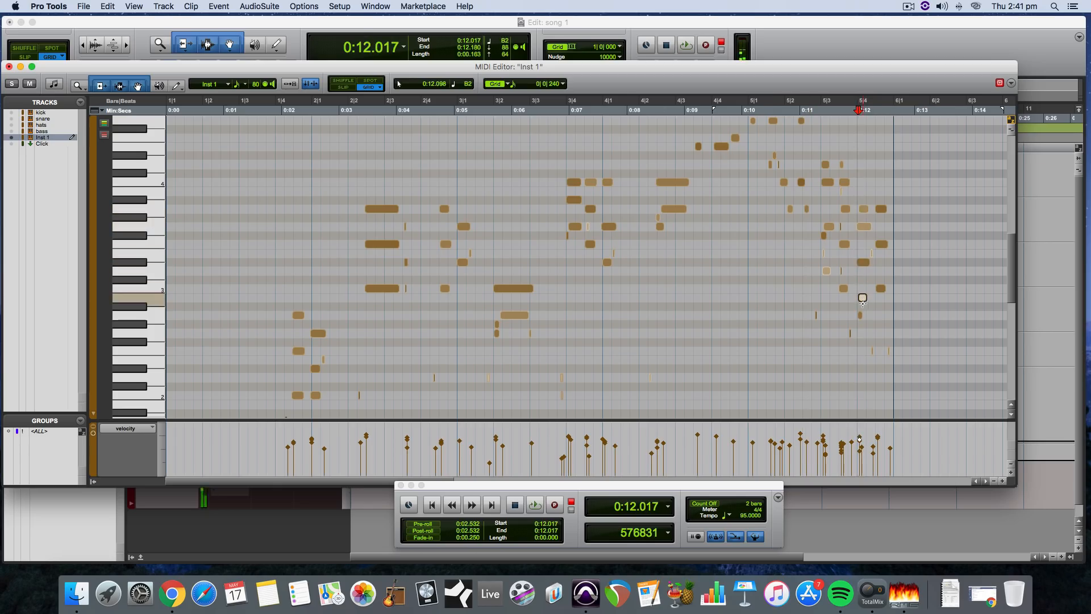
left_click(803, 297)
key("space")
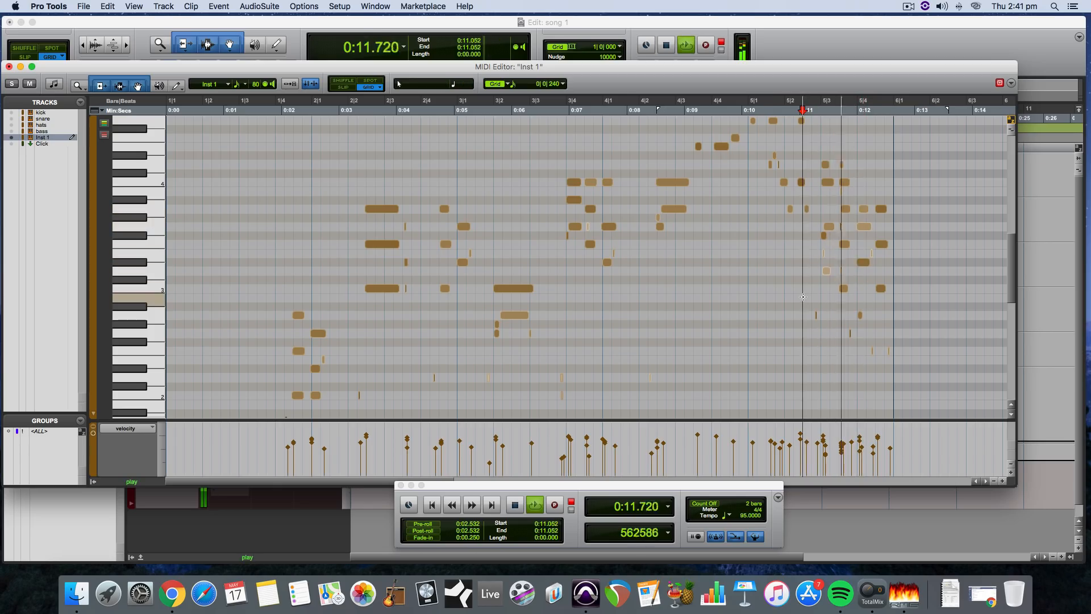
key("space")
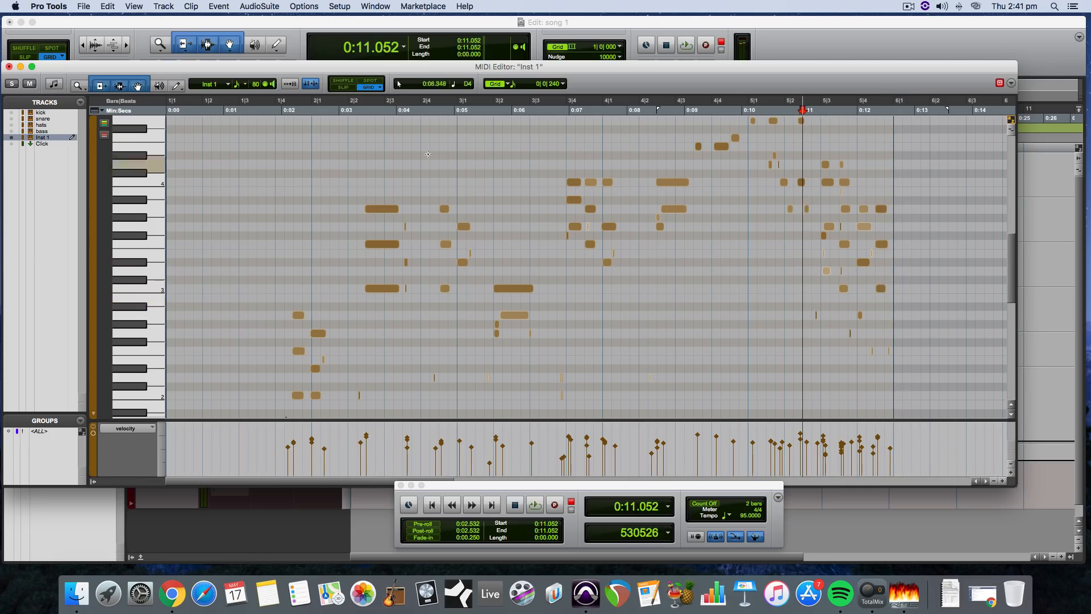
left_click(9, 67)
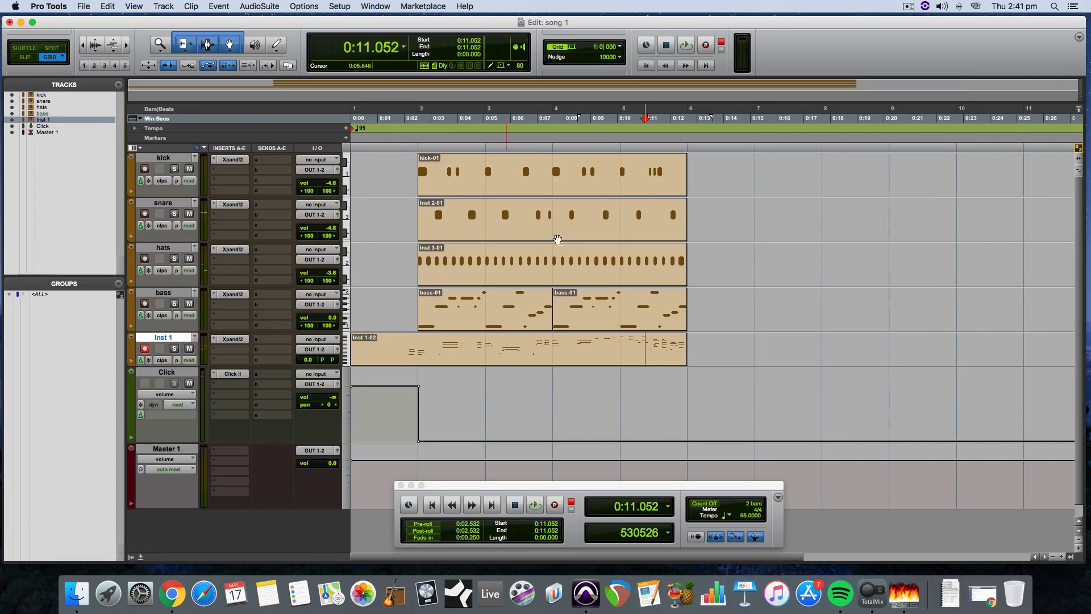
Duplicate the kick, snare and hats clips so each repeats from bar 6 to bar 10.
left_click(518, 188)
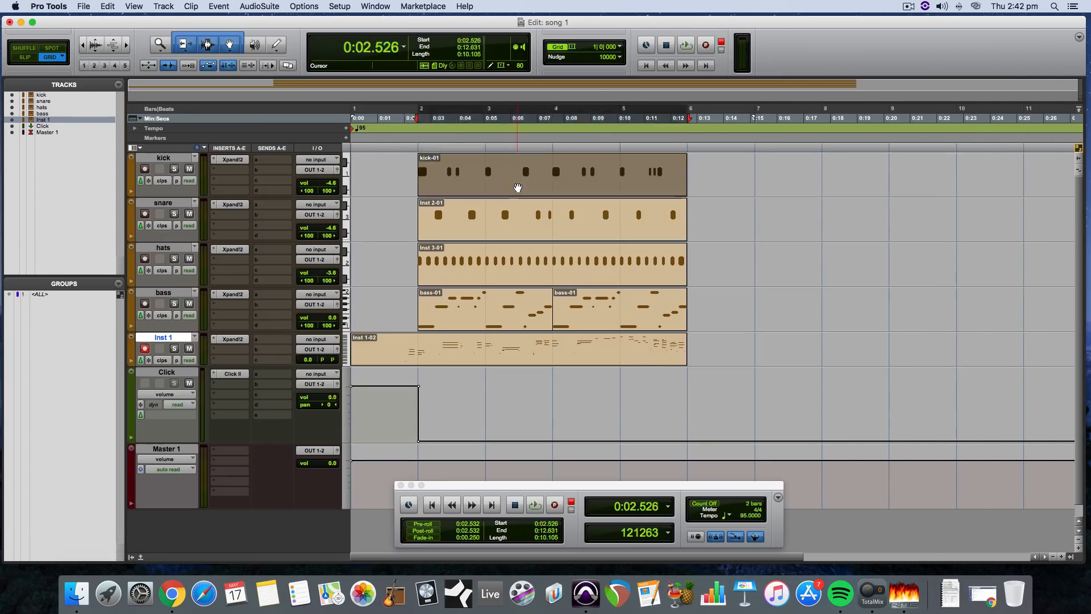
left_click(574, 229)
left_click(571, 185)
key("super+d")
left_click(574, 230)
key("super+d")
left_click(574, 250)
key("super+d")
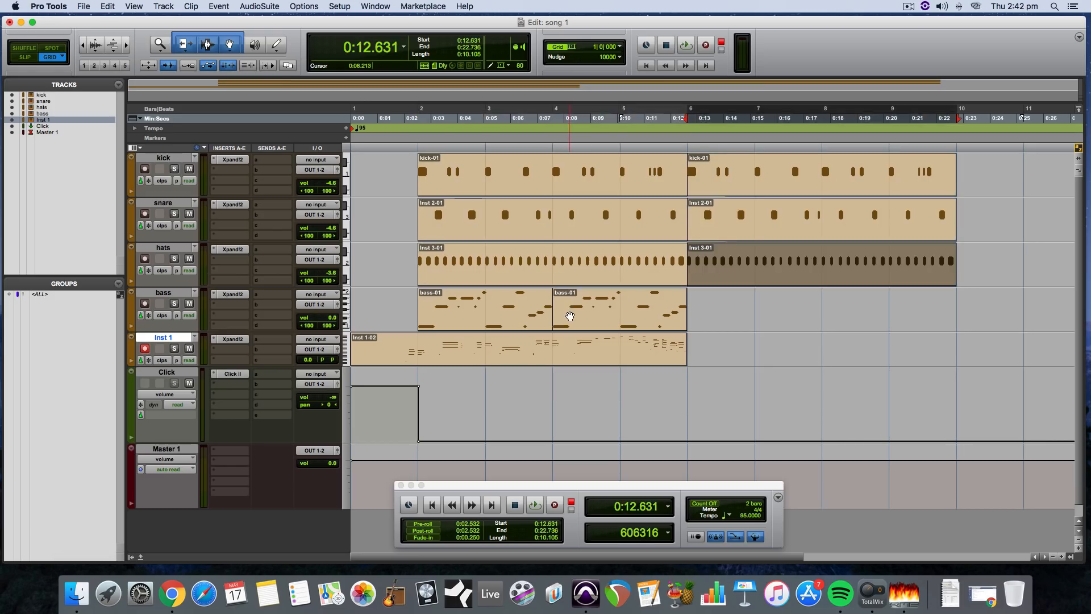
Duplicate the bass clip twice and repeat bars 2 to 6 of the Inst 1 part, filling both tracks to bar 10.
left_click(573, 305)
key("super+d")
key("super+d")
left_click_drag(421, 344, 684, 344)
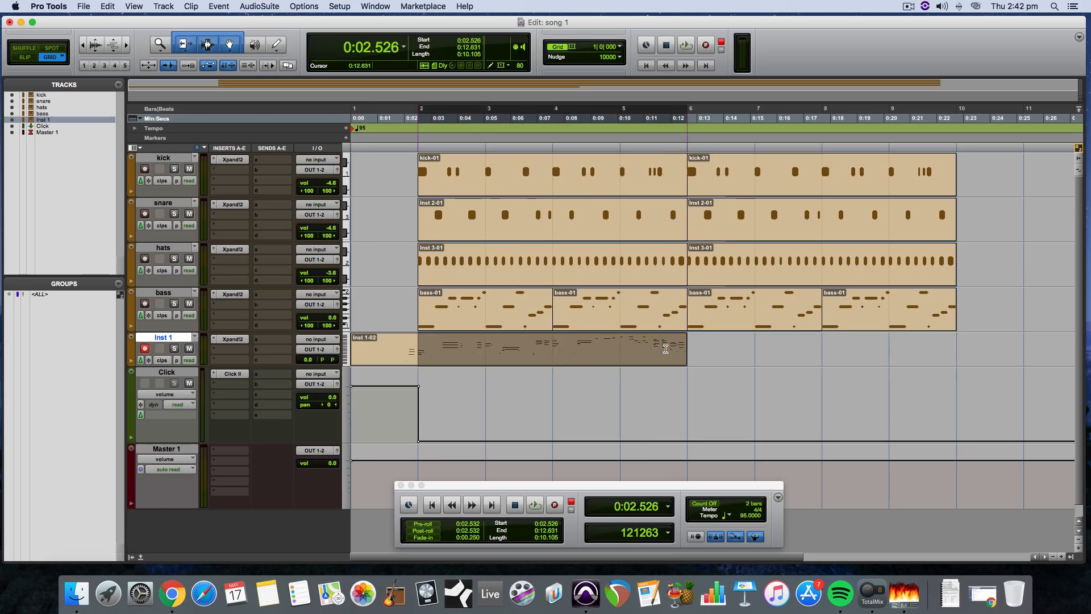
key("super+d")
Play across the bar 6 join and adjust the first Inst 1 clip's end to about 0:13.248.
left_click(652, 341)
key("space")
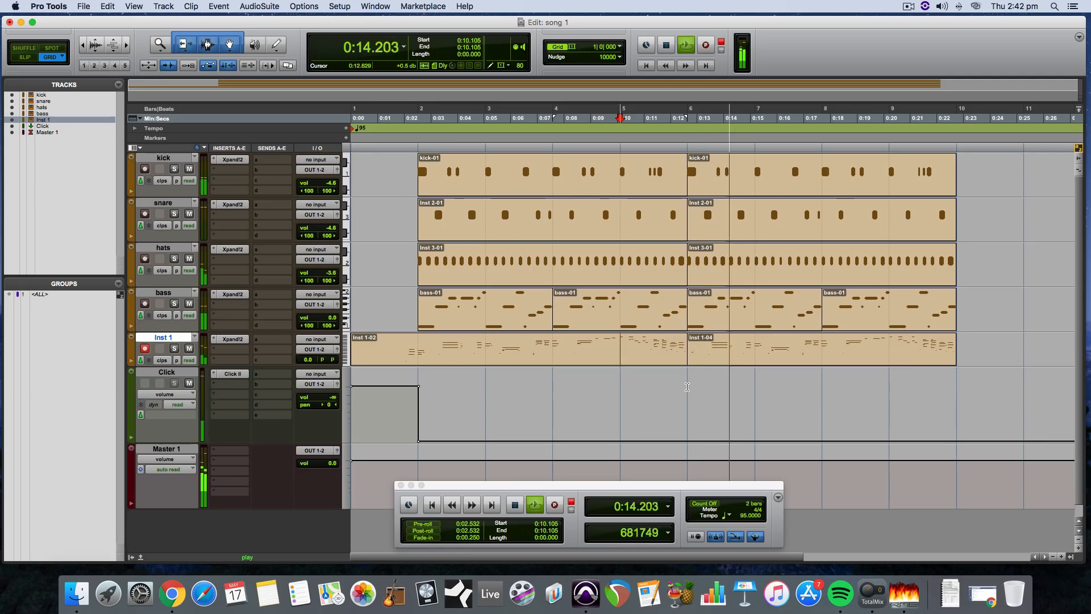
left_click(685, 351)
left_click_drag(687, 350, 707, 349)
left_click(673, 347)
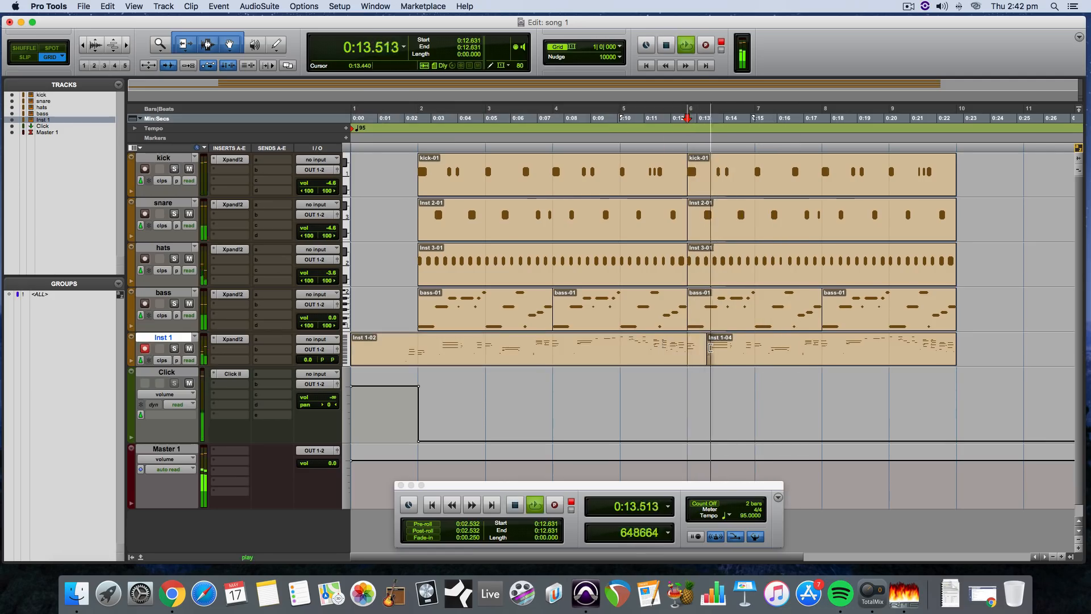
key("space")
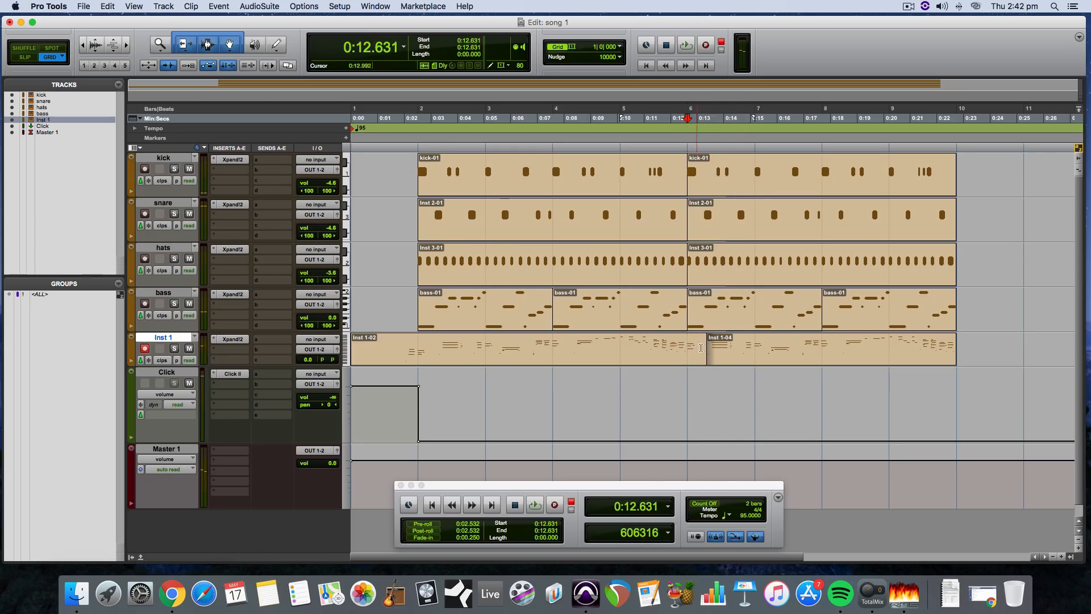
left_click_drag(704, 346, 666, 343)
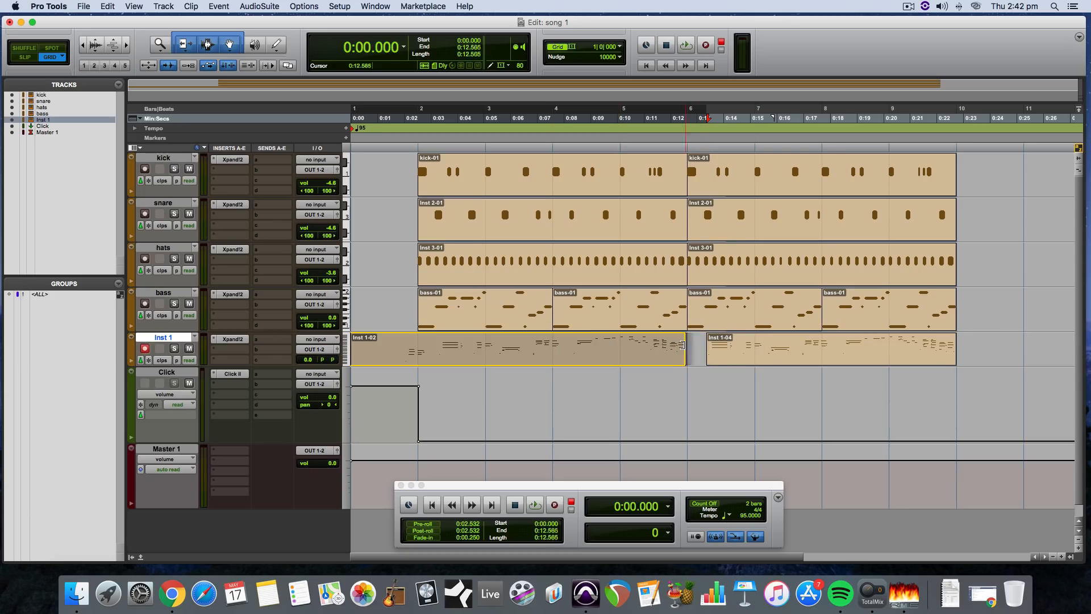
left_click_drag(701, 344, 704, 345)
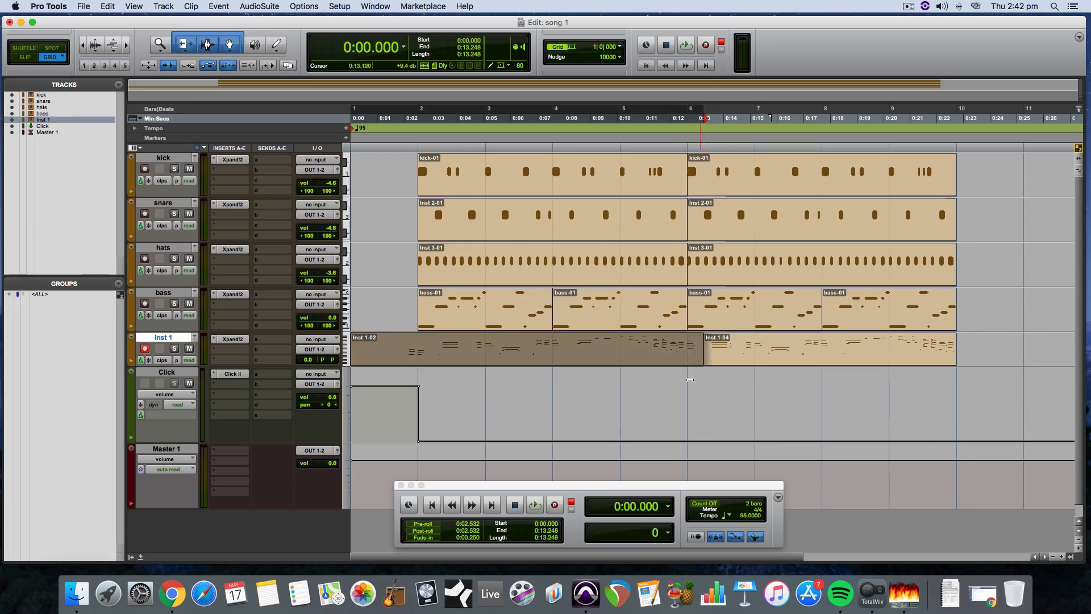
Play from bar 6 with Inst 1 record-disarmed, and replay the section in the Mix window.
left_click(666, 343)
key("space")
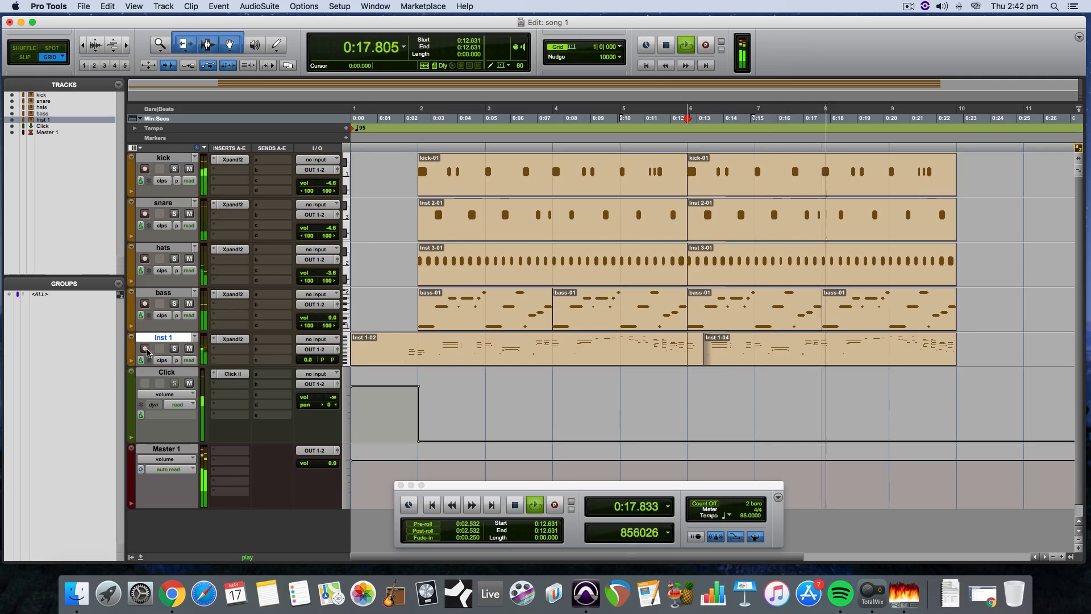
key("space")
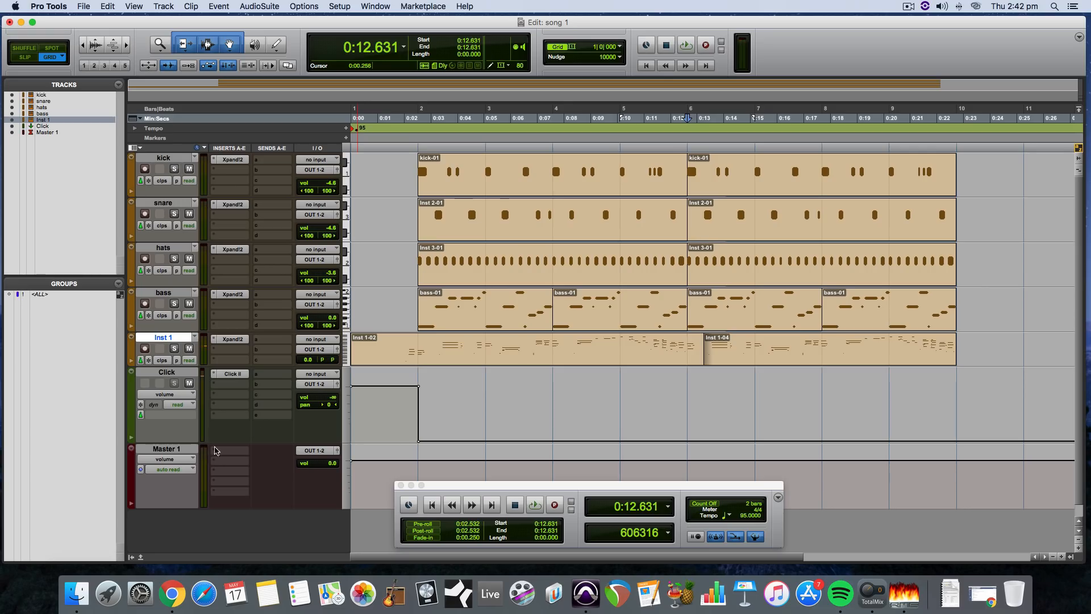
key("super+equal")
key("space")
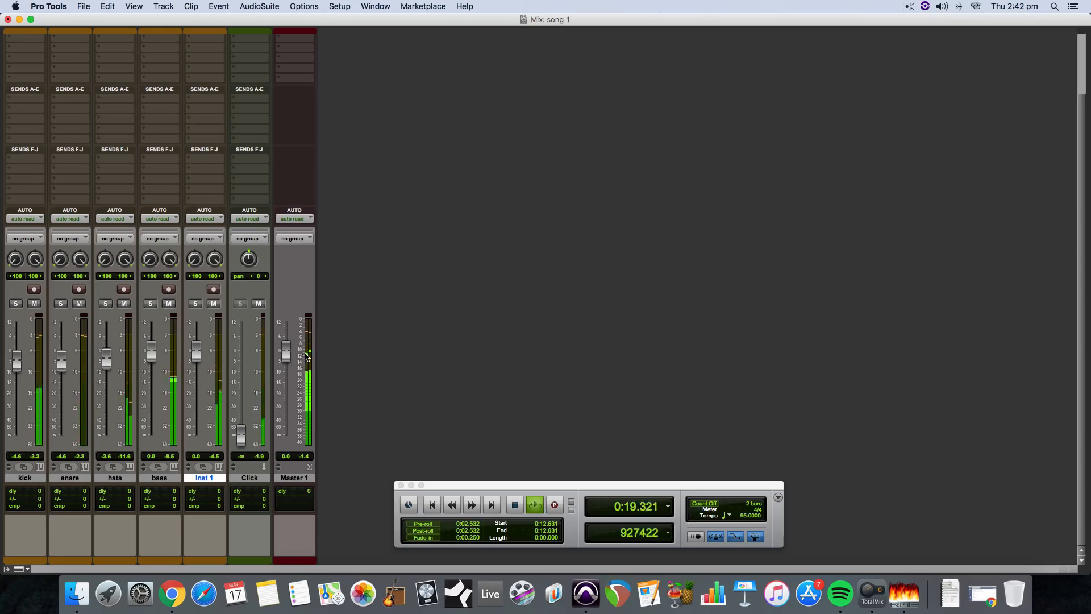
key("space")
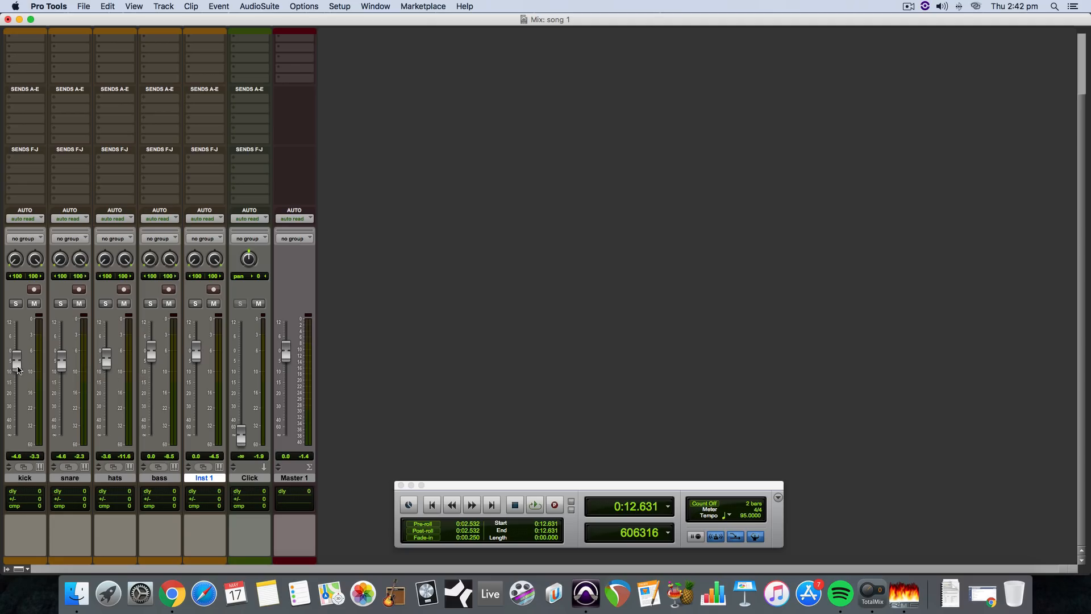
During playback, set the faders to kick -3.0, snare -3.3, hats -2.5, bass +0.4 and Inst 1 +0.4 dB.
key("space")
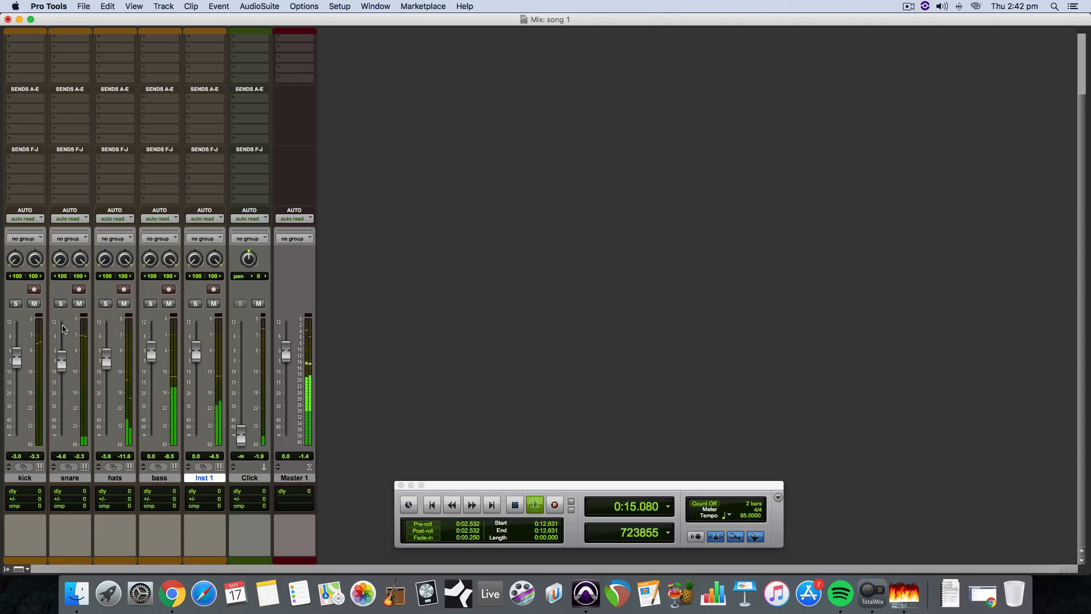
left_click(62, 304)
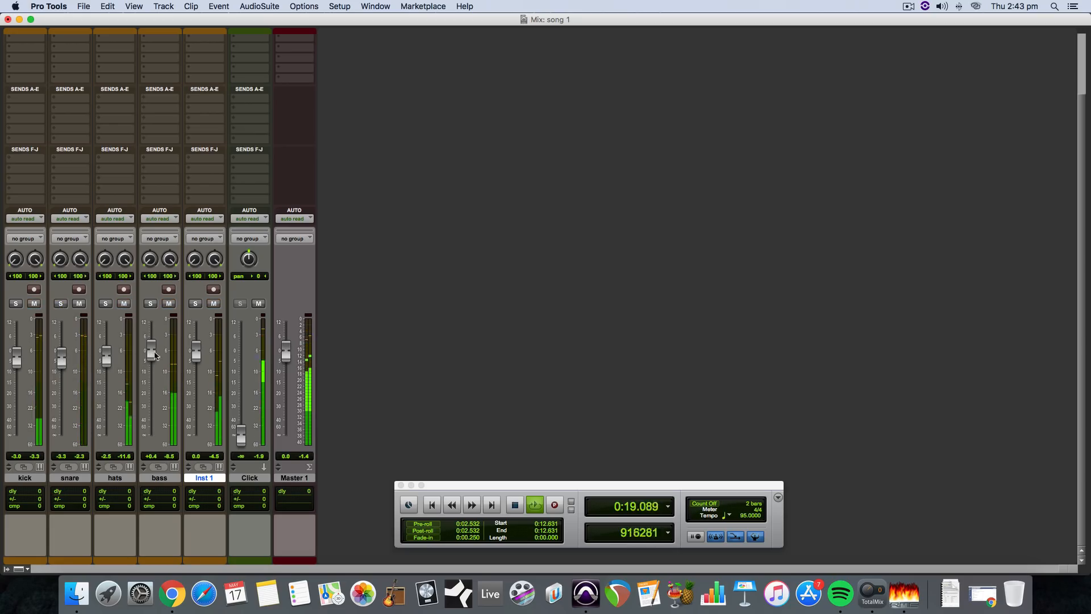
left_click_drag(197, 358, 199, 356)
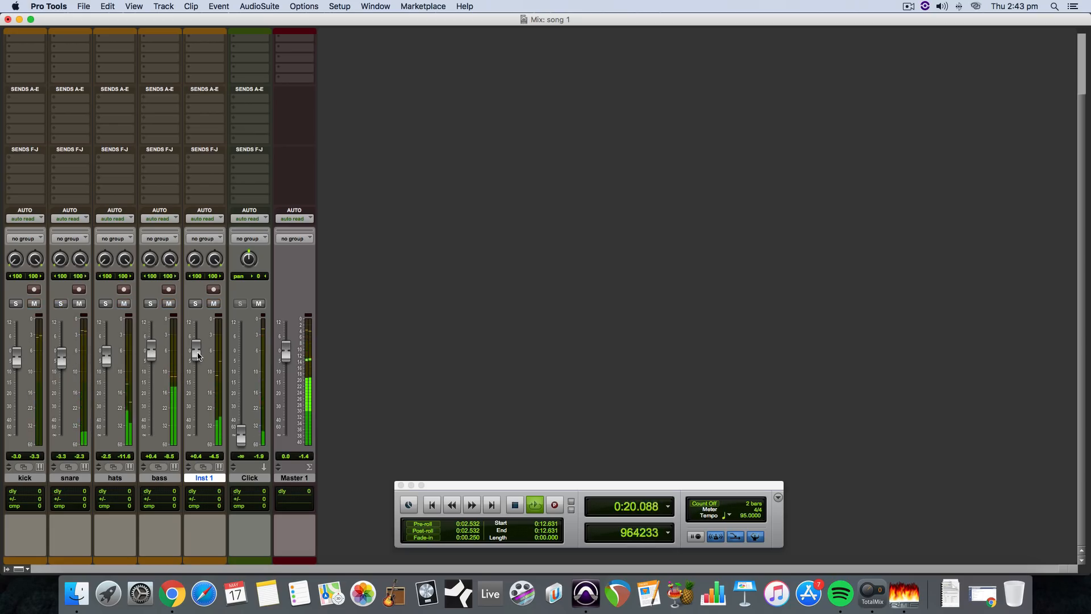
Mute Inst 1, bass, hats and snare one after another during playback, unmute them all and stop.
left_click(214, 303)
left_click(169, 304)
left_click(124, 303)
left_click(79, 303)
left_click(79, 303)
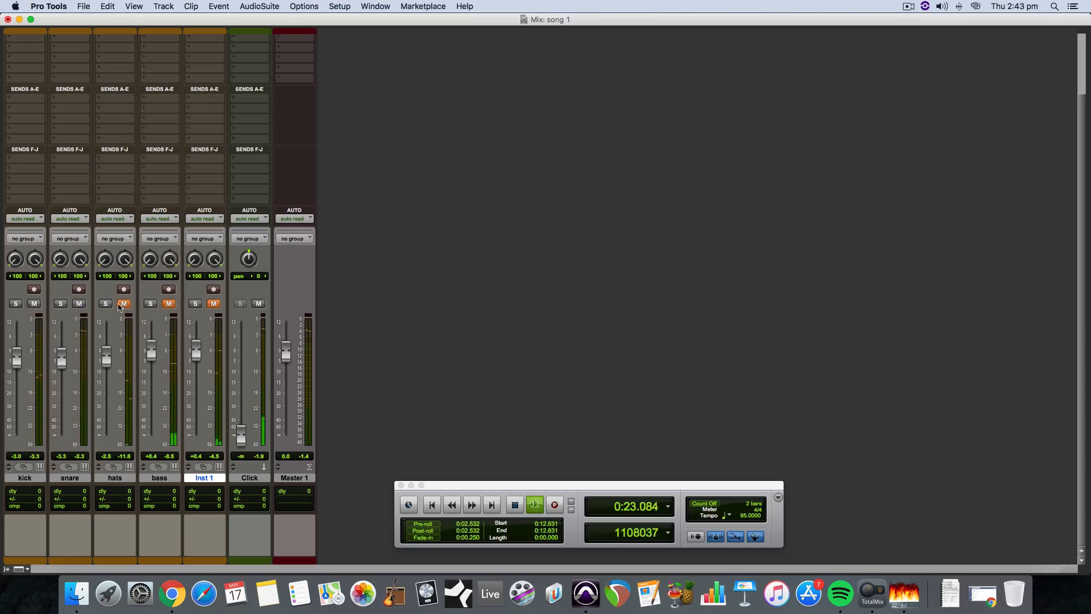
left_click(124, 304)
left_click(169, 304)
left_click(214, 303)
key("space")
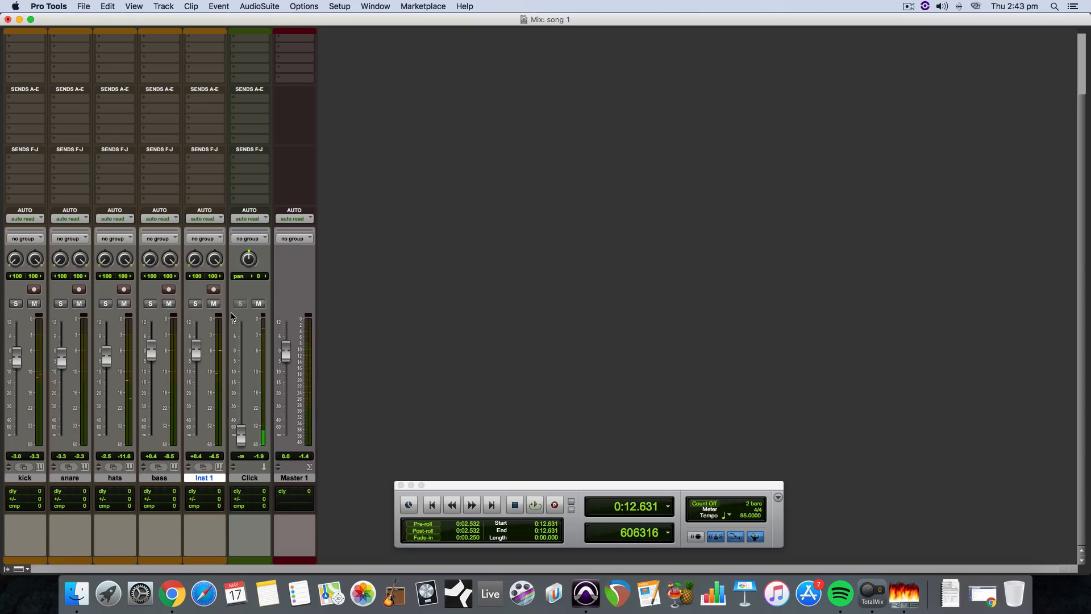
Compare the Edit and Mix windows, and look at the insert options of an empty slot on the hats track.
key("super+equal")
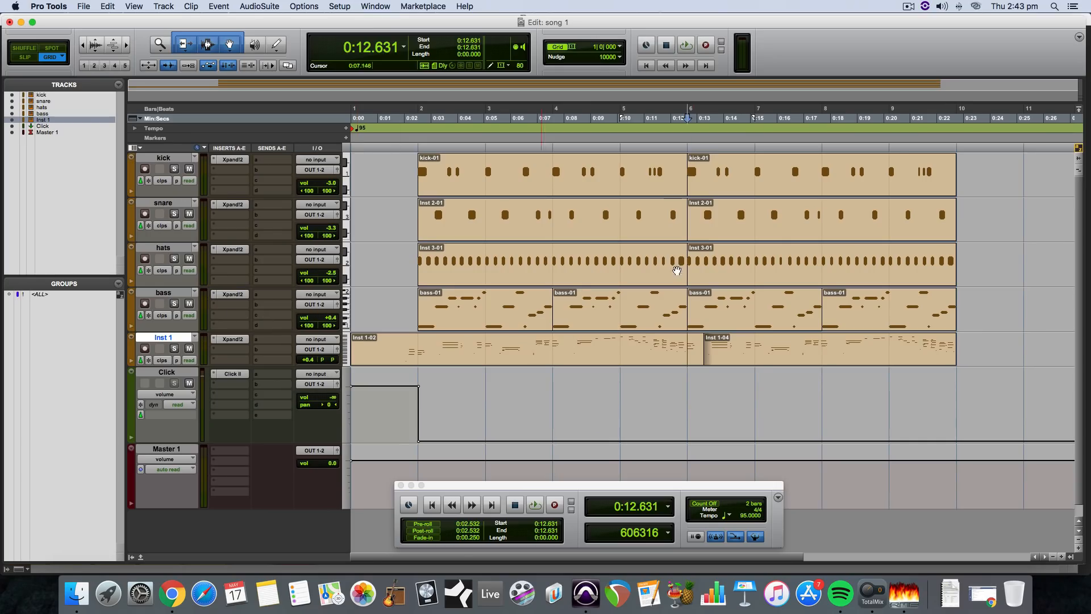
key("super+equal")
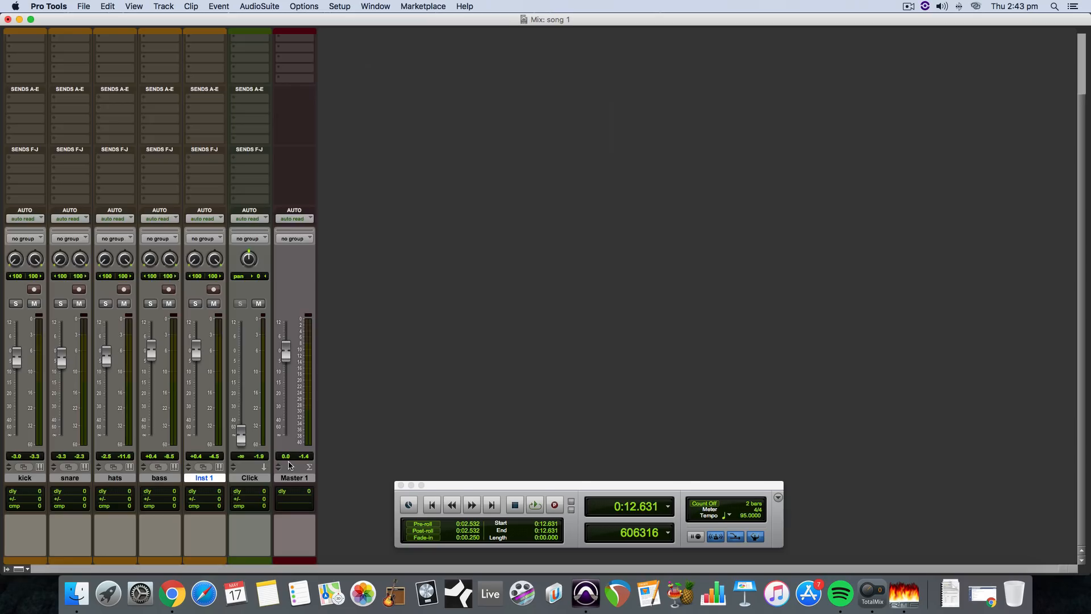
key("super+equal")
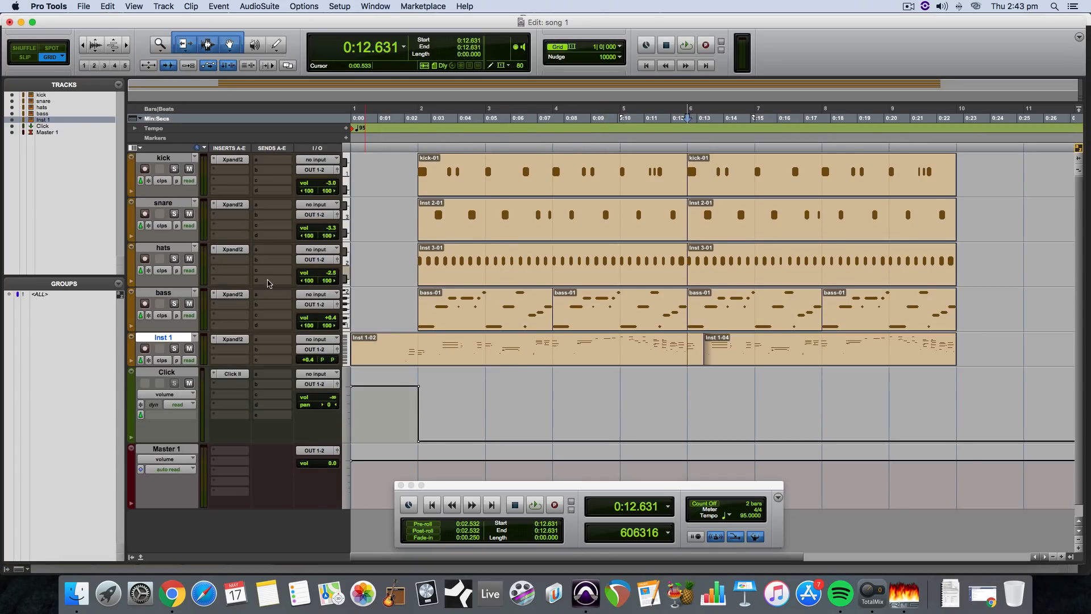
left_click(237, 262)
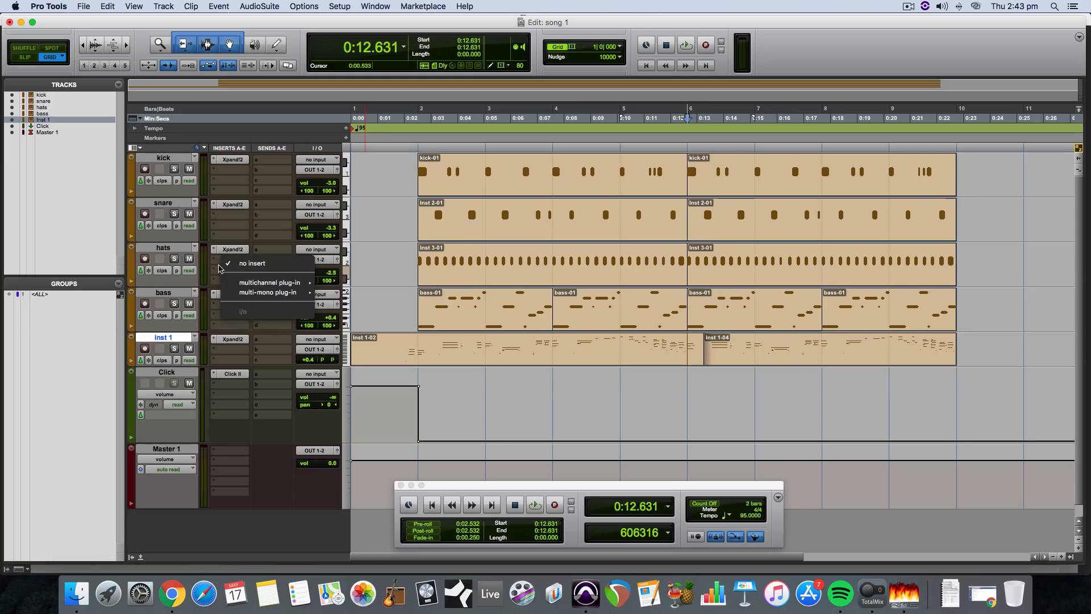
left_click(222, 149)
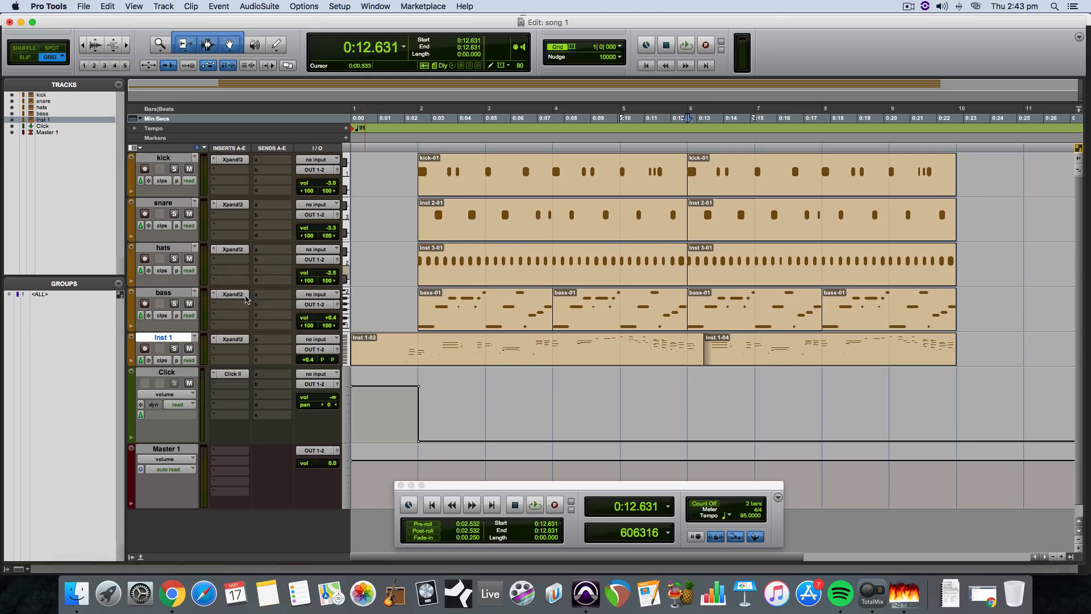
Hide the Inserts A-E column in the Edit window and show it again.
left_click(136, 148)
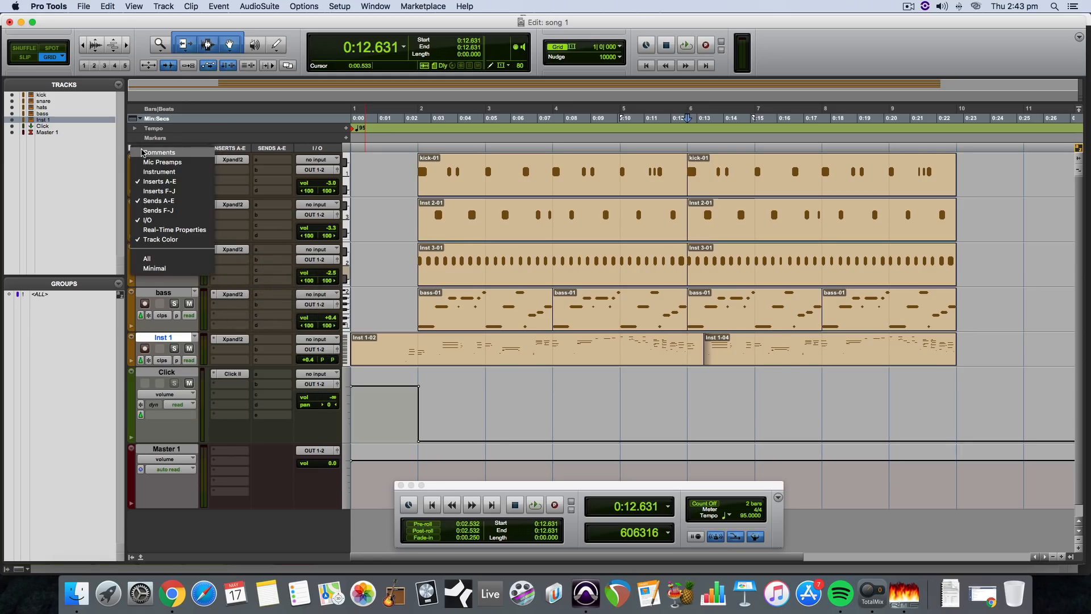
left_click(159, 182)
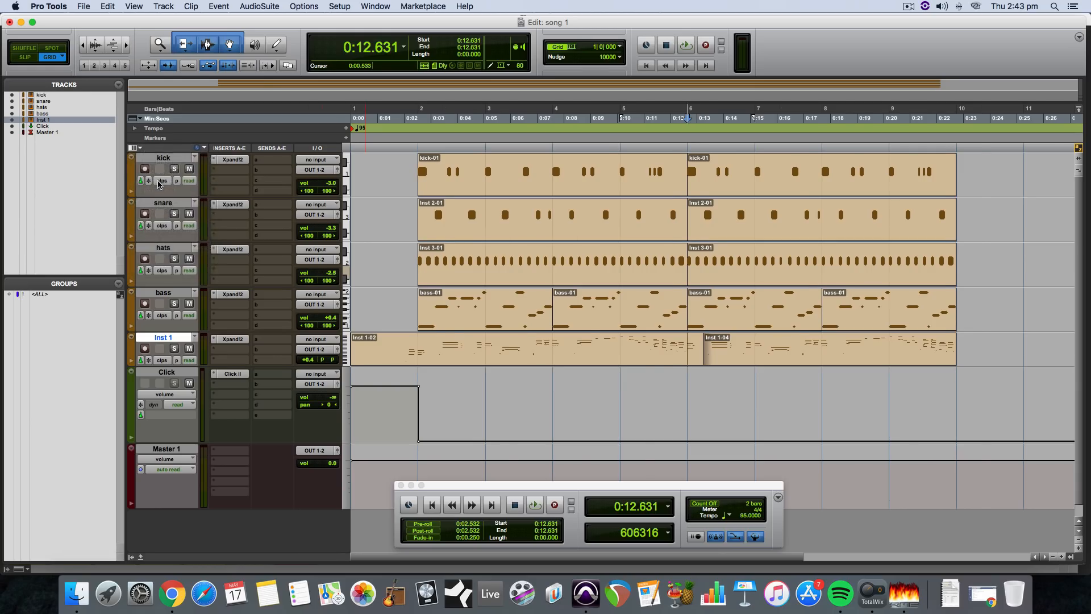
left_click(139, 150)
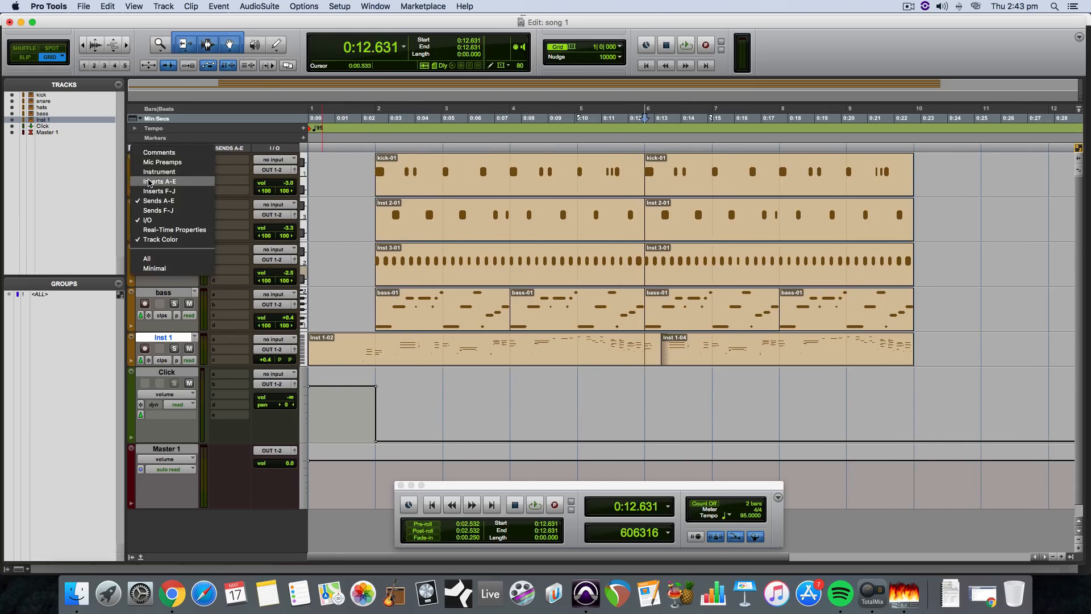
left_click(149, 182)
Hide the Sends A-E column in the Edit window and show it again.
left_click(141, 150)
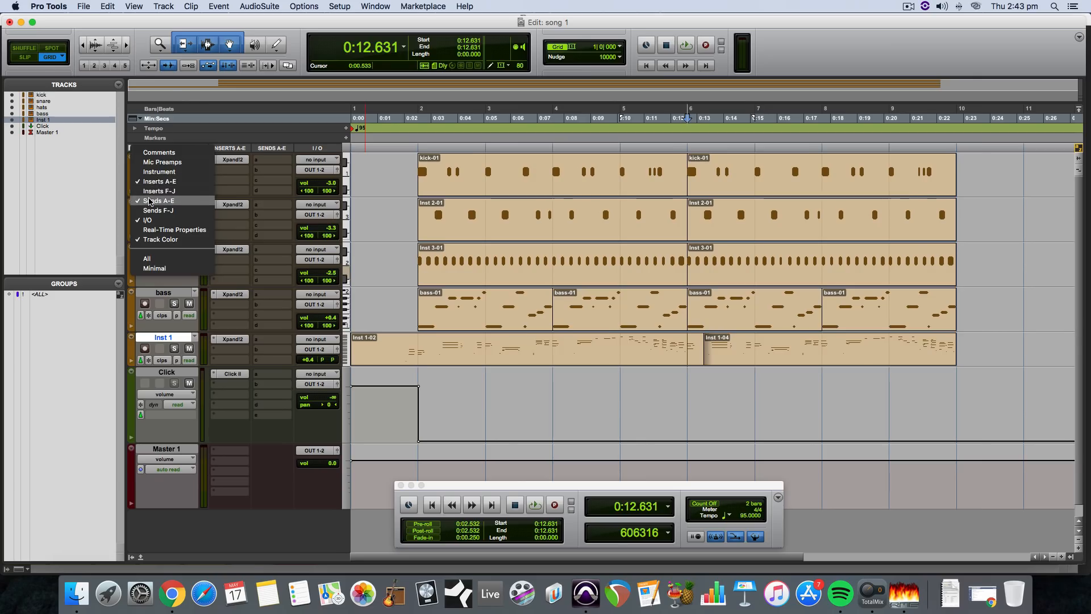
left_click(150, 200)
left_click(140, 149)
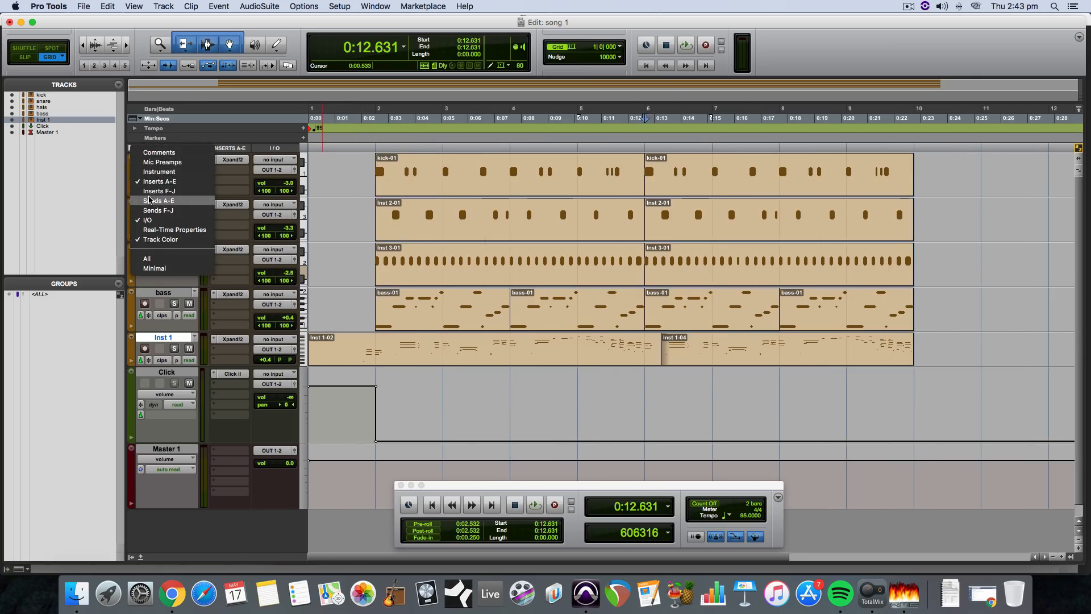
left_click(150, 200)
Hide both the Inserts A-E and Sends A-E columns in the Edit window, and bring both back.
left_click(141, 150)
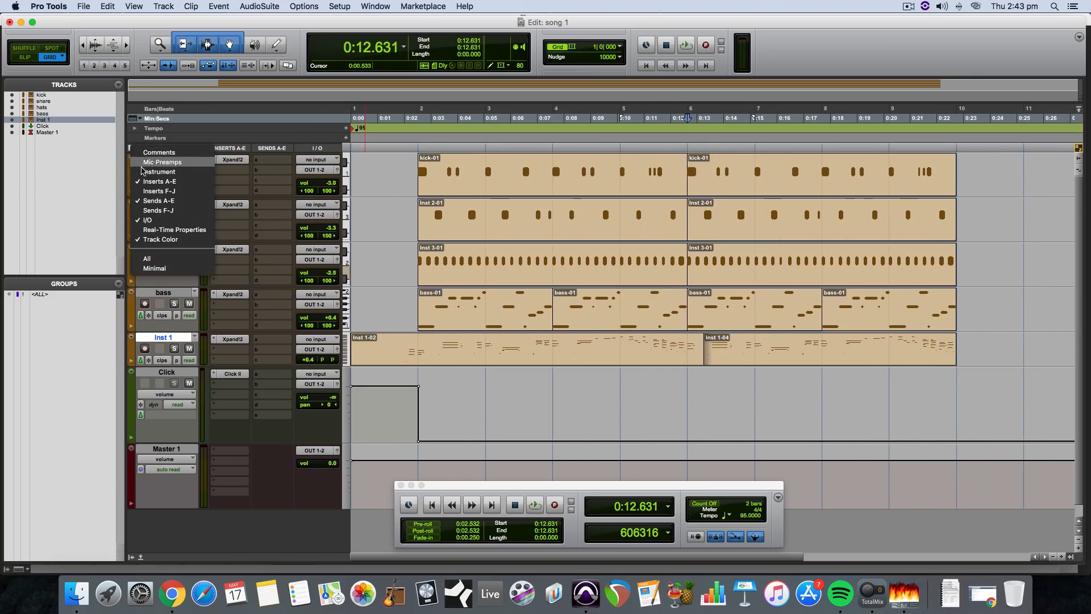
left_click(149, 181)
left_click(140, 149)
left_click(151, 200)
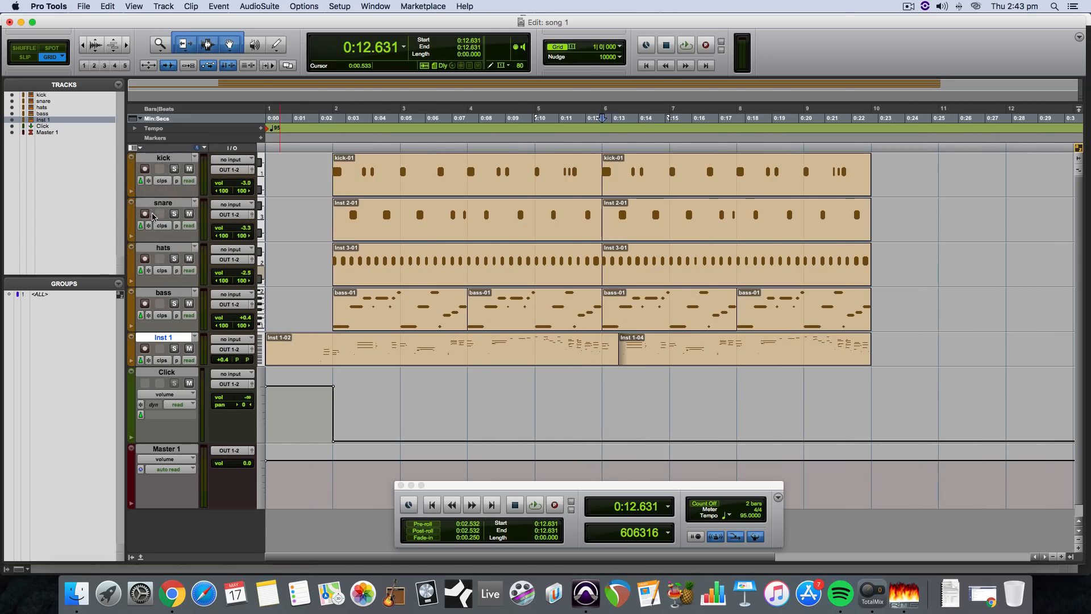
left_click(141, 149)
left_click(150, 182)
left_click(138, 149)
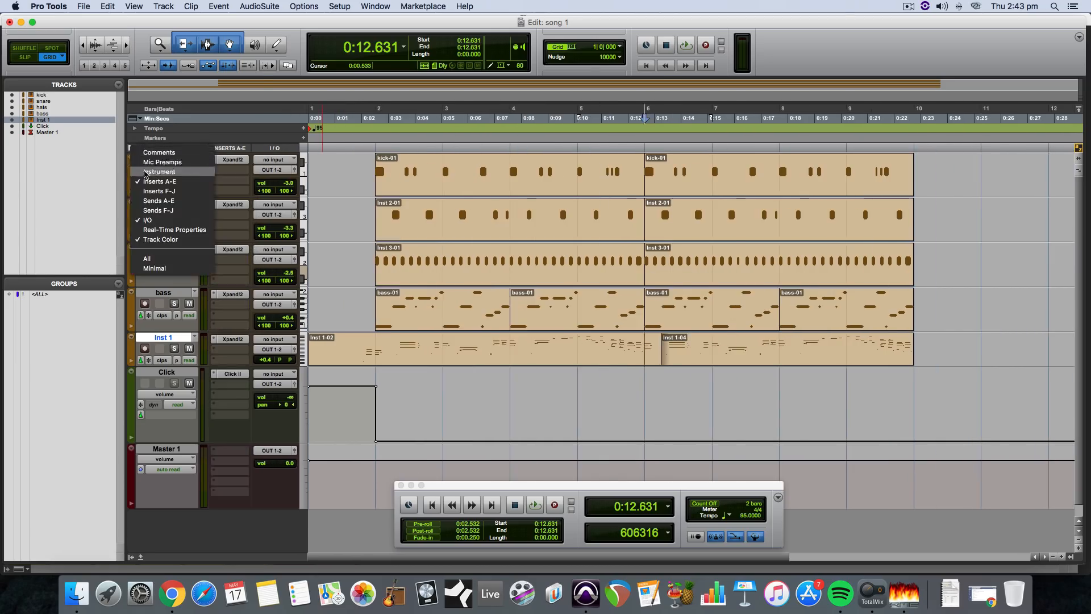
left_click(151, 200)
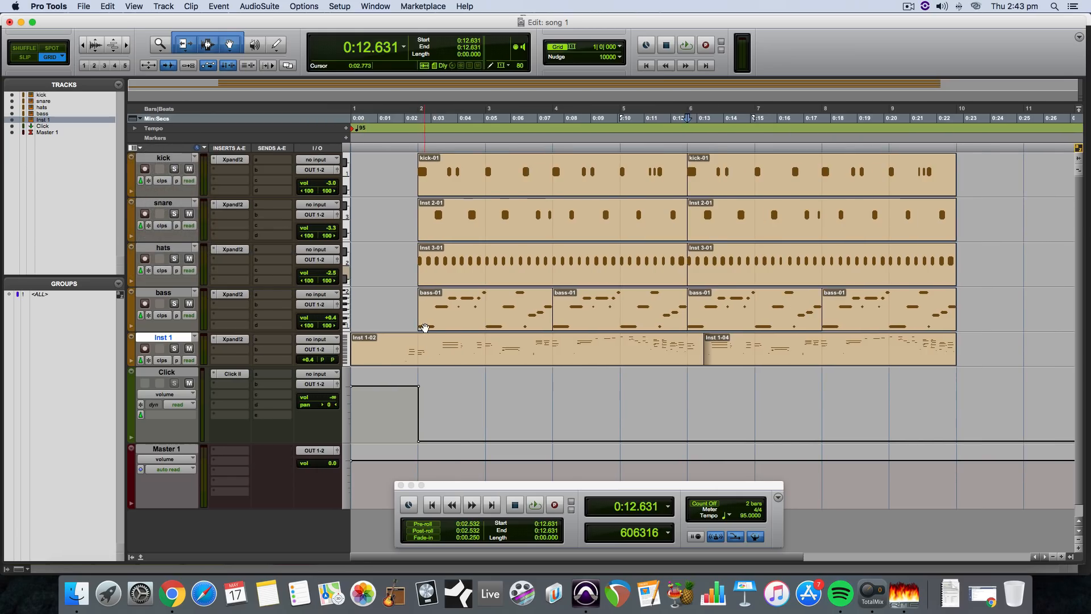
Play a short passage of the beat, and insert D-Verb (stereo) below Xpand!2 on the hats track.
key("space")
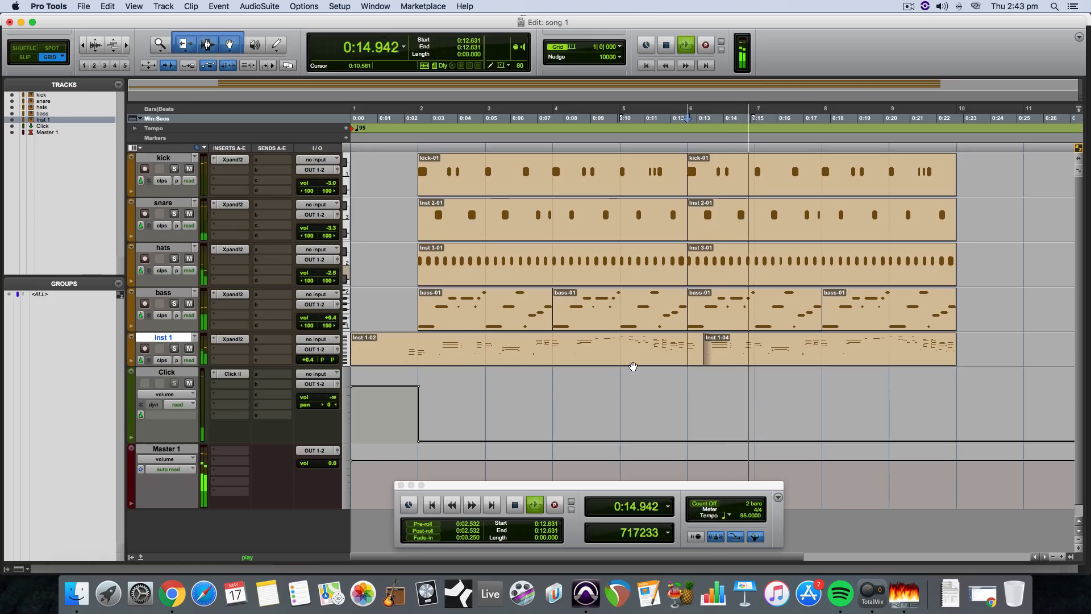
key("space")
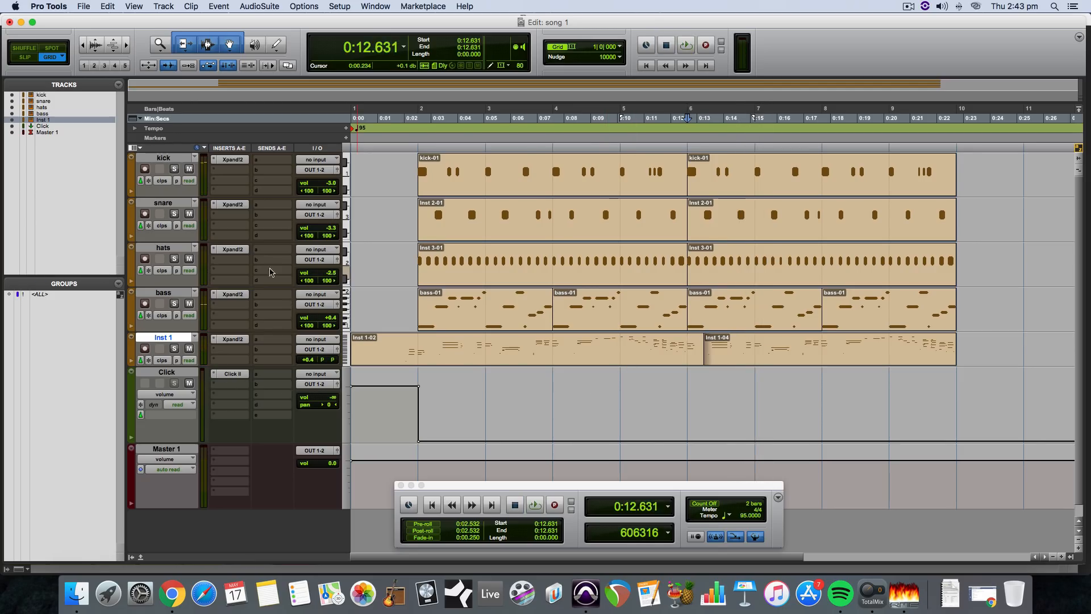
left_click(243, 264)
mouse_move(277, 284)
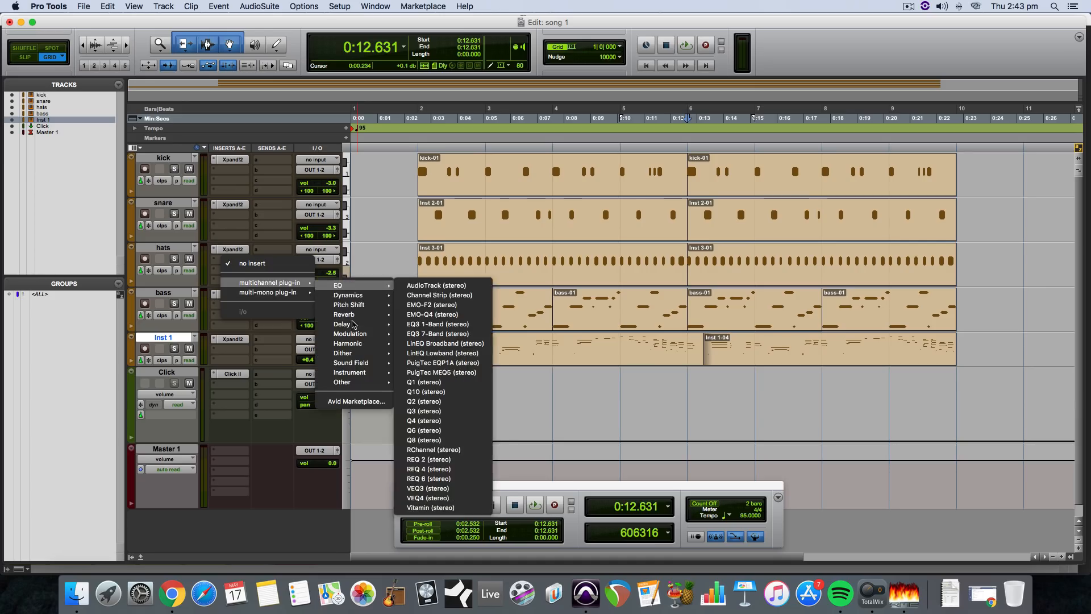
mouse_move(358, 318)
left_click(422, 316)
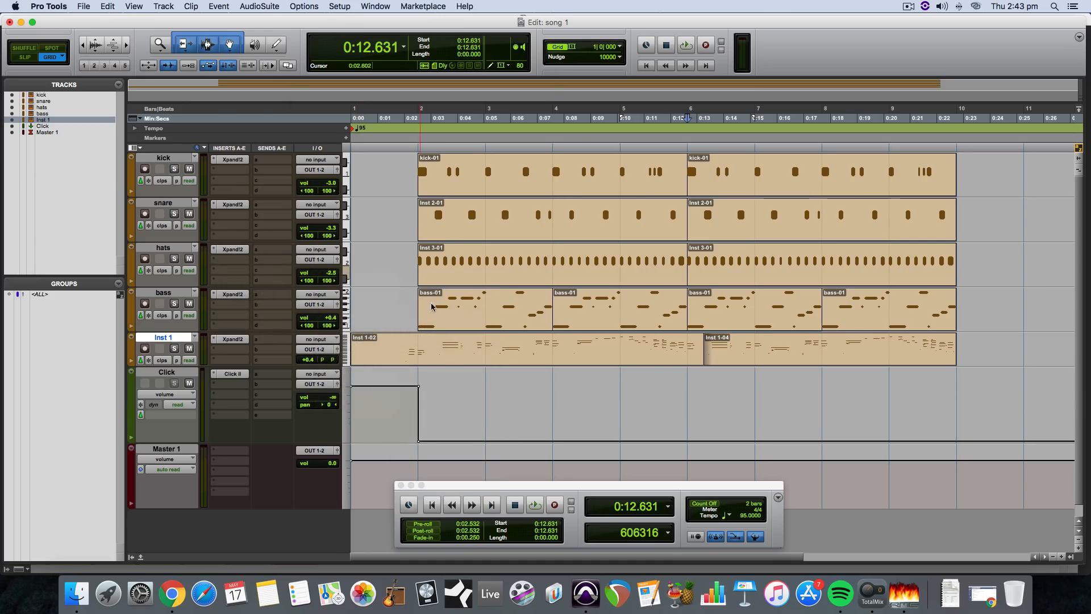
Lower the D-Verb mix on the hats to 23% during playback, and stop.
key("space")
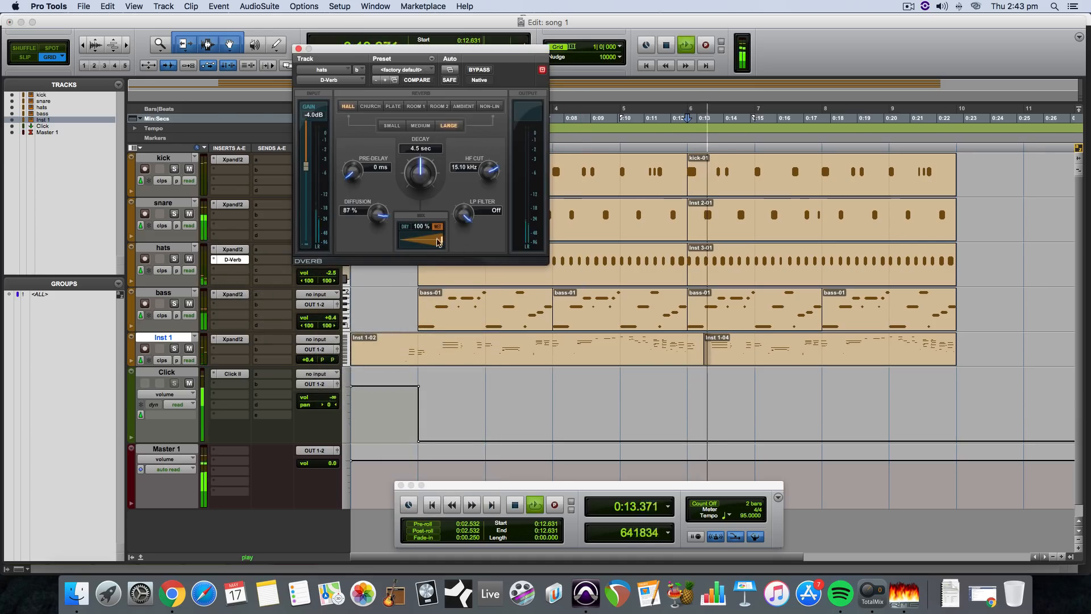
left_click_drag(438, 242, 415, 241)
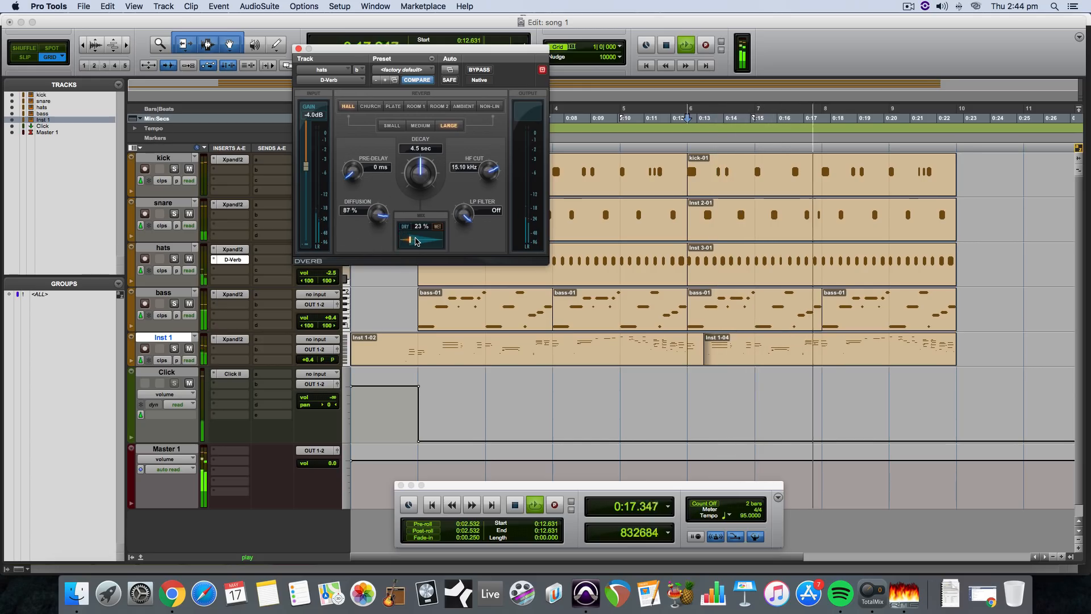
key("space")
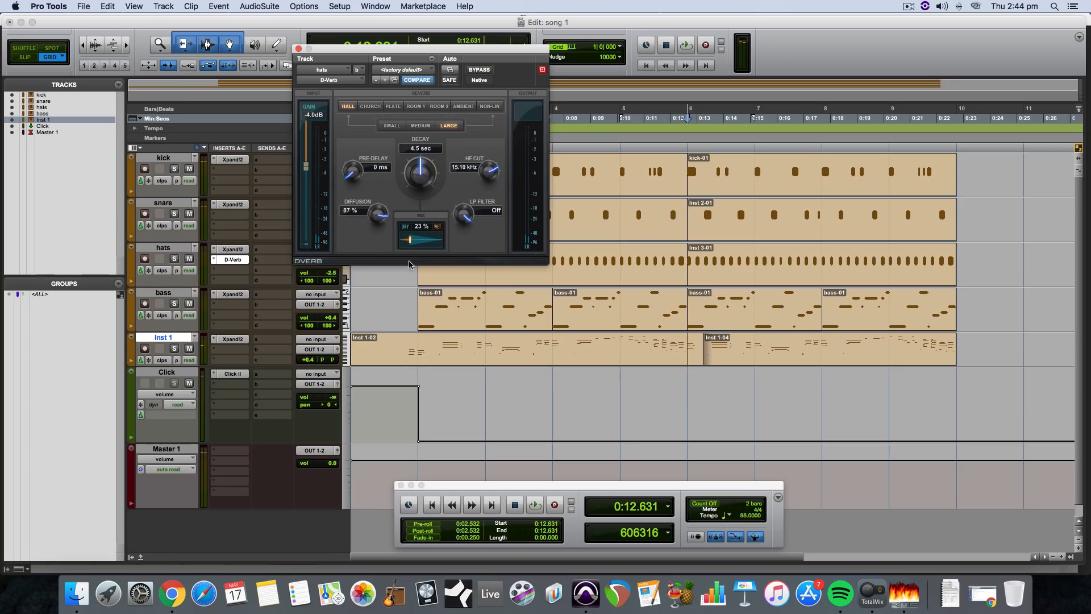
Try the D-Verb mix at 0%, 100%, 24% and 0%, and remove the plug-in from the hats track.
left_click_drag(412, 241, 375, 242)
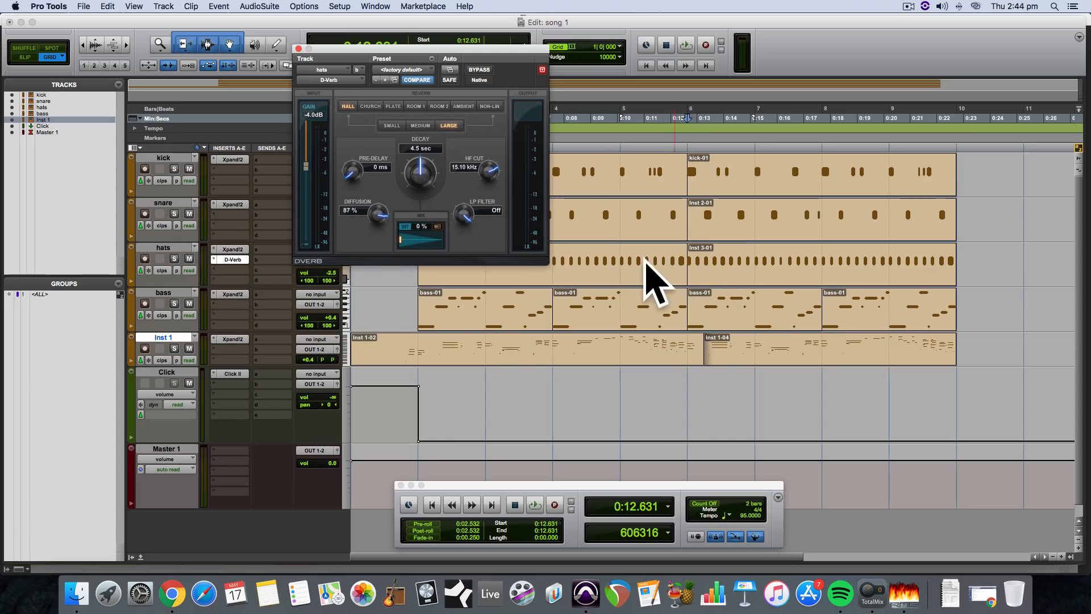
left_click_drag(435, 242, 469, 243)
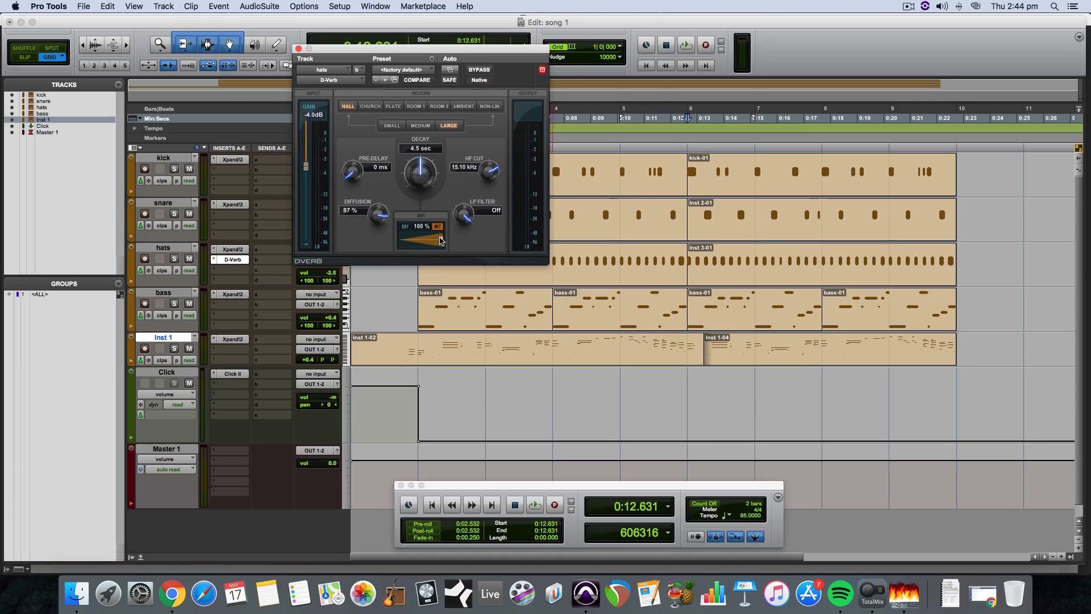
left_click_drag(441, 240, 401, 246)
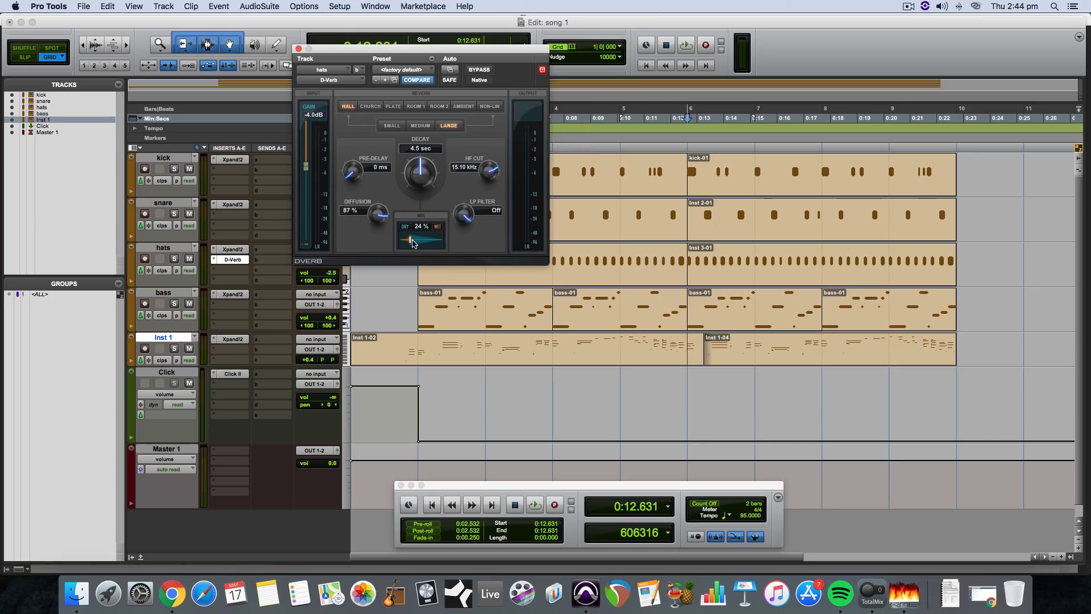
left_click_drag(414, 243, 391, 246)
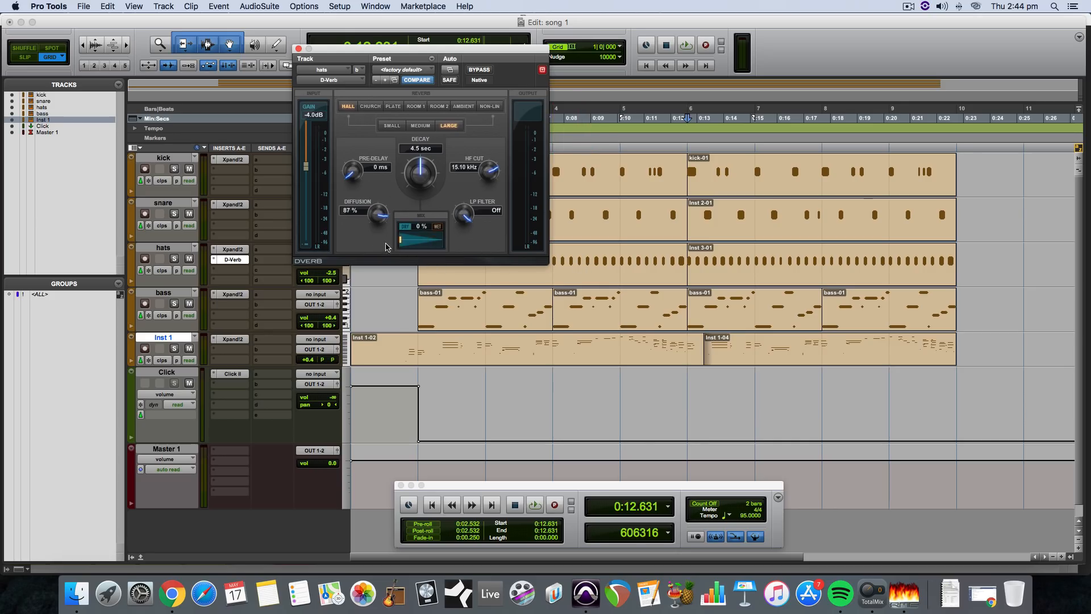
left_click(298, 49)
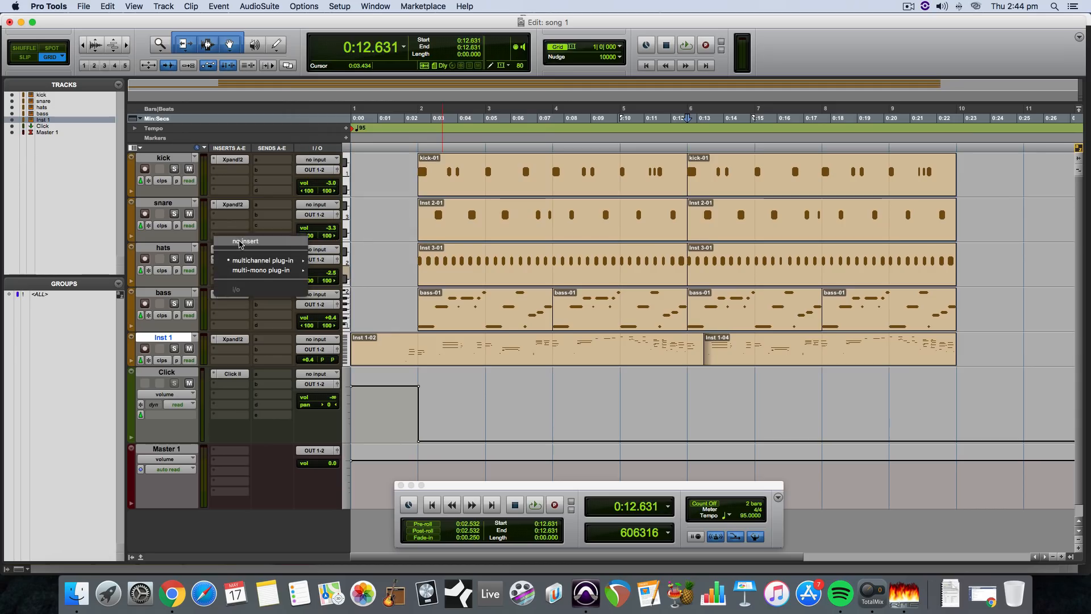
Select the Inst 1 track and mute the Click track.
left_click(174, 373)
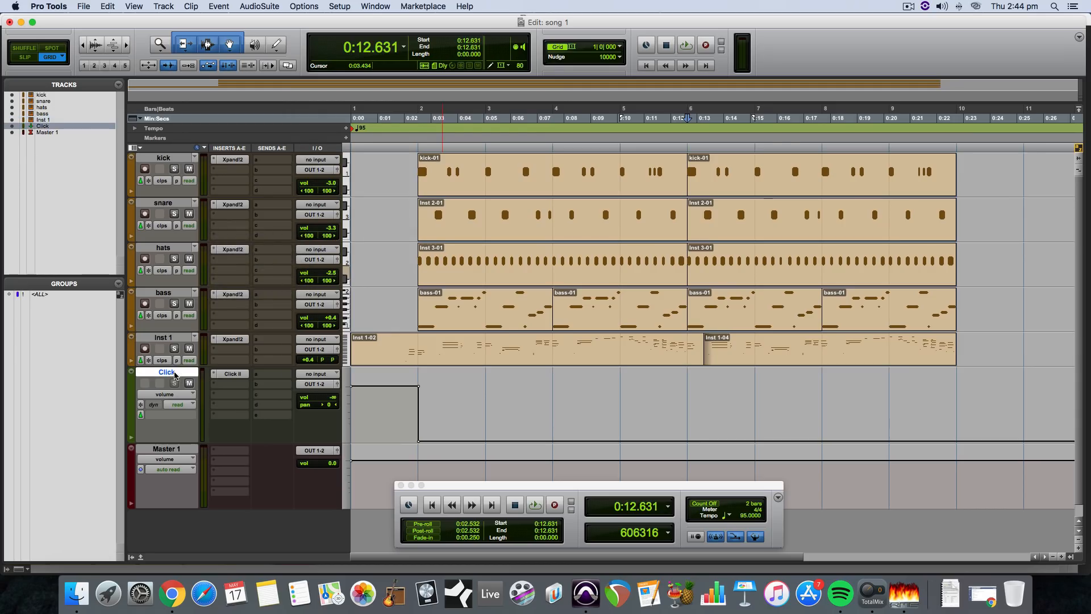
left_click(173, 341)
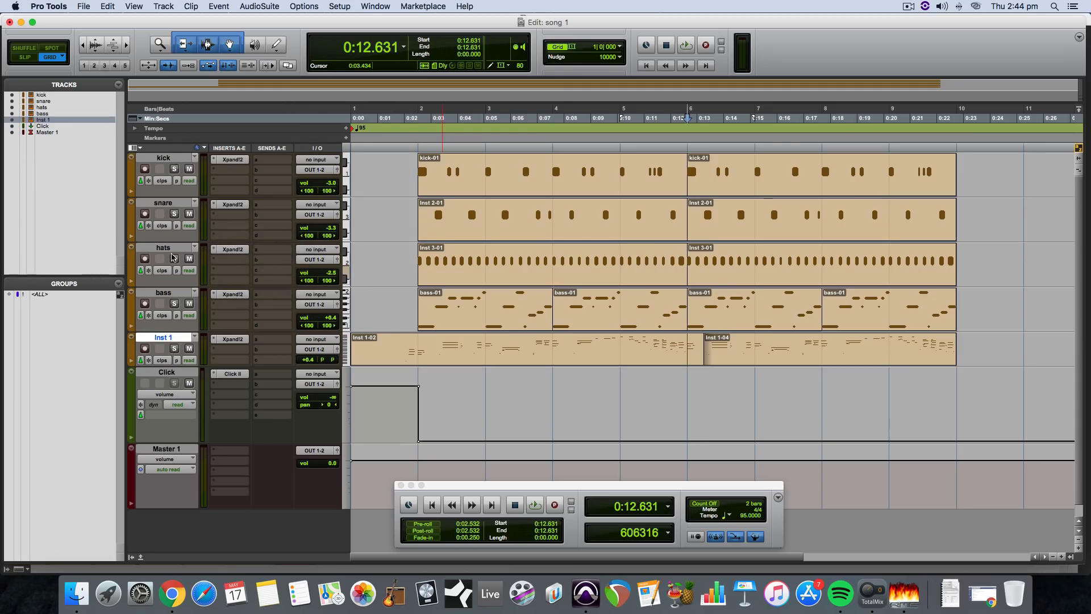
left_click(190, 384)
Create two new stereo Aux Input tracks below Inst 1.
left_click(163, 6)
left_click(172, 18)
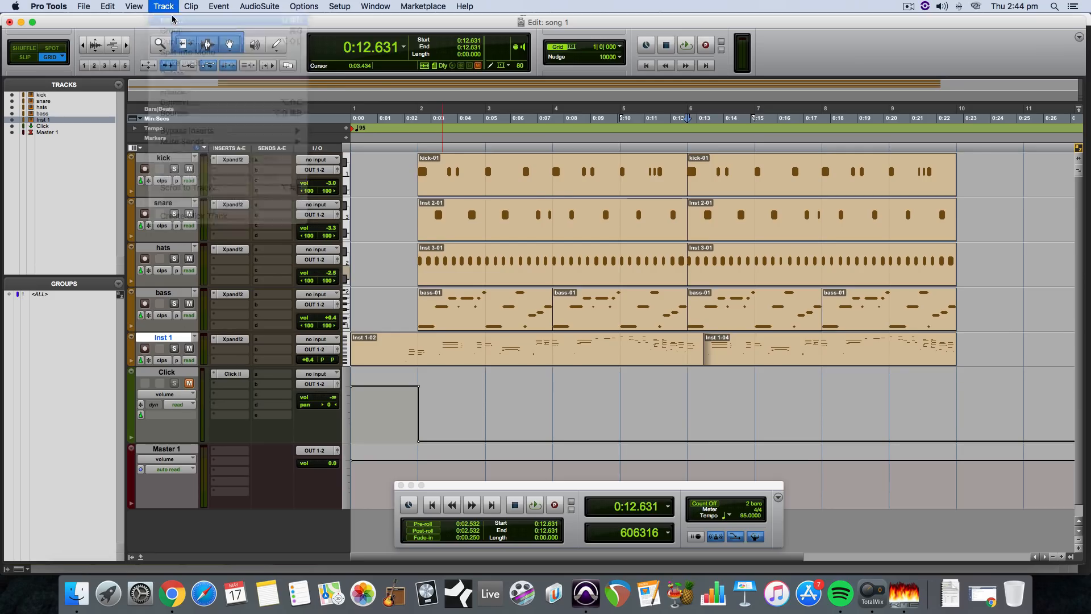
left_click(480, 208)
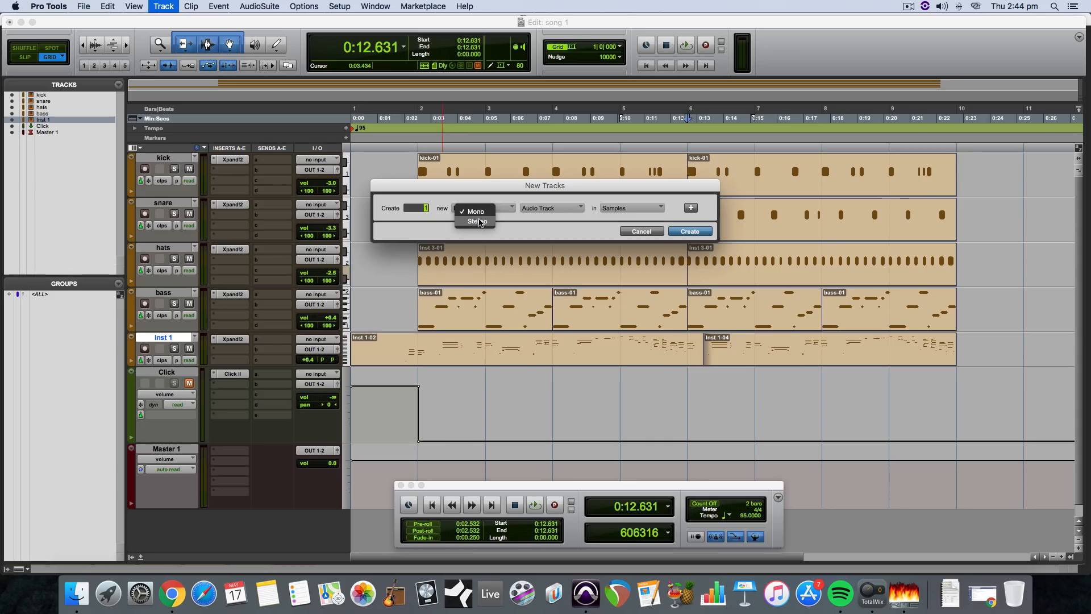
left_click(477, 222)
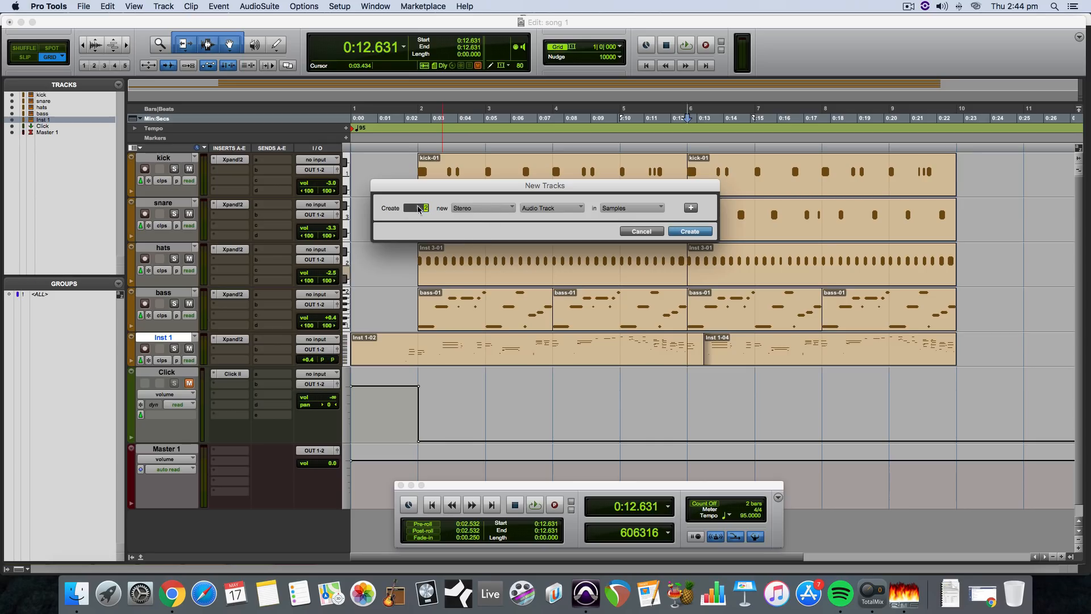
left_click(523, 208)
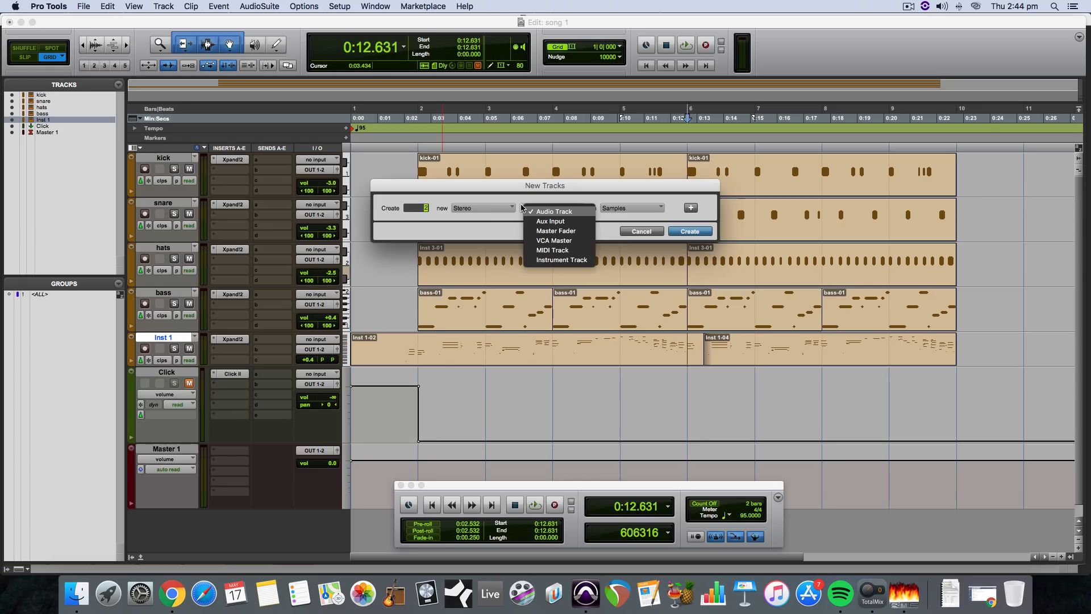
left_click(551, 221)
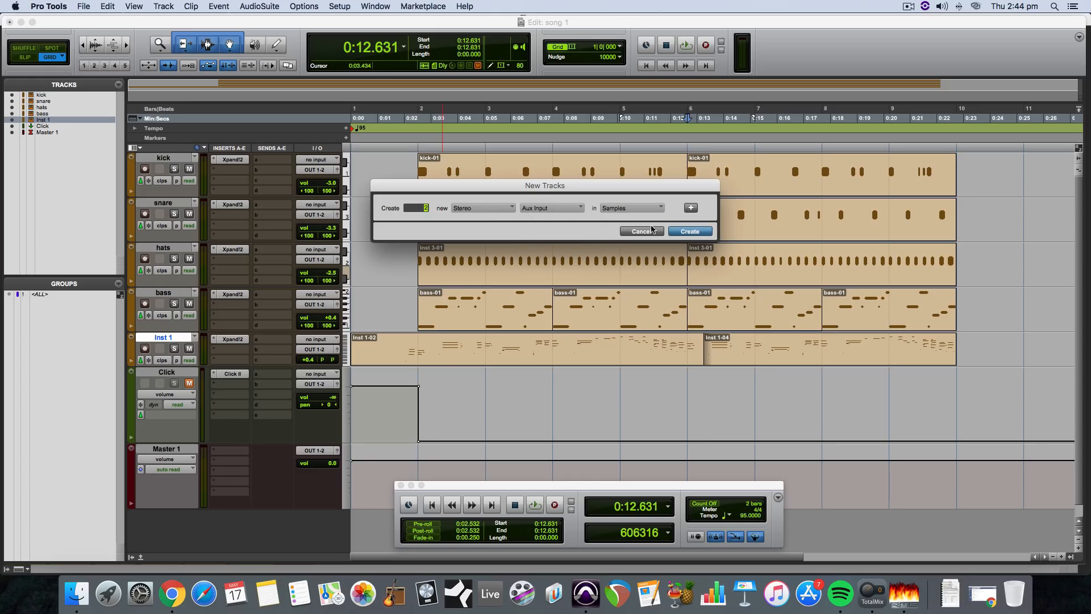
left_click(690, 232)
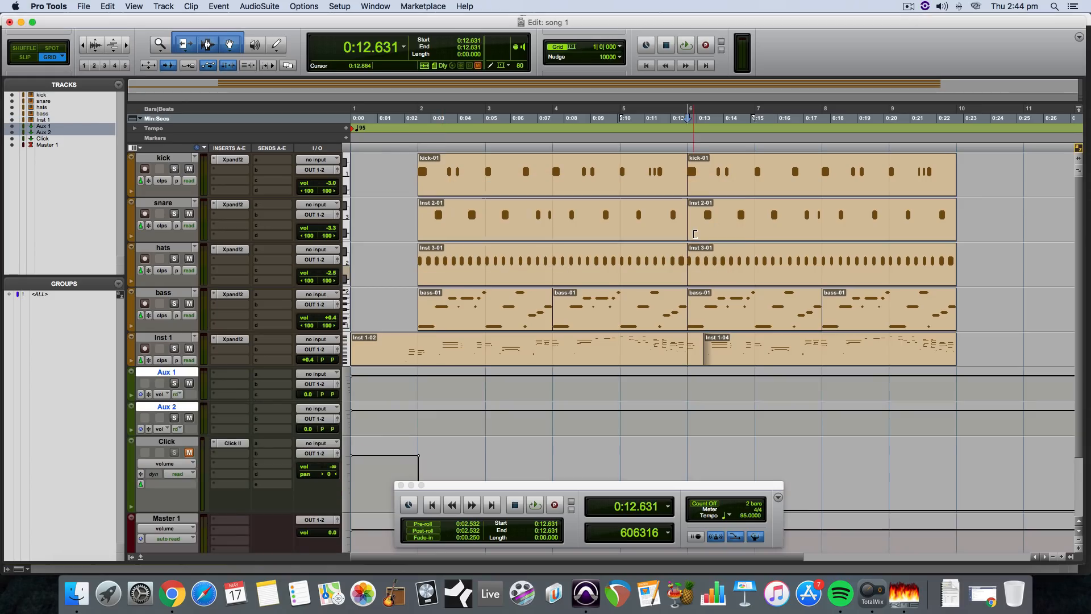
Rename the first new aux track "verb" and the second "dly".
double_click(165, 373)
type("verb")
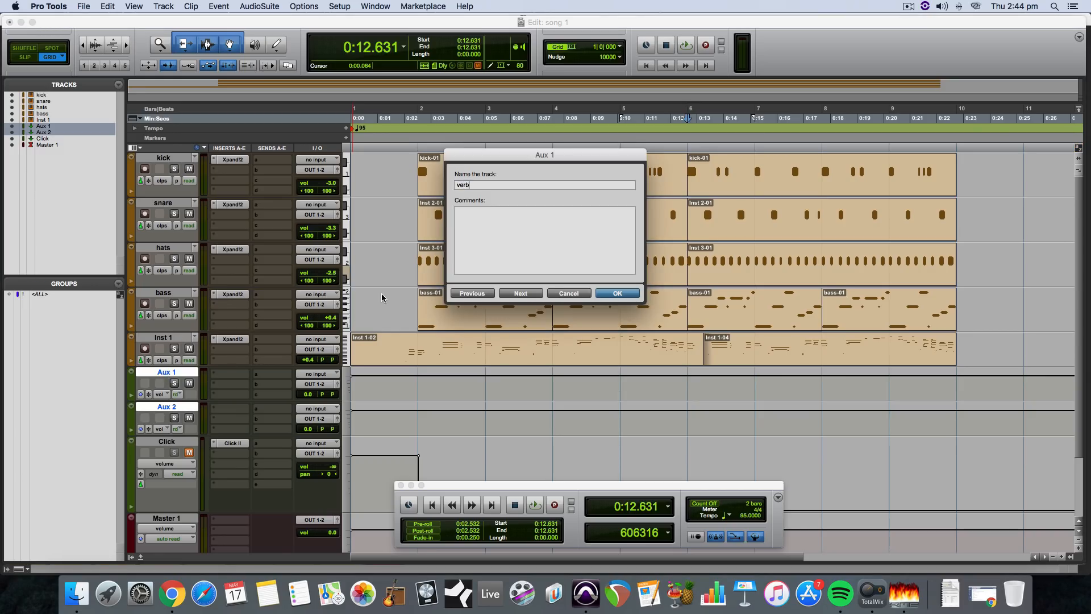
left_click(632, 294)
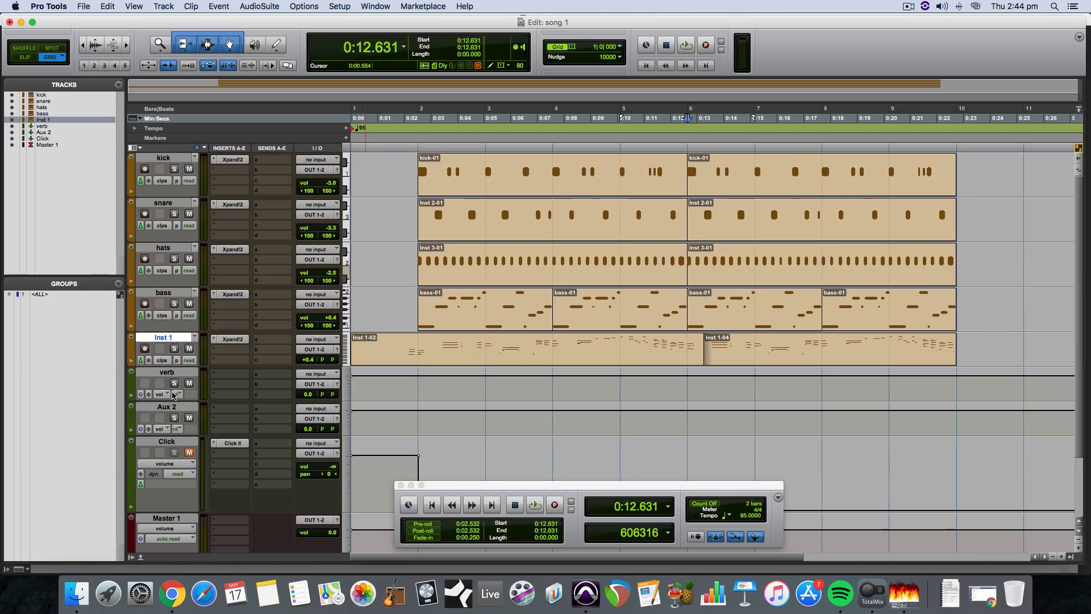
double_click(166, 407)
type("dly")
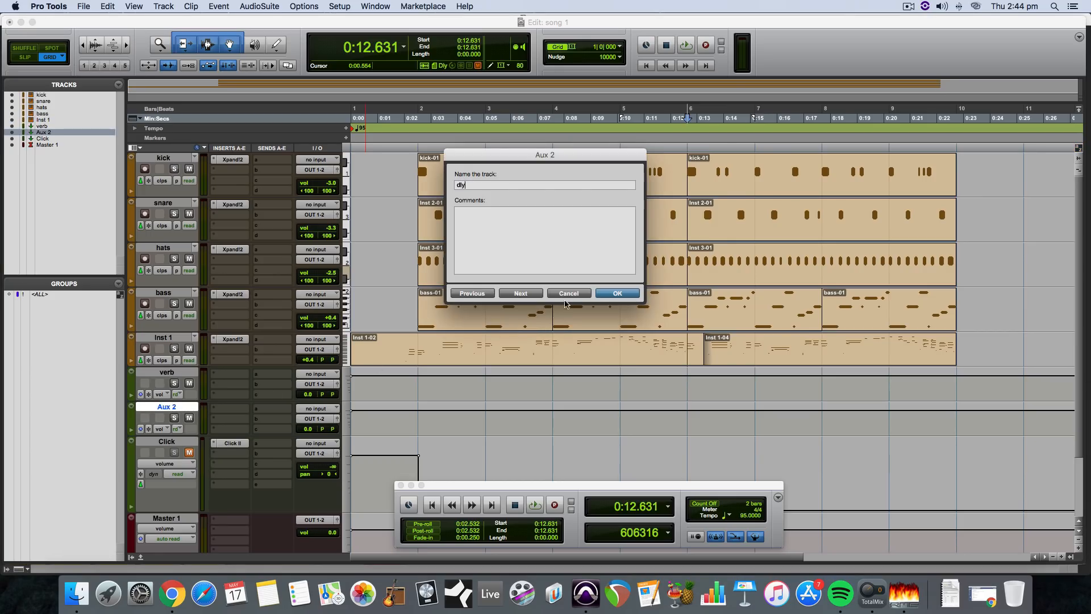
left_click(617, 293)
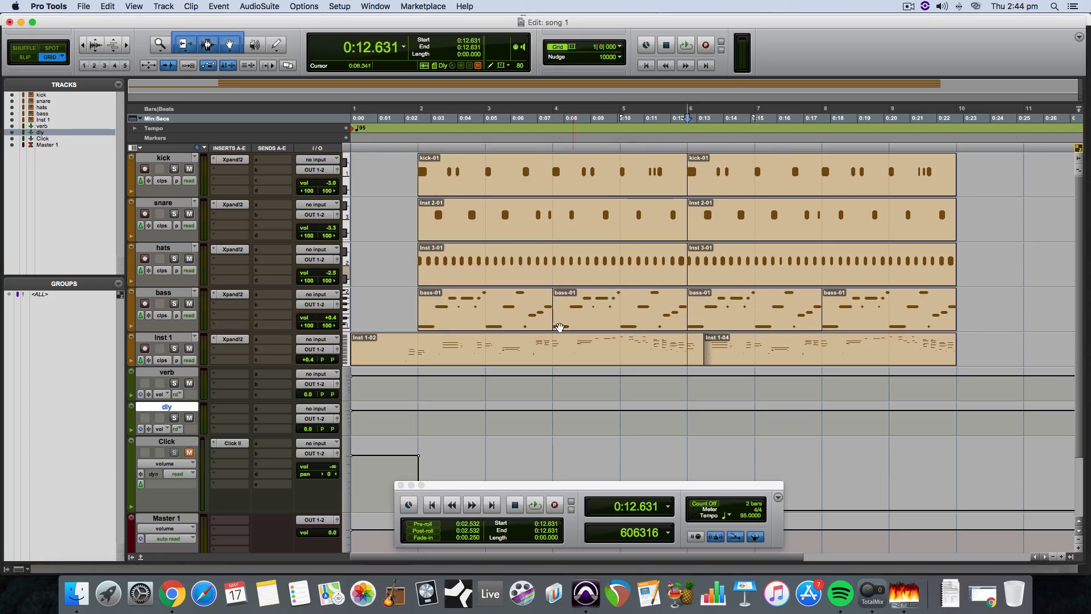
Insert RVerb (stereo) in the first insert slot of the verb track and close the plug-in window.
left_click(226, 377)
mouse_move(283, 398)
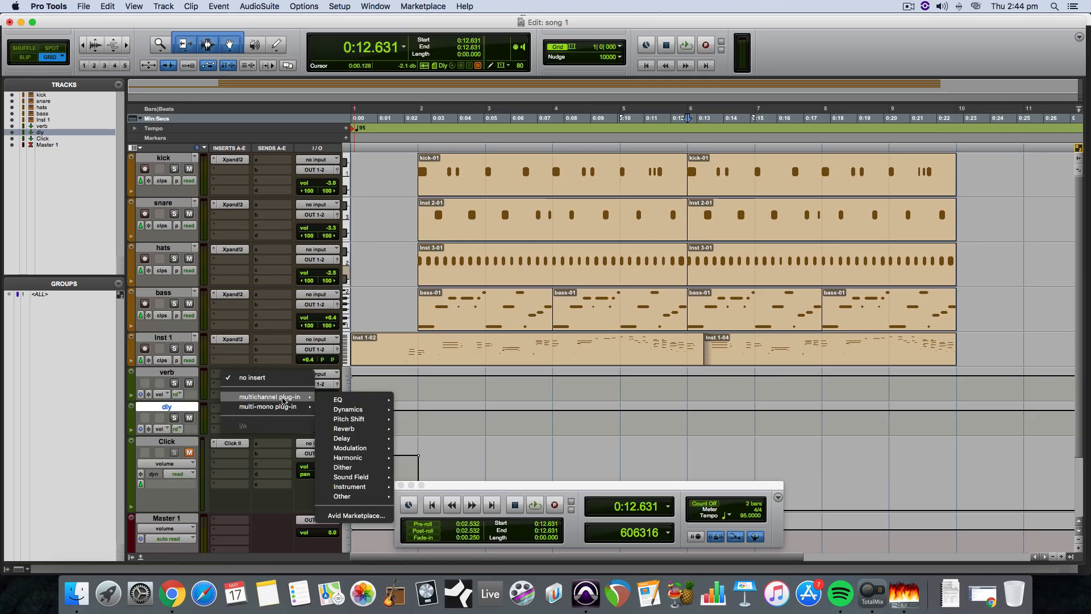
mouse_move(355, 428)
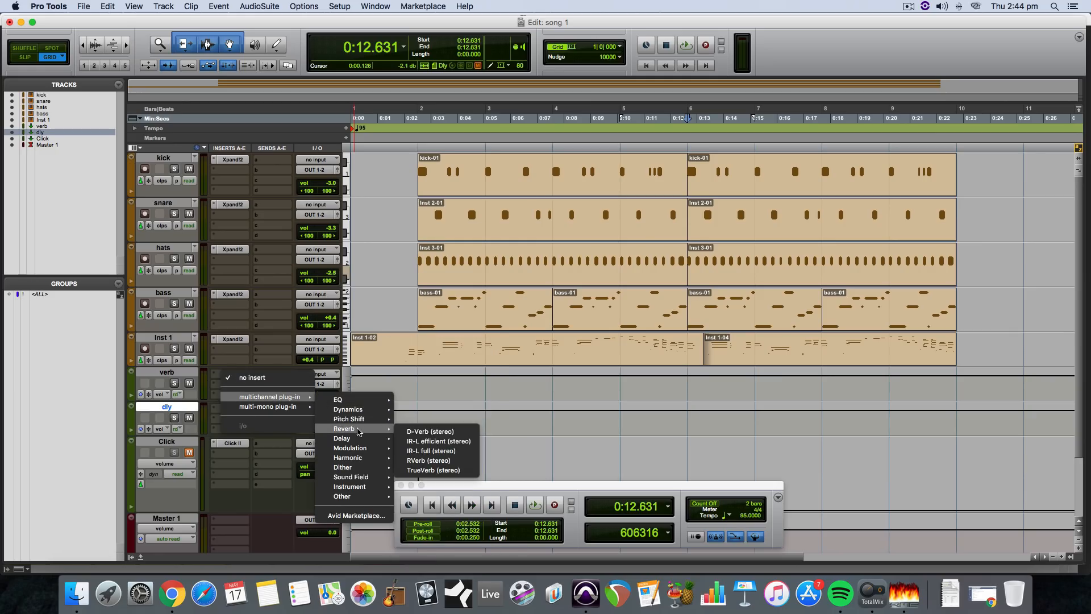
left_click(430, 460)
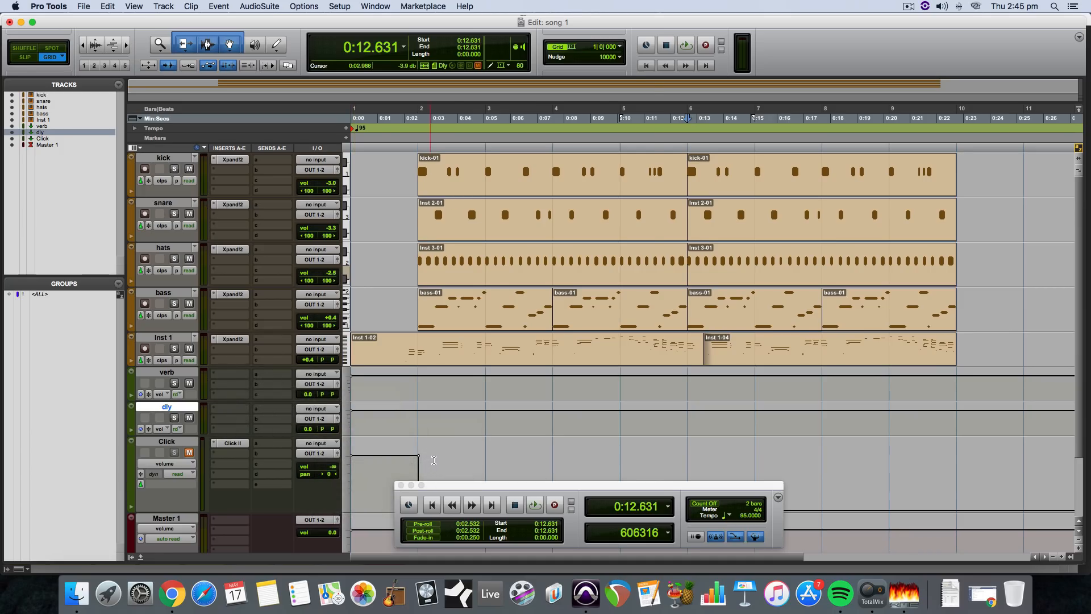
left_click(298, 49)
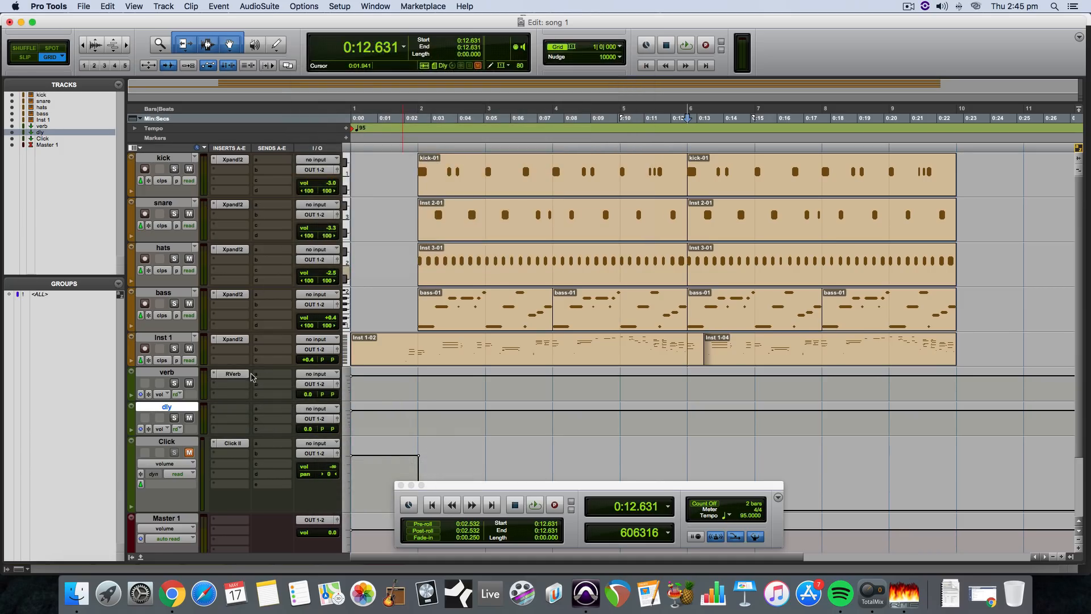
Replace RVerb on the verb track with D-Verb (stereo) and close the plug-in window.
left_click(222, 385)
mouse_move(267, 375)
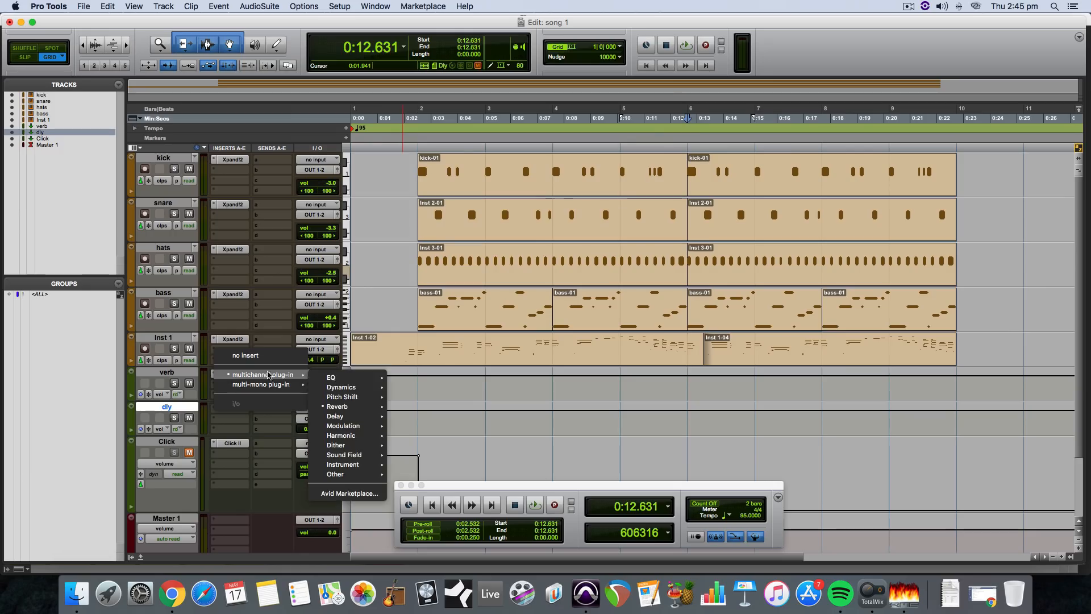
mouse_move(354, 413)
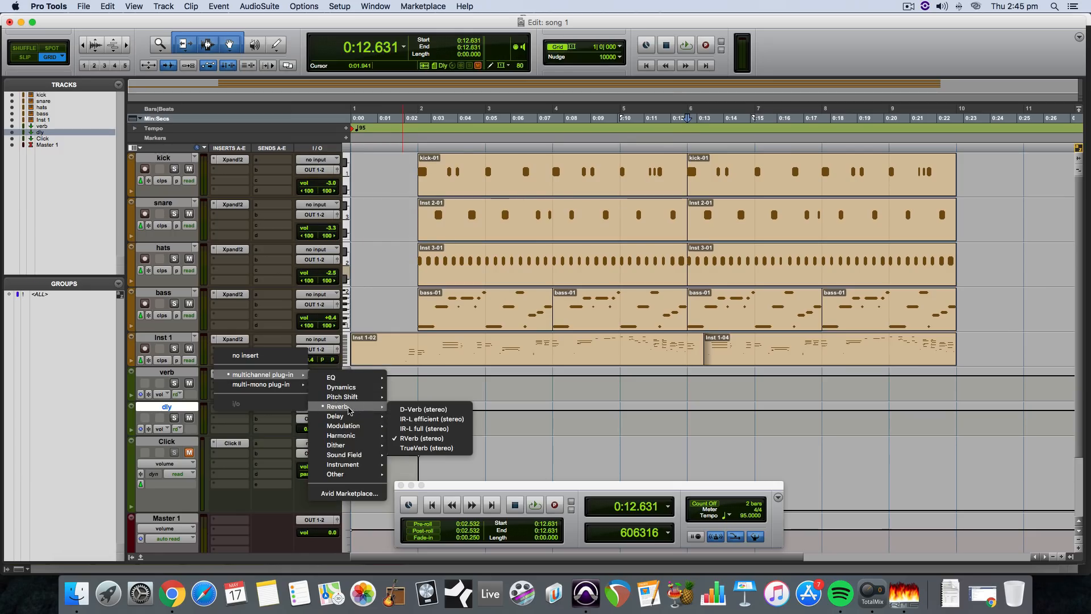
left_click(435, 413)
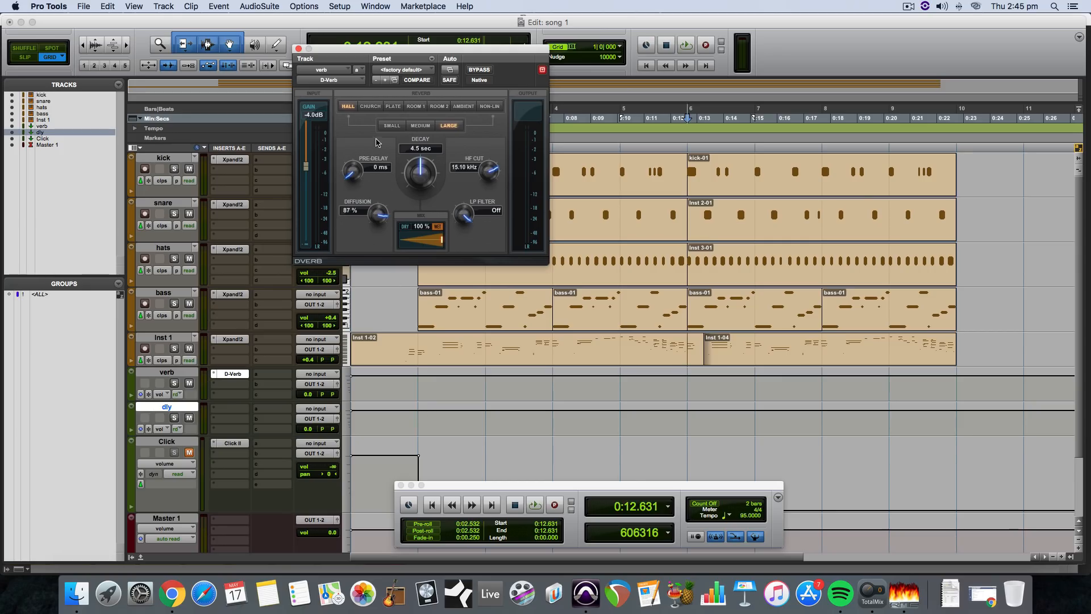
left_click(299, 49)
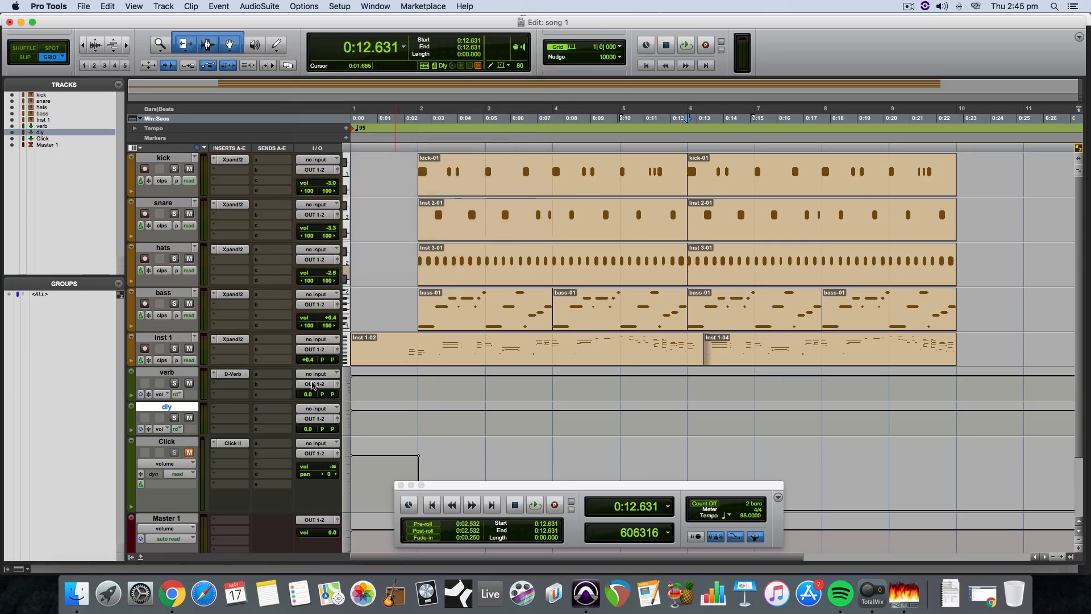
Insert Mod Delay III (stereo) in the first insert slot of the dly track.
left_click(231, 410)
mouse_move(267, 431)
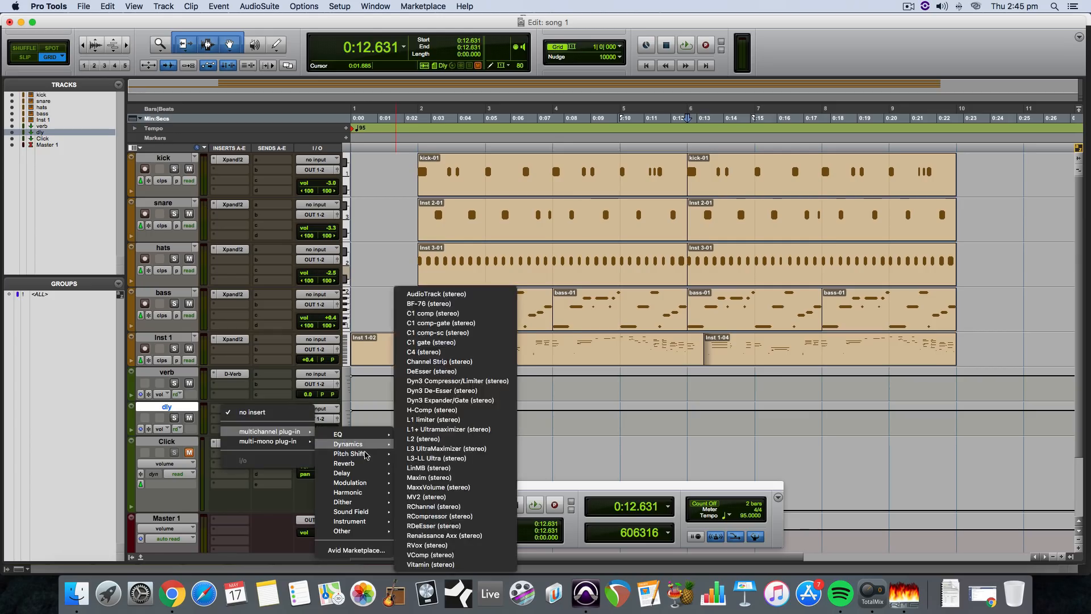
mouse_move(363, 473)
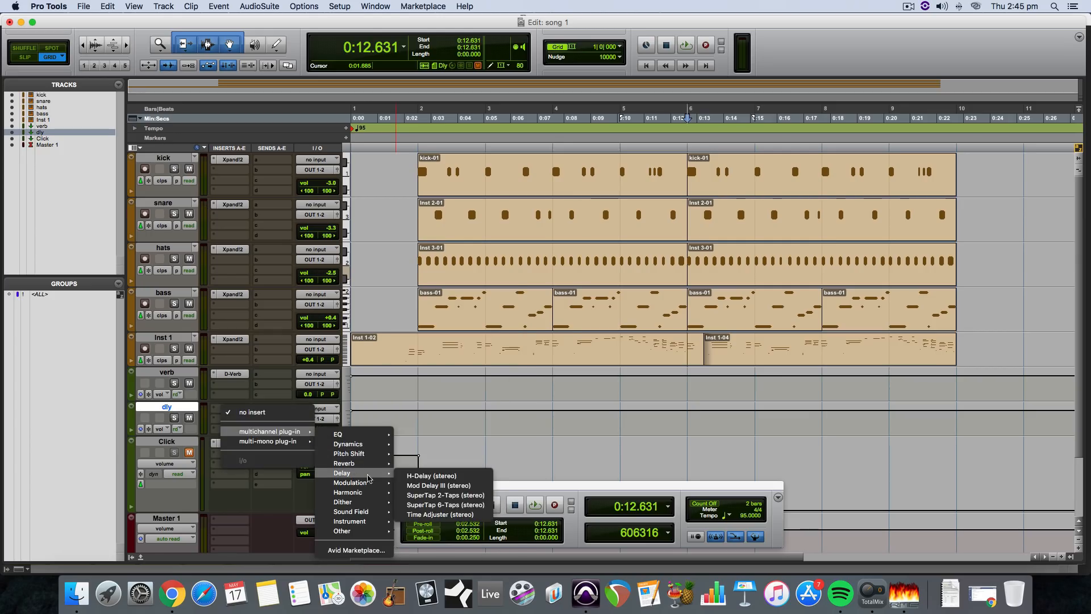
left_click(421, 487)
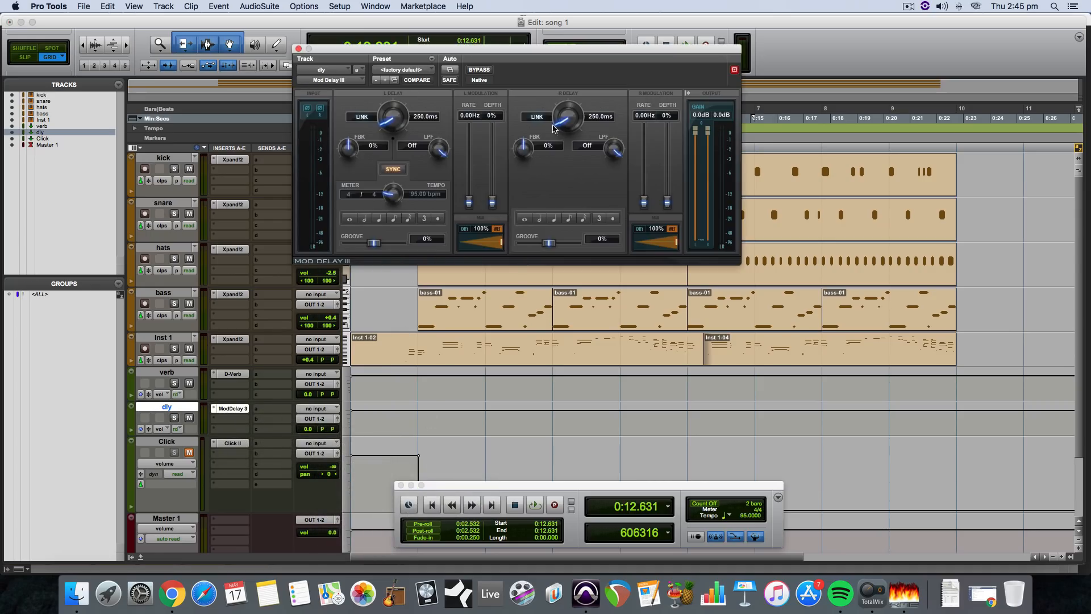
left_click(428, 71)
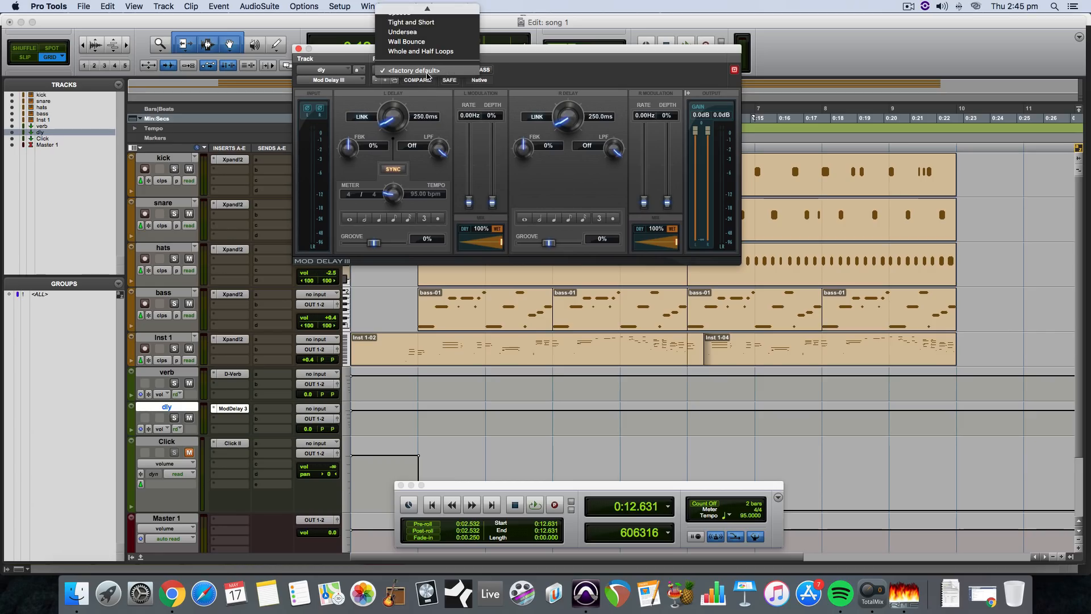
mouse_move(421, 7)
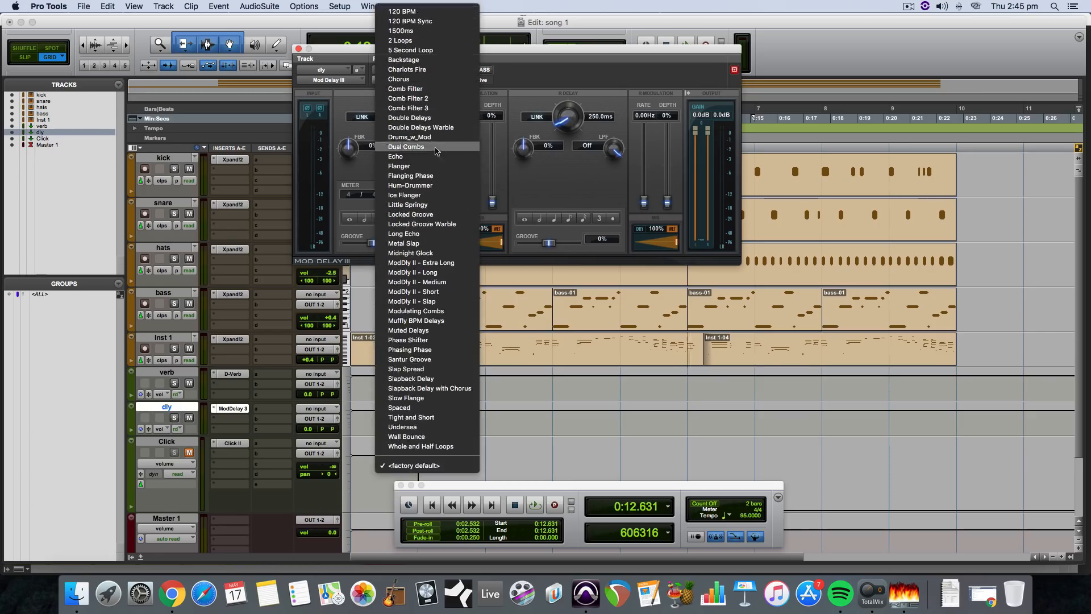
left_click(538, 51)
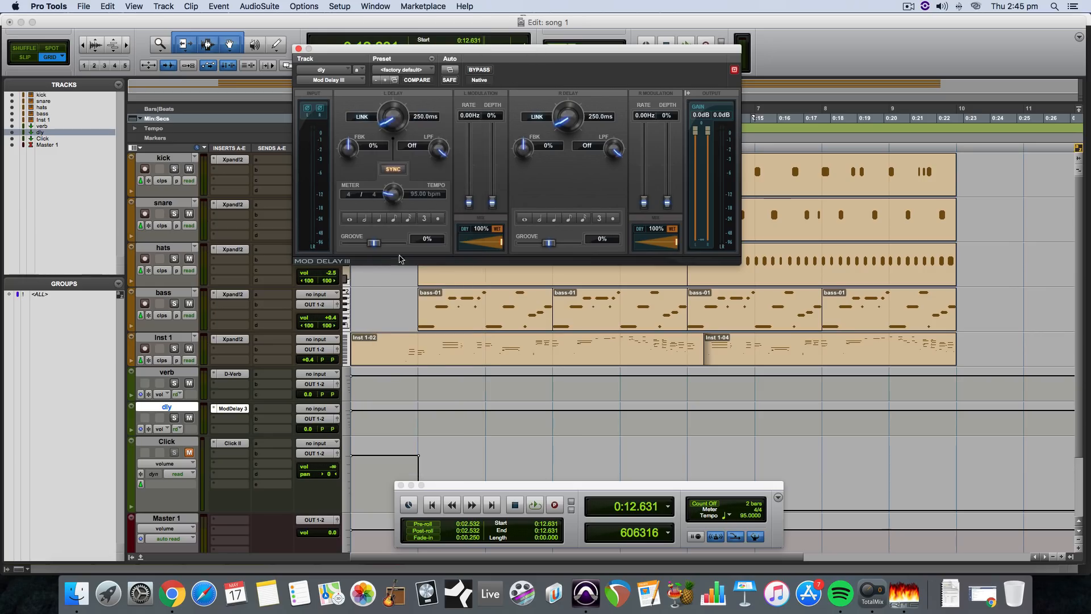
left_click(217, 409)
mouse_move(337, 453)
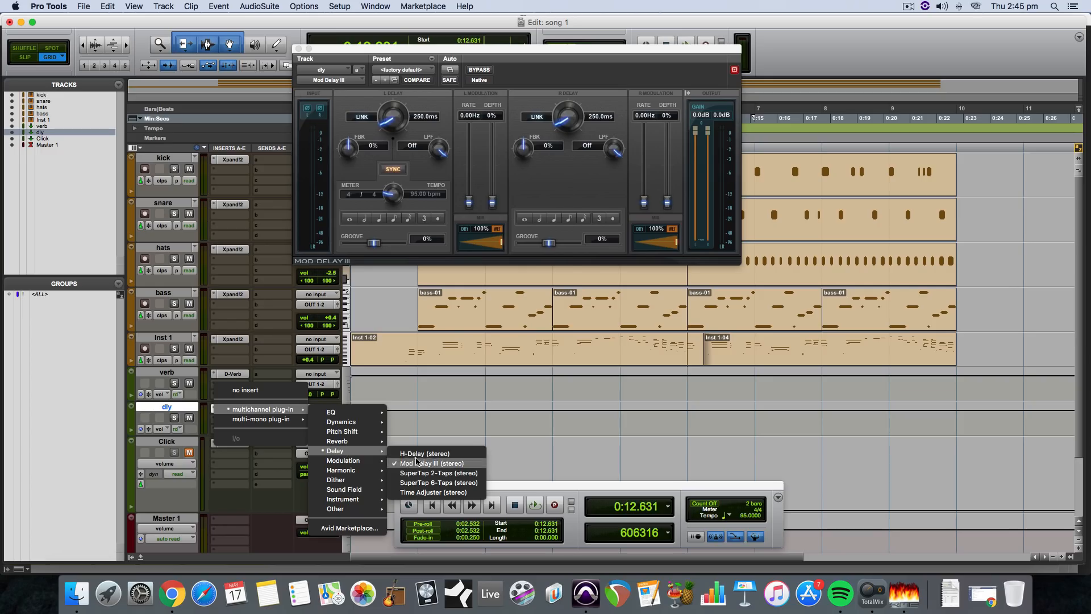
left_click(559, 54)
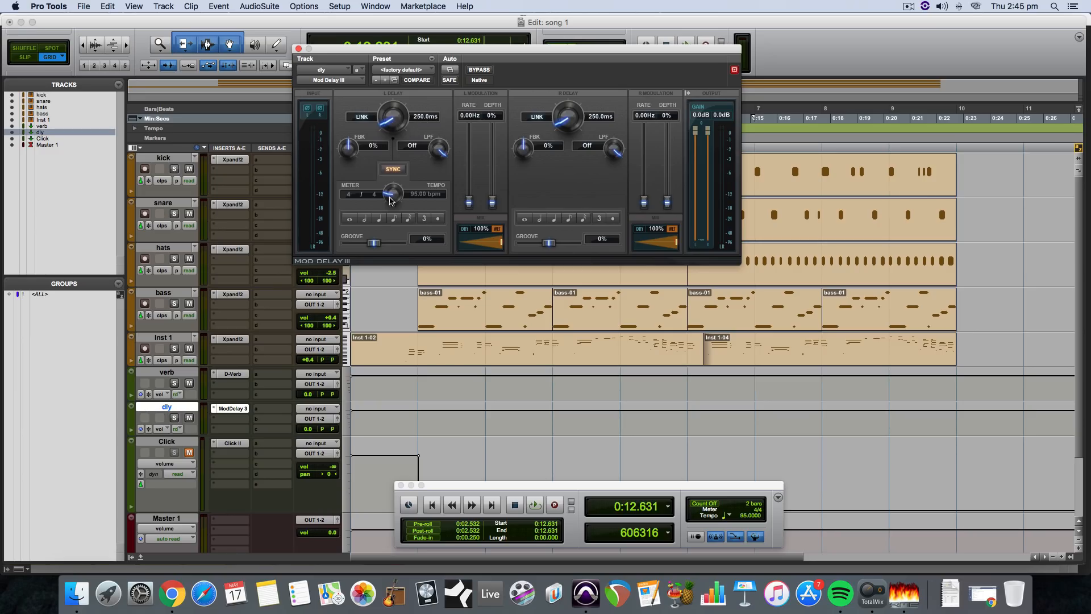
Try a left delay time of 598 ms and an unsynced tempo of 111.09 bpm in Mod Delay III.
left_click(395, 172)
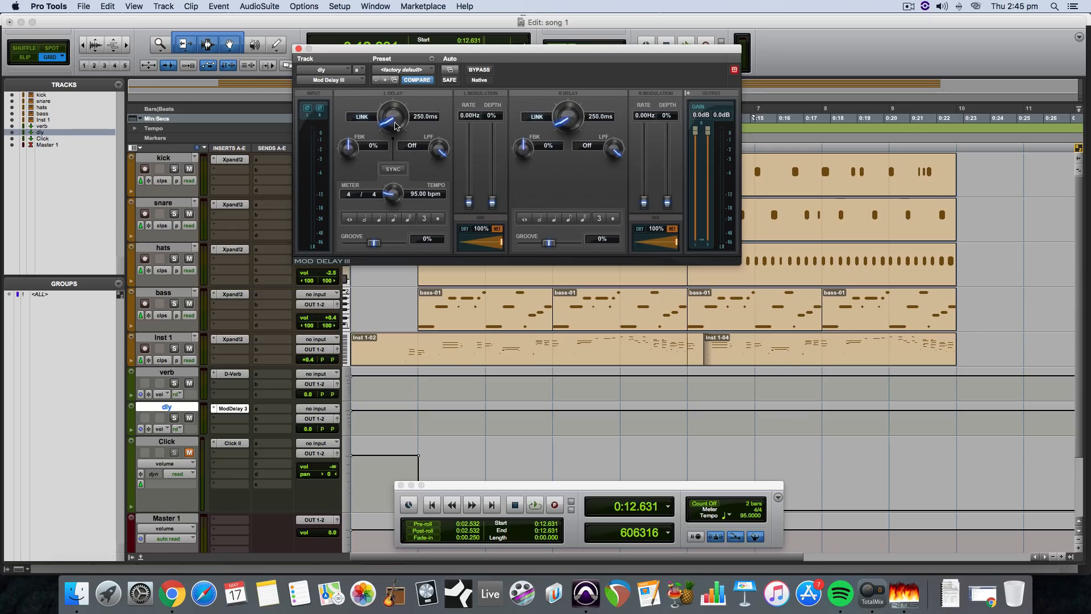
mouse_move(387, 126)
left_mouse_down()
mouse_move(389, 112)
mouse_move(383, 128)
left_mouse_up()
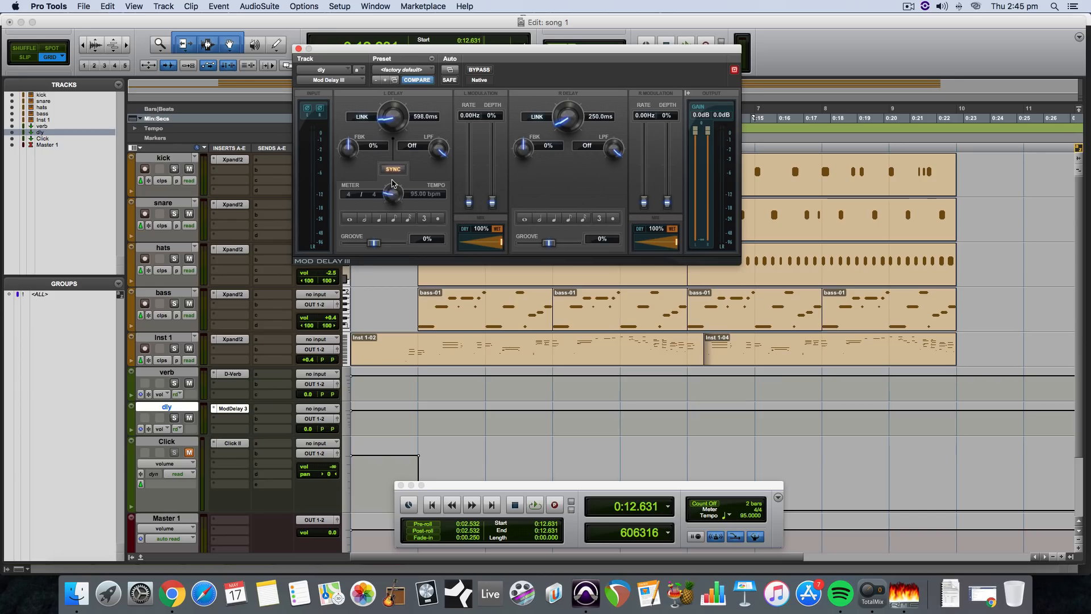
left_click_drag(388, 200, 389, 200)
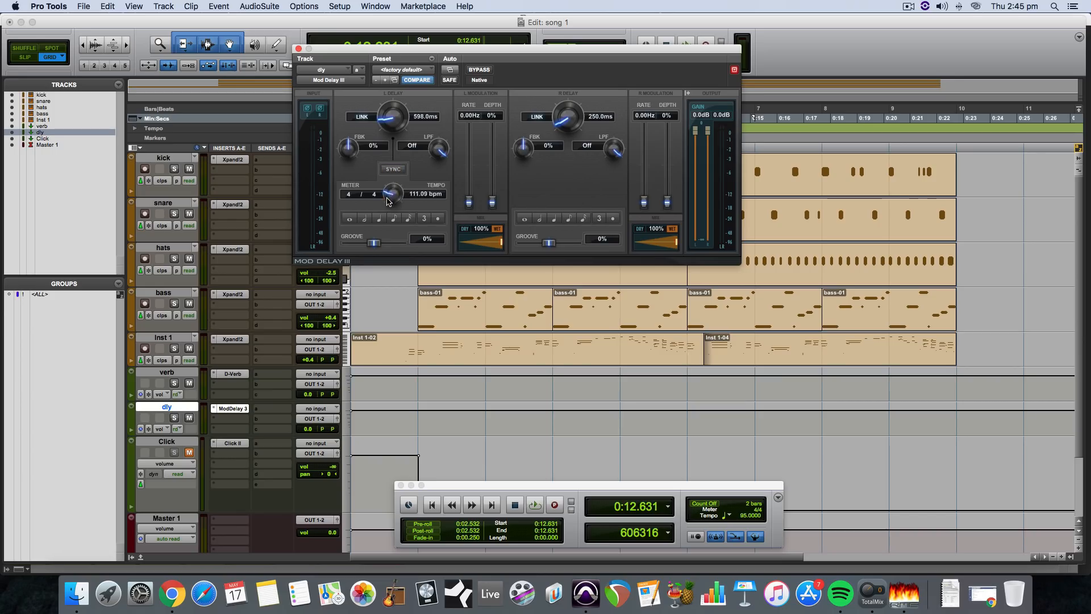
left_click(394, 169)
mouse_move(500, 244)
left_mouse_down()
mouse_move(467, 244)
mouse_move(513, 239)
left_mouse_up()
Set the left delay of Mod Delay III to a tempo-synced eighth note and close the plug-in window.
left_click(396, 220)
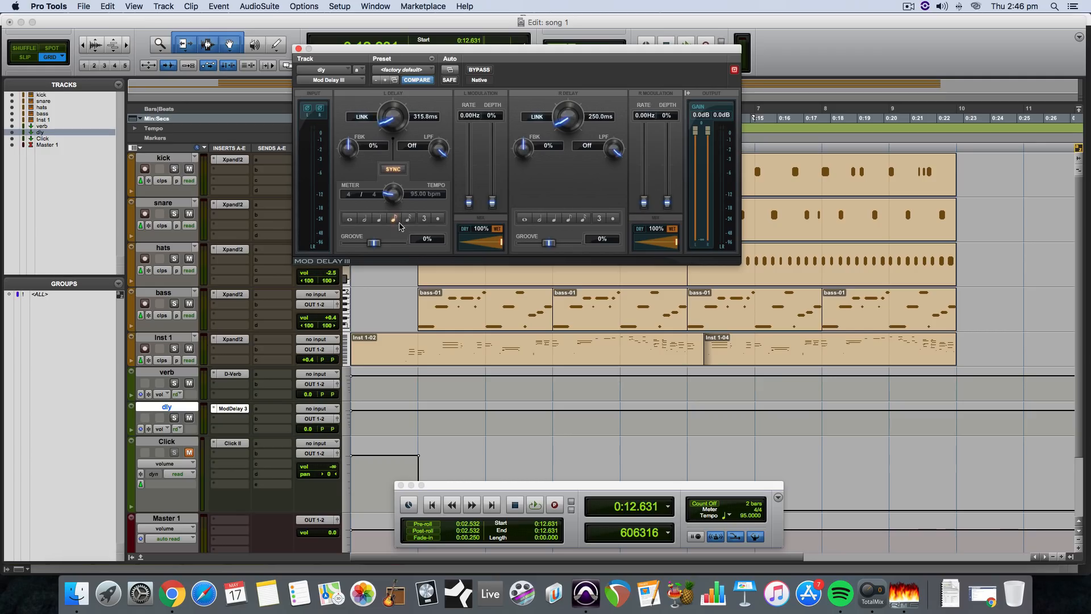
left_click(379, 219)
left_click(393, 219)
left_click(299, 49)
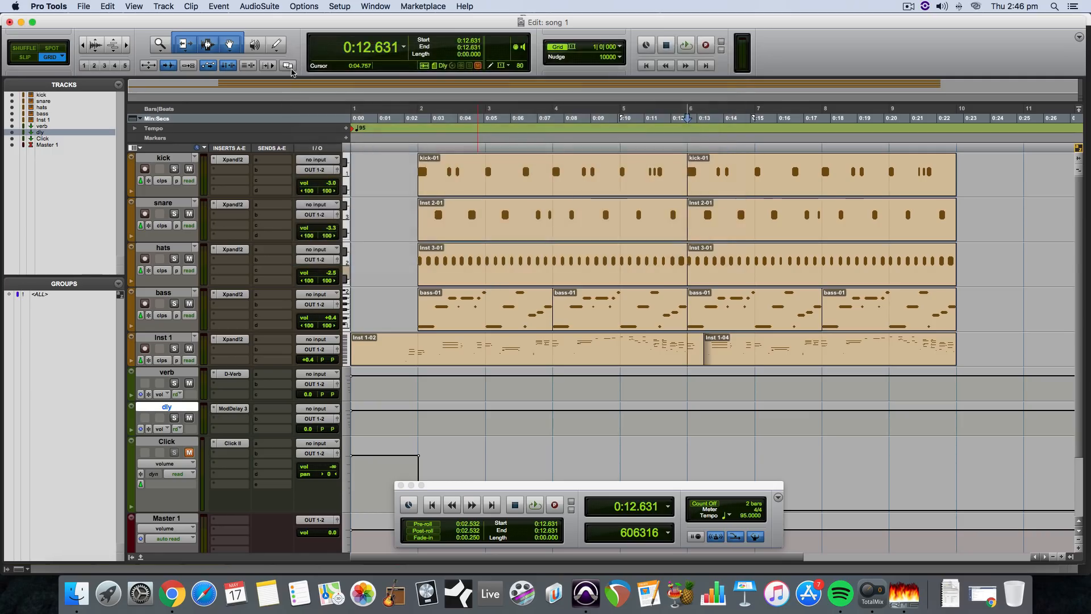
left_click(238, 374)
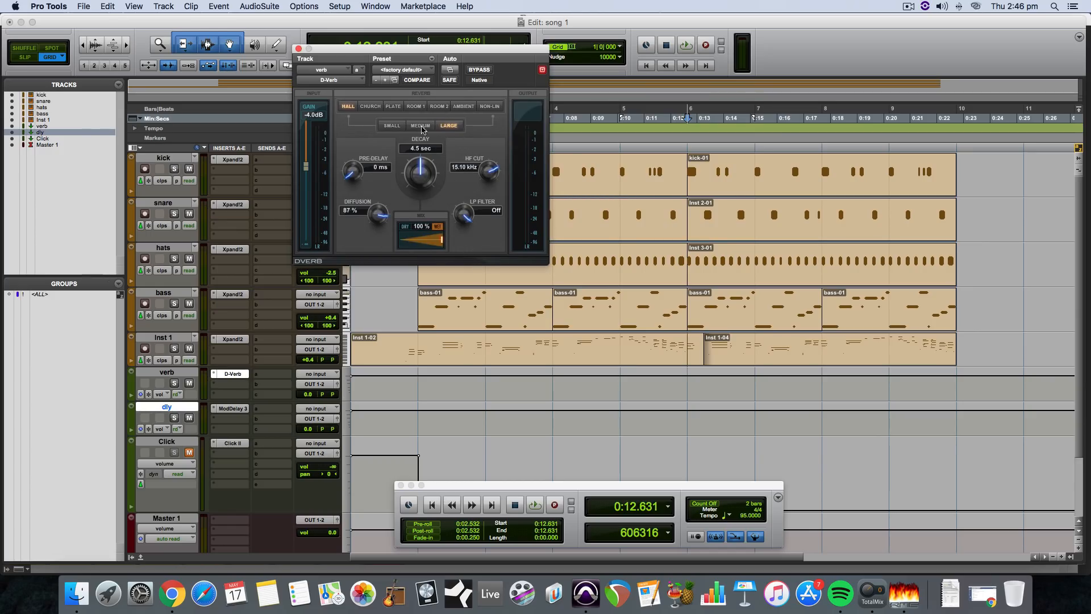
left_click(298, 49)
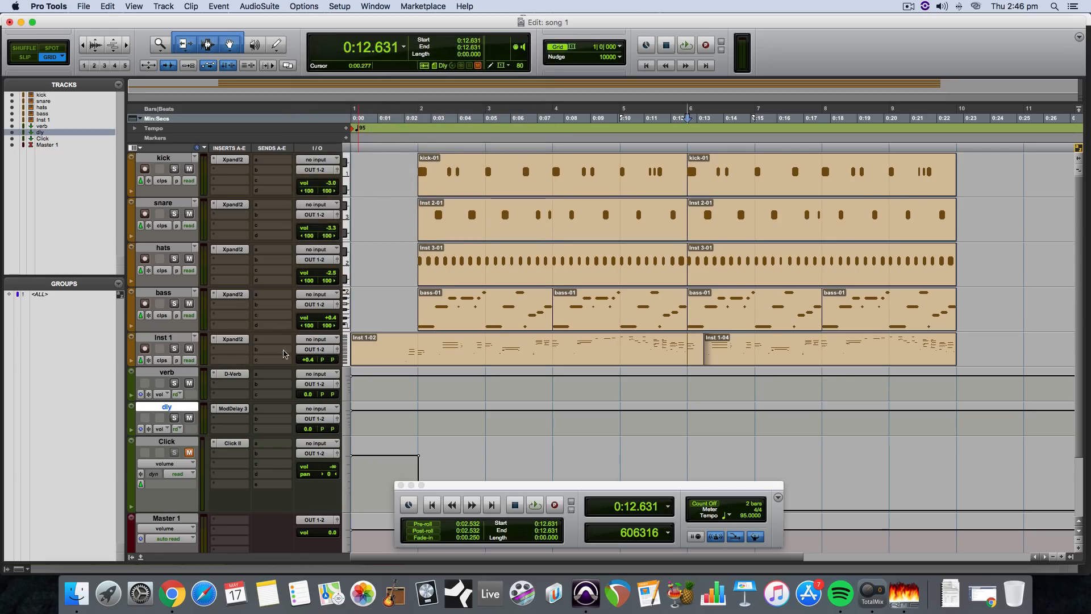
left_click(170, 373)
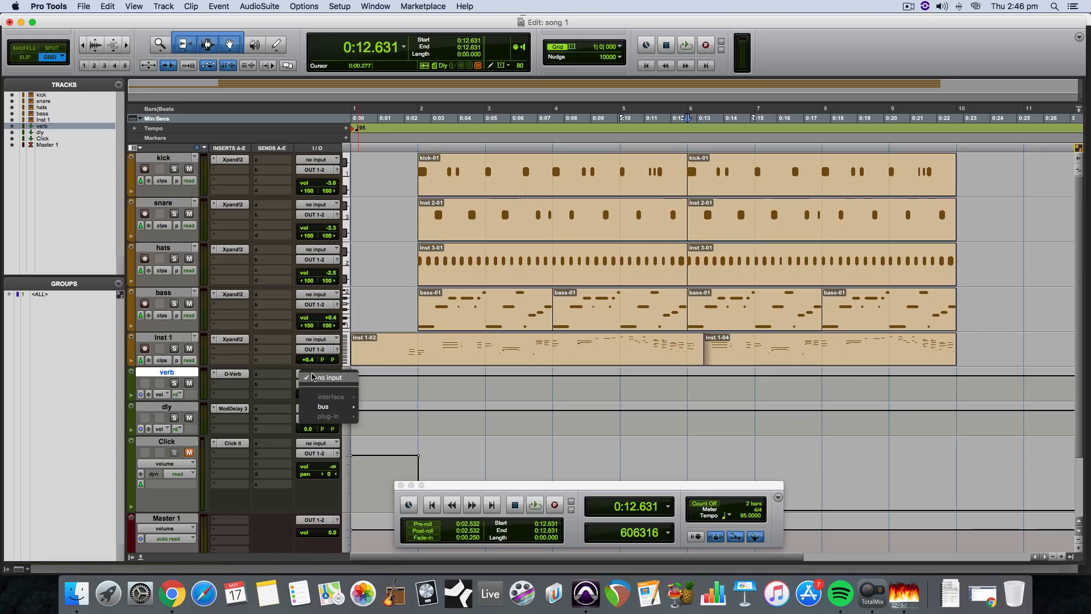
left_click(321, 375)
mouse_move(328, 407)
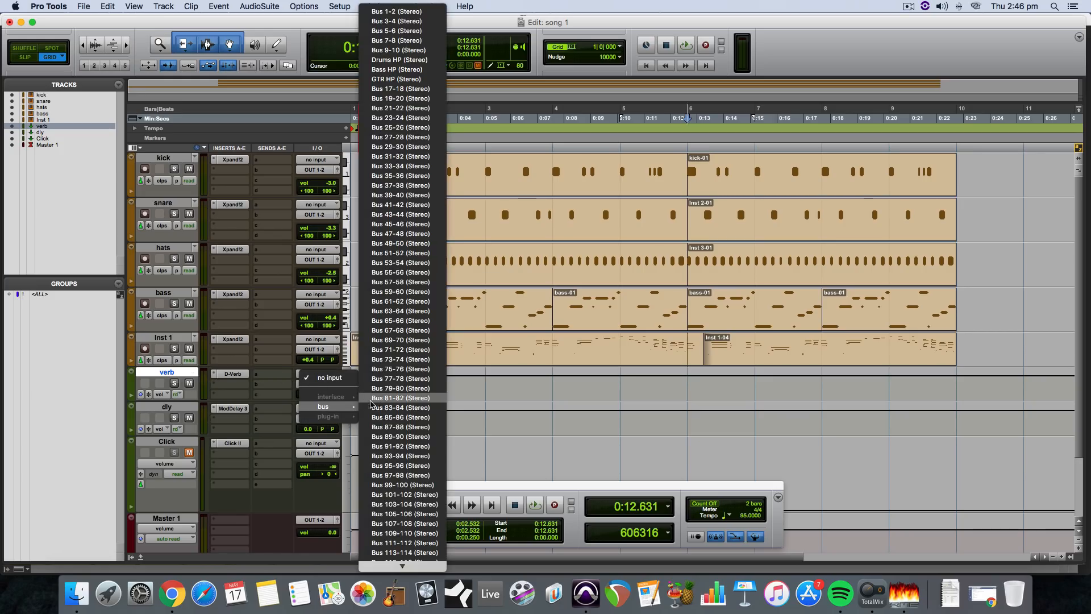
left_click(320, 378)
left_click(320, 377)
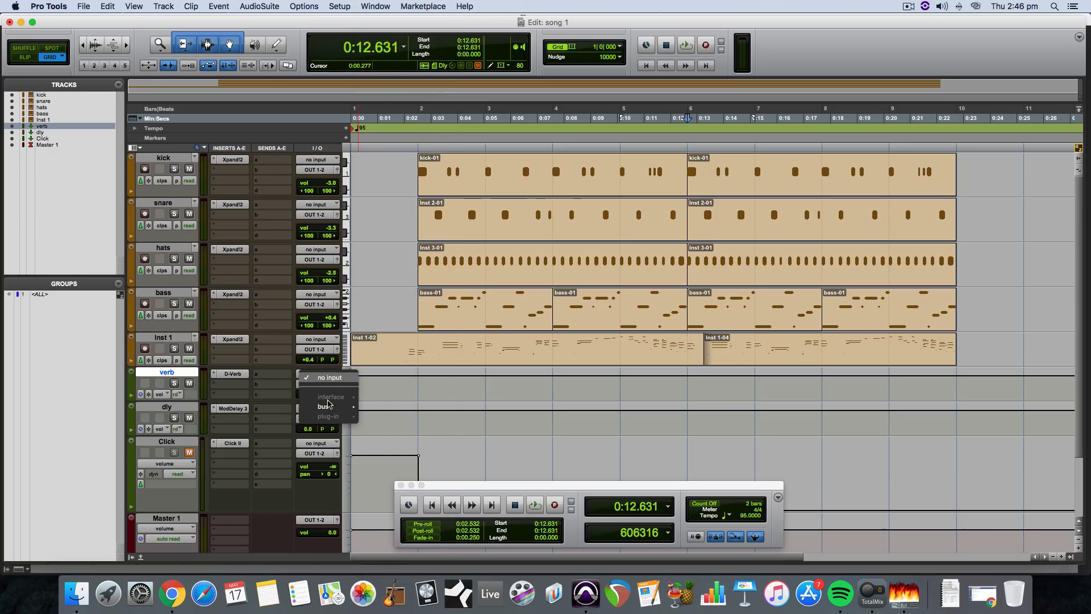
left_click(284, 379)
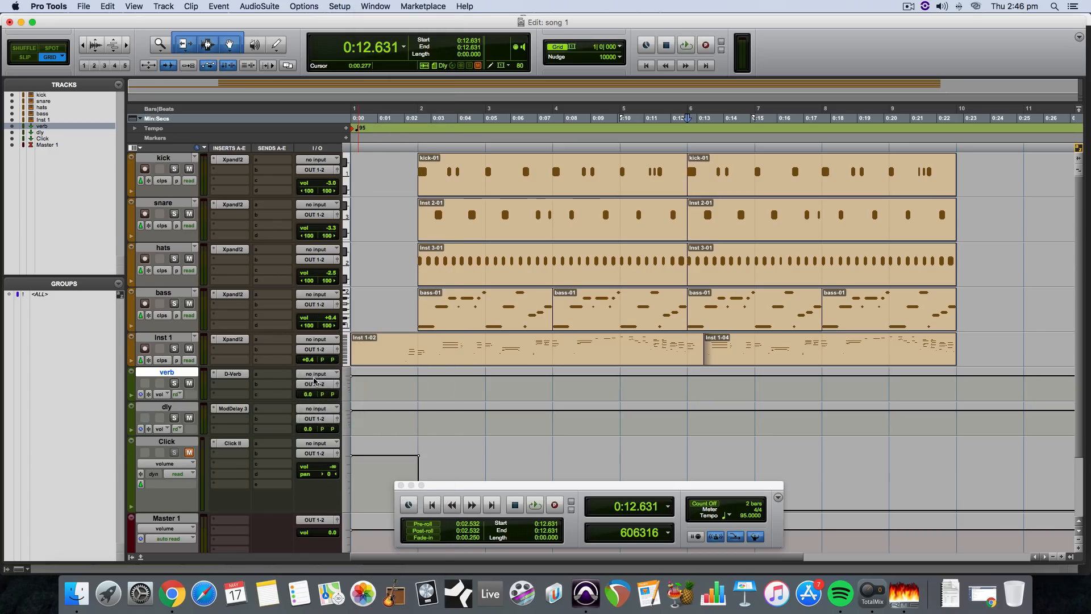
left_click(140, 152)
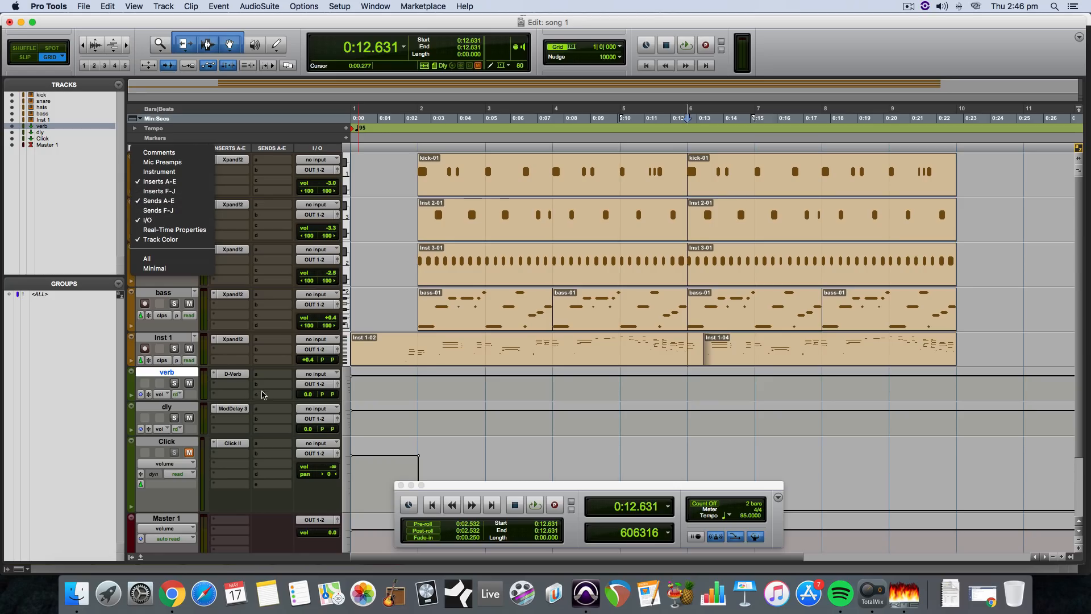
left_click(275, 379)
Set the verb track's input to Bus 1-2 (Stereo) and the dly track's input to Bus 3-4 (Stereo).
left_click(318, 374)
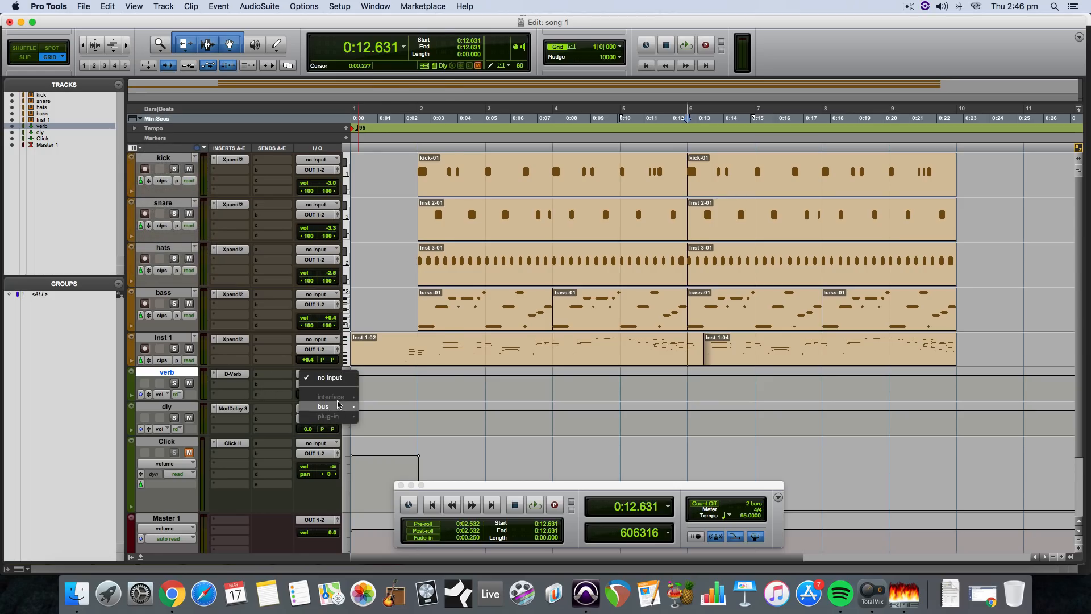
mouse_move(342, 407)
left_click(397, 11)
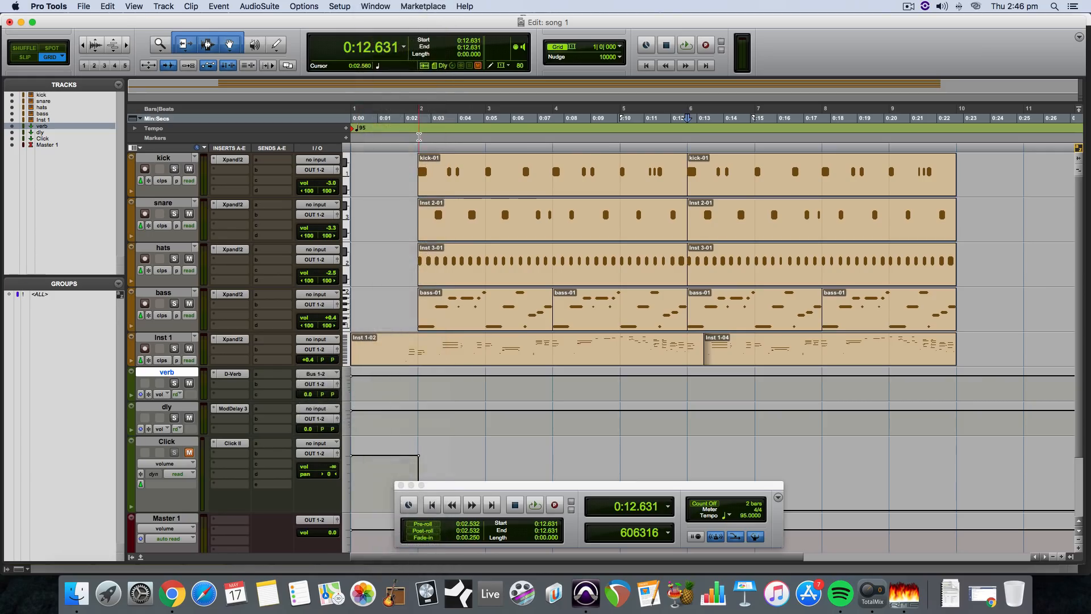
left_click(312, 409)
mouse_move(333, 441)
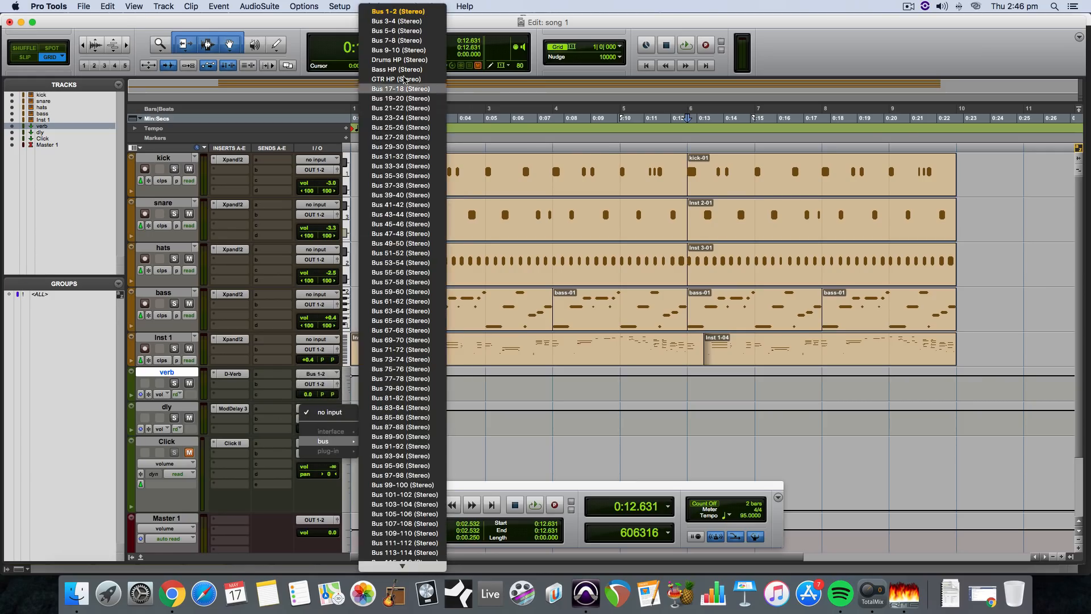
left_click(396, 21)
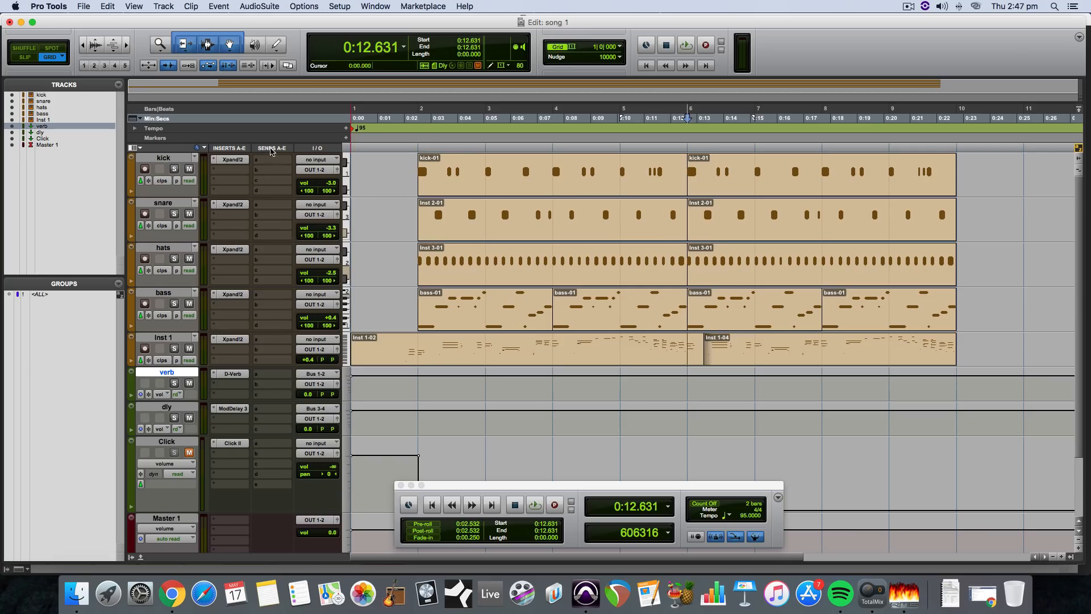
Add a send on the hats track to Bus 1-2 (Stereo) and set its level to -24.3 dB during playback.
left_click(272, 250)
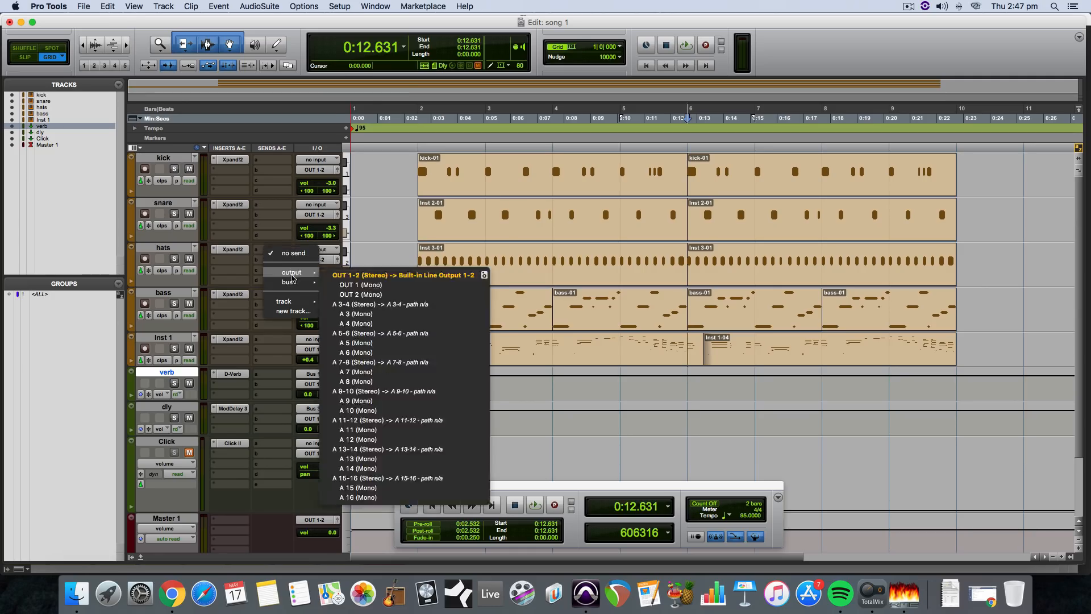
mouse_move(291, 286)
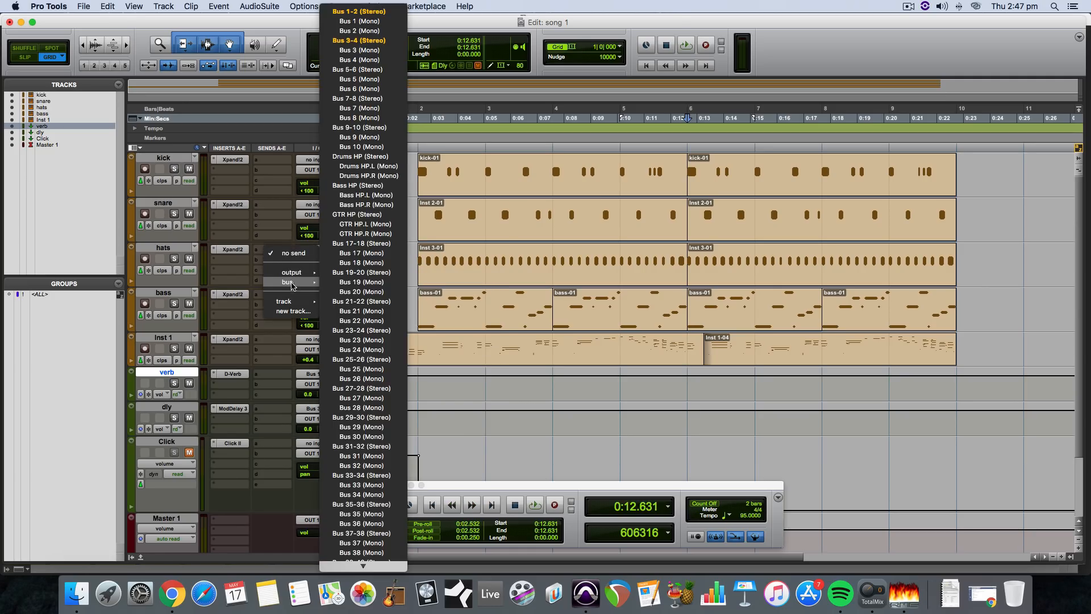
left_click(367, 12)
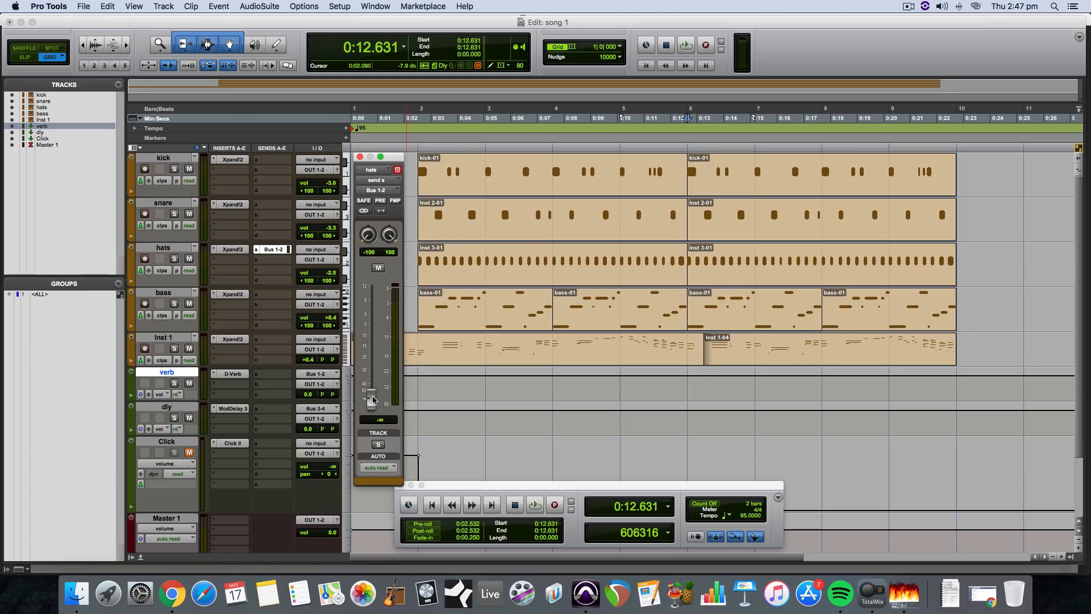
key("space")
left_click_drag(372, 399, 375, 364)
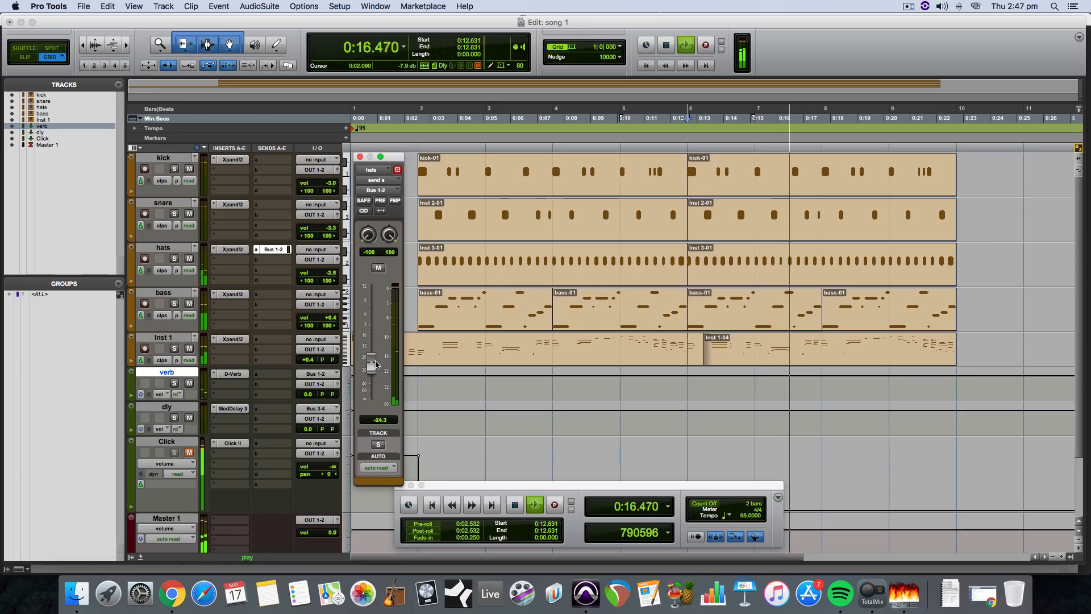
key("space")
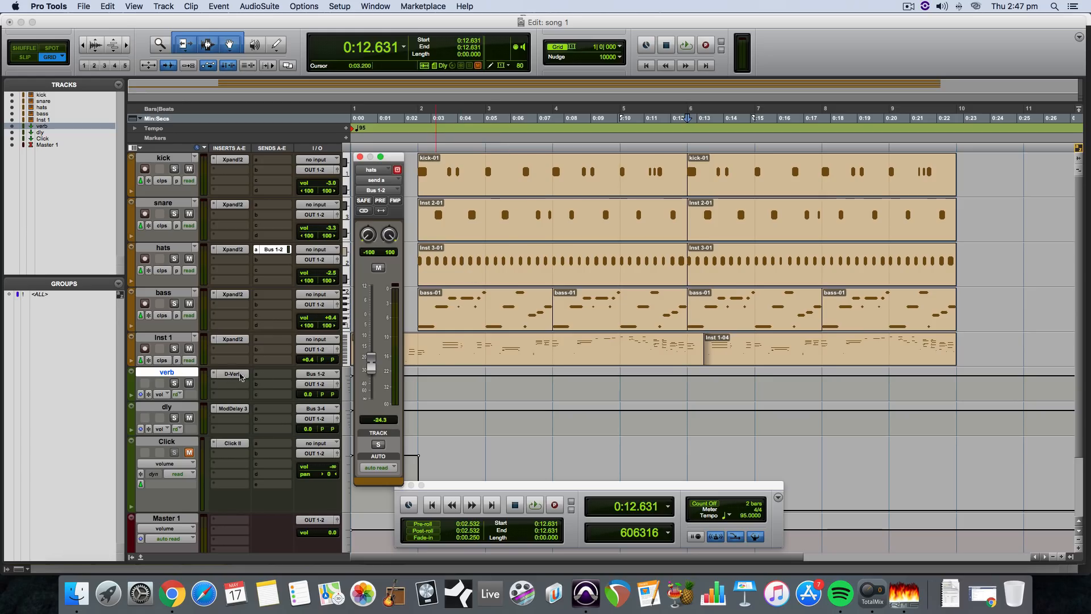
left_click(360, 158)
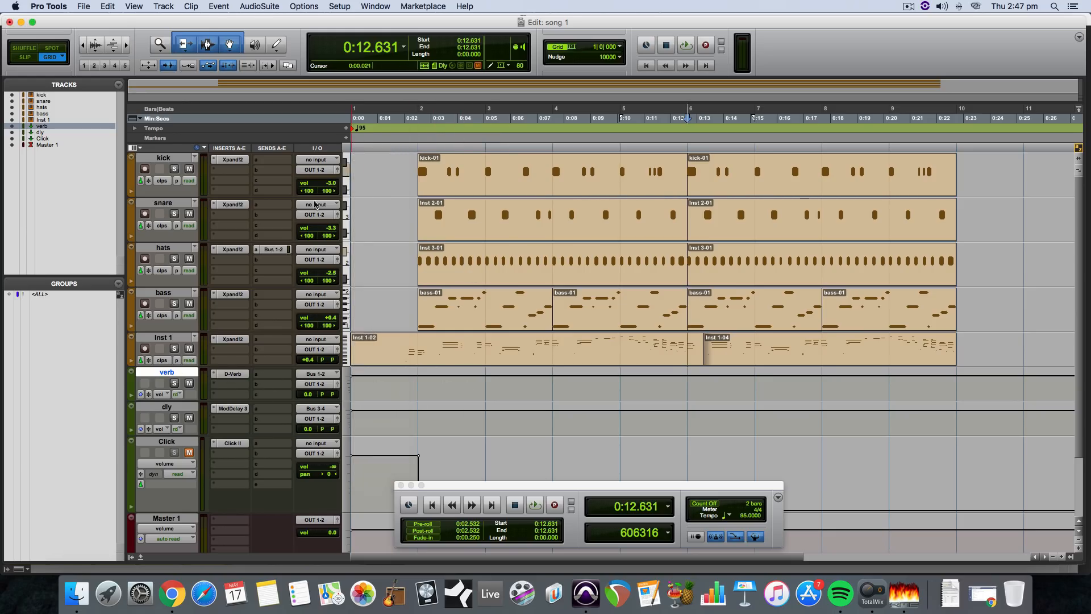
Add a second send on the hats track to Bus 3-4 (Stereo) and set its level to -28.9 dB during playback.
left_click(279, 260)
mouse_move(287, 292)
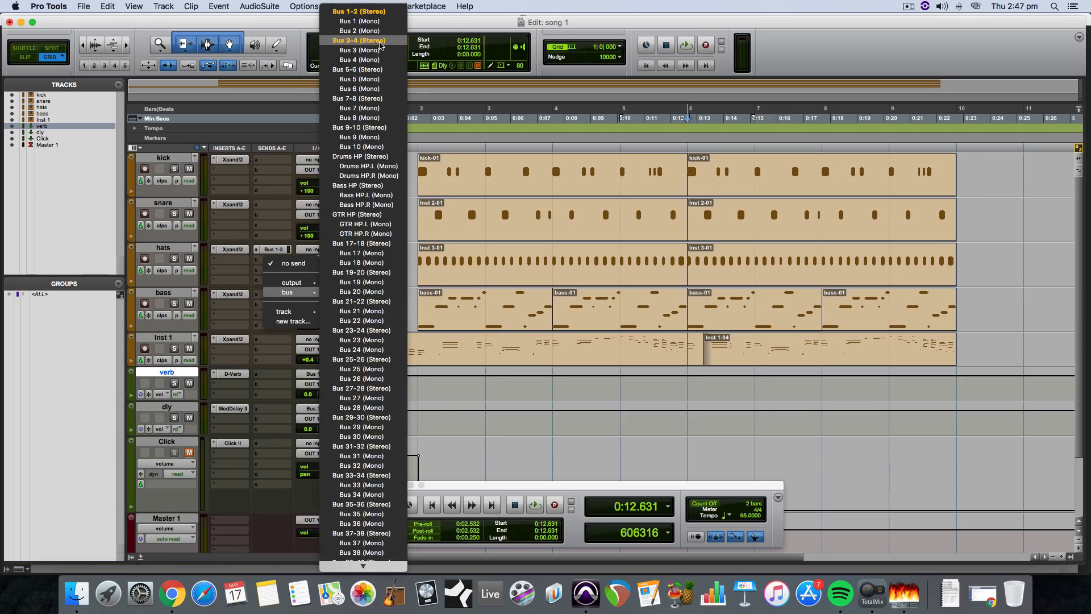
left_click(359, 40)
key("space")
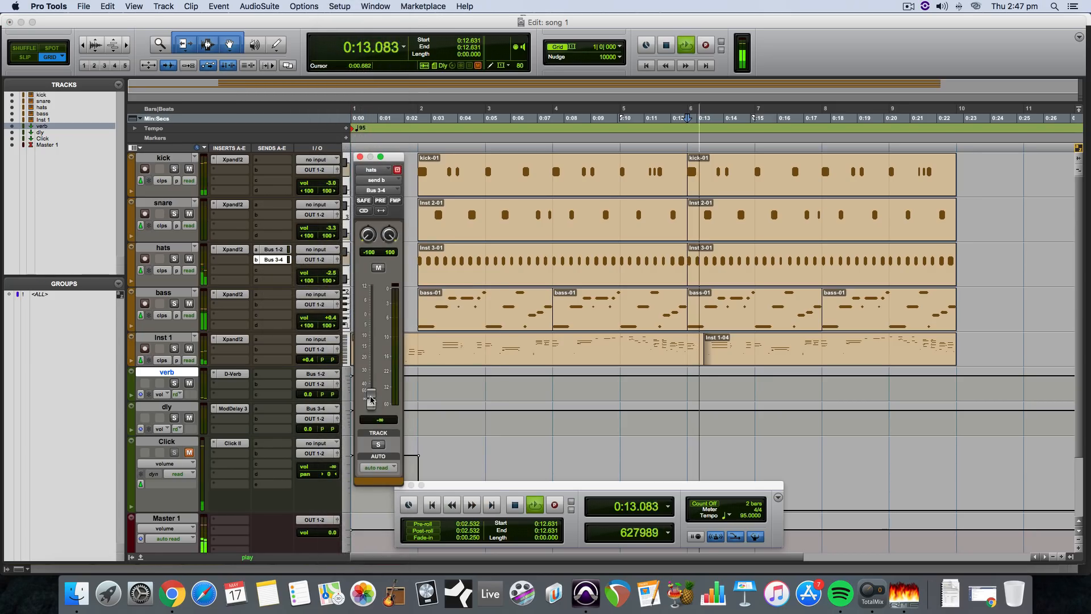
left_click_drag(370, 398, 362, 371)
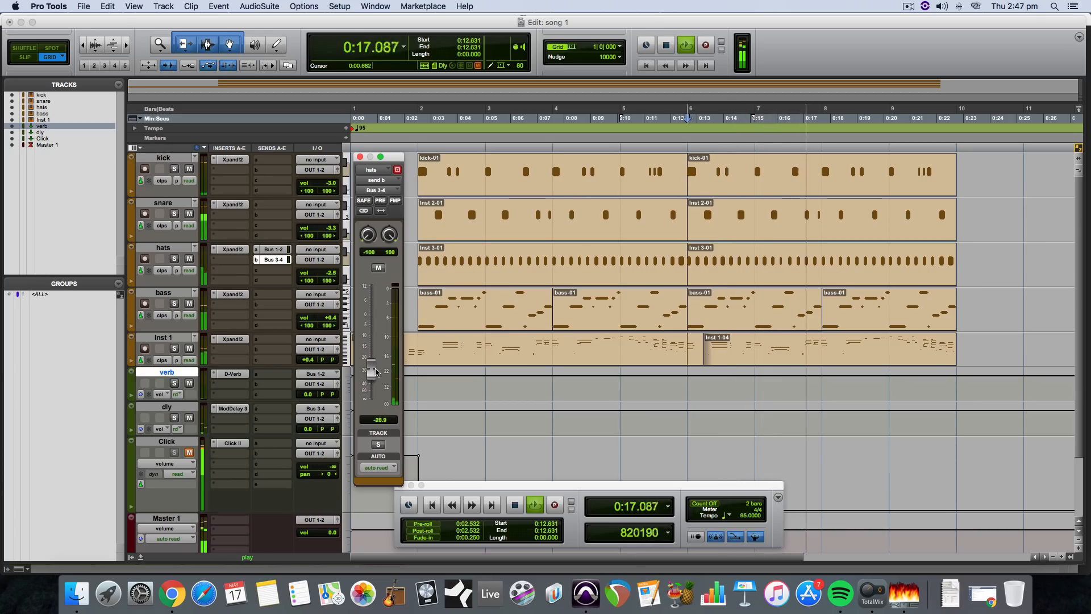
key("space")
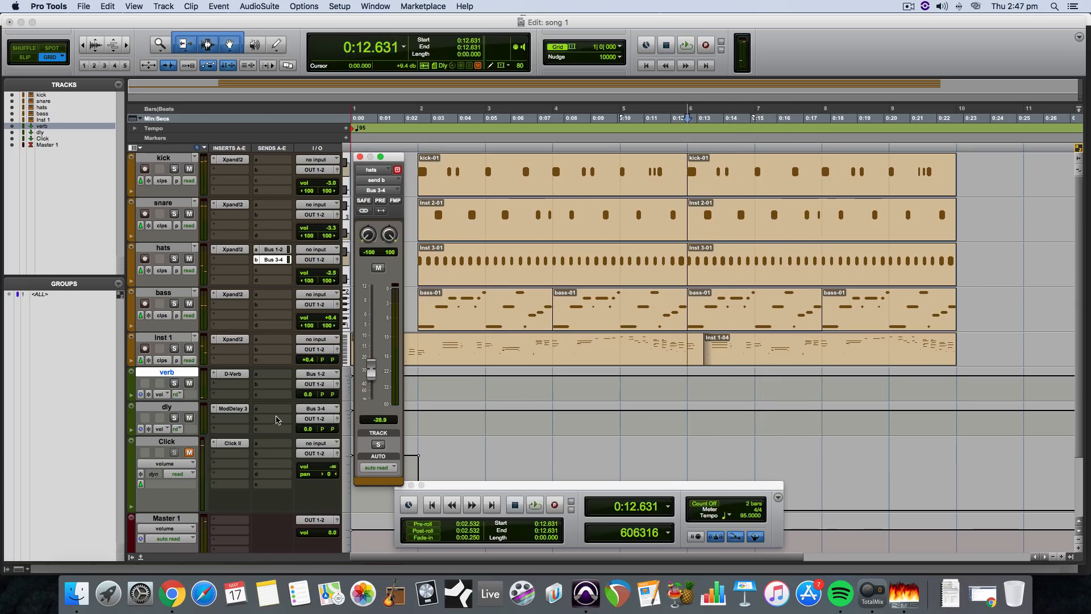
Set the left and right delays of the dly track's Mod Delay III to linked, tempo-synced sixteenth notes.
left_click(232, 409)
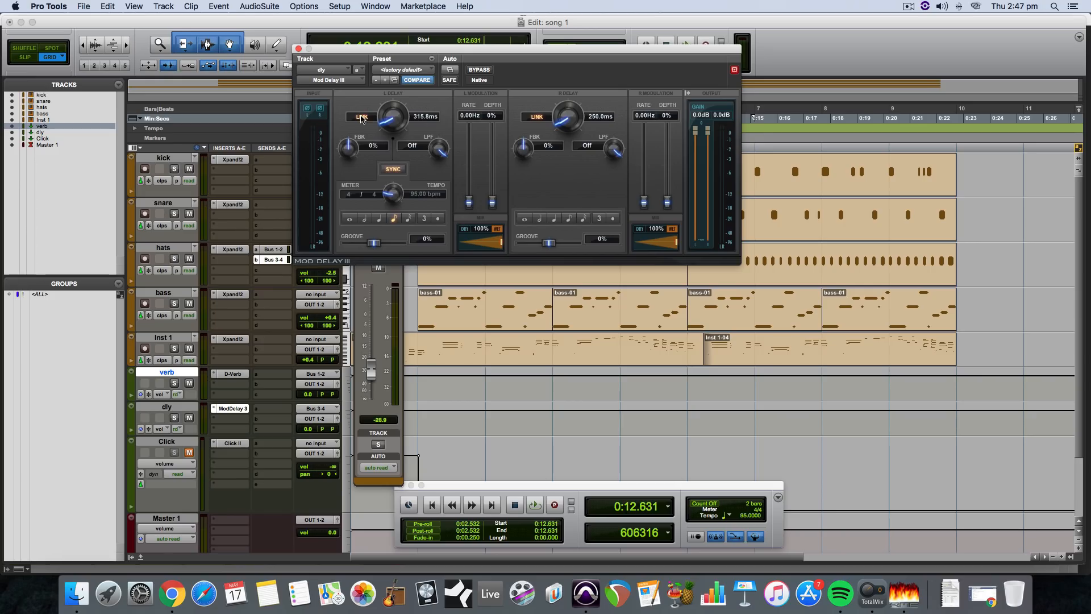
left_click(407, 221)
left_click(396, 221)
left_click(408, 219)
Try a level of -9.7 dB on the hats track's Bus 3-4 send during playback.
key("space")
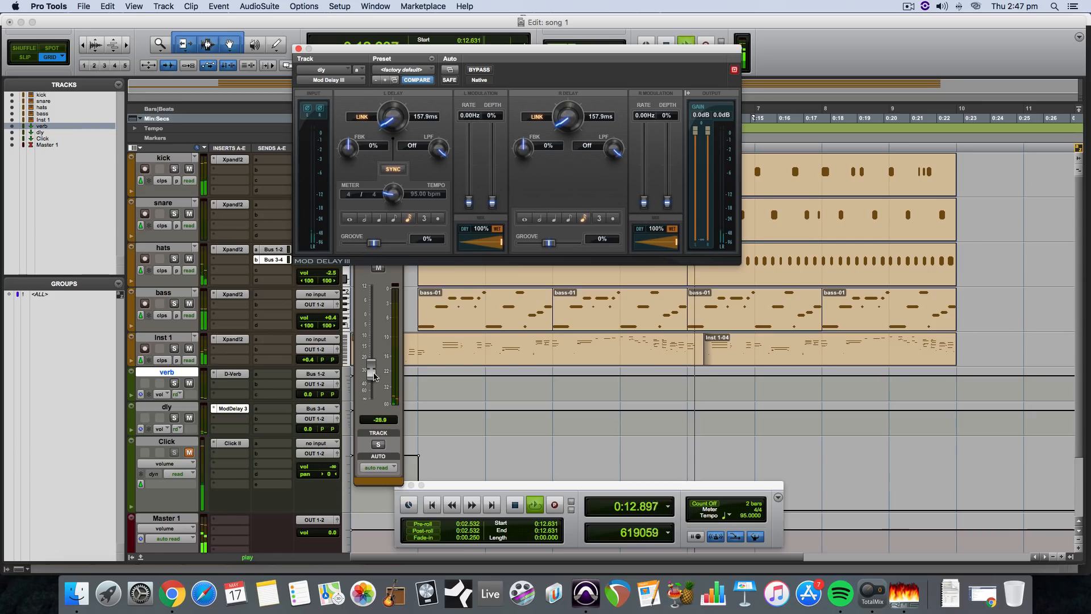
left_click_drag(371, 370, 376, 339)
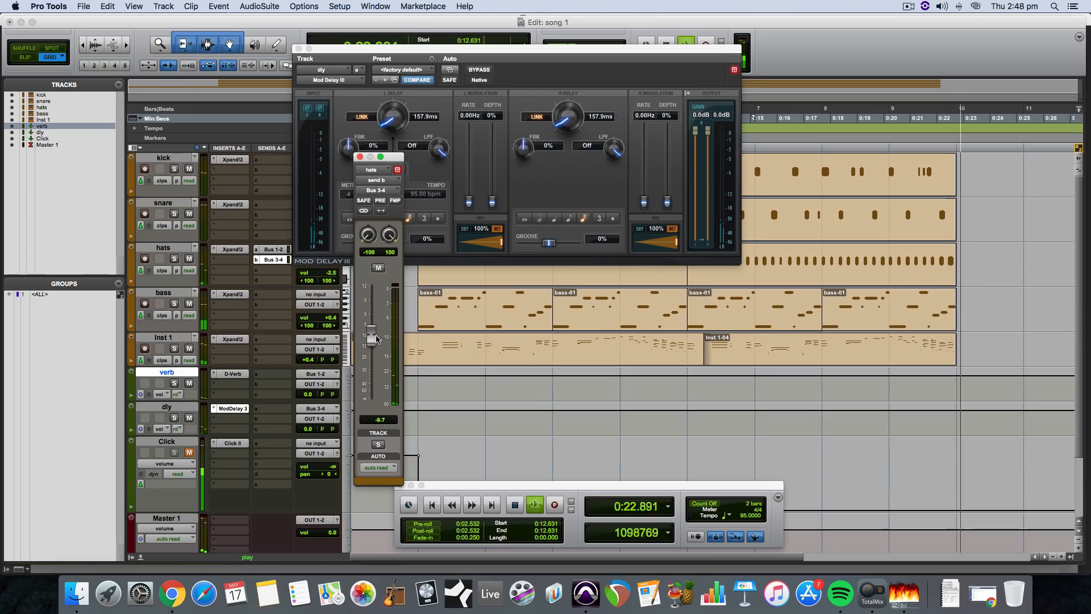
key("space")
key("space")
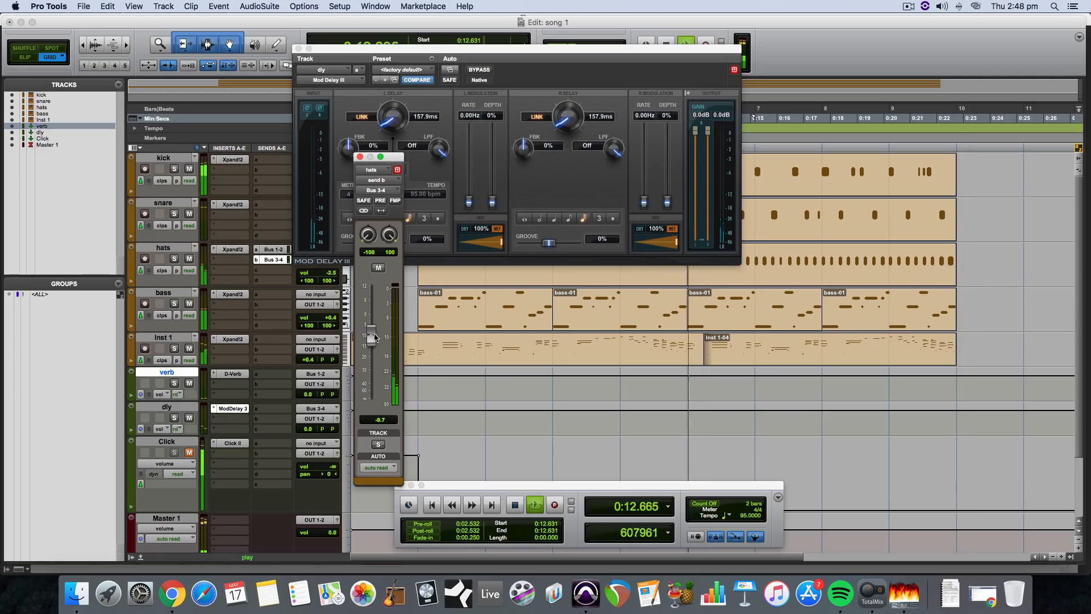
left_click(360, 156)
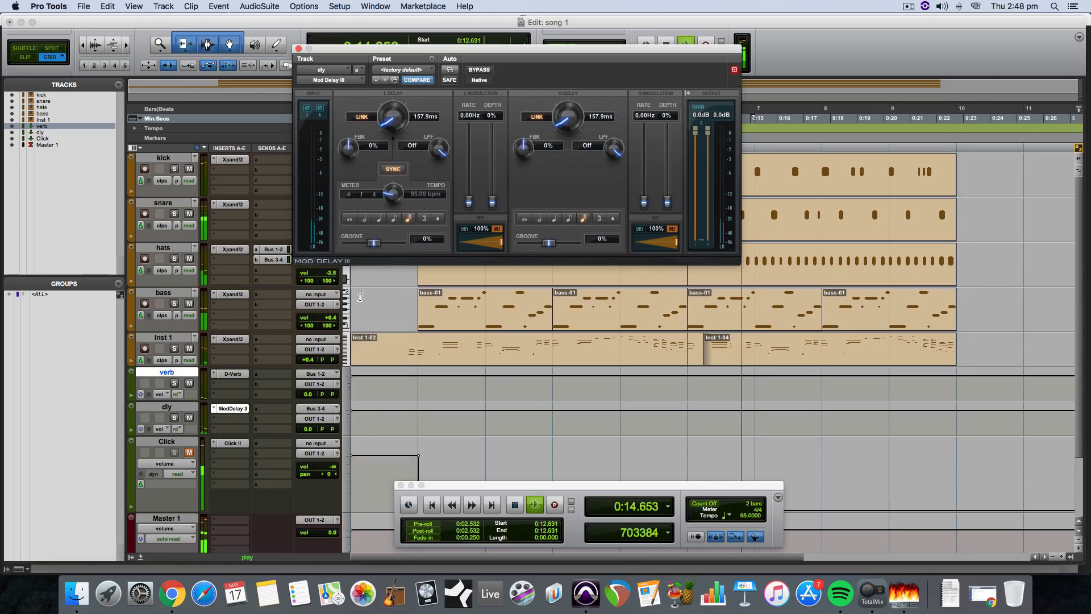
Set the hats track's Bus 3-4 send level to -14.5 dB, then close the send and Mod Delay III windows.
left_click(273, 259)
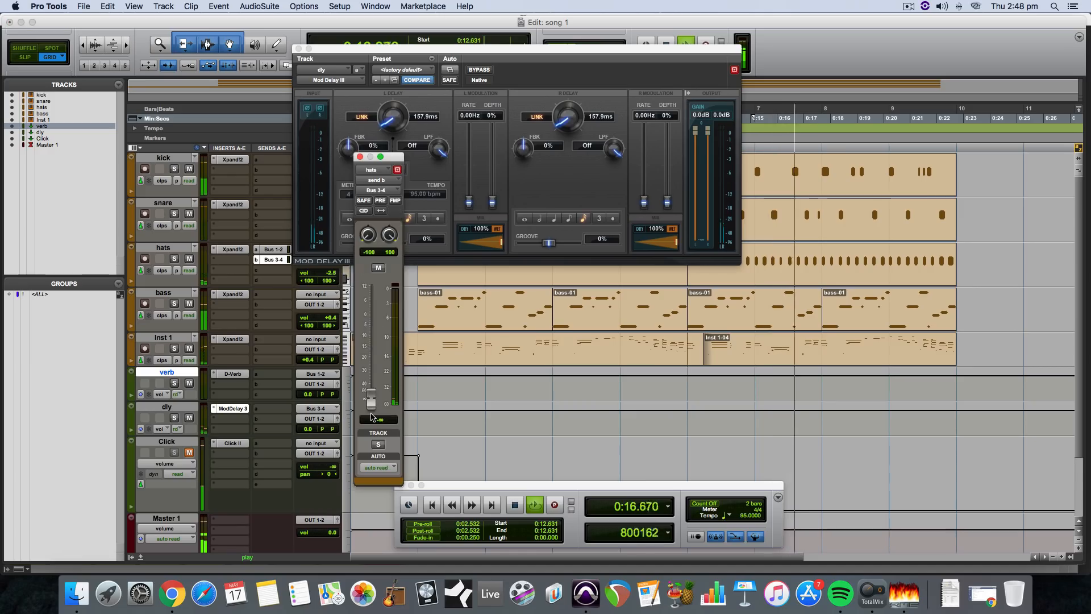
mouse_move(372, 334)
left_mouse_down()
mouse_move(371, 368)
mouse_move(377, 344)
left_mouse_up()
key("space")
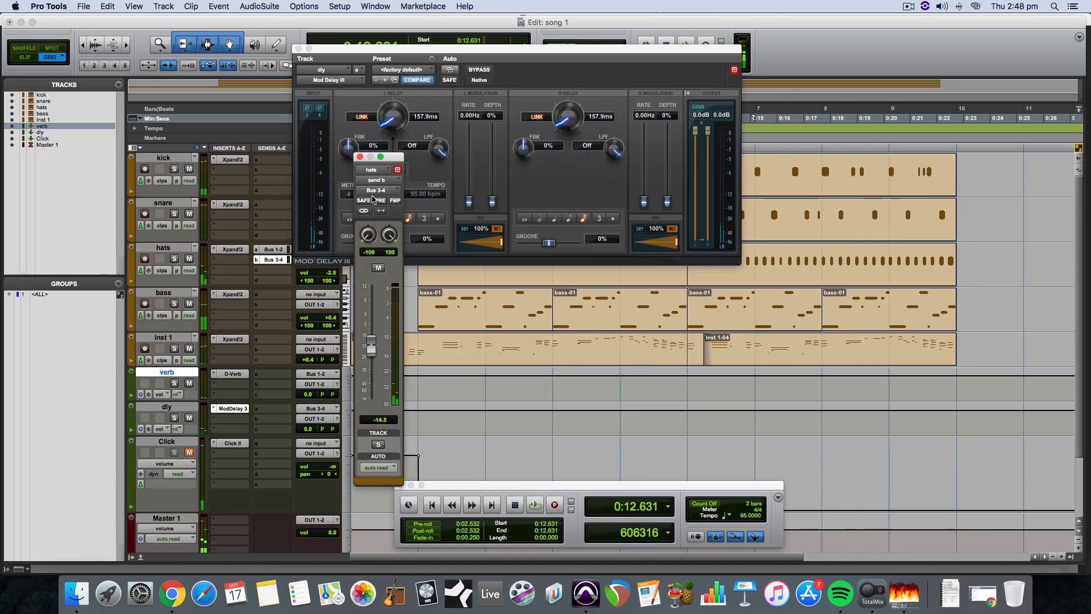
left_click(359, 157)
left_click(300, 51)
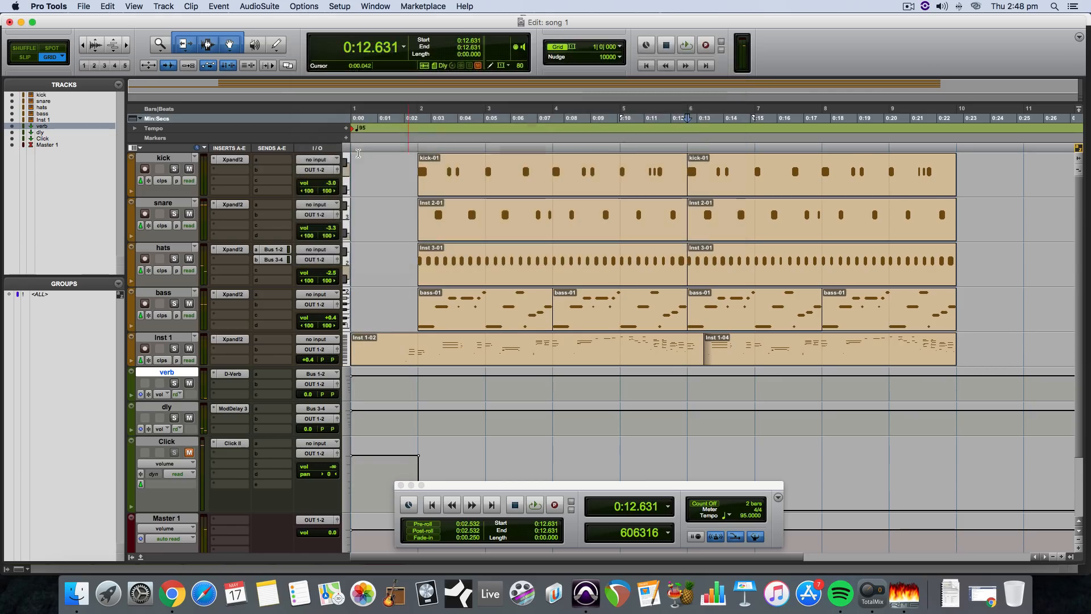
Add a send on the snare track to Bus 1-2 (Stereo) and set its level to -21.0 dB during playback.
left_click(269, 208)
mouse_move(290, 237)
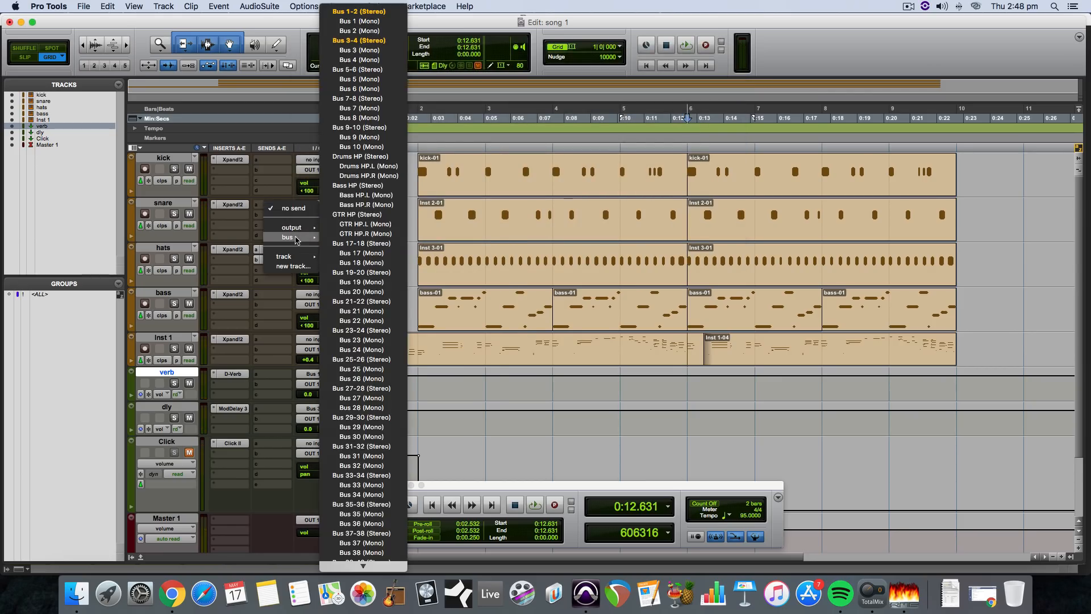
left_click(369, 12)
key("space")
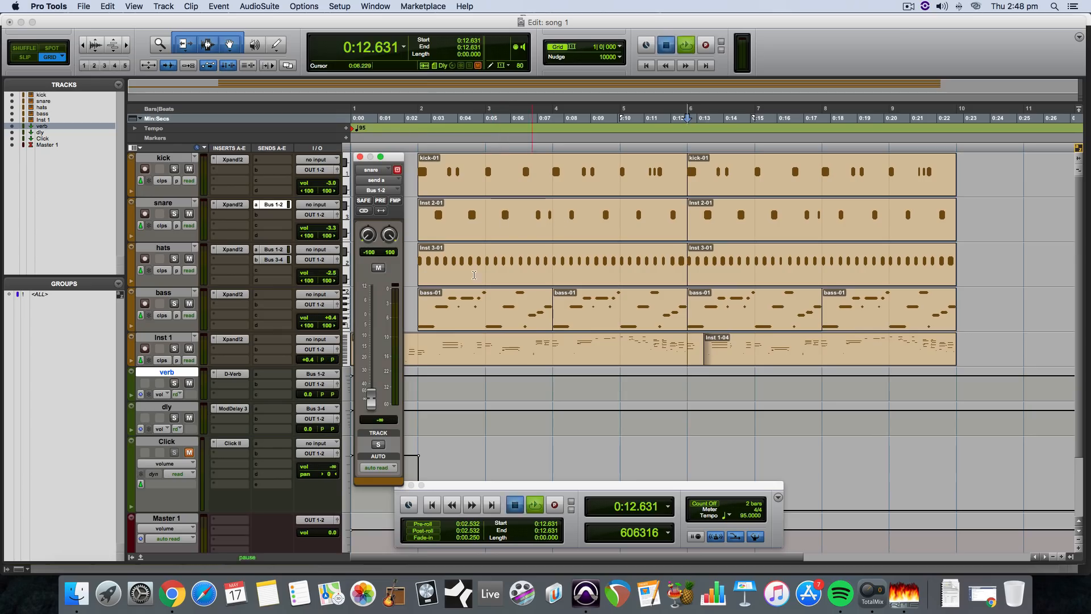
left_click_drag(372, 398, 373, 359)
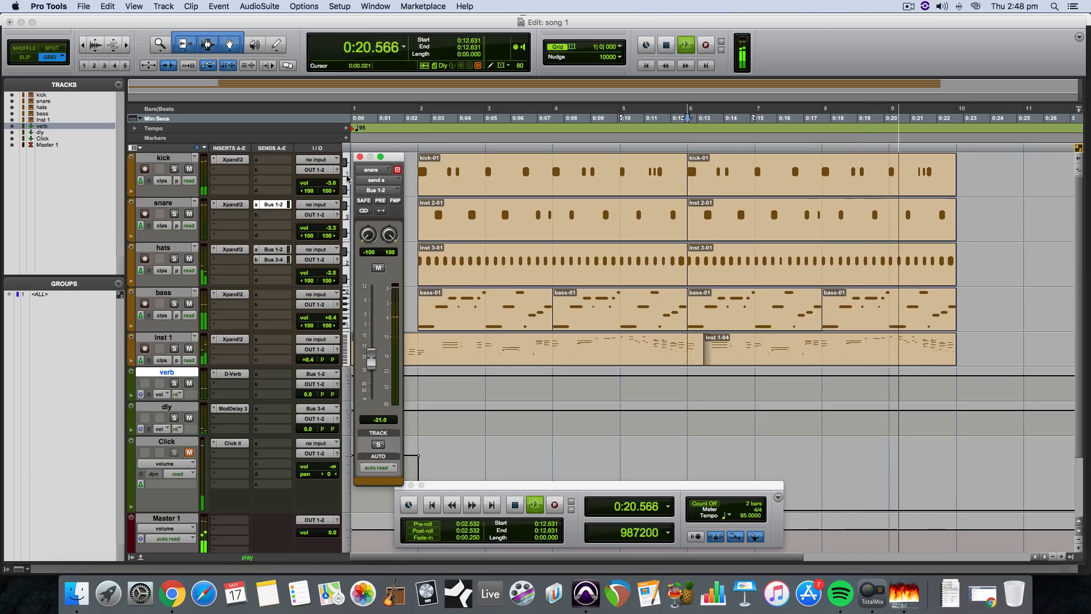
left_click(360, 157)
key("space")
left_click(284, 160)
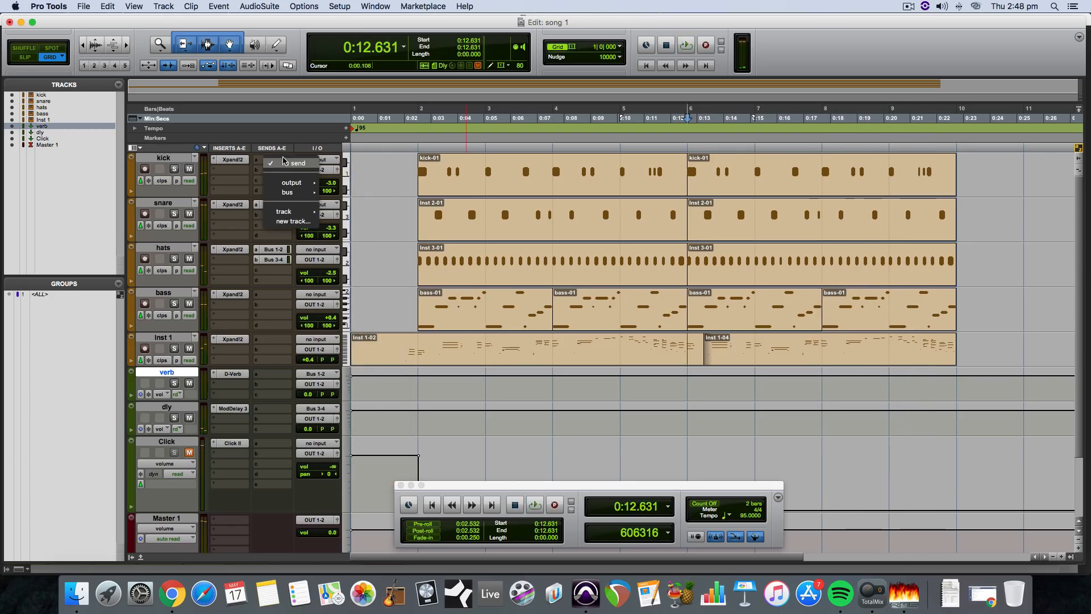
left_click(235, 187)
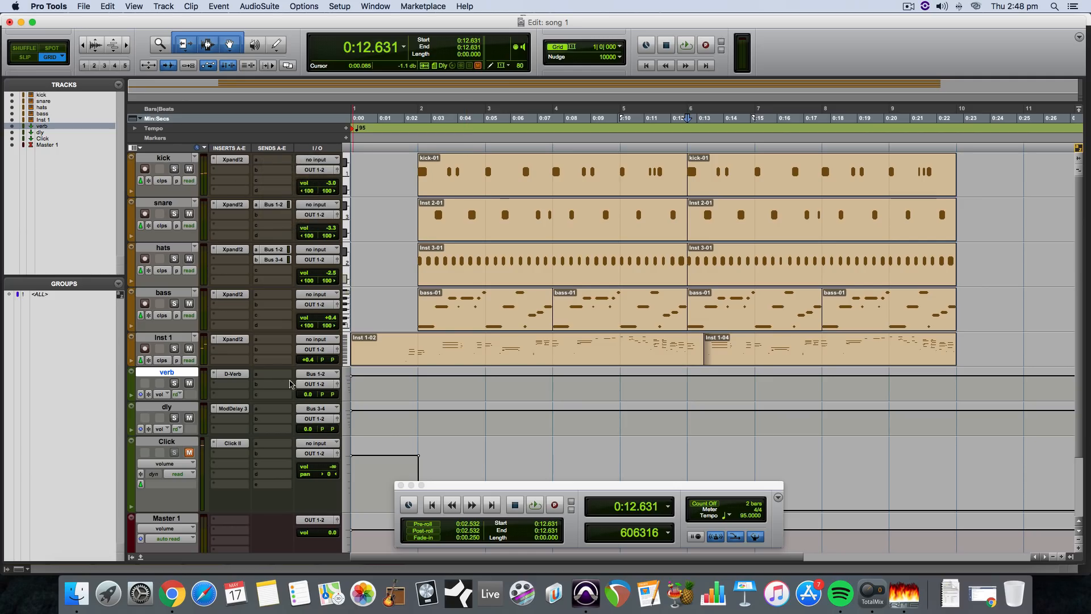
Add a send on the Inst 1 track to Bus 1-2 (Stereo) and set its level to -21.4 dB during playback.
left_click(273, 345)
mouse_move(290, 373)
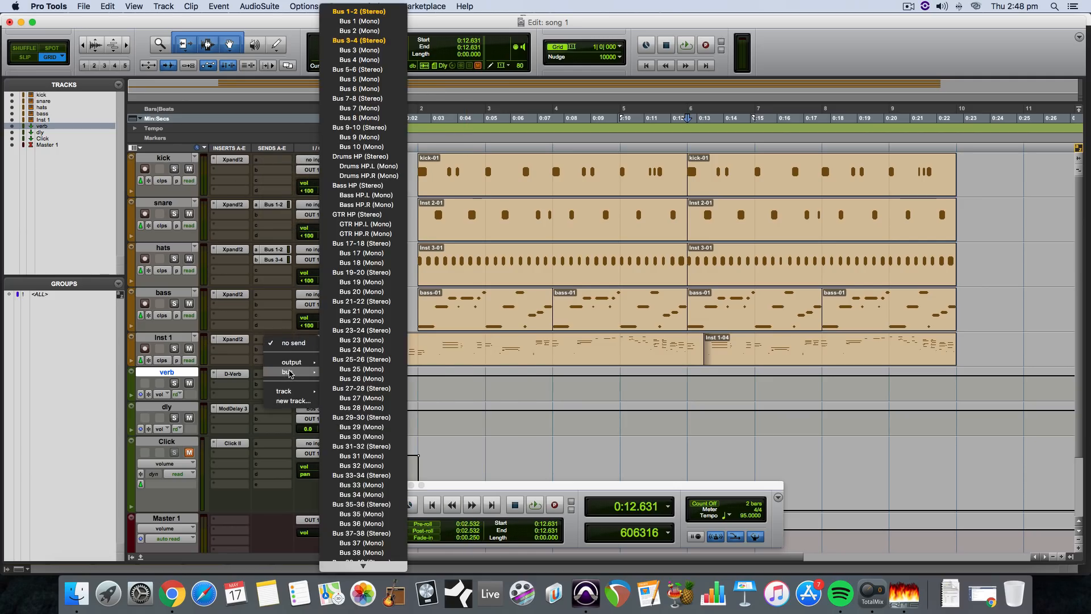
left_click(360, 11)
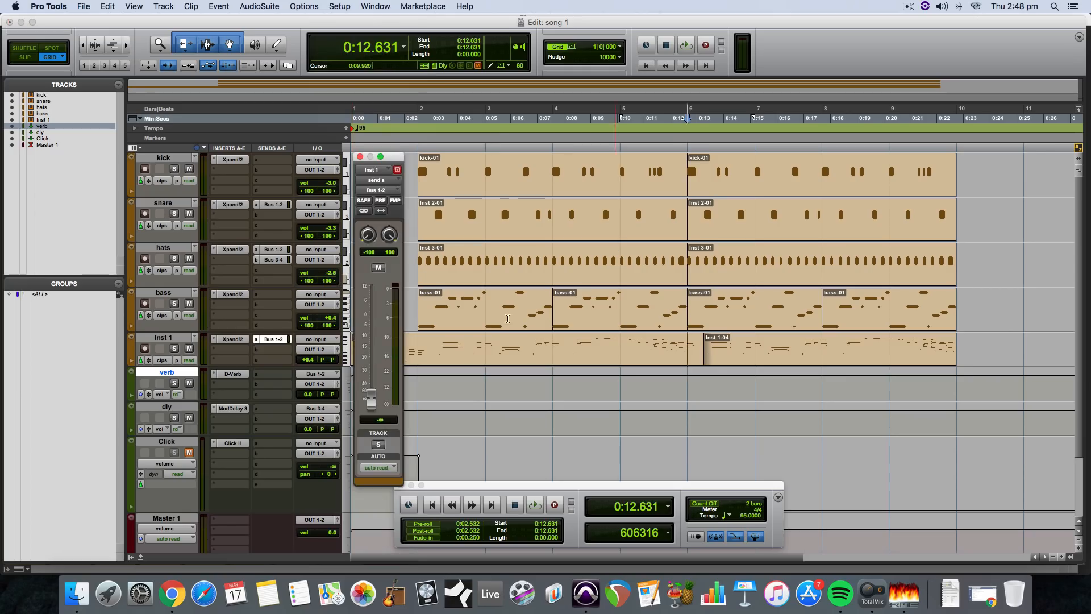
key("space")
key("space")
left_click_drag(367, 412, 374, 361)
key("space")
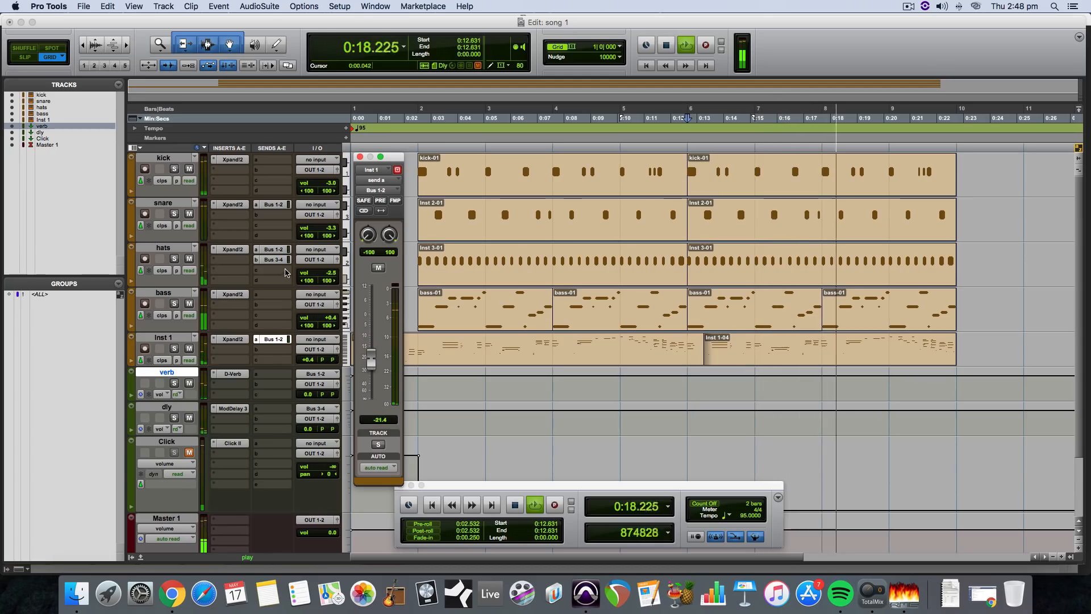
key("space")
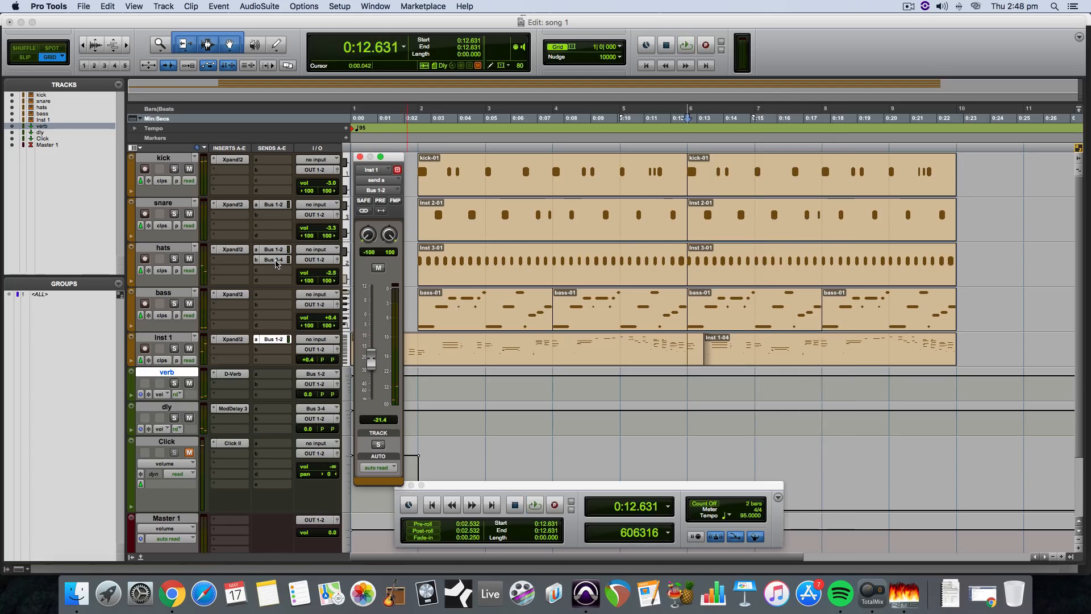
Copy the hats track's Bus 3-4 send to the Inst 1 track's second send slot and audition it in playback.
left_click_drag(277, 263, 282, 352)
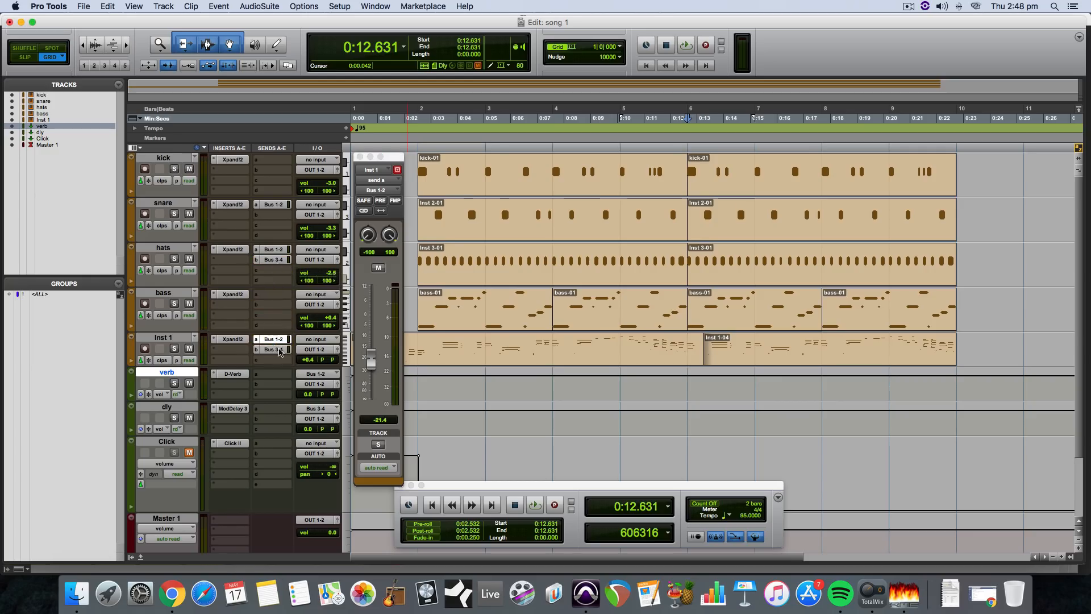
left_click(275, 350)
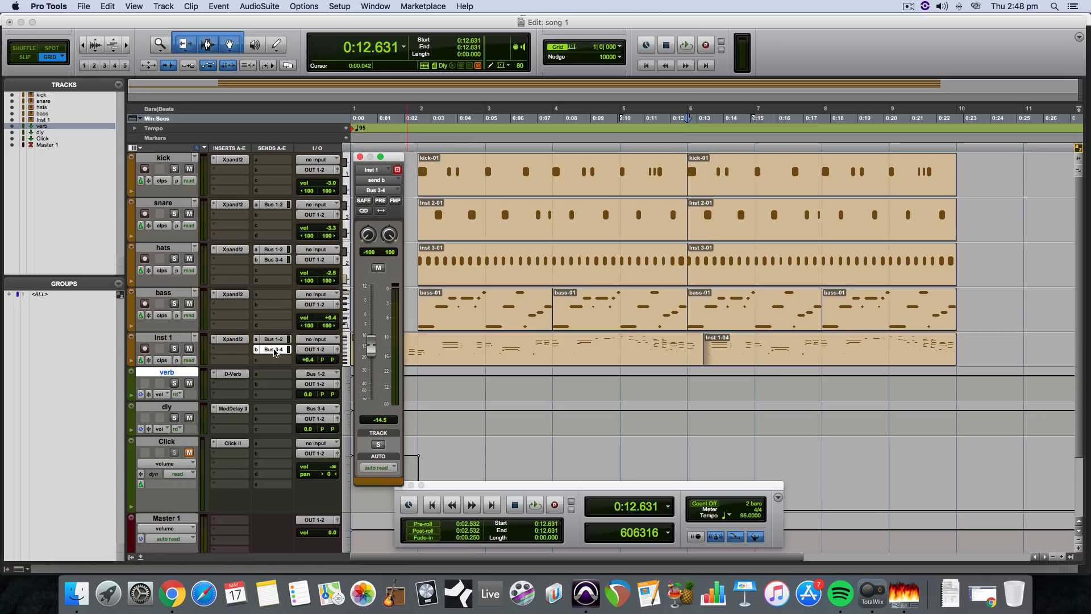
key("space")
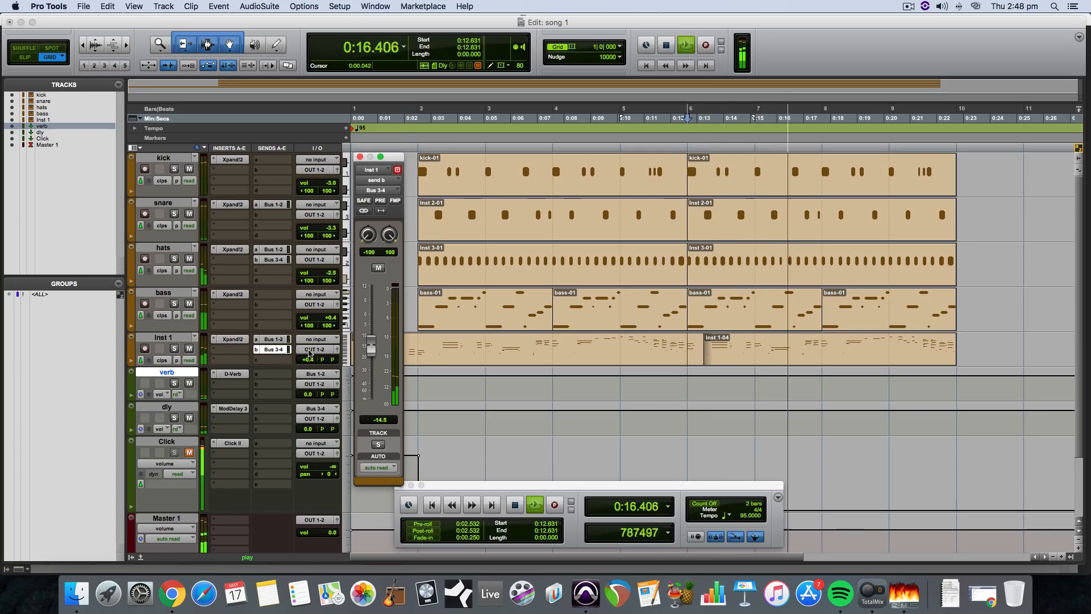
key("space")
left_click(360, 157)
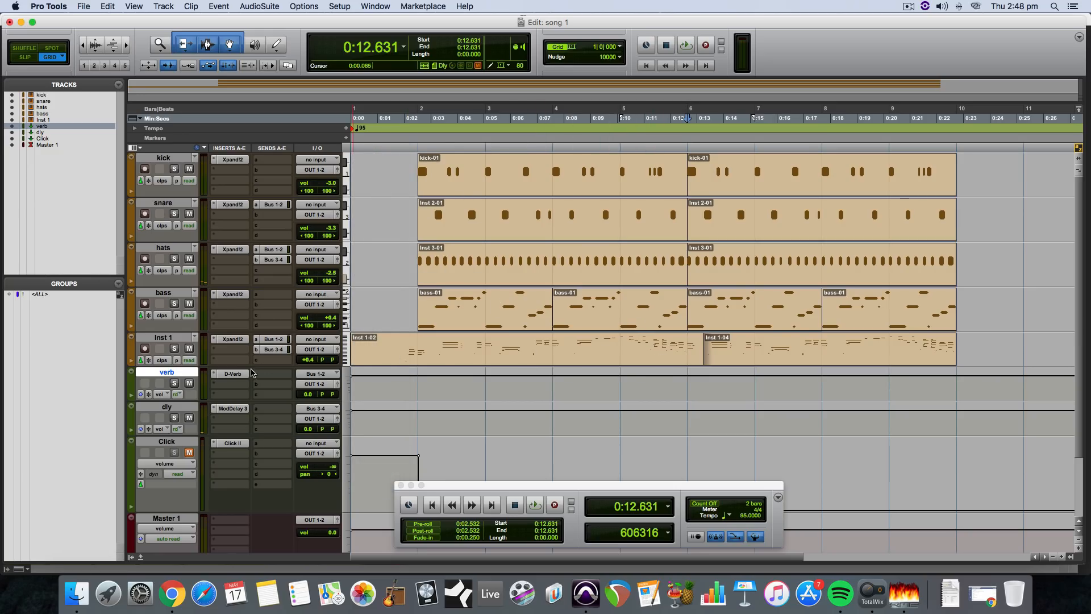
Color the kick and snare tracks the same magenta and the hats track a redder pink.
left_click(174, 159)
left_click(181, 205)
left_click(179, 249)
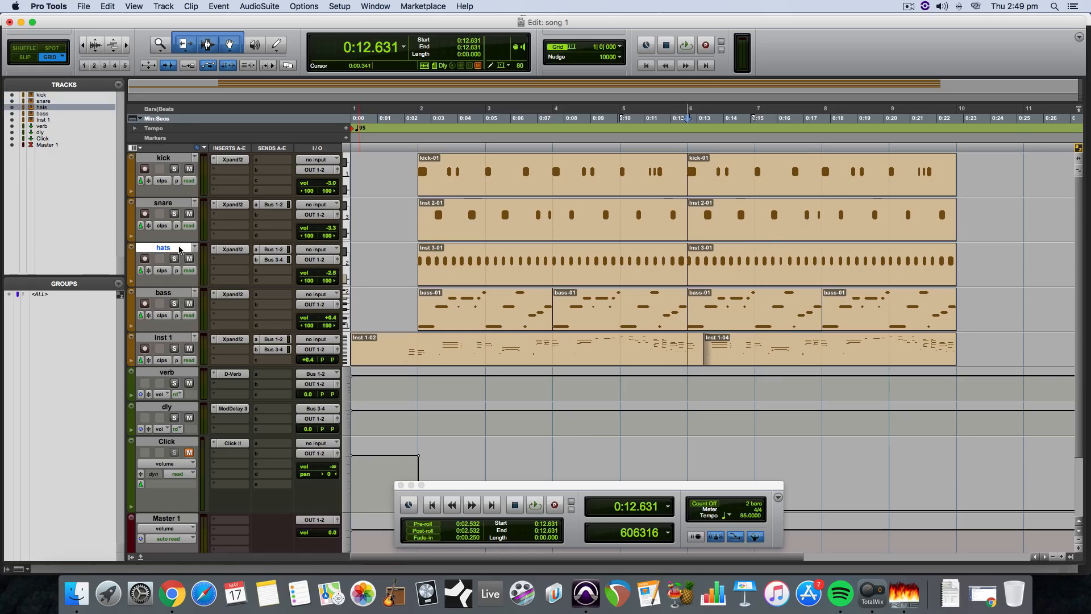
double_click(132, 181)
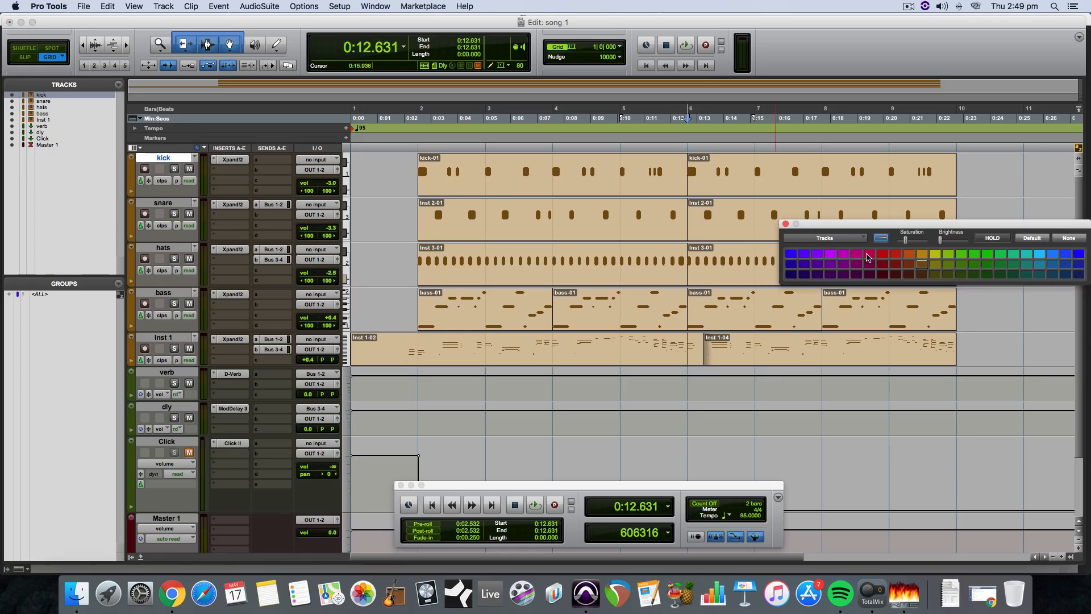
left_click(856, 255)
left_click(130, 226)
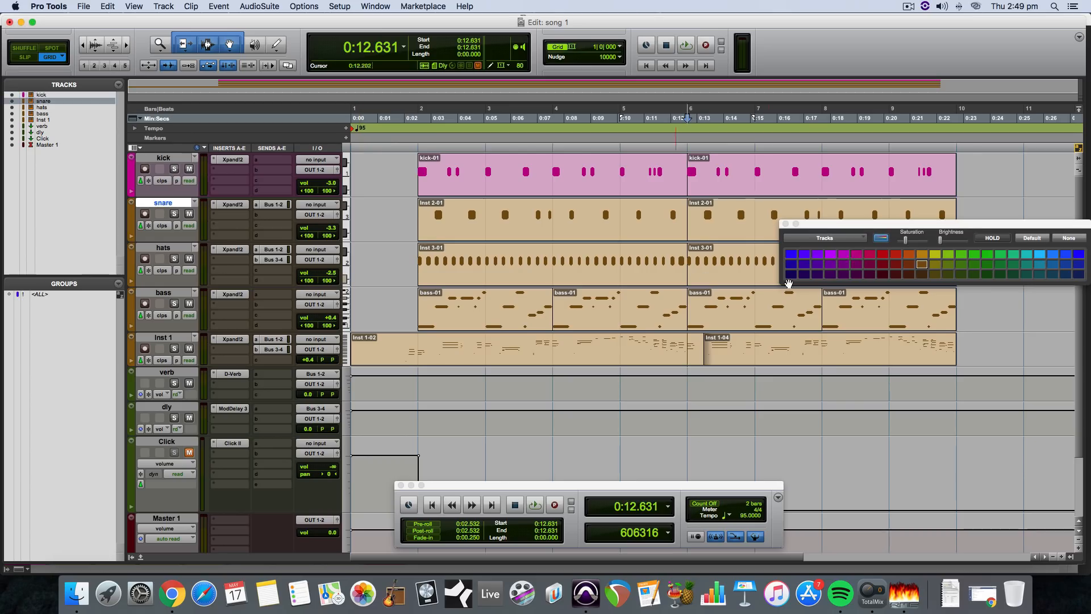
left_click(844, 257)
left_click(134, 261)
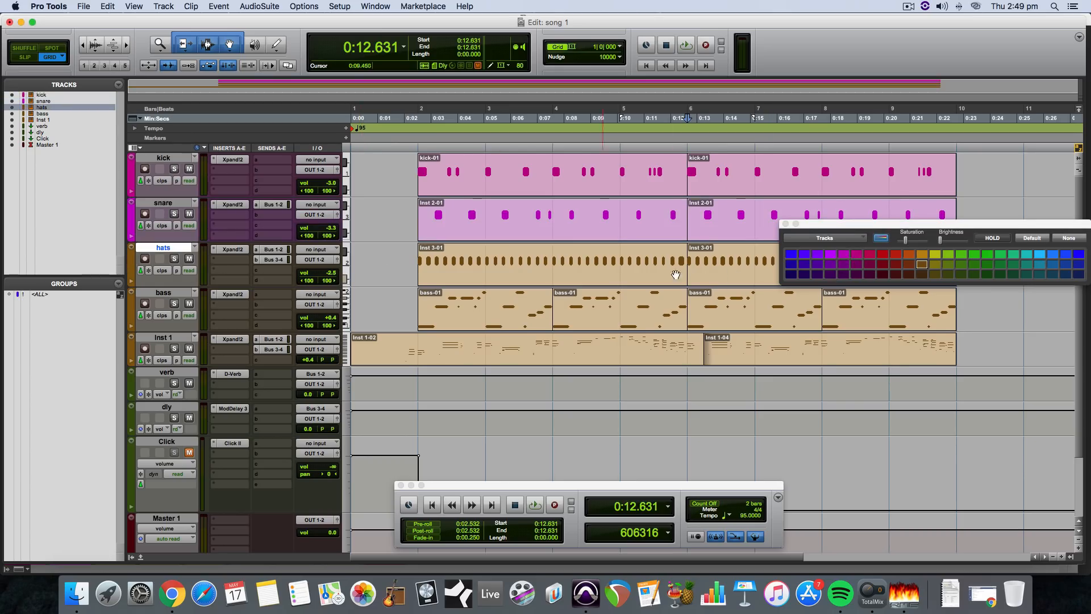
left_click(869, 254)
left_click(131, 221)
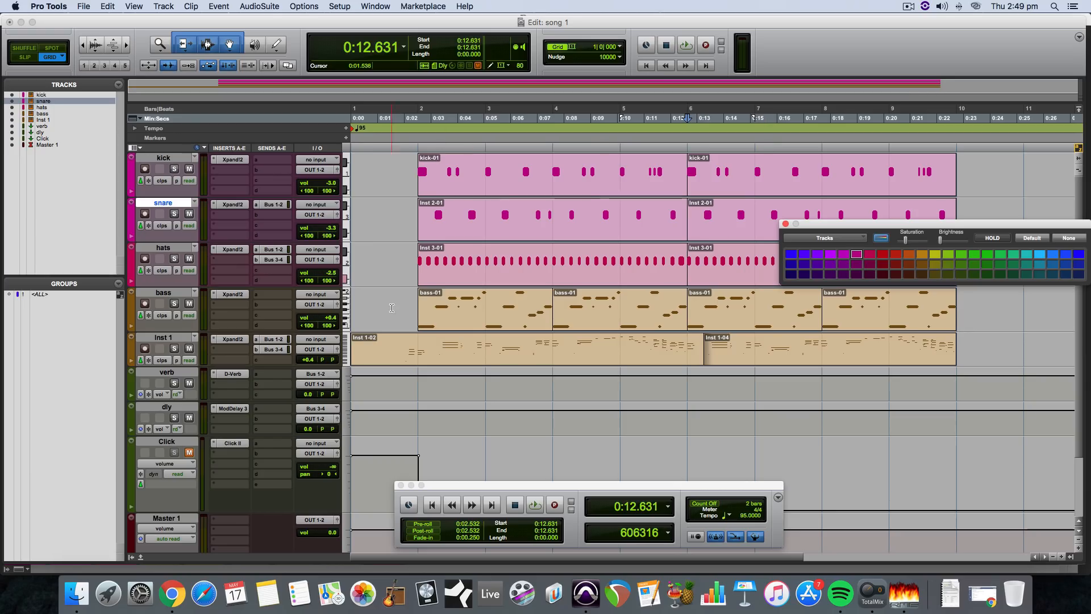
Color the bass track blue after trying orange, green and violet.
left_click(132, 309)
left_click(922, 255)
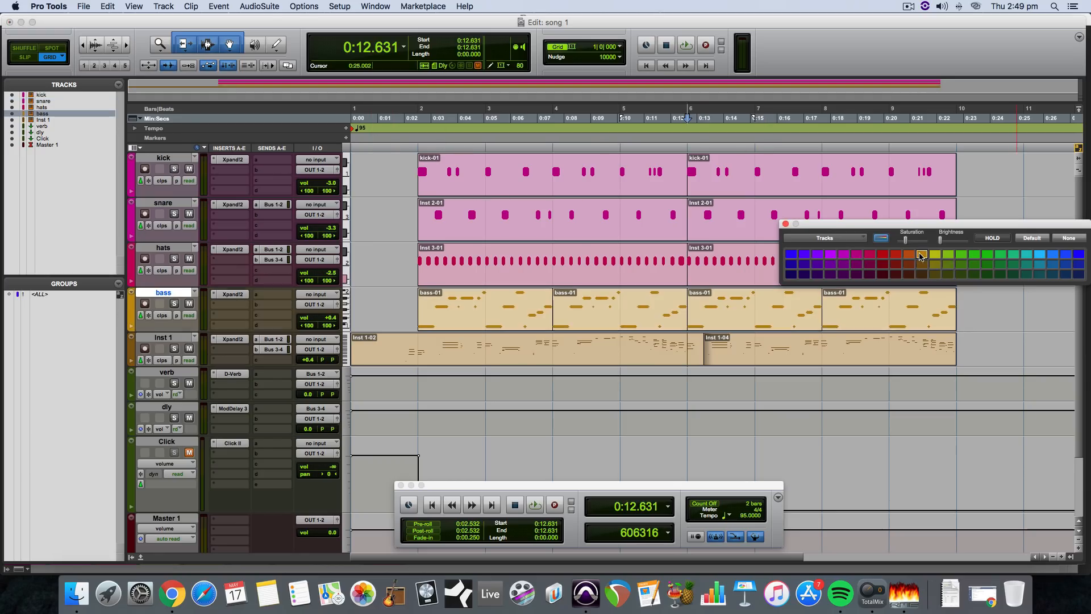
left_click(966, 256)
left_click(806, 256)
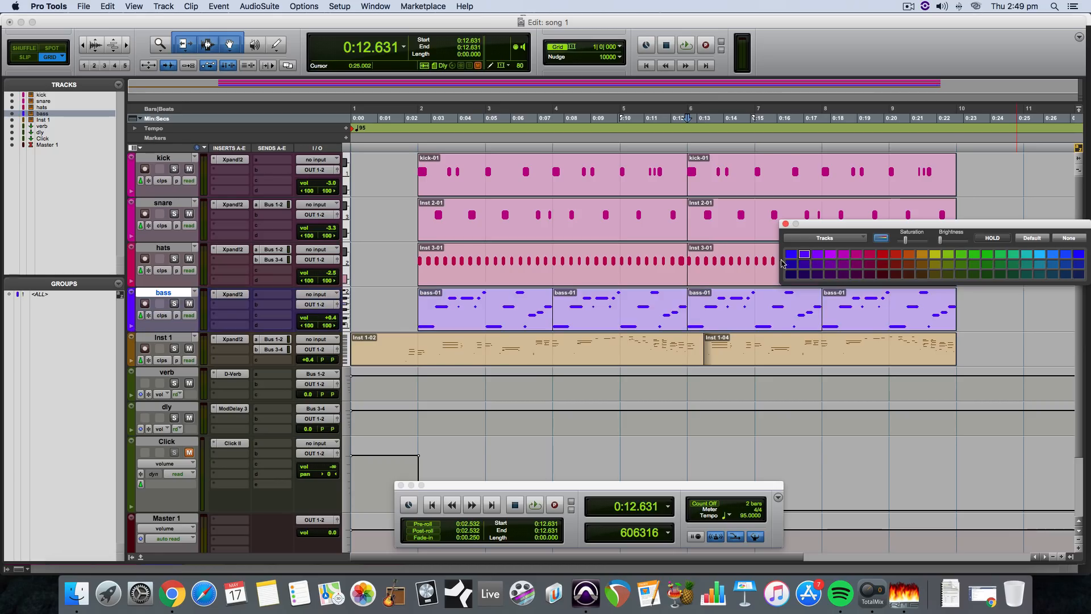
left_click(792, 255)
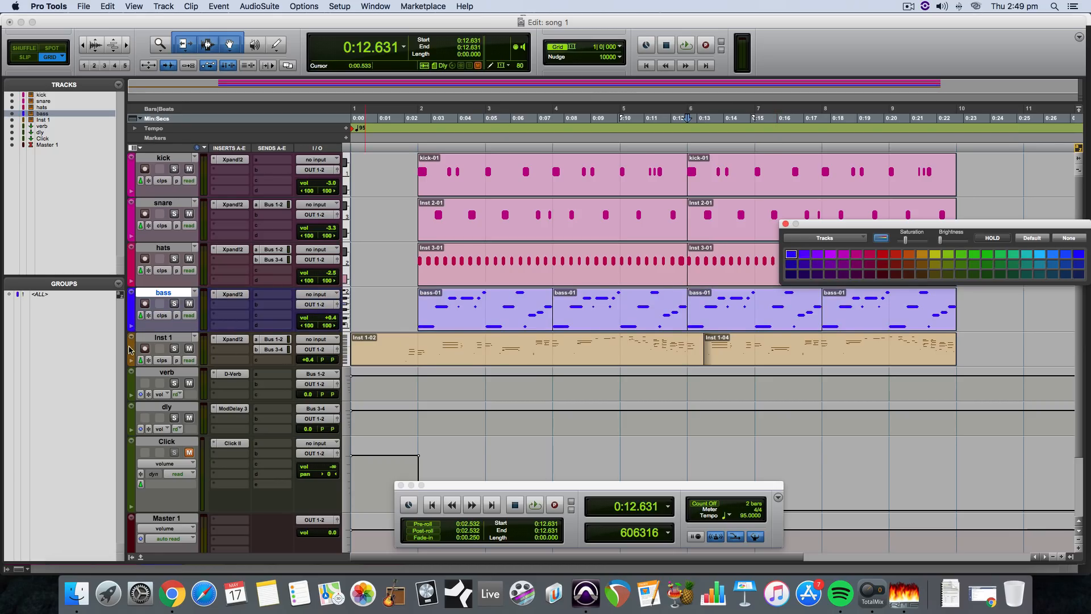
Rename the Inst 1 track to "keys" and color it yellow.
double_click(158, 339)
type("keys")
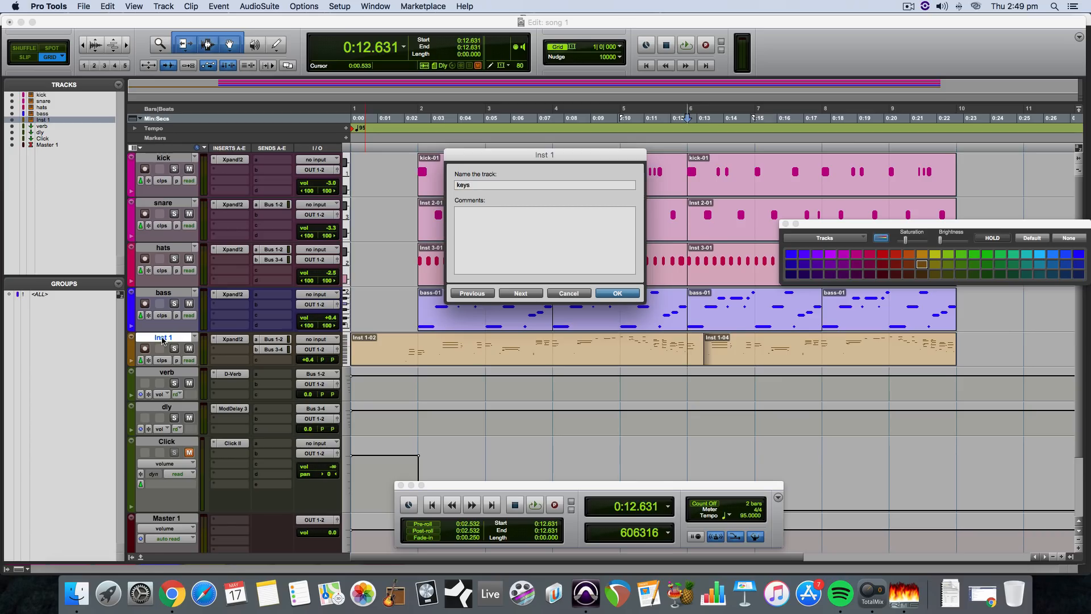
left_click(618, 293)
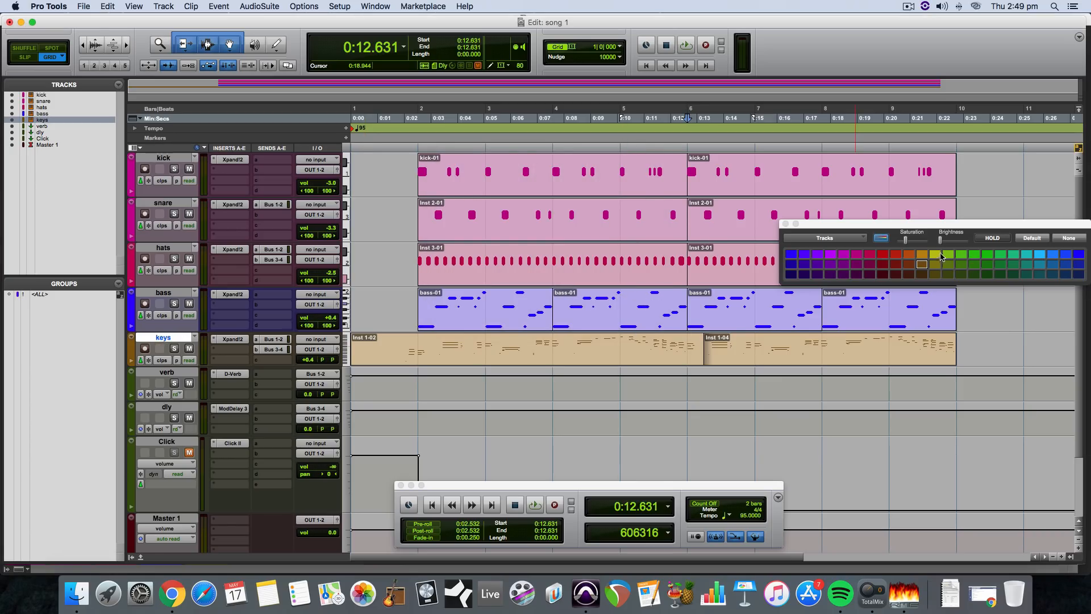
left_click(939, 255)
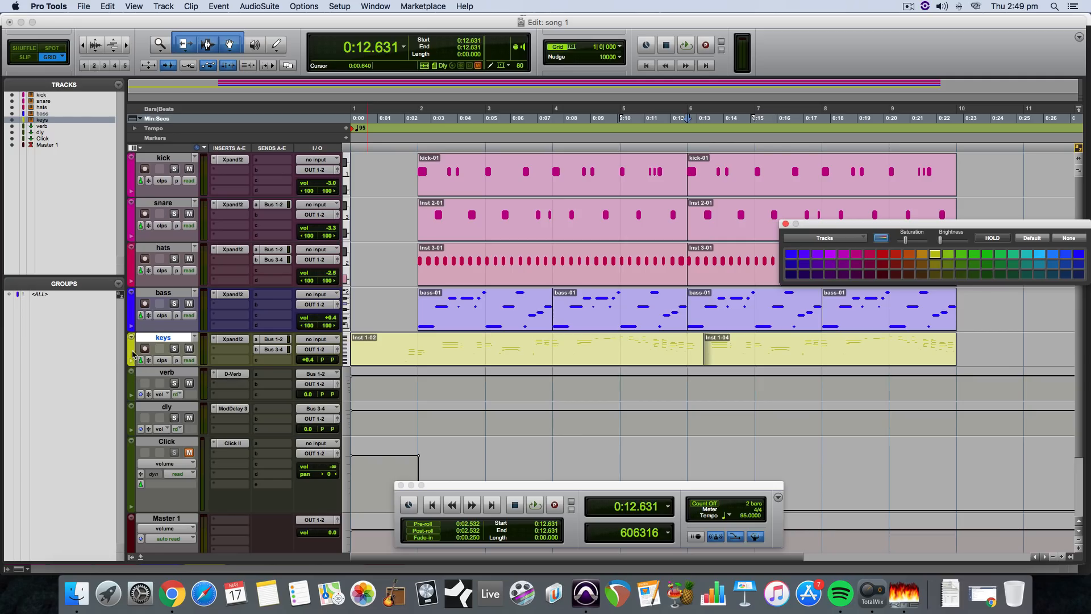
Increase the keys track's height and add the stereo Dyn3 Compressor/Limiter to the kick track's second insert slot.
left_click_drag(146, 364, 147, 385)
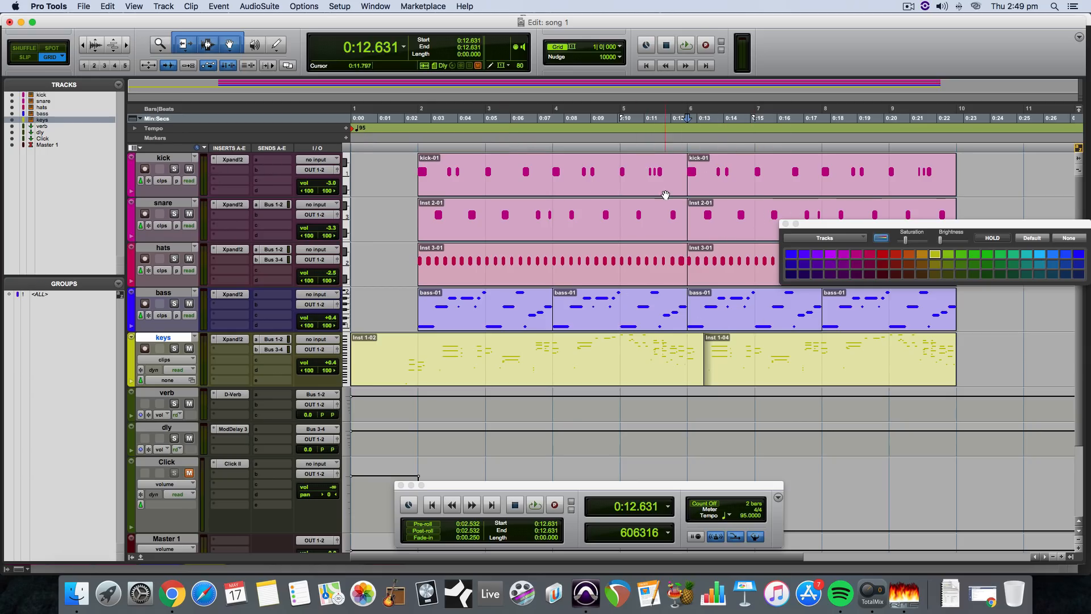
left_click(273, 163)
mouse_move(290, 194)
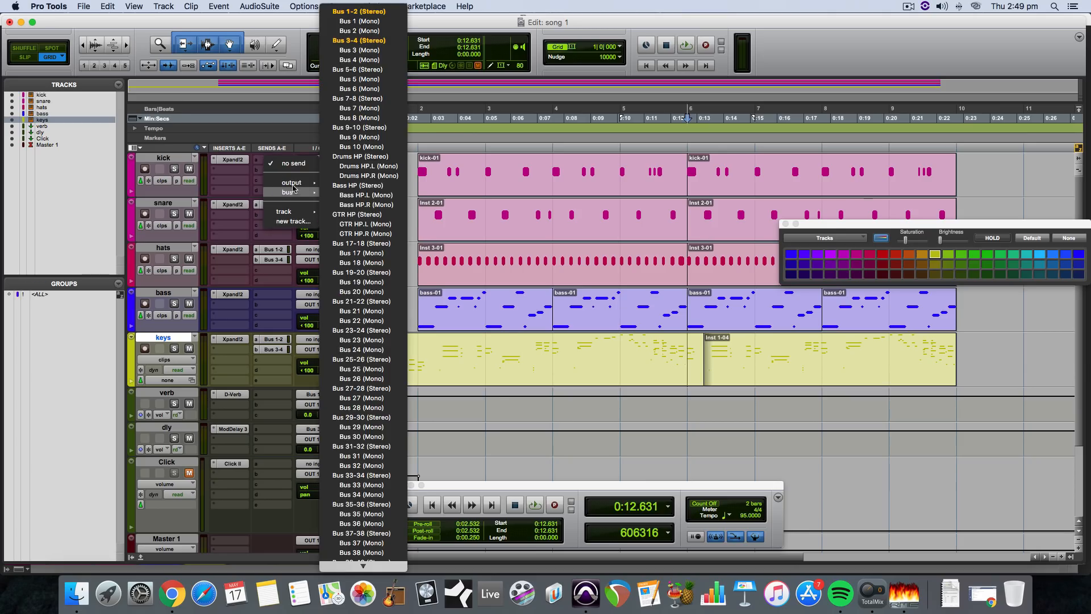
left_click(239, 167)
left_click(239, 170)
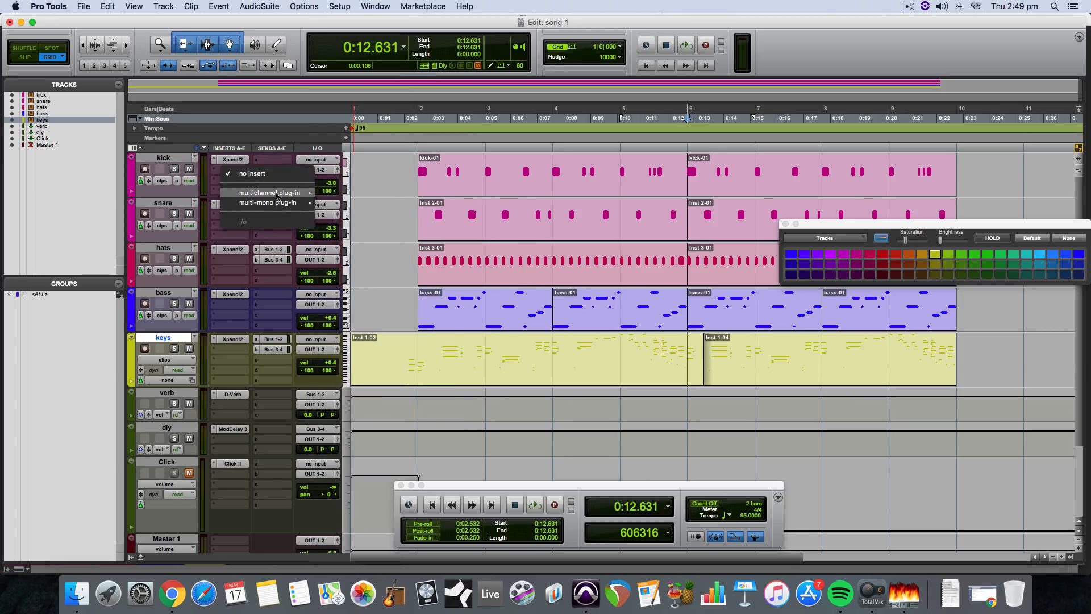
mouse_move(277, 196)
mouse_move(376, 221)
mouse_move(366, 209)
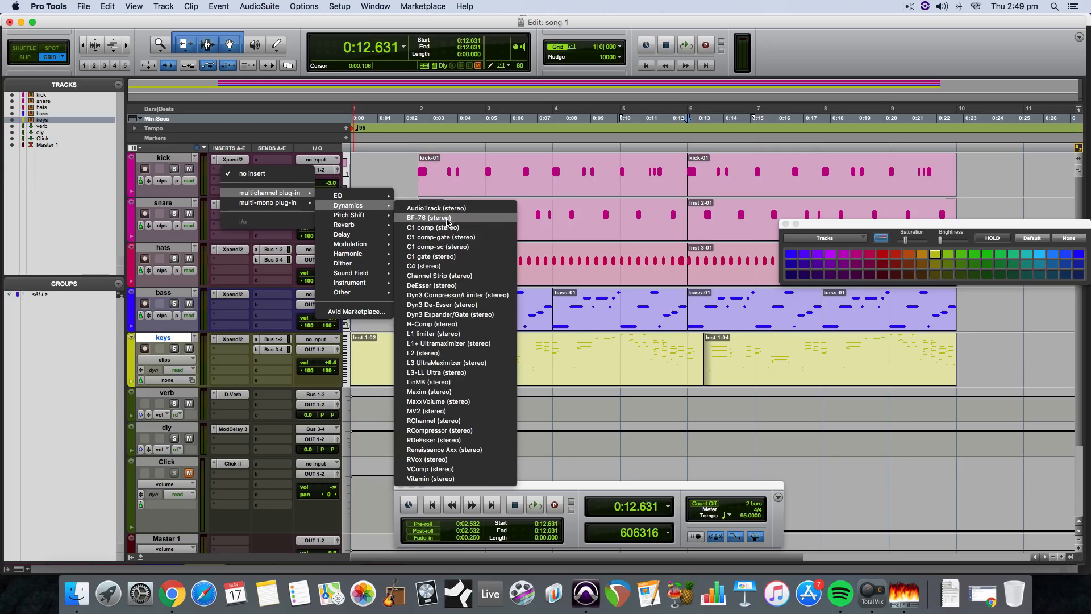
left_click(458, 295)
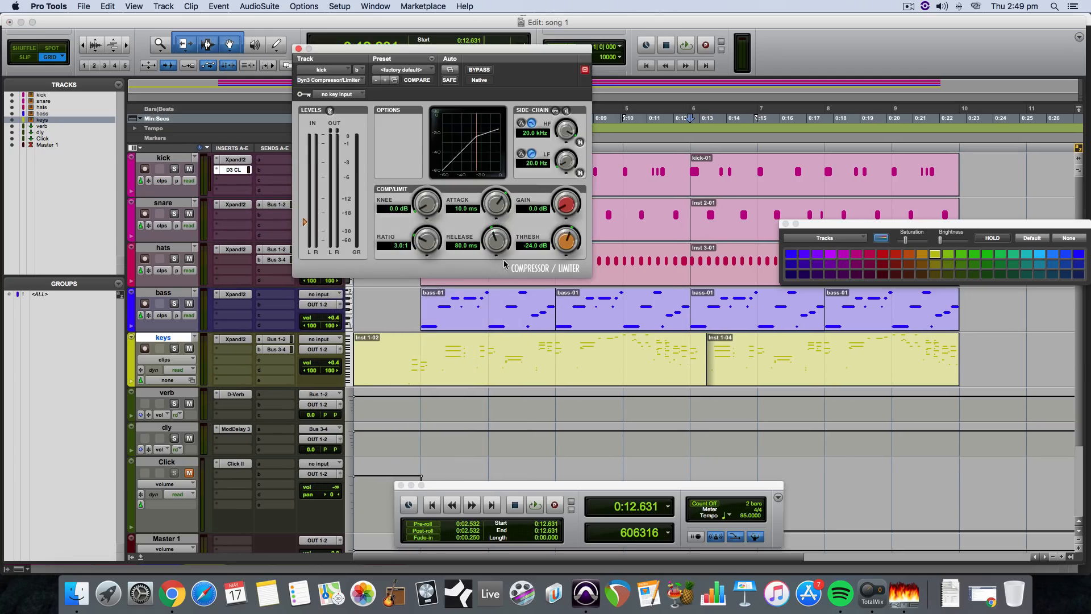
Load the Kick Tight preset in the kick compressor and play the song to audition it.
left_click(422, 74)
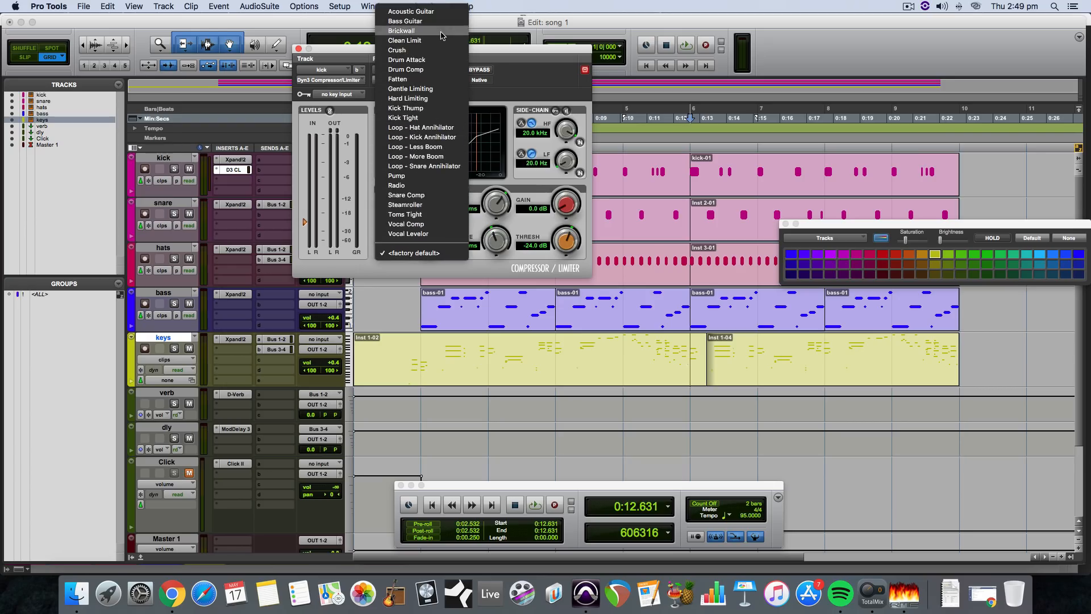
left_click(426, 118)
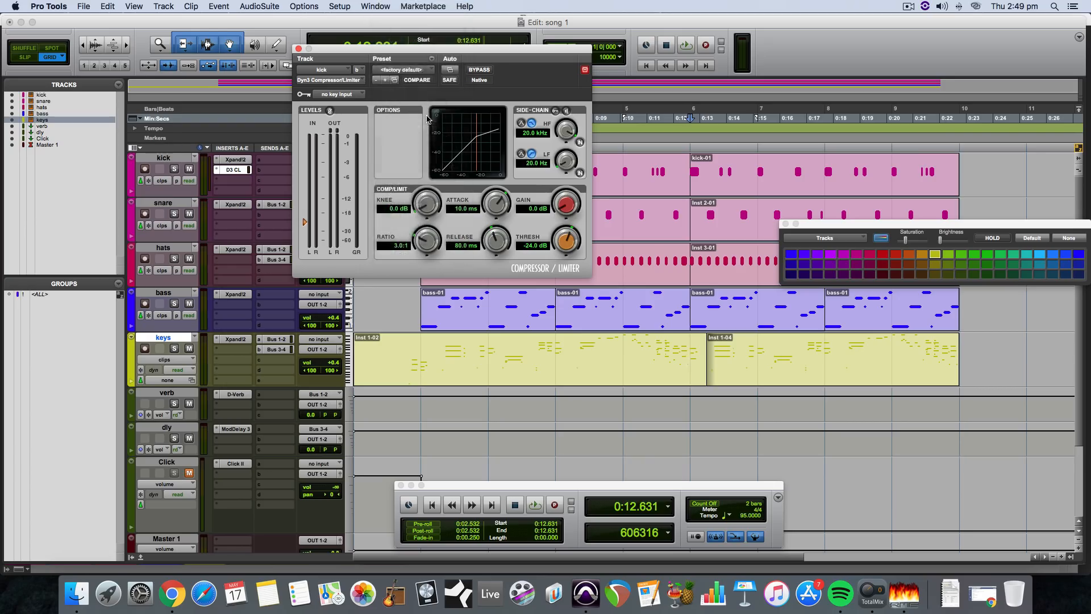
key("space")
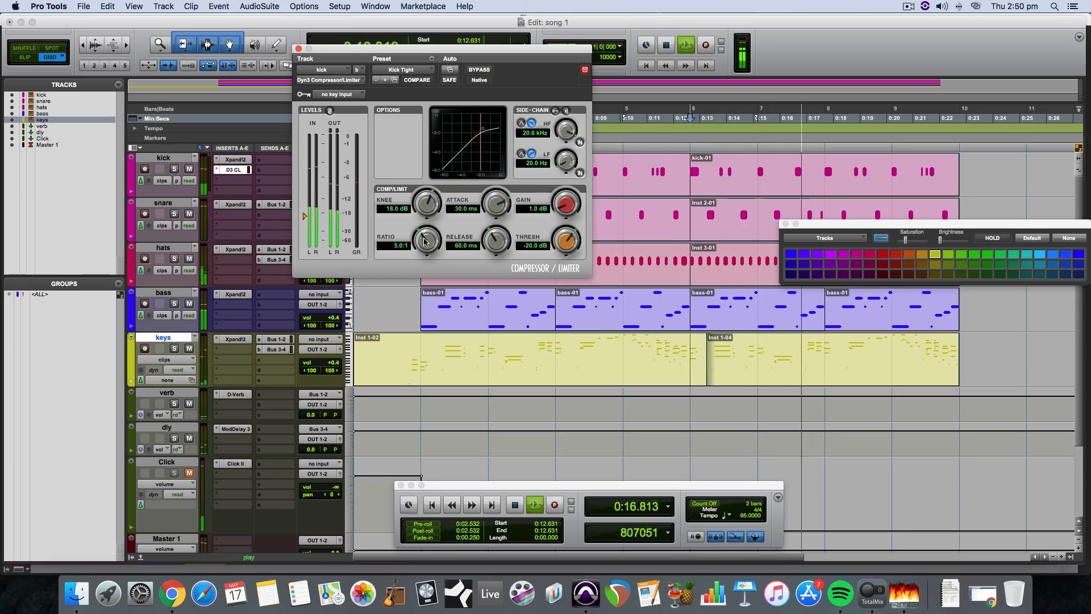
key("space")
Solo the kick track and raise its compressor threshold to -15.4 dB during playback.
left_click(178, 171)
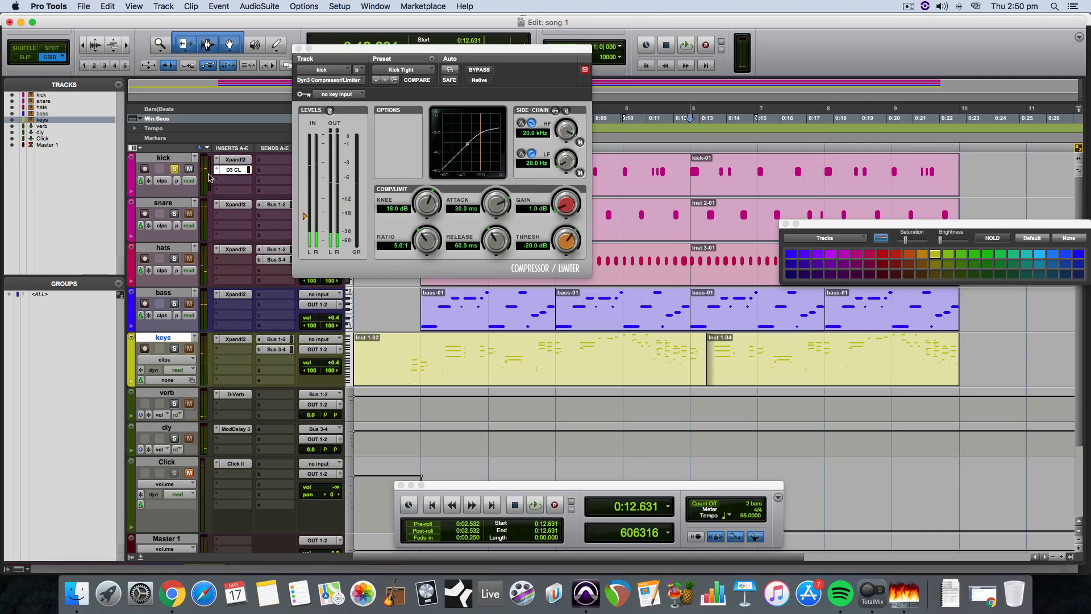
key("space")
left_click_drag(304, 217, 305, 207)
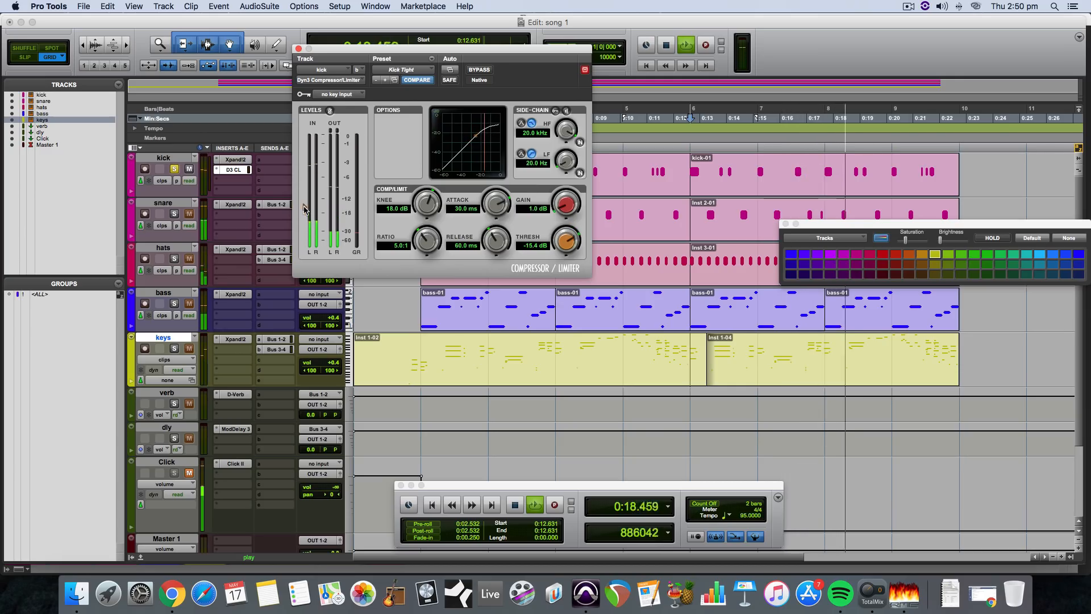
key("space")
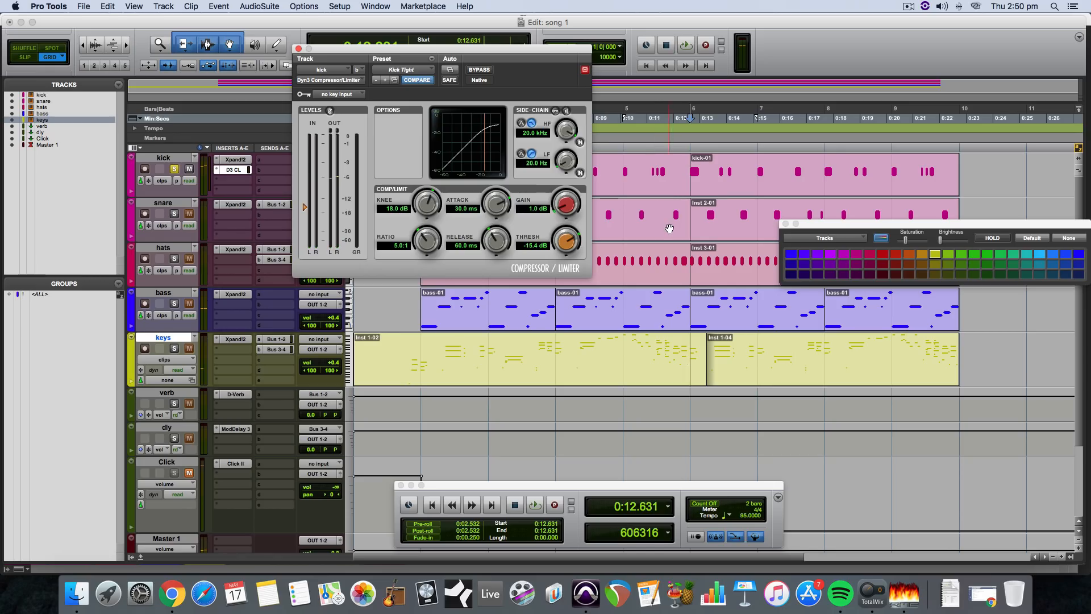
Move the compressor window clear of the clips and play the soloed kick from the start of its first clip.
left_click_drag(568, 49, 371, 69)
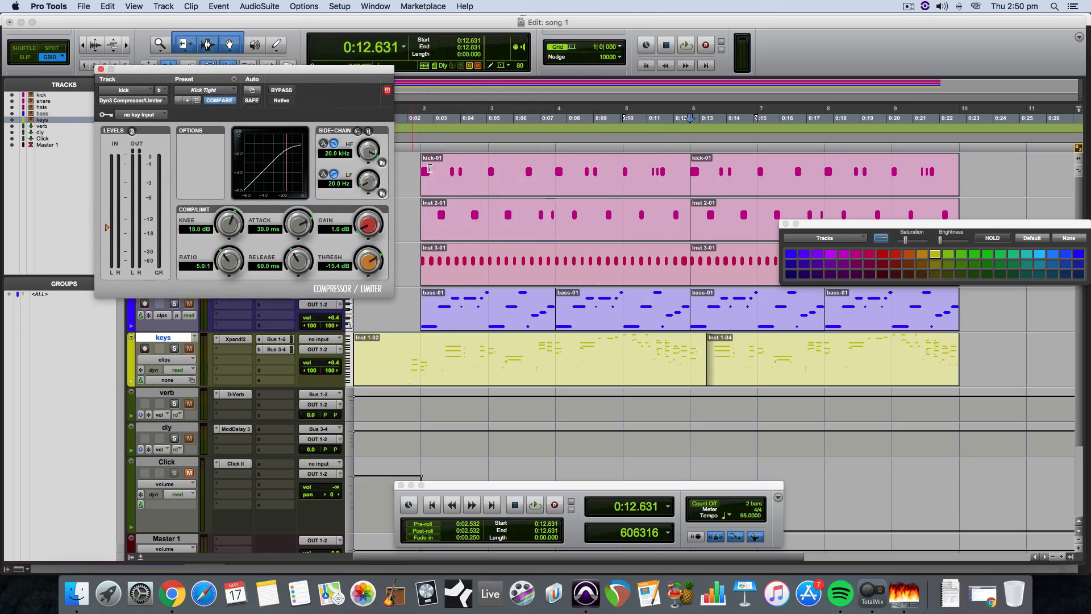
left_click(429, 169)
key("space")
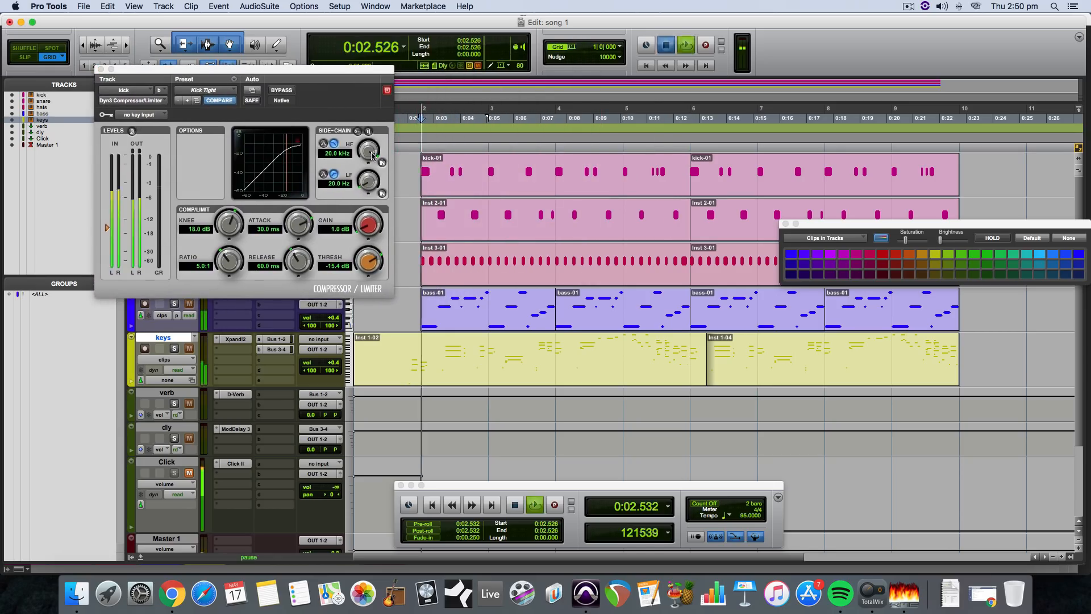
key("space")
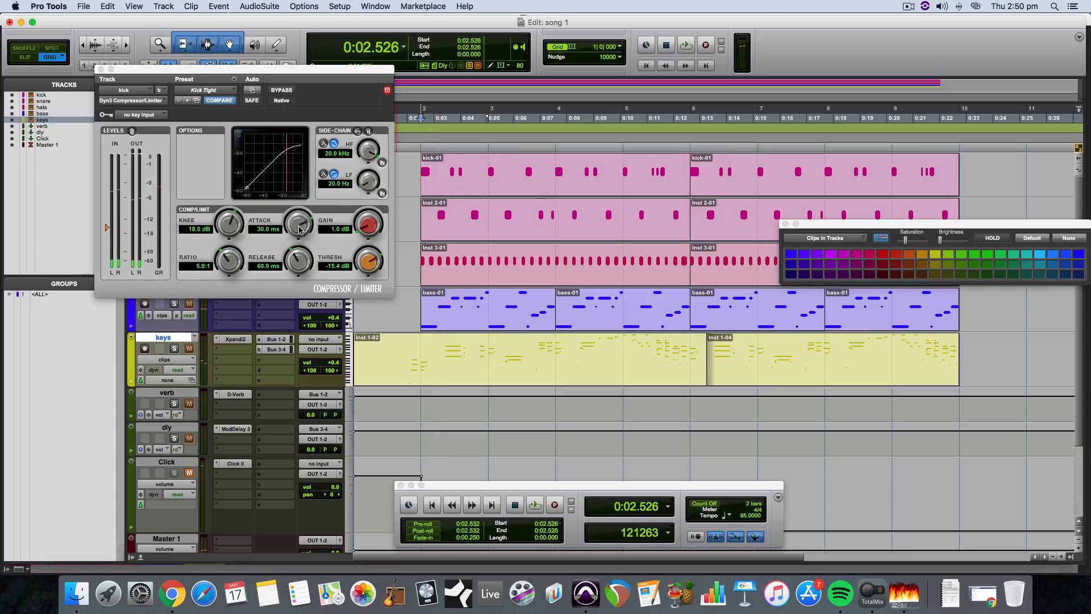
Set the kick compressor's attack to 60.2 ms, release to 46.7 ms and knee to 18.5 dB, and audition the result.
left_click_drag(301, 229, 301, 228)
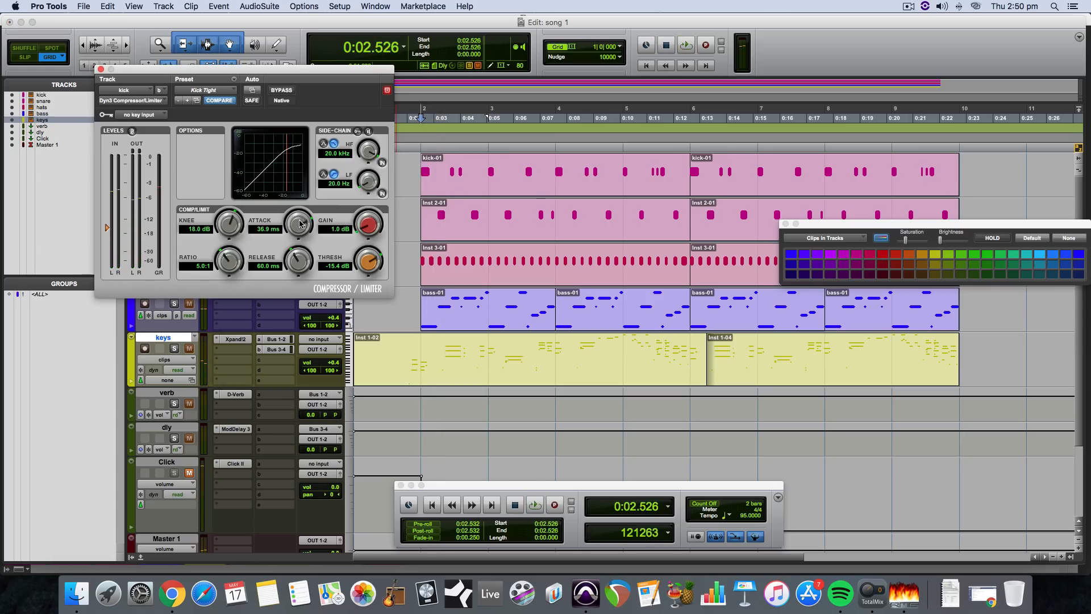
left_click_drag(301, 220, 302, 220)
left_click_drag(232, 226, 226, 245)
key("space")
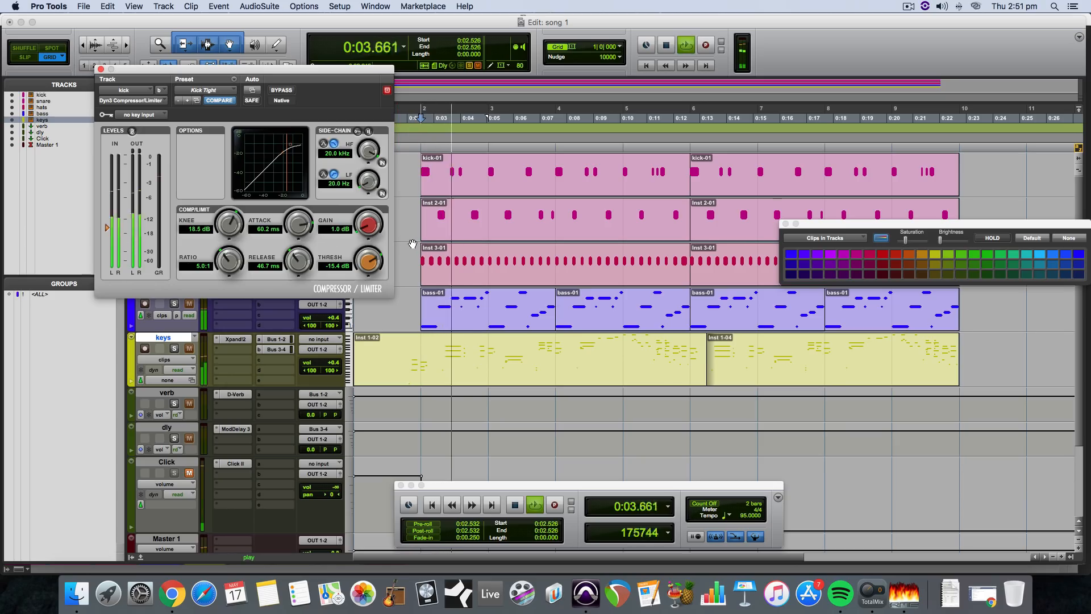
key("space")
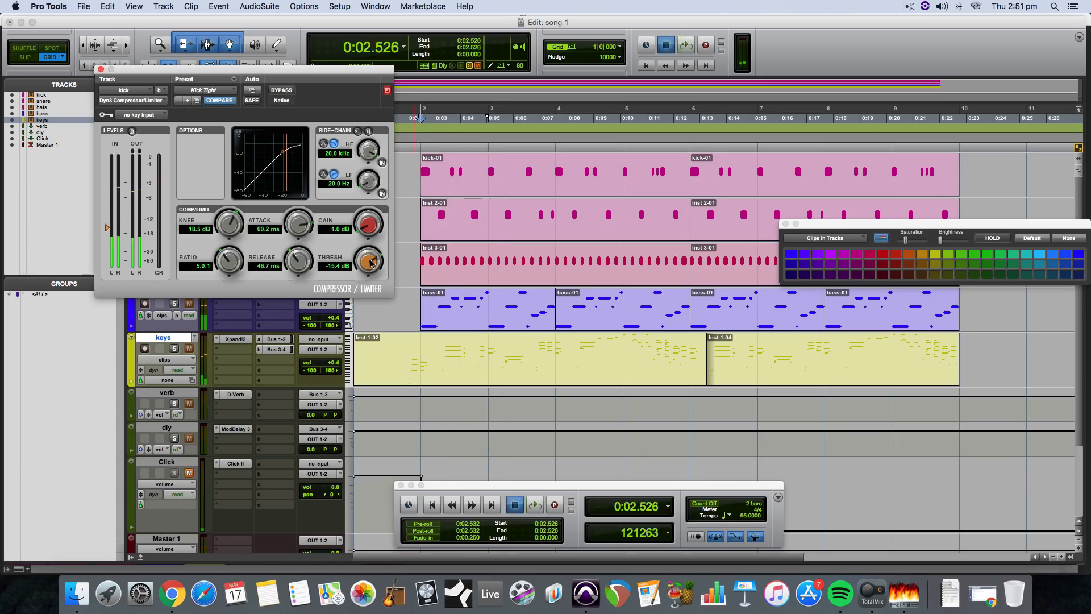
Try lower thresholds down to -21.6 dB on the kick compressor during playback and settle on -18.8 dB.
left_click_drag(371, 263, 371, 266)
key("space")
key("space")
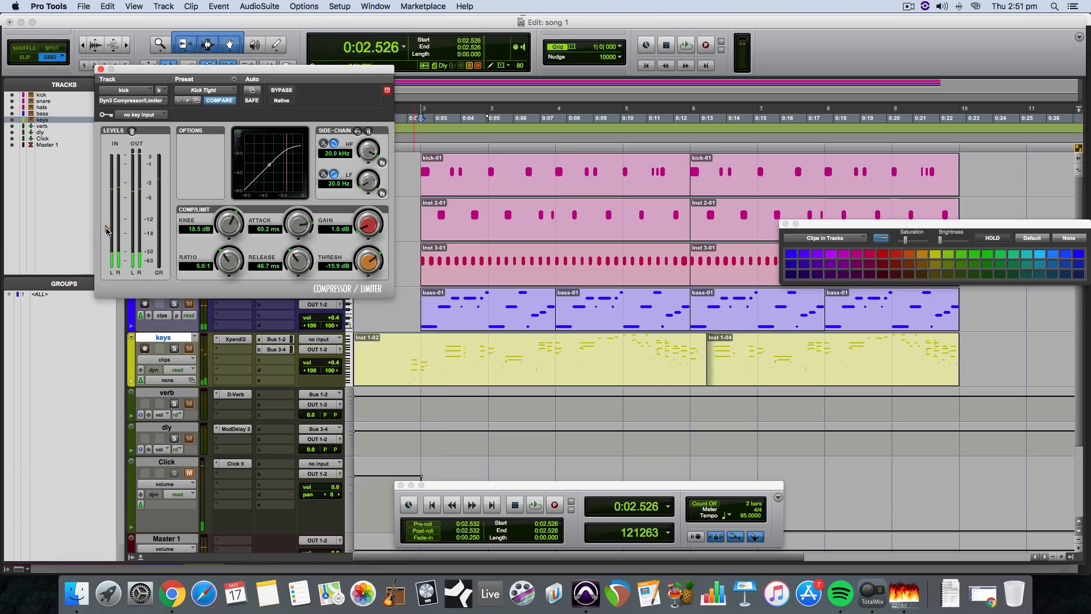
left_click_drag(106, 231, 107, 241)
key("space")
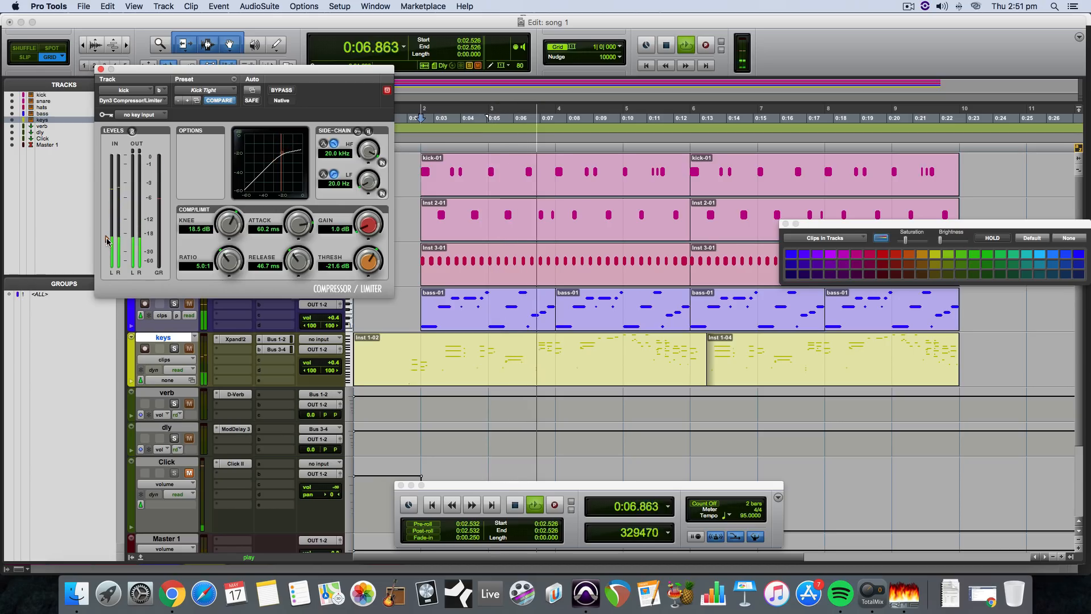
key("space")
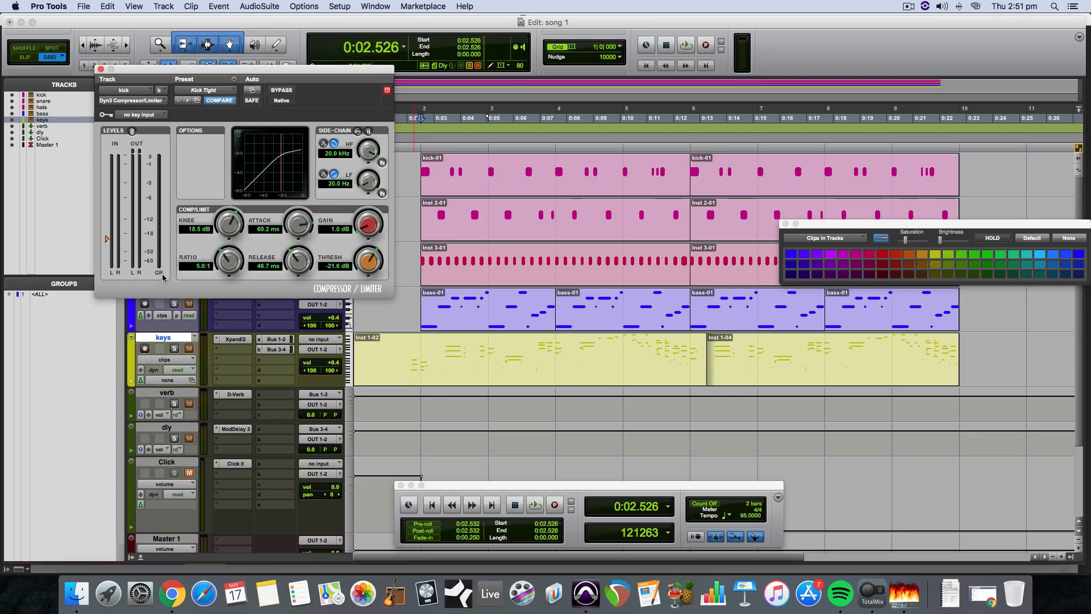
key("space")
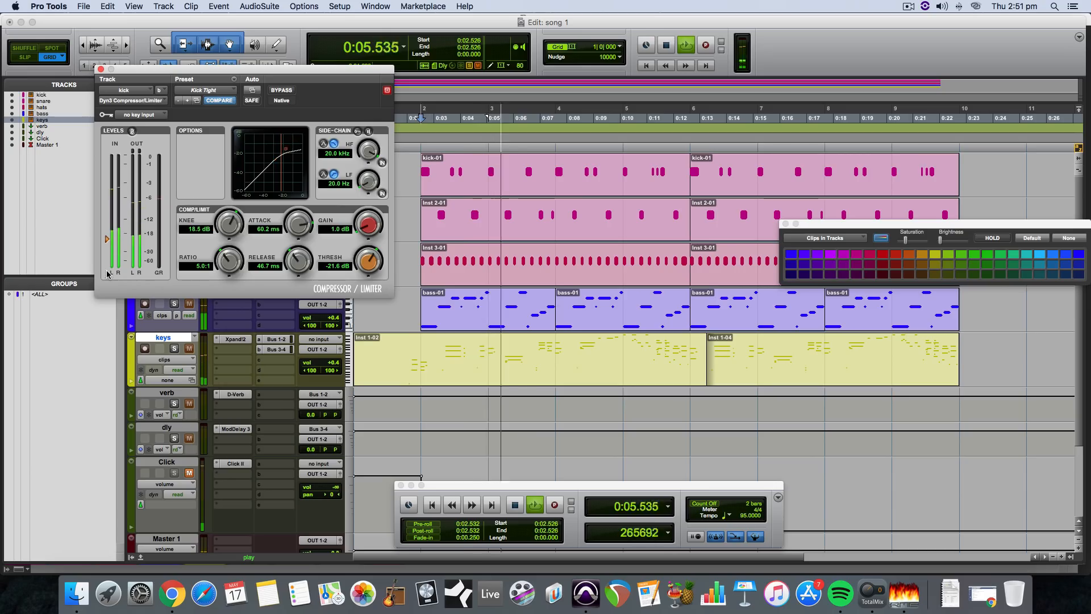
key("space")
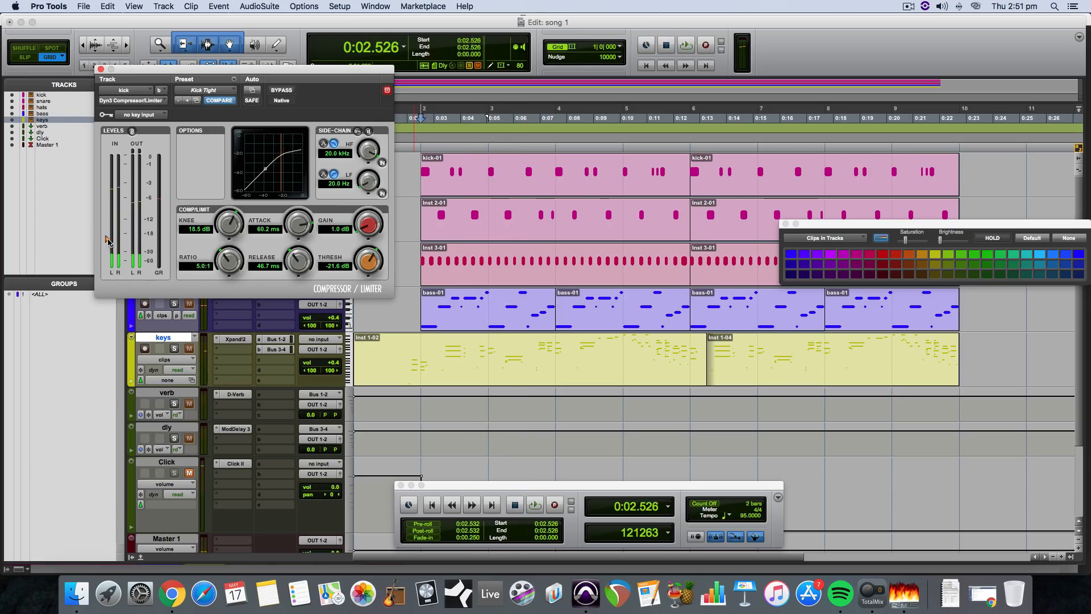
key("space")
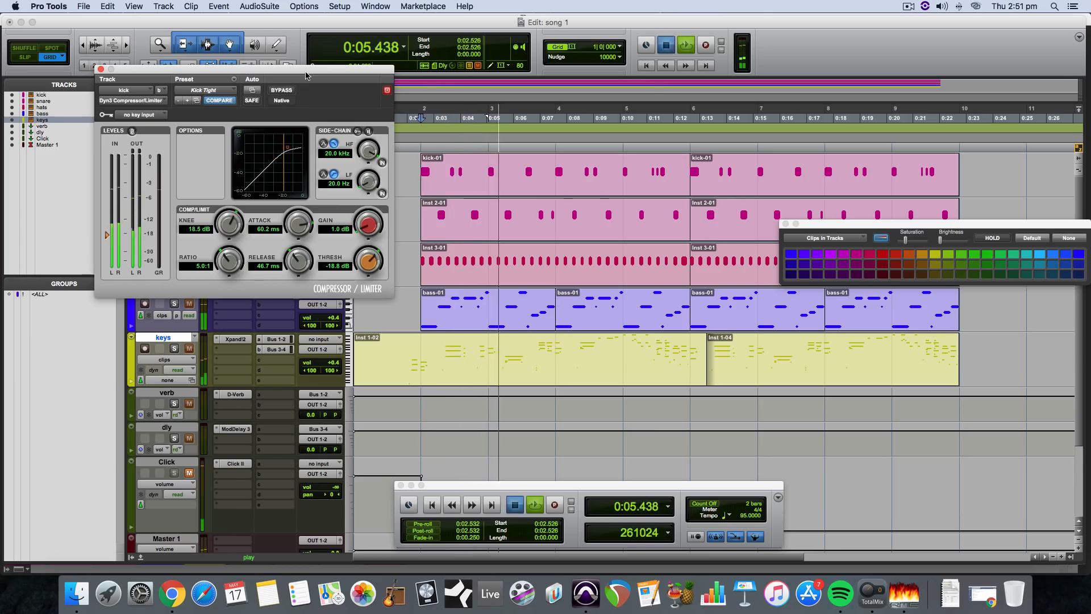
key("space")
Switch to the Mix window, arrange the compressor and transport windows clear of the channel strips, and play the kick to check the levels.
left_click_drag(307, 76, 567, 86)
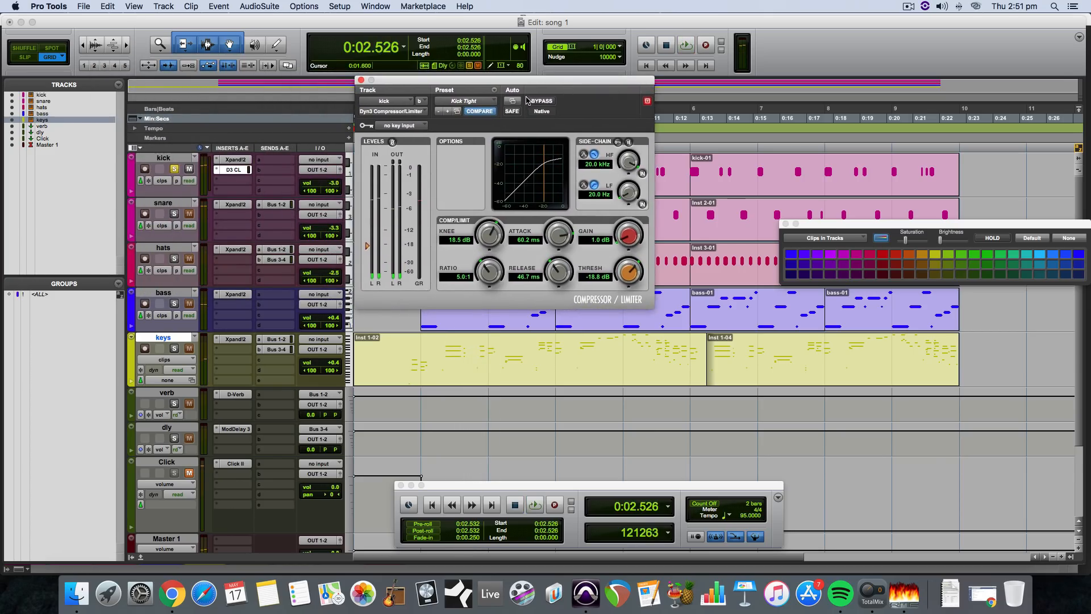
key("super+equal")
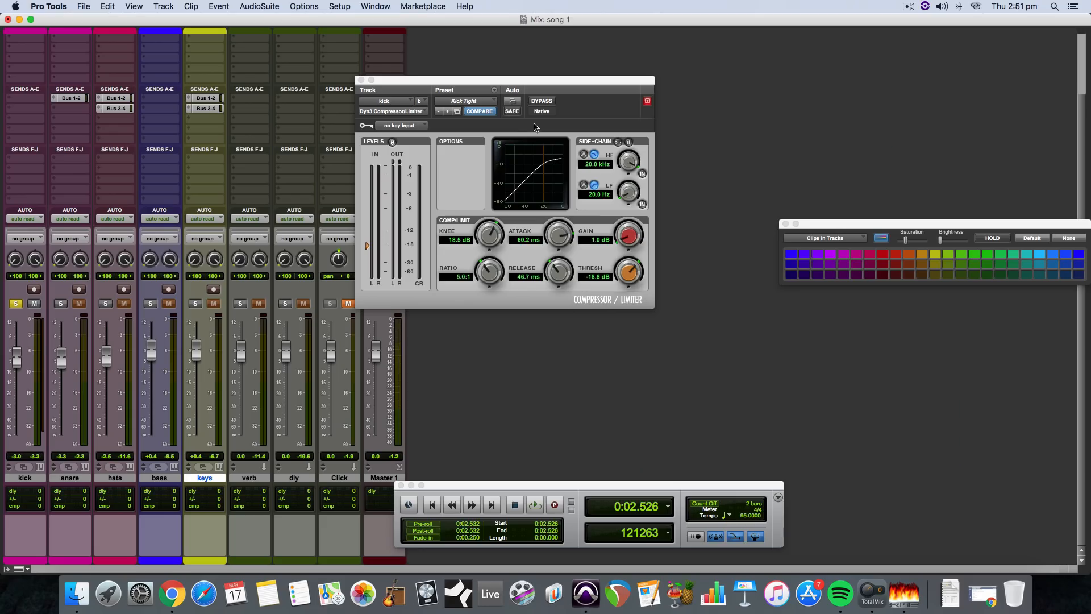
left_click_drag(488, 91, 669, 67)
key("space")
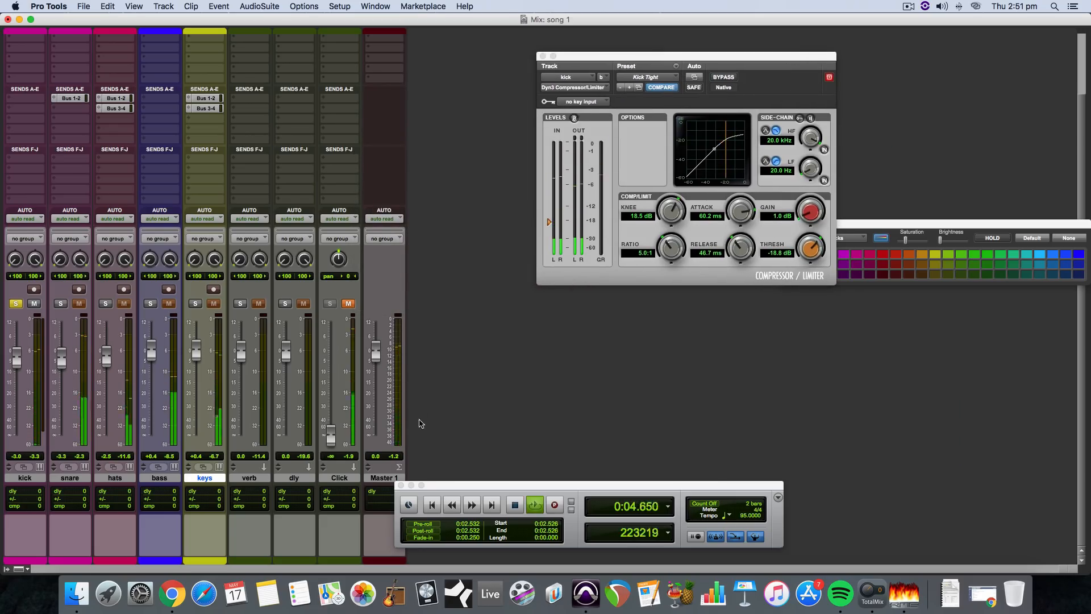
left_click_drag(453, 486, 604, 436)
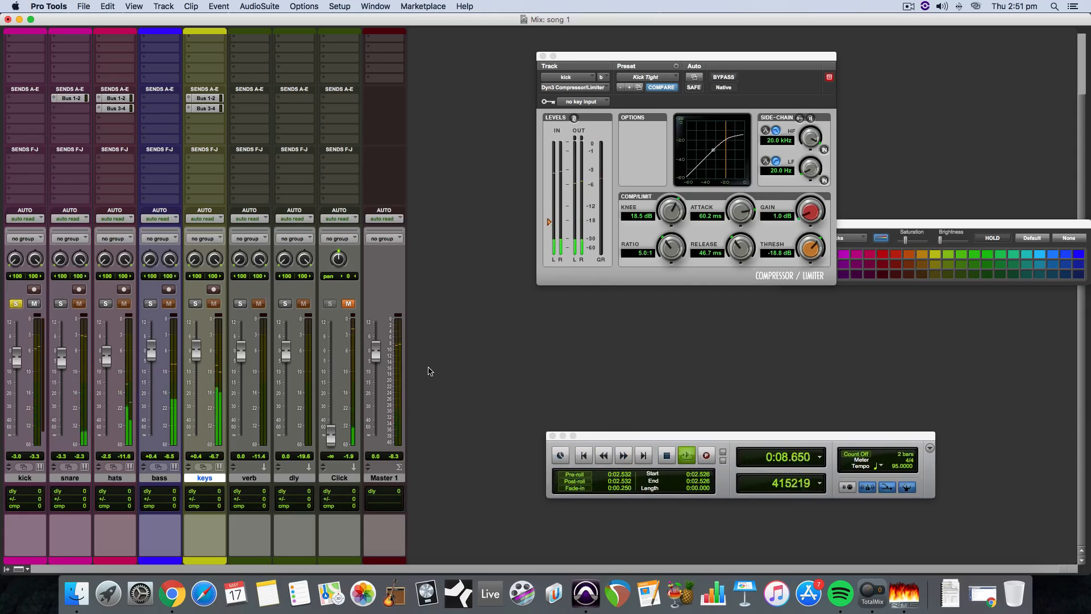
key("space")
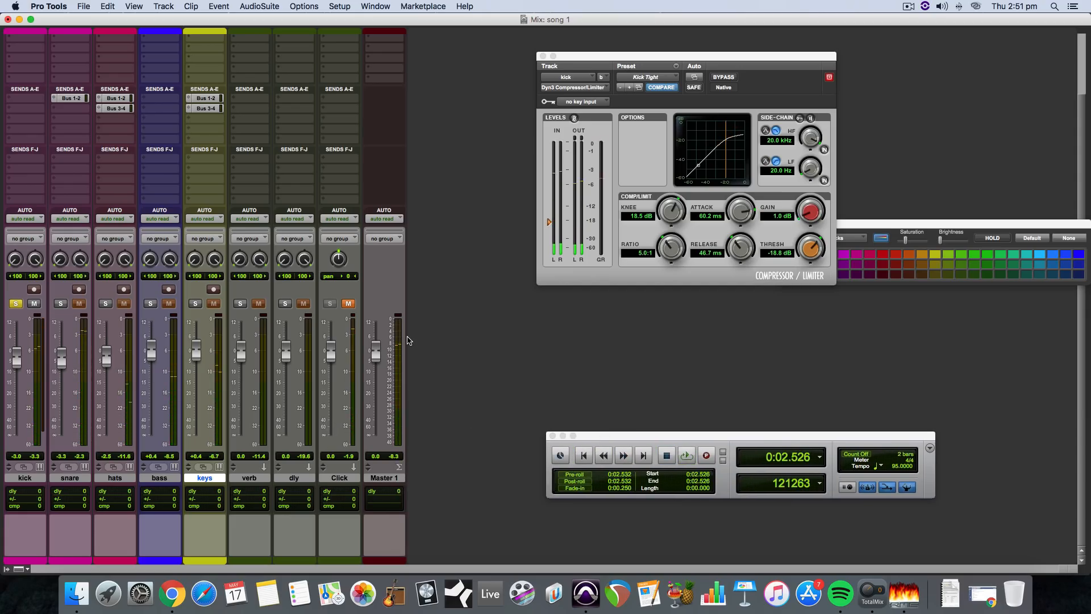
key("space")
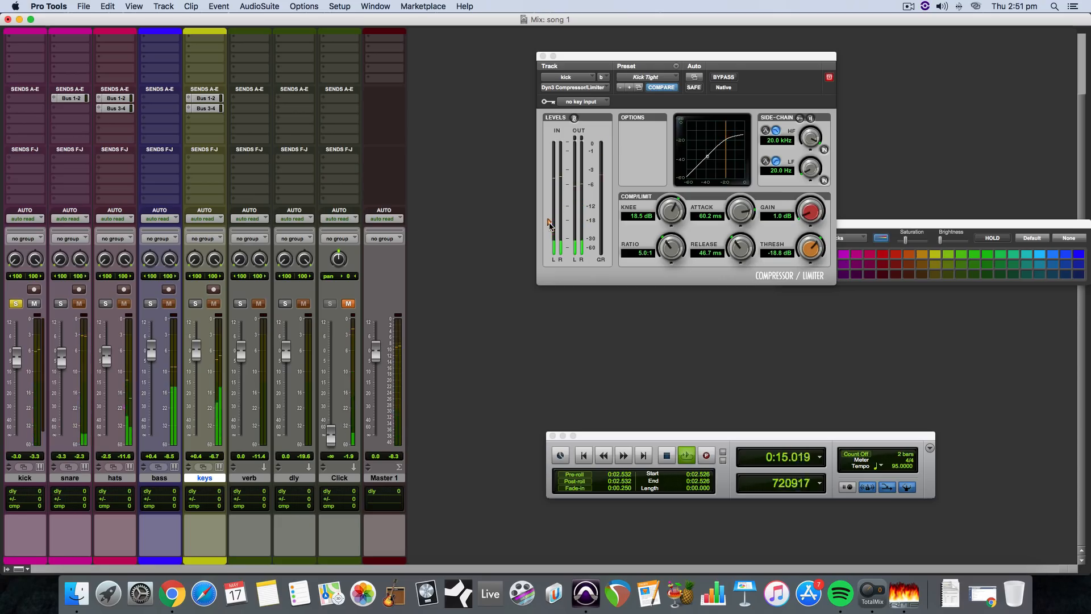
key("space")
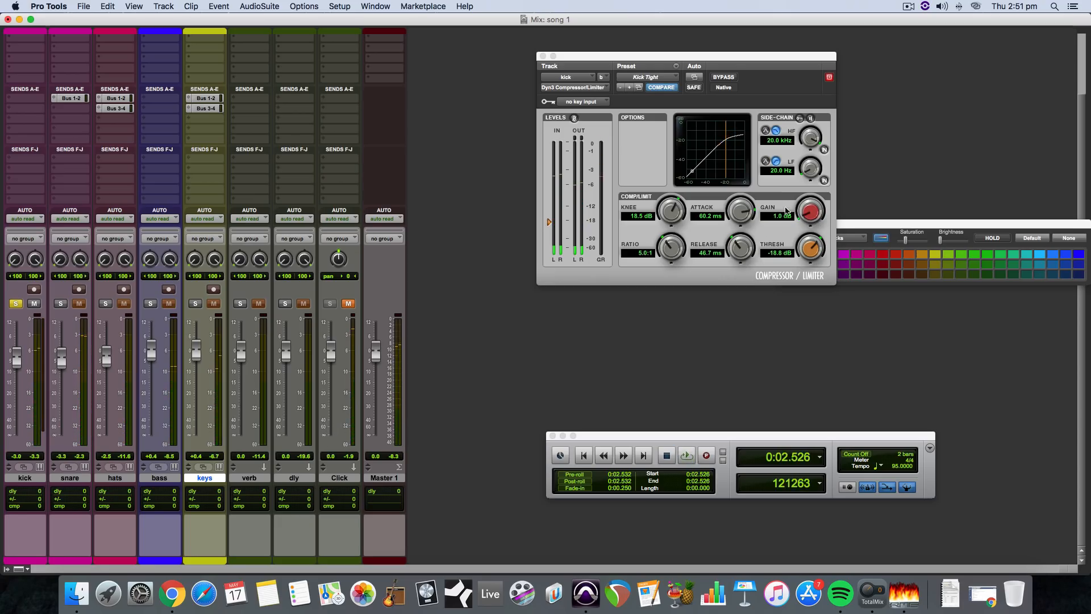
Set the compressor's gain to 0.5 dB and the kick fader to -3.8 dB, checking the master level during playback.
left_click(810, 213)
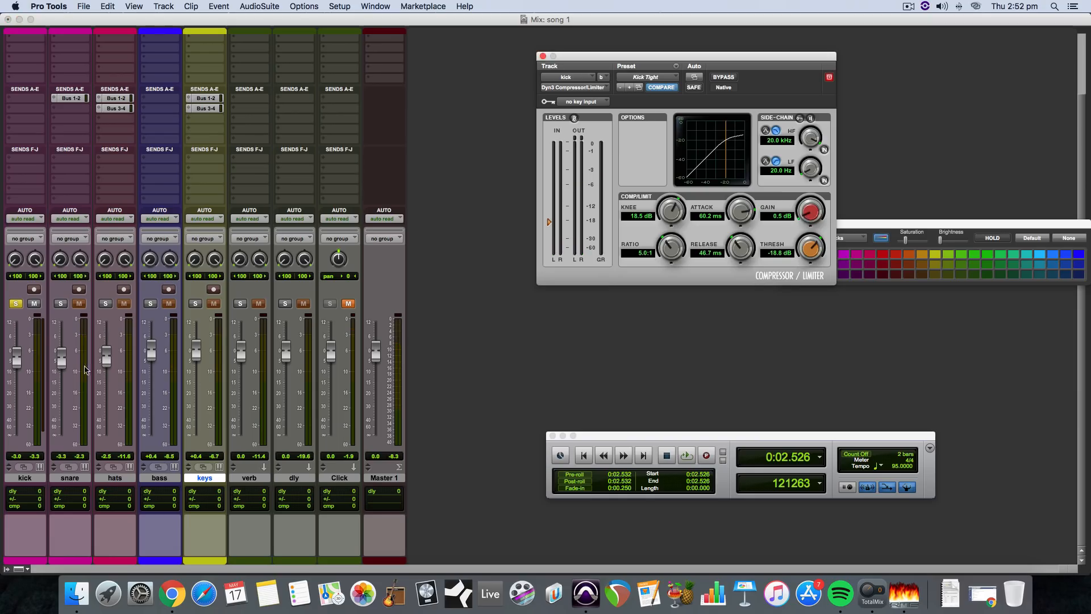
left_click_drag(20, 360, 19, 362)
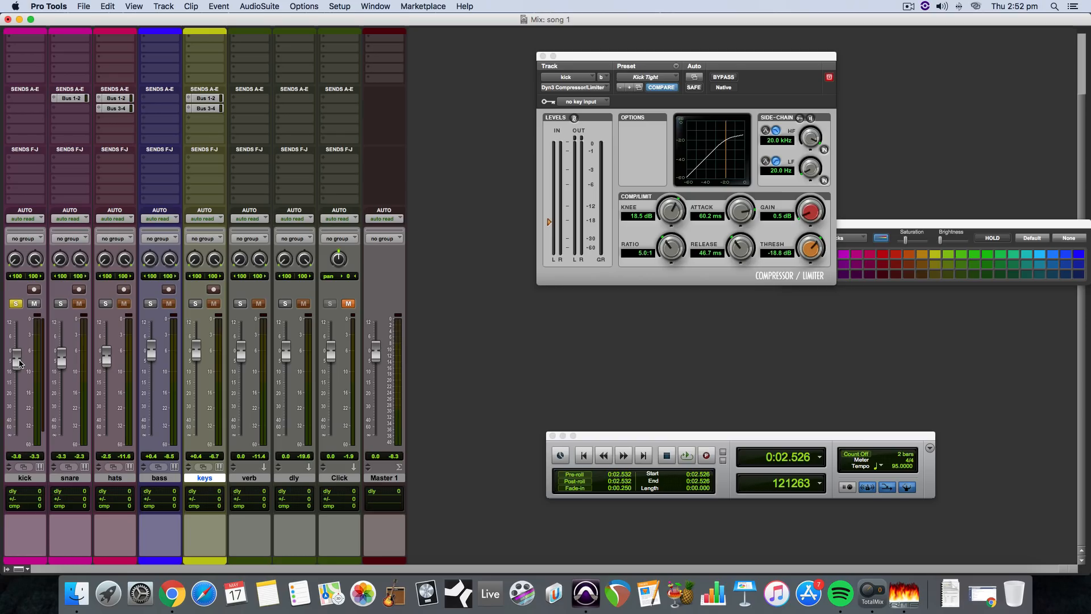
key("space")
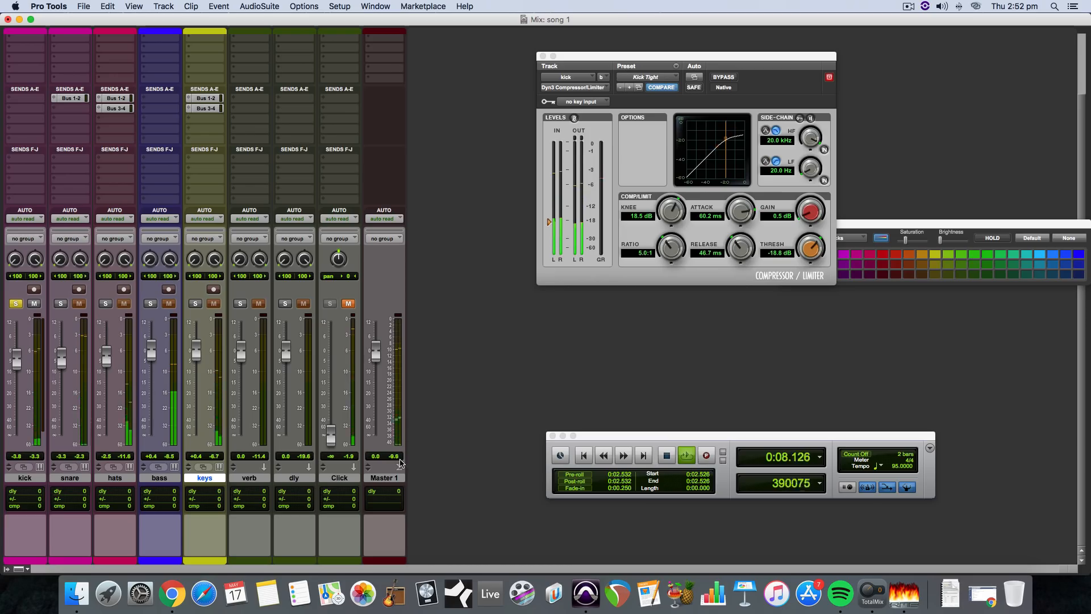
key("space")
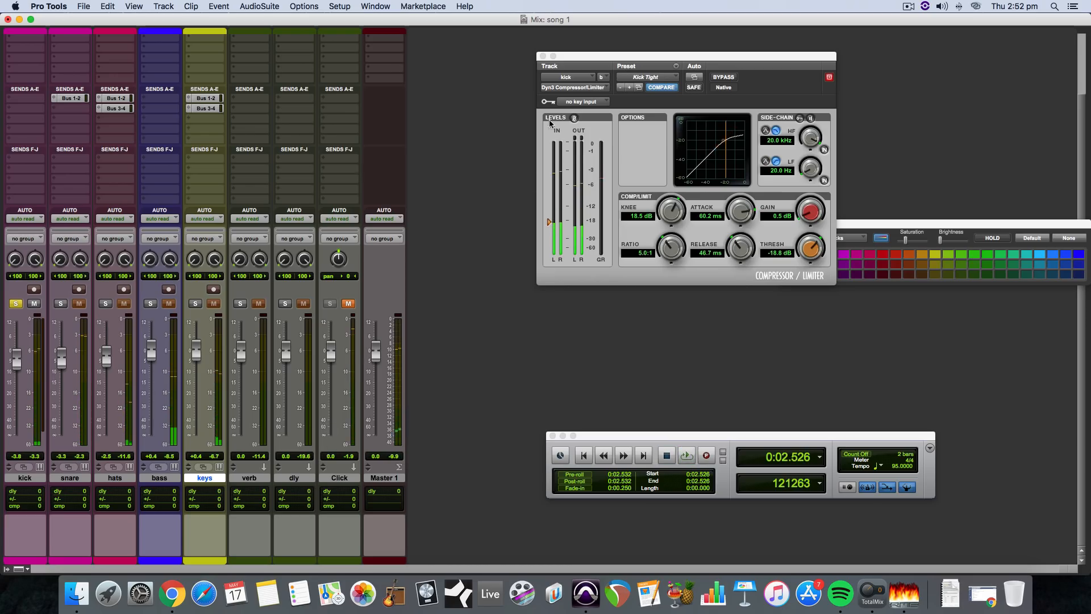
Close the kick compressor window and return to the Edit window.
left_click(544, 58)
key("super+equal")
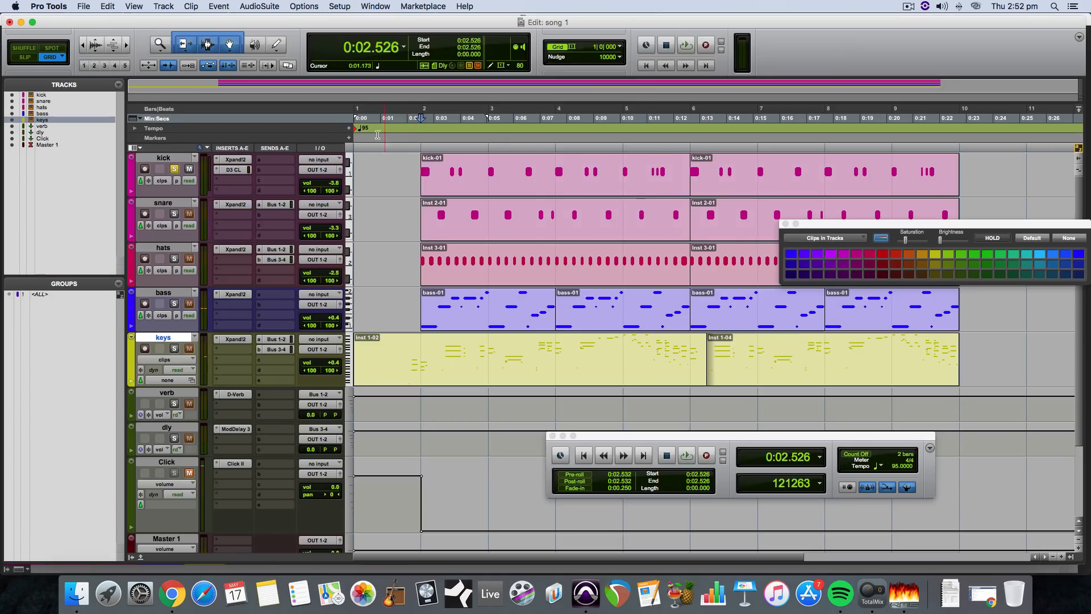
Take the kick track out of solo and play the full mix from bar 2.
left_click(177, 172)
key("space")
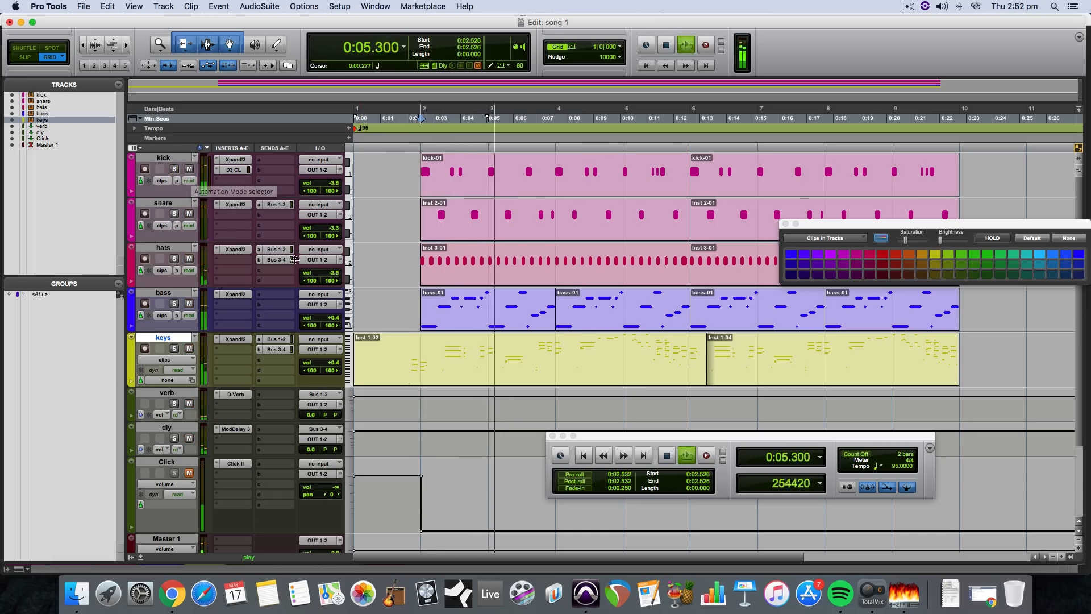
key("space")
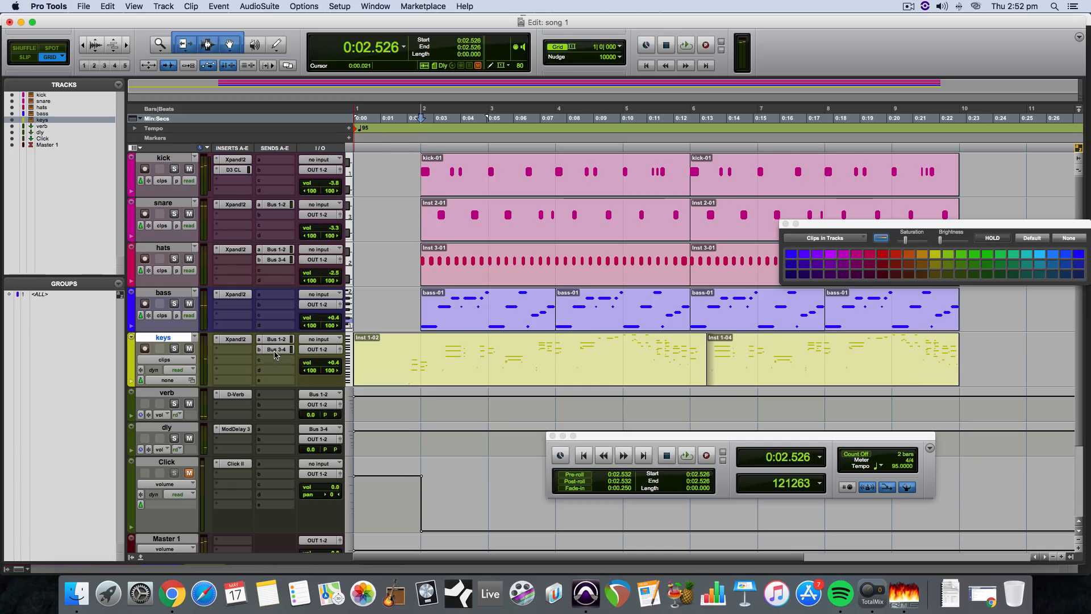
Set the keys track's Bus 1-2 send level to -28.1 dB and play the mix to check it.
left_click(276, 339)
left_click_drag(372, 360, 372, 369)
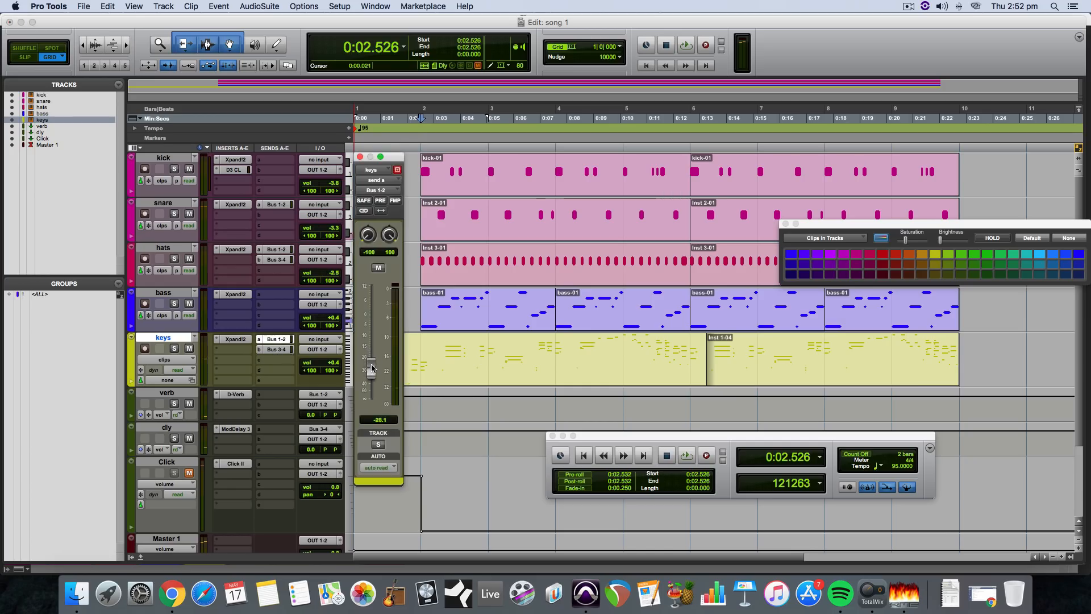
left_click(360, 157)
key("space")
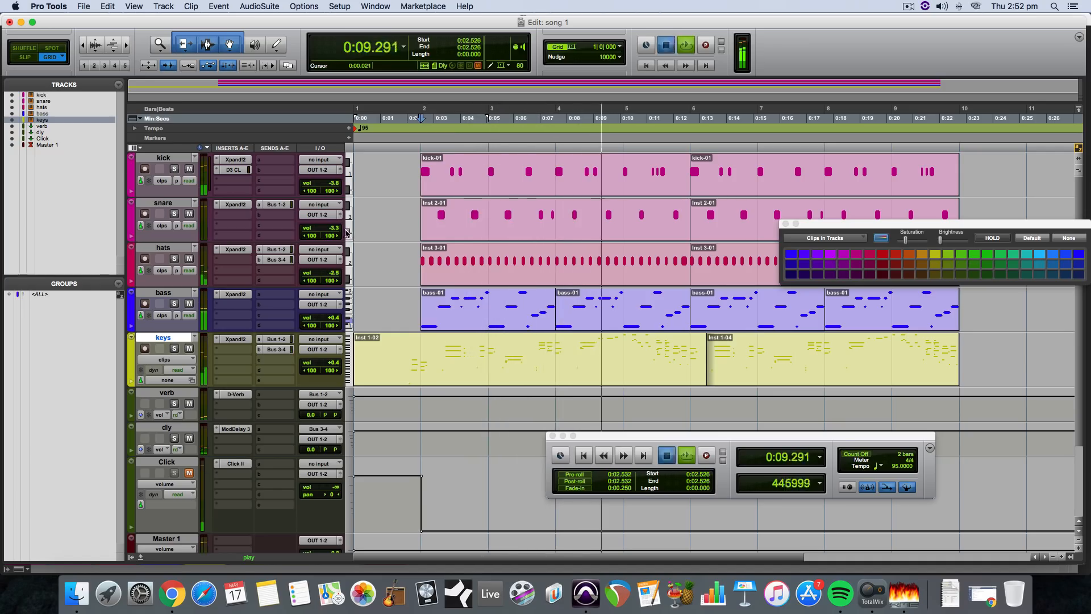
key("space")
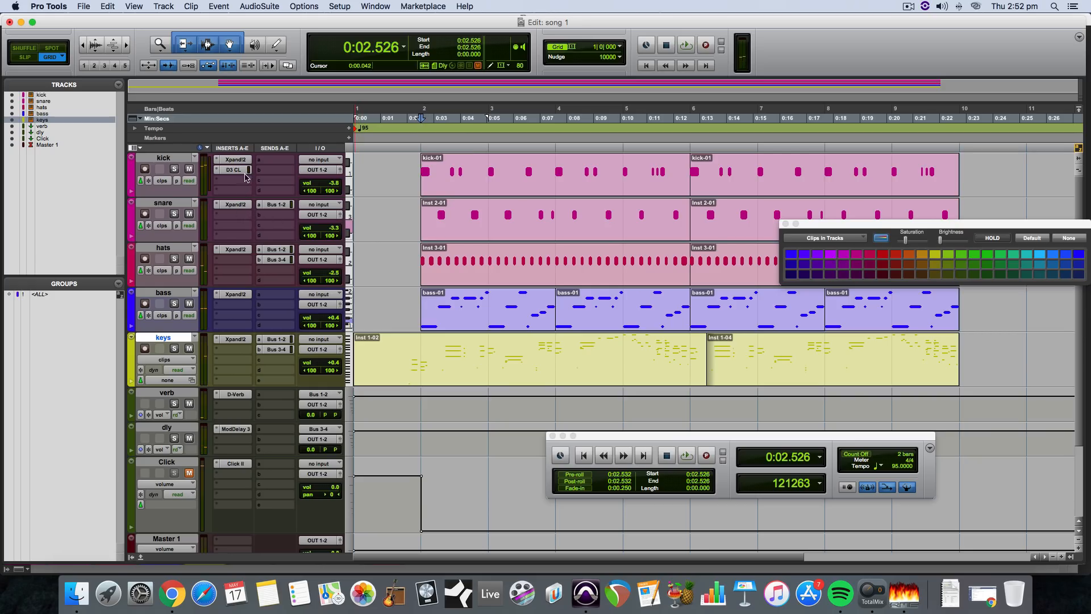
Move the kick compressor down one insert slot and insert a multichannel EQ3 7-Band ahead of it.
left_click_drag(245, 174, 243, 181)
left_click(243, 172)
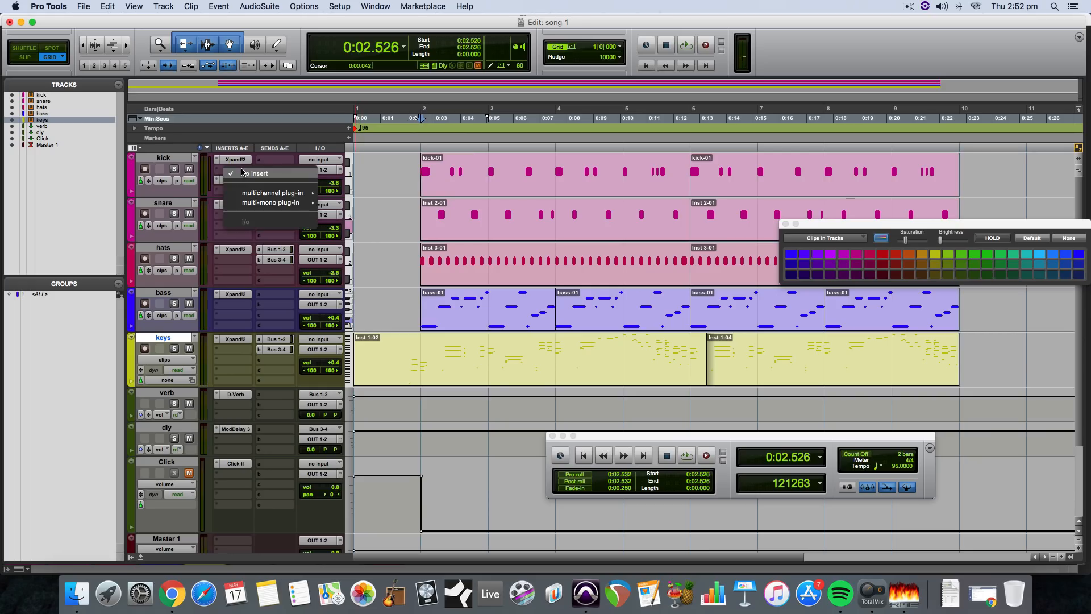
mouse_move(273, 192)
mouse_move(347, 196)
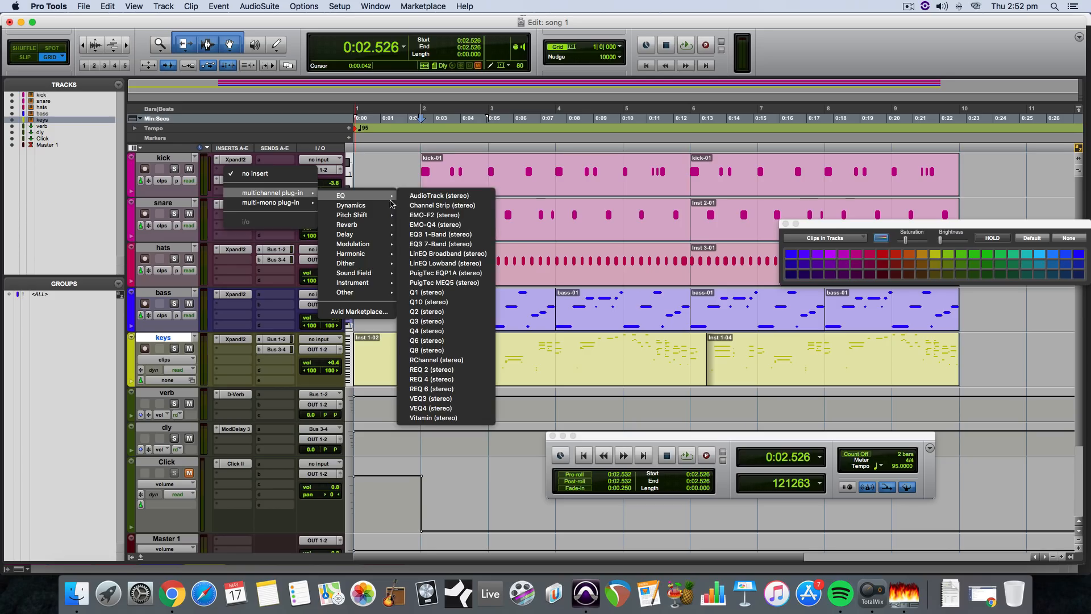
left_click(443, 243)
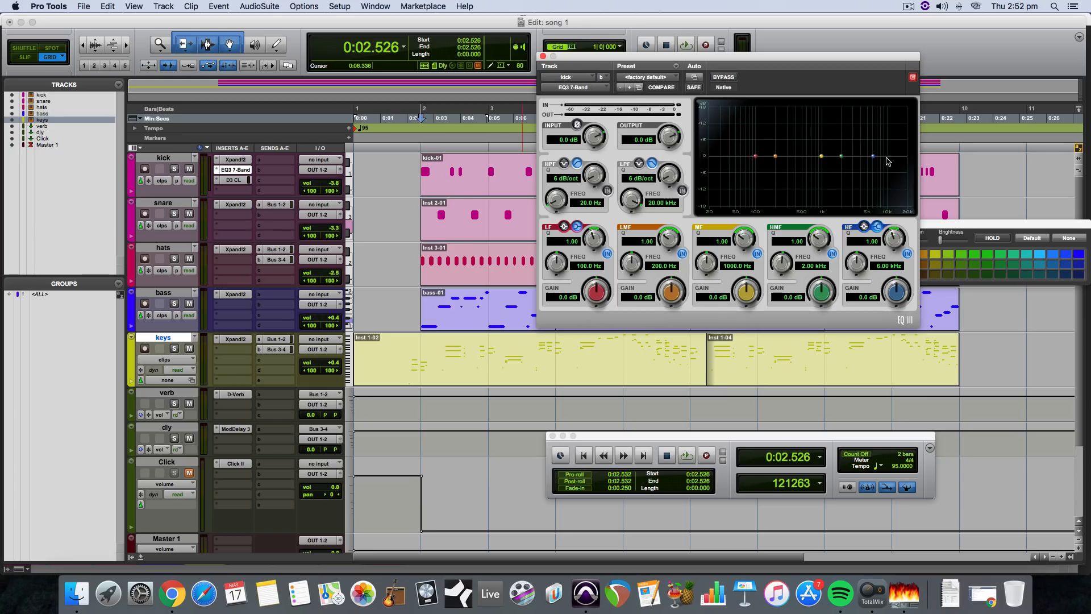
Cut the kick EQ's low-mid band by about 0.9 dB around 216.5 Hz during playback.
left_click(428, 172)
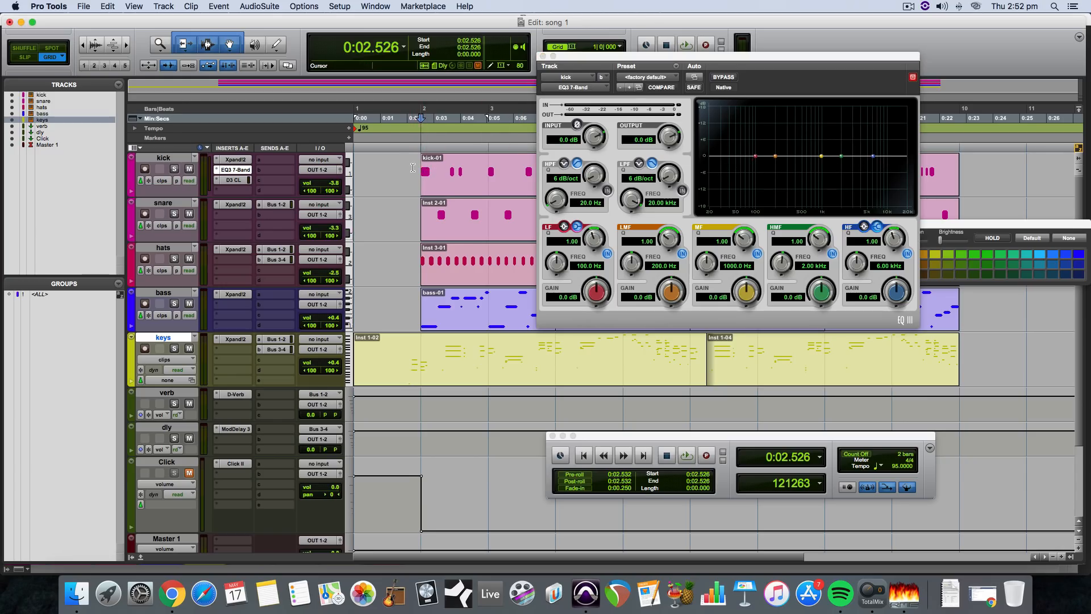
key("space")
key("space")
key("space")
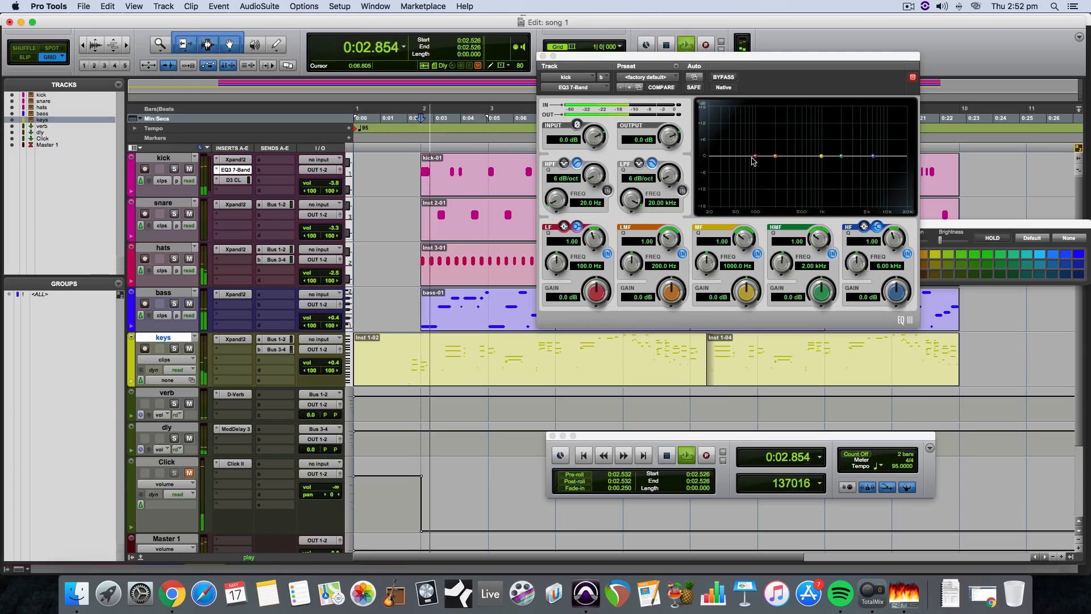
left_click_drag(775, 156, 778, 160)
key("space")
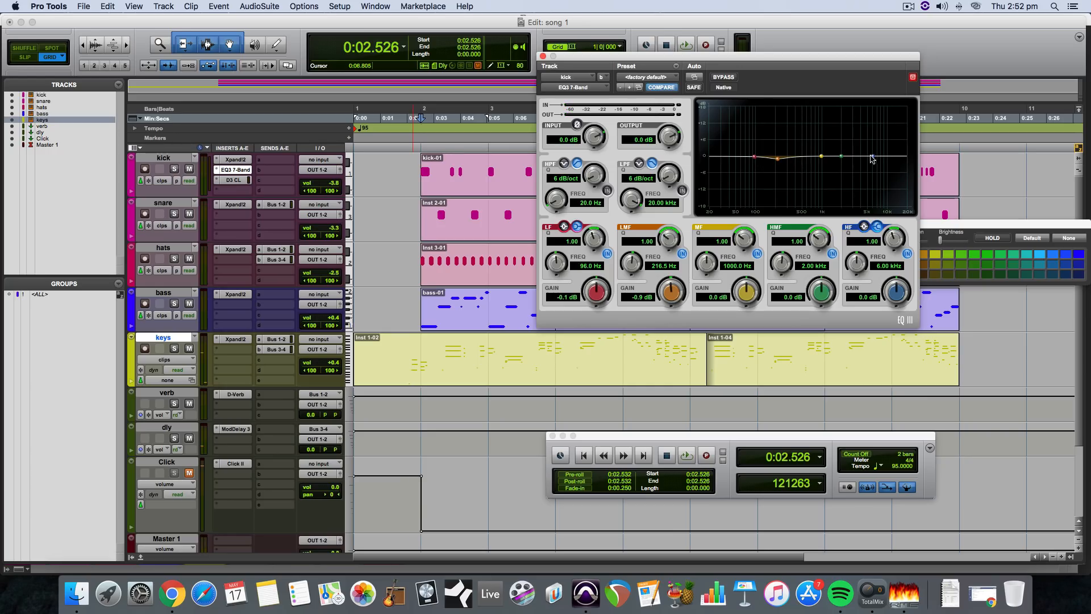
Browse the EQ presets and refine the kick EQ with -1.4 dB at 216.5 Hz and -4.0 dB at 10.39 kHz, checking it during playback.
left_click(631, 77)
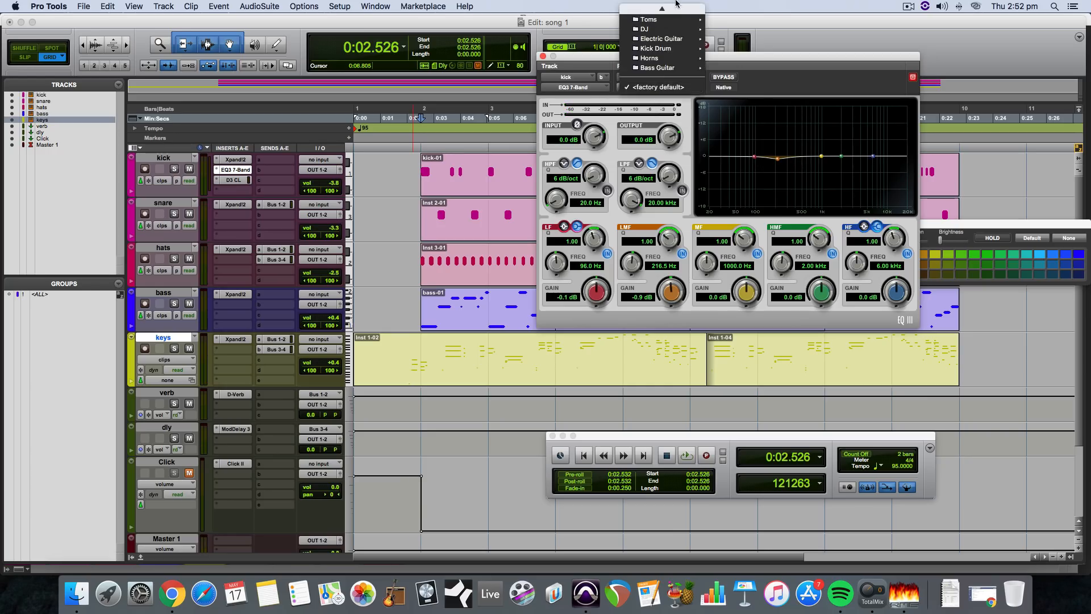
mouse_move(676, 12)
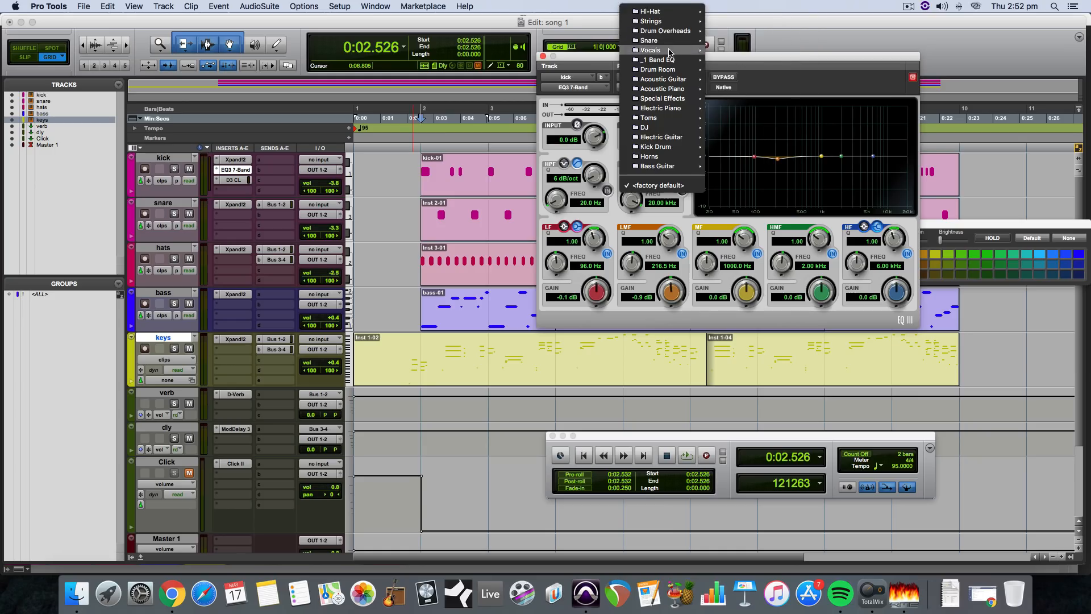
left_click(796, 55)
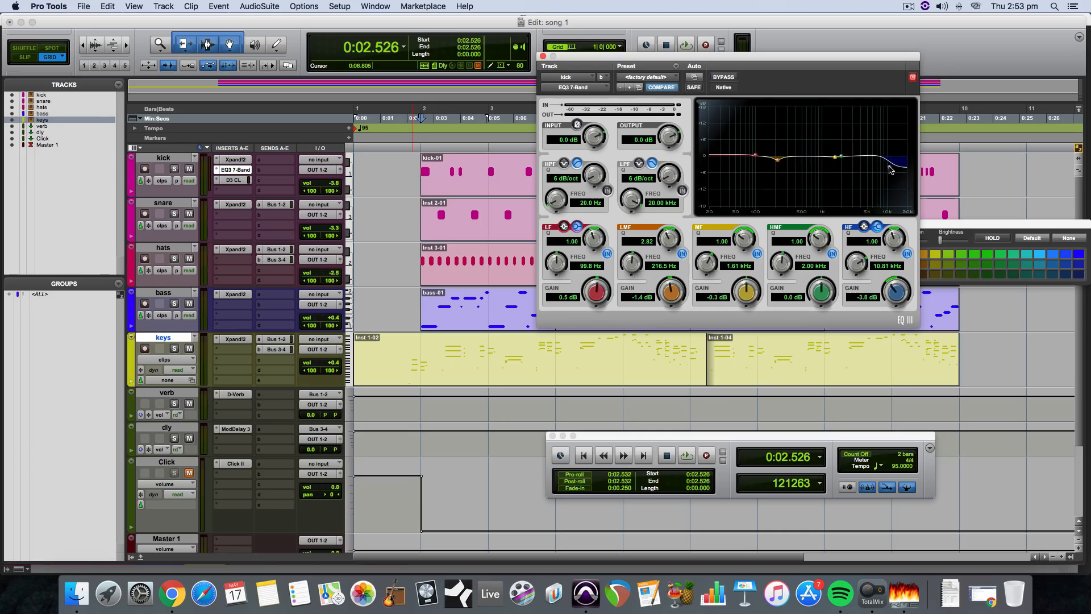
key("space")
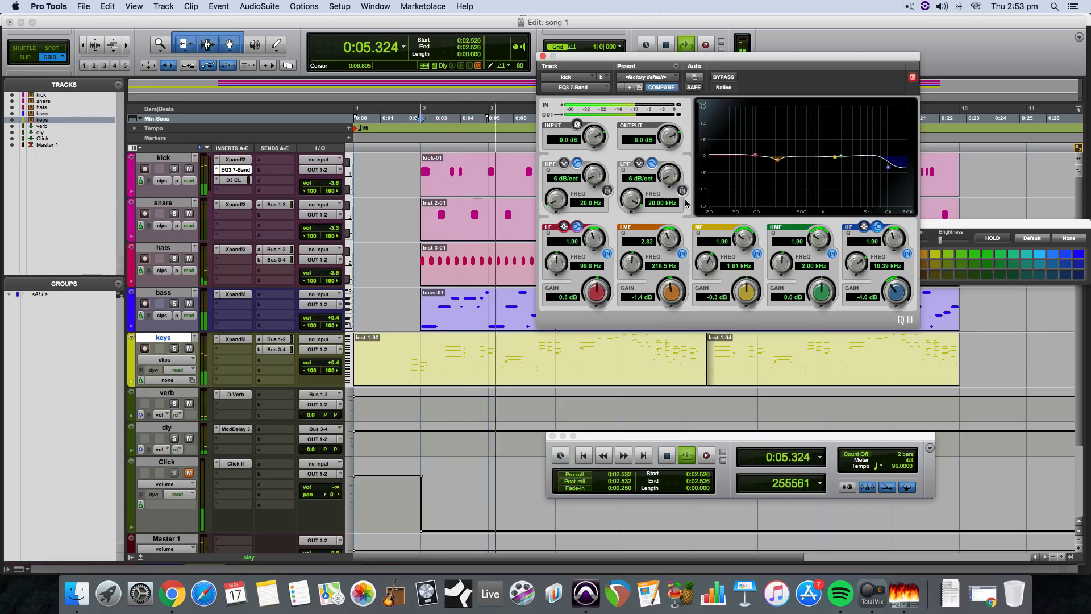
key("space")
Close the EQ window, select both kick clips and open them in the MIDI Editor.
left_click(512, 192)
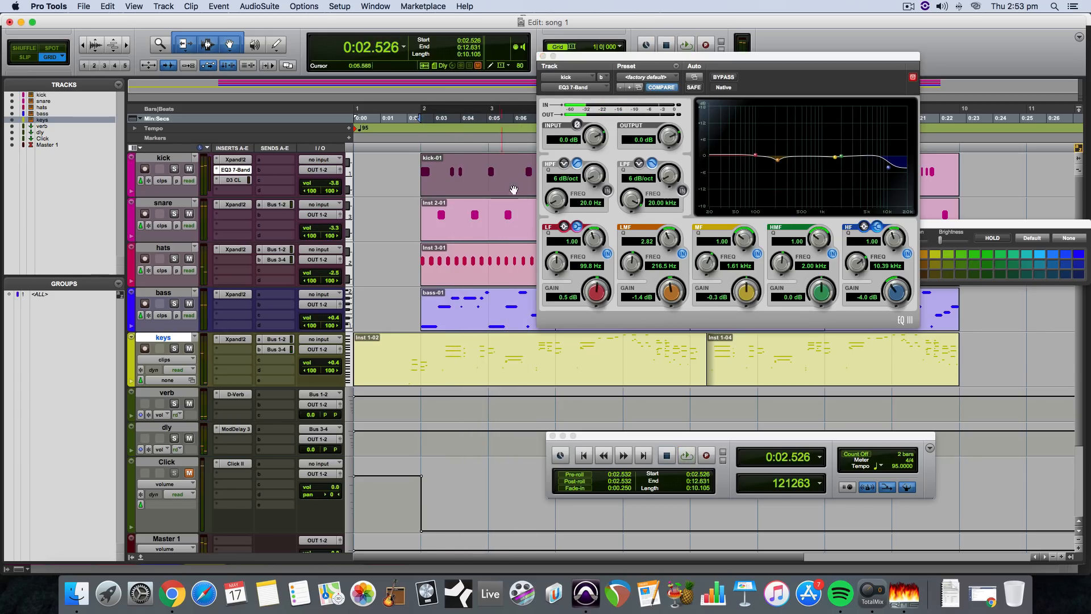
left_click(548, 53)
key("super+d")
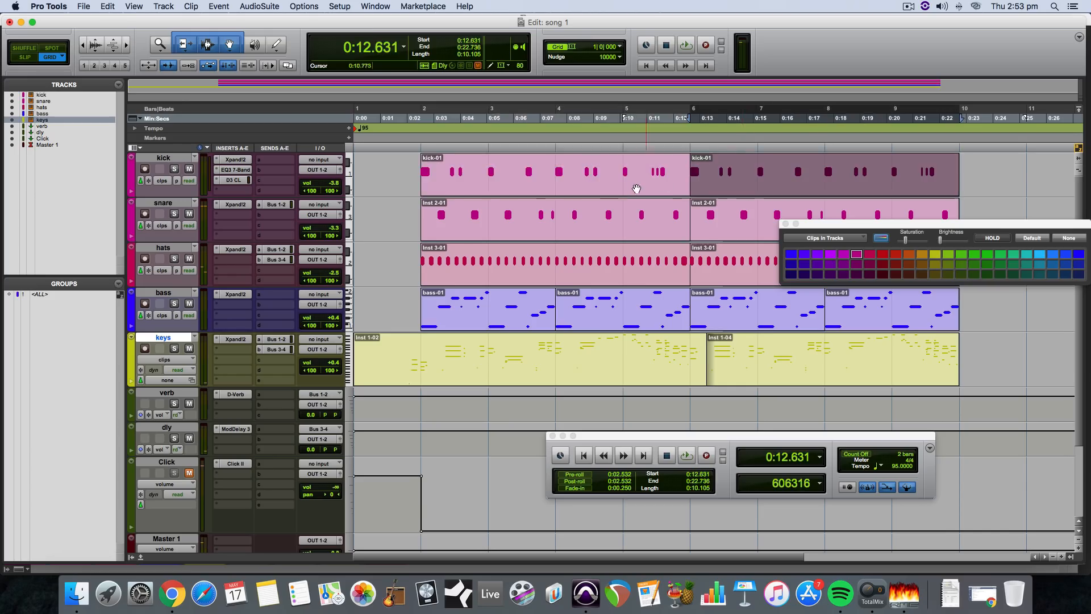
left_click(633, 190, "shift")
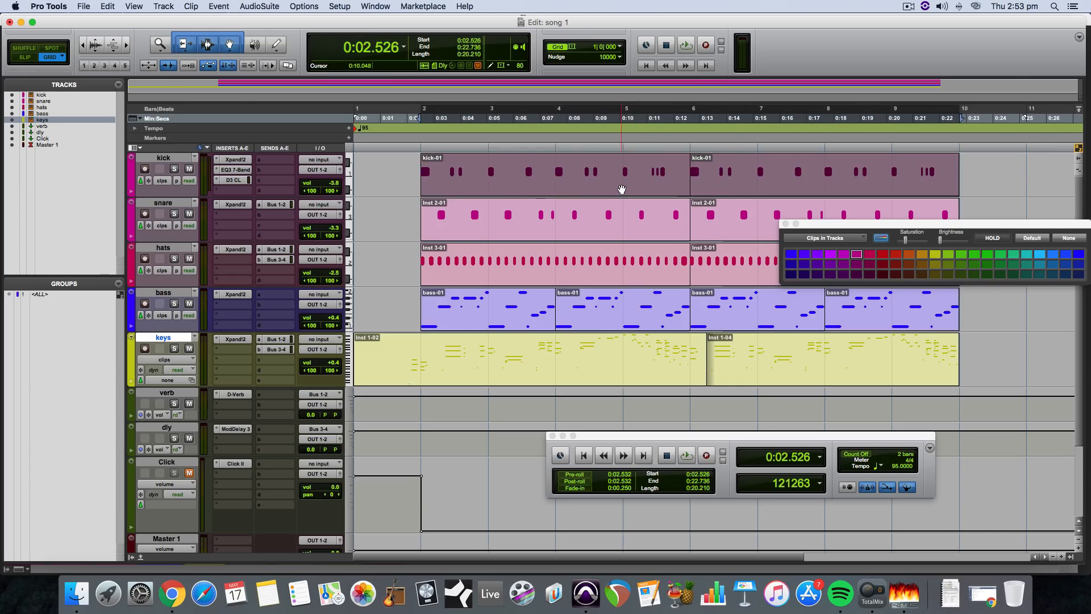
double_click(622, 190)
left_click(540, 224)
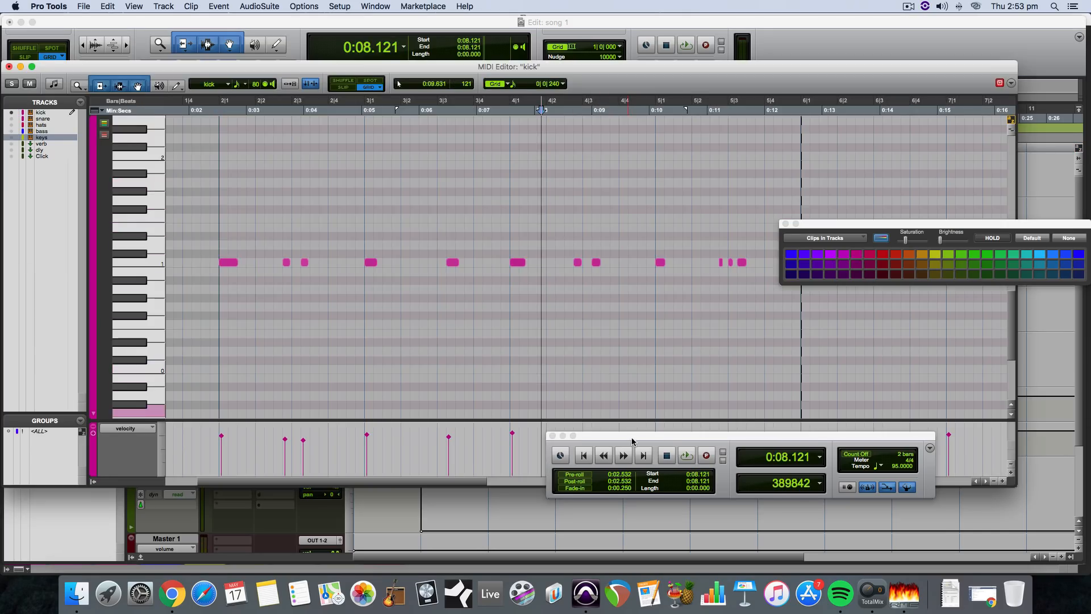
Select all kick notes and set their velocities to one equal level, checking them during playback before closing the MIDI Editor.
left_click_drag(633, 441, 622, 499)
left_click(994, 482)
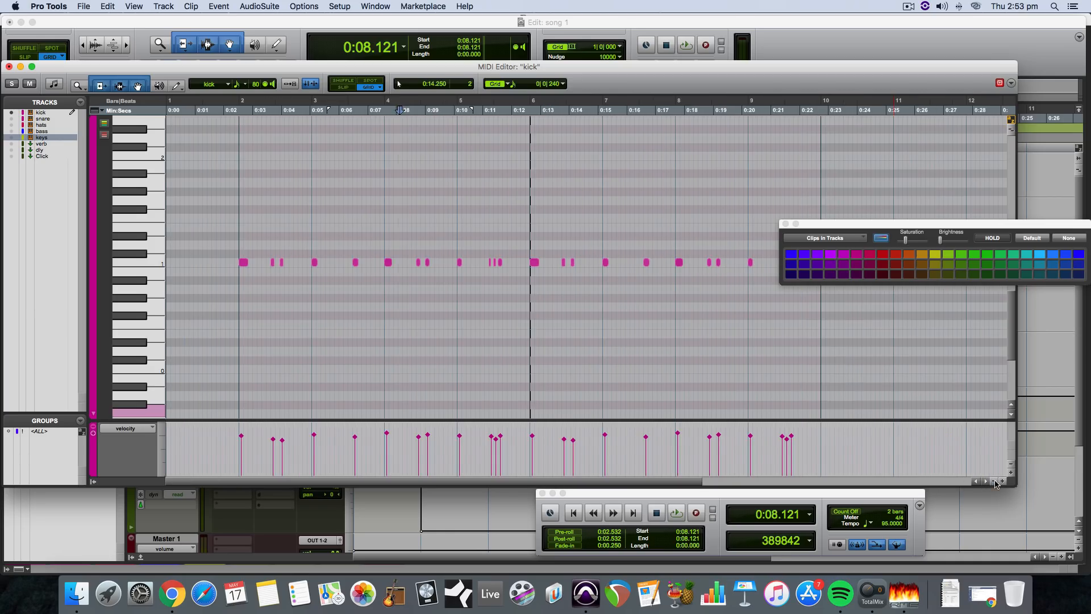
key("space")
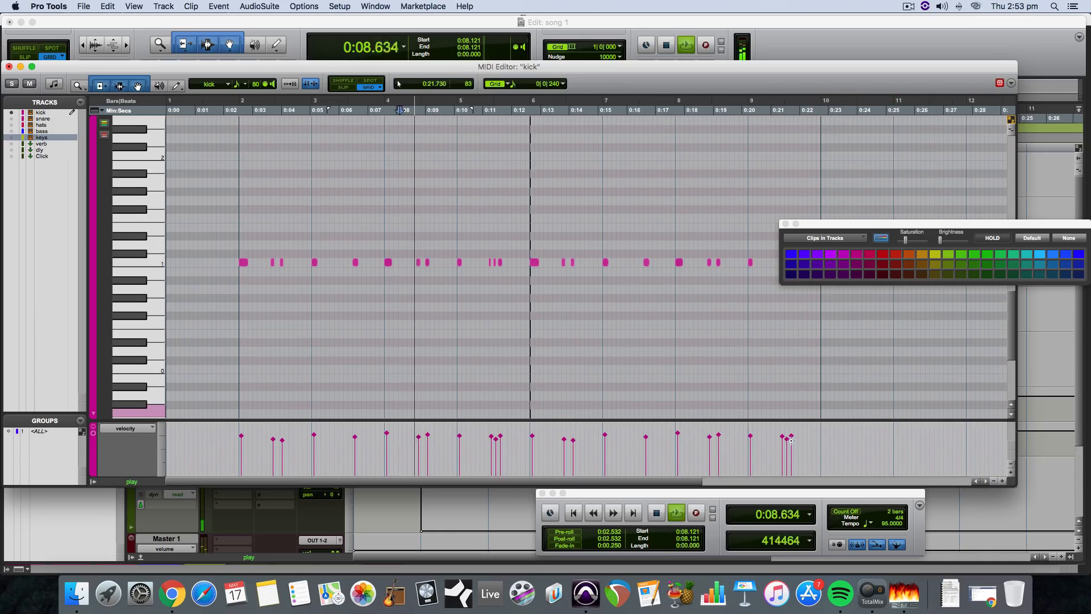
key("space")
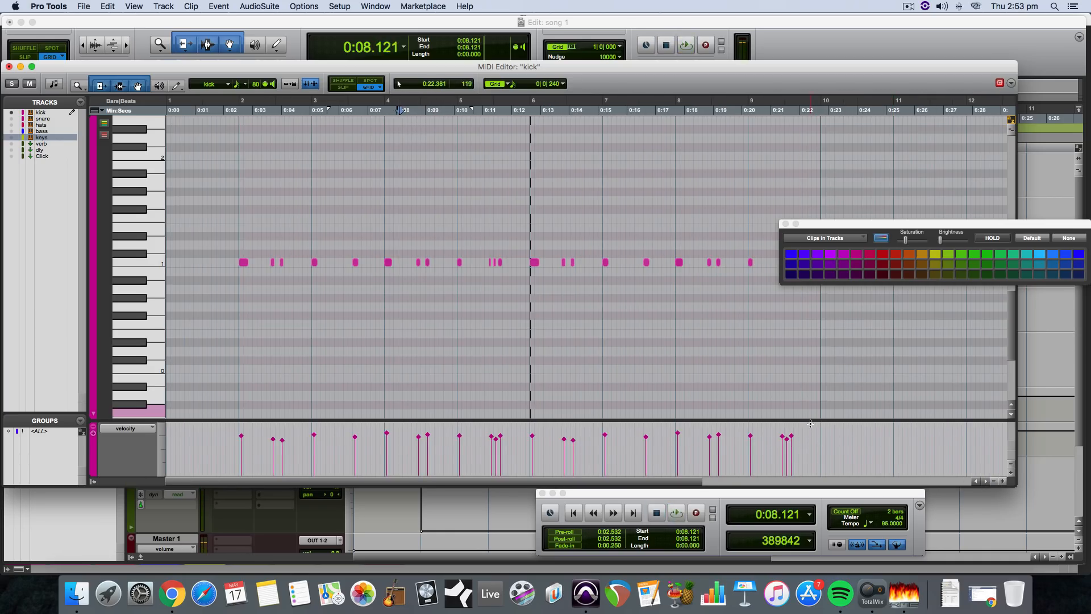
left_click_drag(811, 424, 242, 435)
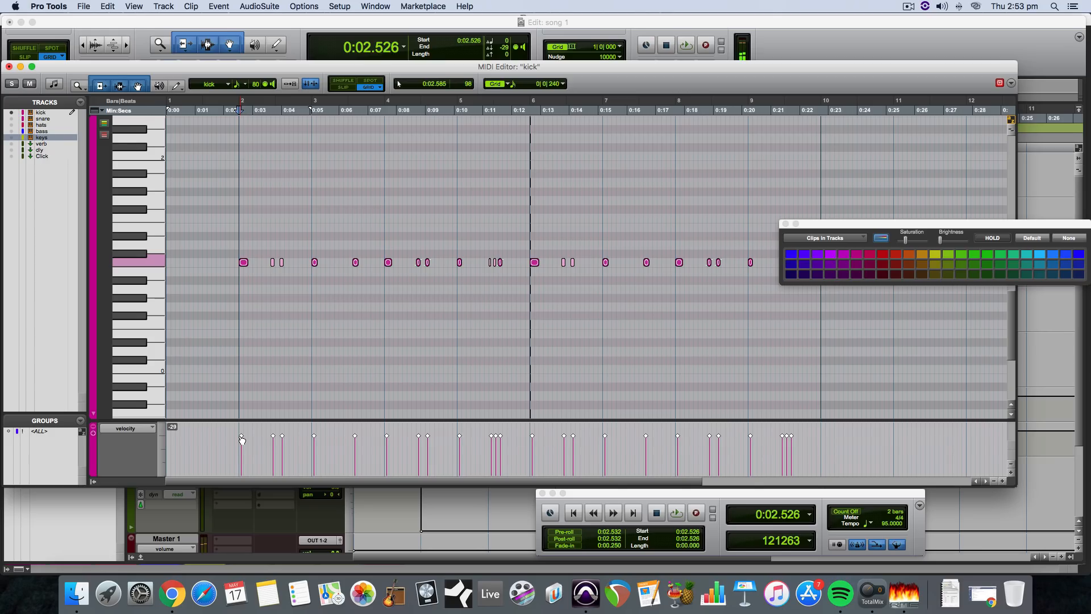
key("space")
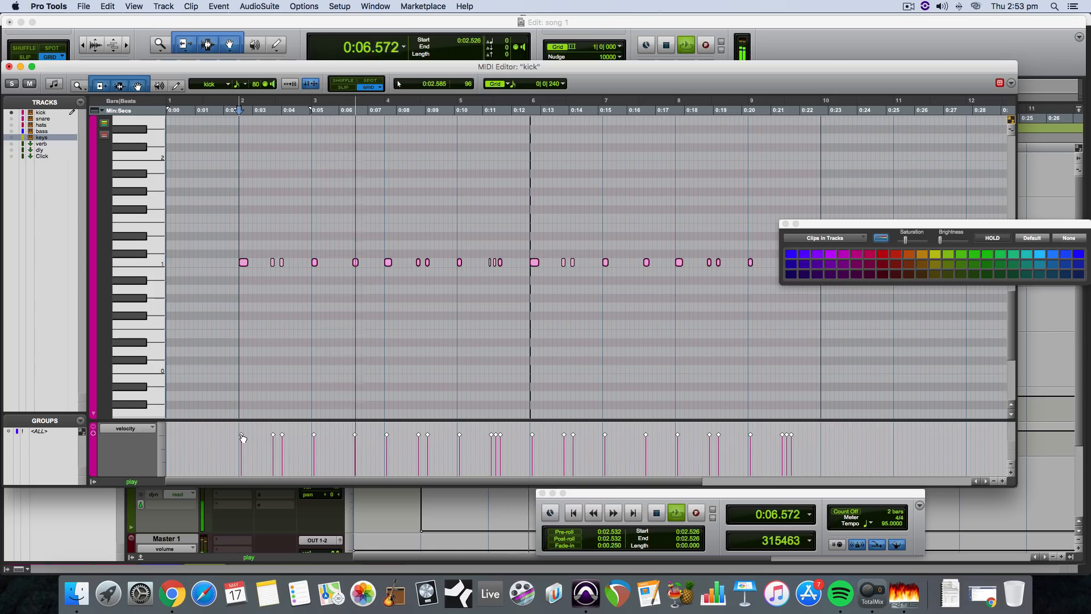
left_click(9, 67)
Mute the keys, bass and hats tracks and listen to the kick and snare together.
left_click(189, 349)
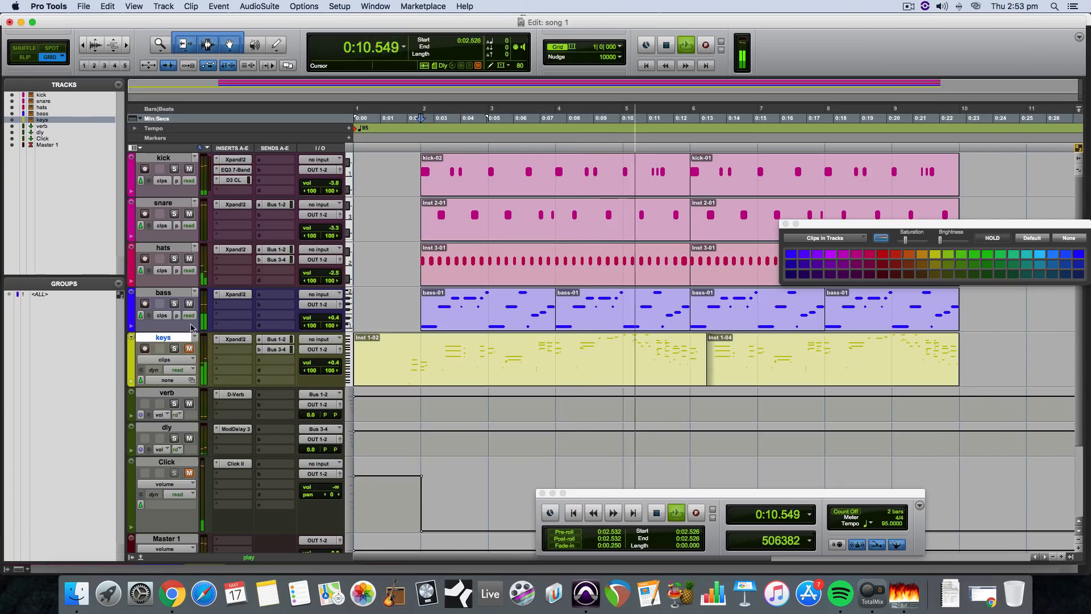
left_click(190, 304)
left_click(190, 260)
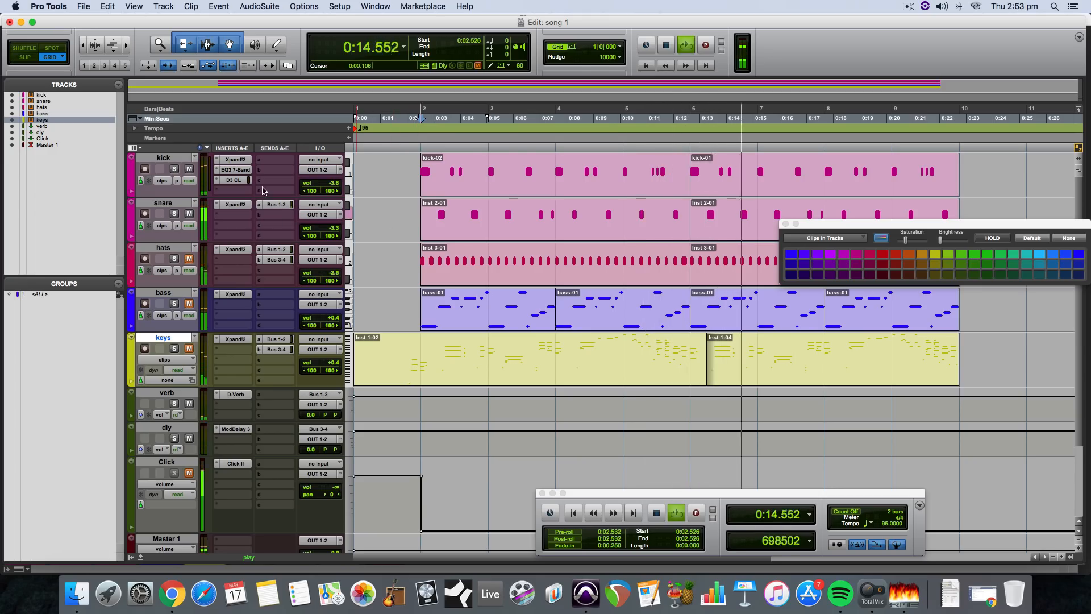
key("space")
Insert a multichannel EQ3 7-Band in the snare track's second insert slot.
left_click(233, 215)
mouse_move(270, 237)
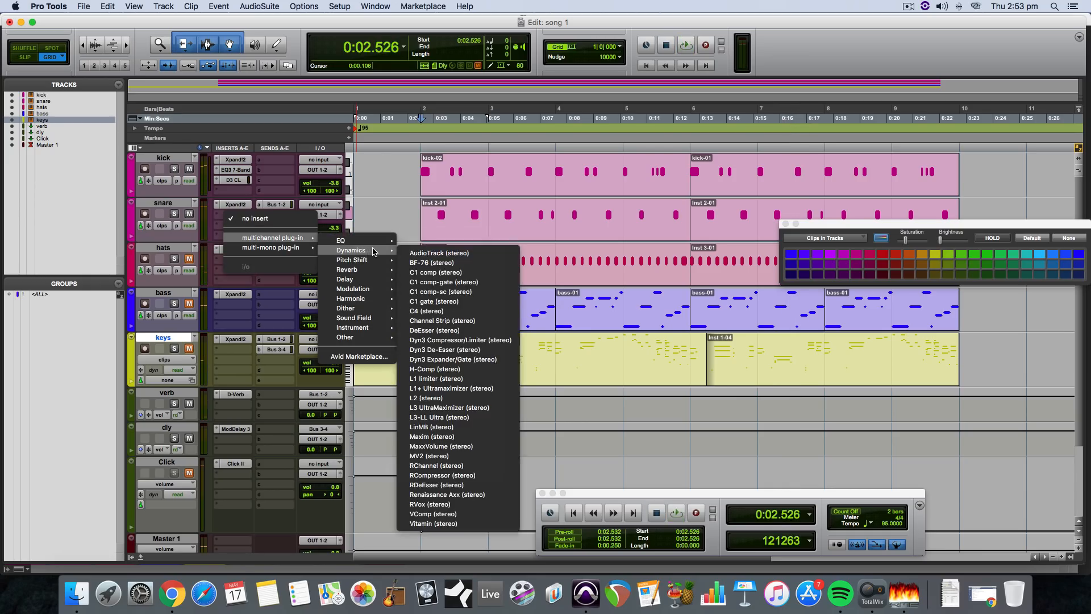
left_click(442, 290)
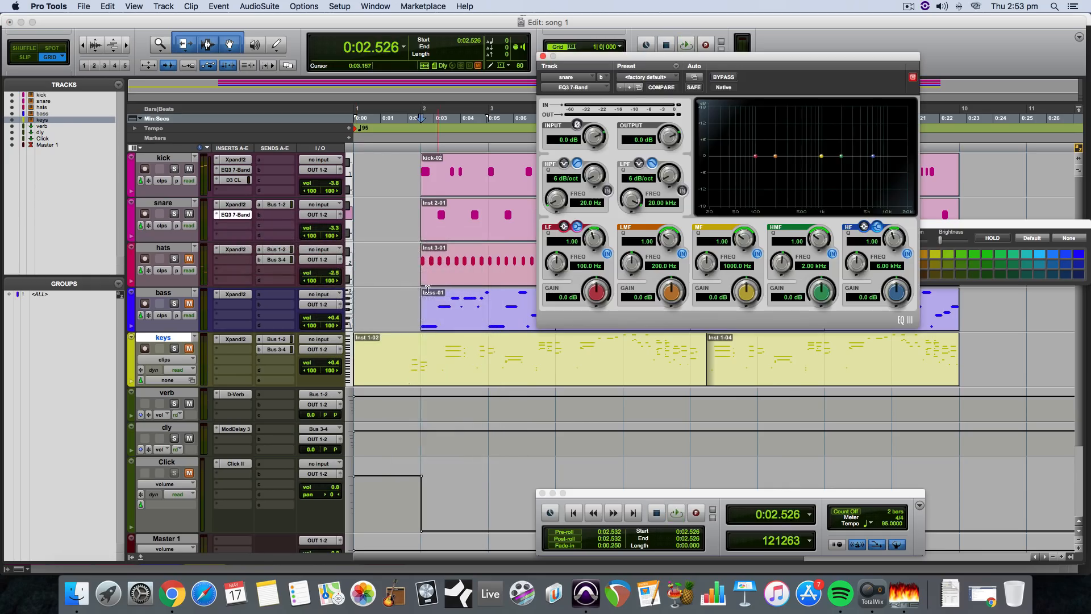
Shape the snare EQ during playback: -6.9 dB at 32.2 Hz, 2.0 dB at 196.1 Hz, -2.2 dB at 550.4 Hz and 1.1 dB high-frequency gain.
key("space")
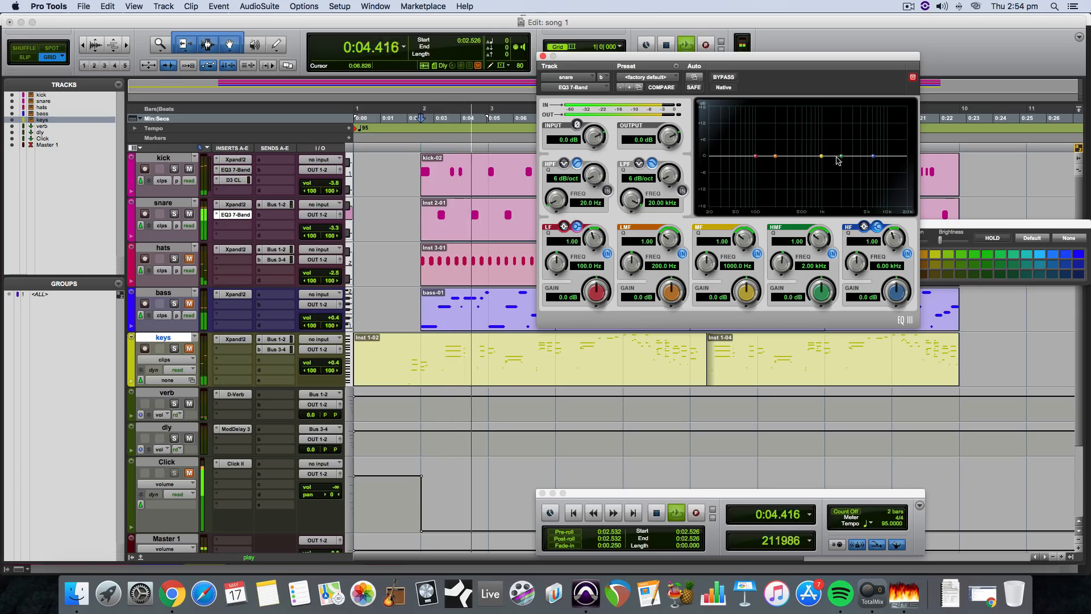
left_click_drag(777, 156, 877, 154)
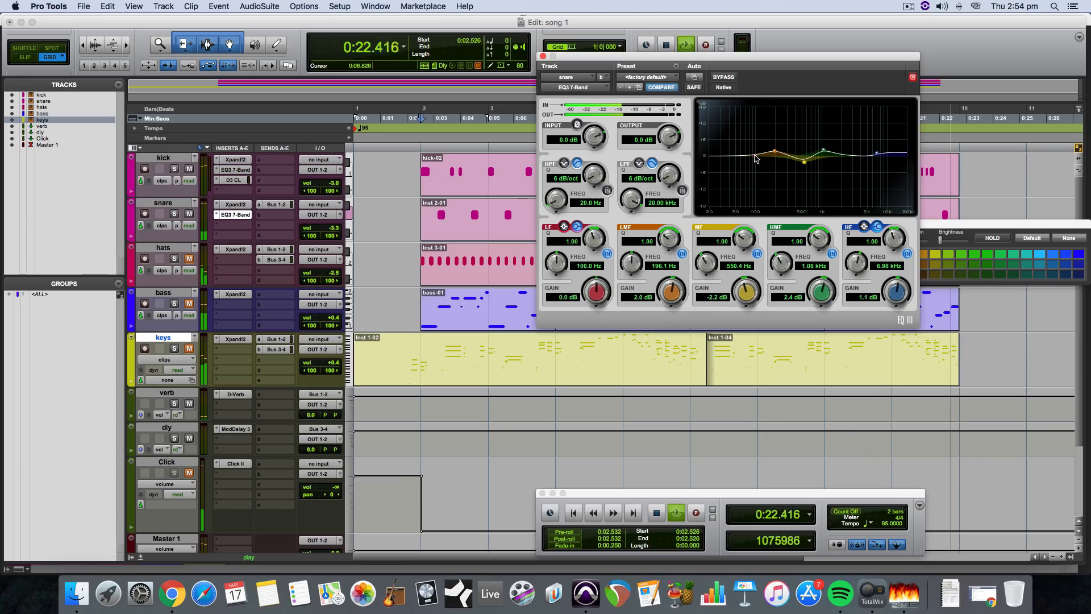
left_click_drag(756, 156, 723, 175)
key("space")
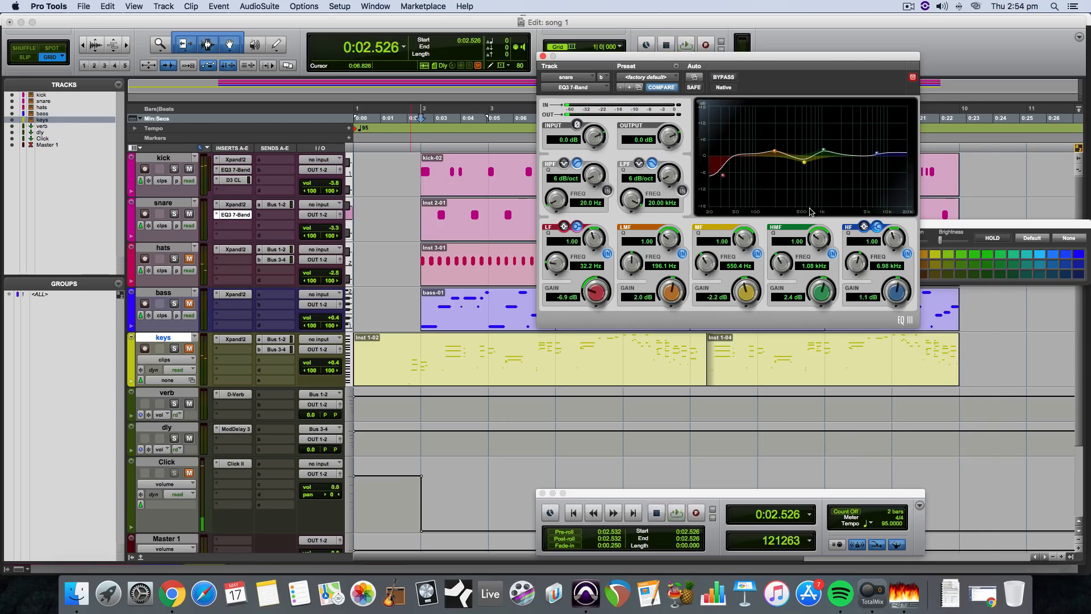
Refine the snare EQ to -2.4 dB at 416.9 Hz and 2.0 dB at 1.10 kHz, and compare it with the EQ bypassed during playback.
key("space")
key("space")
key("space")
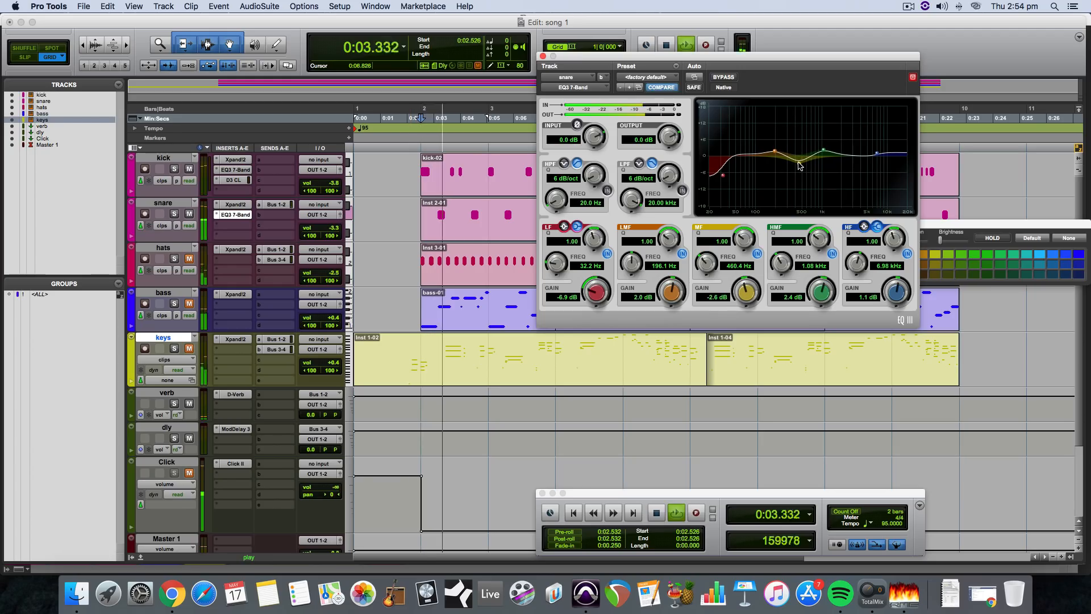
left_click_drag(799, 166, 825, 151)
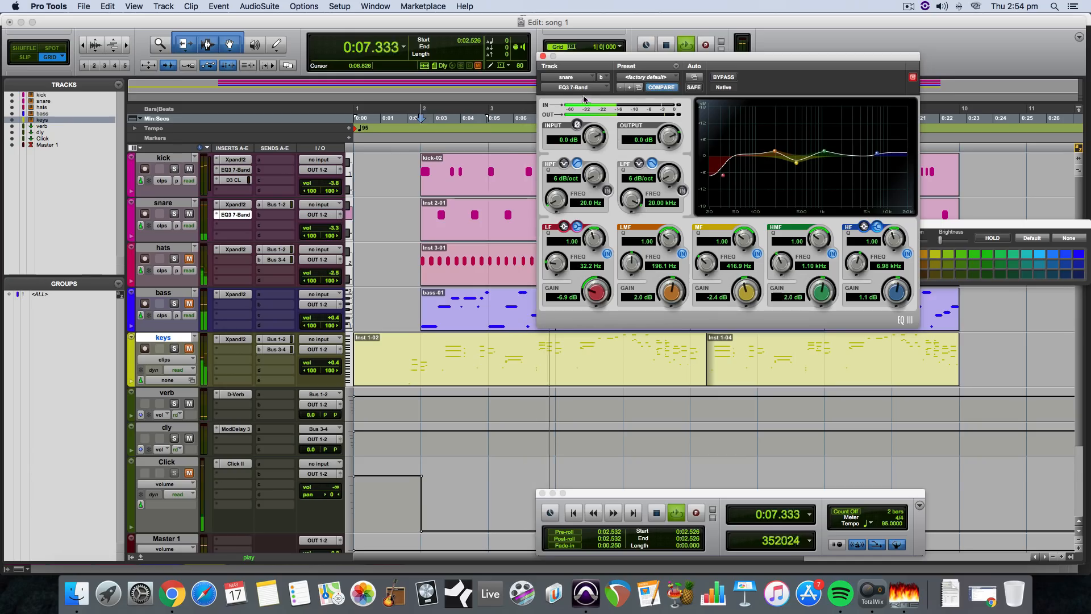
left_click(238, 217, "super")
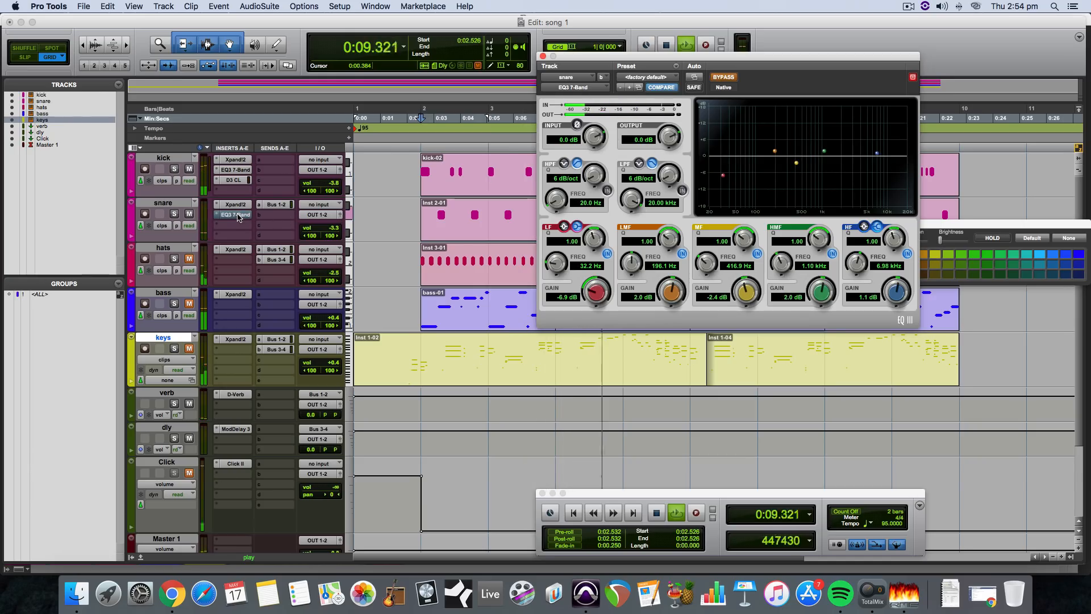
left_click(239, 217, "super")
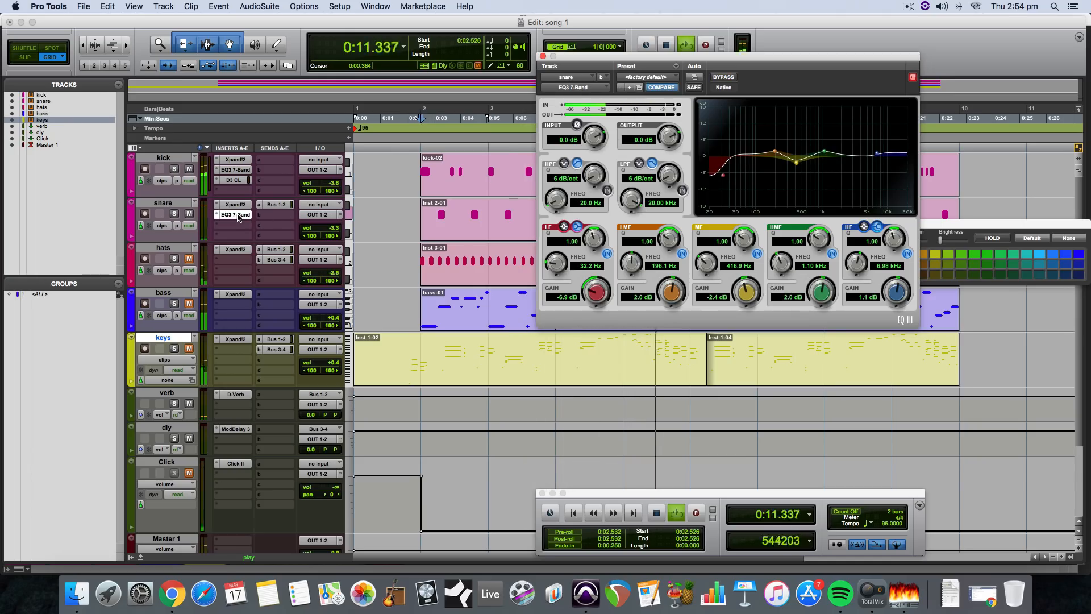
Compare the snare with its EQ3 7-Band active and bypassed during playback.
left_click(238, 216, "super")
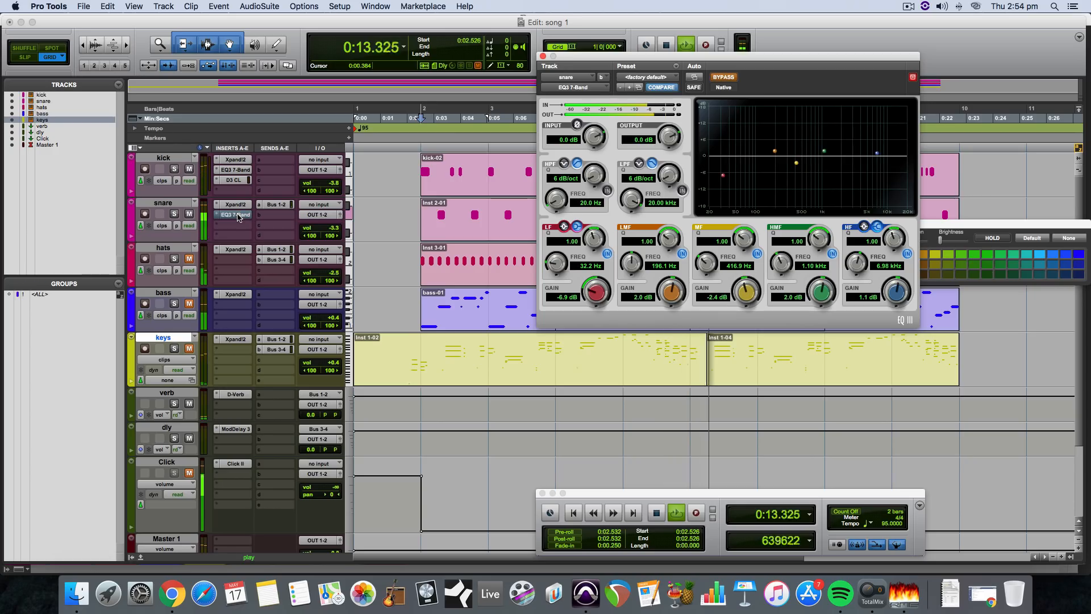
left_click(238, 216, "super")
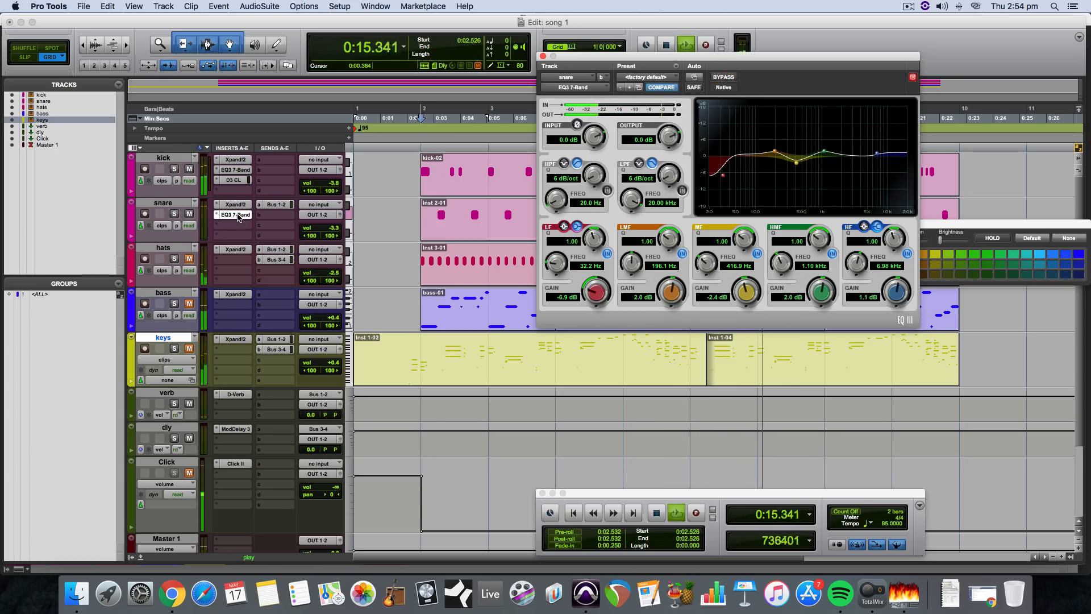
left_click(238, 216, "super")
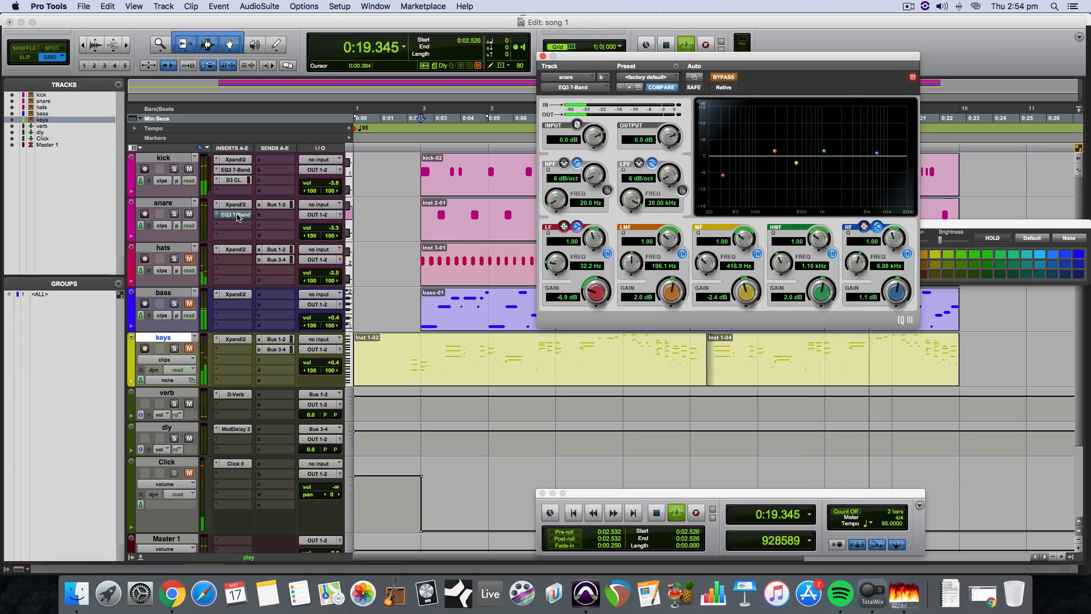
left_click(238, 216, "super")
left_click(238, 216, "super")
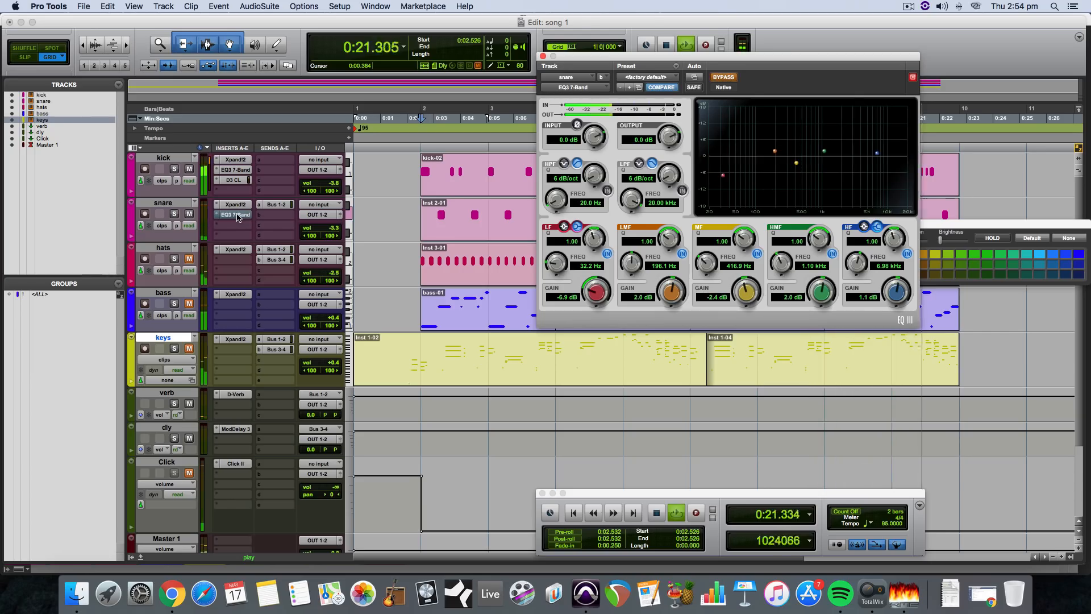
key("space")
left_click(238, 216)
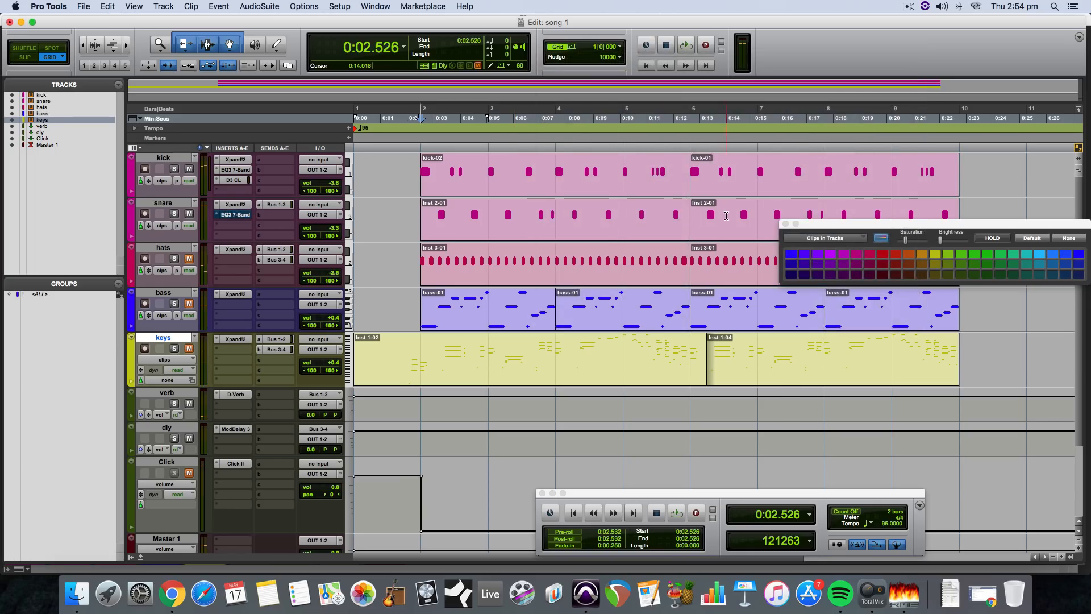
Open the second kick clip in the MIDI Editor and examine its note velocities.
left_click(728, 230)
left_click(669, 188)
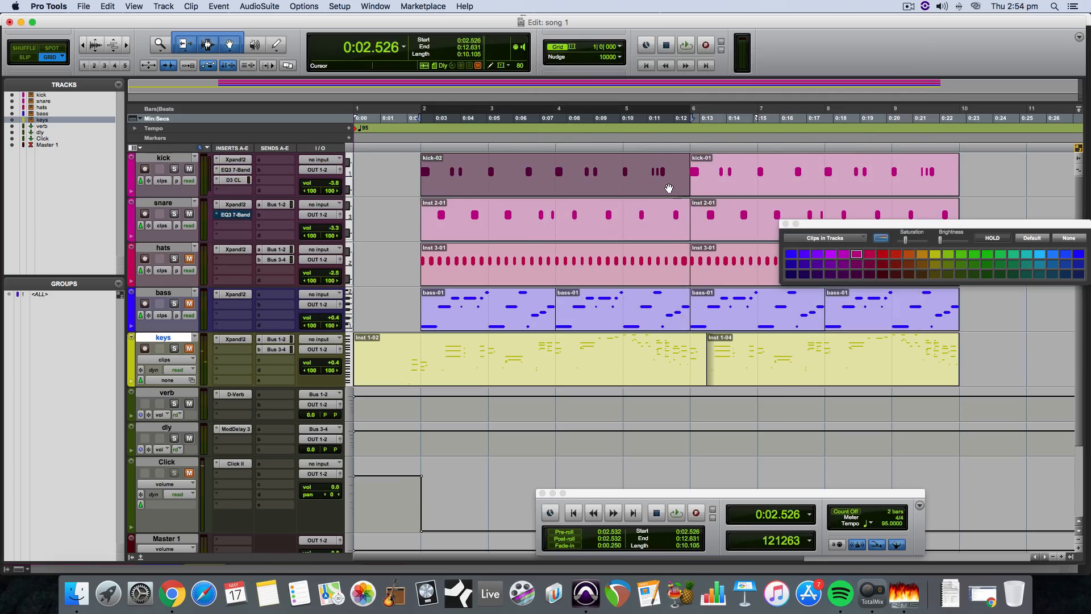
double_click(727, 183)
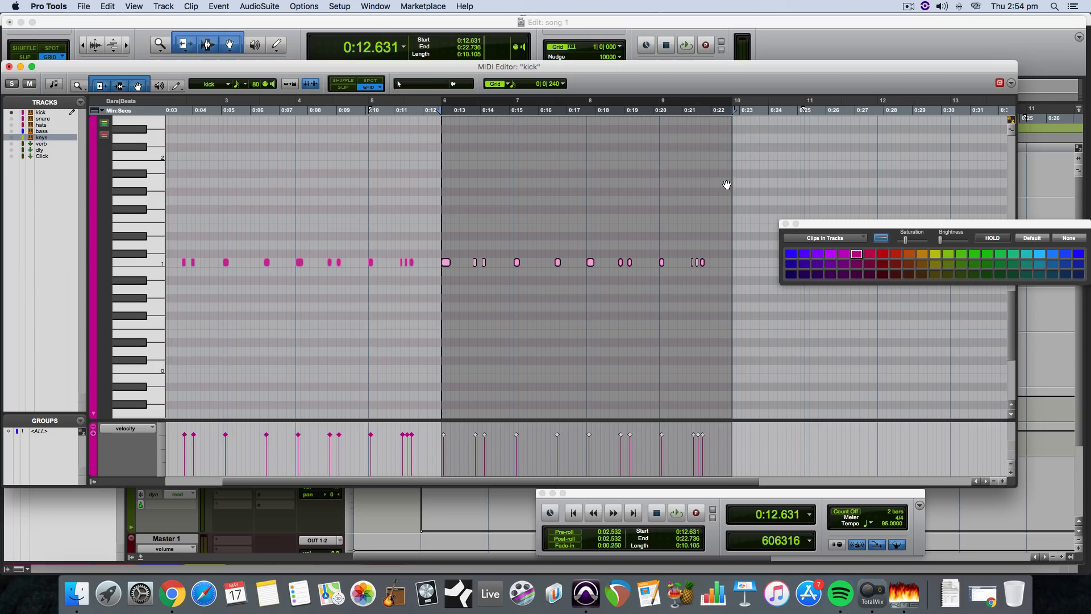
left_click(9, 67)
Open the snare notes in the MIDI Editor and set the velocity of the note at 0:09.473 to 102.
double_click(575, 217)
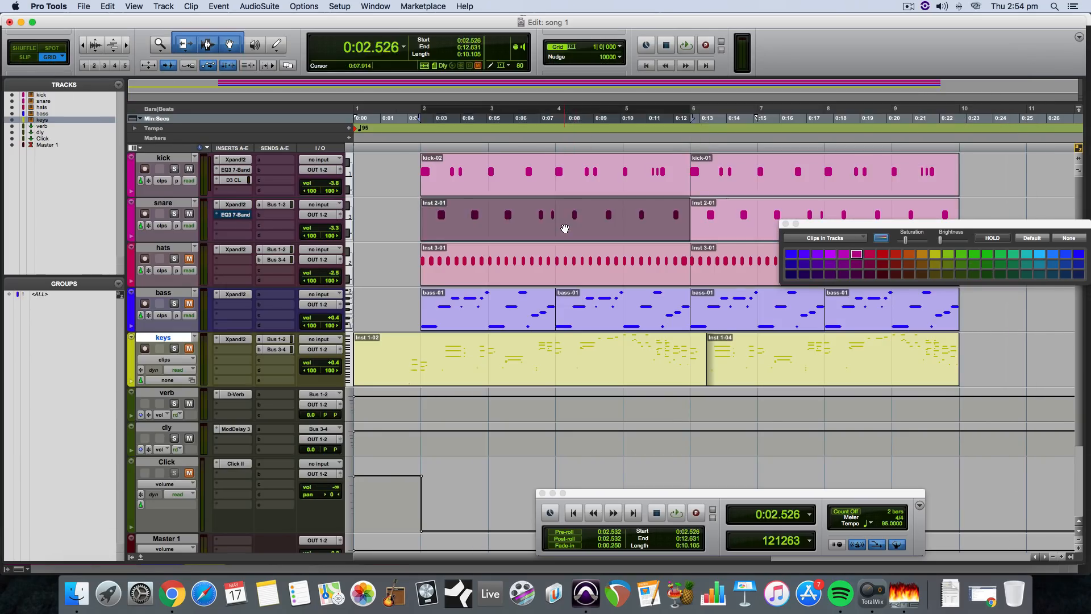
left_click(602, 301)
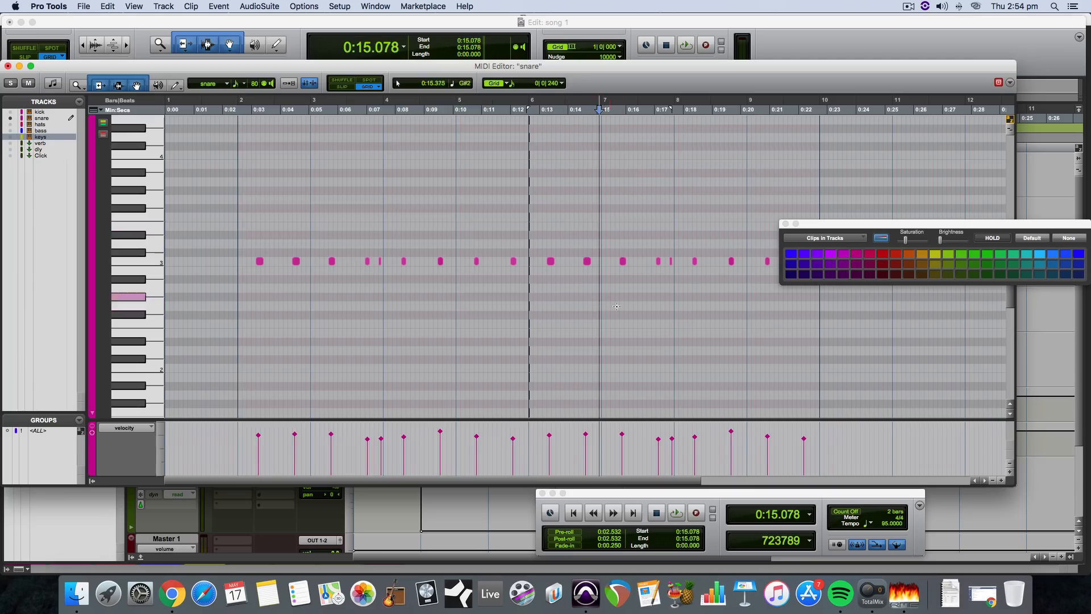
left_click(441, 429)
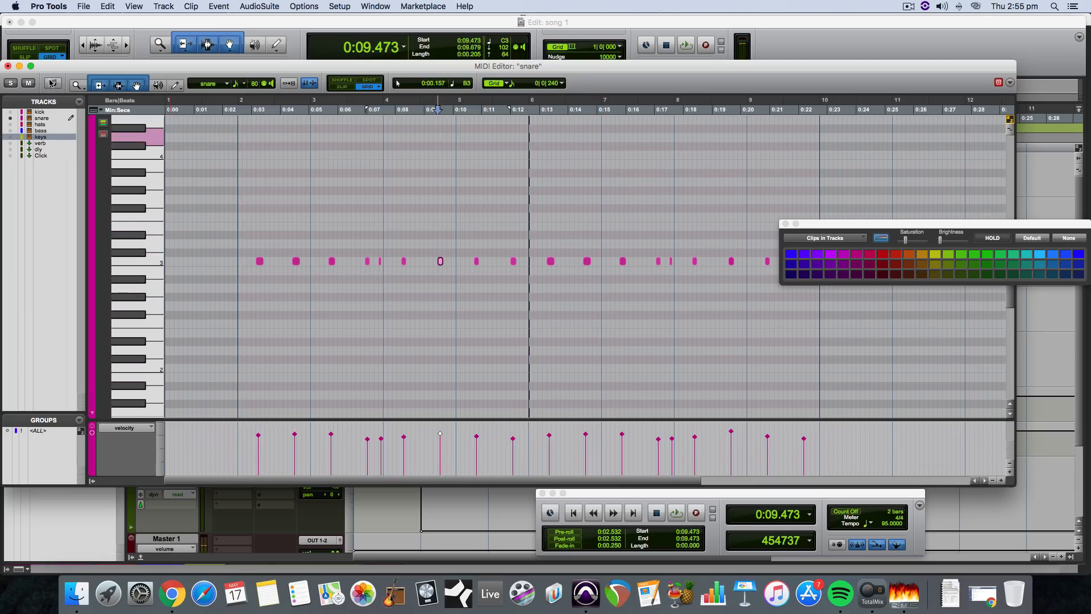
left_click(7, 67)
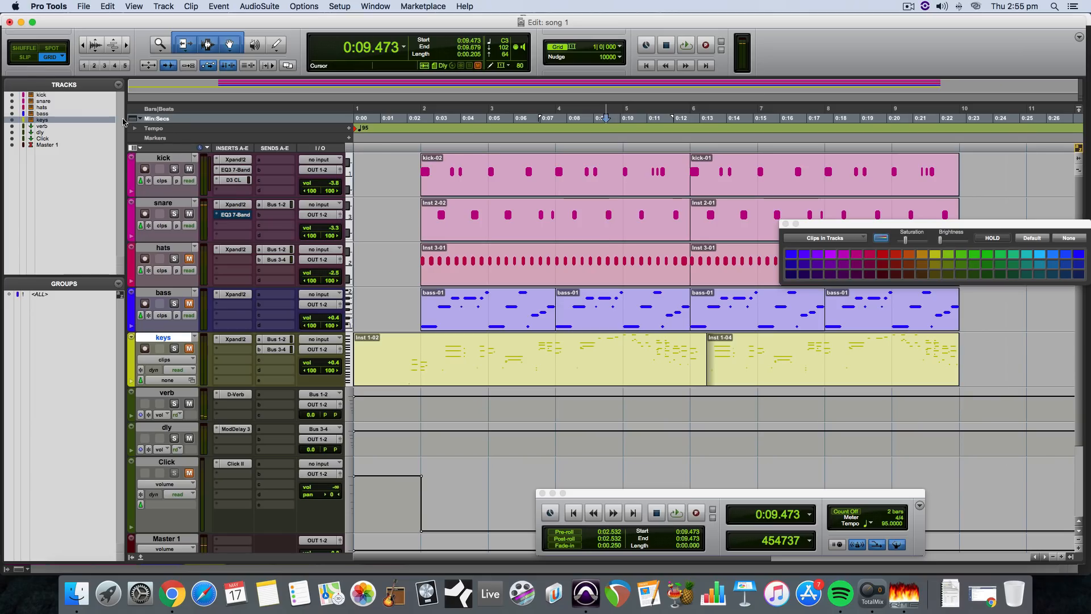
Insert a multichannel Dyn3 Compressor/Limiter in the snare track's third insert slot.
left_click(240, 229)
mouse_move(273, 247)
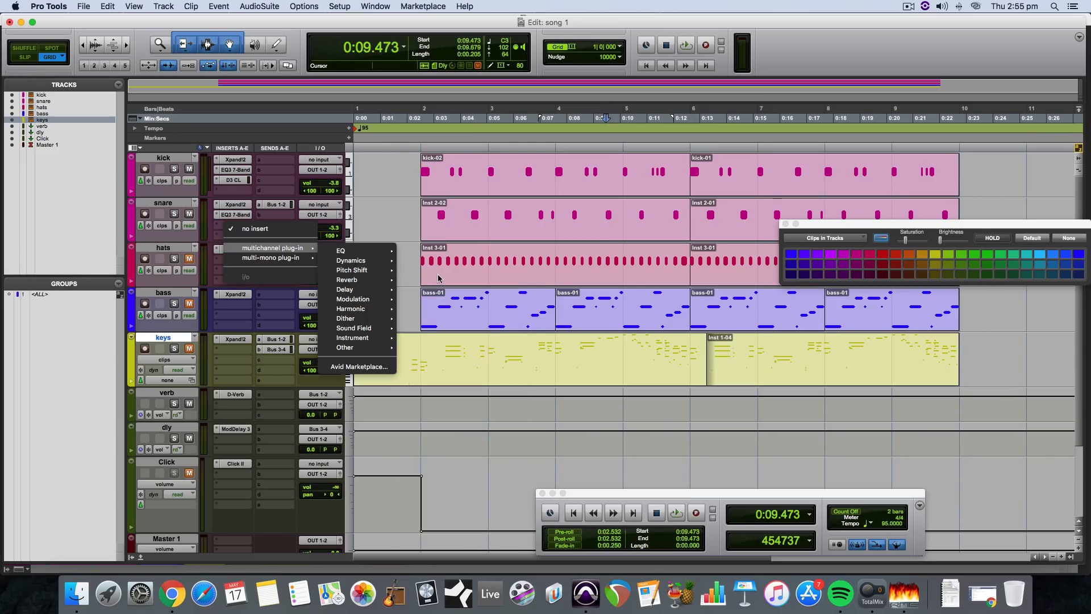
mouse_move(394, 265)
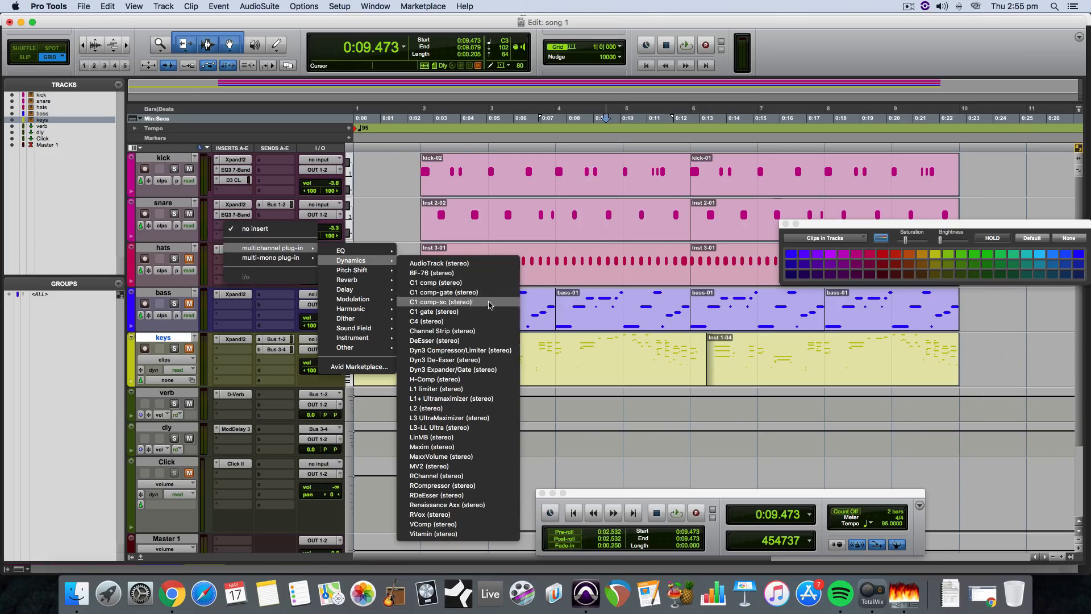
left_click(475, 350)
Set the snare compressor during playback to 53.4 ms attack, 61.2 ms release and a -26.4 dB threshold.
key("space")
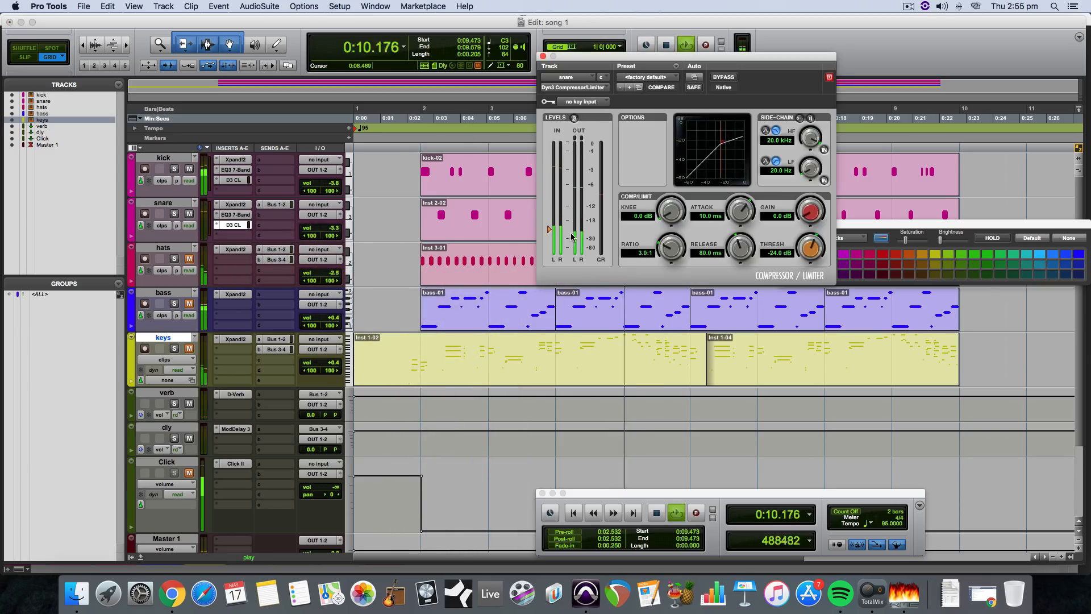
key("space")
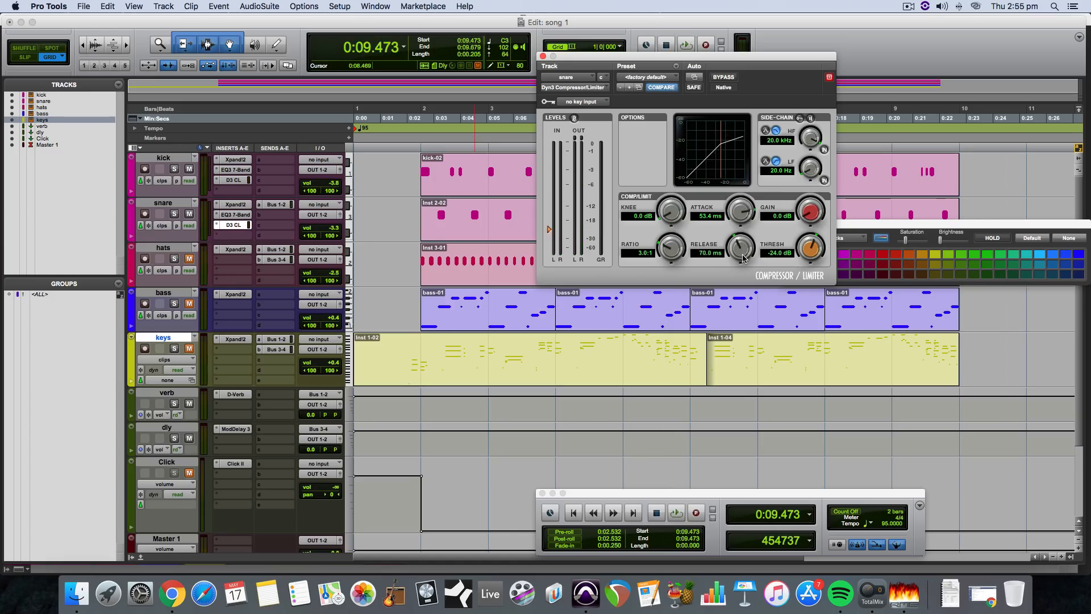
key("space")
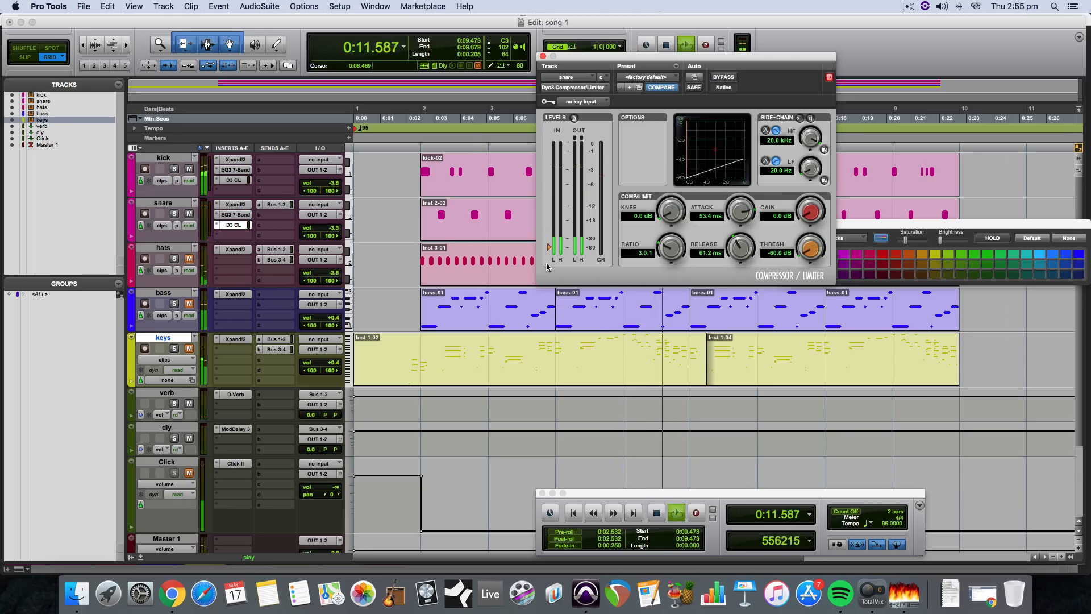
mouse_move(549, 247)
left_mouse_down()
mouse_move(552, 216)
mouse_move(551, 235)
left_mouse_up()
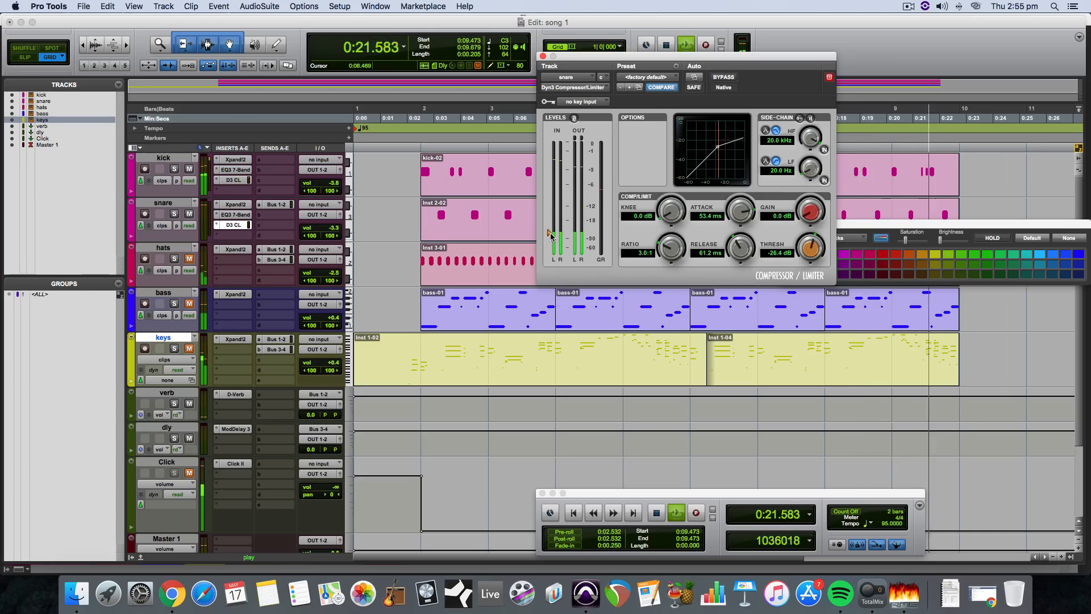
Refine the snare compressor to 145.9 ms attack, 1.3 dB gain and 11.8 dB knee while listening, and close it.
key("space")
left_click_drag(740, 212, 804, 215)
key("space")
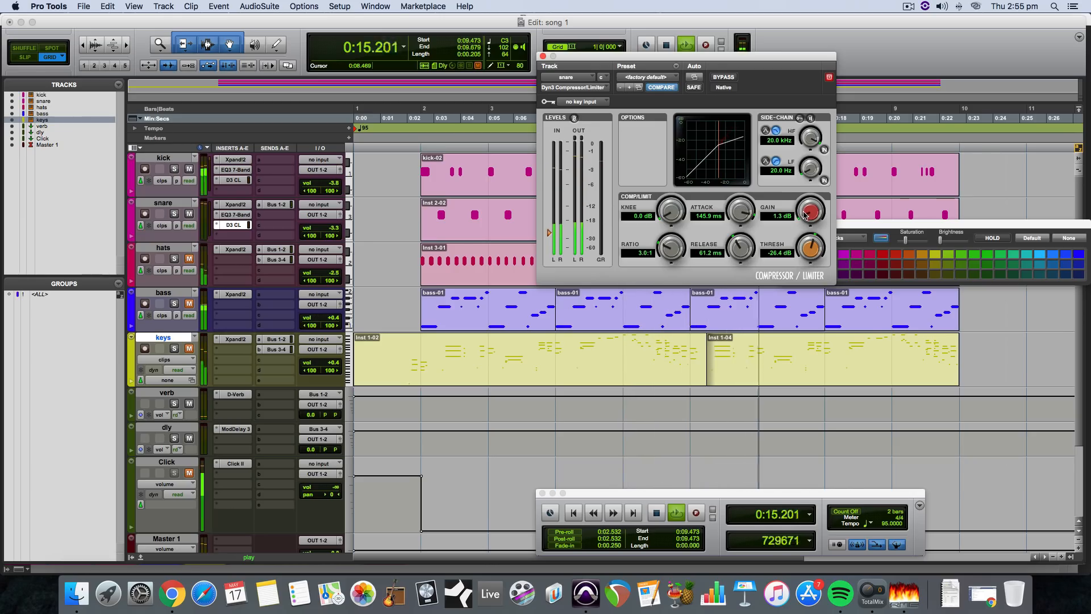
key("space")
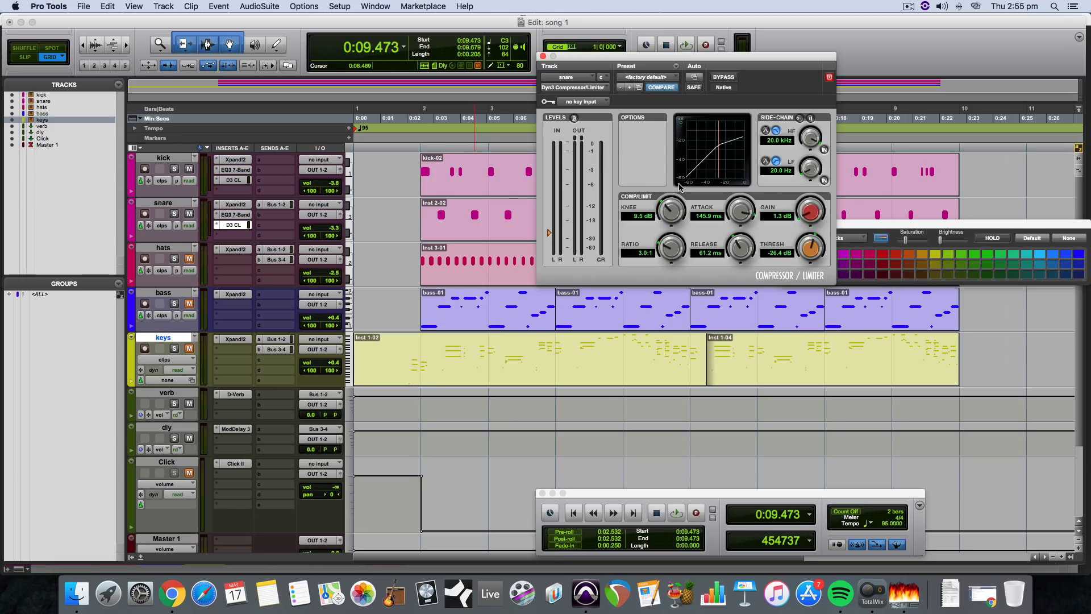
key("space")
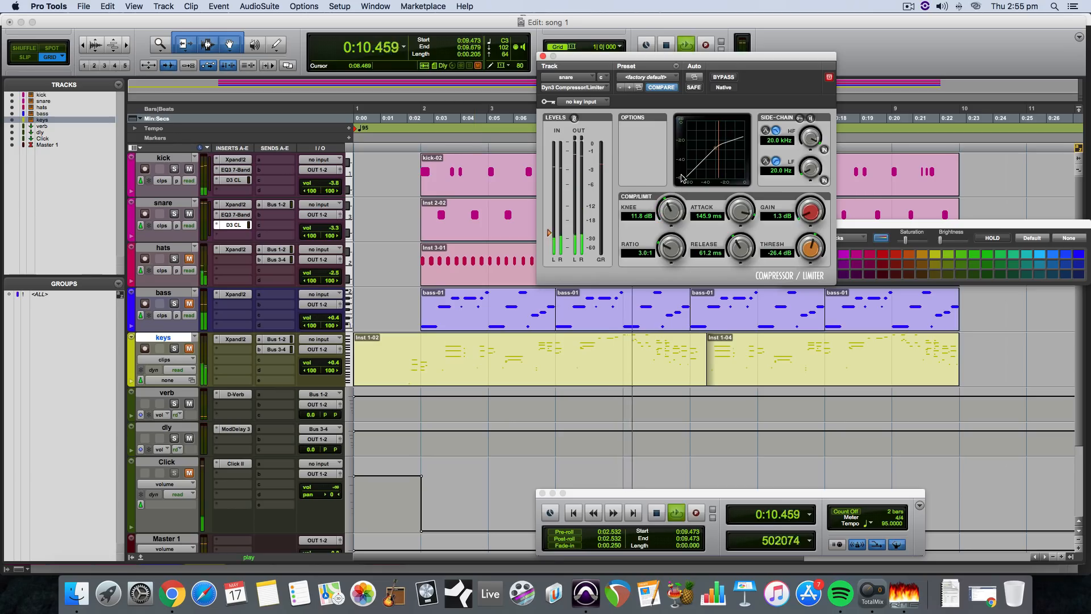
left_click(543, 56)
key("space")
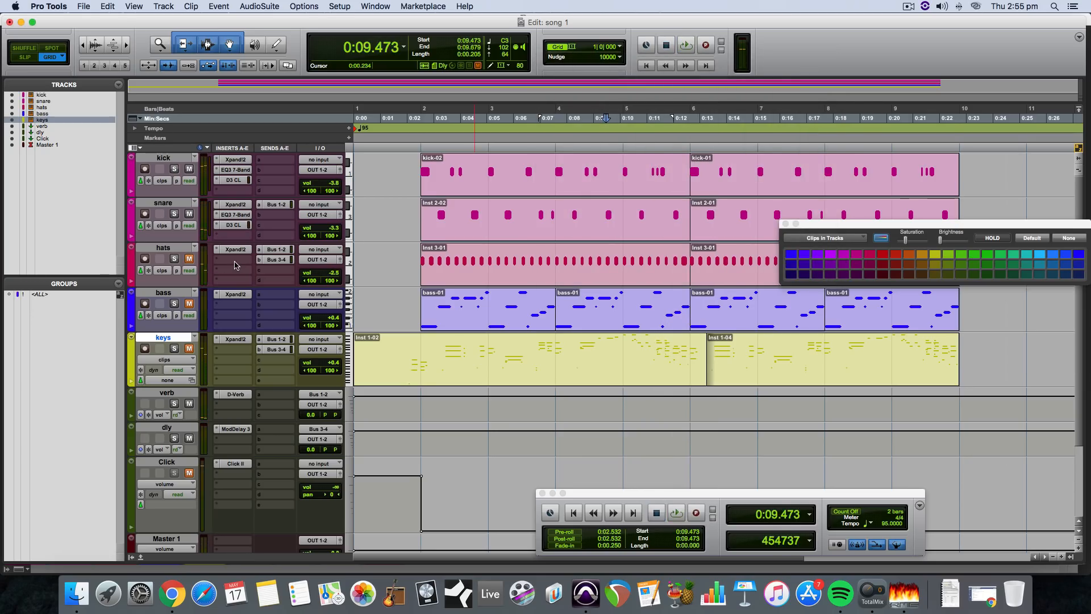
Insert a multichannel EQ3 7-Band in the hats track's second insert slot.
left_click(238, 262)
mouse_move(273, 282)
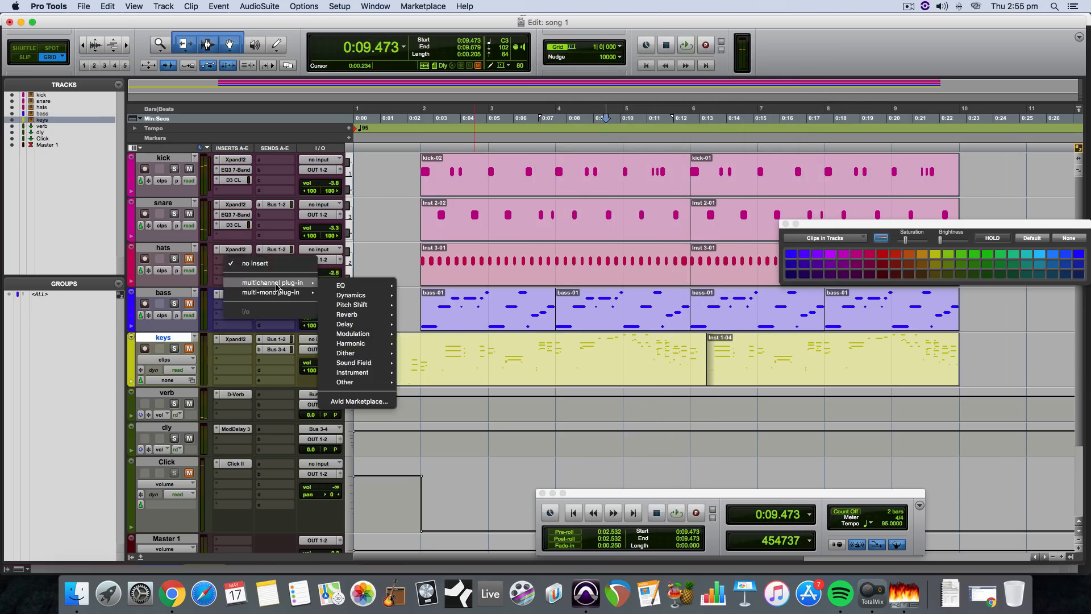
mouse_move(341, 286)
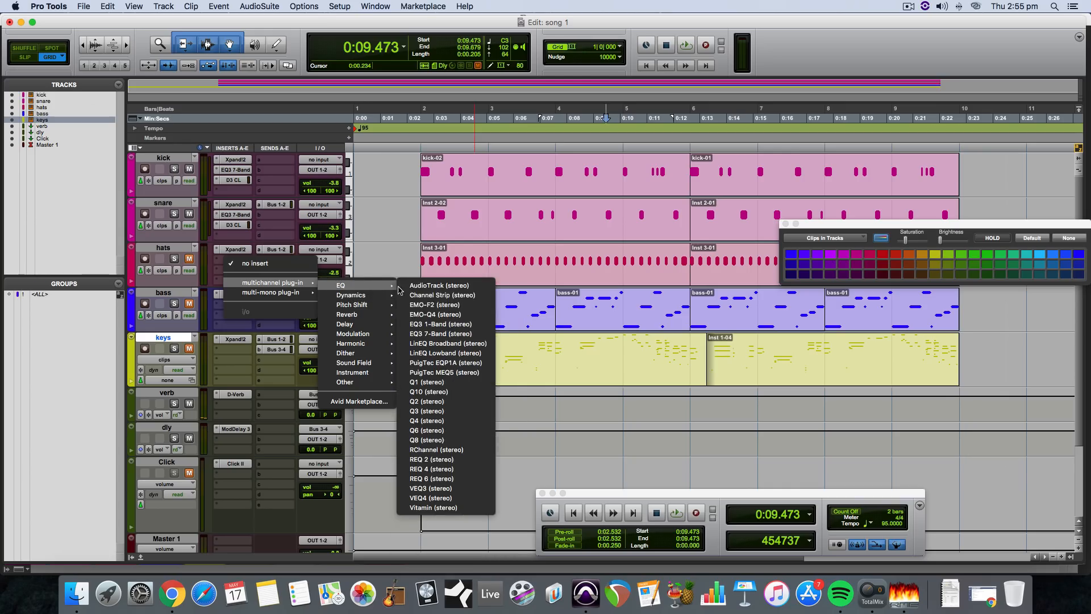
left_click(441, 334)
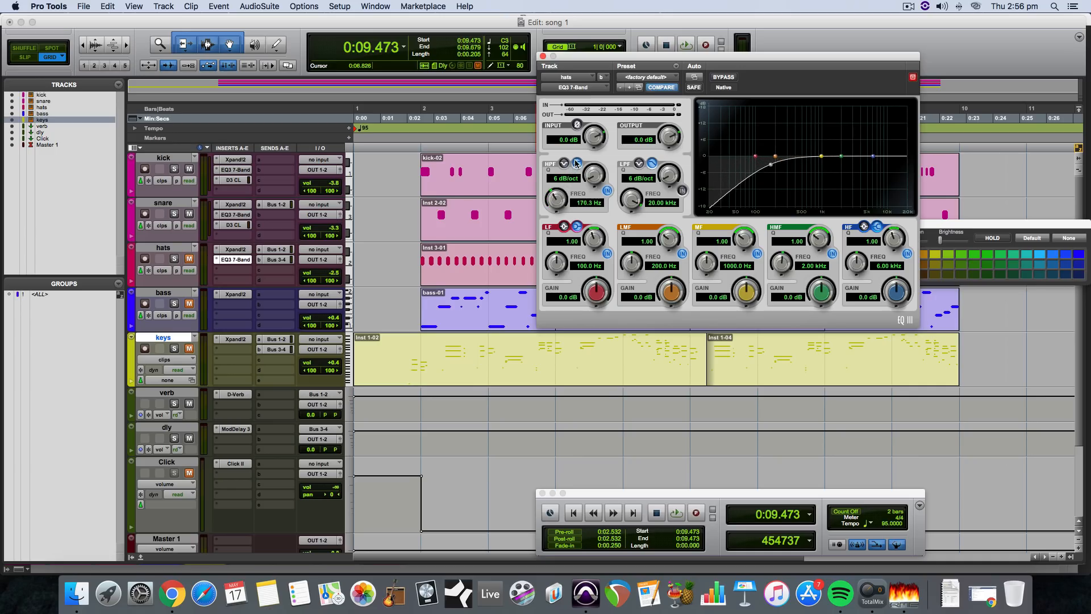
Set the hats EQ's high-pass filter to 225.3 Hz at 6 dB/oct, checking it during playback.
key("space")
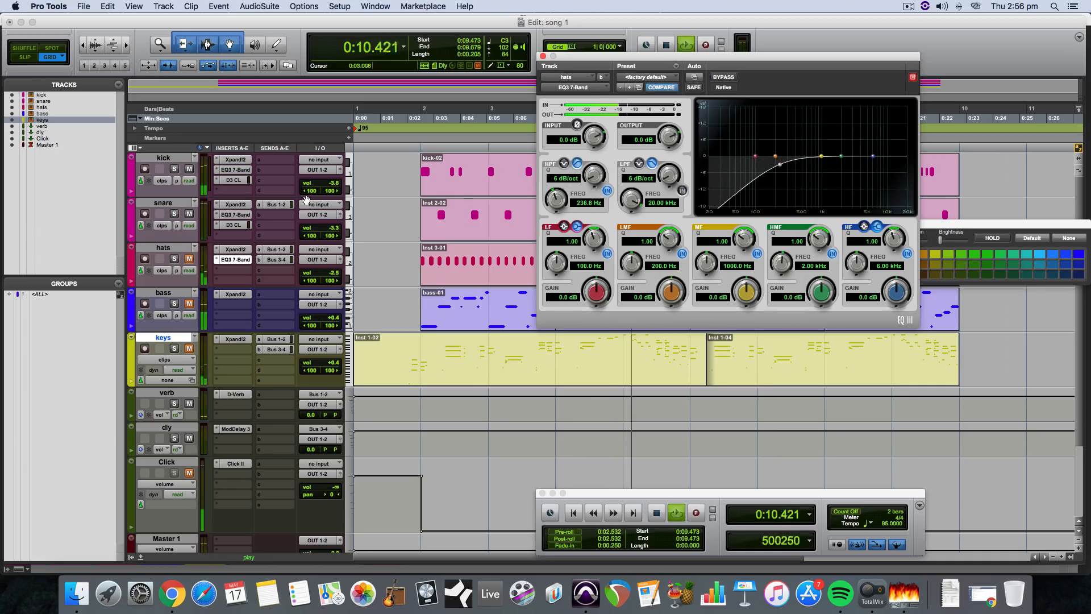
key("space")
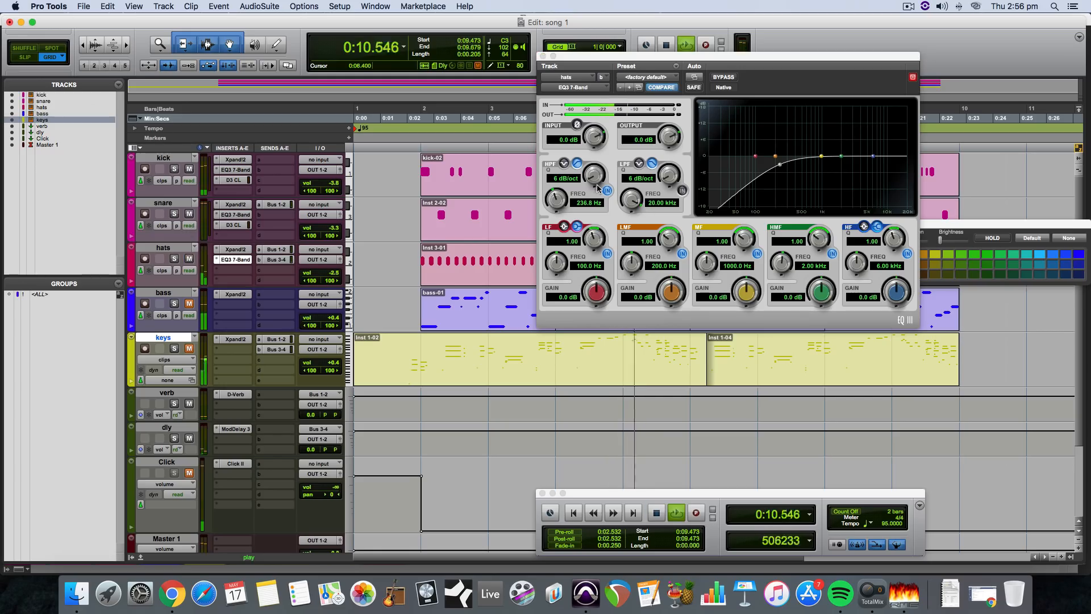
left_click_drag(598, 181, 553, 229)
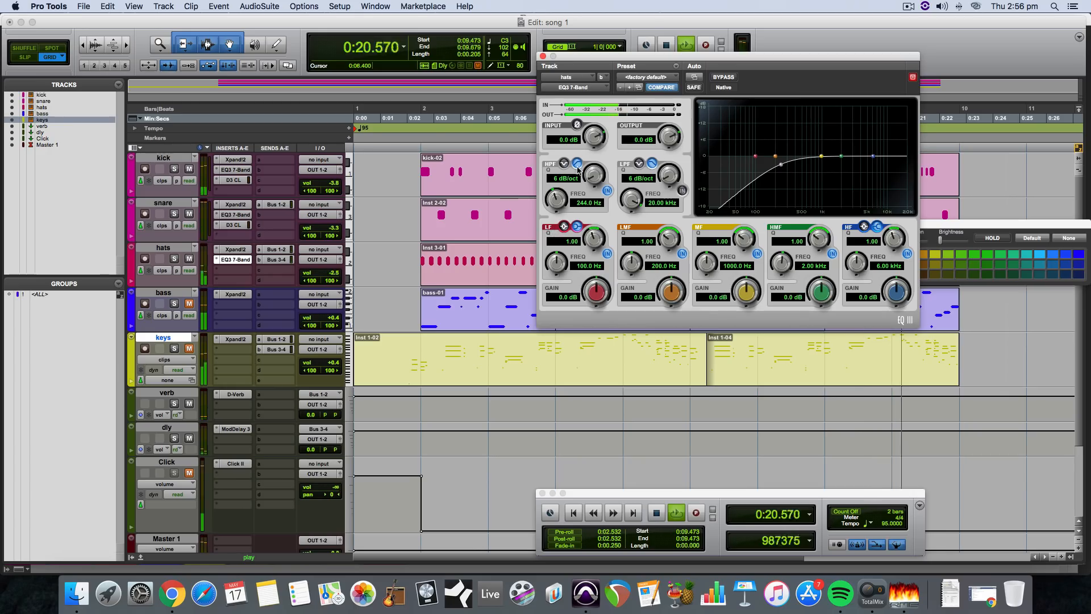
key("space")
left_click(543, 56)
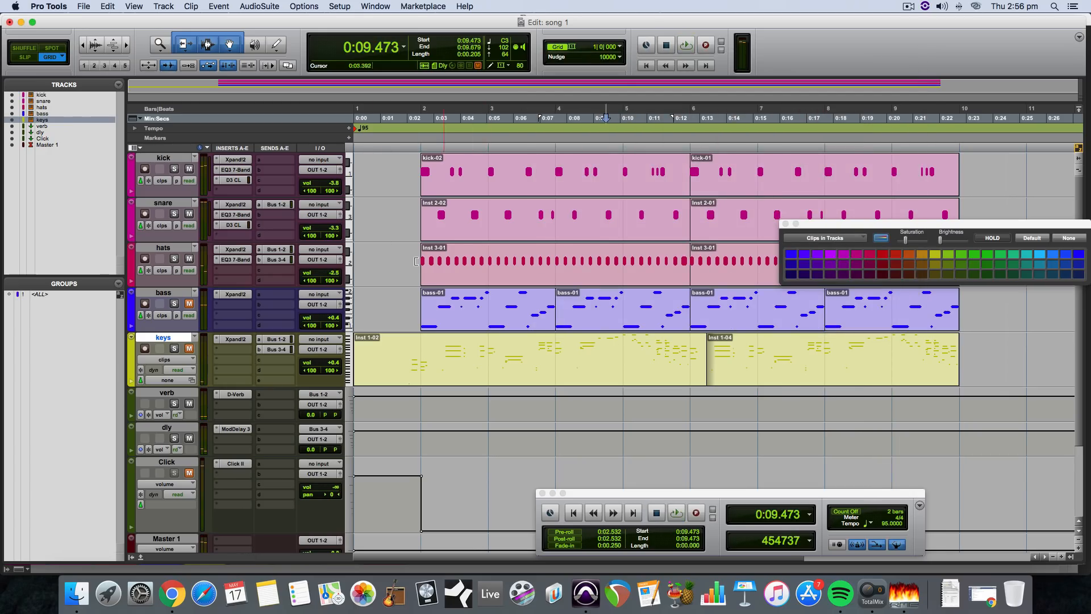
left_click(245, 260)
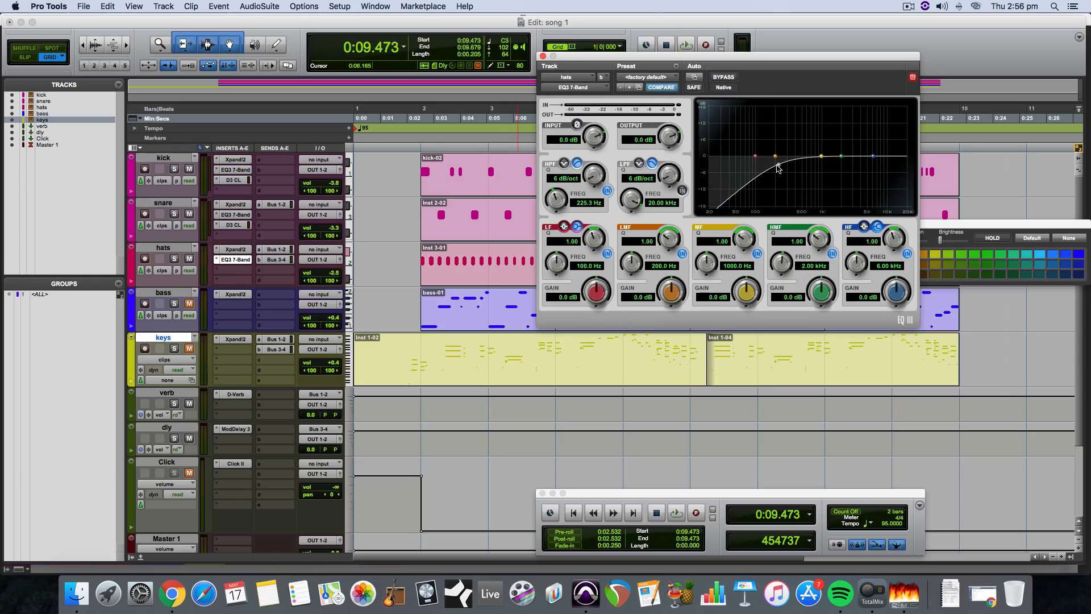
left_click(543, 57)
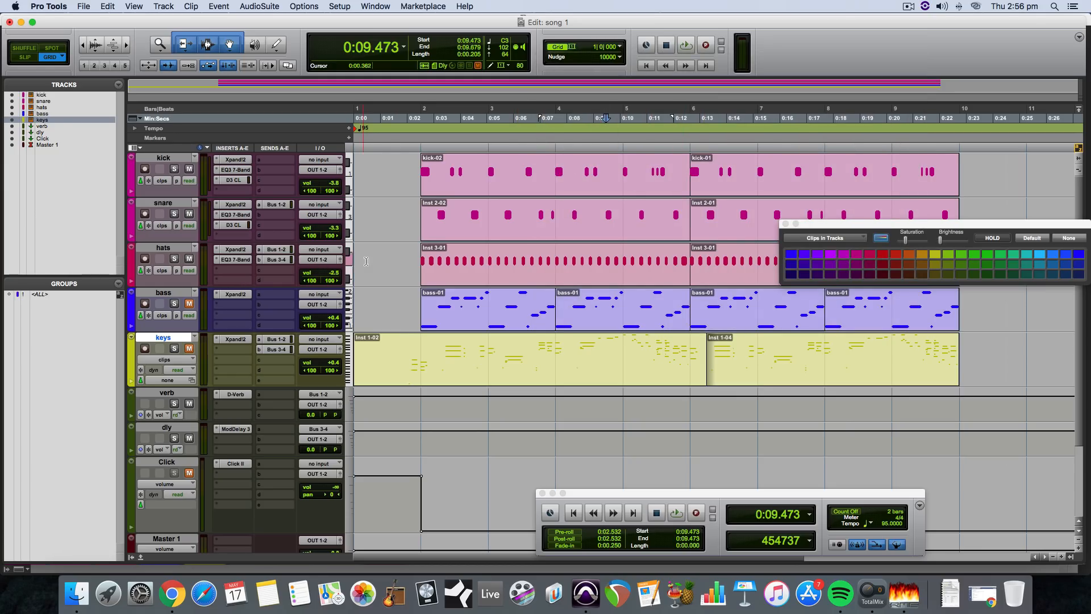
Close the colour palette and lower the hats track's fader to -4.6 dB in the Mix window during playback.
left_click_drag(867, 230, 544, 411)
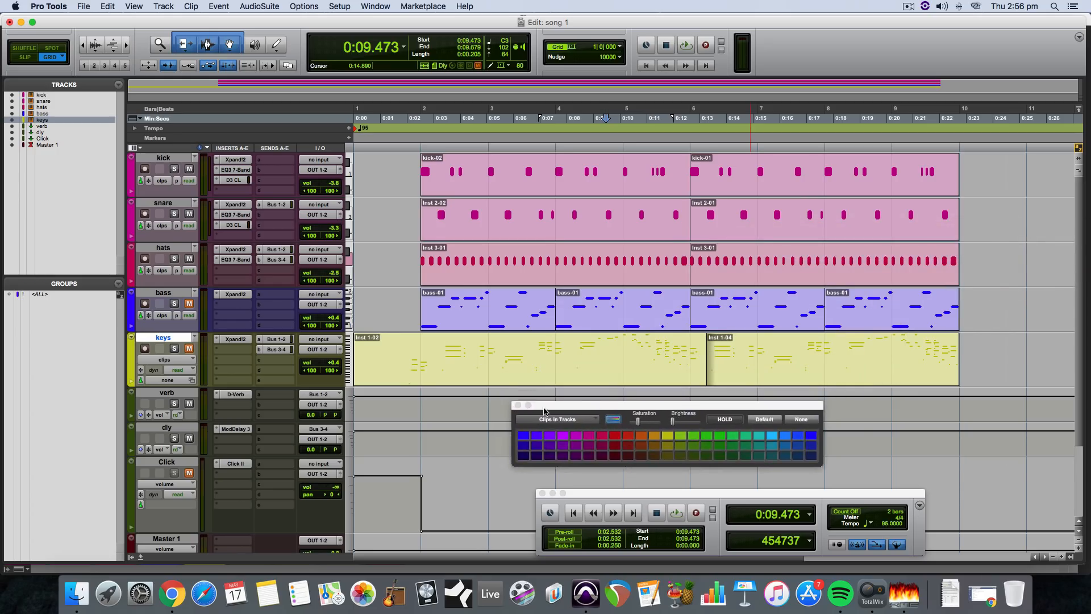
left_click(518, 406)
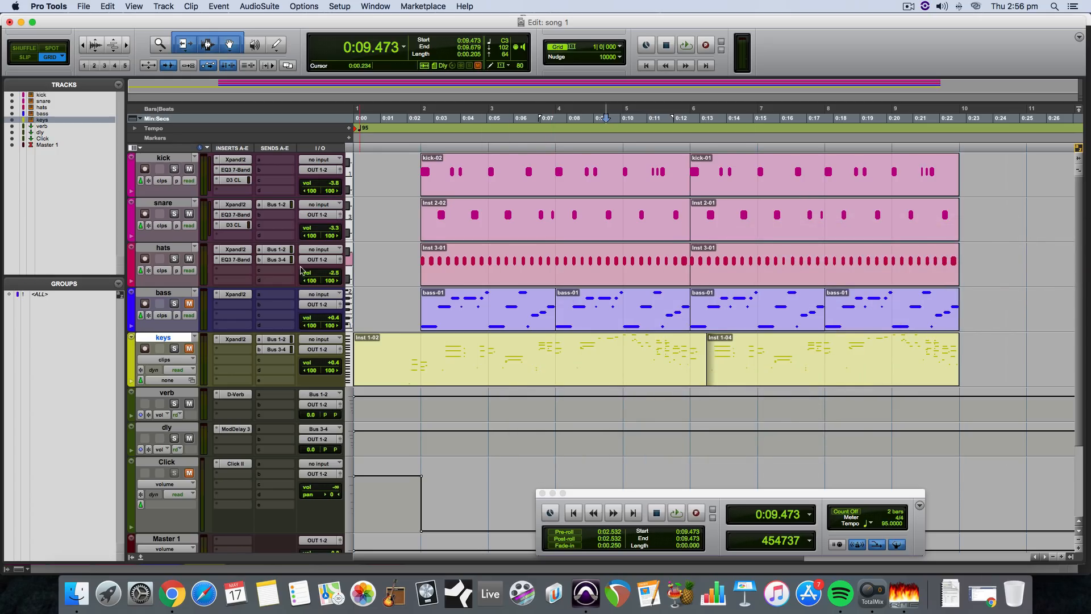
key("super+equal")
key("space")
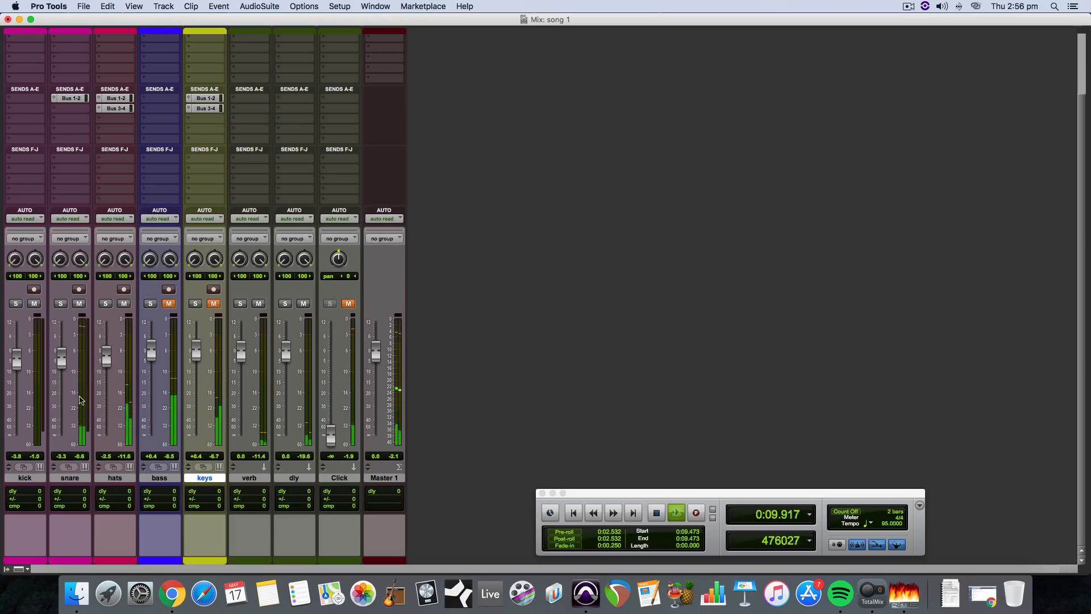
left_click_drag(107, 360, 106, 365)
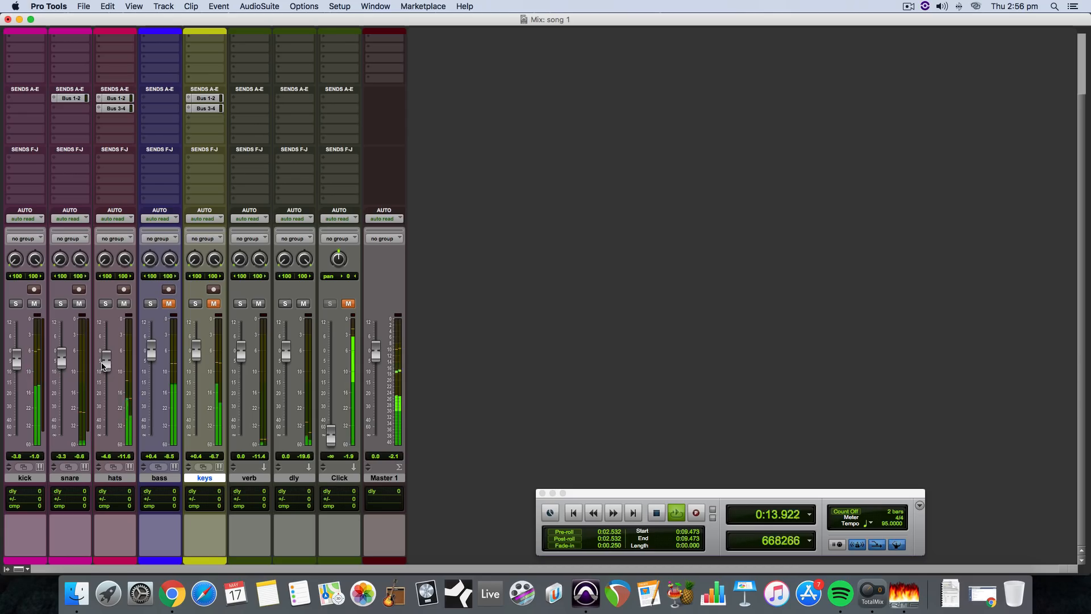
key("super+equal")
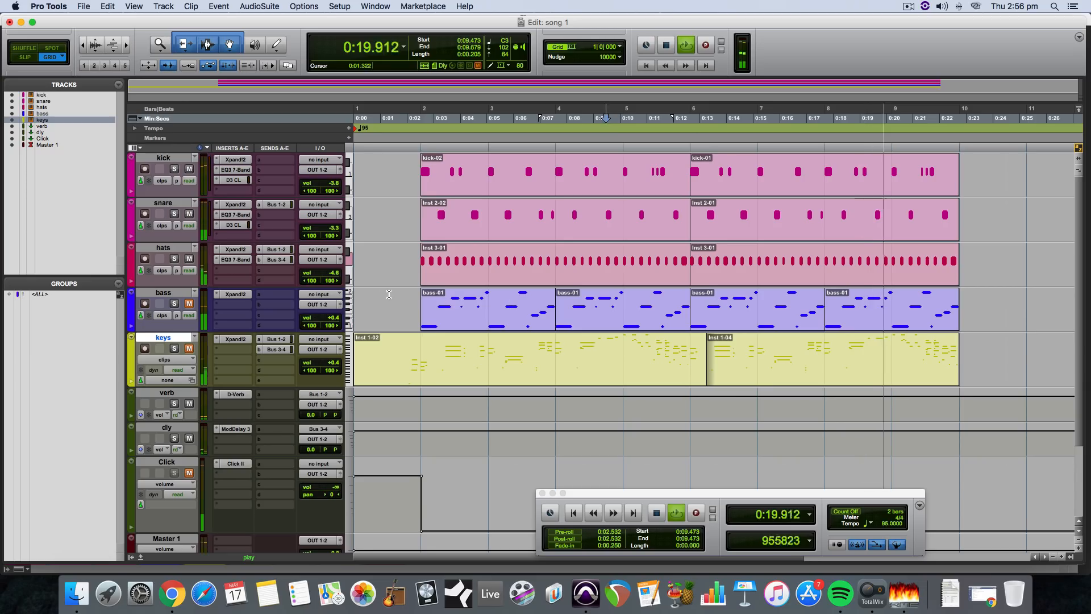
Unmute the bass track and audition the song from bar 2.
key("space")
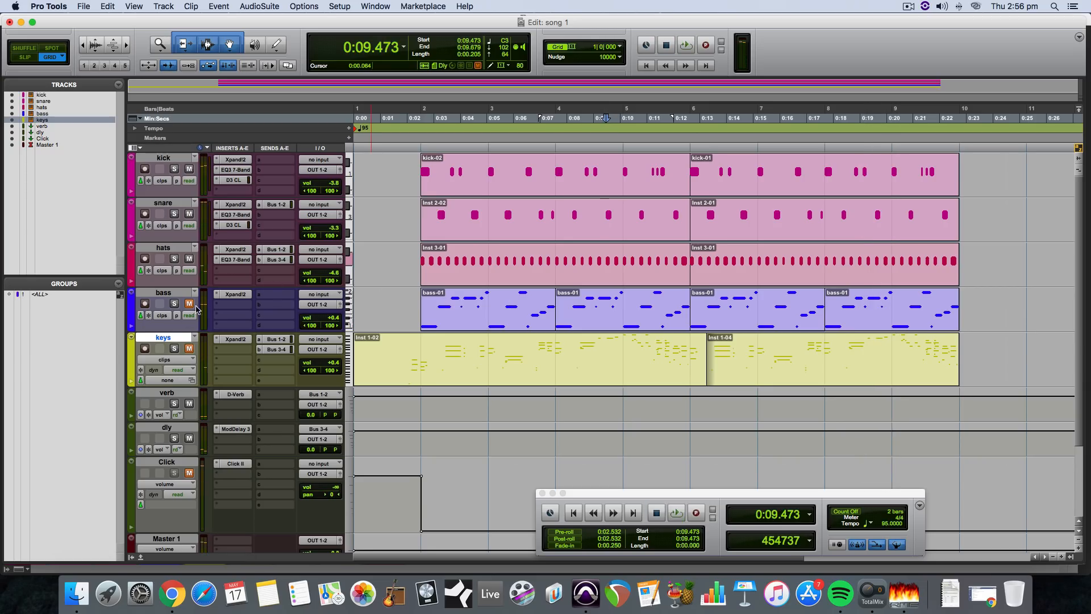
left_click(414, 298)
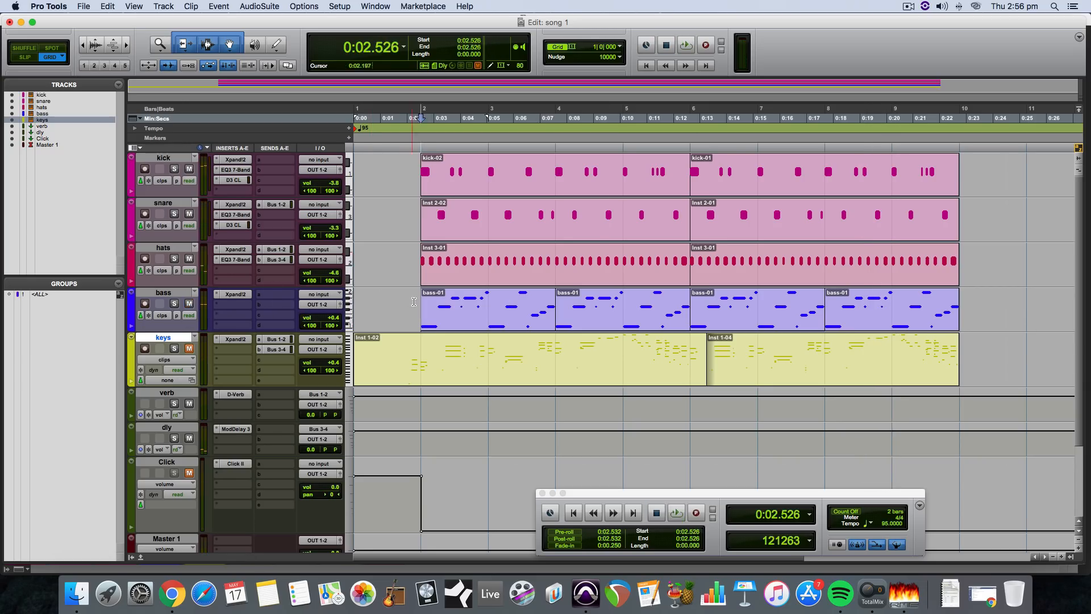
key("space")
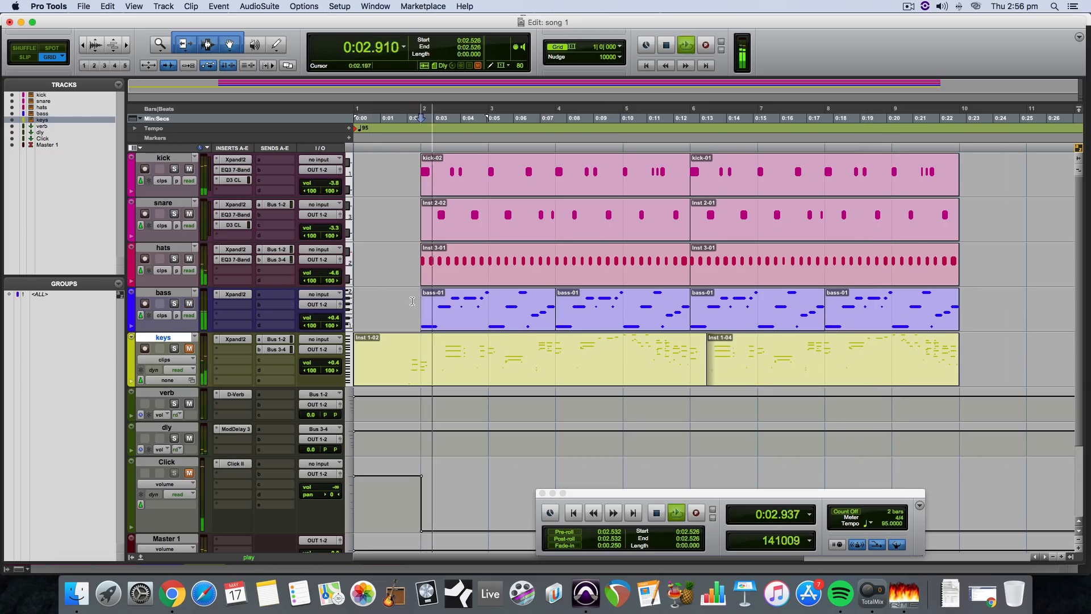
key("space")
Insert a multichannel EQ3 7-Band in the bass track's second insert slot.
left_click(235, 305)
mouse_move(274, 326)
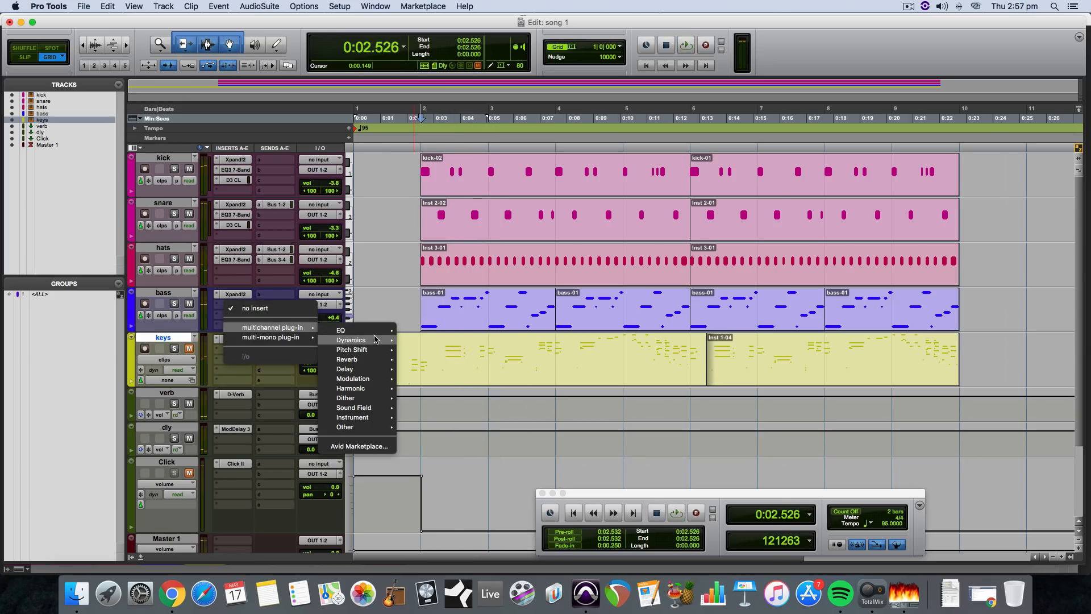
mouse_move(380, 332)
left_click(443, 379)
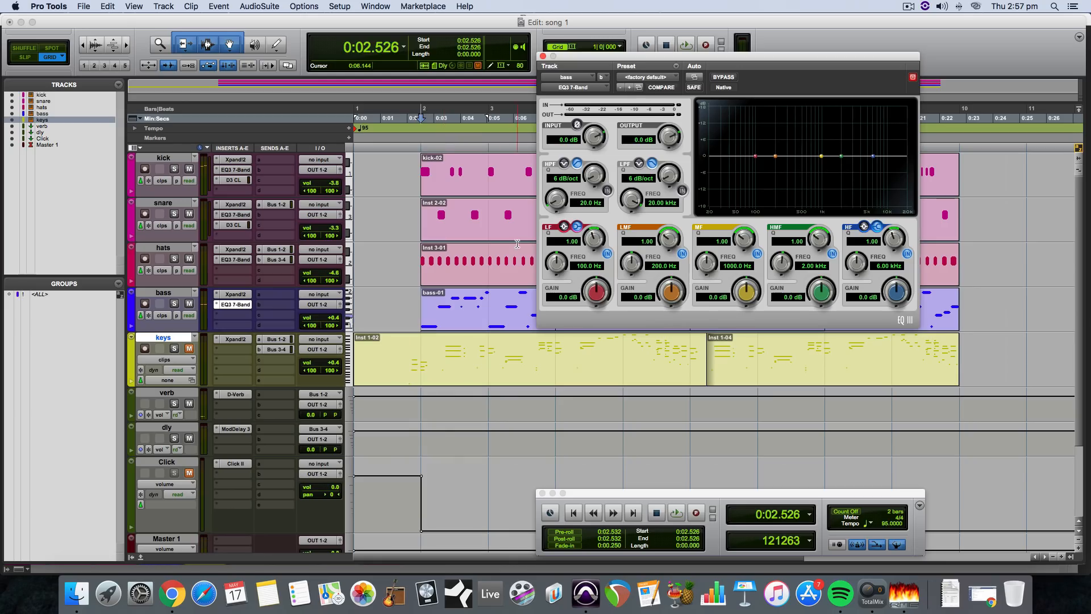
Set the bass EQ's high-pass filter to 31.8 Hz at 12 dB/oct, auditioning the track from bar 2.
key("space")
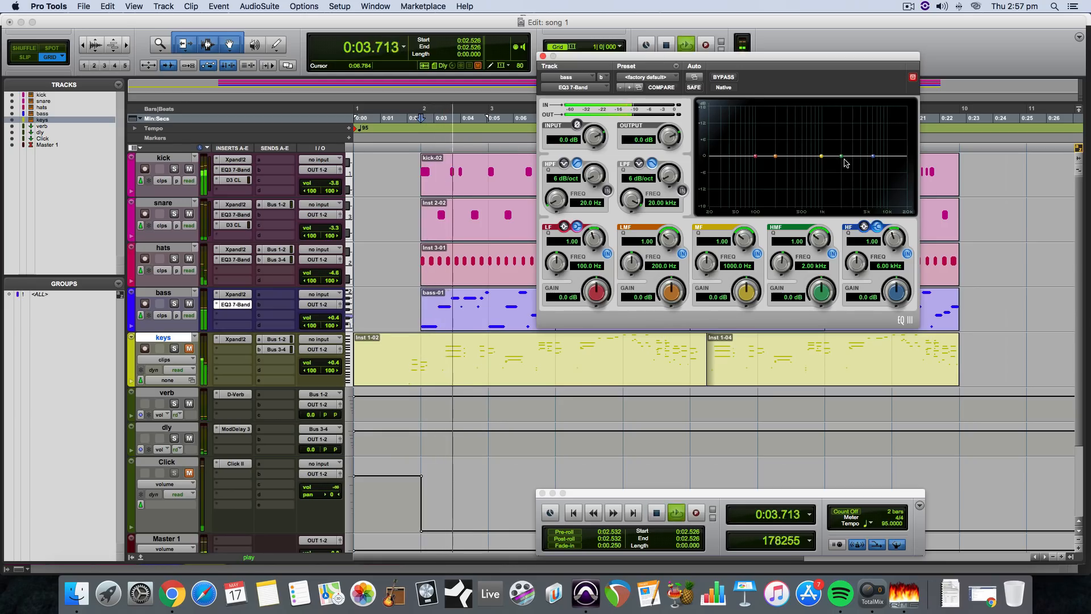
key("space")
key("space")
key("space")
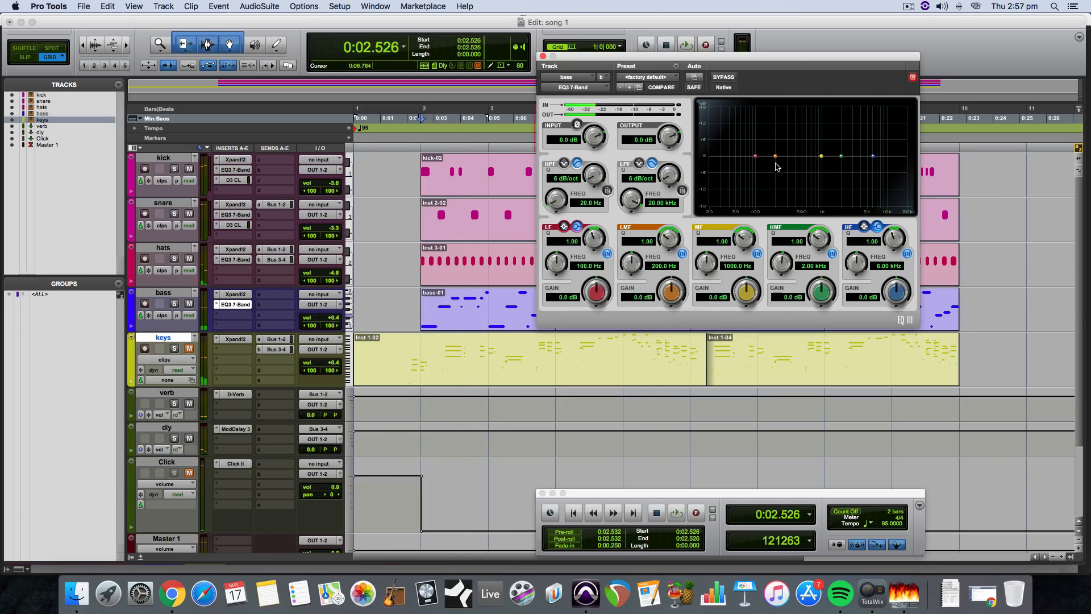
left_click_drag(756, 160, 736, 159)
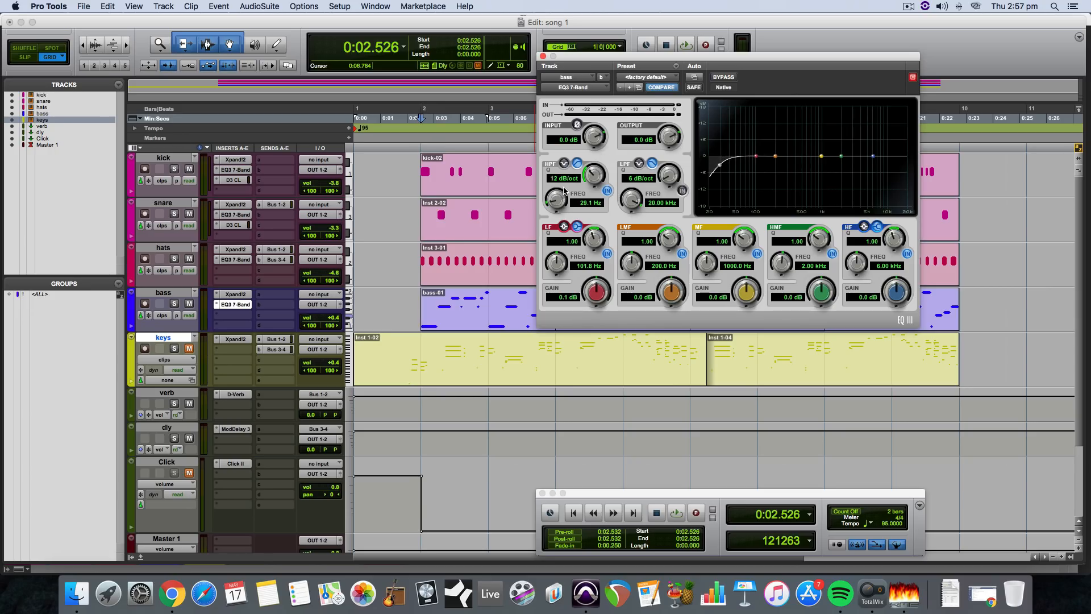
key("space")
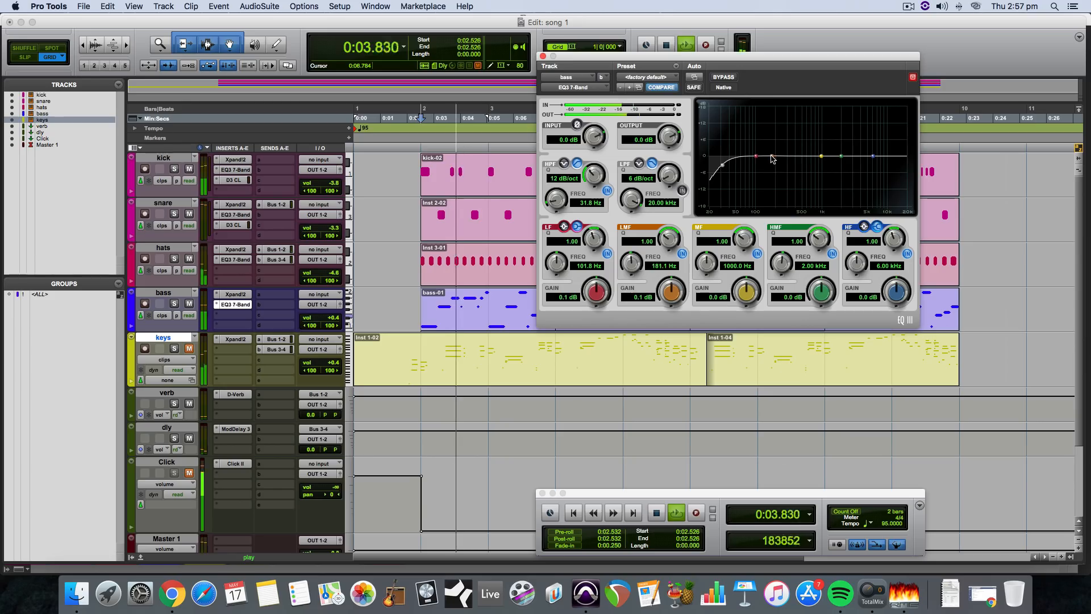
Boost the bass EQ's low-mid band 2.2 dB at 51.9 Hz and cut the mid band about 2 dB at 137.2 Hz with Q 2.75.
left_click_drag(775, 156, 737, 153)
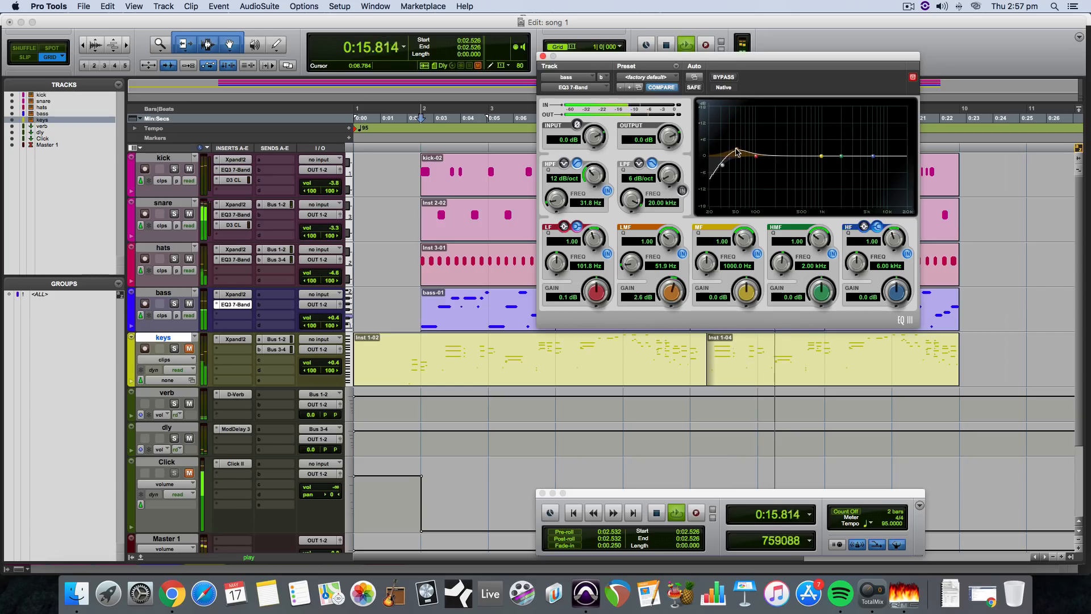
left_click_drag(821, 156, 777, 162)
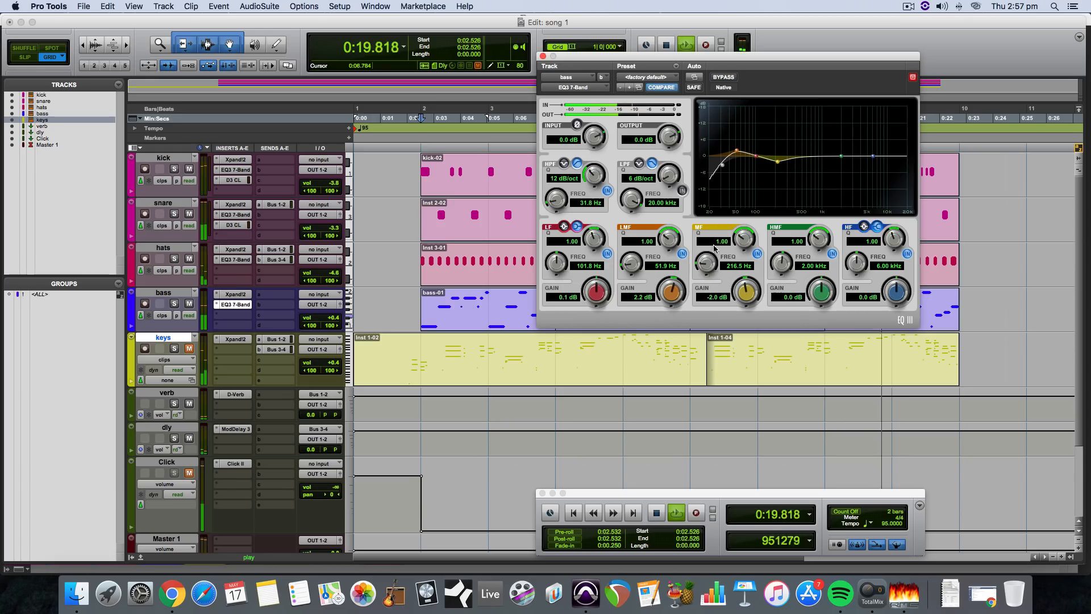
left_click_drag(744, 238, 742, 220)
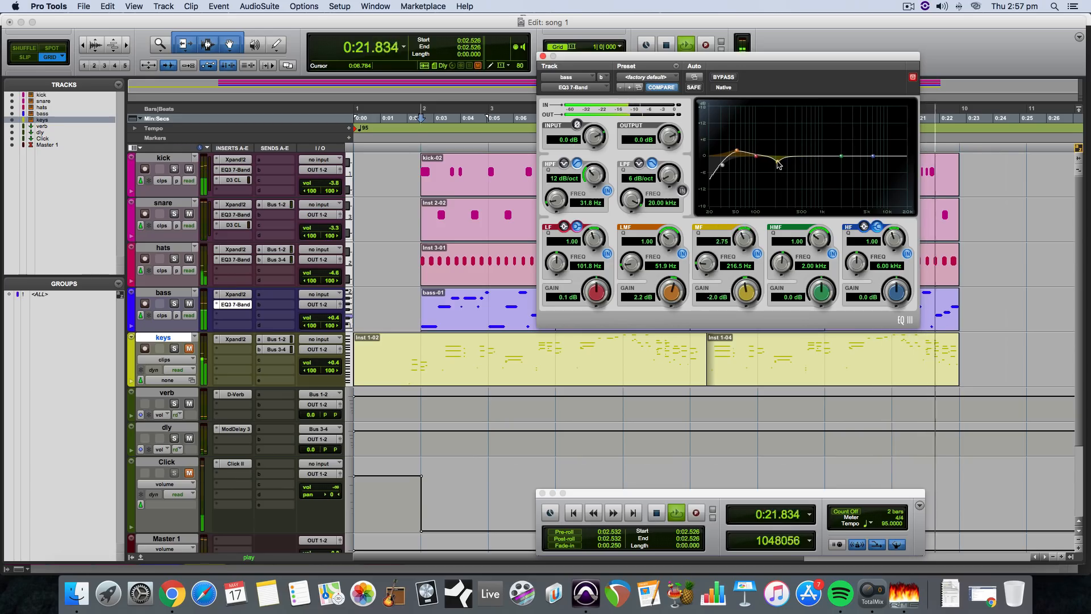
mouse_move(779, 162)
left_mouse_down()
mouse_move(774, 111)
mouse_move(789, 128)
mouse_move(764, 130)
mouse_move(791, 113)
mouse_move(767, 113)
mouse_move(766, 166)
left_mouse_up()
key("space")
key("space")
key("space")
key("space")
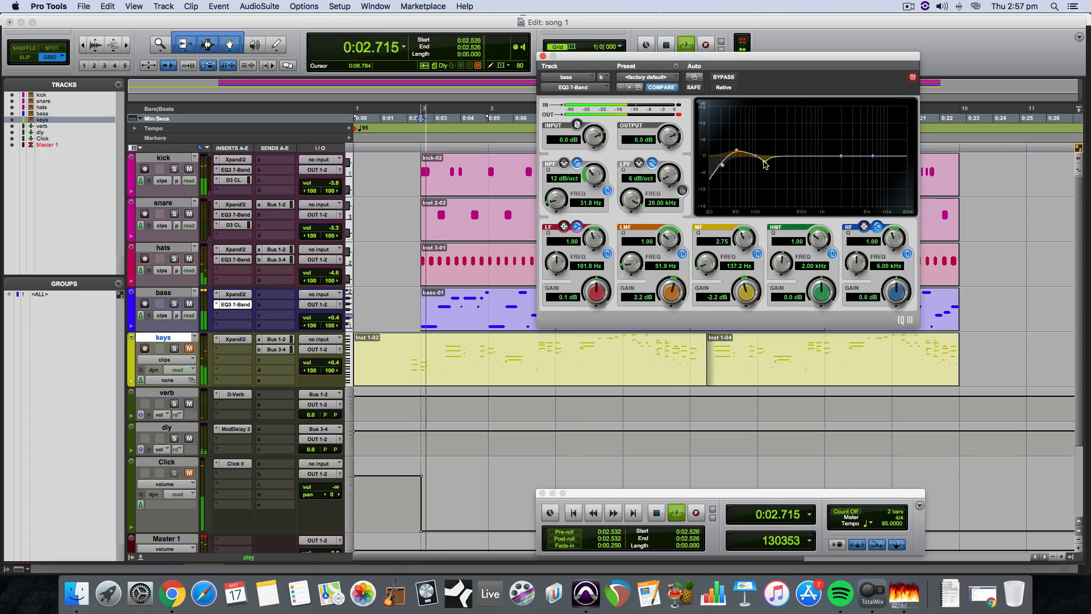
Boost the bass EQ's high-mid band 2.4 dB at 868.9 Hz with Q 1.60, cut the high shelf 2.6 dB at 7.71 kHz, and close the EQ.
left_click_drag(842, 157, 816, 147)
key("space")
key("space")
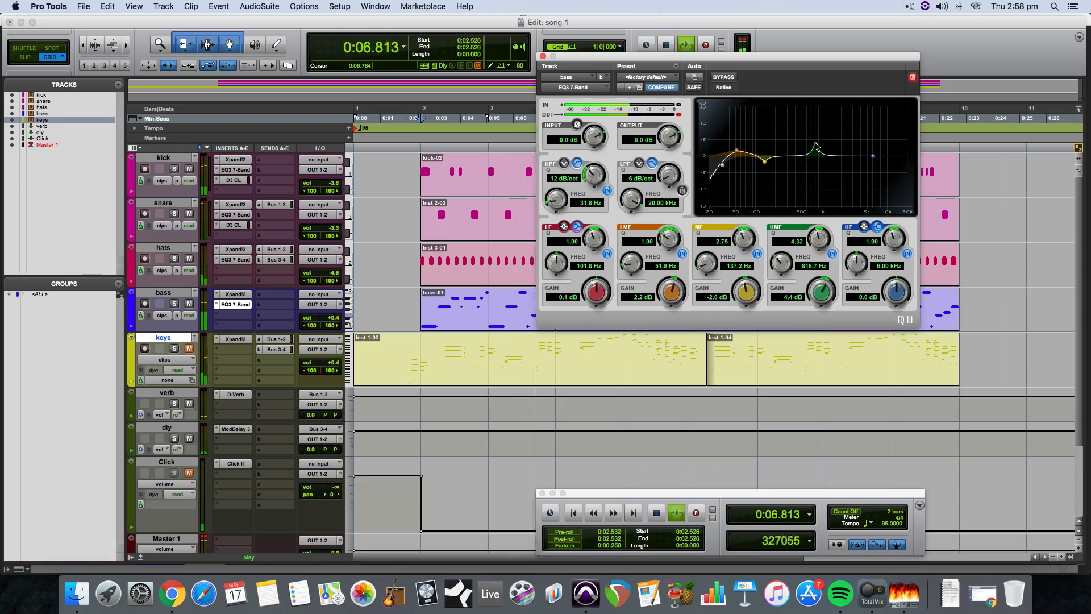
left_click_drag(820, 241, 820, 270)
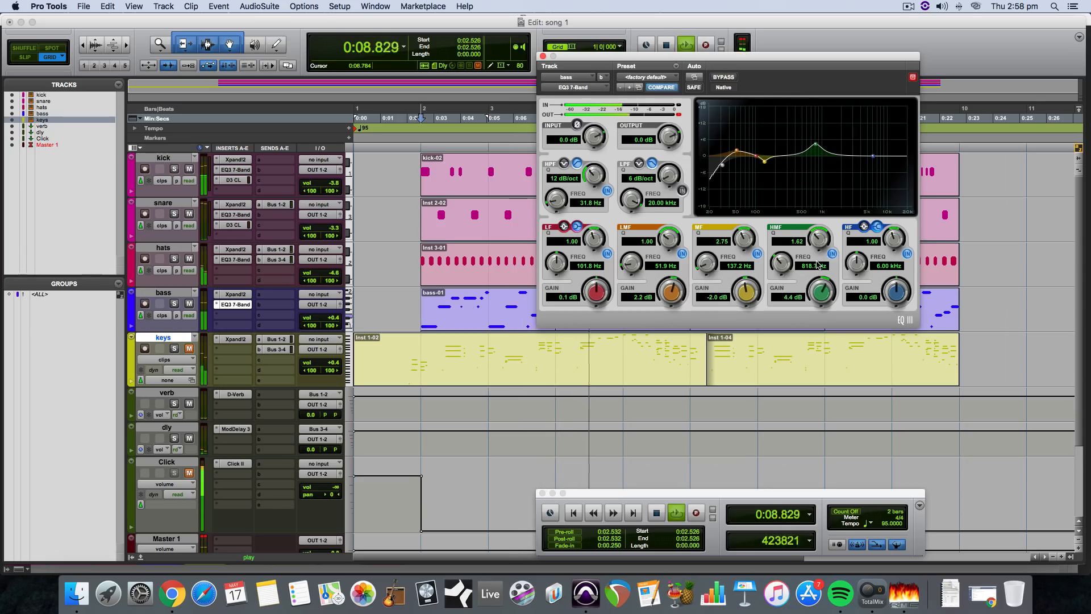
left_click_drag(817, 144, 880, 166)
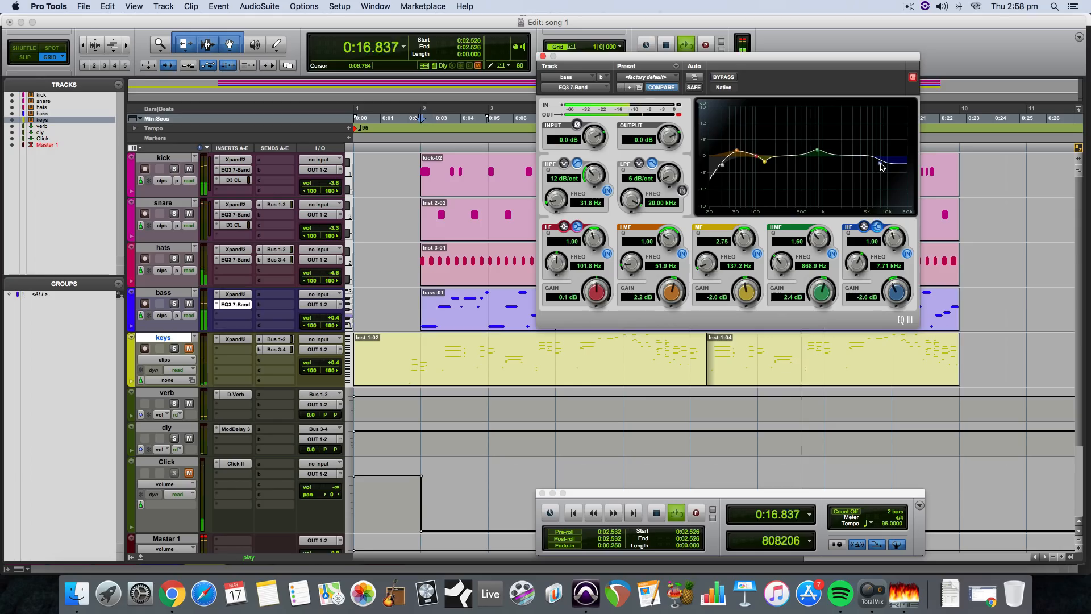
key("space")
left_click(542, 56)
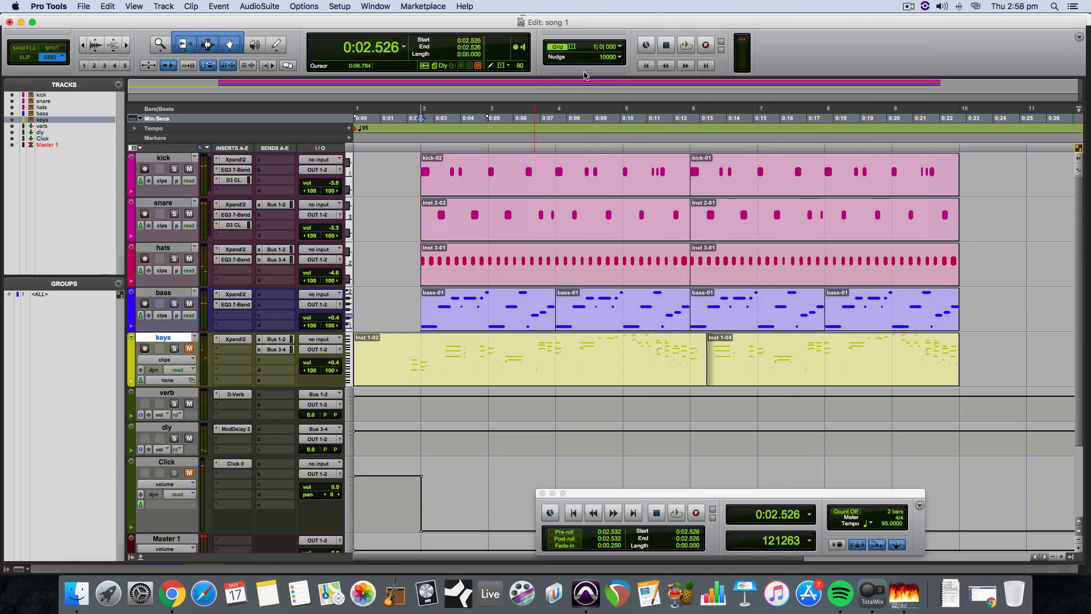
left_click(222, 282)
mouse_move(273, 293)
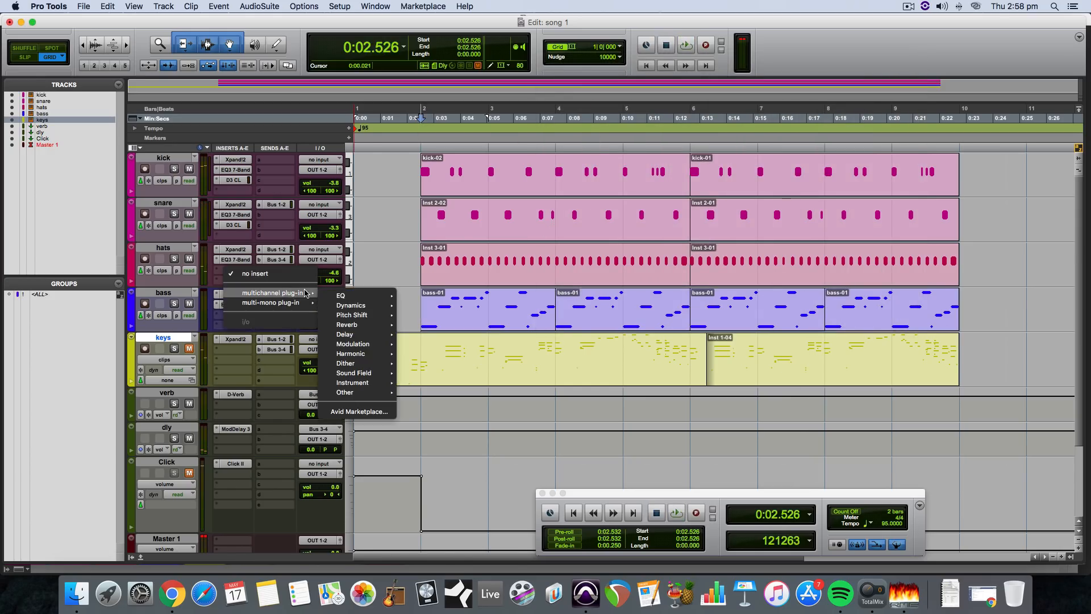
mouse_move(364, 305)
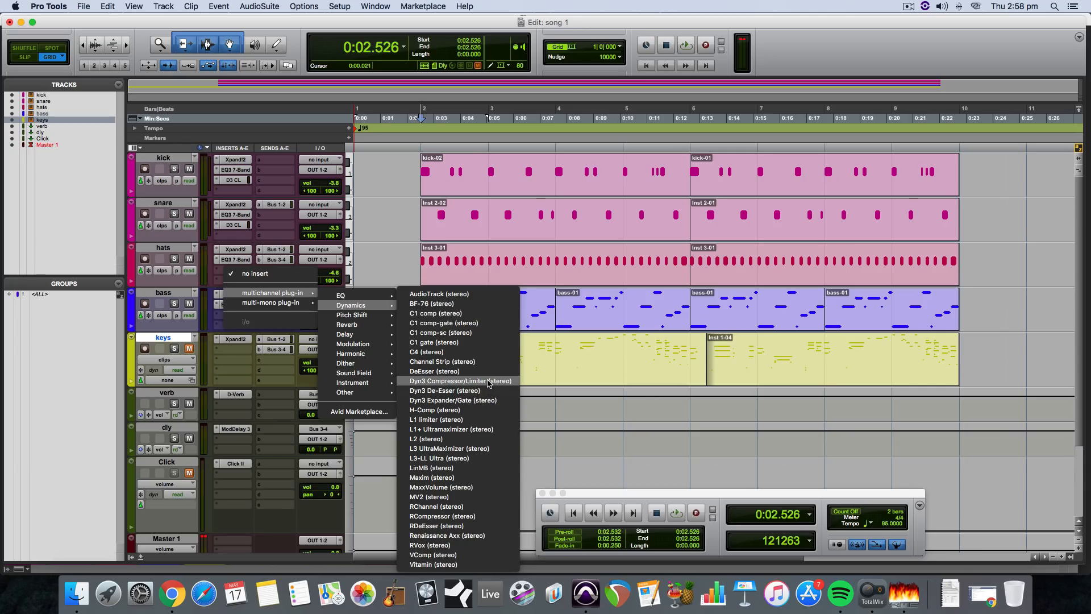
left_click(429, 306)
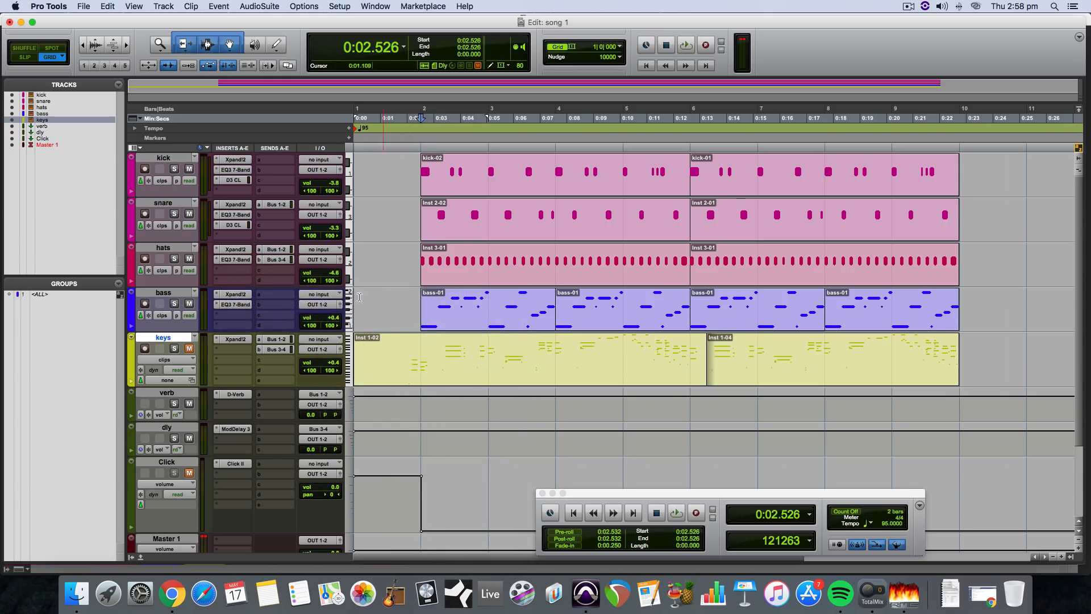
Insert the stereo BF-76 compressor in the bass track's third insert slot and move its window over the middle of the timeline.
left_click(238, 320)
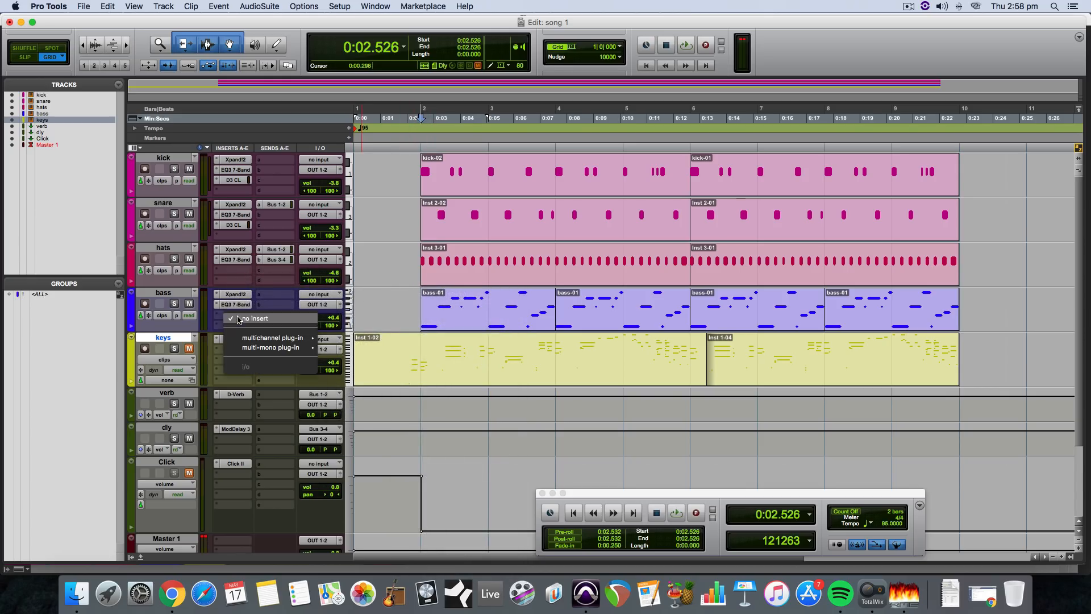
mouse_move(284, 338)
mouse_move(343, 342)
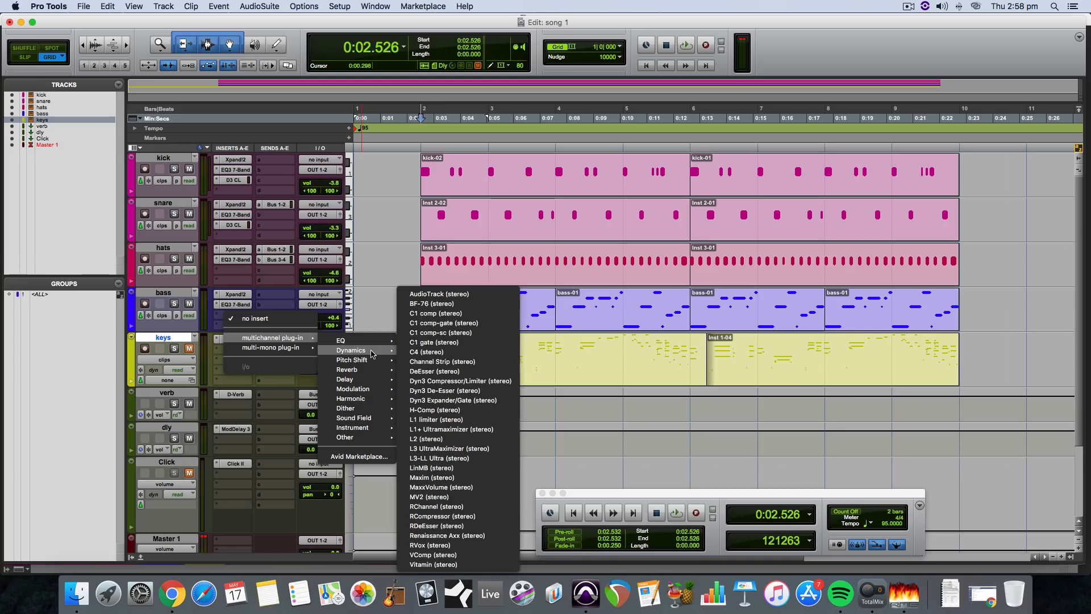
left_click(454, 306)
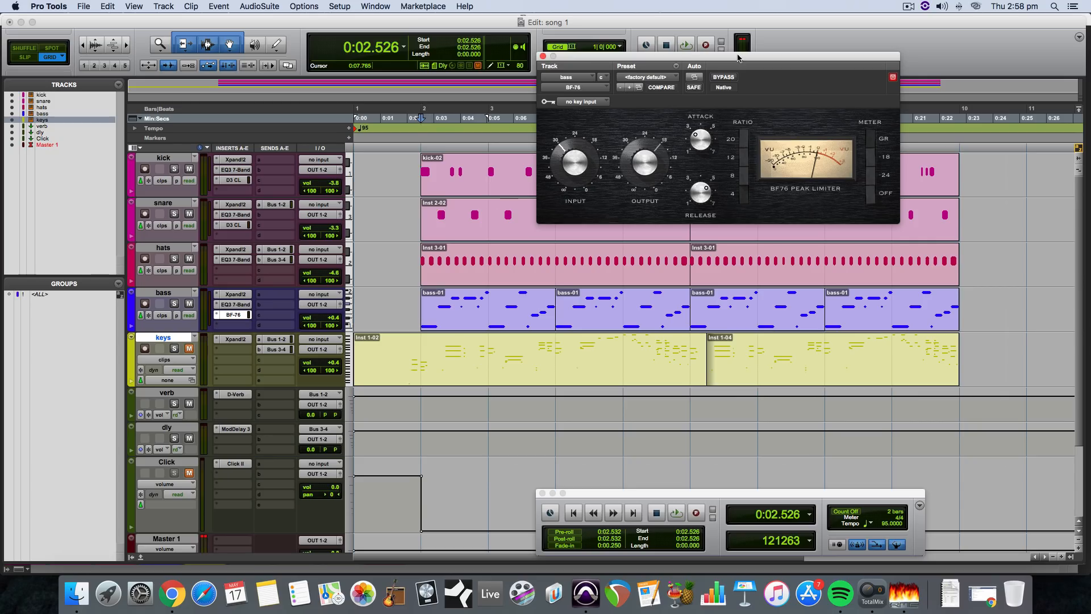
left_click_drag(737, 58, 622, 182)
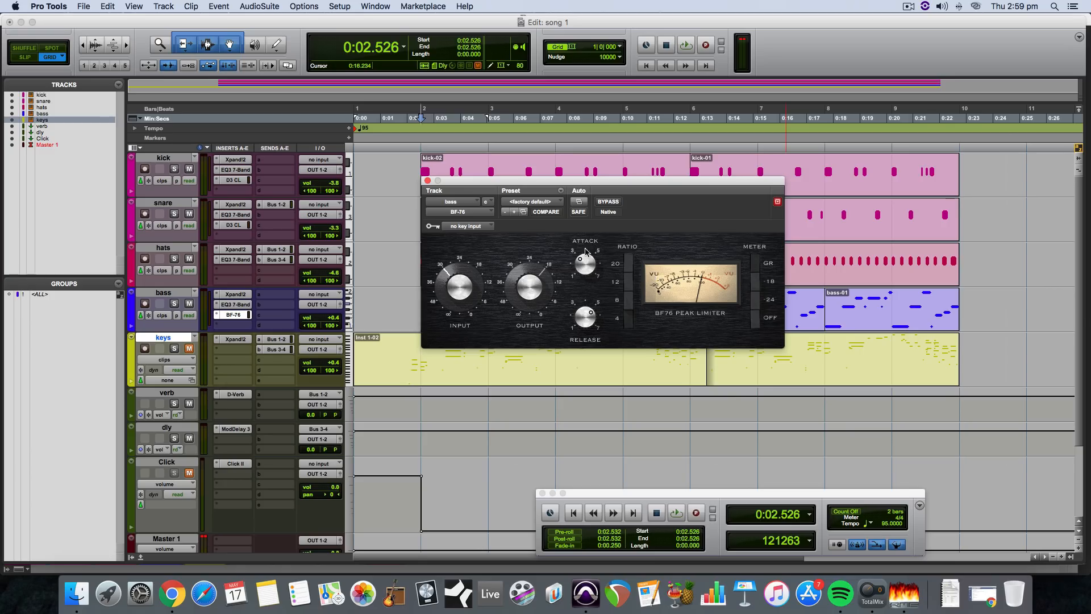
left_click(536, 203)
mouse_move(545, 184)
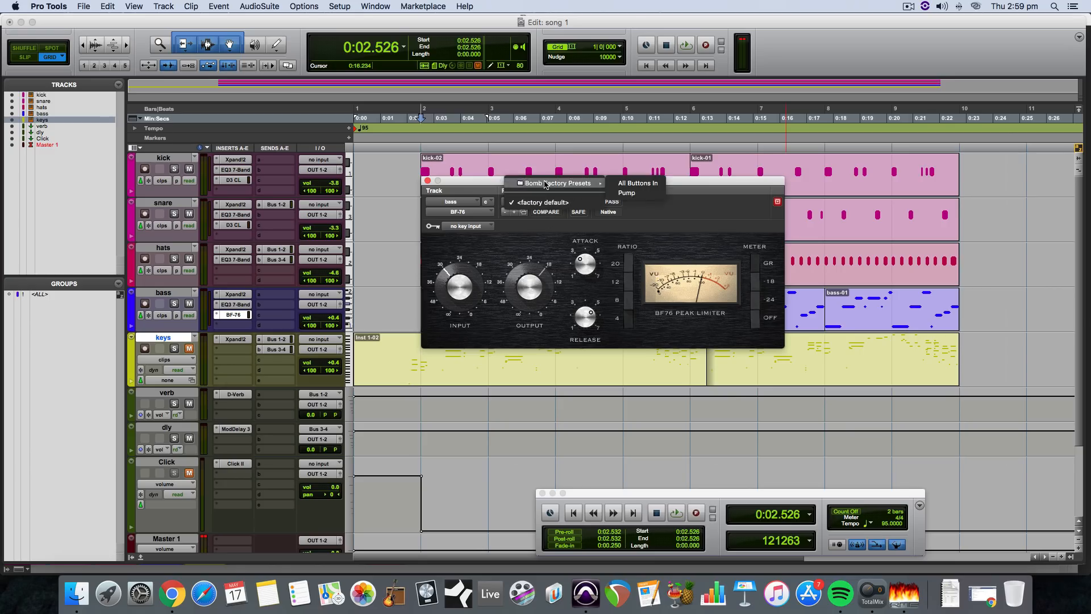
key("Escape")
Lower the bass BF-76's attack and set its release to about 3 while repeatedly auditioning the mix from bar 2.
key("space")
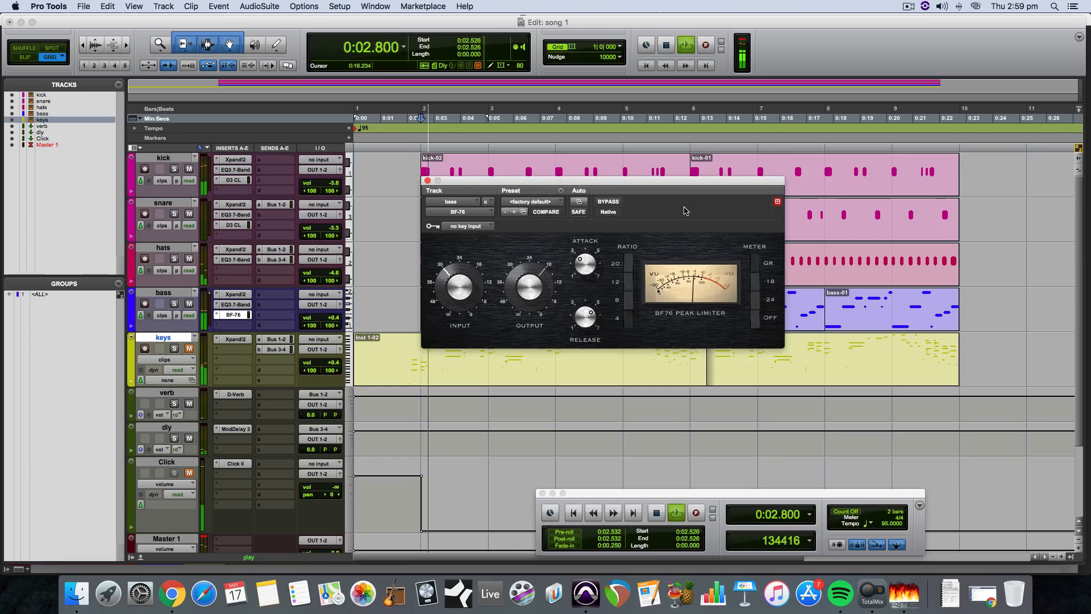
key("space")
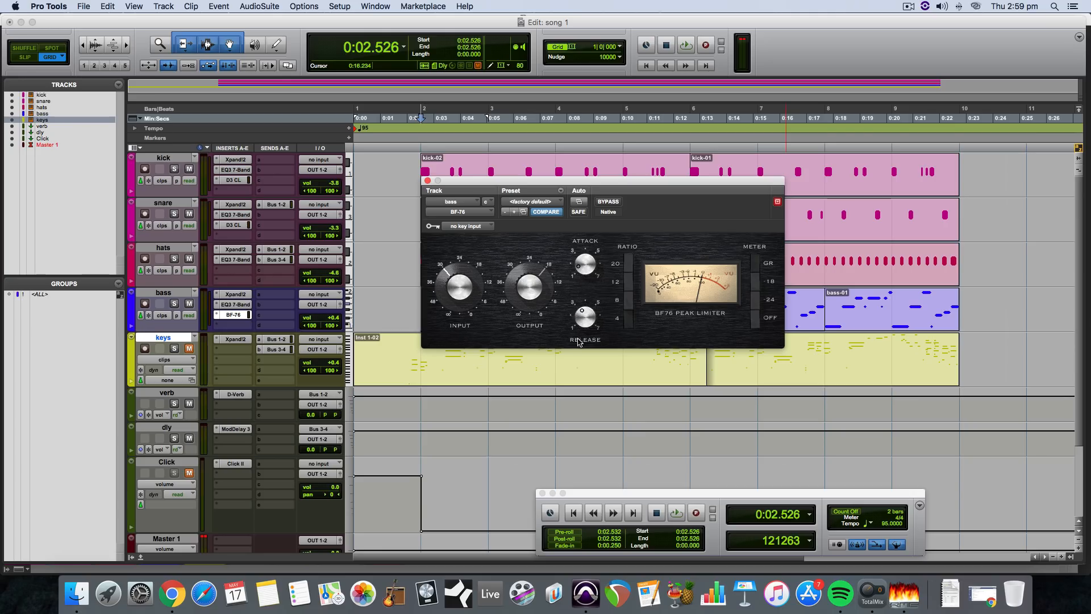
key("space")
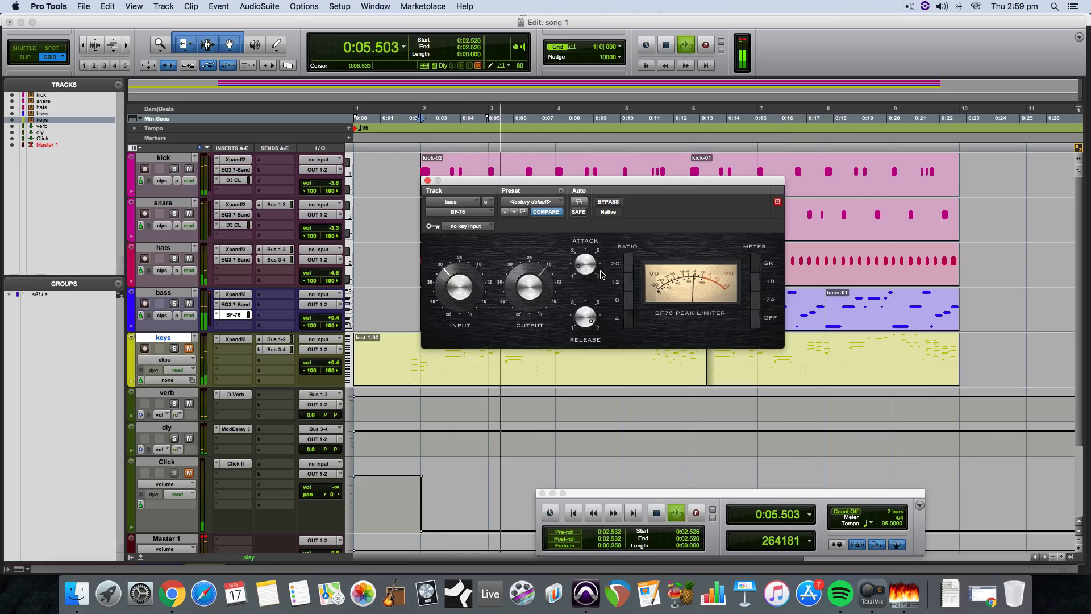
left_click_drag(592, 319, 591, 303)
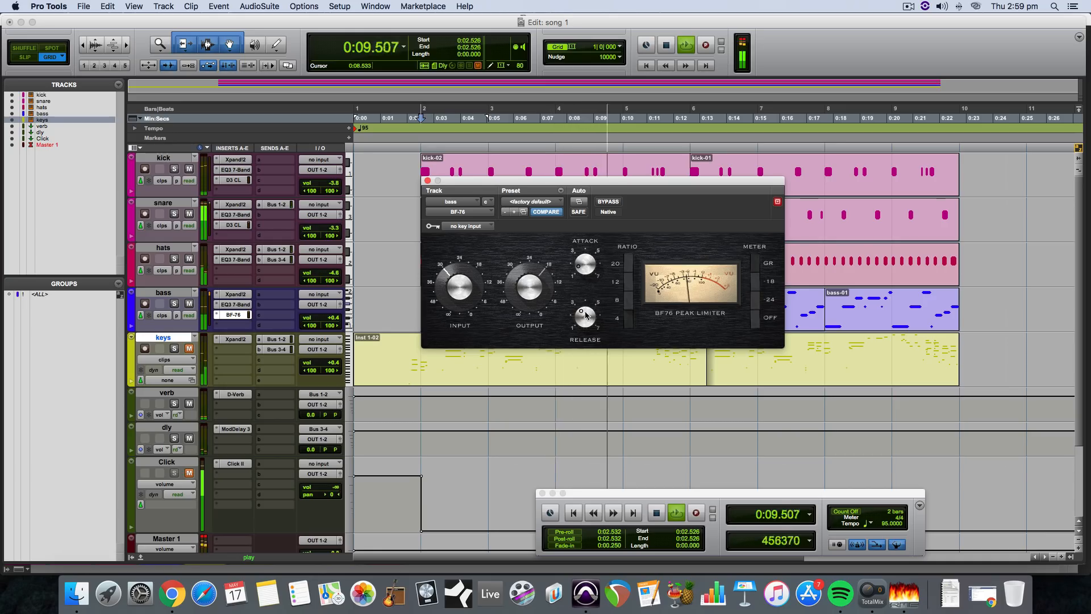
key("space")
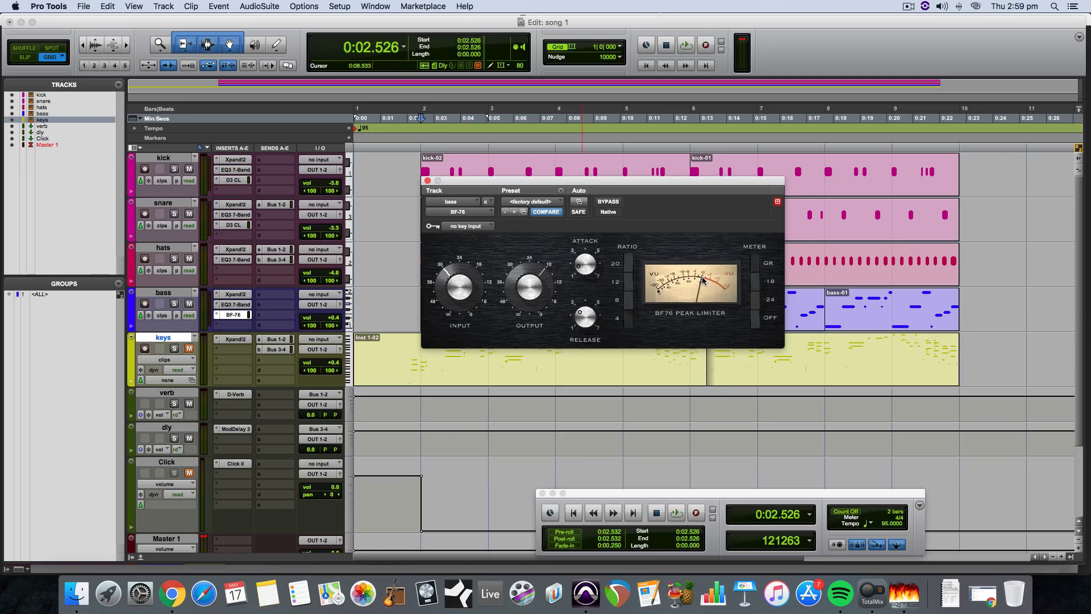
key("space")
key("space")
key("space")
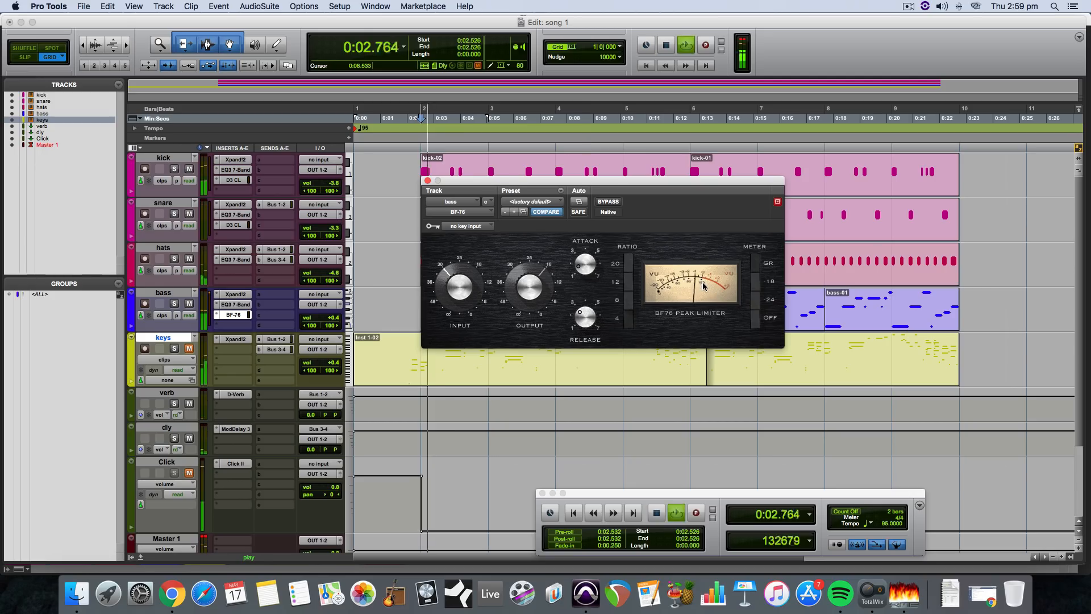
Play the mix from bar 2 several times to judge the bass BF-76's compression.
key("space")
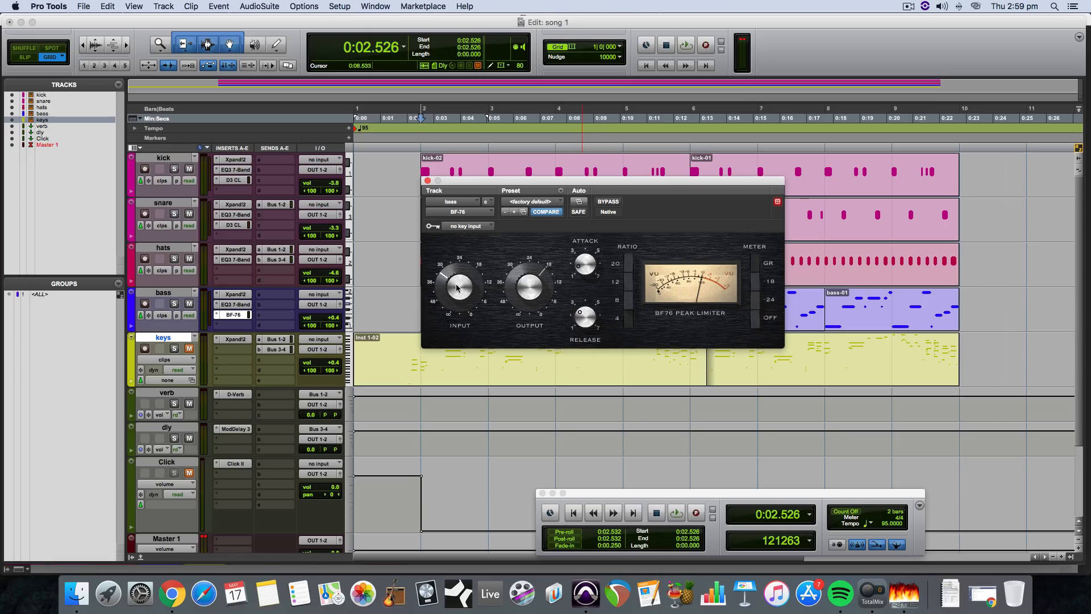
key("space")
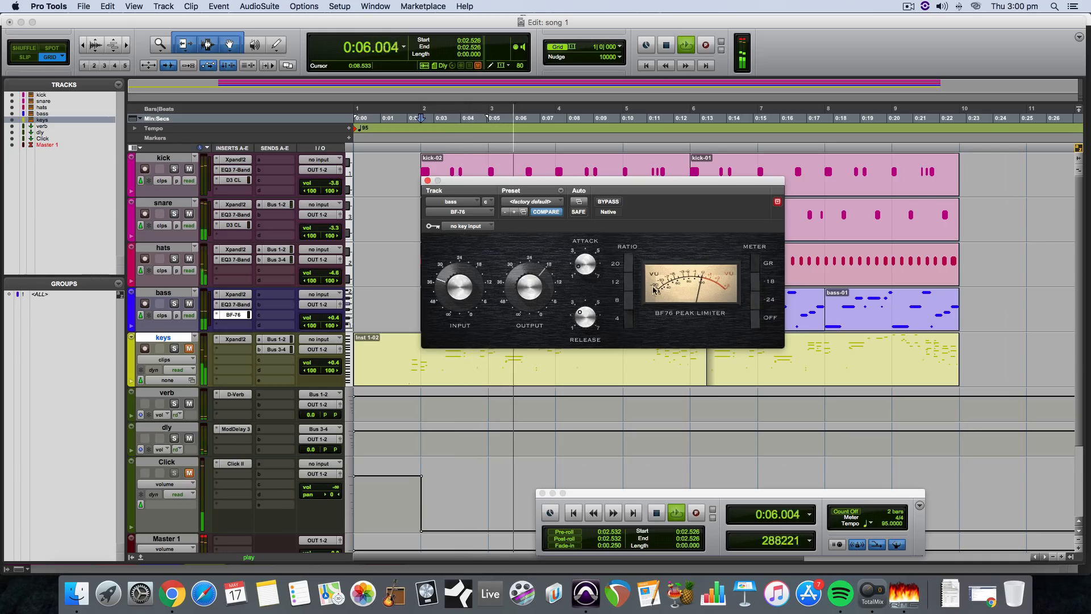
key("space")
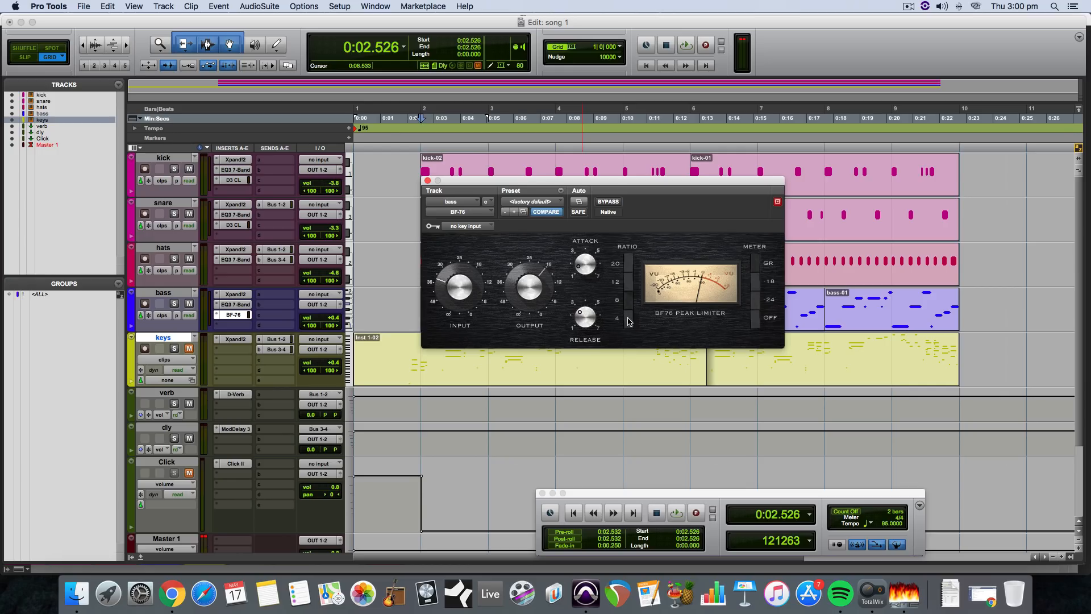
key("space")
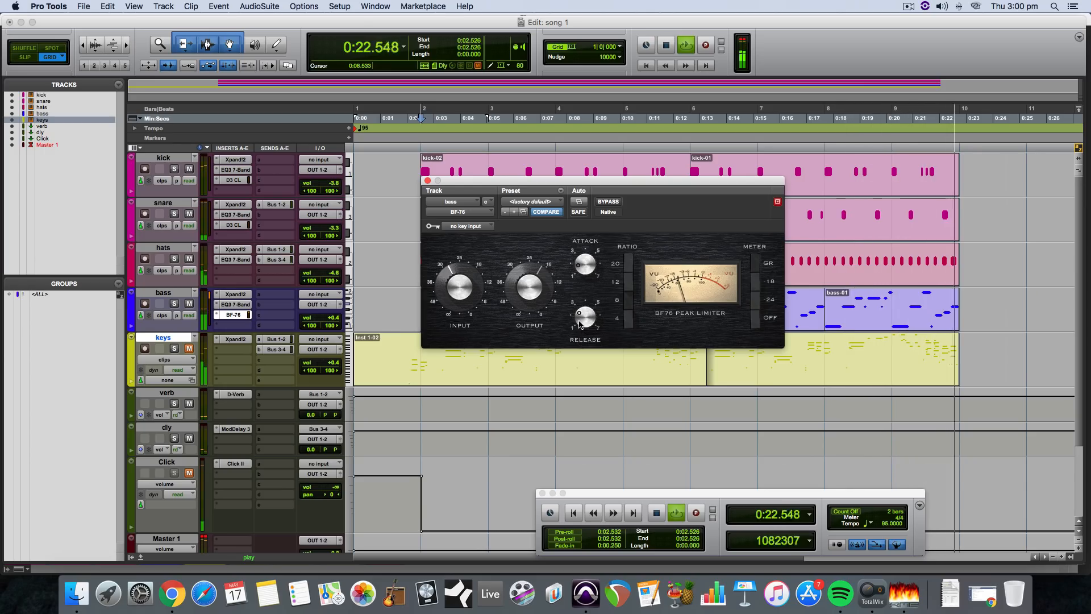
key("space")
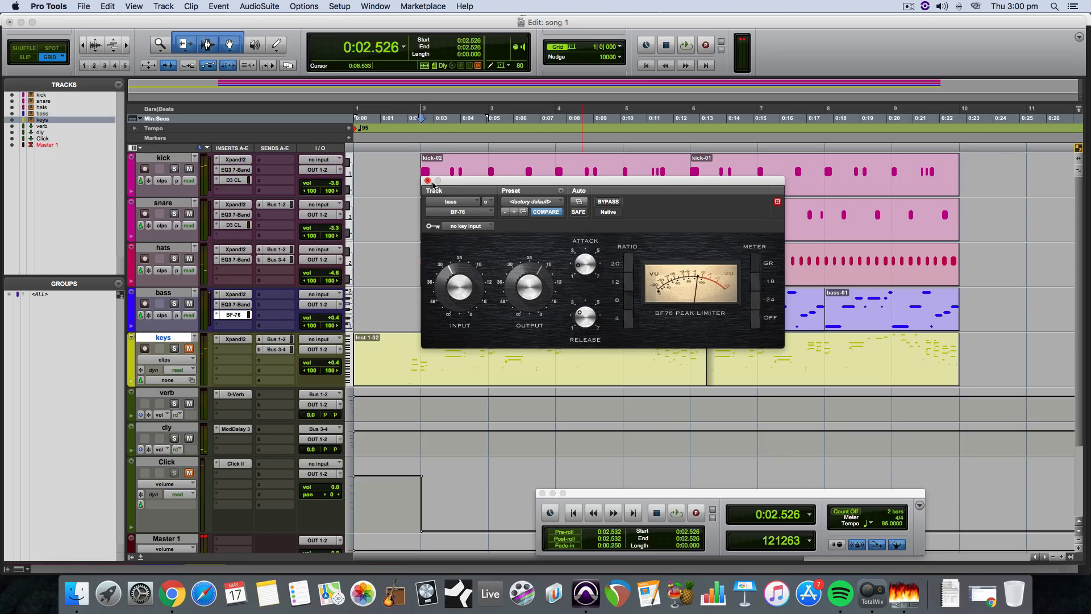
key("space")
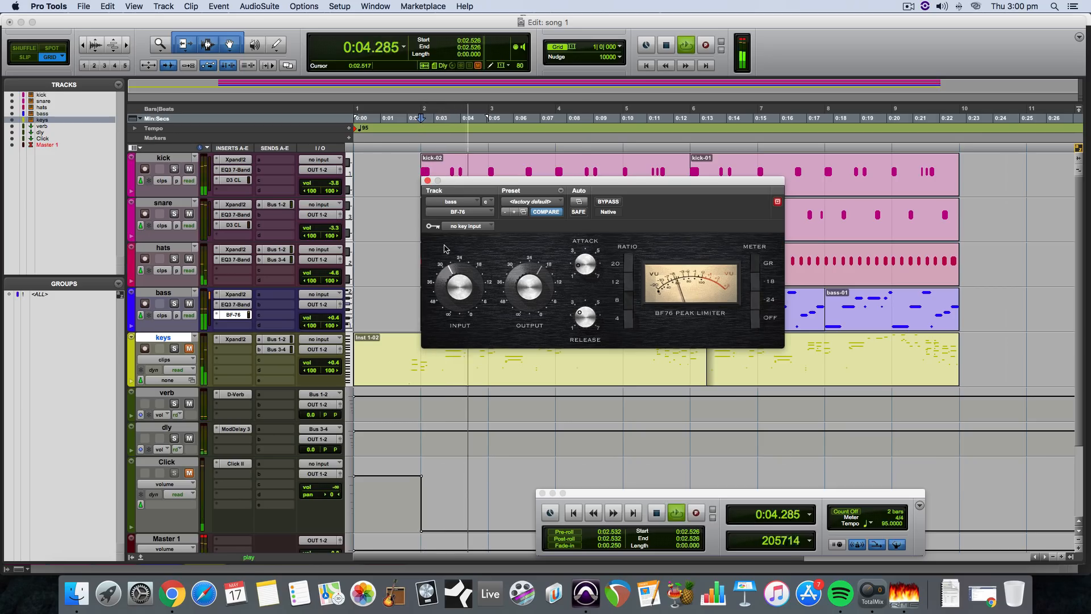
key("space")
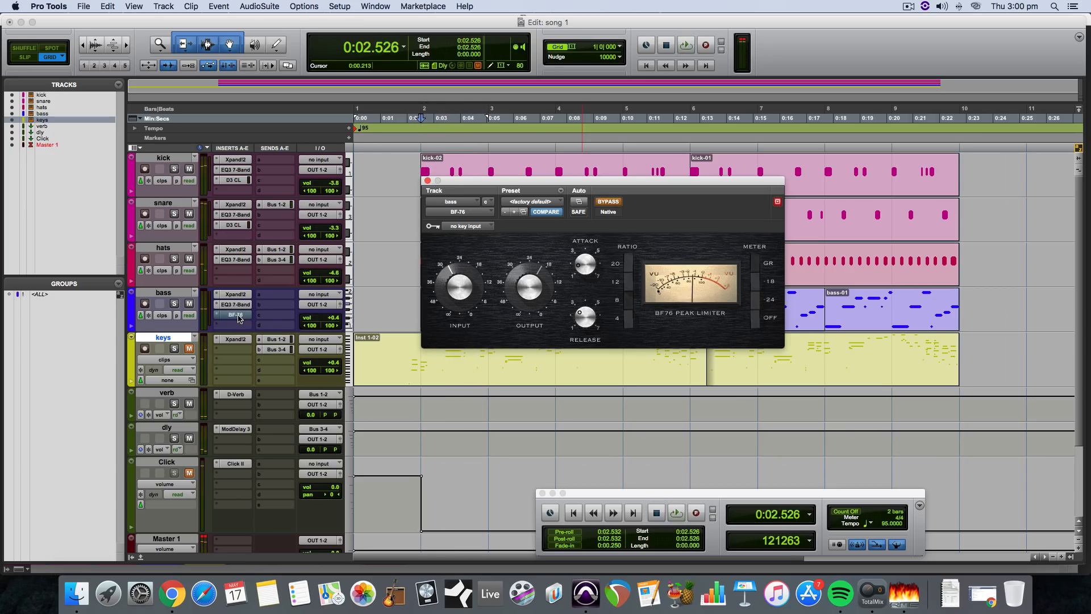
Toggle the bass BF-76's bypass during playback to compare the compressed and uncompressed bass, leaving the compressor active.
key("space")
left_click(238, 316, "super")
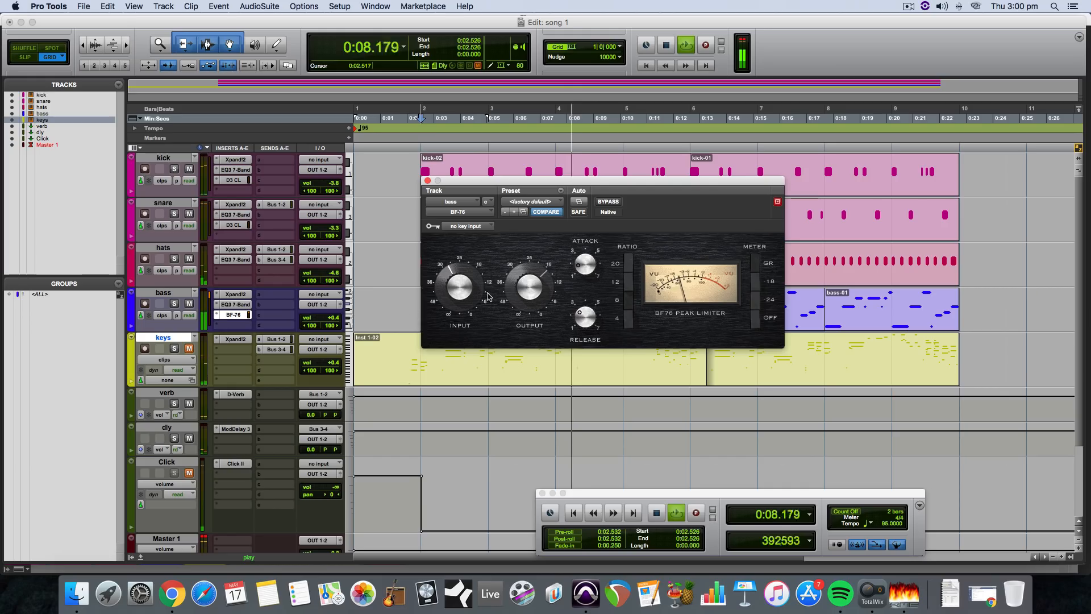
left_click(240, 316, "super")
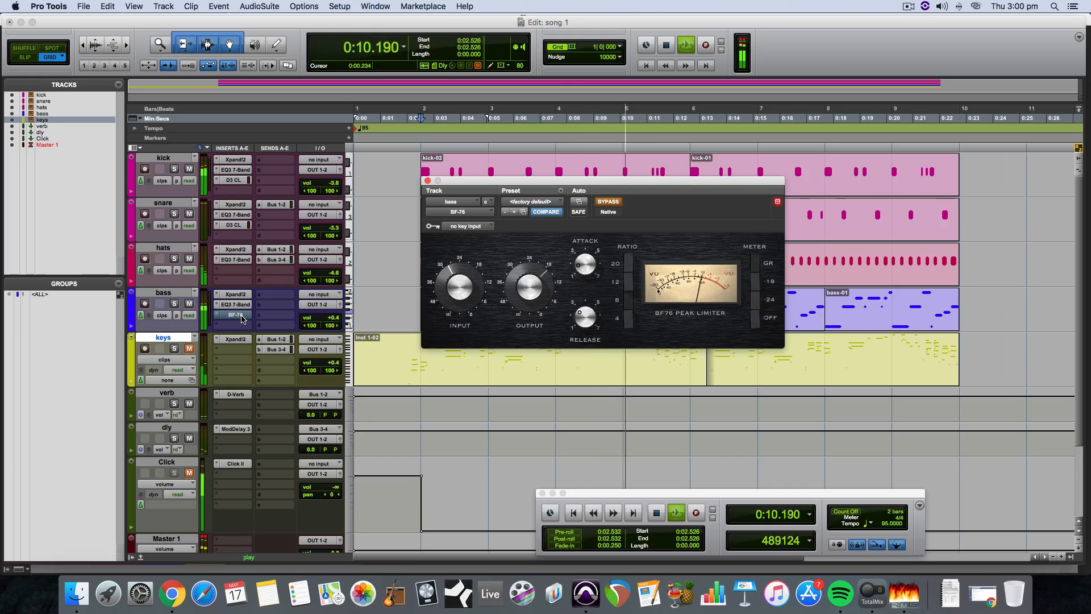
left_click(241, 317, "super")
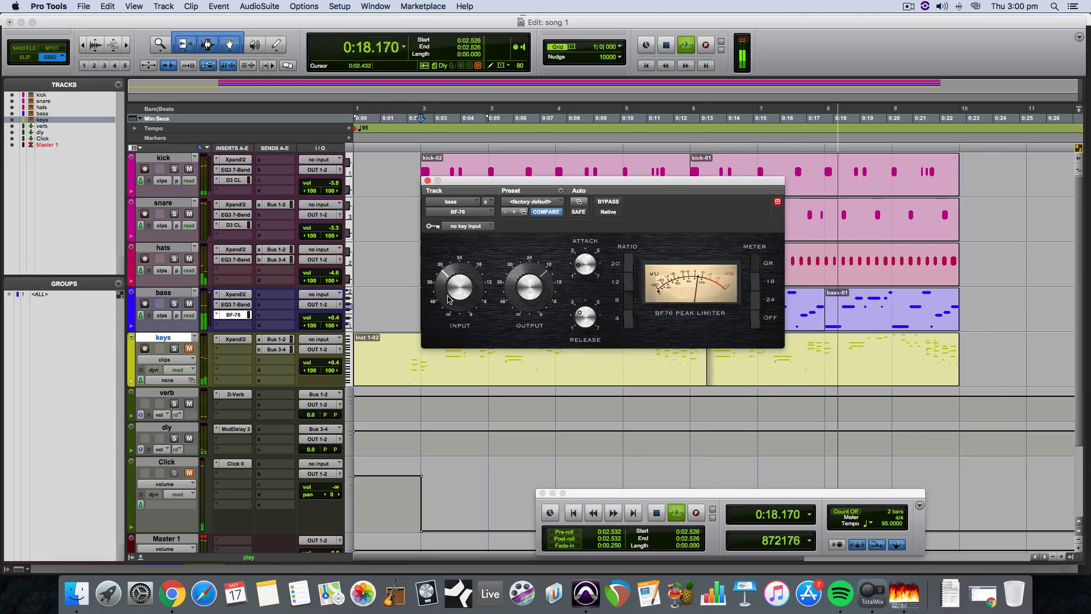
Raise the bass BF-76's input slightly, stop playback and close the compressor.
left_click_drag(448, 299, 451, 293)
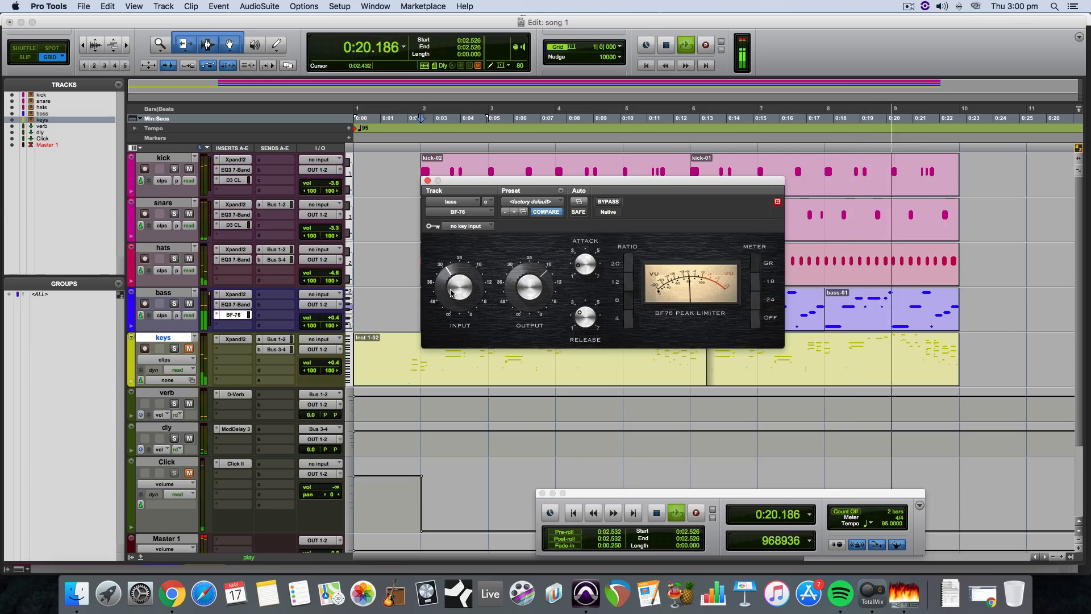
key("space")
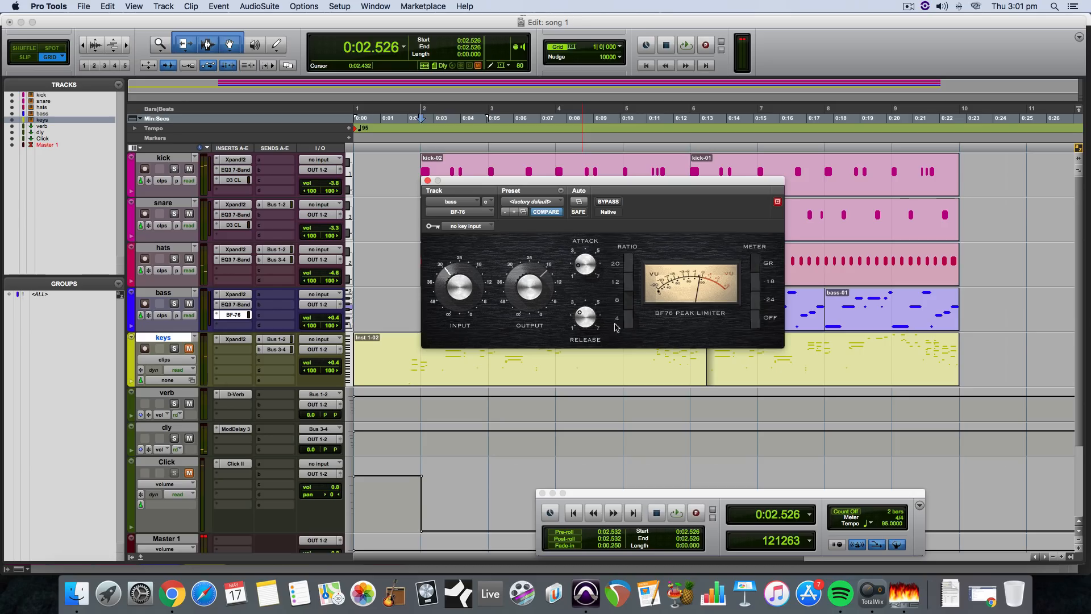
left_click(427, 181)
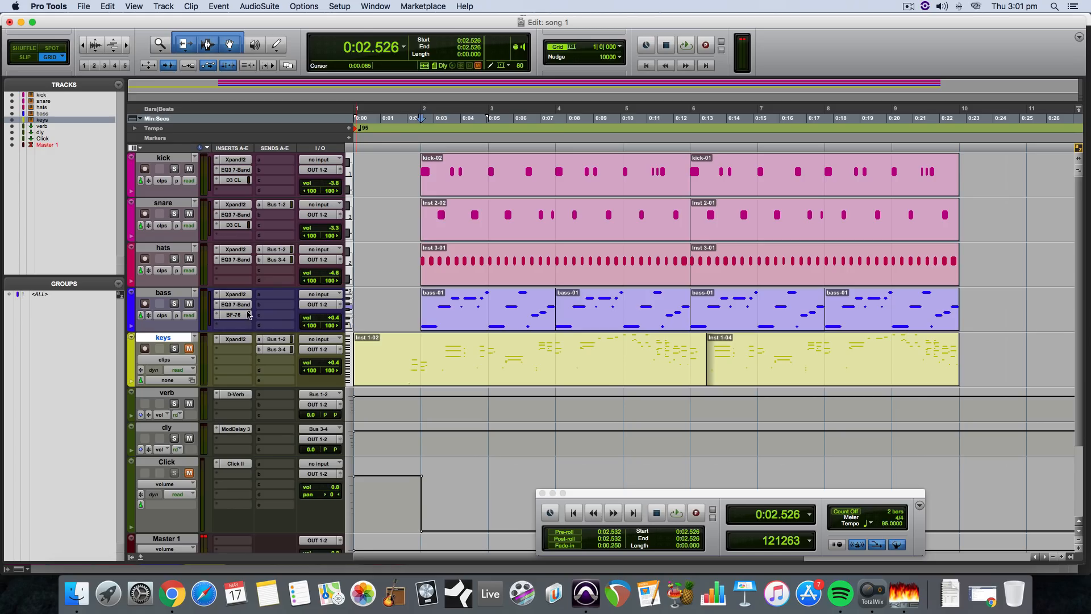
Insert the stereo Dyn3 Compressor/Limiter in the bass track's fourth insert slot and start playback.
left_click(230, 330)
mouse_move(296, 347)
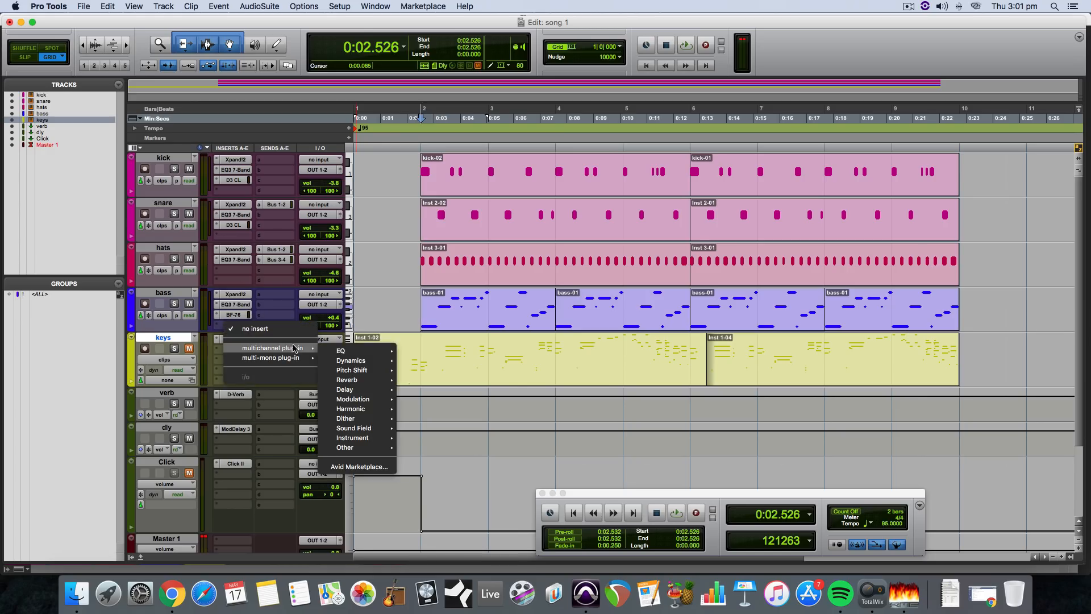
mouse_move(364, 360)
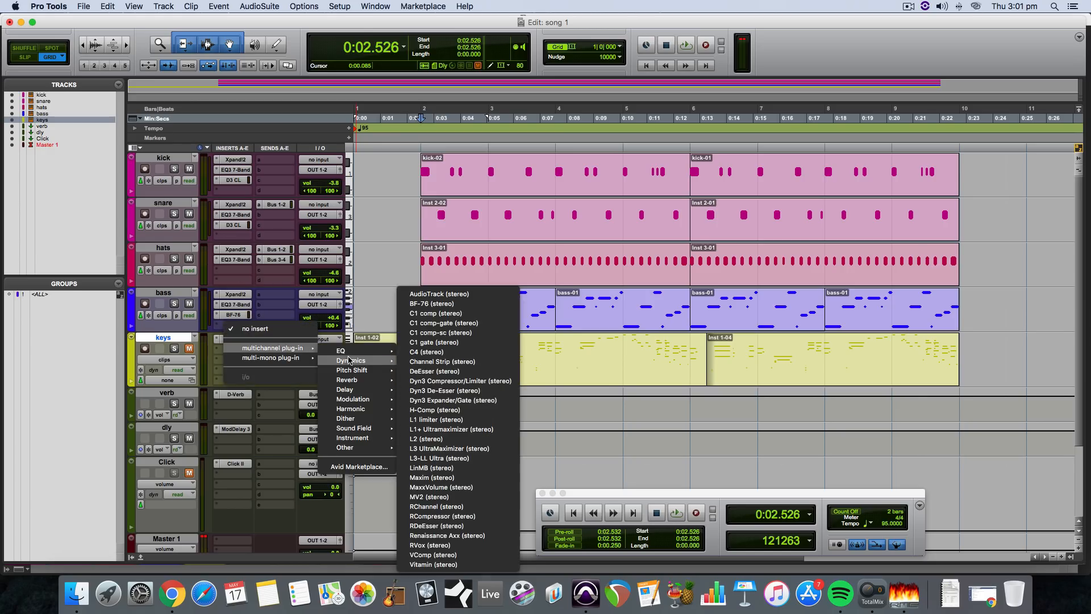
left_click(460, 380)
key("space")
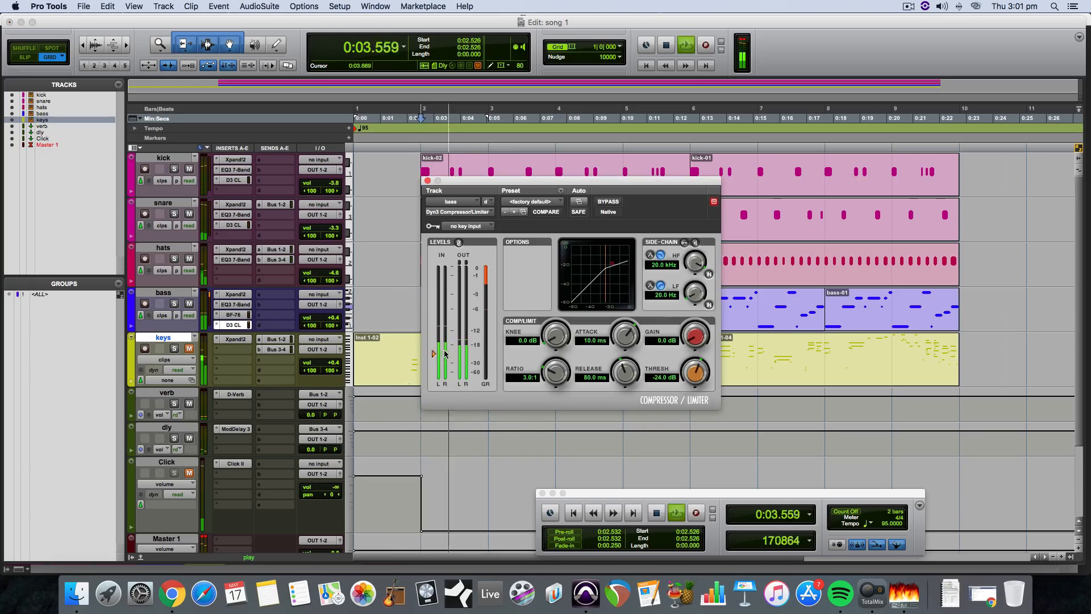
Set the bass Dyn3 compressor to threshold -16.4 dB, attack 41.3 ms, release 119.5 ms, knee 22.6 dB and gain 1.0 dB.
left_click_drag(434, 354, 436, 345)
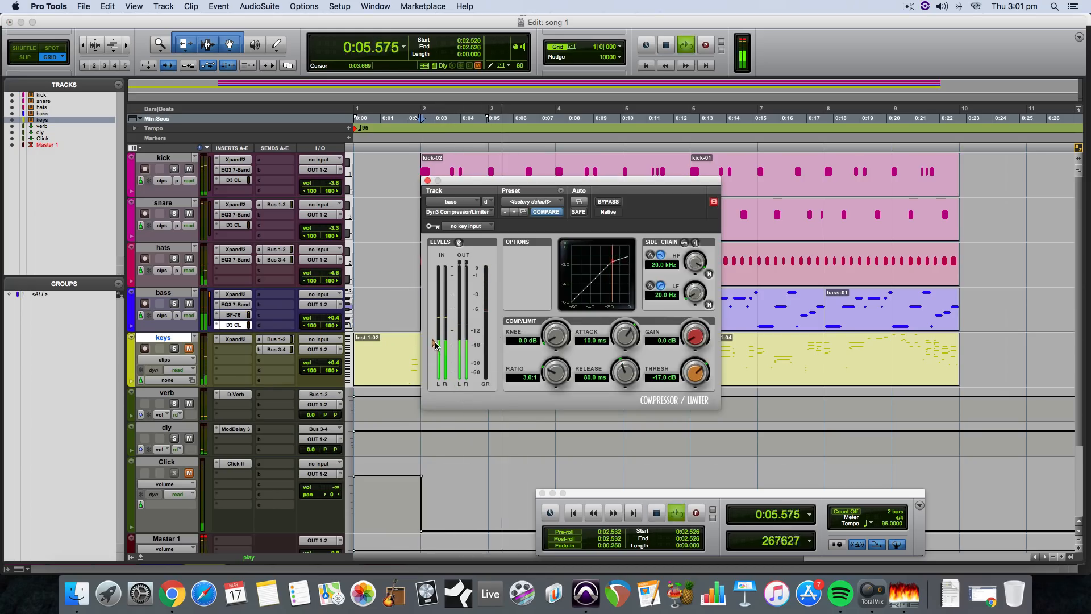
left_click_drag(633, 334, 636, 325)
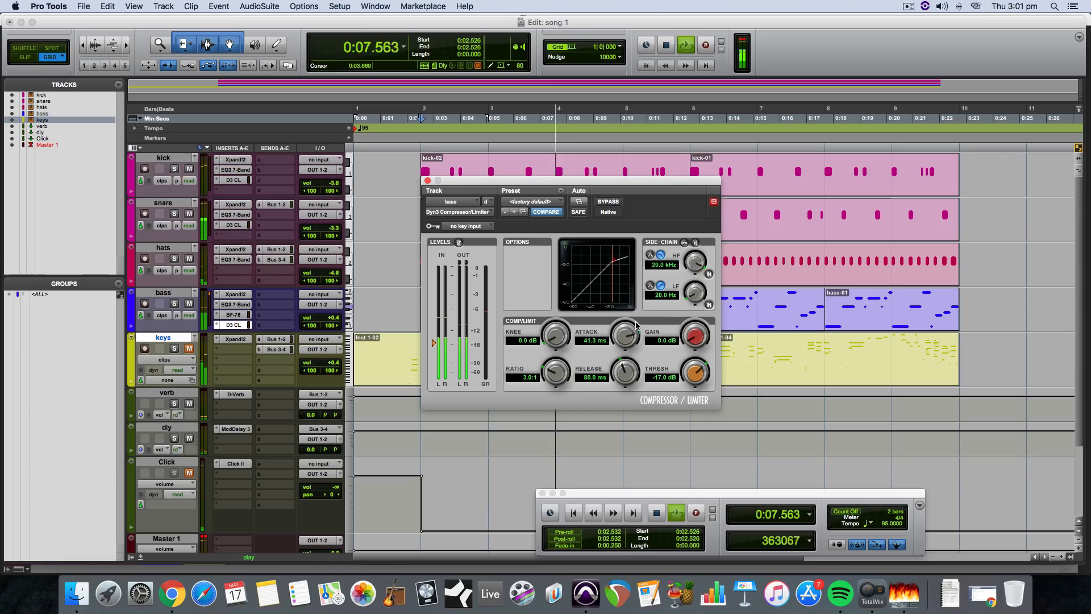
left_click_drag(627, 374, 627, 368)
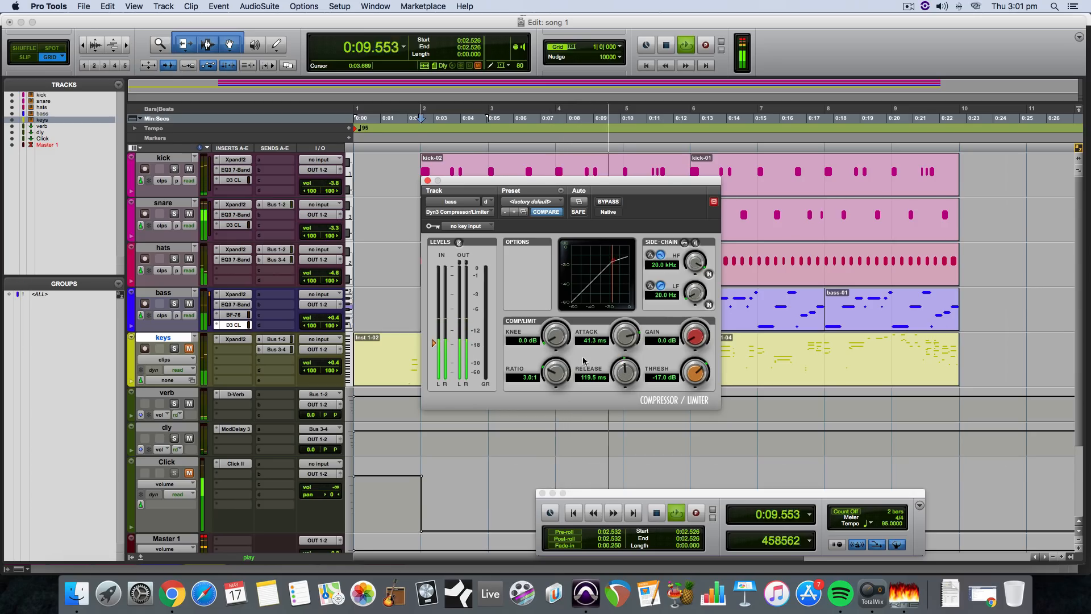
left_click_drag(559, 340, 570, 318)
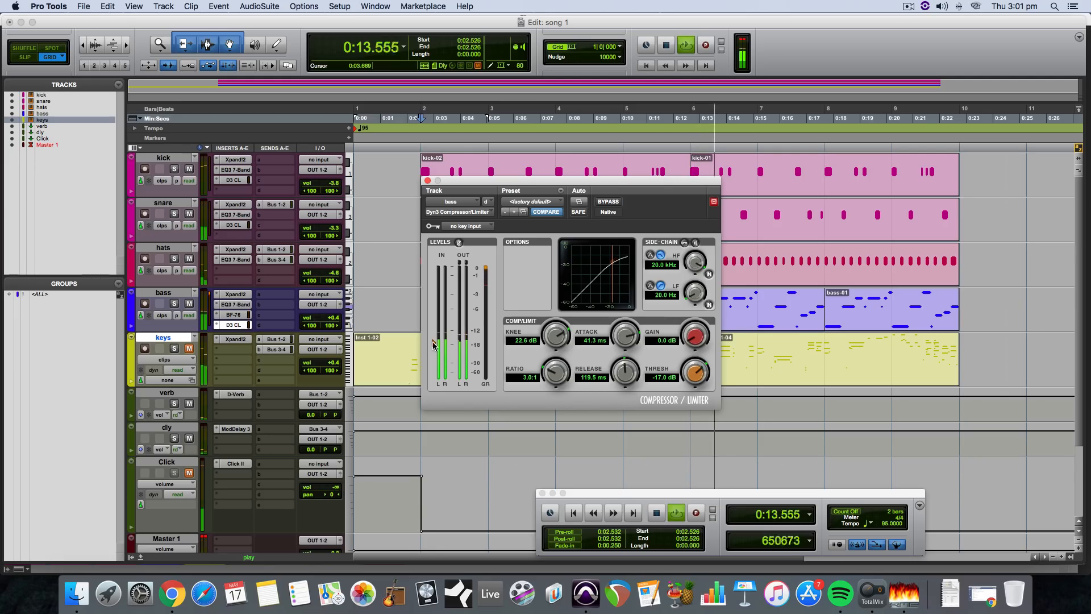
left_click_drag(433, 345, 435, 344)
left_click_drag(698, 336, 697, 340)
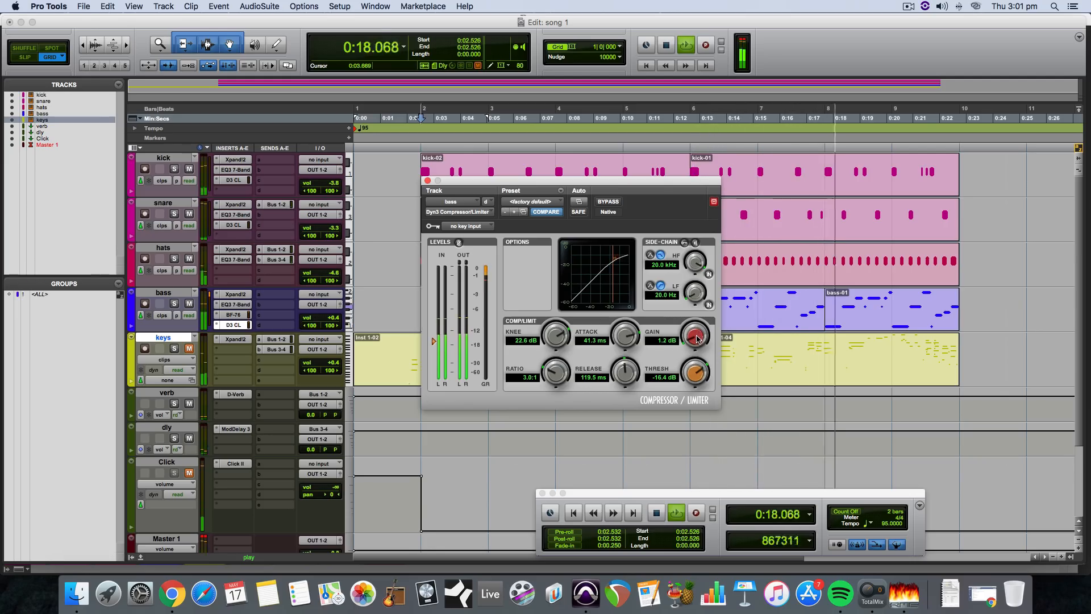
Lower the bass track's volume to -2.0 dB and replay the mix from bar 2.
key("space")
left_click(334, 318)
left_click_drag(335, 322, 335, 325)
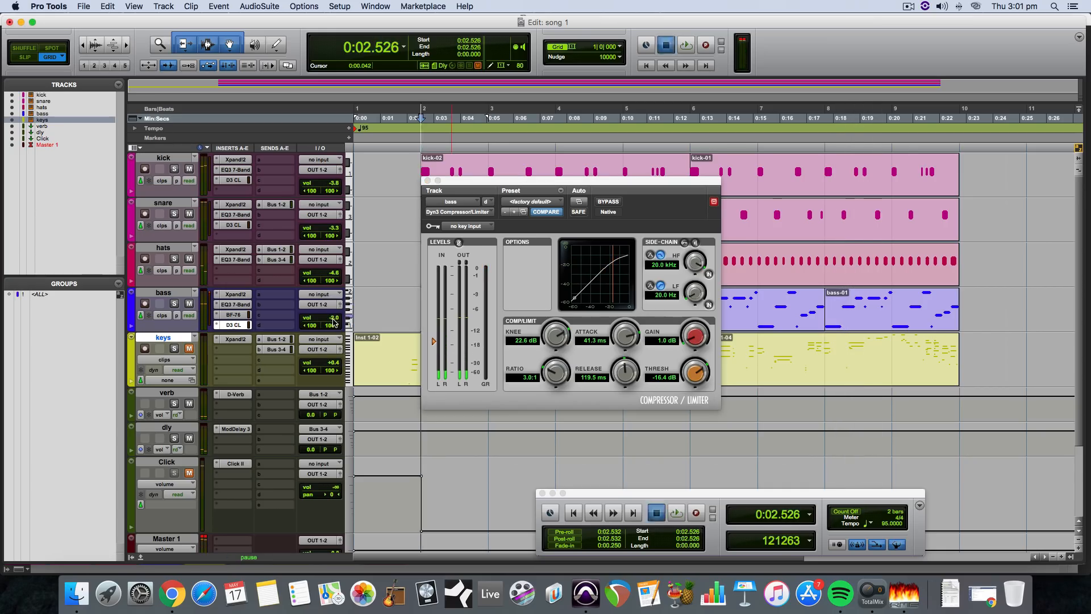
key("space")
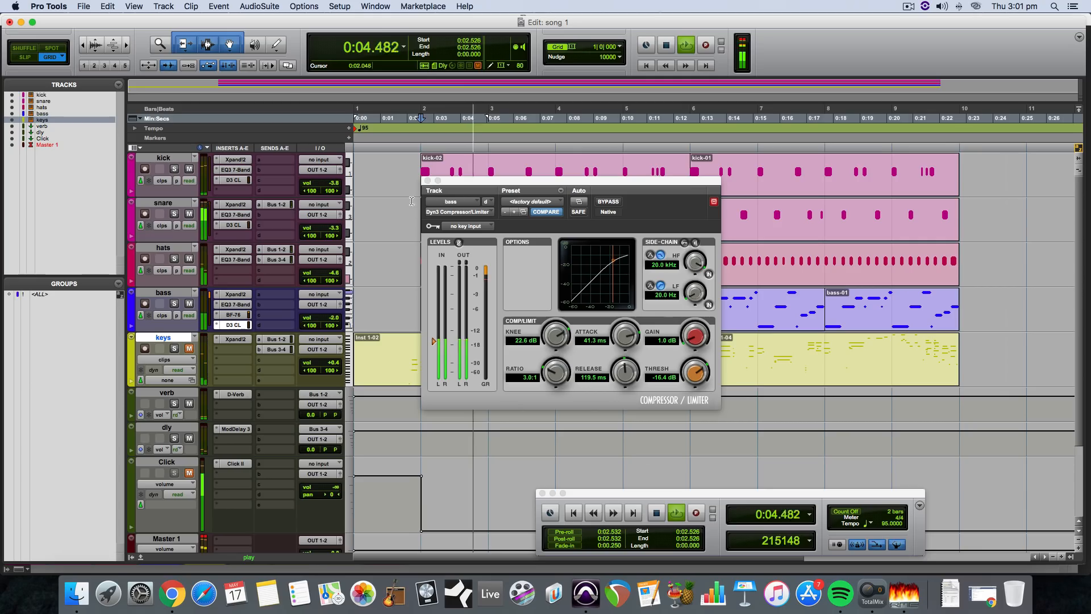
Reopen the bass EQ, move its low-mid band to about 56.4 Hz, then close it and stop playback.
left_click(233, 324)
left_click(241, 306)
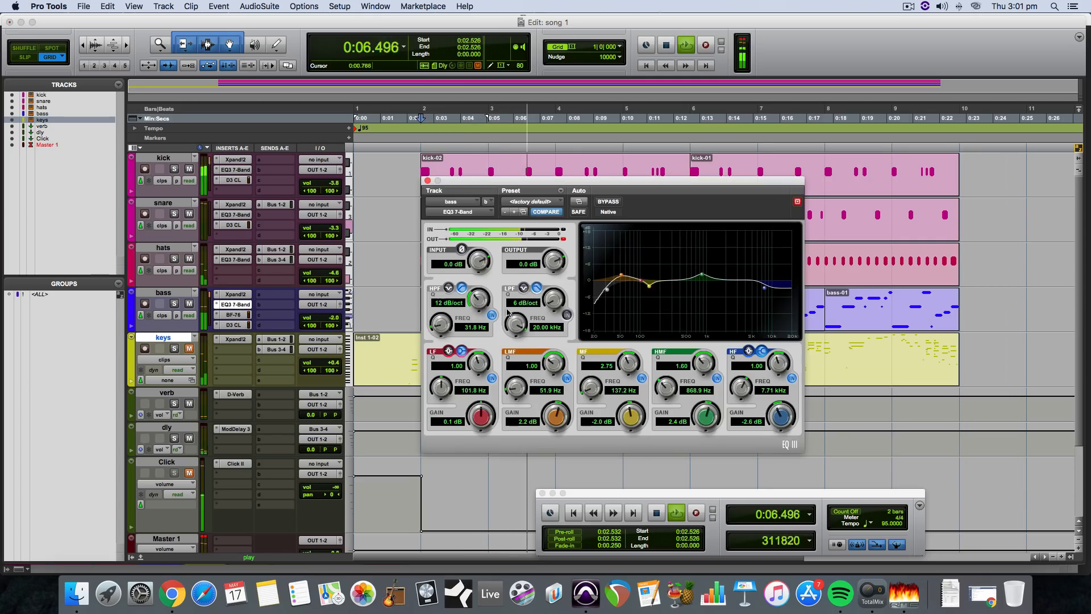
left_click_drag(624, 279, 626, 277)
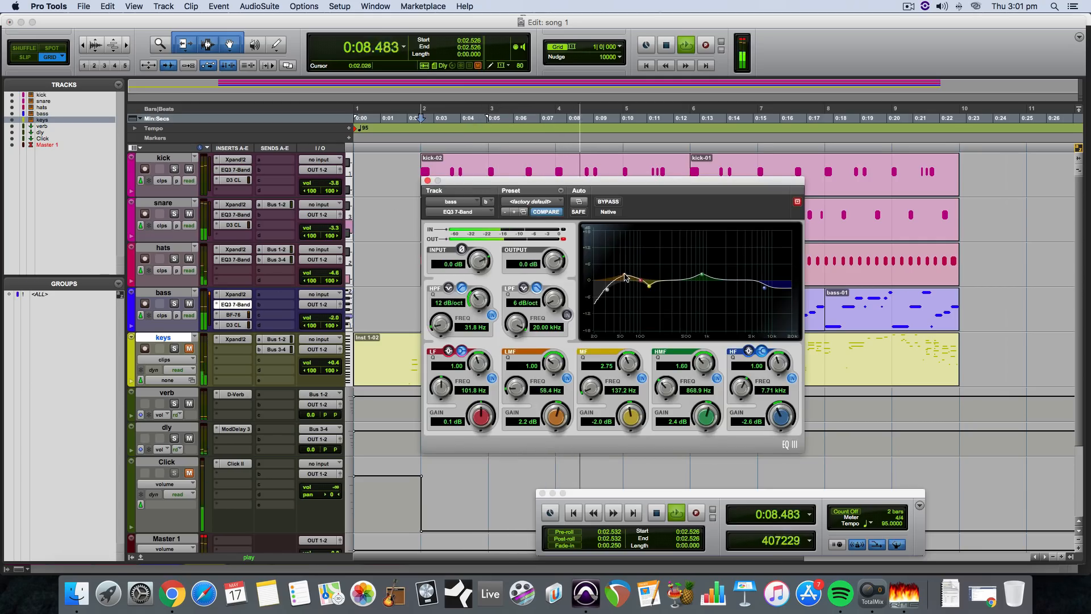
left_click(428, 180)
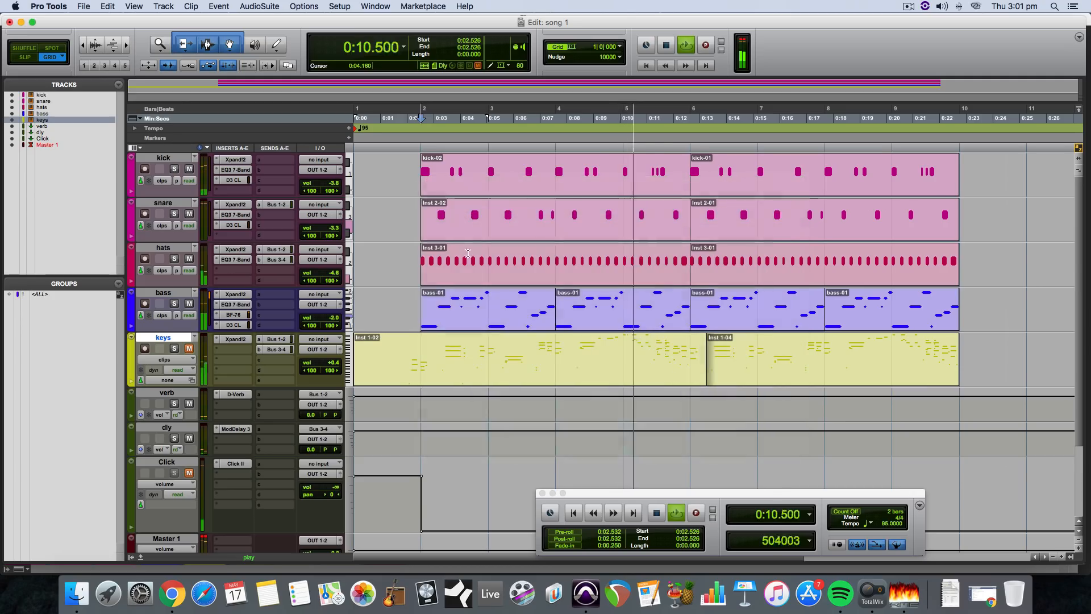
key("space")
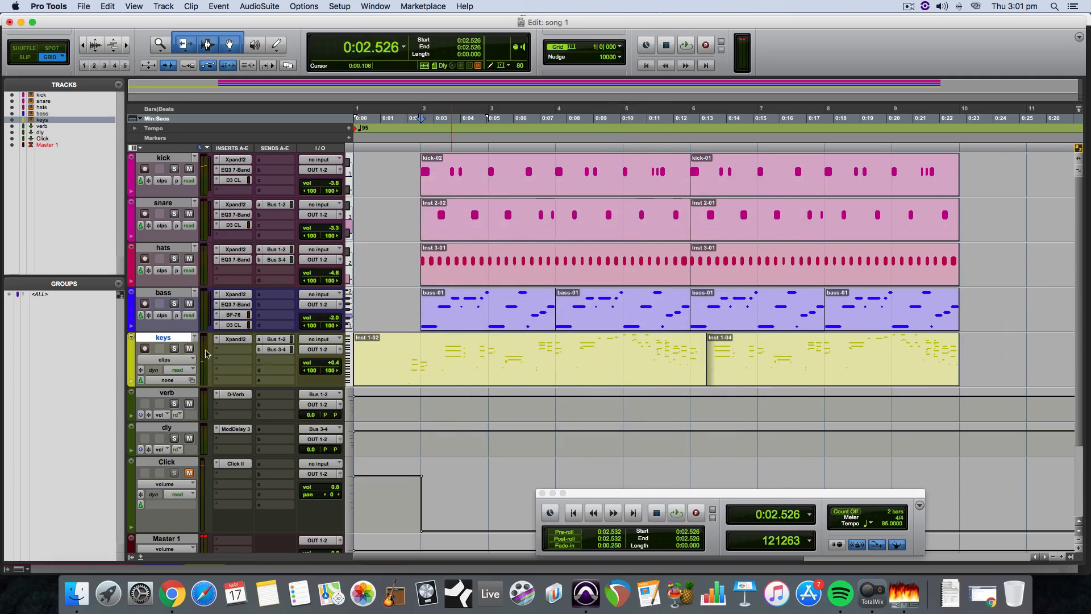
Unmute the keys track, insert the stereo EQ3 7-Band in its second insert slot and start playback.
left_click(230, 353)
mouse_move(270, 373)
mouse_move(347, 376)
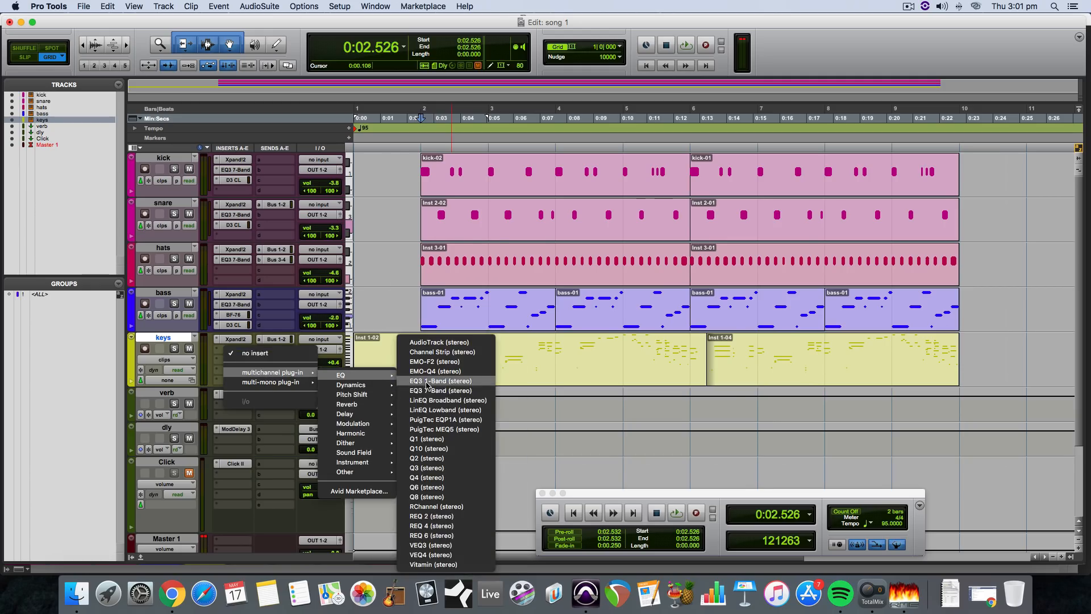
left_click(432, 391)
key("space")
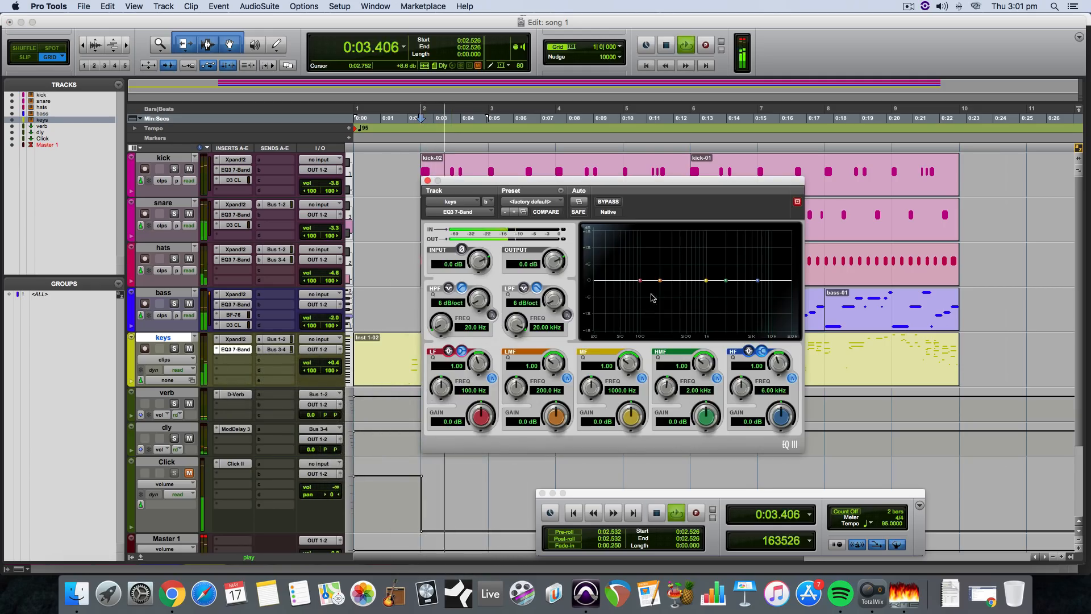
Cut the keys EQ's low shelf 12 dB at 58.4 Hz and low-mid band 1.5 dB at 78.7 Hz, and lower its output to -2.3 dB.
left_click_drag(641, 282, 625, 313)
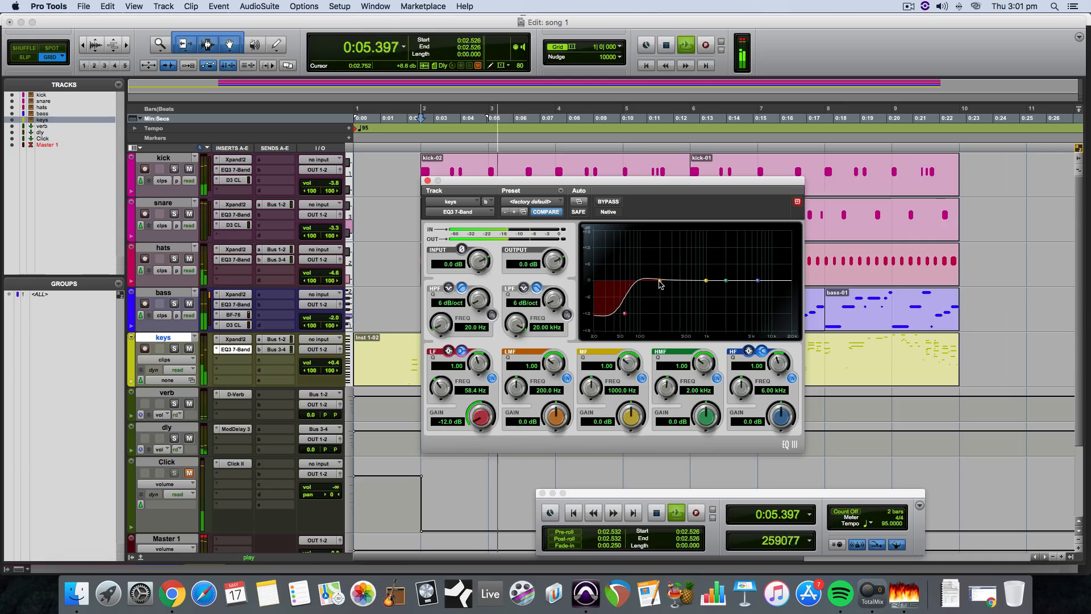
left_click_drag(660, 280, 635, 287)
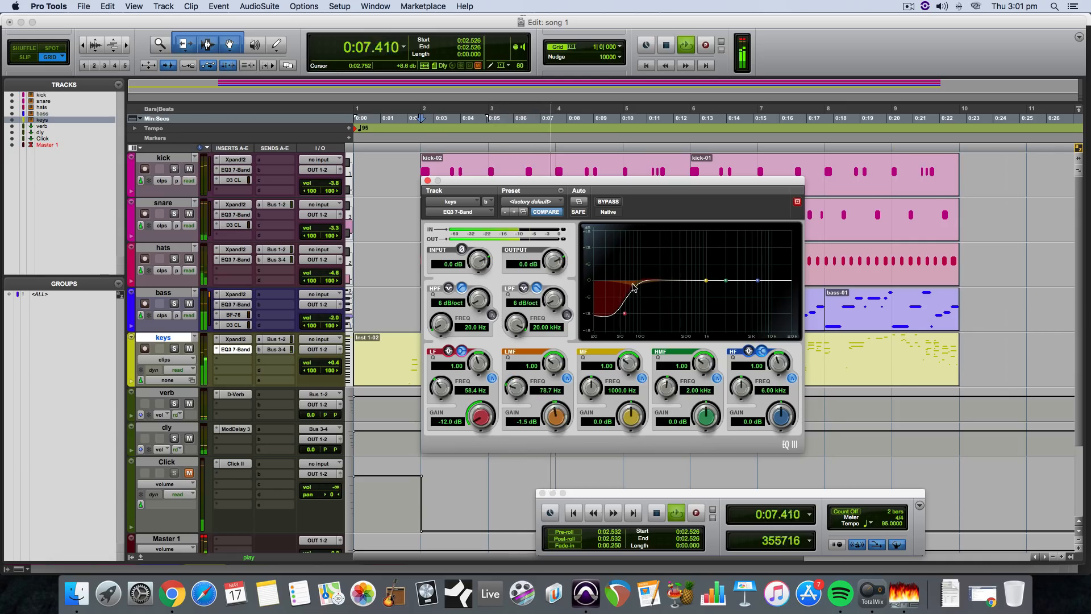
key("space")
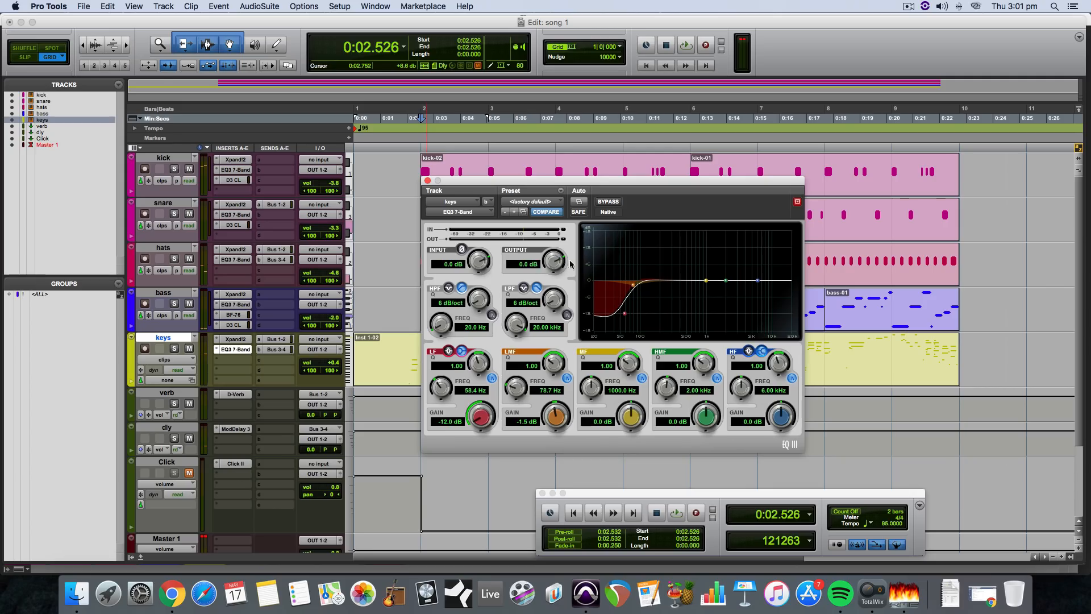
key("space")
left_click_drag(554, 261, 546, 291)
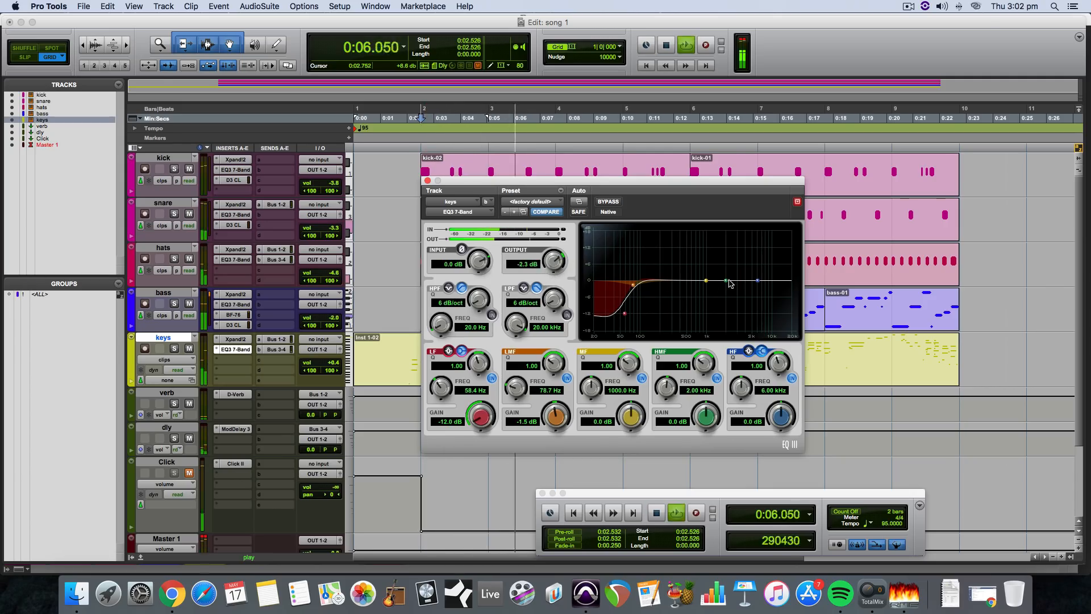
Boost the keys EQ's high shelf 2.6 dB at 7.56 kHz and high-mid 2.8 dB at 2.97 kHz, and cut the mid 2.8 dB at 258.9 Hz.
left_click_drag(757, 280, 762, 276)
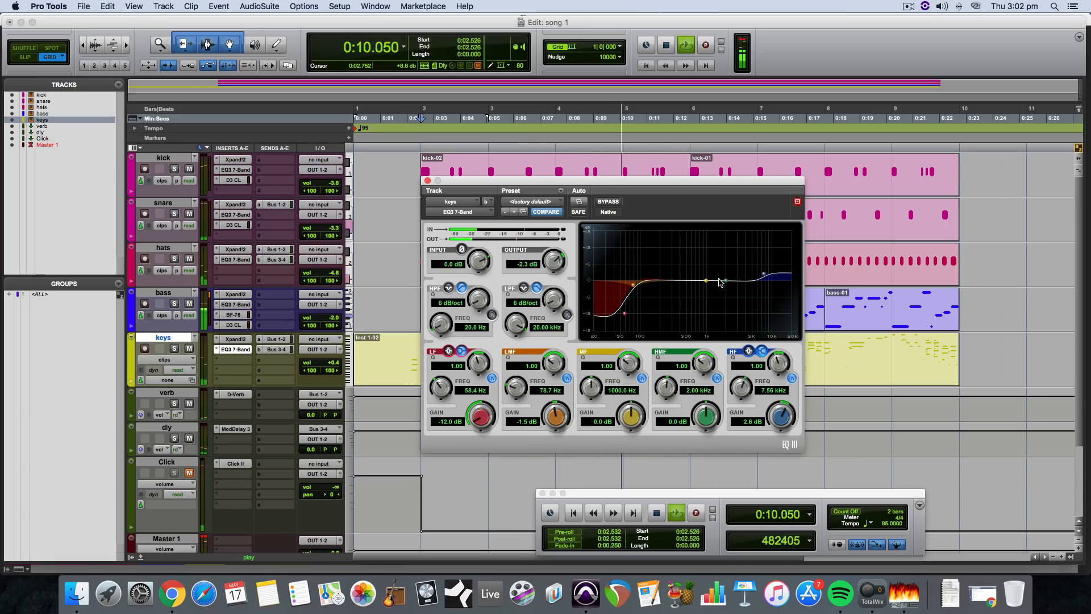
left_click_drag(705, 283, 738, 275)
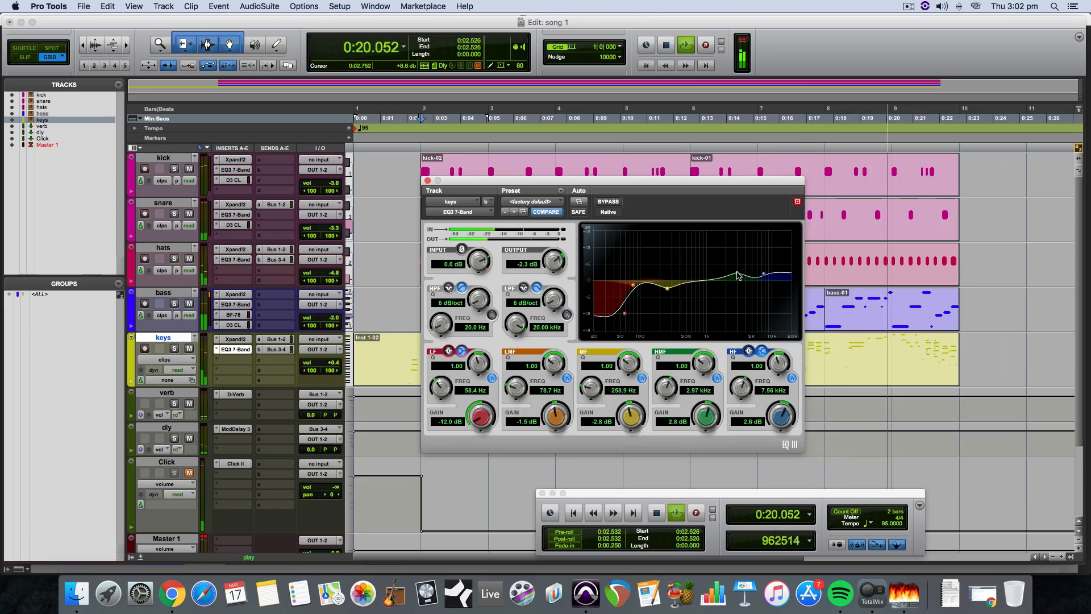
Move the keys EQ's mid band to 572.7 Hz with a 2.4 dB cut, fine-tune its low-mid band, then close it and stop playback.
key("space")
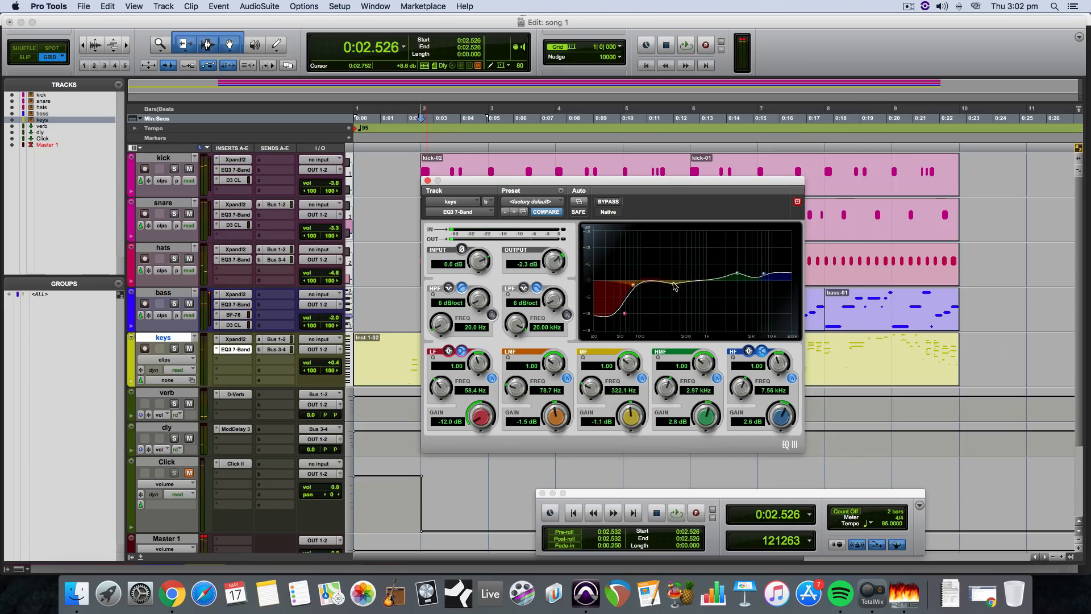
key("space")
left_click_drag(693, 286, 690, 289)
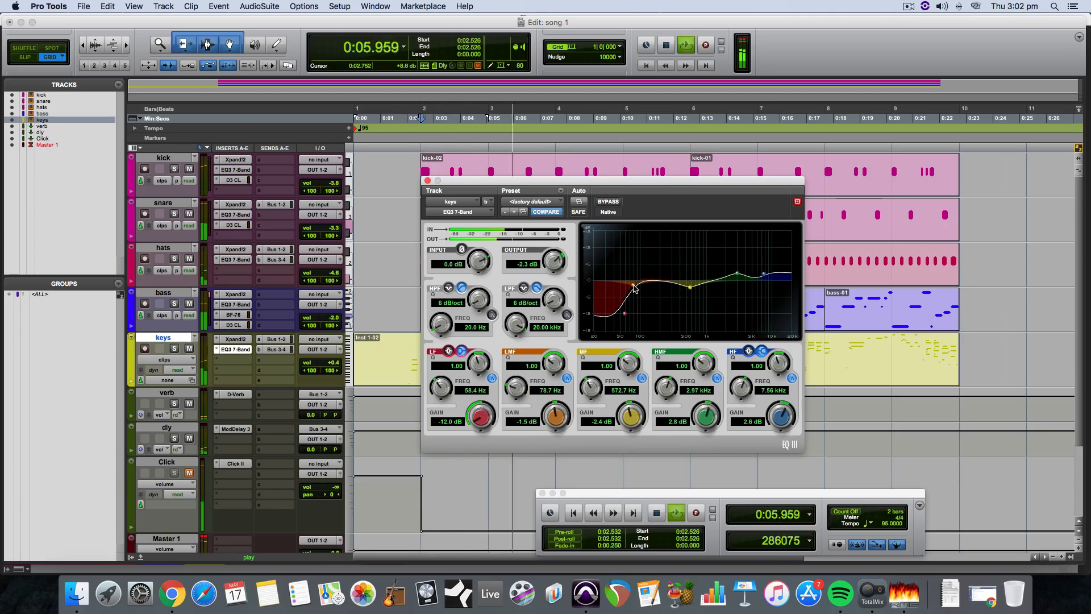
left_click_drag(632, 284, 637, 283)
left_click(427, 181)
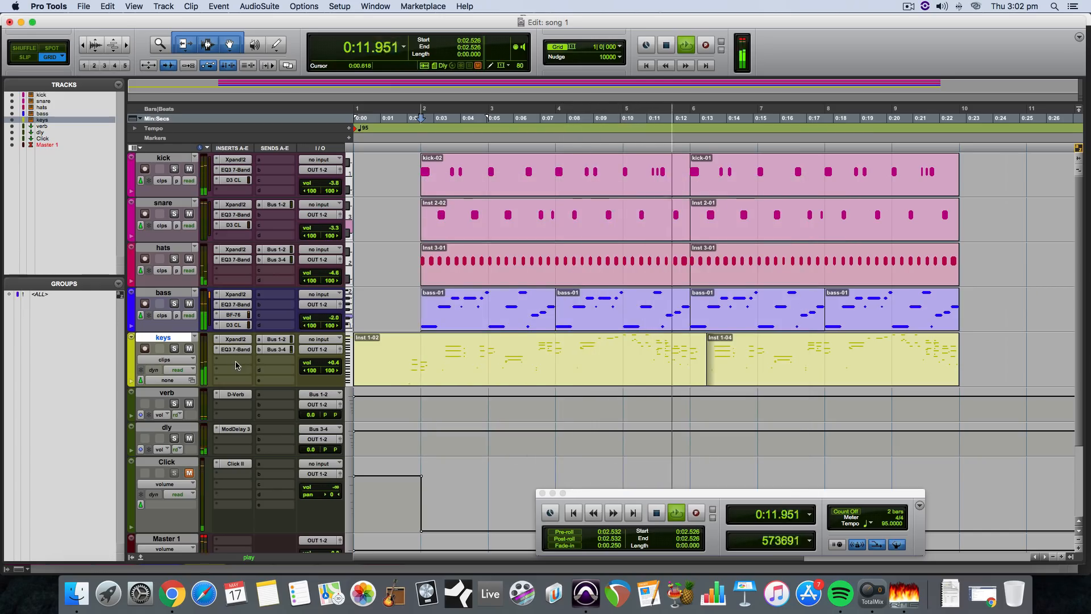
key("space")
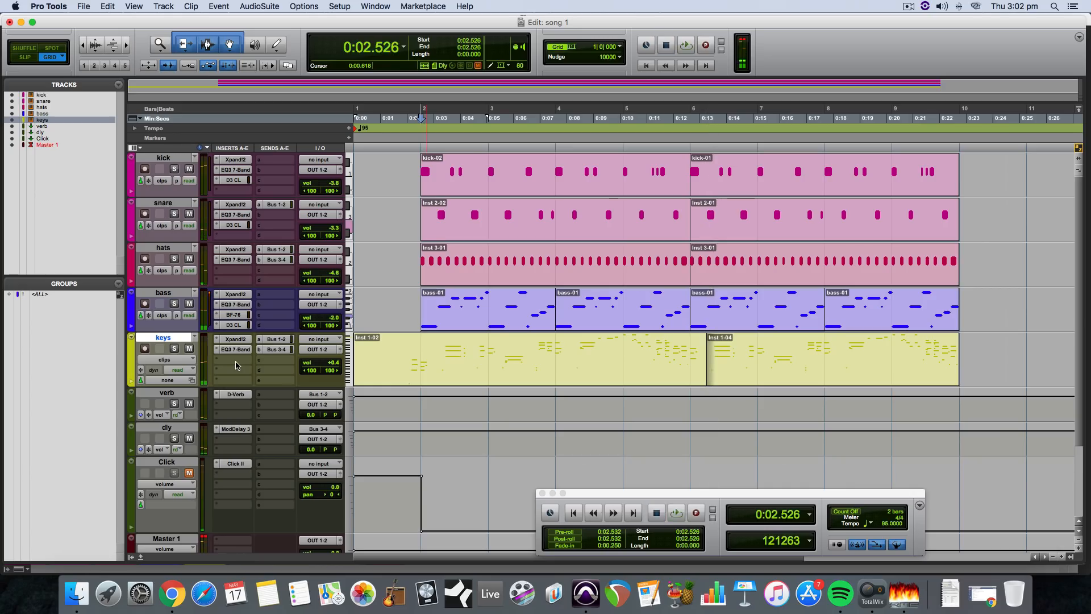
Play the full mix in the Mix window and check the level on the Master 1 meter.
scroll(276, 436, "down", 3)
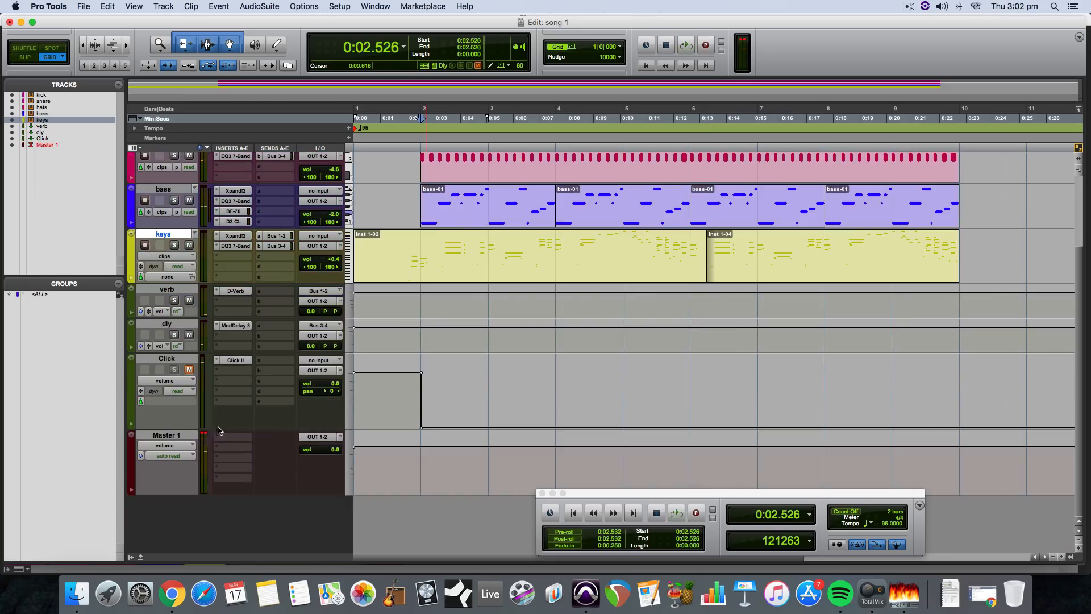
key("super+equal")
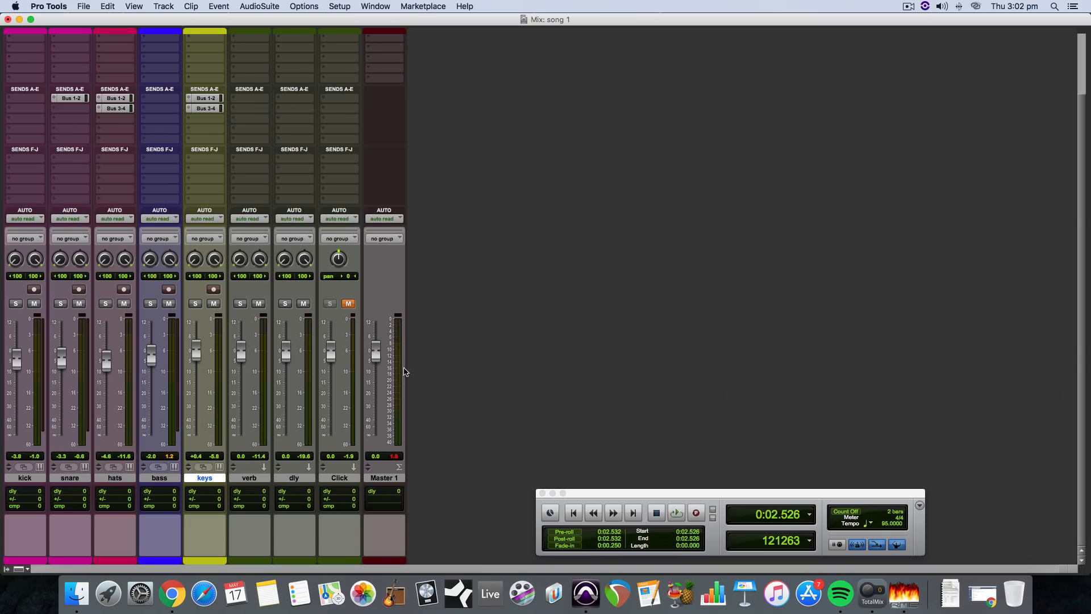
key("space")
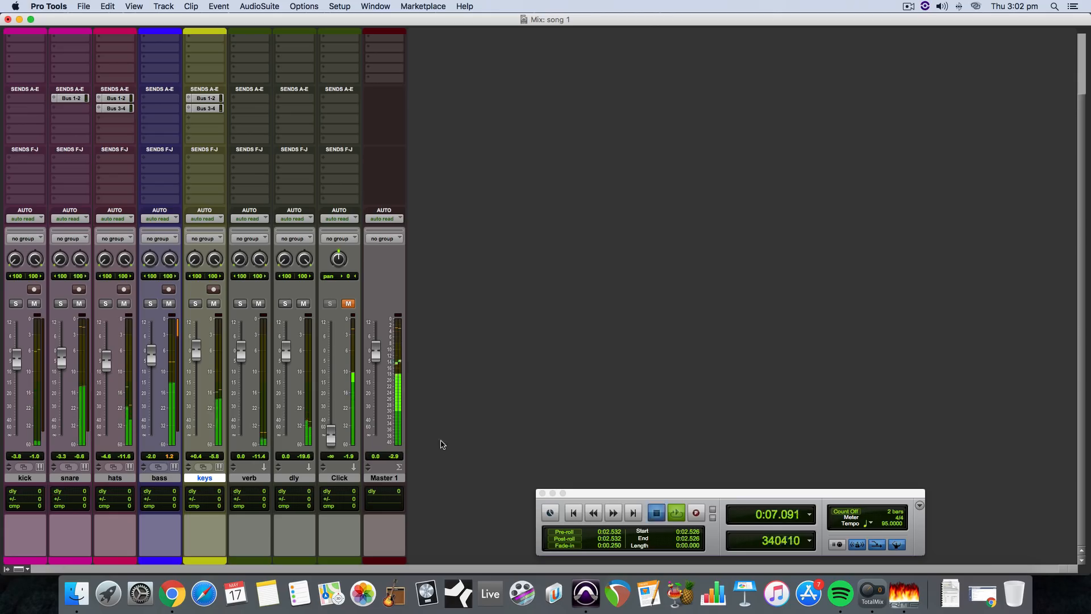
key("space")
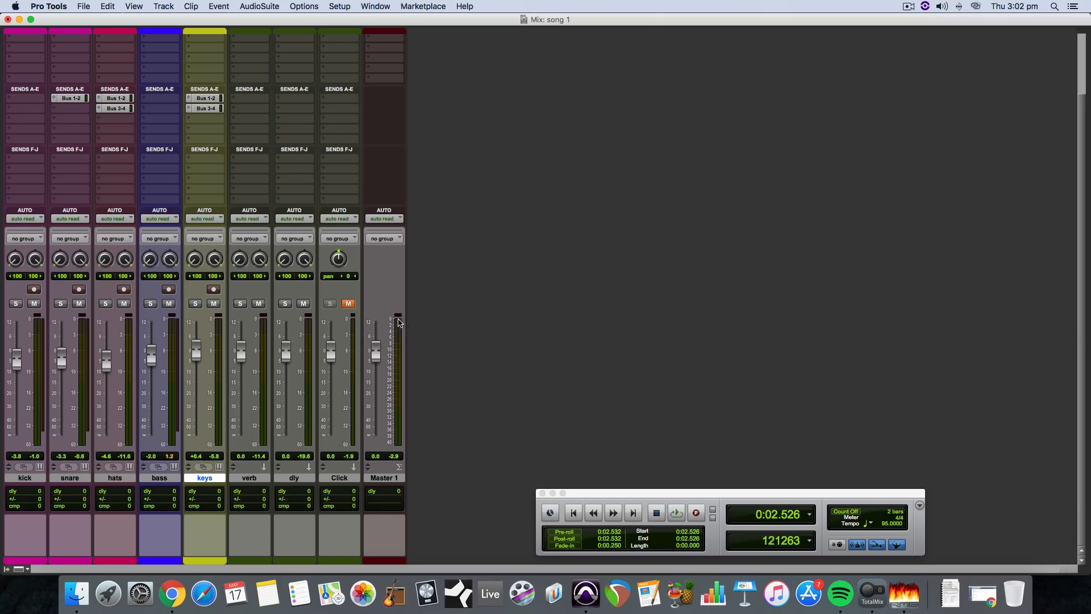
key("space")
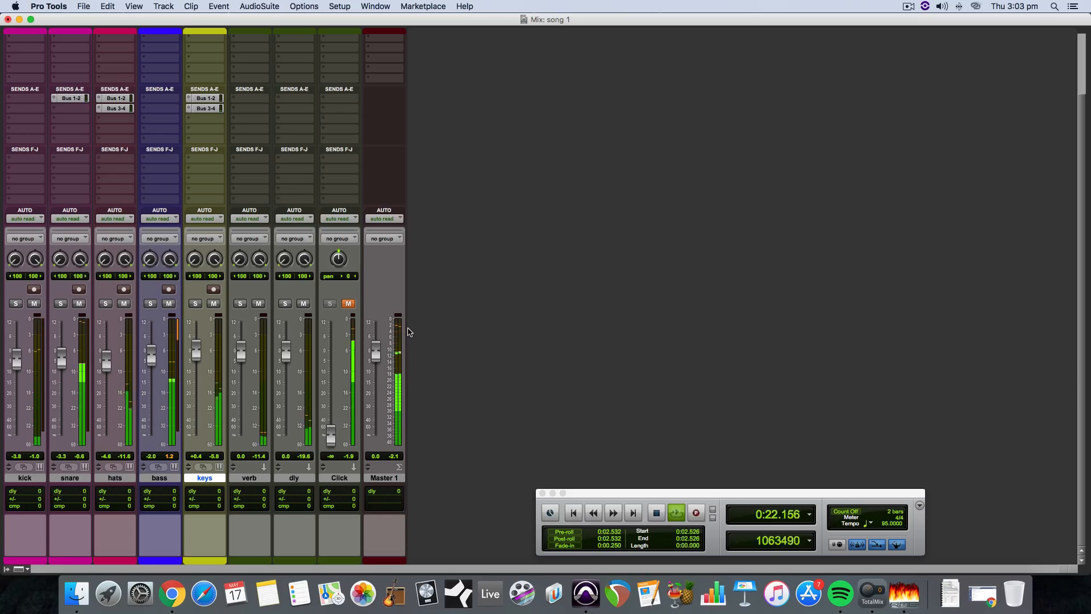
key("space")
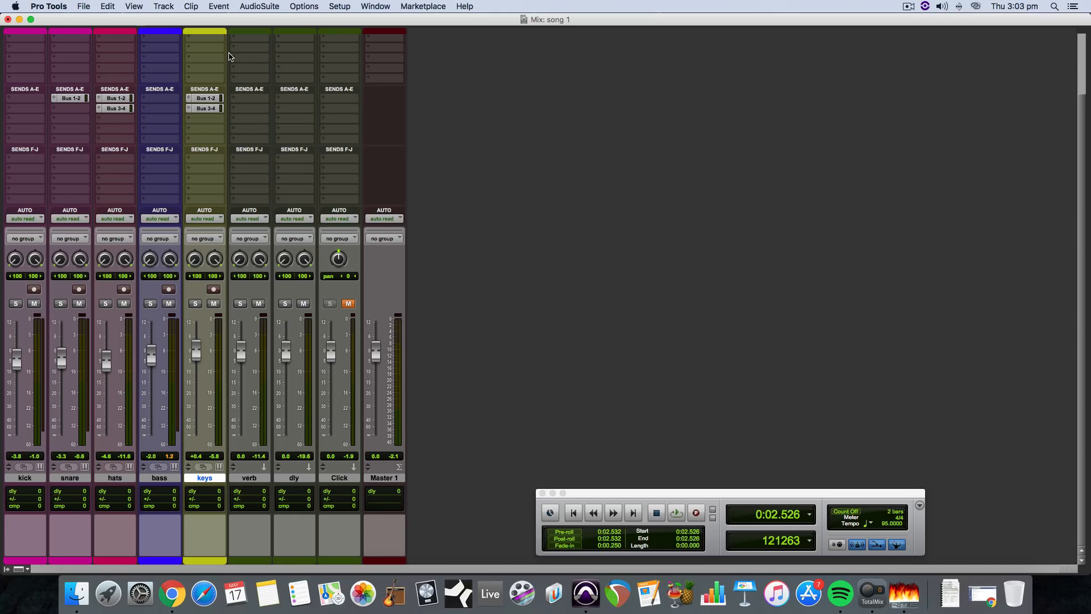
Play the mix again while checking the audio interface levels in TotalMix FX, then return to Pro Tools and stop playback.
key("space")
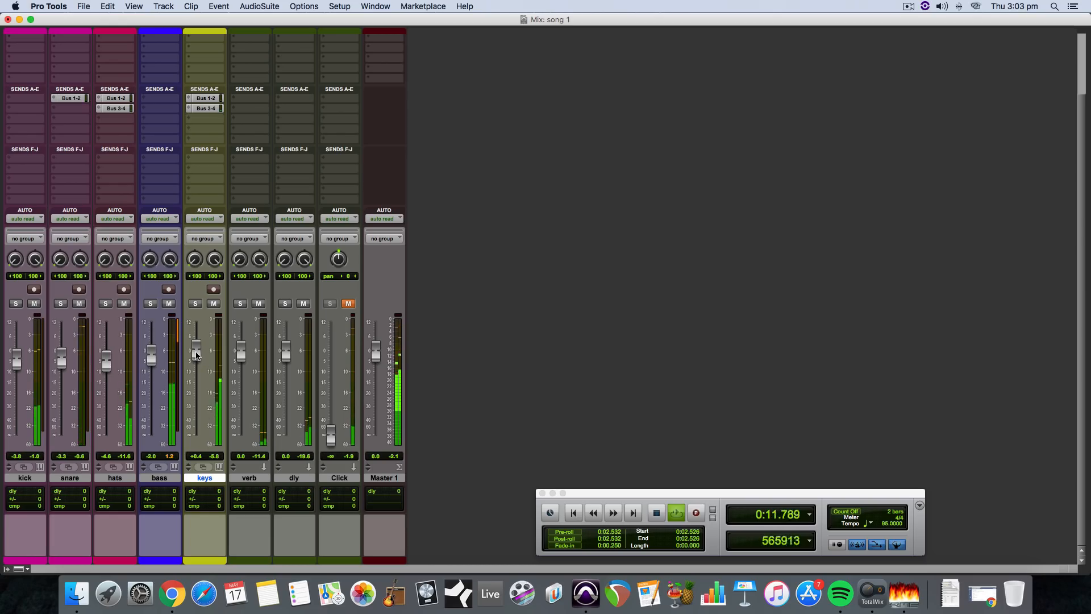
left_click(862, 594)
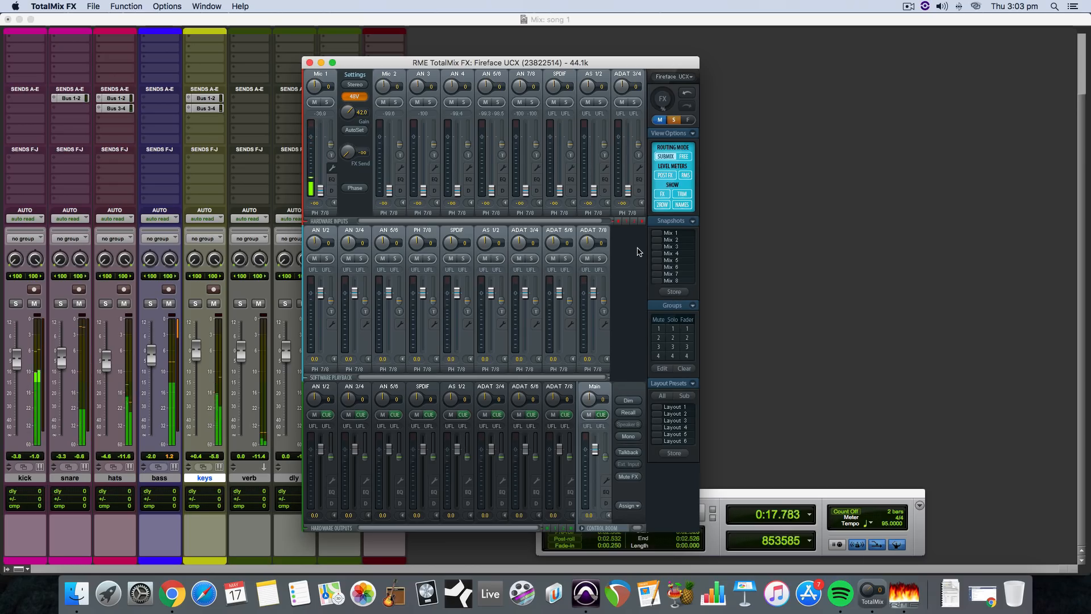
left_click(310, 62)
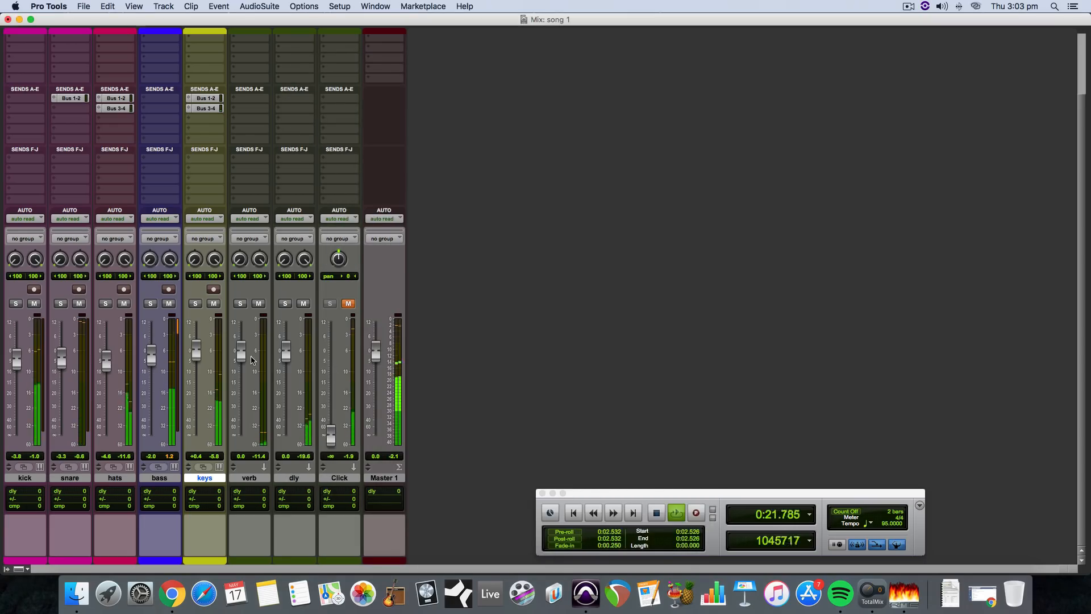
key("space")
Create one mono audio track below the keys track in the Edit window and name it vox.
key("super+equal")
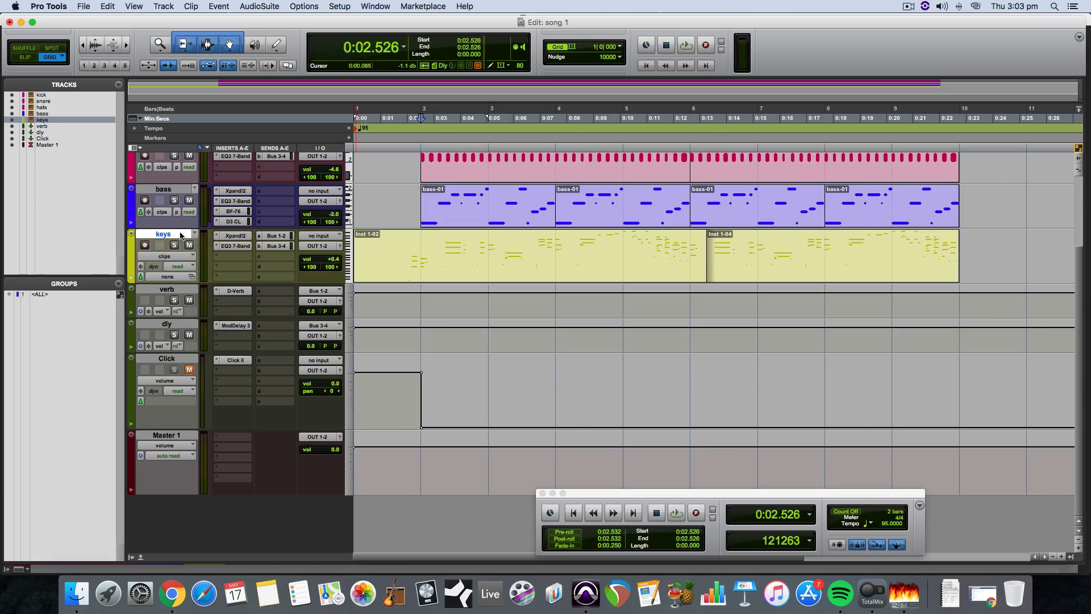
left_click(163, 7)
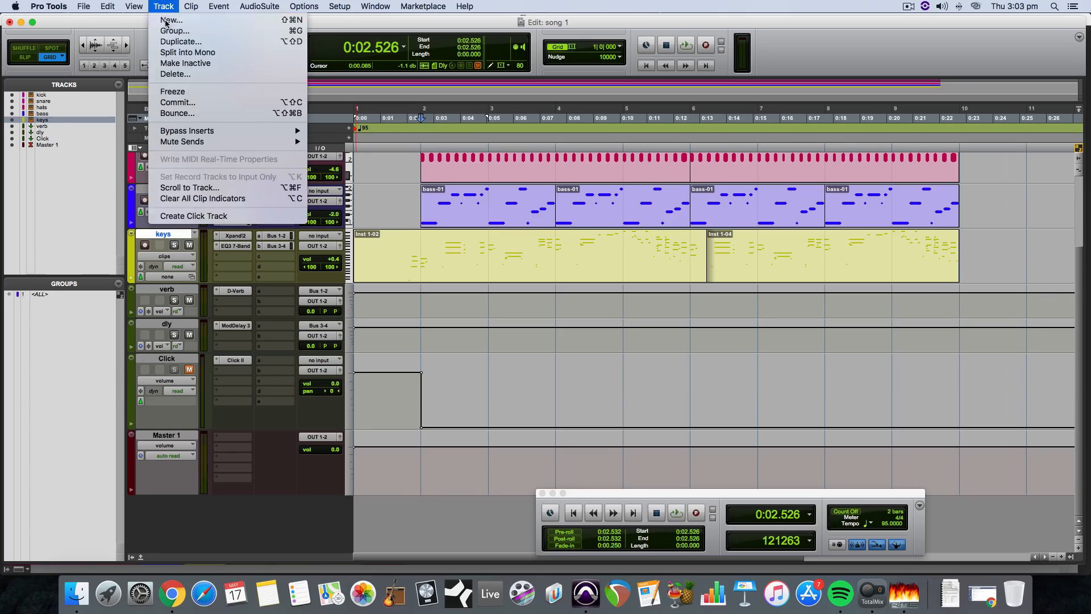
left_click(162, 19)
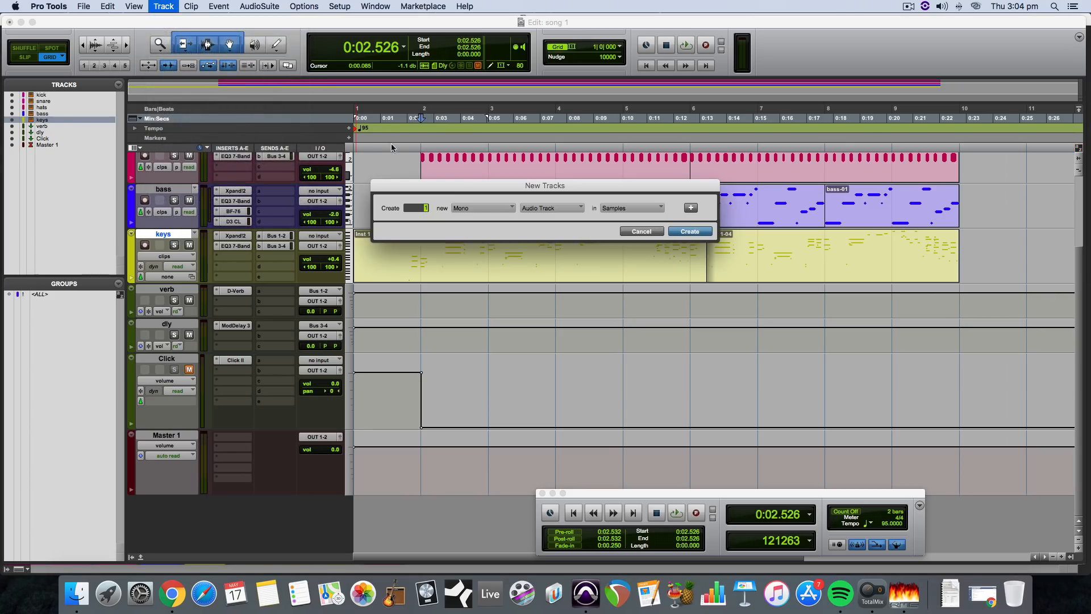
left_click(687, 232)
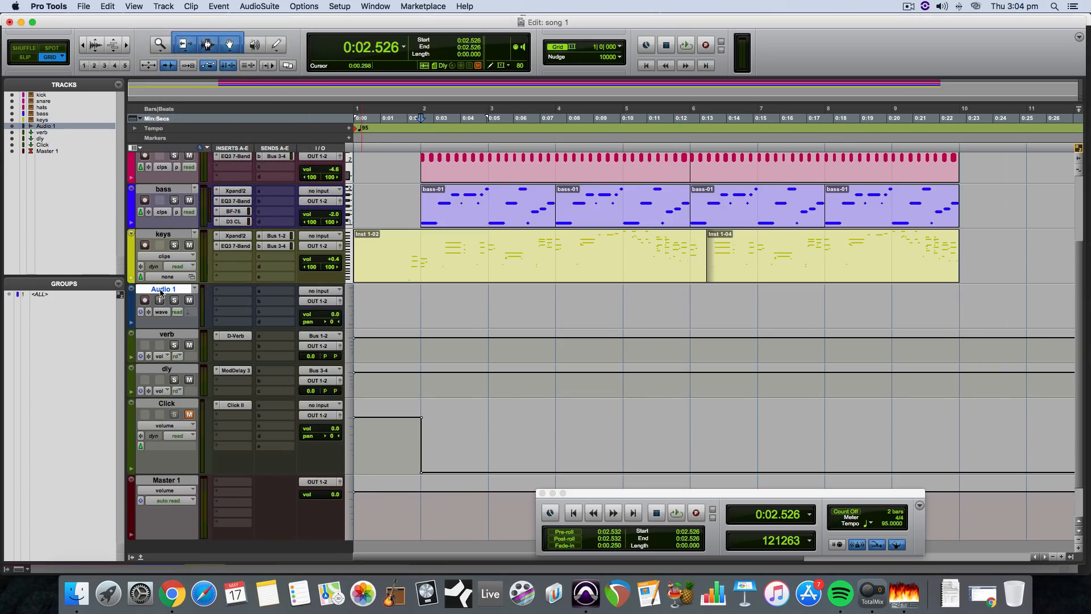
double_click(161, 289)
type("vox")
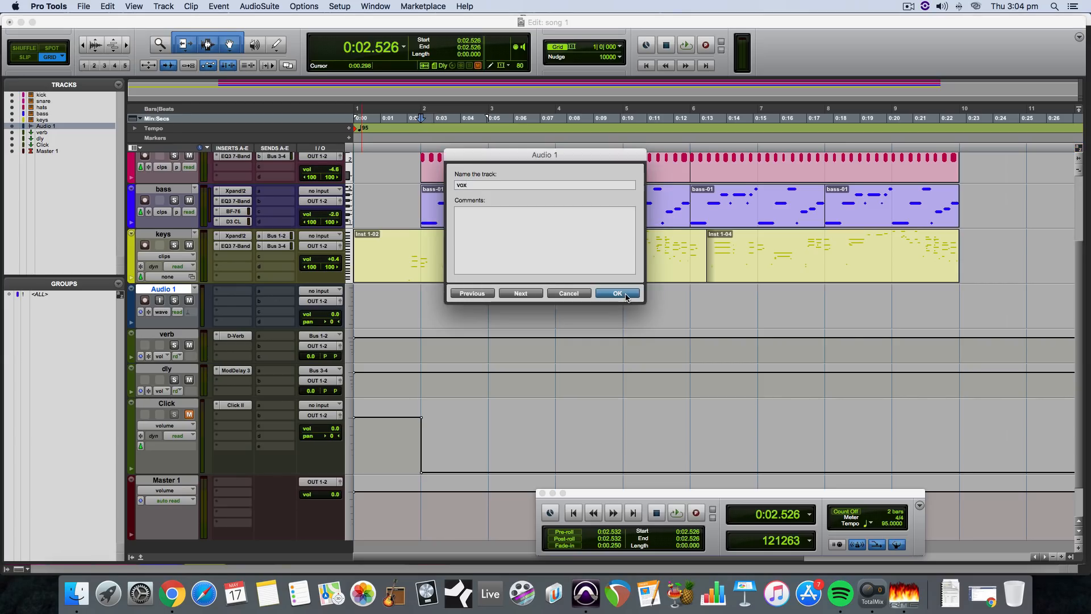
left_click(624, 294)
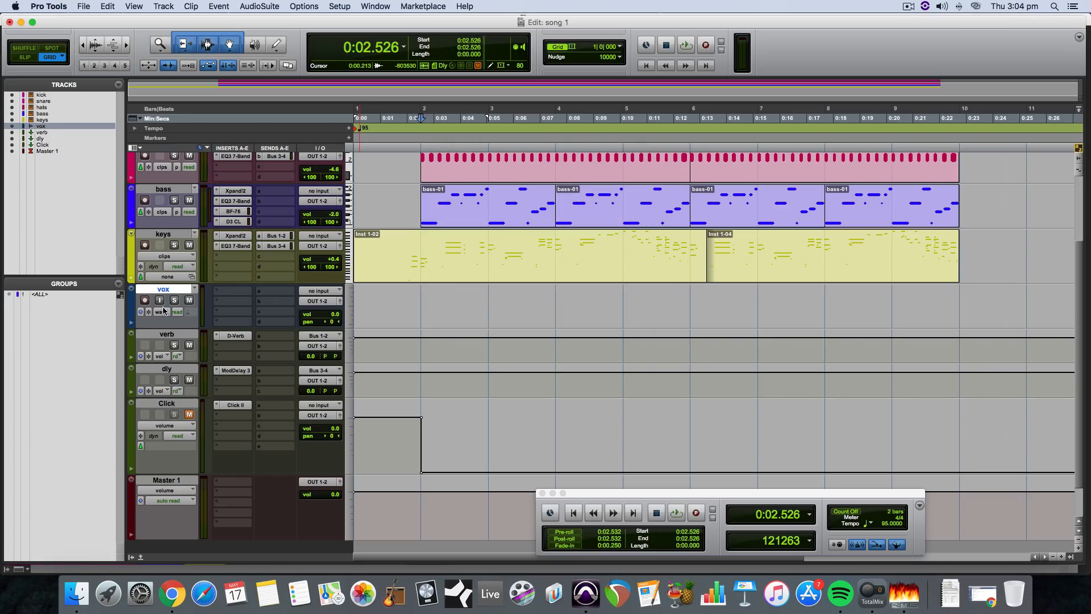
Try to record-enable the vox track and assign it an interface input.
left_click(146, 301)
key("Return")
left_click(318, 291)
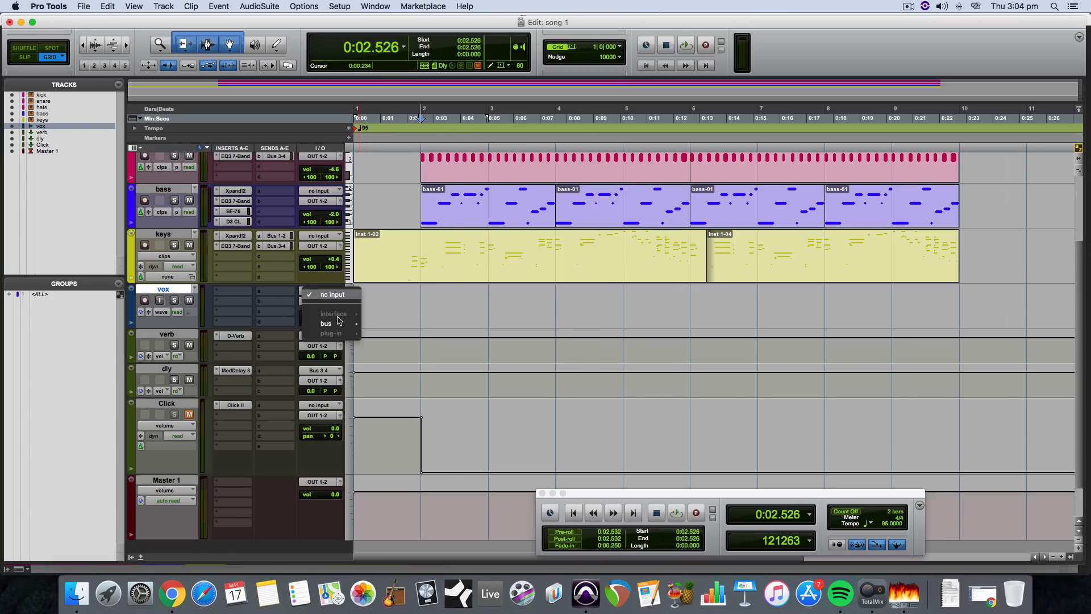
left_click(279, 295)
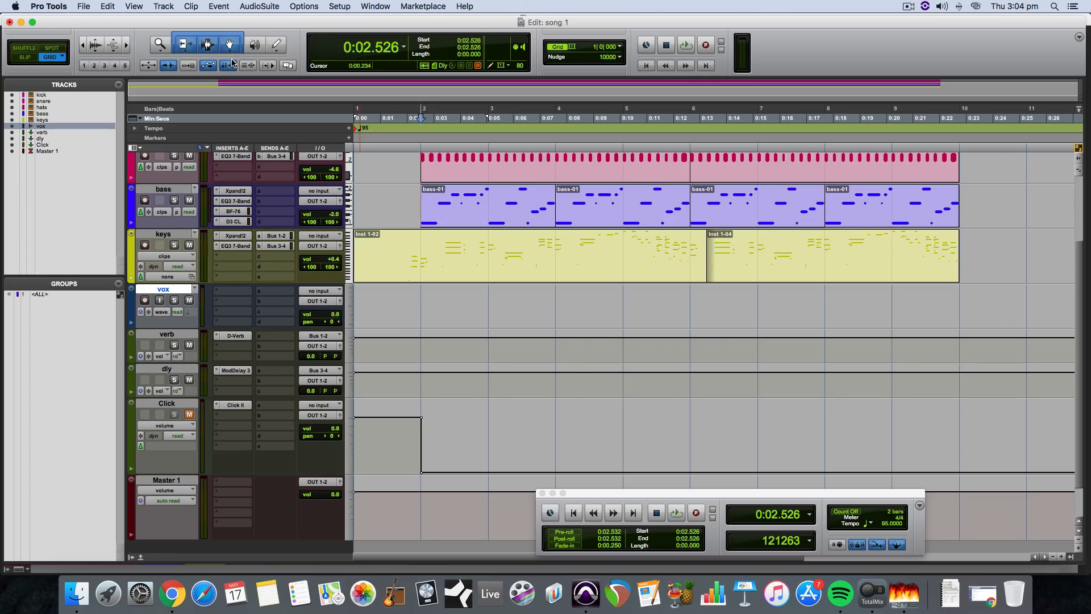
Change the playback engine to the Fireface UCX, letting the session save, close and reopen.
left_click(340, 6)
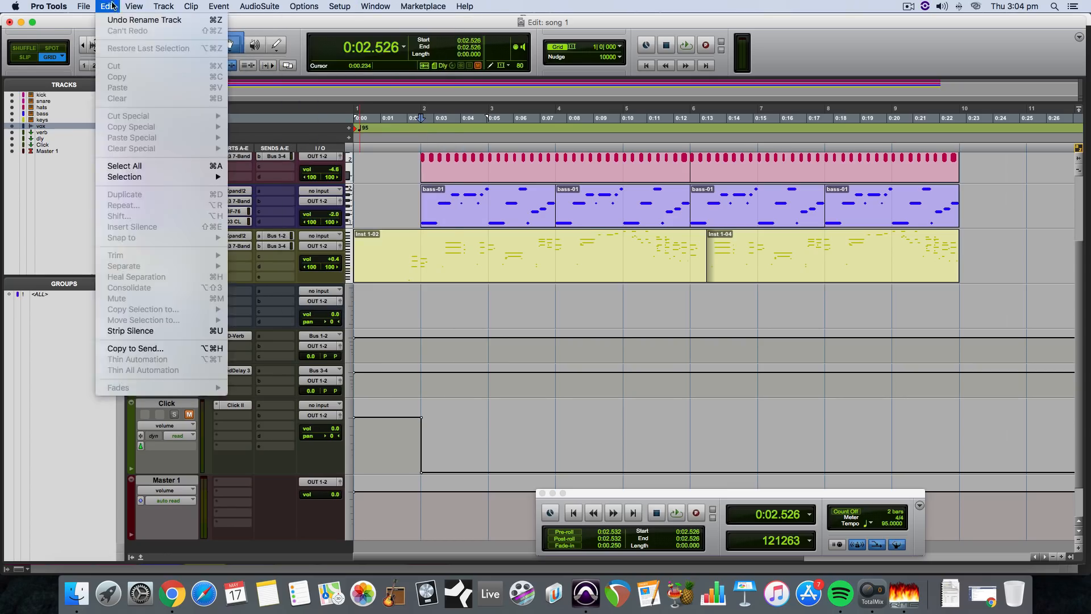
mouse_move(83, 6)
left_click(103, 83)
left_click(340, 7)
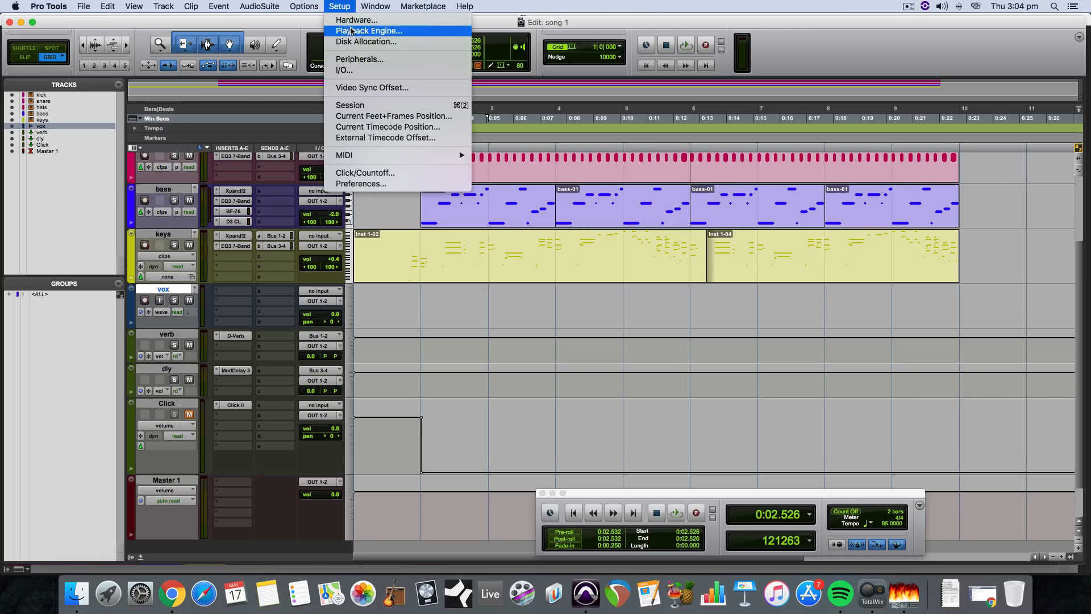
left_click(364, 32)
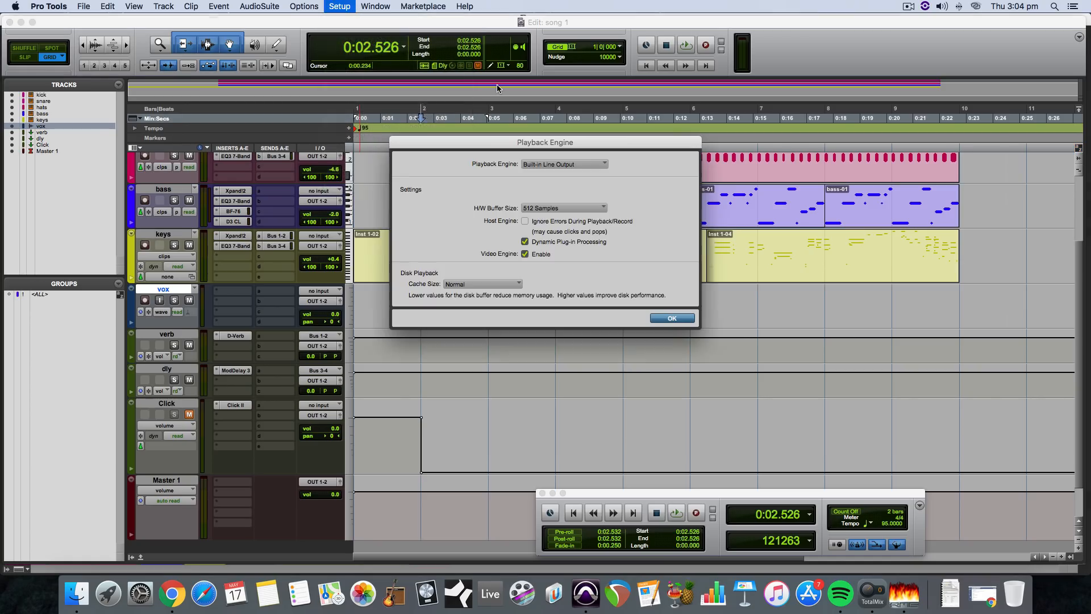
left_click(564, 165)
left_click(563, 177)
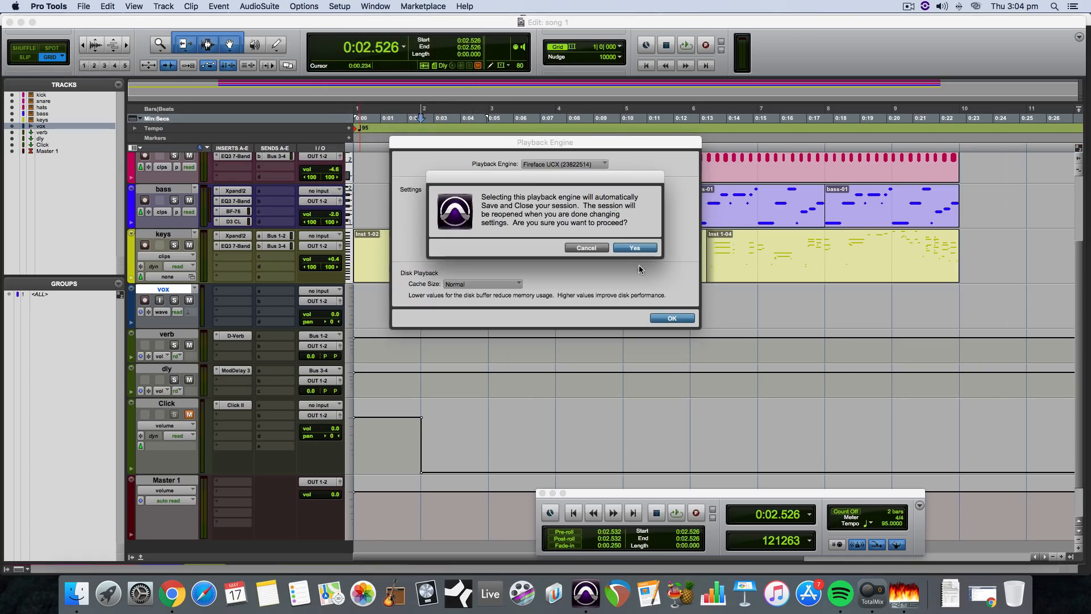
left_click(636, 249)
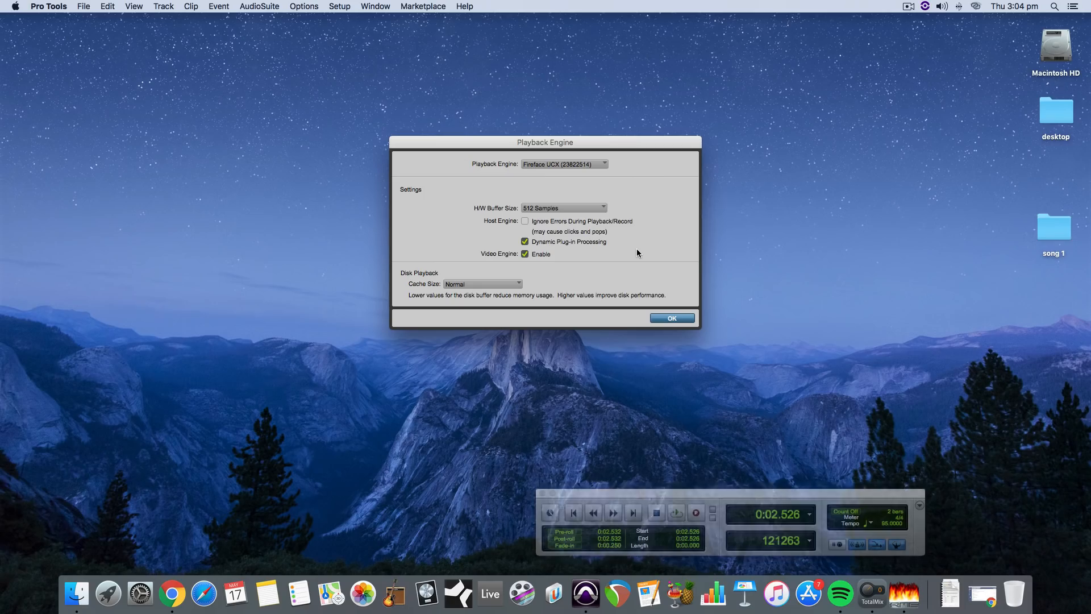
left_click(673, 319)
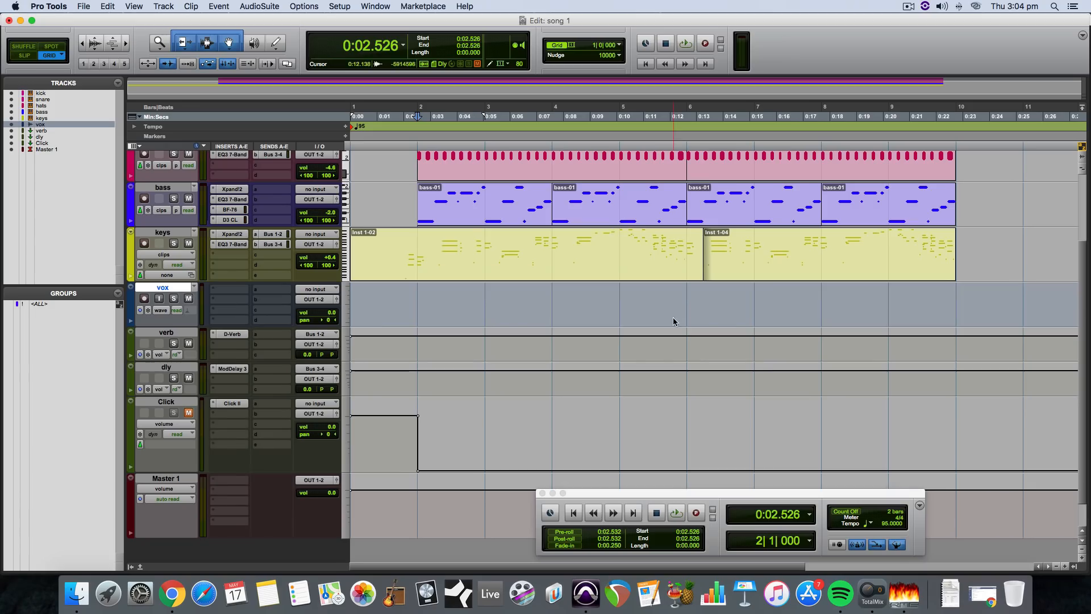
Set the vox track's input to Mic/Line 1 and record-enable the track, toggling its input monitoring on and off.
left_click(144, 299)
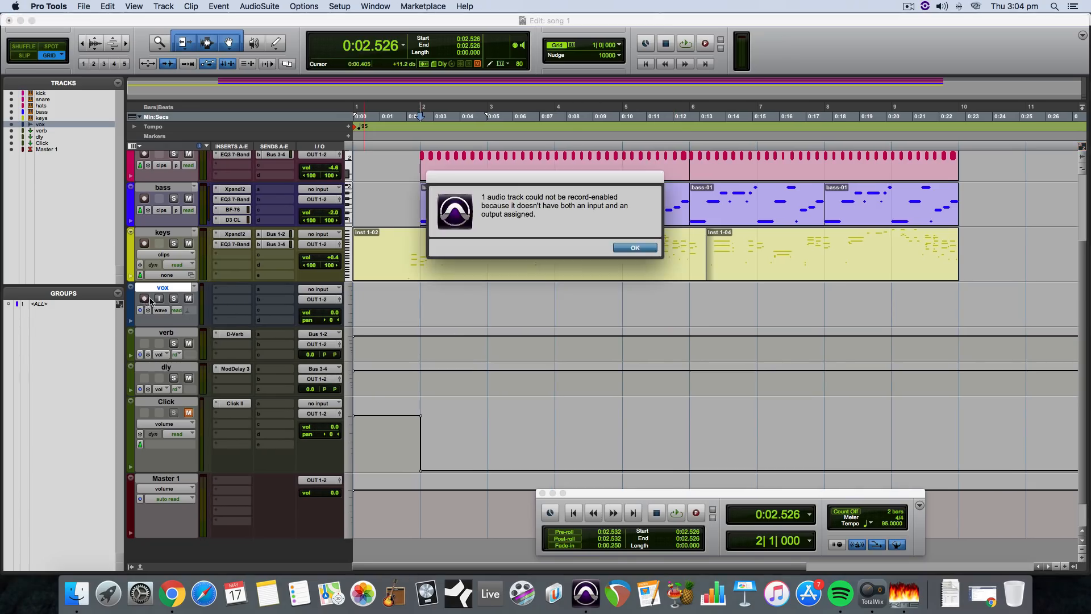
left_click(634, 248)
left_click(321, 290)
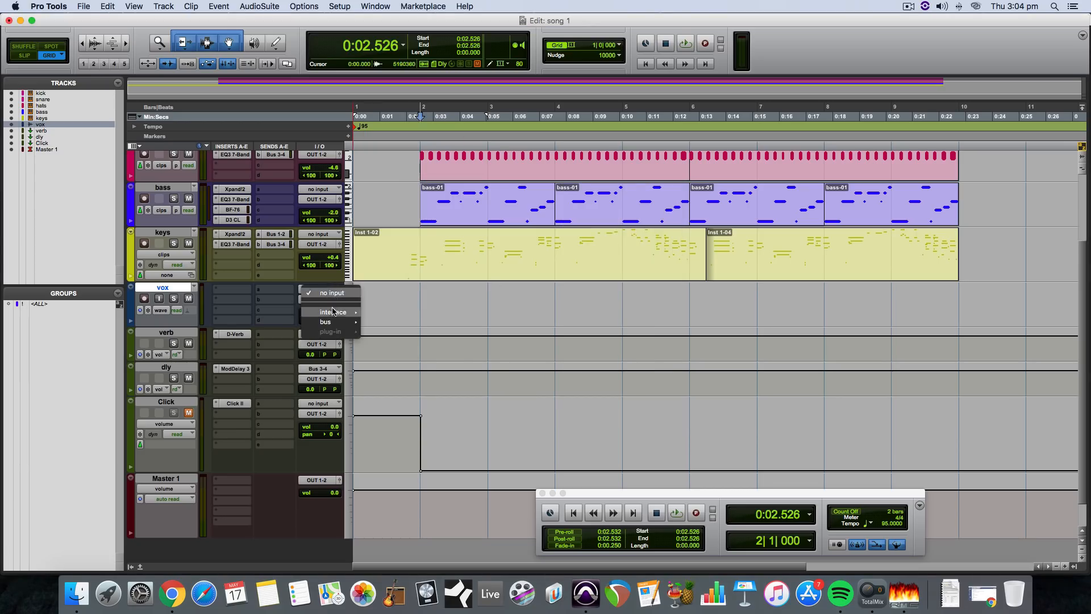
mouse_move(335, 312)
left_click(368, 315)
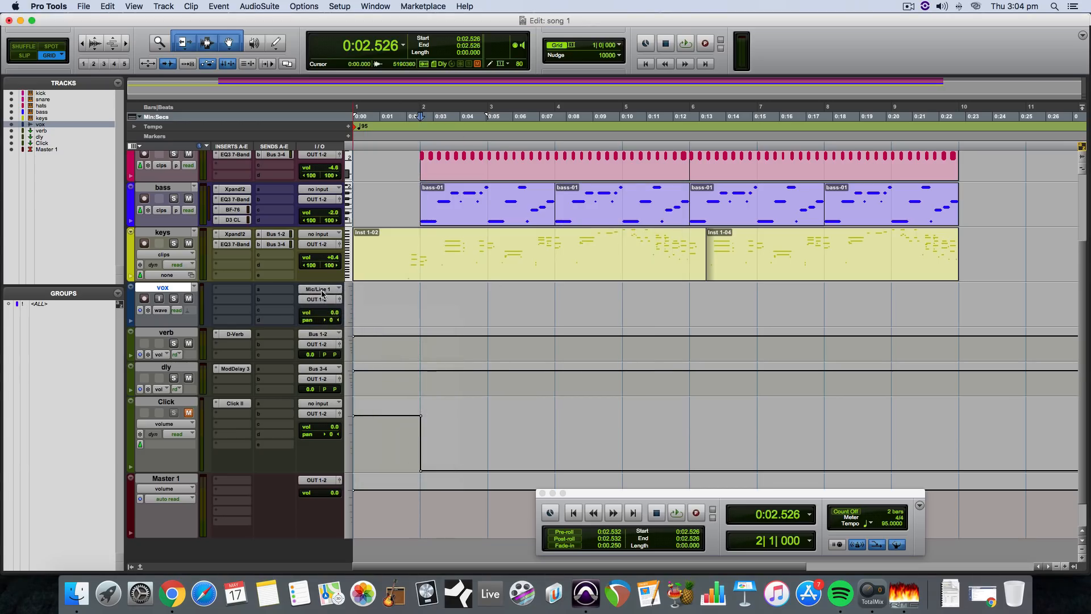
left_click(144, 299)
left_click(159, 299)
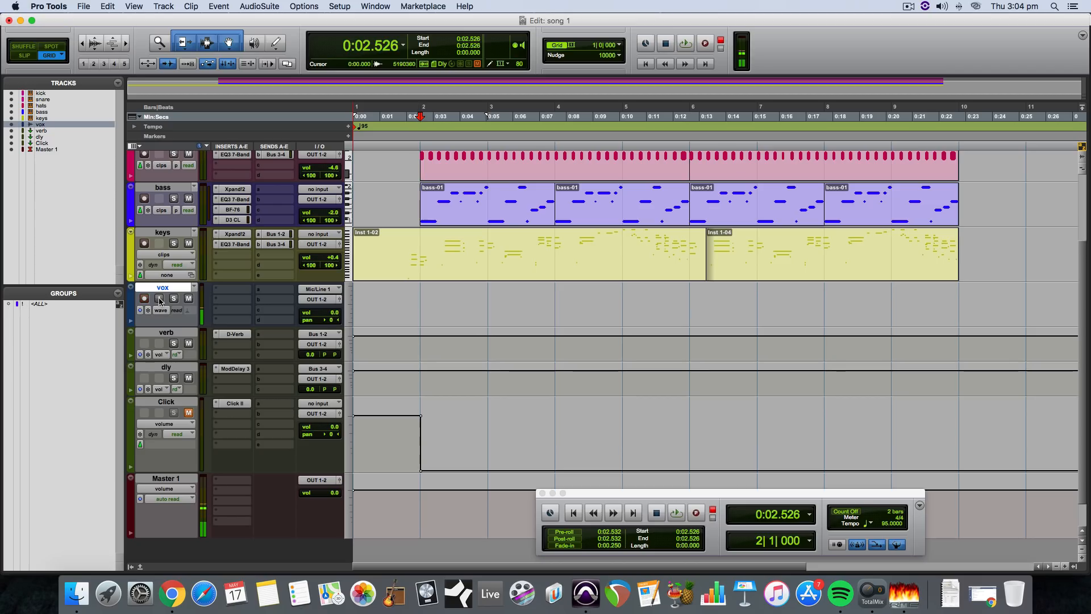
left_click(159, 299)
Enlarge the vox track's height and record a vocal take of about four bars from bar 2.
left_click_drag(174, 327, 176, 437)
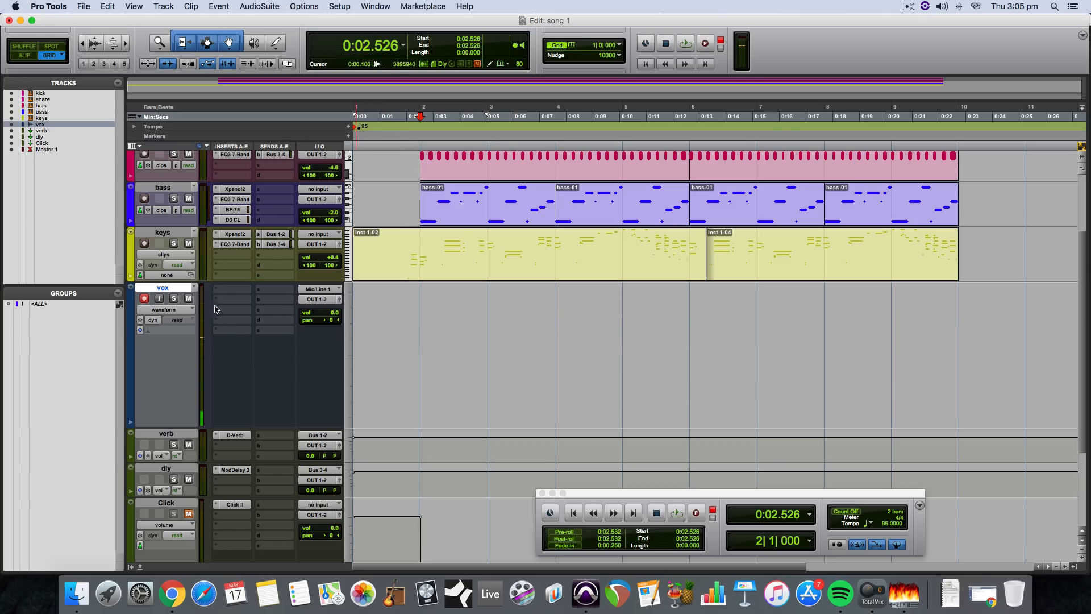
key("space")
left_click(698, 513)
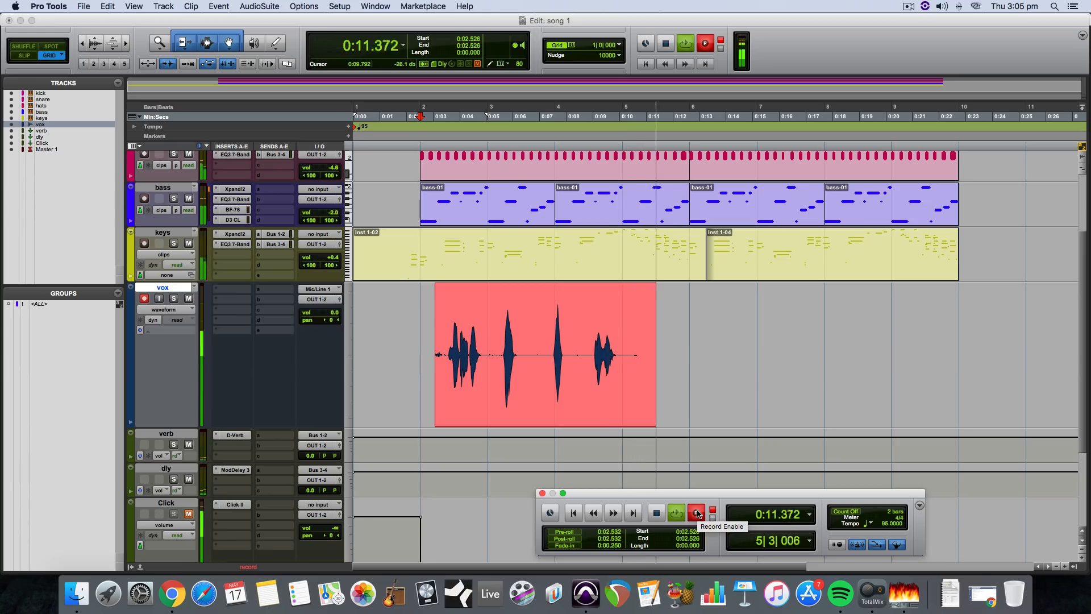
key("space")
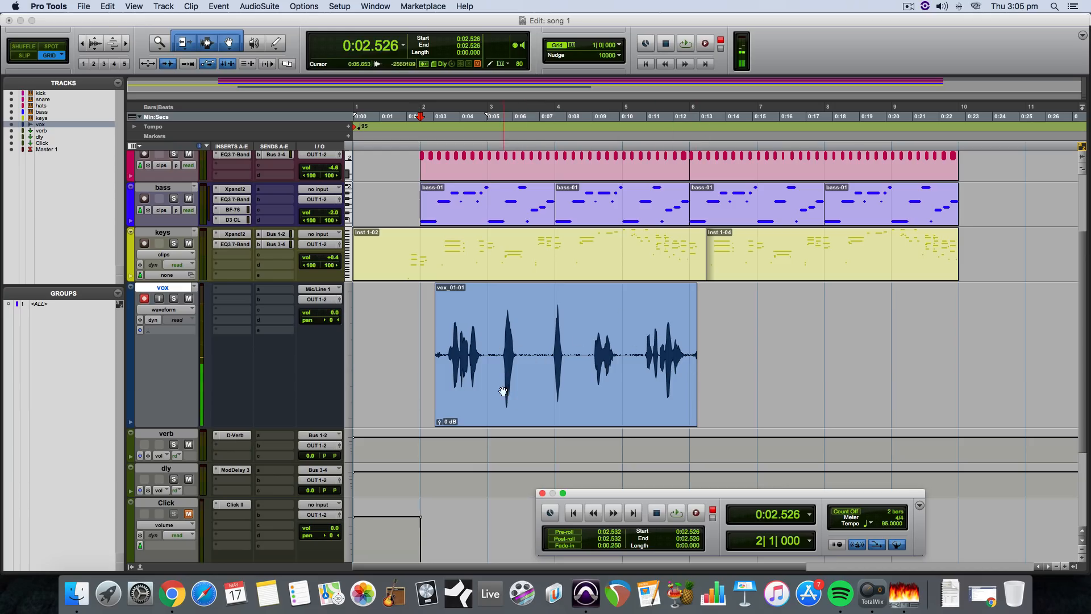
Lower the vocal clip's gain to -2.8 dB and save the session.
left_click_drag(440, 423, 441, 422)
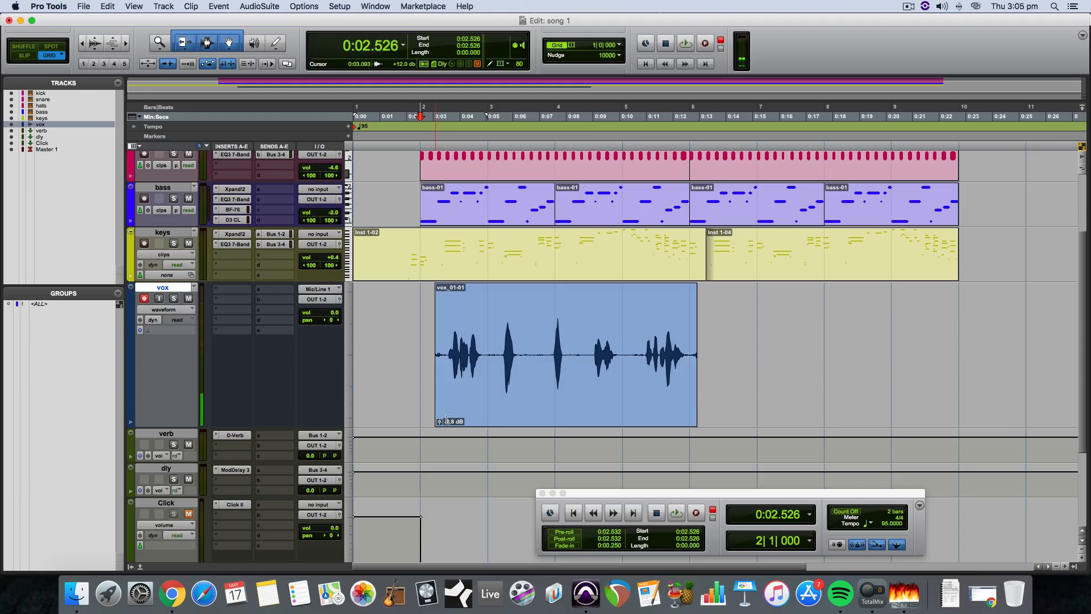
left_click(90, 6)
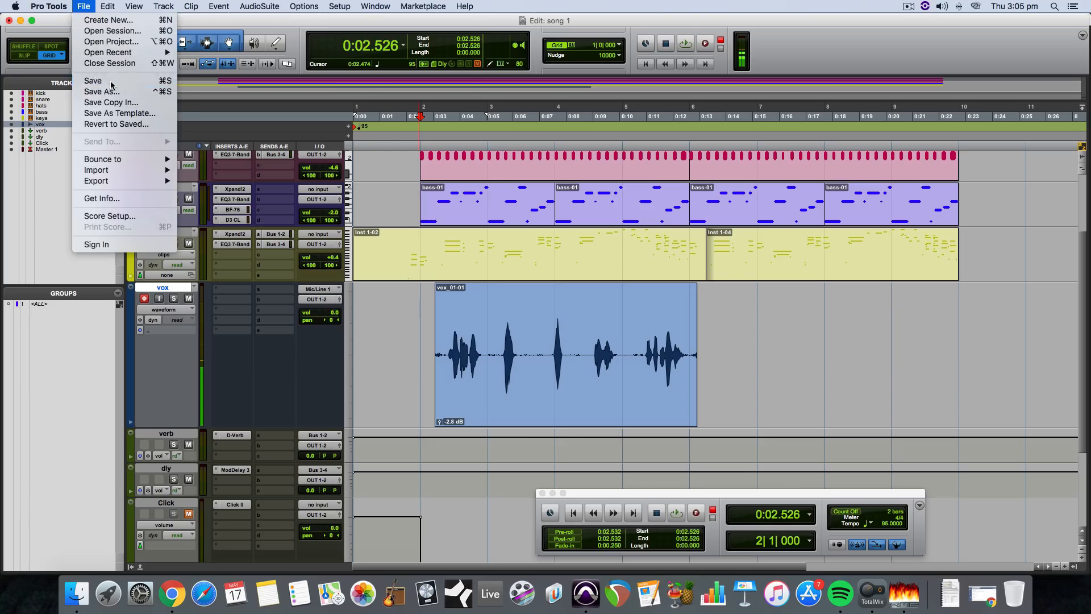
left_click(112, 85)
Change the playback engine to Built-in Line Output, and reopen the session without saving a detailed report.
left_click(339, 6)
left_click(364, 30)
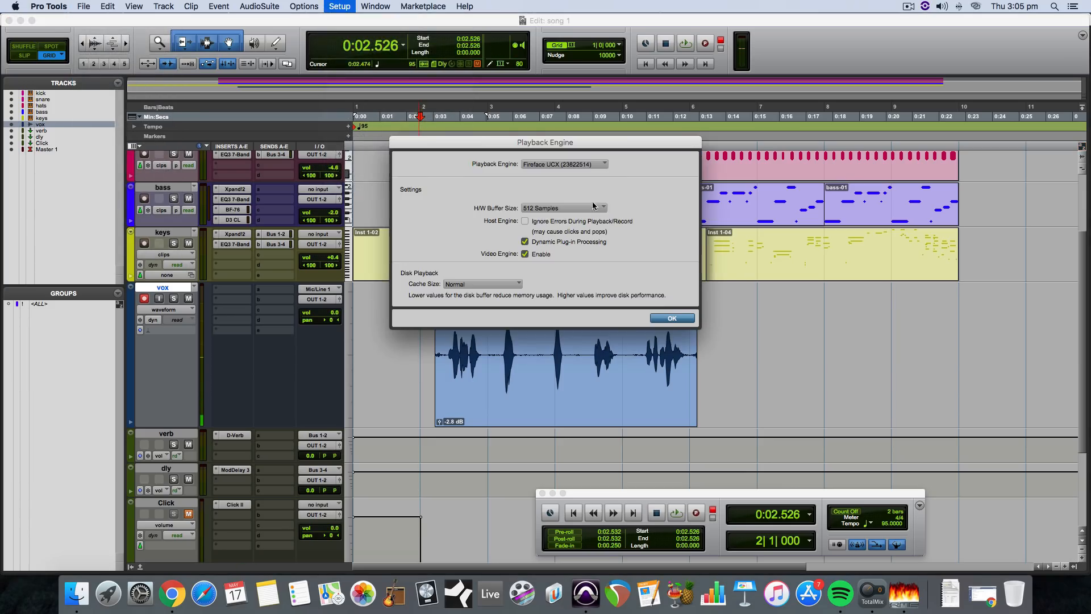
left_click(563, 165)
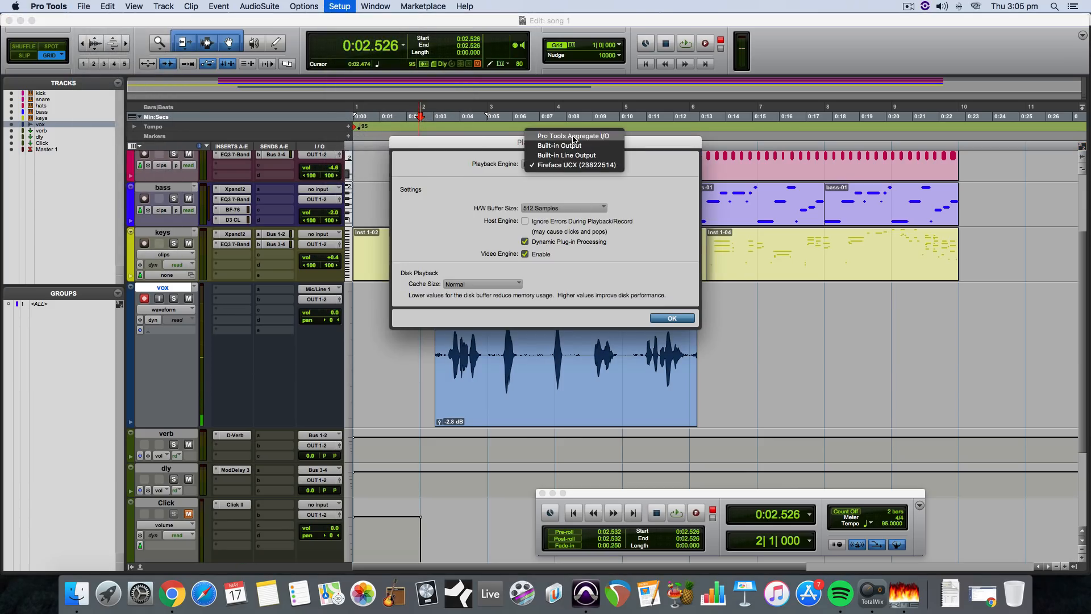
left_click(573, 156)
left_click(640, 250)
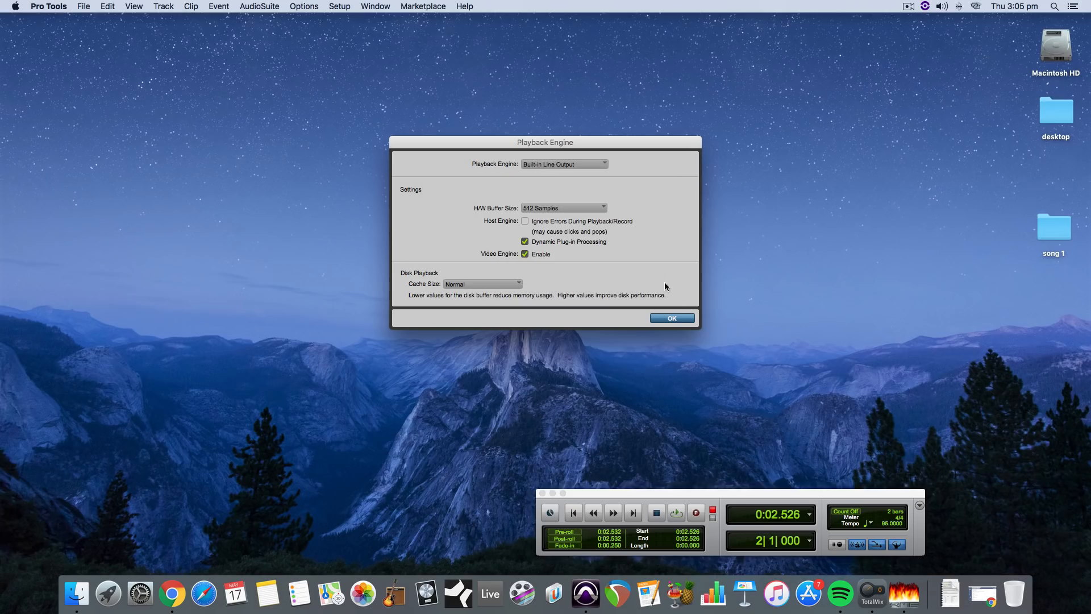
left_click(672, 318)
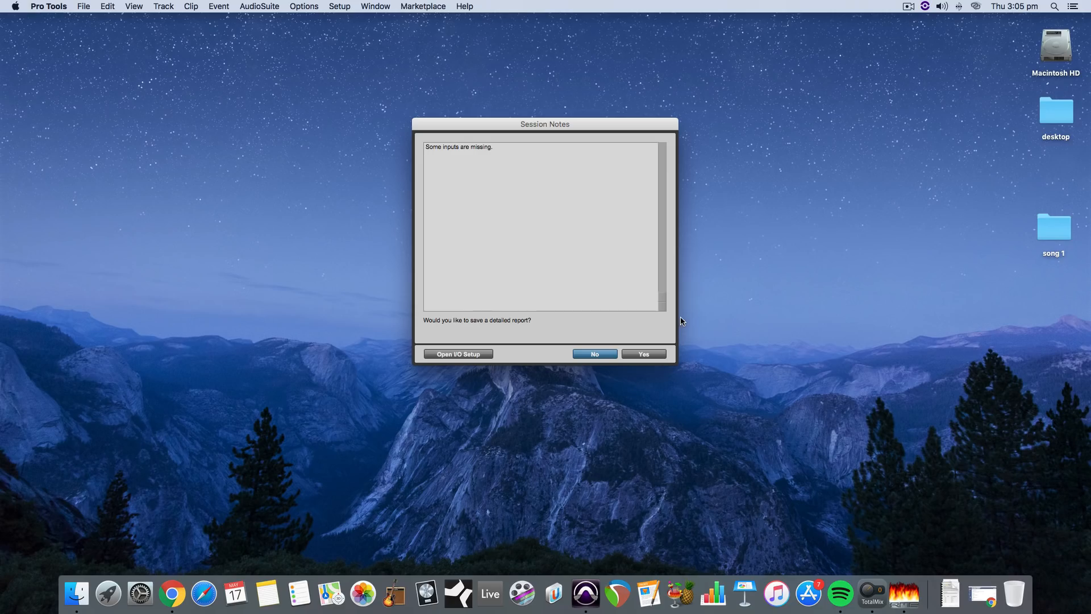
left_click(602, 354)
double_click(602, 354)
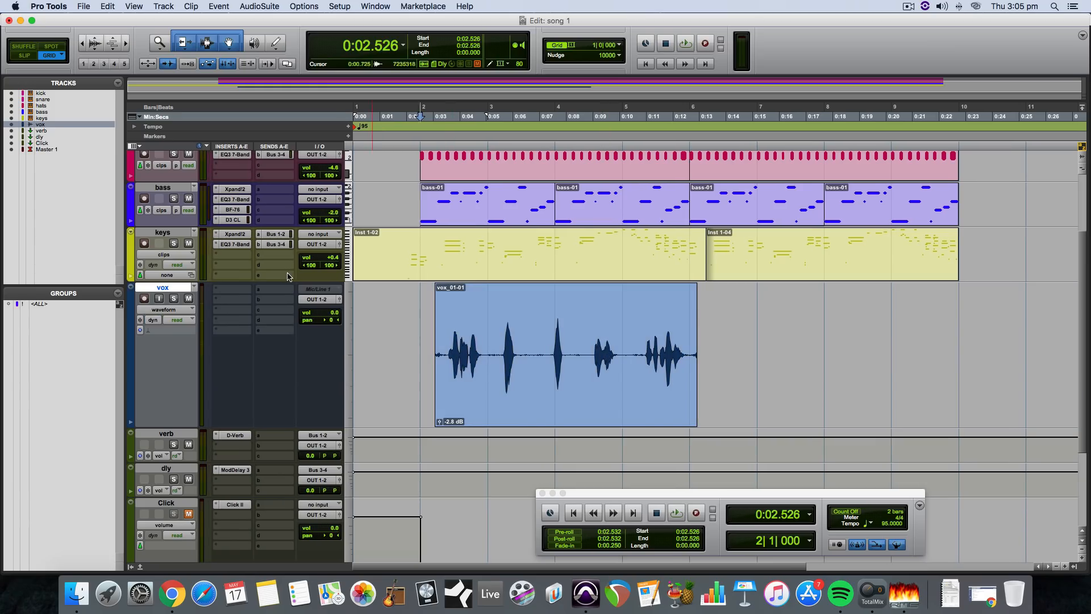
Audition the vocal take, switch to Slip edit mode, and trim the clip's start to about 0:03.530, just before the first phrase.
key("space")
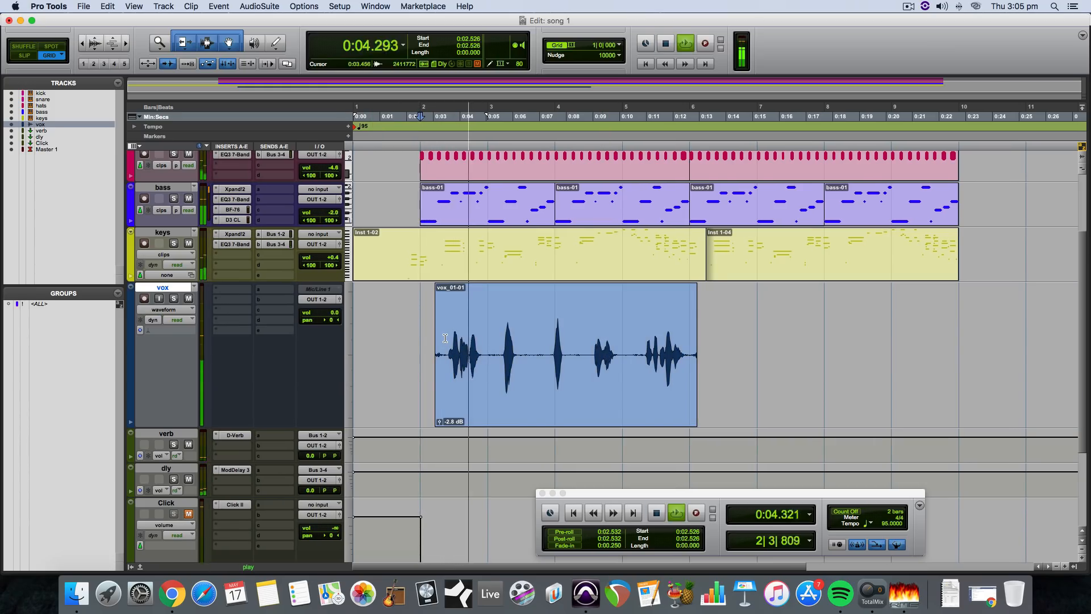
key("space")
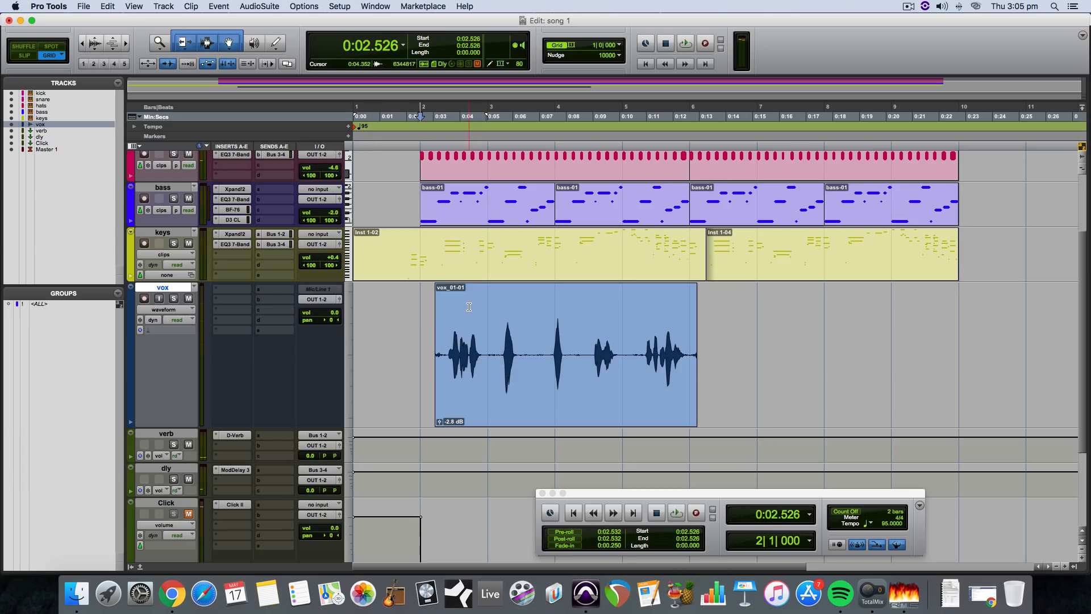
left_click(1065, 566)
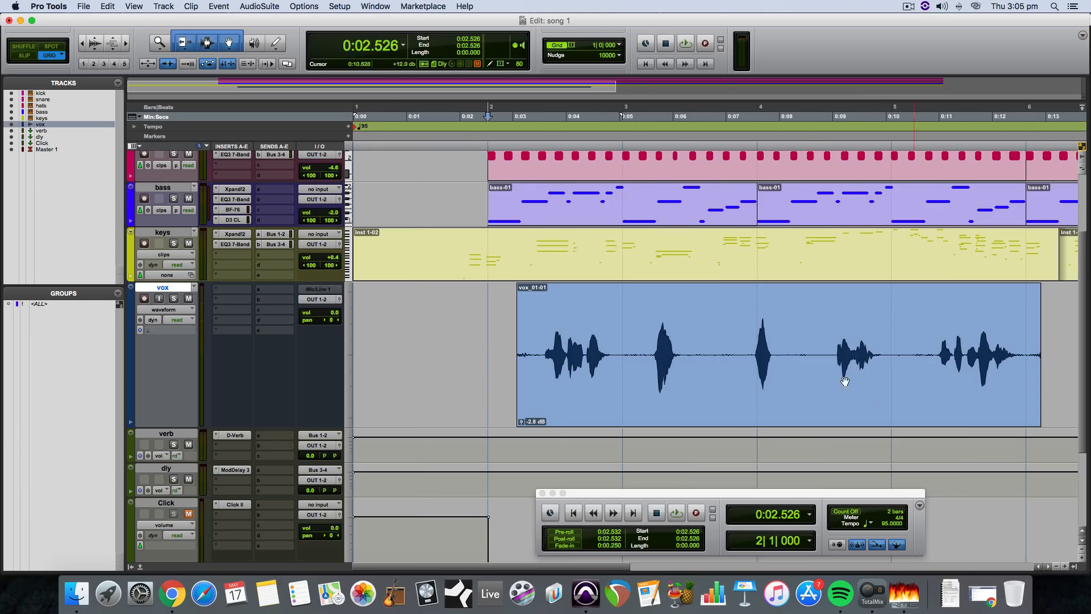
left_click_drag(522, 364, 534, 364)
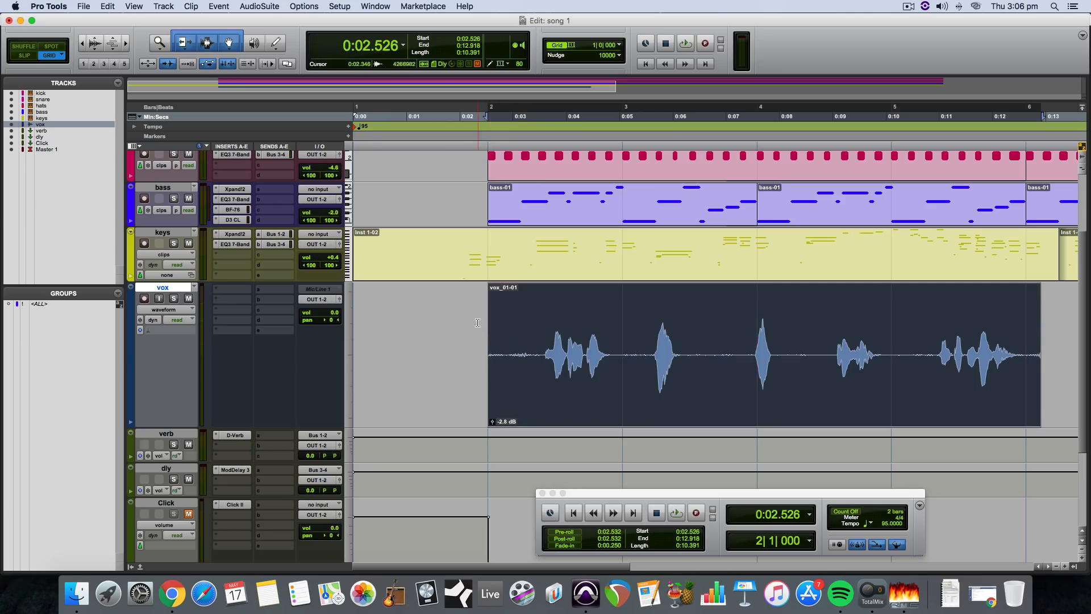
left_click(26, 56)
left_click(443, 310)
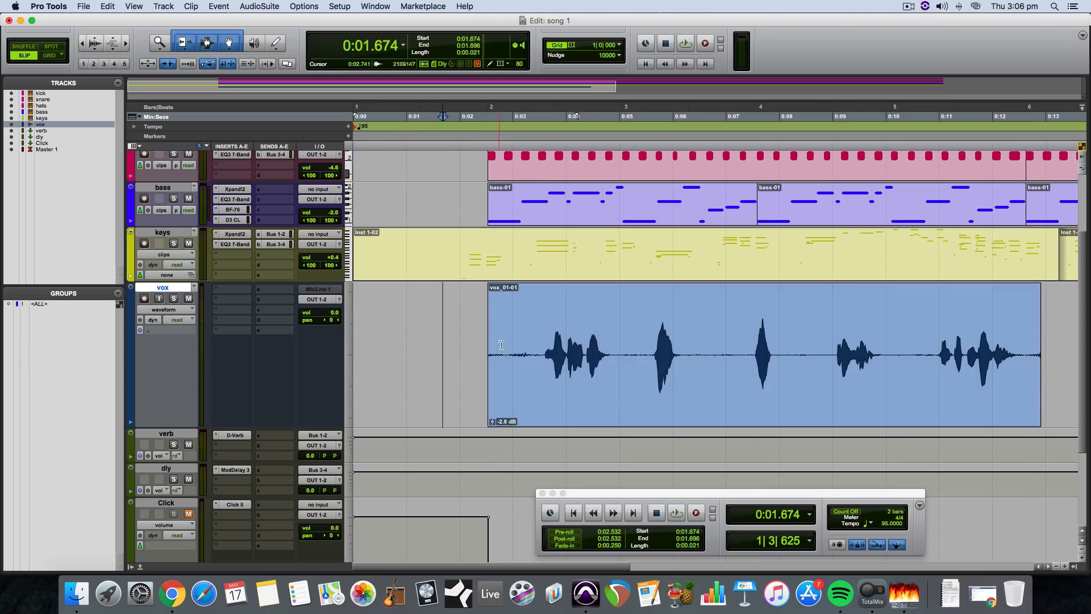
left_click_drag(493, 337, 537, 337)
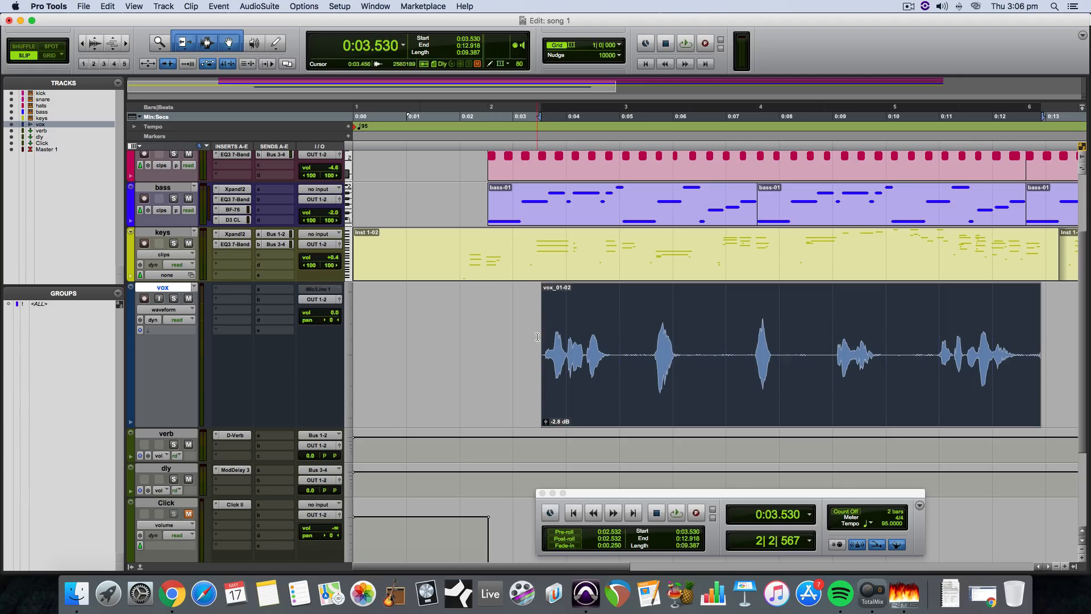
Play the last vocal phrase and trim the clip's end to about 0:12.682.
left_click(957, 311)
key("space")
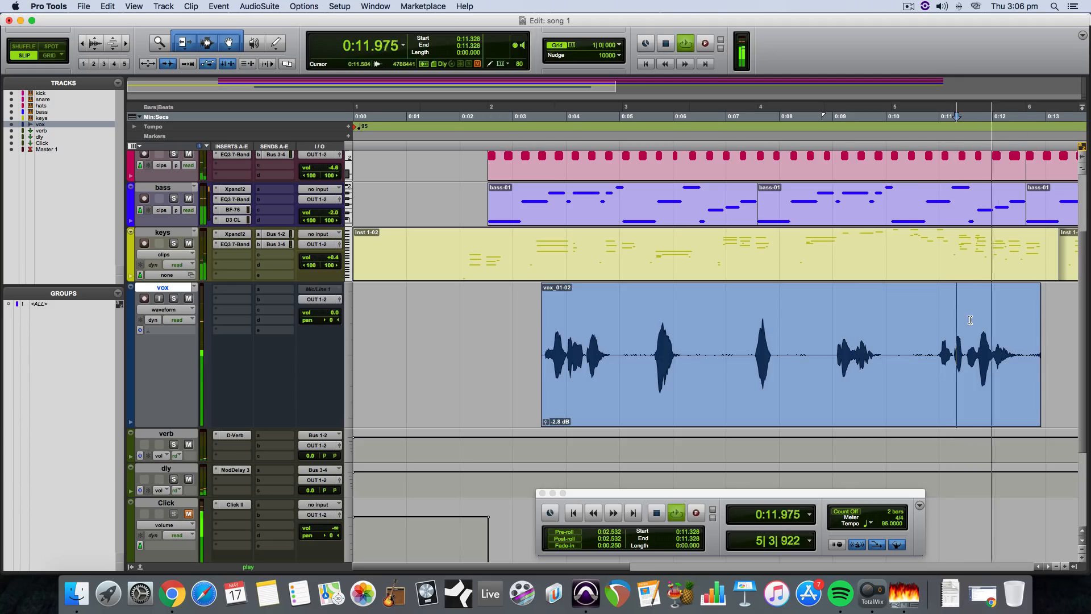
left_click_drag(1036, 365, 1028, 364)
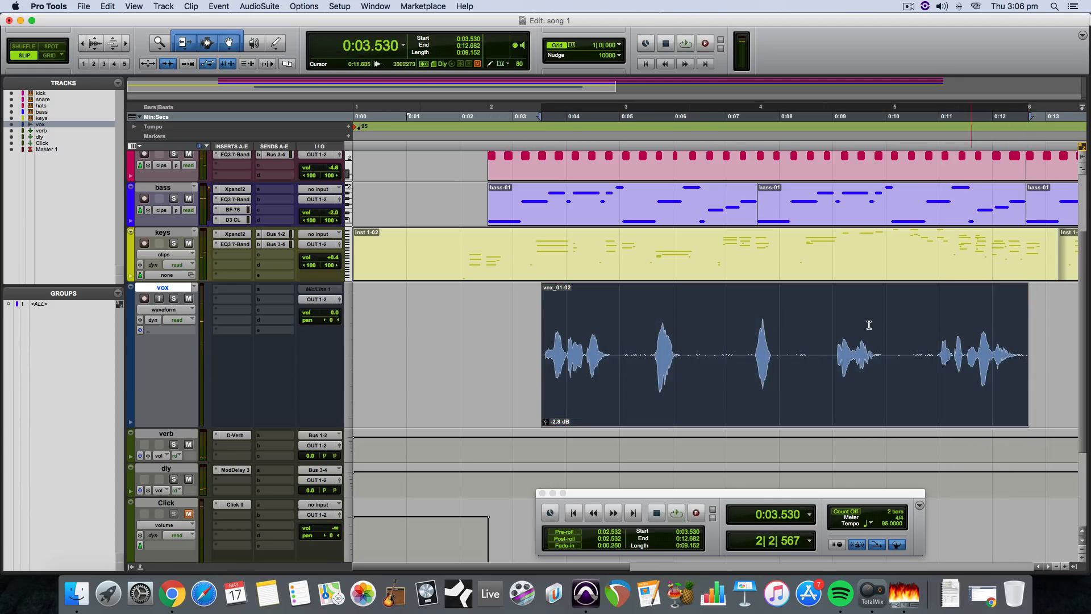
Solo the vox track and delete the silent gaps between phrases, splitting the take into five clips.
left_click(562, 314)
key("space")
key("space")
key("shift+s")
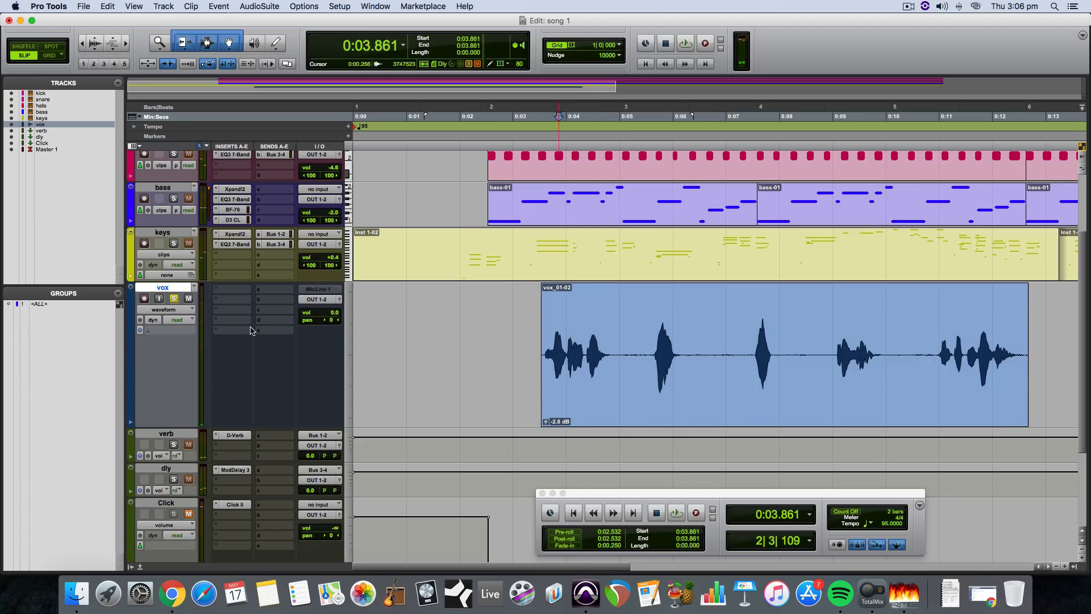
key("space")
left_click_drag(616, 329, 937, 335)
key("Delete")
key("Delete")
key("Delete")
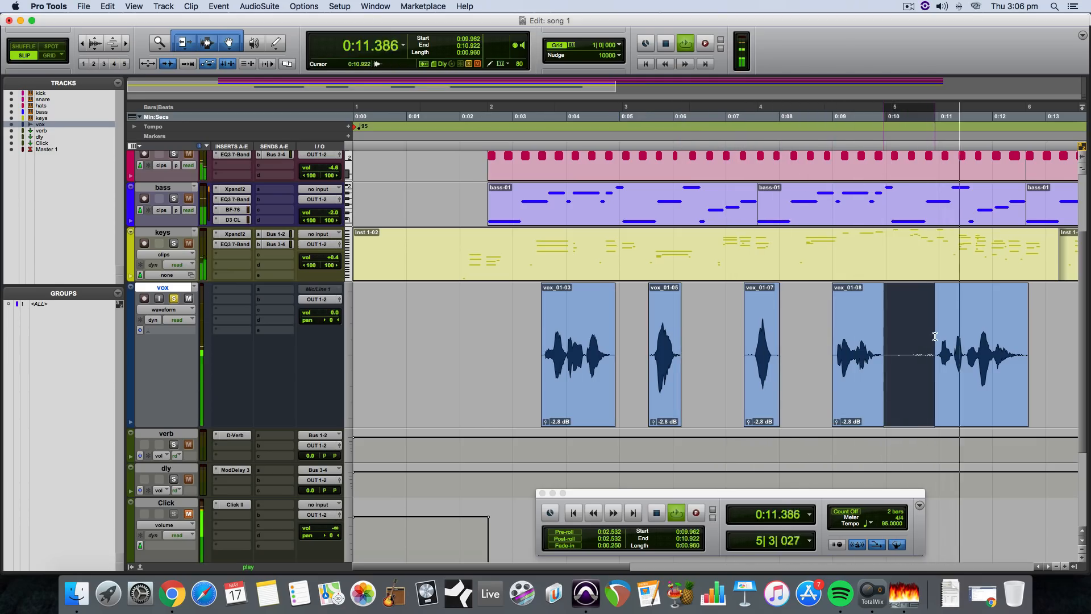
key("Delete")
key("space")
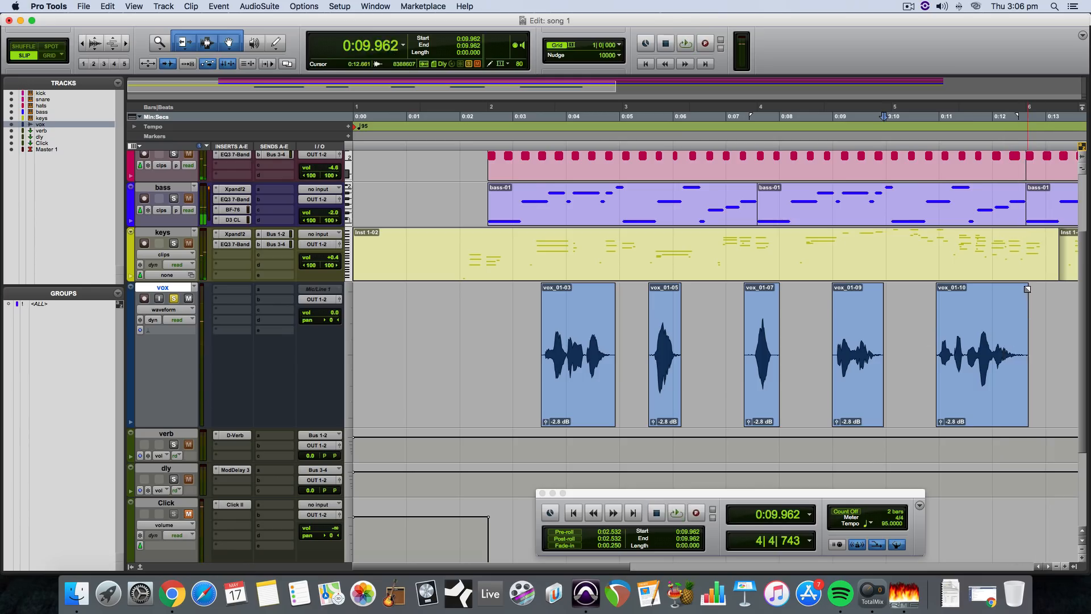
Add fade-ins and fade-outs to all five vocal clips, with a longer fade-out on the last, and play them back.
left_click_drag(1027, 290, 1015, 291)
left_click_drag(937, 287, 938, 287)
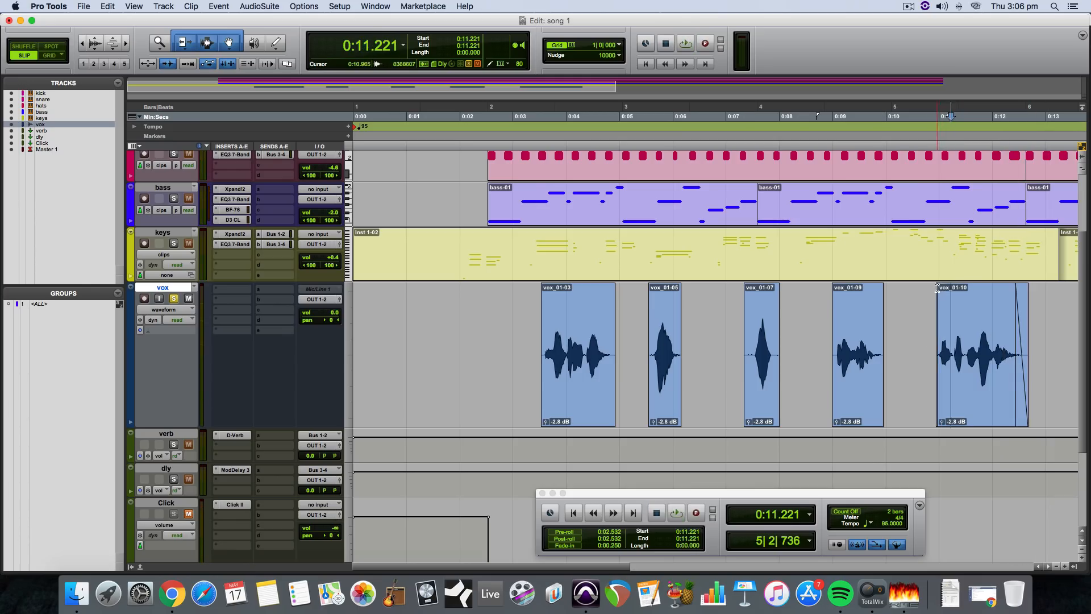
double_click(939, 288)
left_click_drag(939, 289, 836, 288)
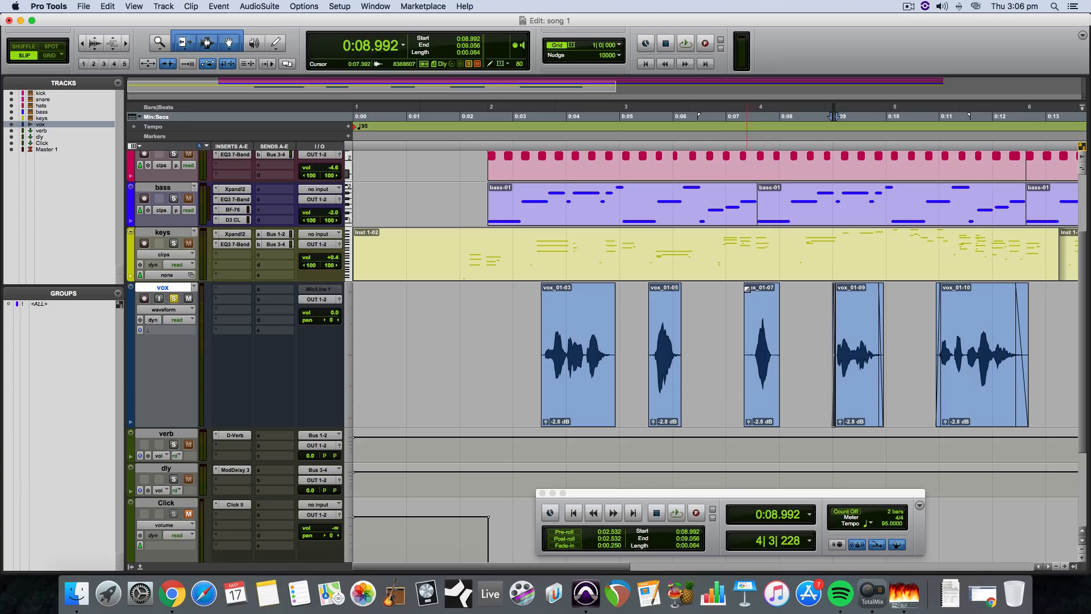
left_click_drag(747, 289, 773, 289)
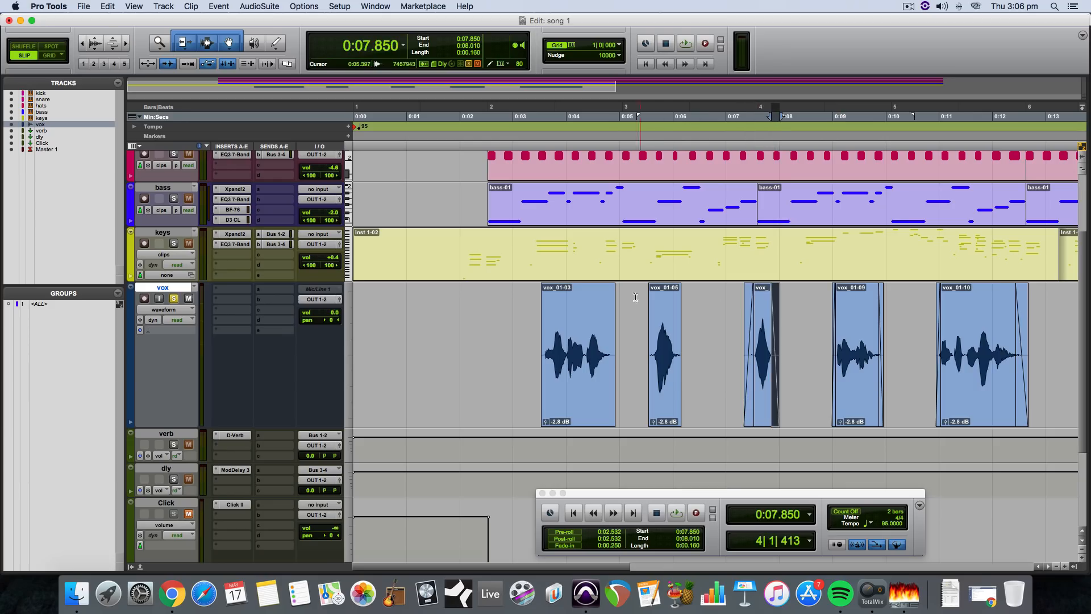
left_click_drag(652, 288, 611, 288)
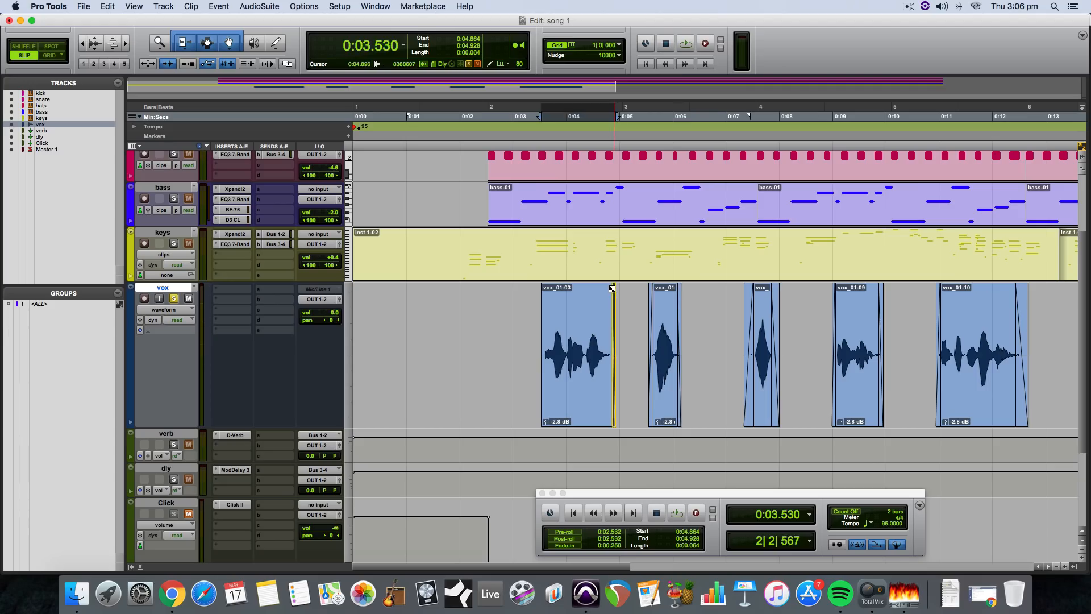
left_click_drag(544, 288, 546, 288)
left_click(532, 300)
key("space")
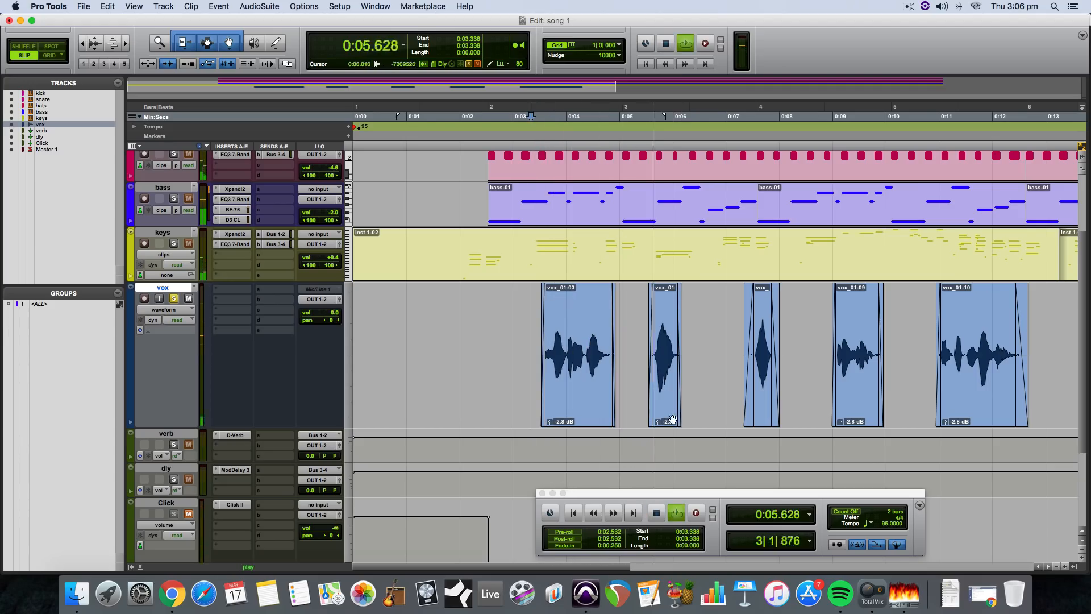
key("space")
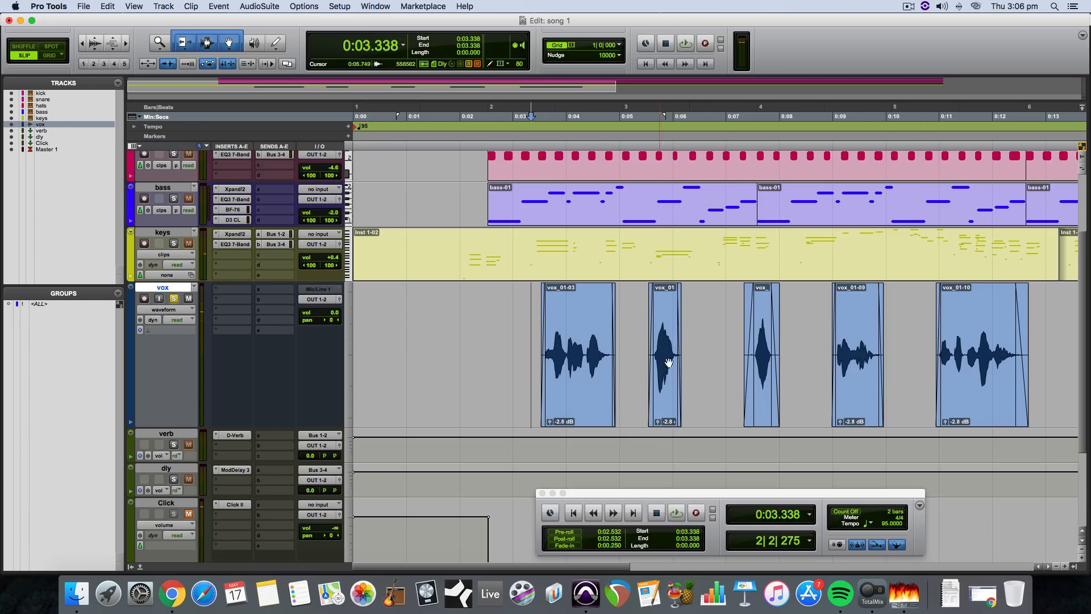
Try dipping the vox track's volume automation in the gaps after the first two vocal phrases, and undo the dips.
left_click(160, 313)
left_click(163, 320)
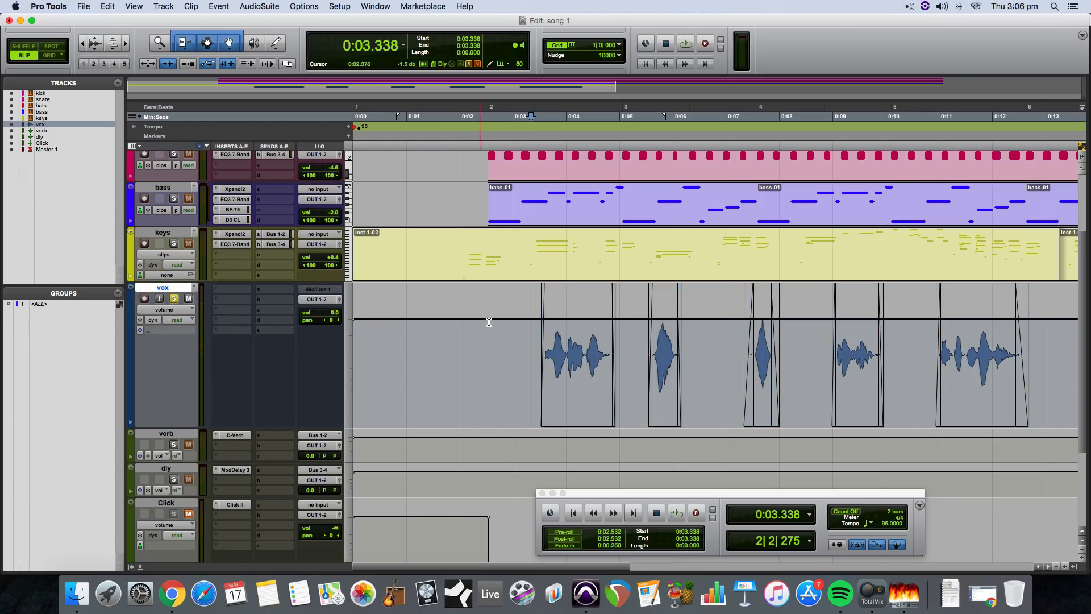
left_click(610, 319)
left_click(653, 319)
left_click(616, 319)
left_click(644, 319)
left_click_drag(616, 319, 648, 331)
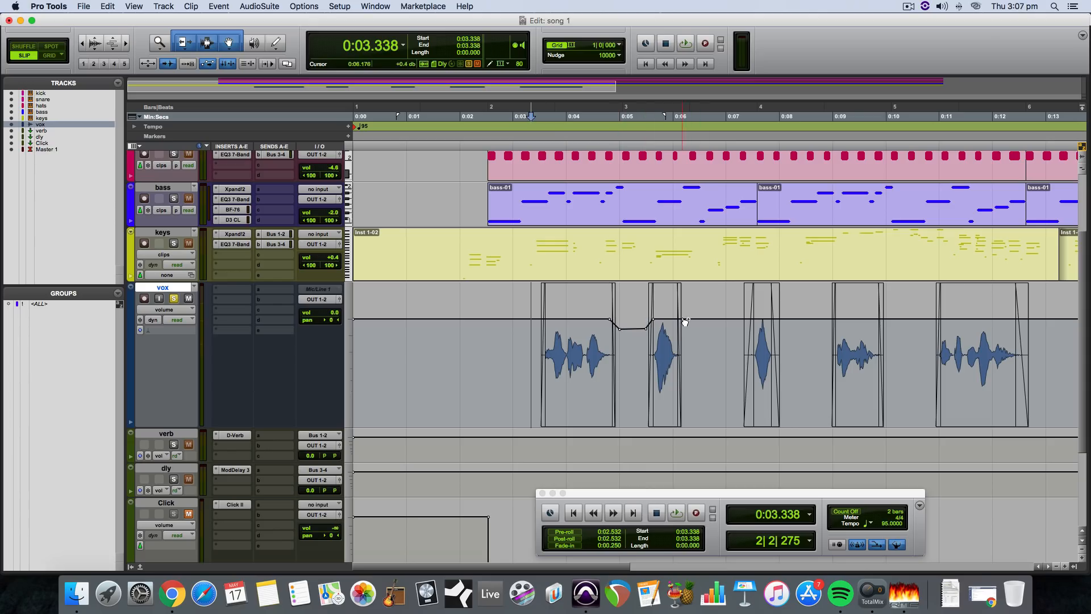
left_click_drag(744, 319, 739, 330)
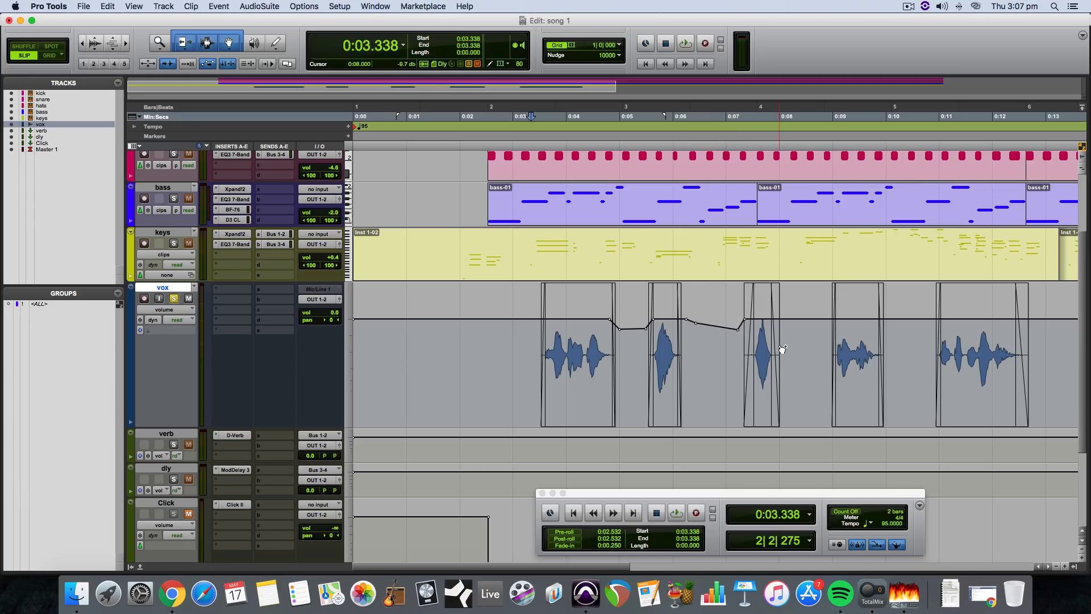
key("super+z")
key("super+z")
key("super+z")
key("super+z")
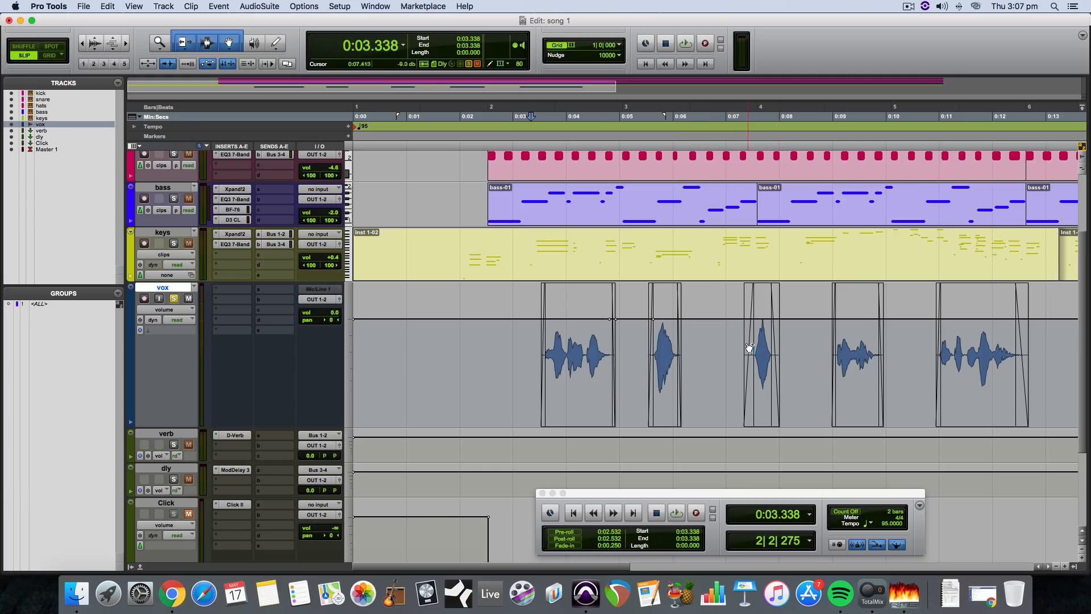
Return the vox track to waveform view and unsolo it.
left_click(179, 309)
left_click(180, 301)
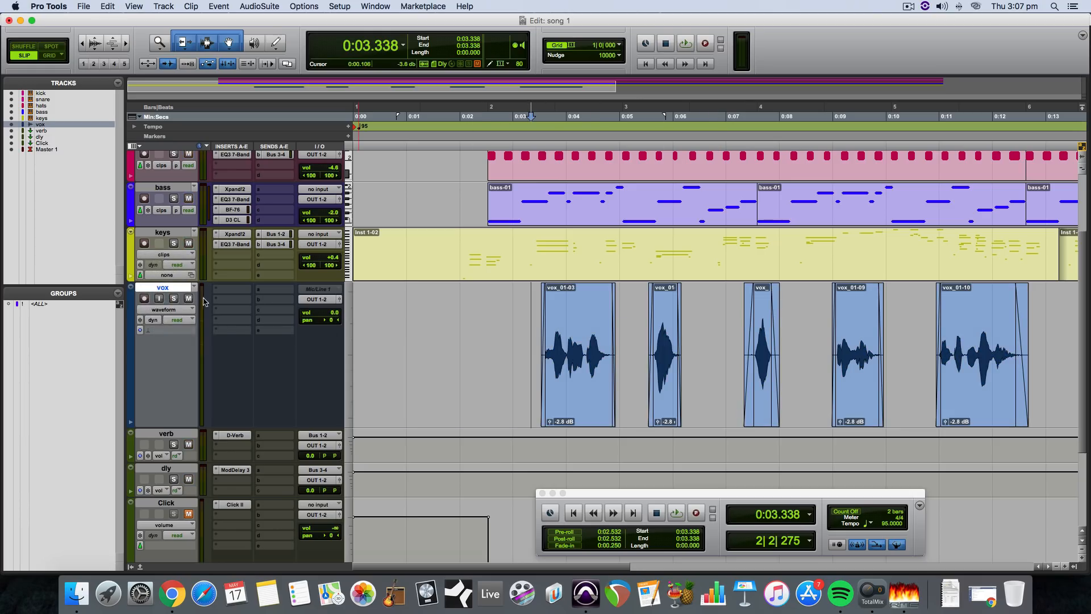
Insert an EQ3 7-Band equalizer in the vox track's first insert slot.
left_click(233, 289)
mouse_move(253, 312)
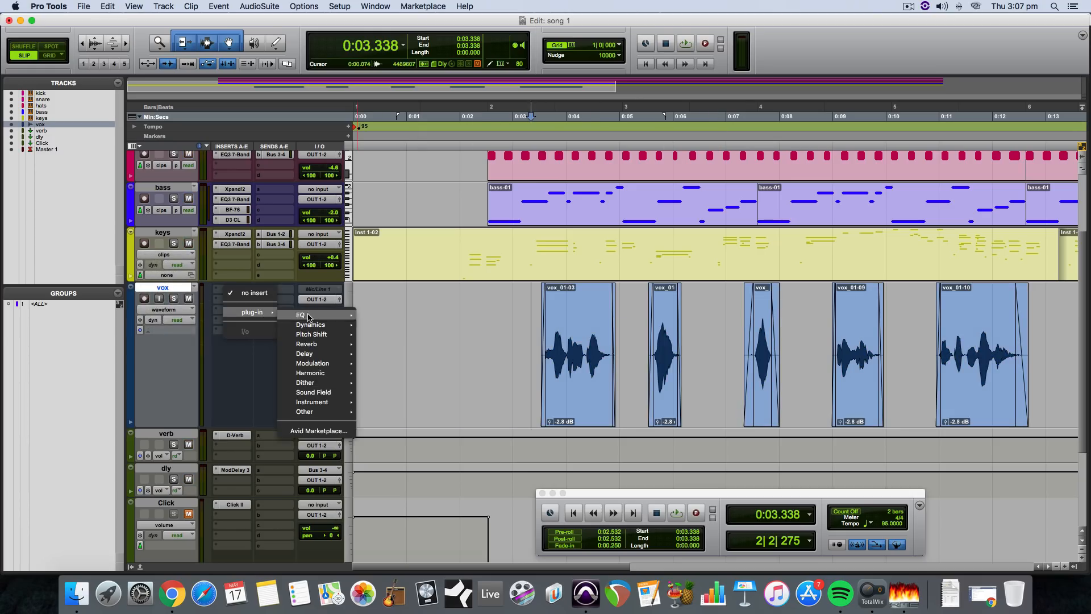
mouse_move(310, 314)
left_click(413, 364)
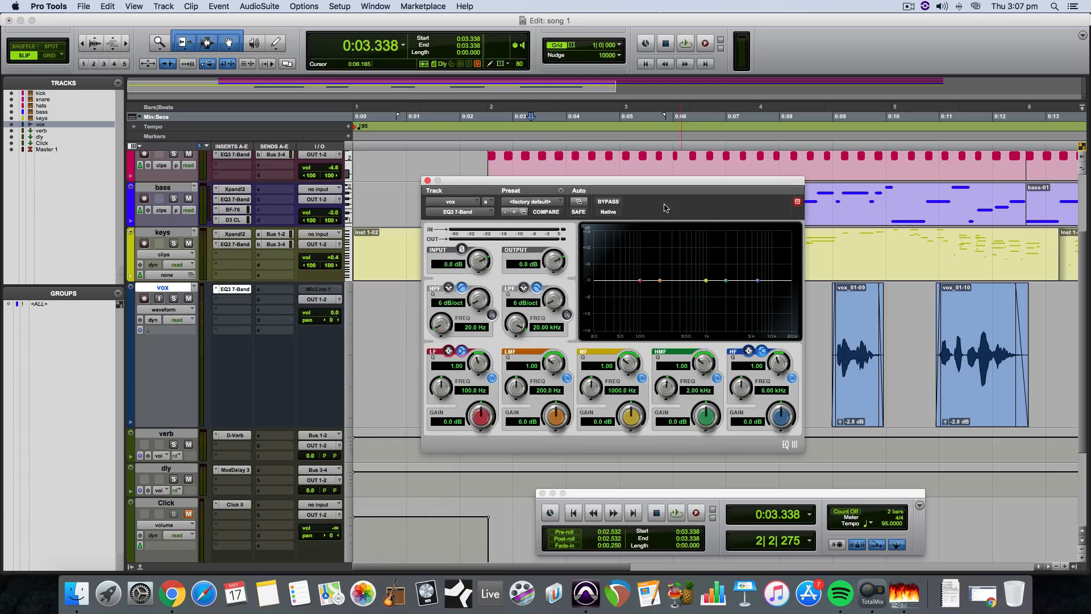
Enable the vocal EQ's high-pass filter with a 12 dB/oct slope at about 66 Hz, auditioning it during playback.
mouse_move(639, 282)
left_mouse_down()
mouse_move(630, 311)
mouse_move(622, 290)
mouse_move(639, 280)
left_mouse_up()
left_click(492, 315)
left_click_drag(479, 299, 480, 294)
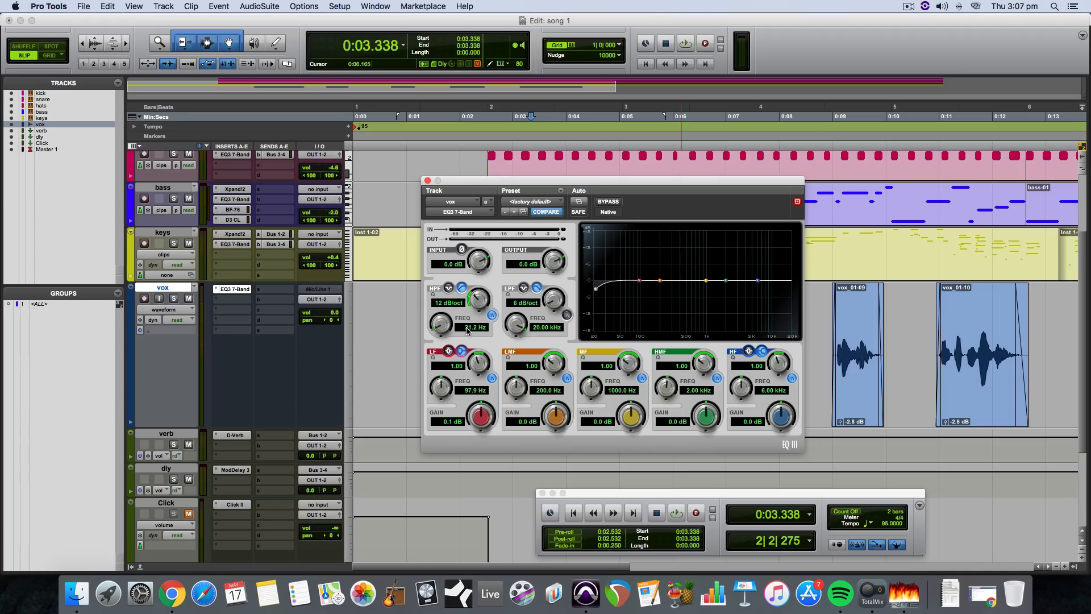
key("space")
left_click_drag(467, 332, 449, 309)
key("space")
Boost the vocal EQ's high band about 1.7 dB at 5.29 kHz and the high-mid band about 1.5 dB at 2.04 kHz.
left_click_drag(759, 283, 758, 280)
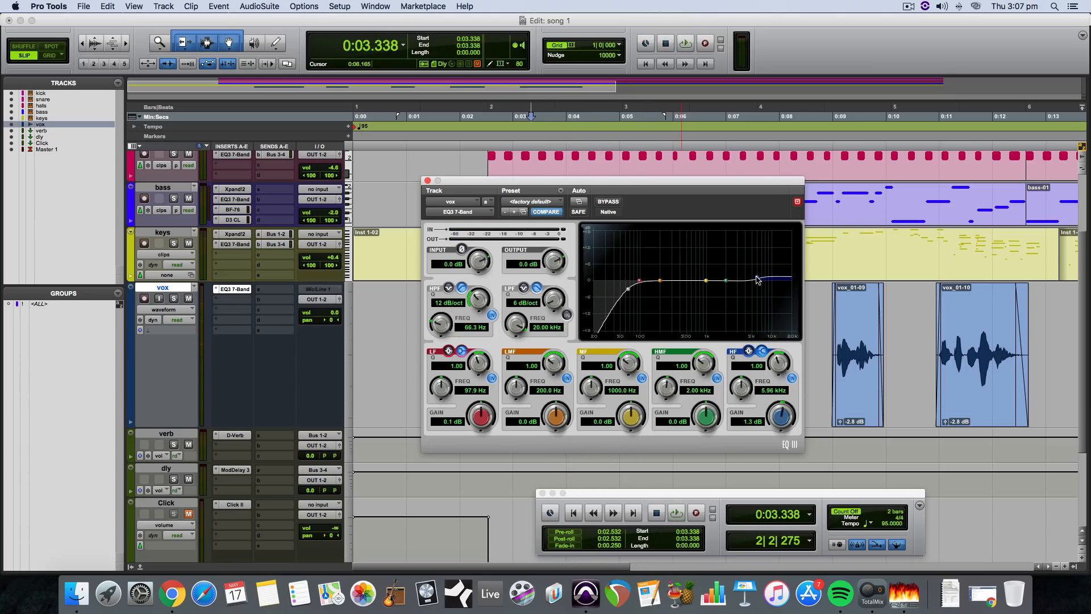
key("space")
left_click_drag(755, 279, 727, 277)
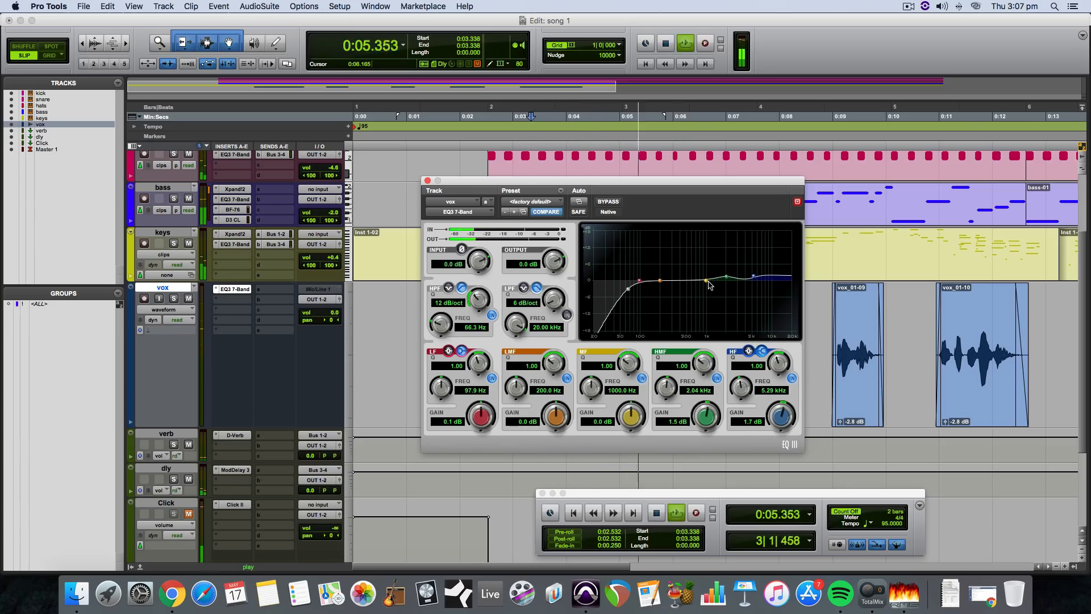
Set the vocal EQ's low band to about +2.0 dB at 99.8 Hz, with low-mid -0.9 dB and mid +2.4 dB at 196.1 Hz.
mouse_move(660, 281)
left_mouse_down()
mouse_move(629, 289)
mouse_move(641, 276)
left_mouse_up()
left_click_drag(708, 282, 659, 274)
key("space")
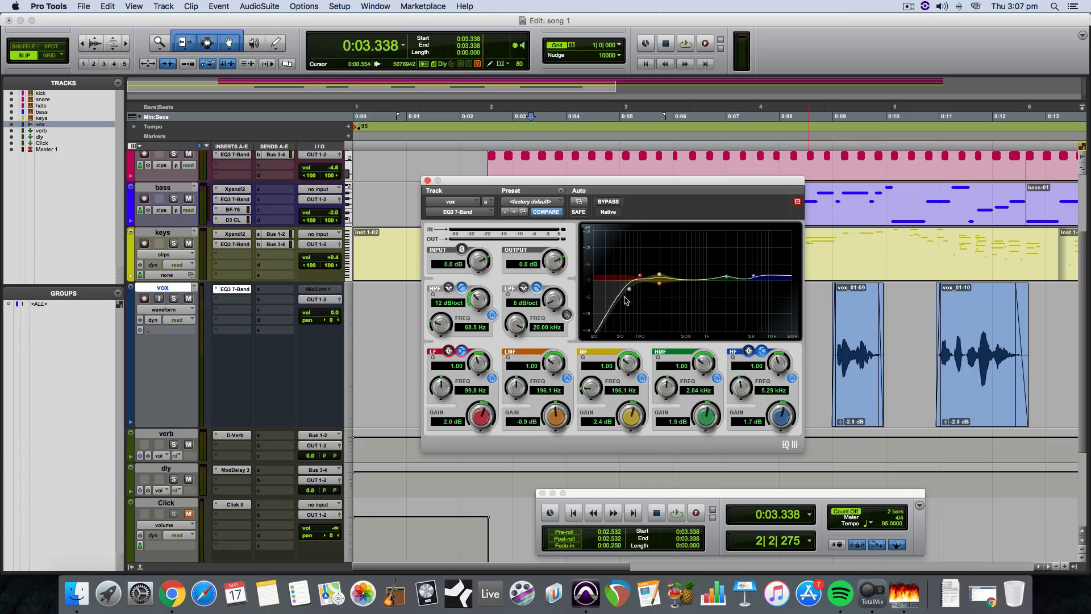
Lower the vocal EQ's low-mid band to -3.4 dB at 192.2 Hz, fine-tune its high-pass filter, and close the equalizer.
left_click_drag(660, 286, 659, 292)
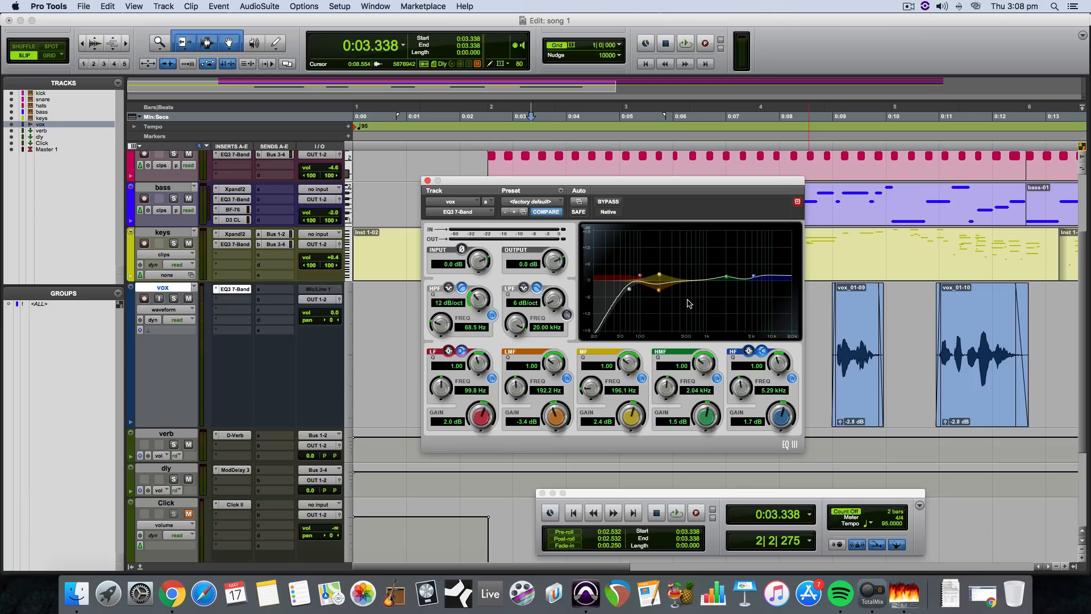
left_click_drag(628, 289, 629, 287)
left_click(428, 181)
Insert a Dyn3 Compressor/Limiter in the vox track's second insert slot and audition it briefly.
left_click(242, 303)
mouse_move(256, 323)
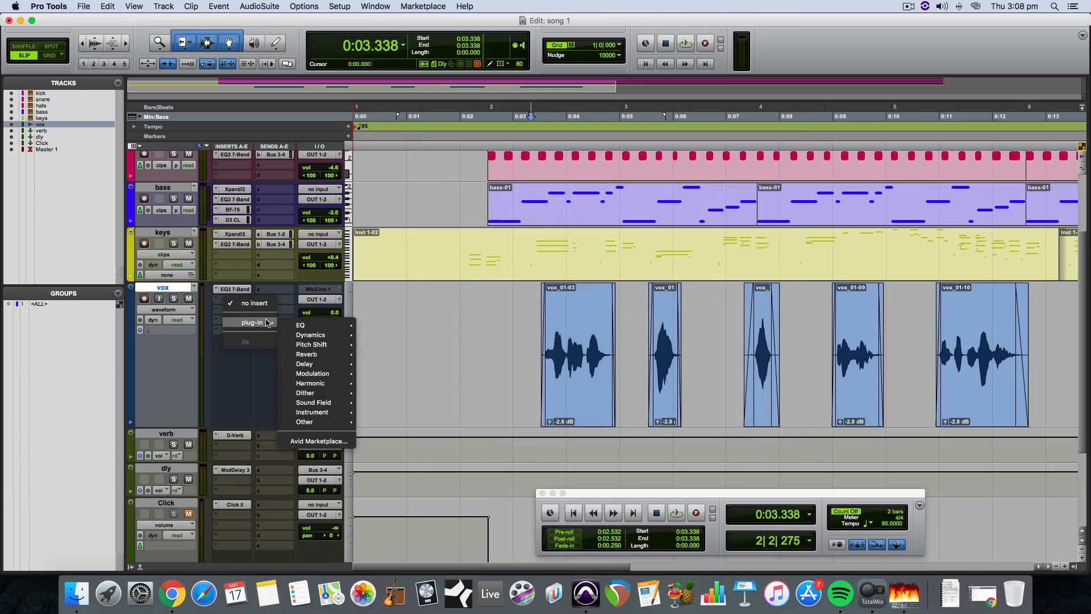
mouse_move(312, 335)
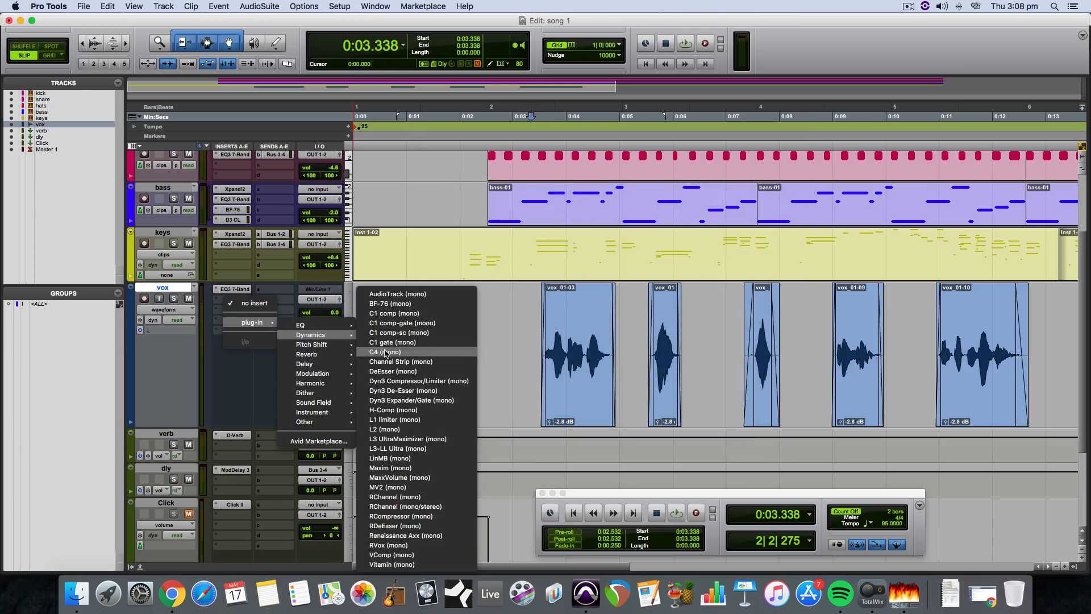
left_click(414, 381)
key("space")
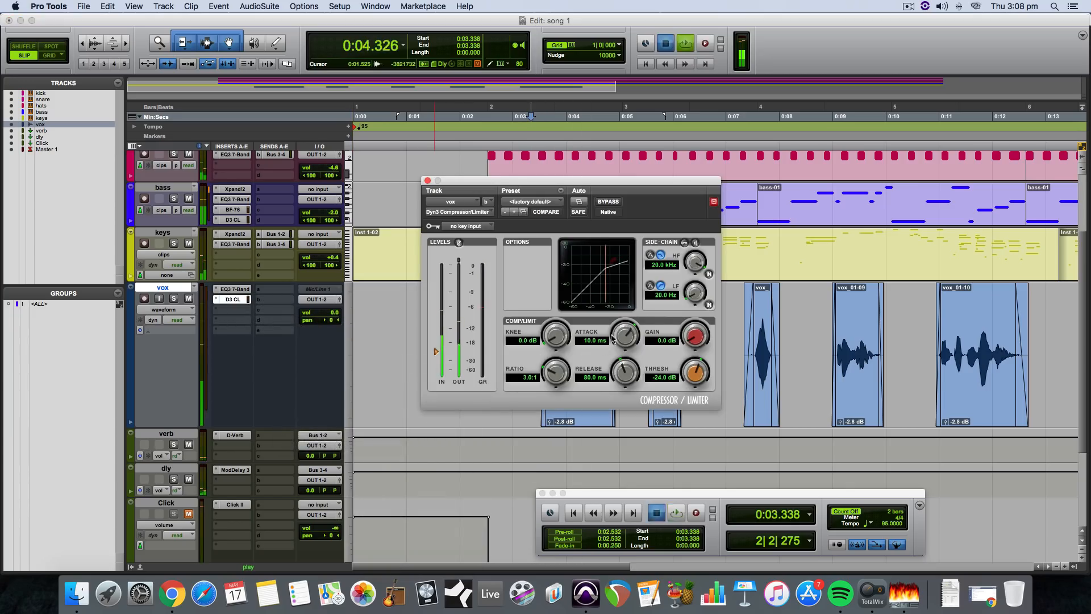
key("space")
Set the vocal compressor's attack to 7.0 ms, release to 61.2 ms and ratio to 5.4:1, and play it back.
left_click_drag(625, 337, 632, 317)
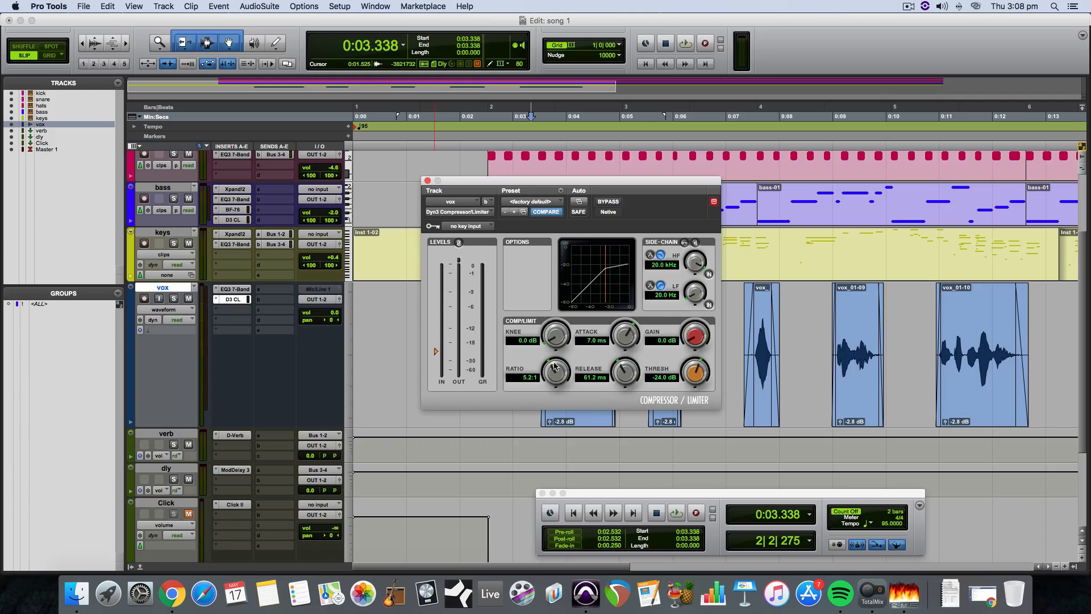
left_click_drag(554, 367, 554, 364)
key("space")
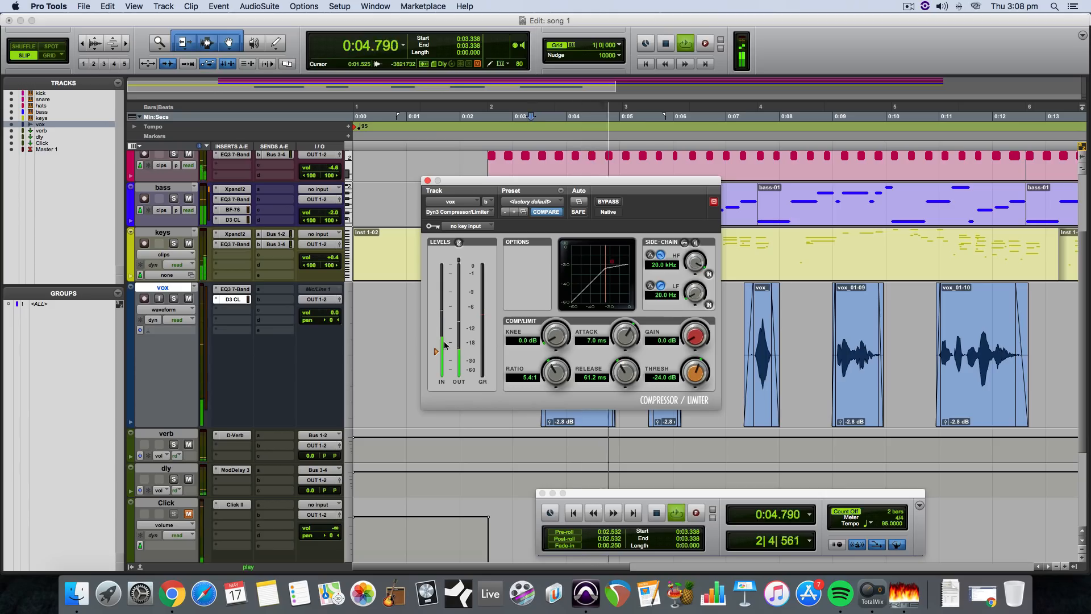
key("space")
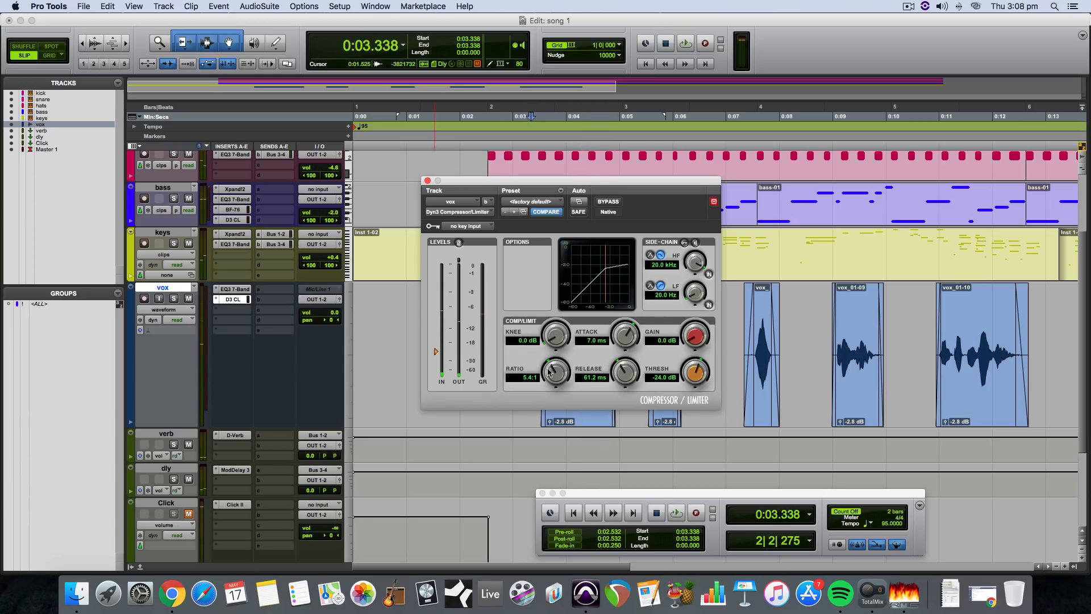
Raise the vocal compressor's threshold to -17.7 dB and its ratio to 5.5:1, checking the gain reduction during playback.
left_click_drag(435, 347, 437, 342)
left_click_drag(562, 362, 558, 376)
key("space")
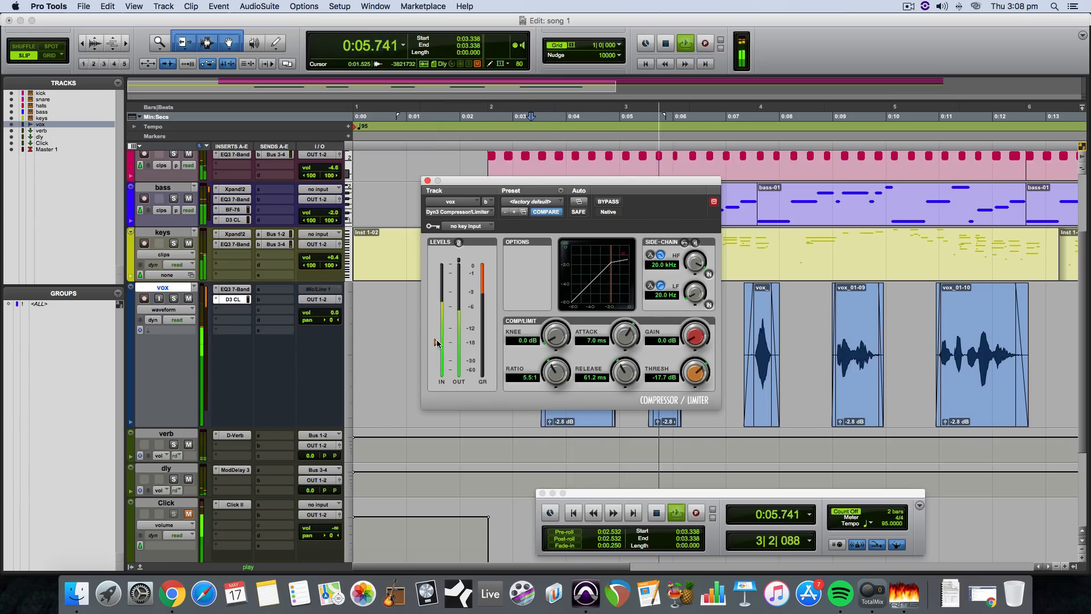
key("space")
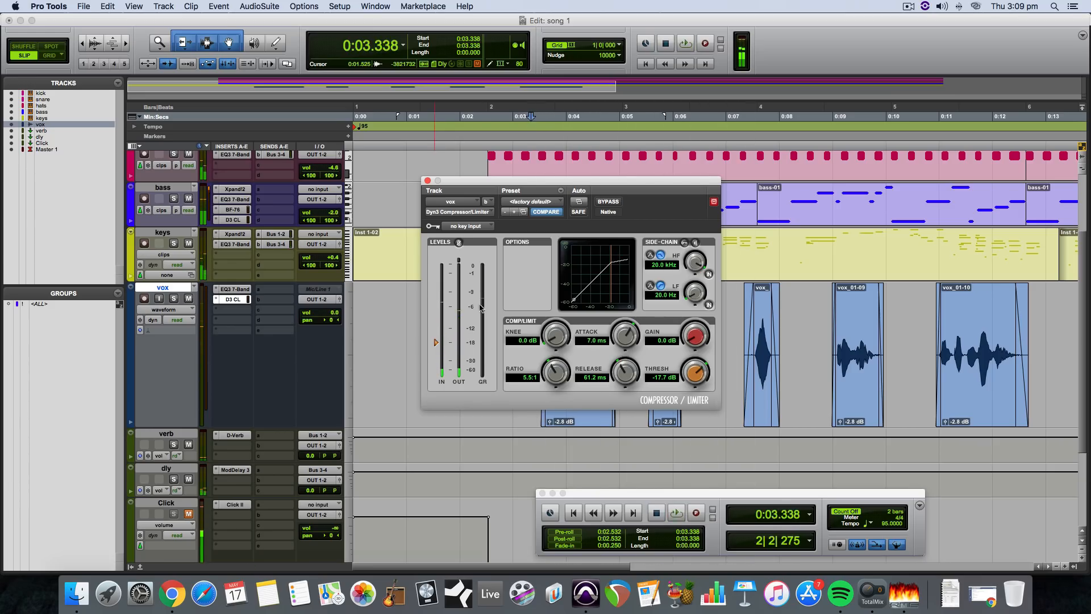
key("space")
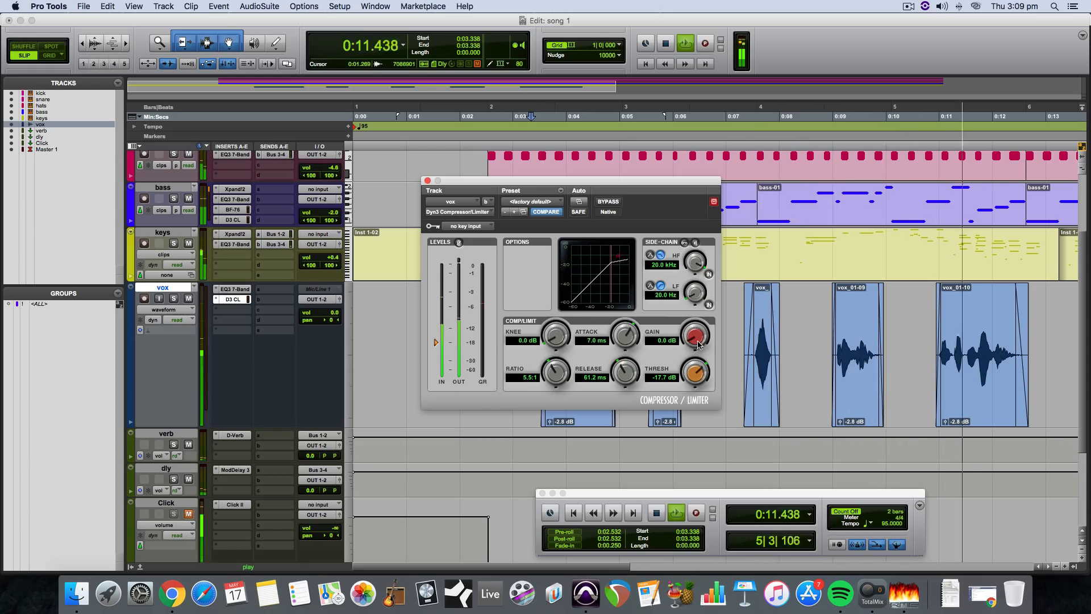
key("space")
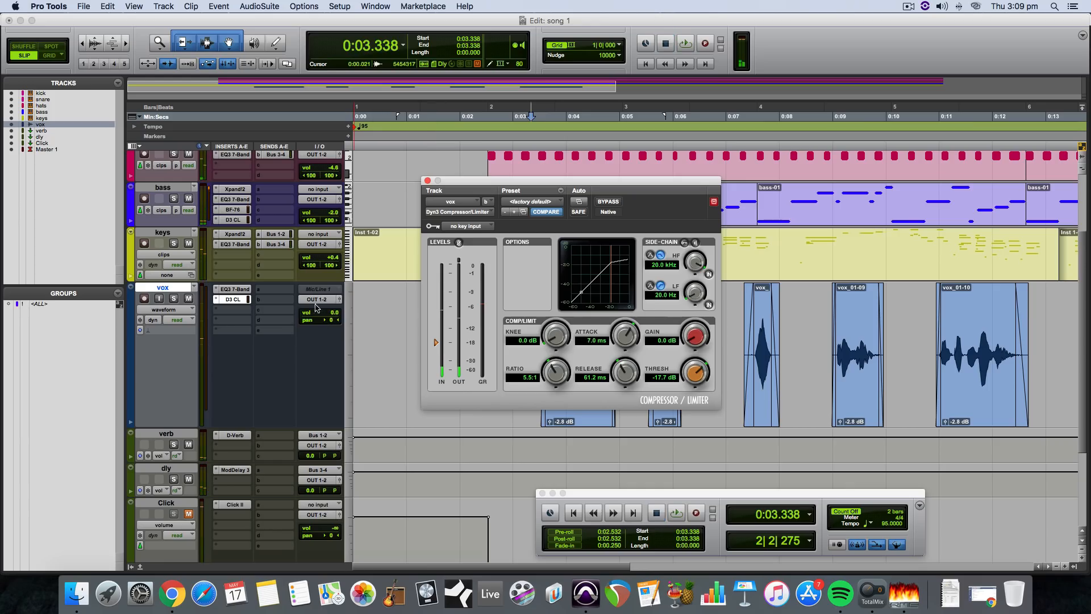
Add a send from the vox track to Bus 1-2 and raise its level to about -19.5 dB during playback.
left_click(277, 290)
mouse_move(292, 312)
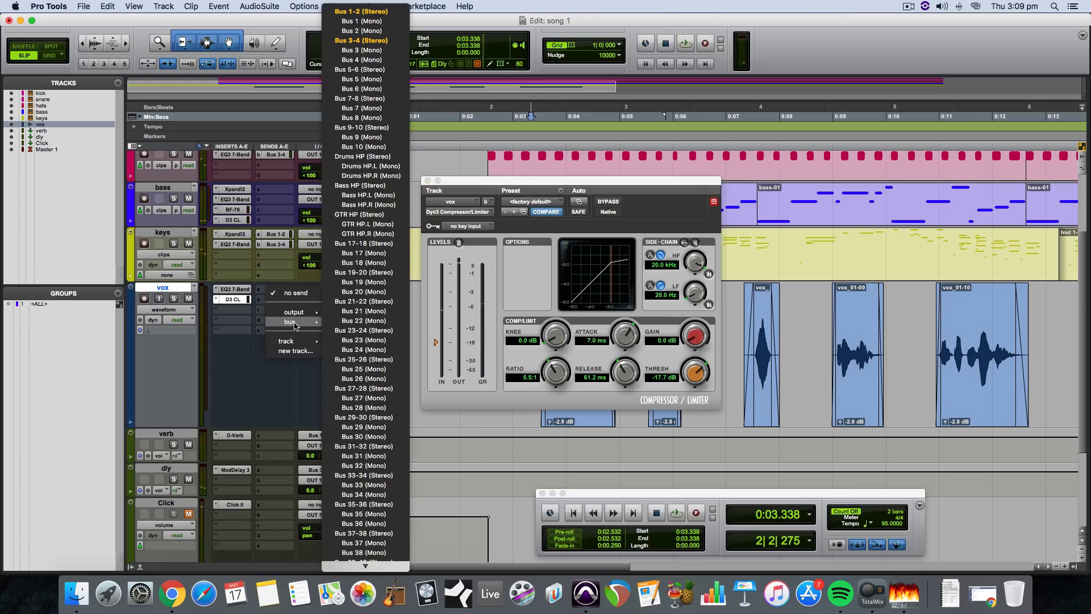
left_click(362, 12)
key("space")
left_click_drag(370, 390, 370, 351)
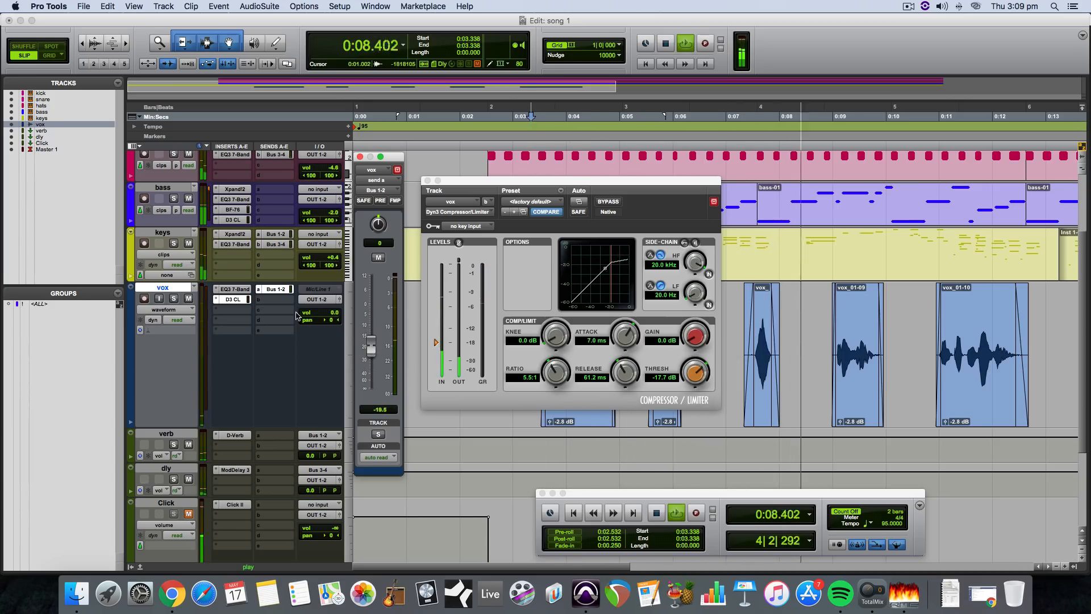
key("space")
Add a second vox send to Bus 3-4 at about -26.0 dB and audition it.
left_click(280, 306)
mouse_move(290, 332)
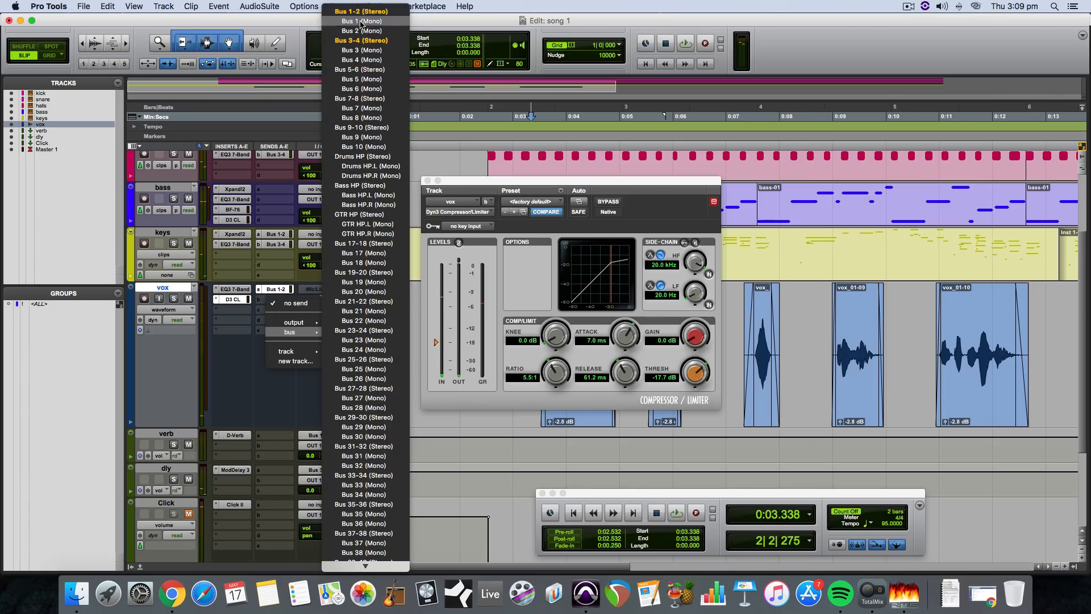
left_click(357, 42)
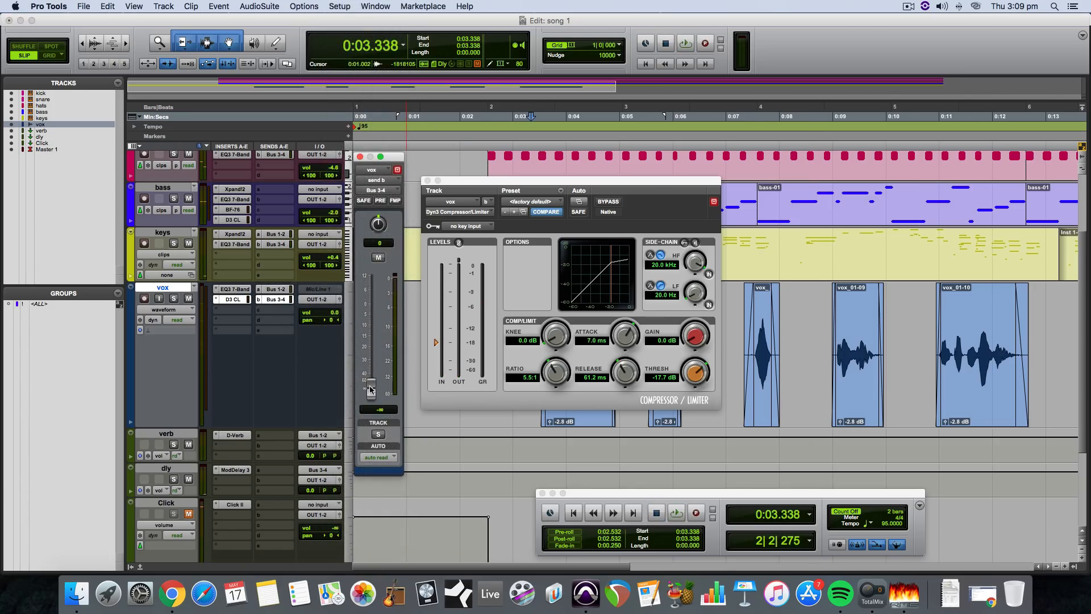
left_click_drag(370, 390, 371, 358)
key("space")
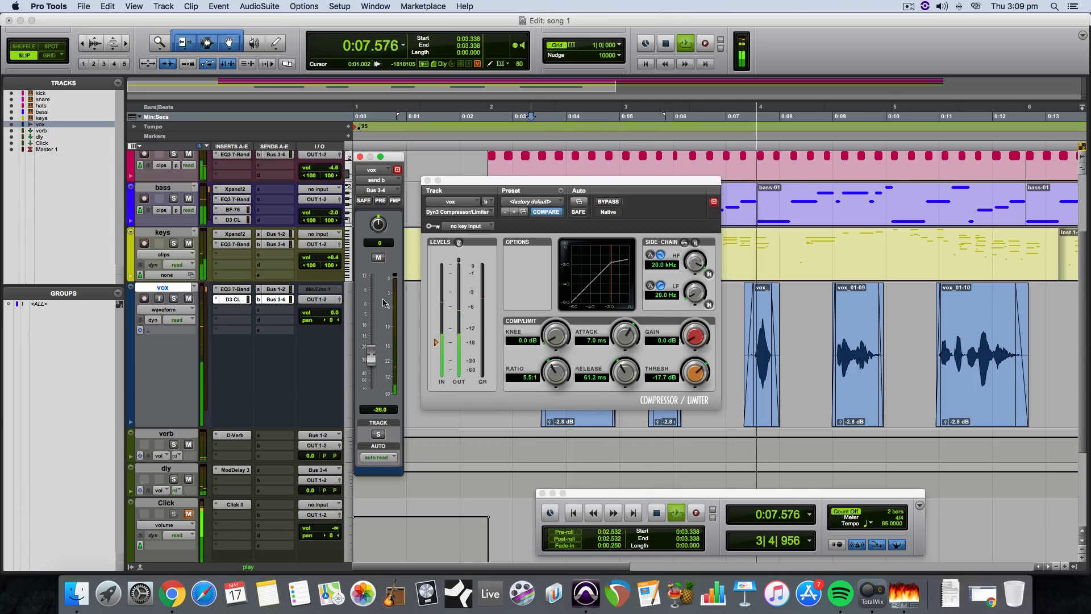
left_click(360, 157)
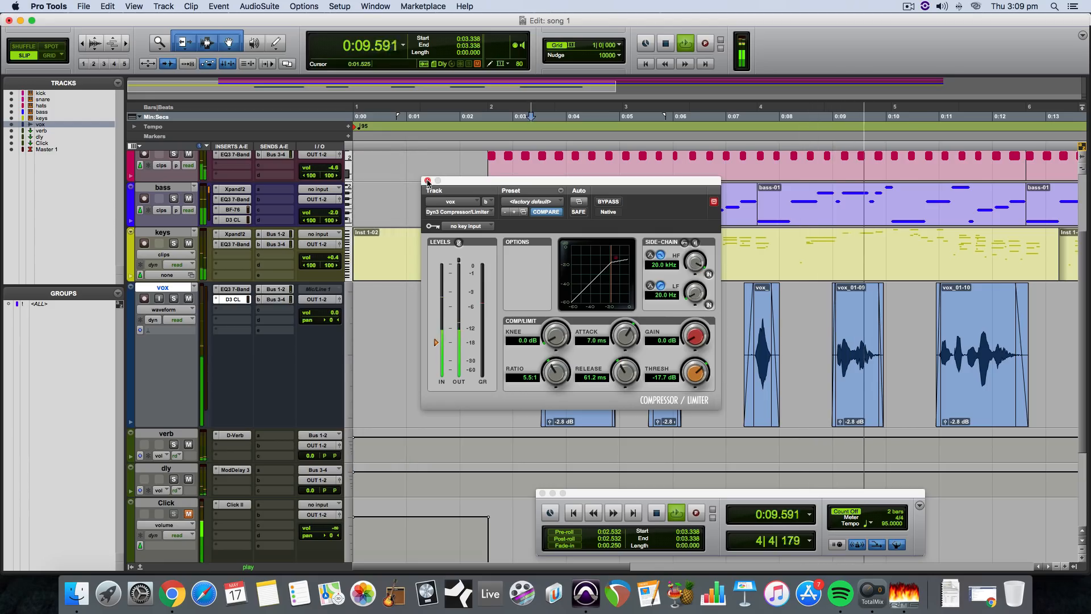
Raise the vox track's Bus 3-4 send to about -17.2 dB while listening, and close the send and compressor windows.
left_click(276, 300)
left_click_drag(372, 349, 372, 344)
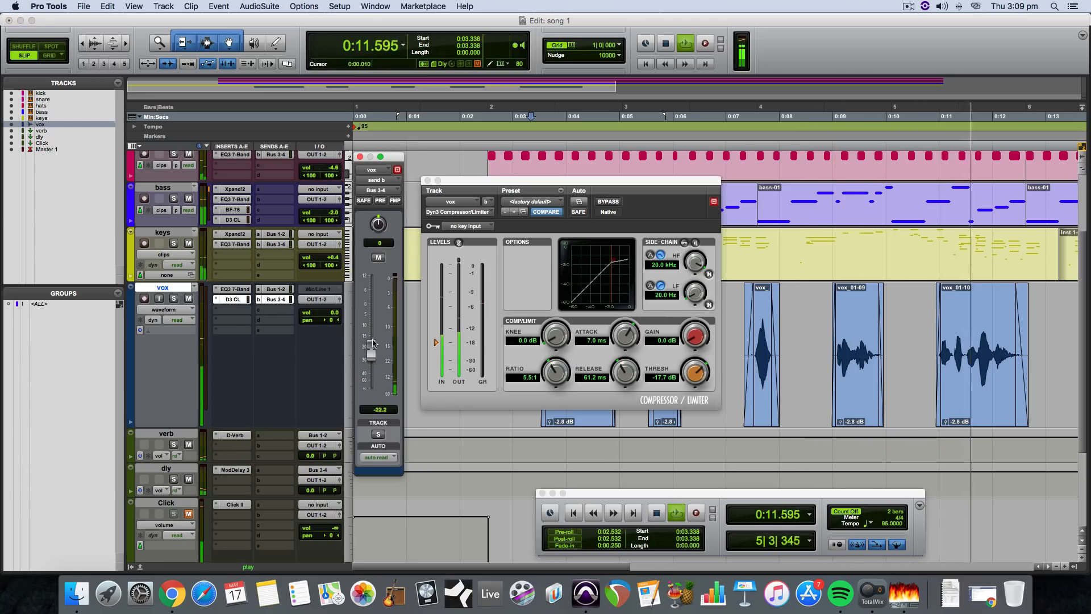
key("space")
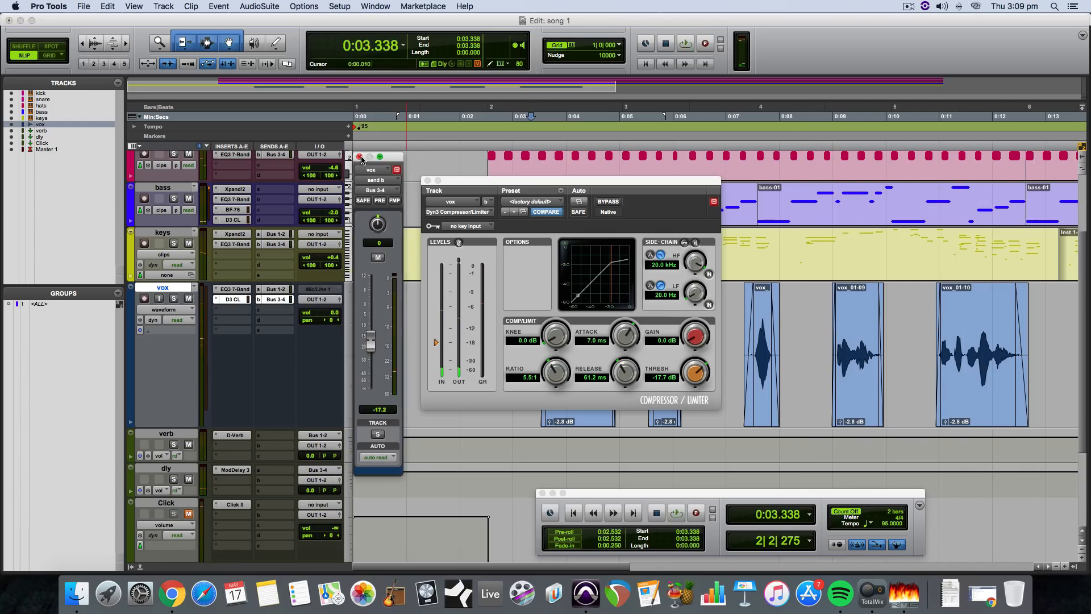
left_click(360, 157)
left_click(427, 181)
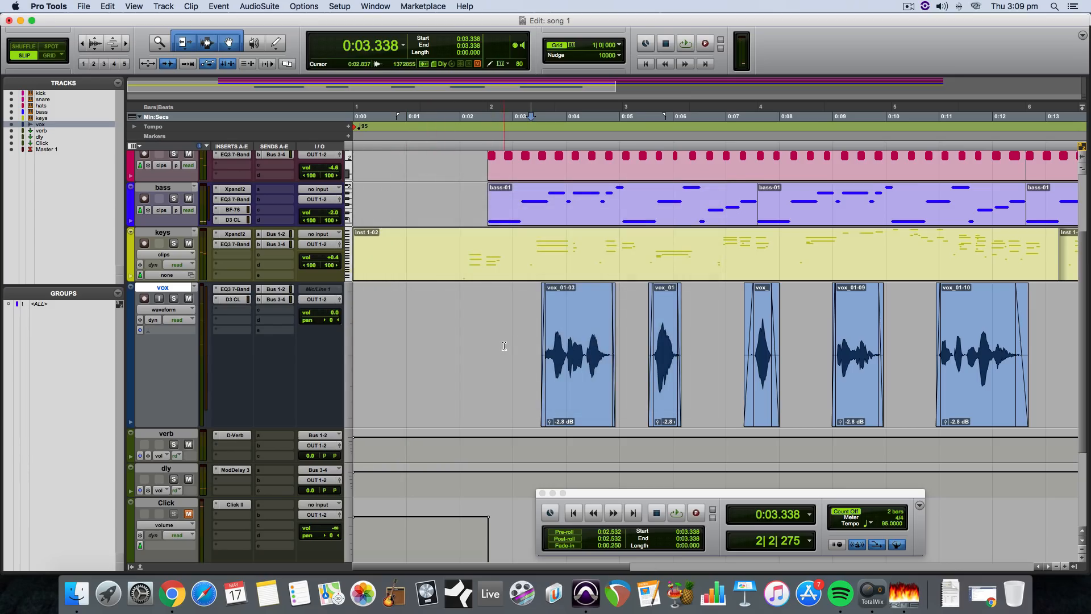
Create one new stereo Aux Input track below the dly track.
scroll(495, 354, "down", 3)
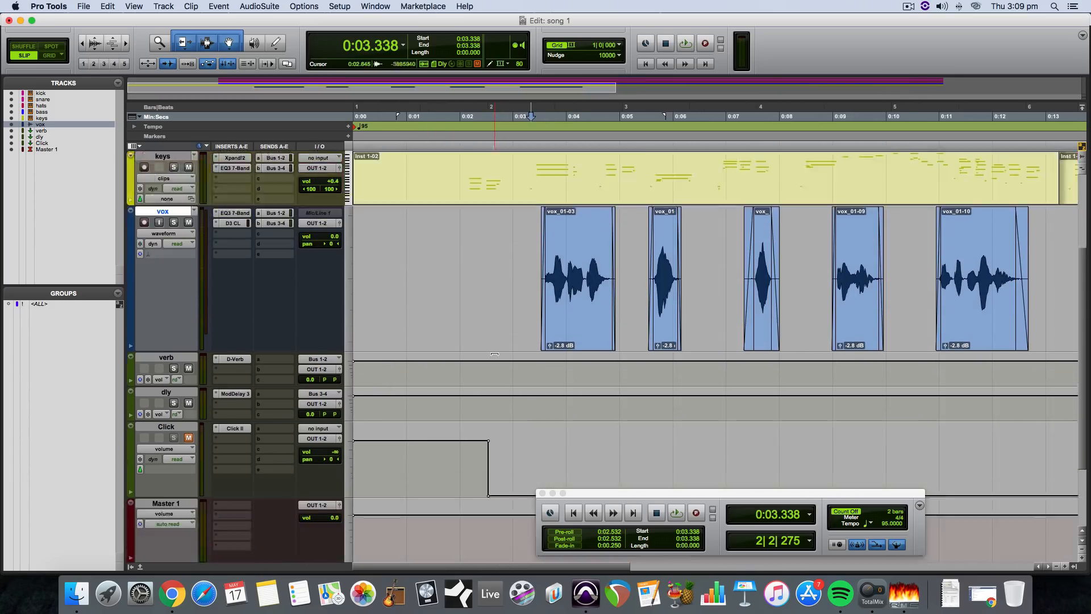
scroll(495, 354, "down", 2)
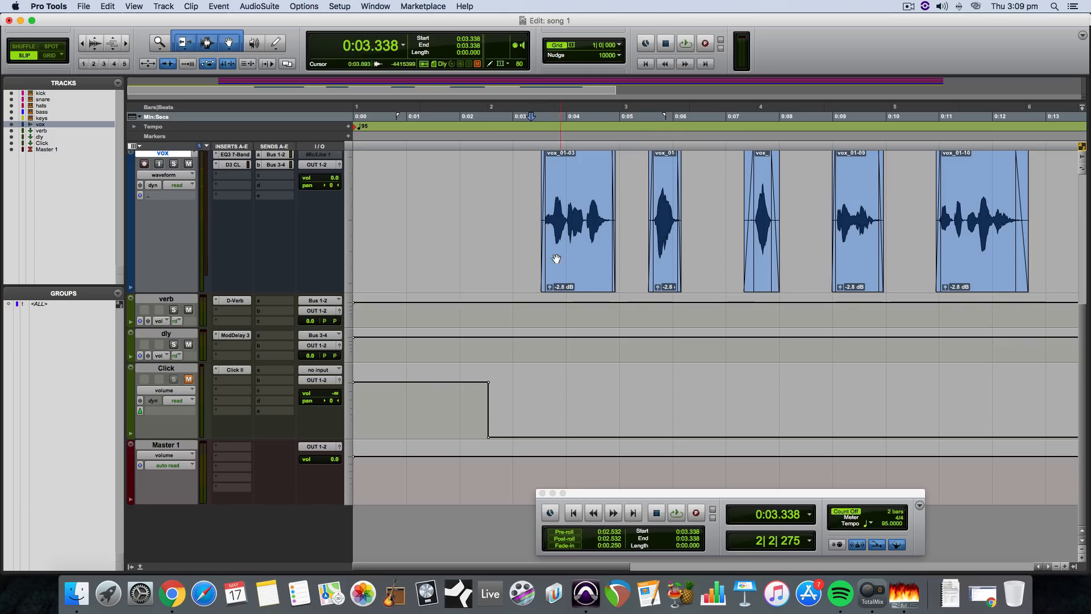
left_click(180, 335)
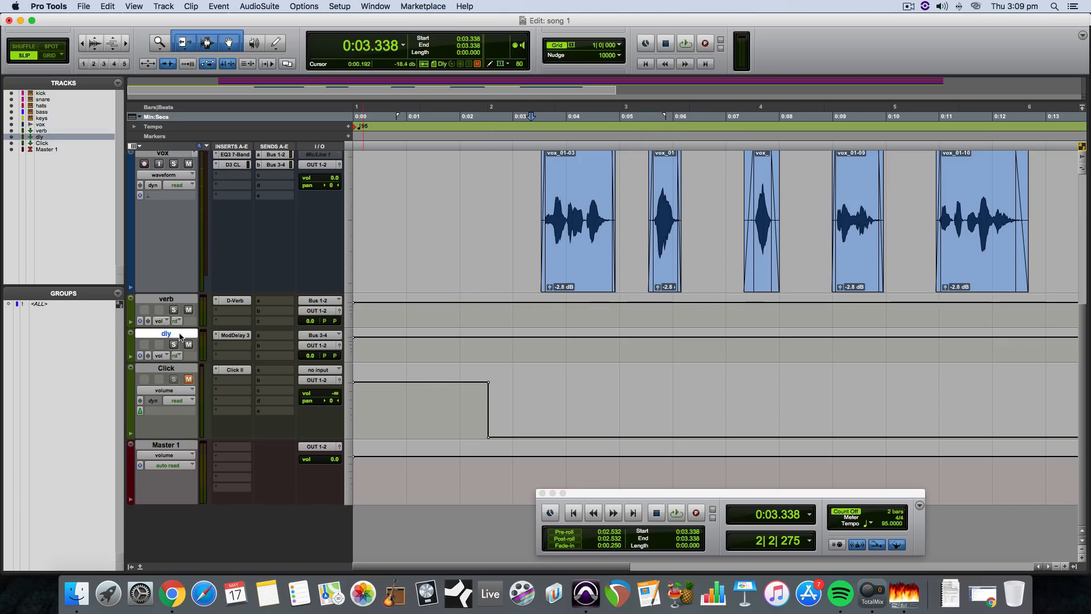
left_click(164, 6)
left_click(168, 20)
left_click(498, 208)
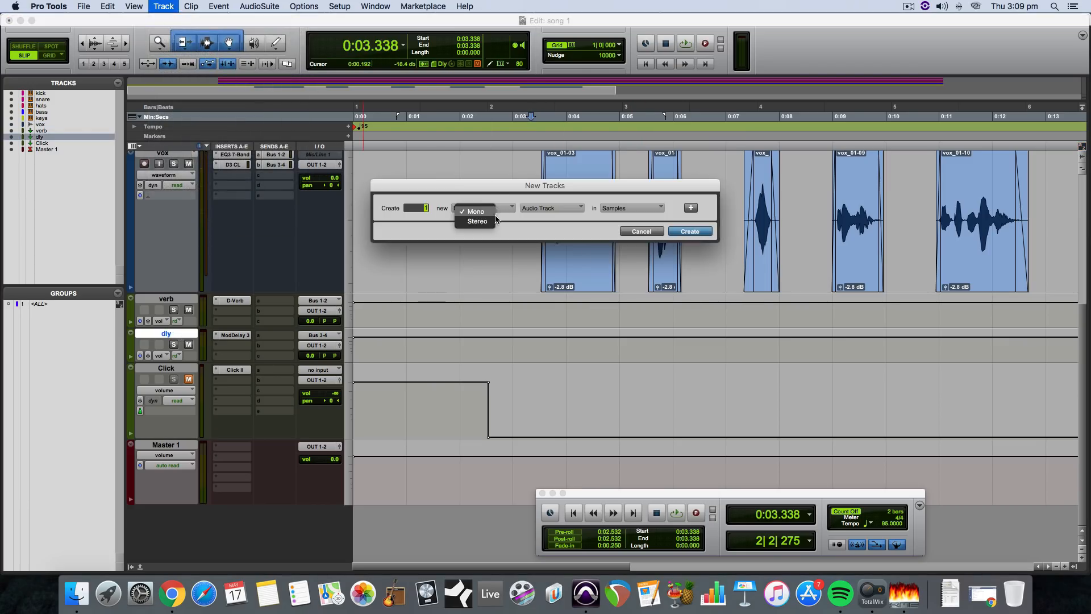
left_click(475, 218)
left_click(552, 208)
left_click(556, 221)
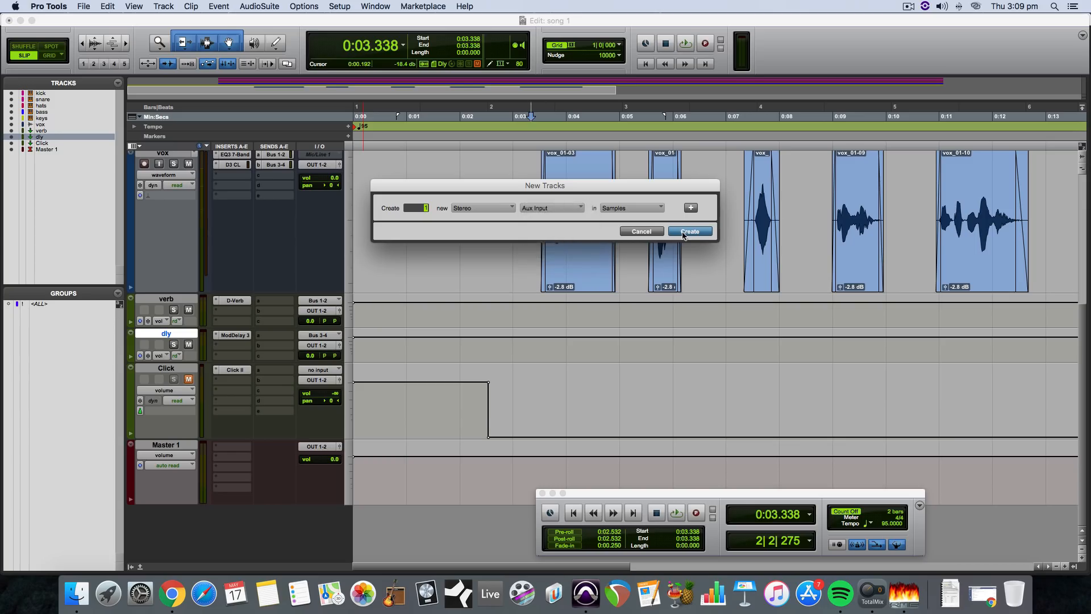
left_click(684, 232)
Insert a multichannel D-Verb on the new aux track and set it to Church with an 11.6 sec decay.
left_click(228, 370)
mouse_move(270, 393)
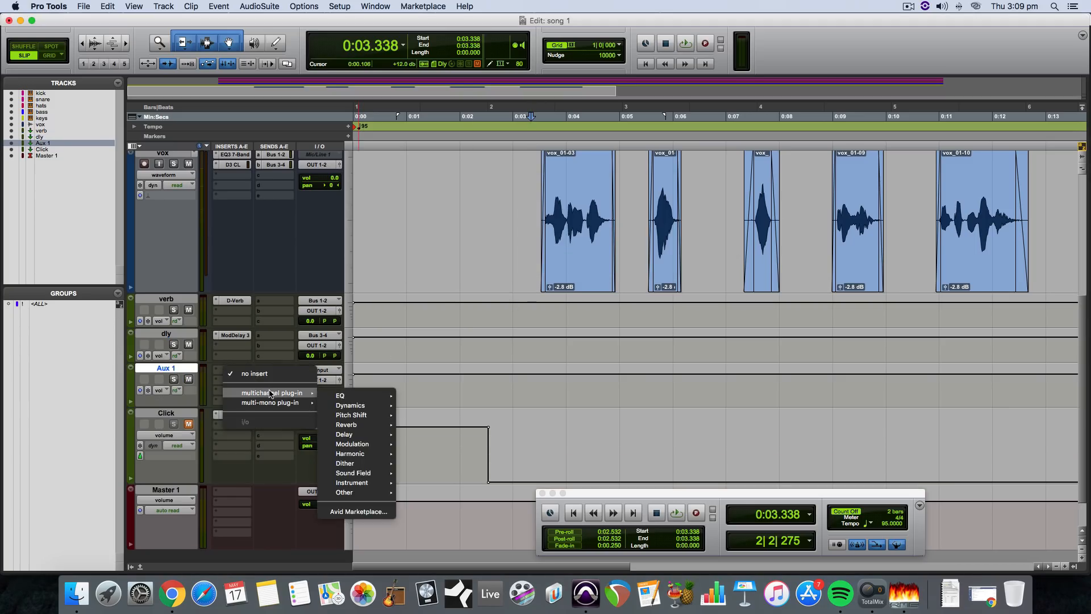
mouse_move(359, 425)
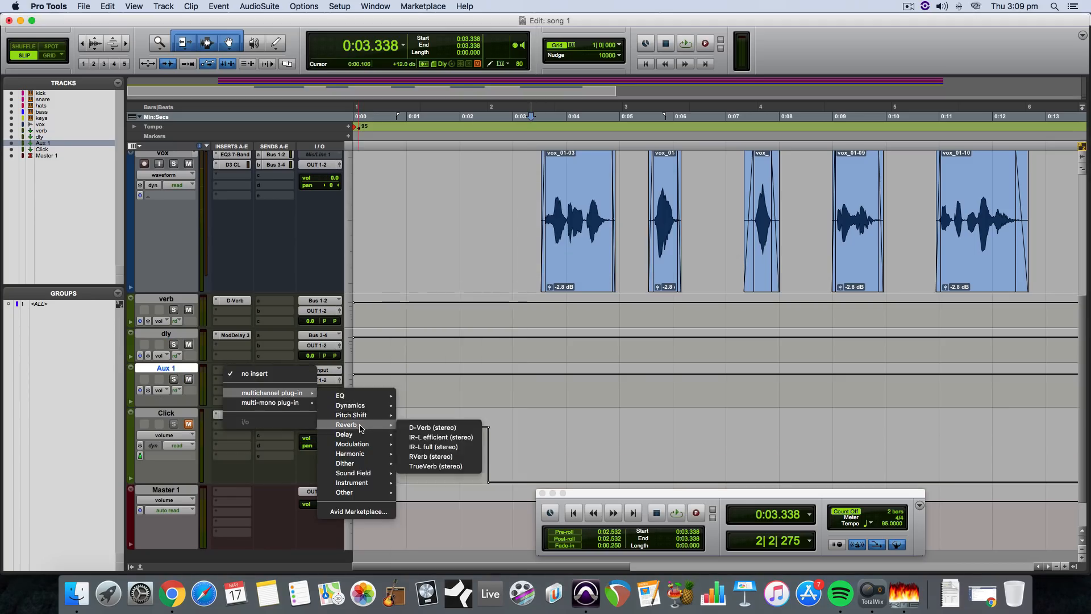
left_click(435, 429)
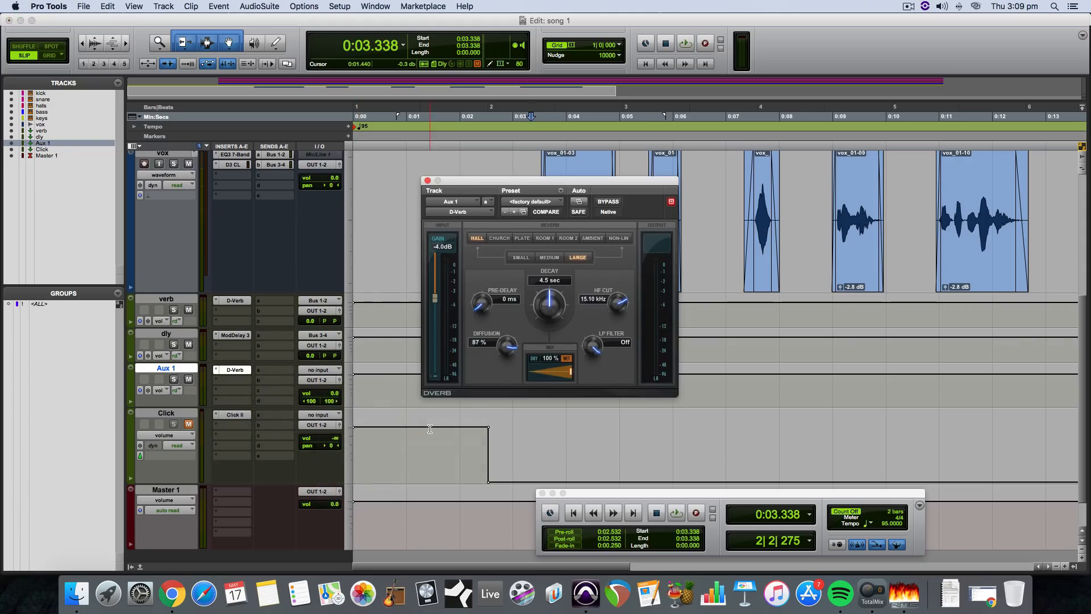
left_click(502, 239)
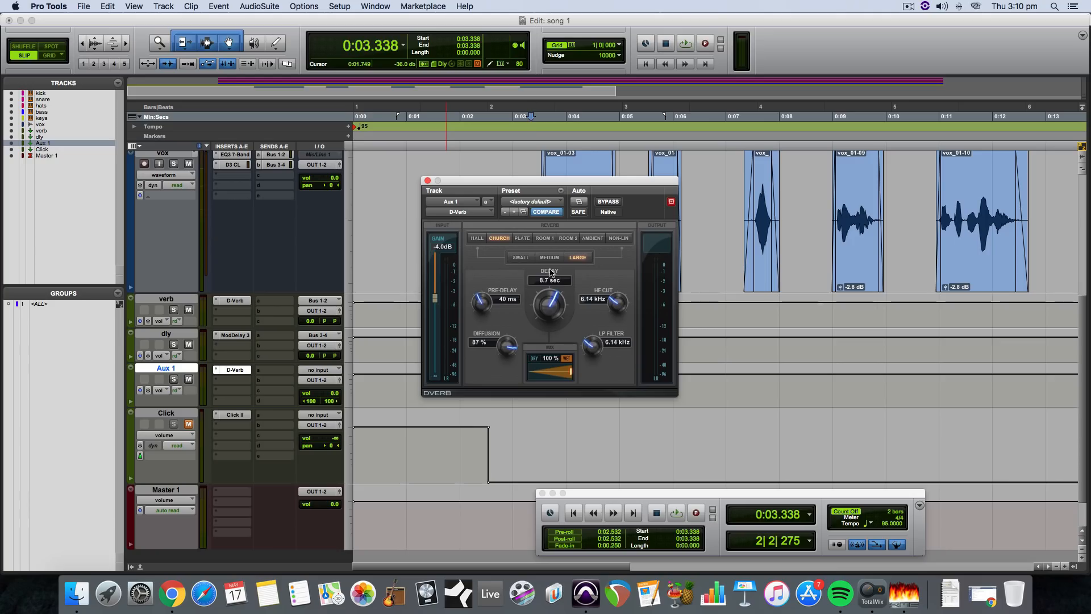
left_click_drag(552, 308, 551, 303)
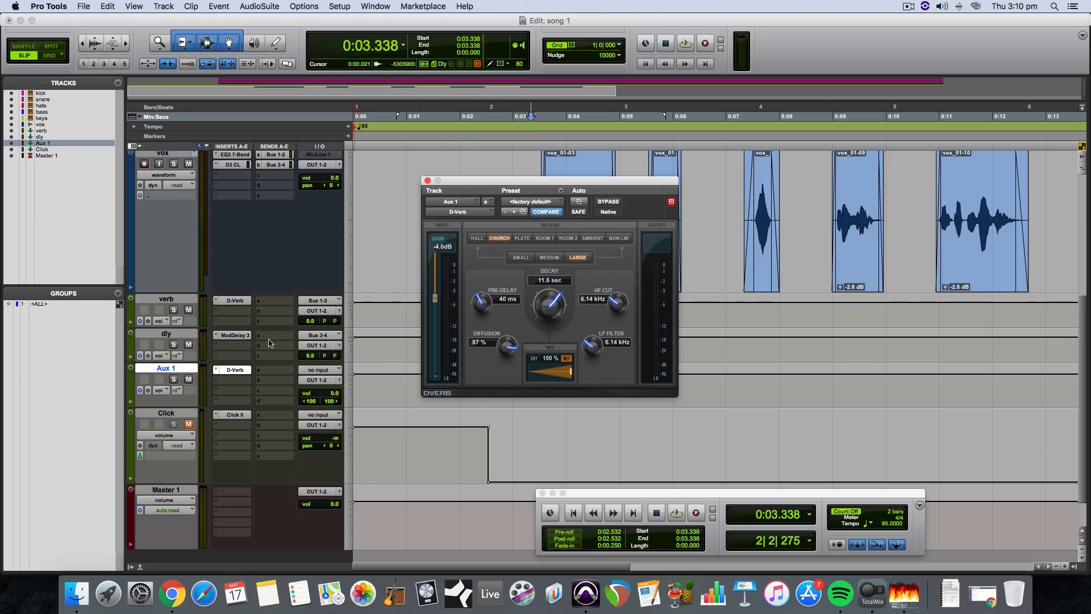
Set the new aux track's input to Bus 5-6 and close the D-Verb window.
left_click(316, 370)
mouse_move(331, 404)
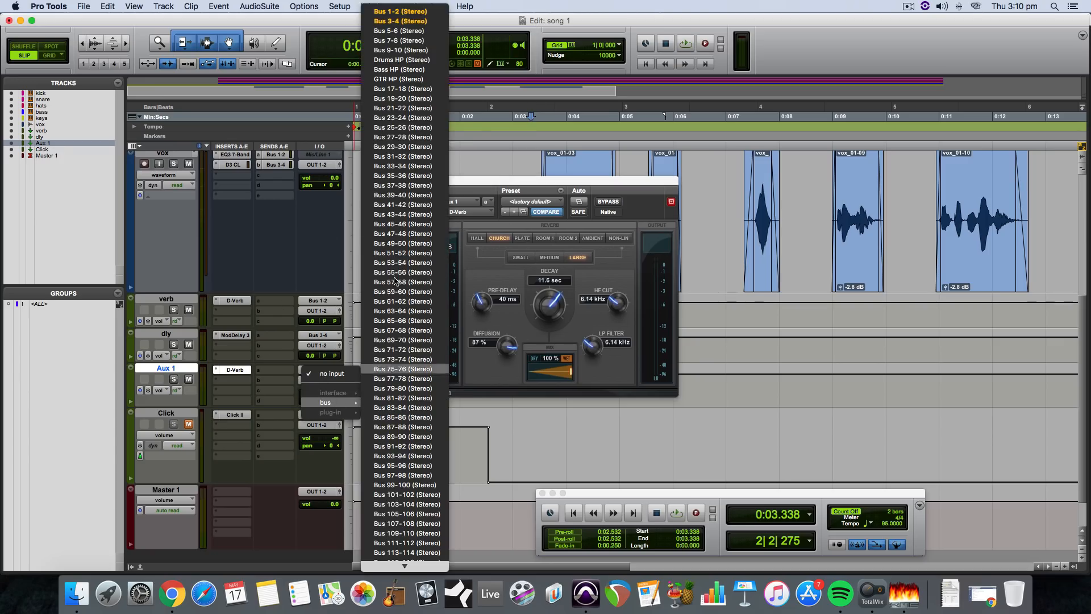
left_click(399, 31)
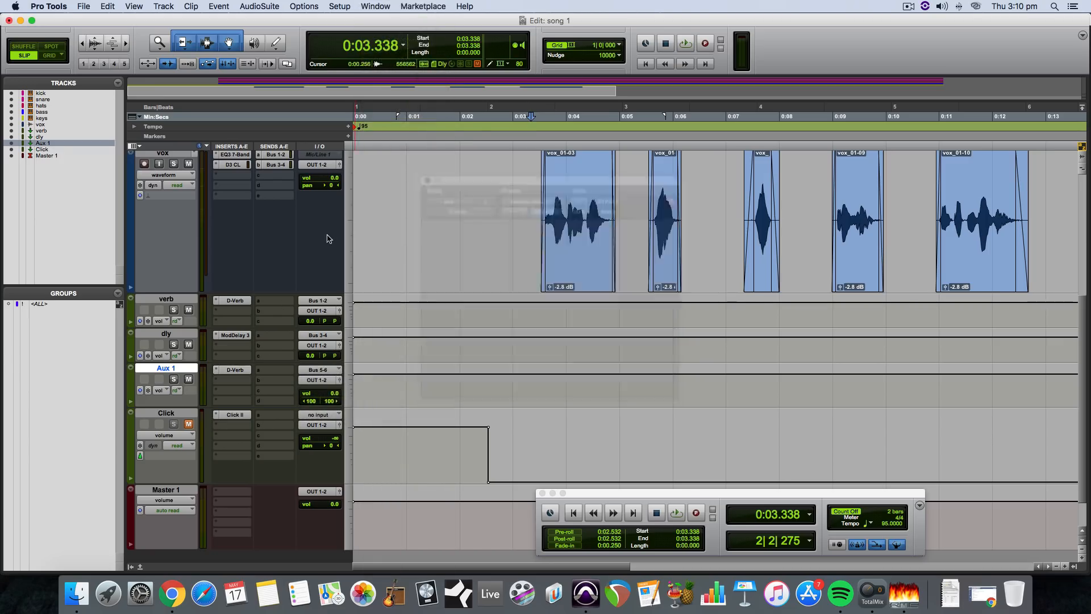
Add a third vox send to Bus 5-6 and raise its level to about -32.2 dB while auditioning.
scroll(327, 239, "up", 5)
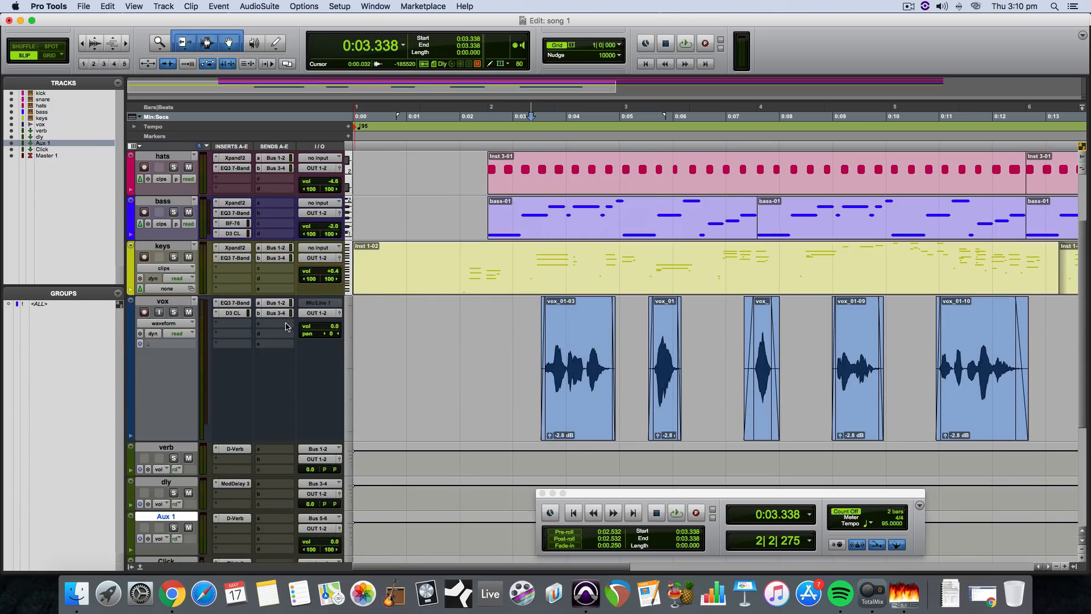
left_click(286, 327)
mouse_move(295, 356)
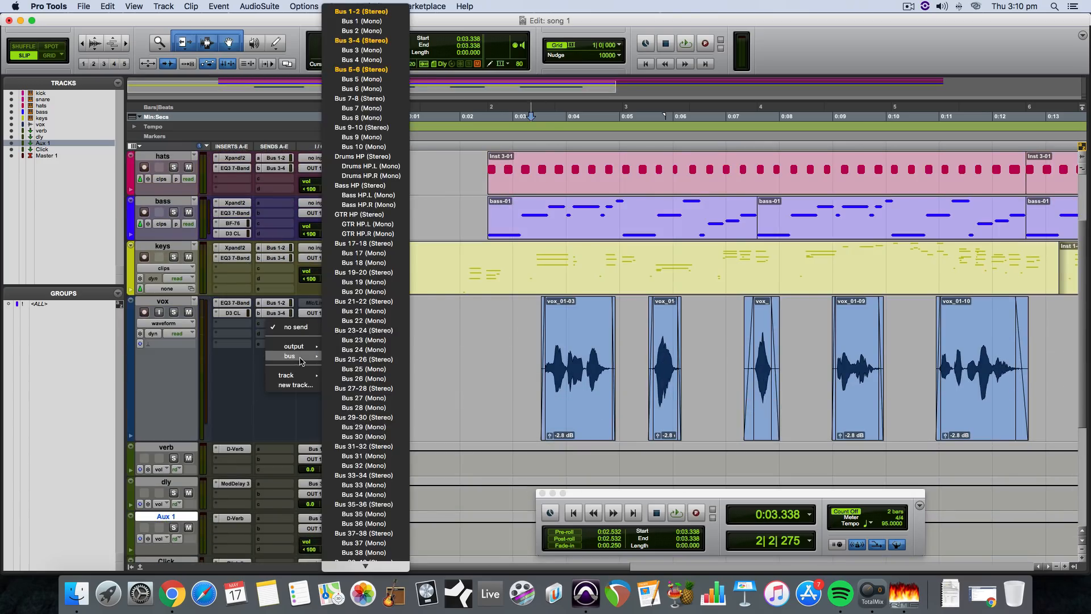
left_click(398, 69)
key("space")
left_click_drag(371, 391, 371, 363)
key("space")
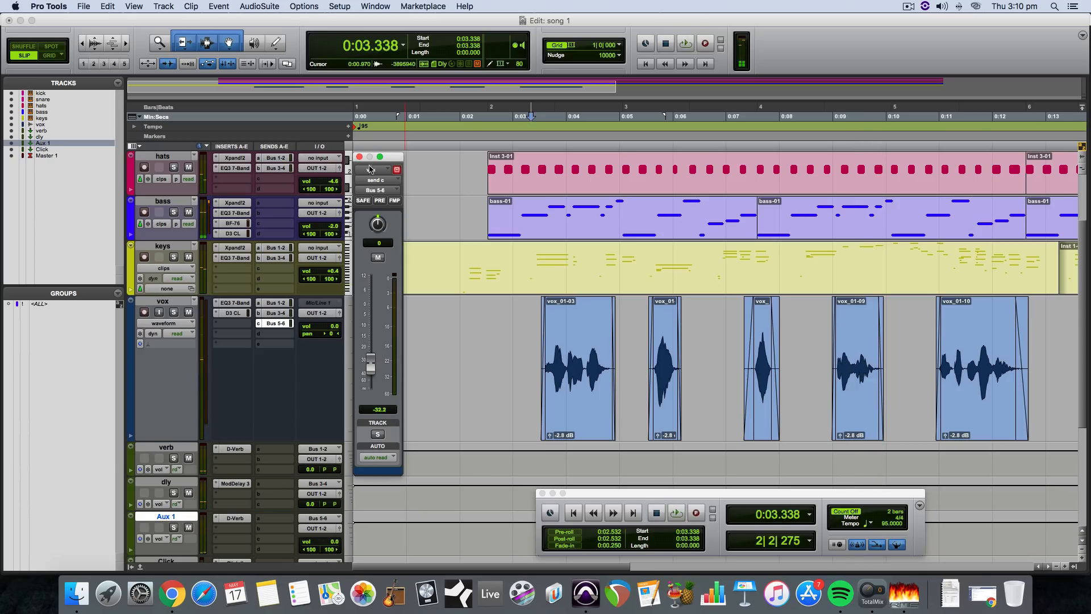
Close the vox send window and reduce the vox track's height in the Edit window.
left_click(359, 157)
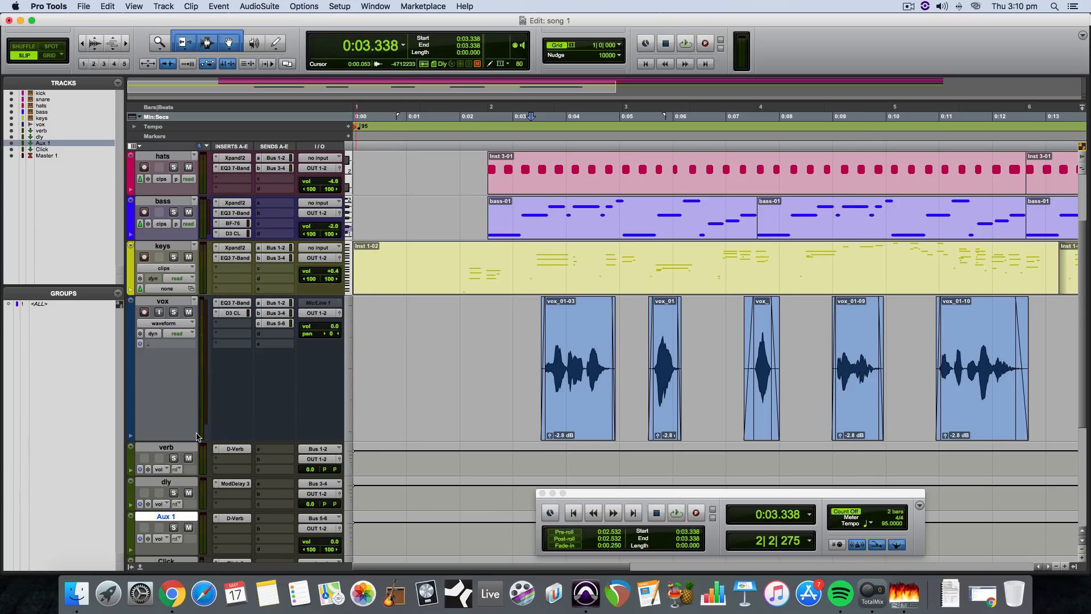
left_click_drag(179, 440, 184, 368)
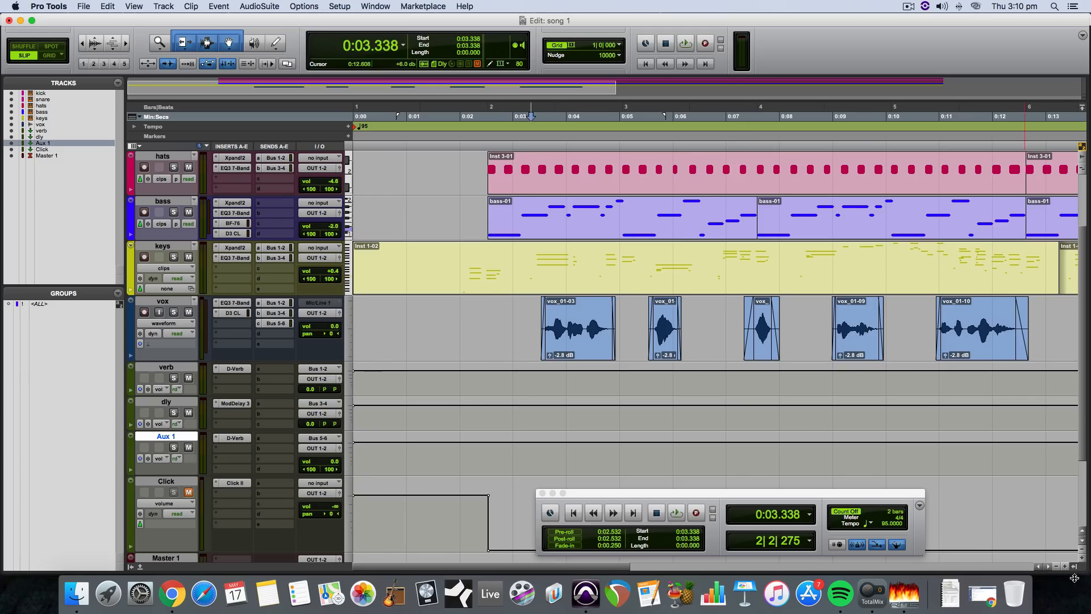
left_click(1056, 566)
left_click(1057, 566)
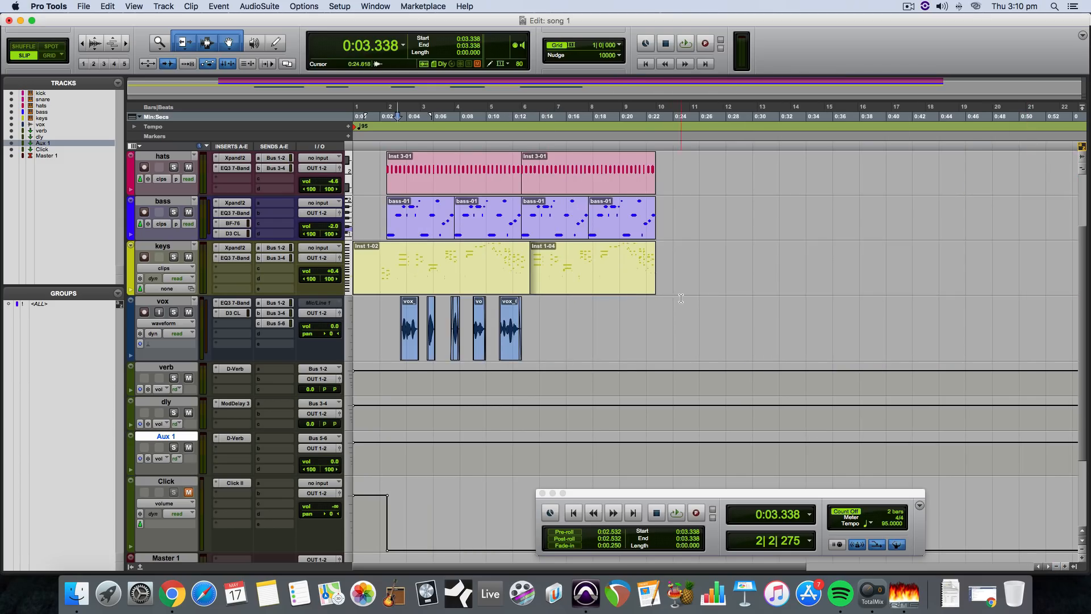
left_click(1065, 567)
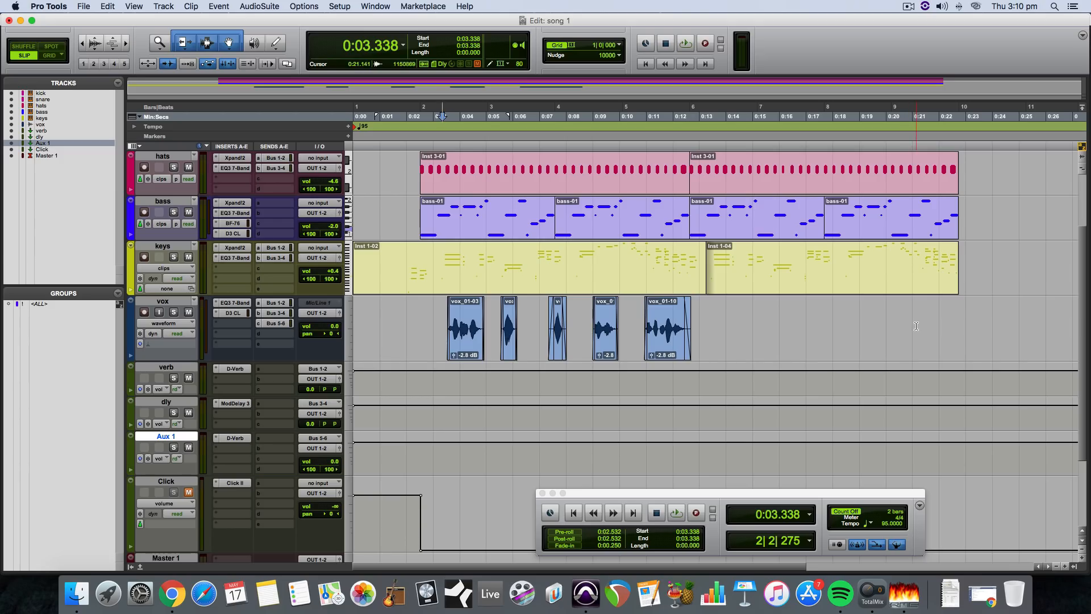
Look over all the tracks in the Edit window and their channels in the Mix window.
scroll(992, 311, "up", 3)
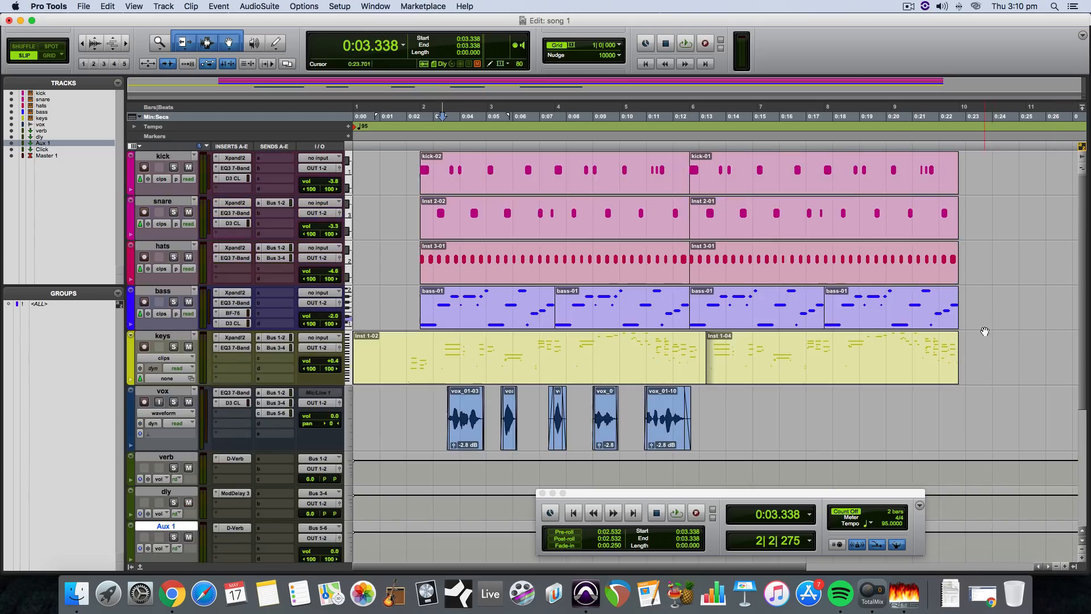
scroll(977, 346, "down", 4)
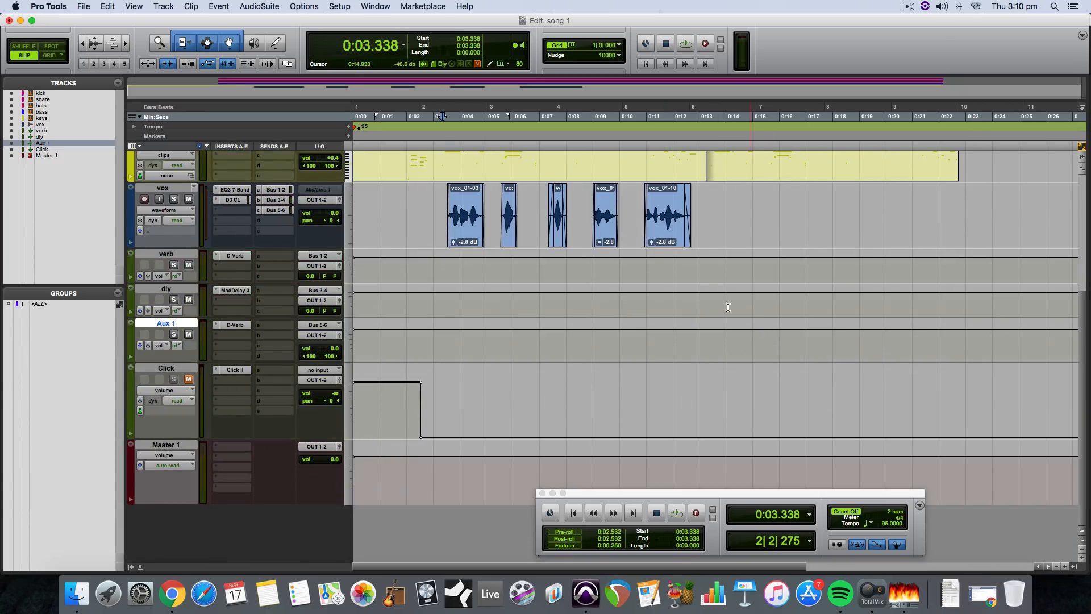
scroll(722, 352, "up", 4)
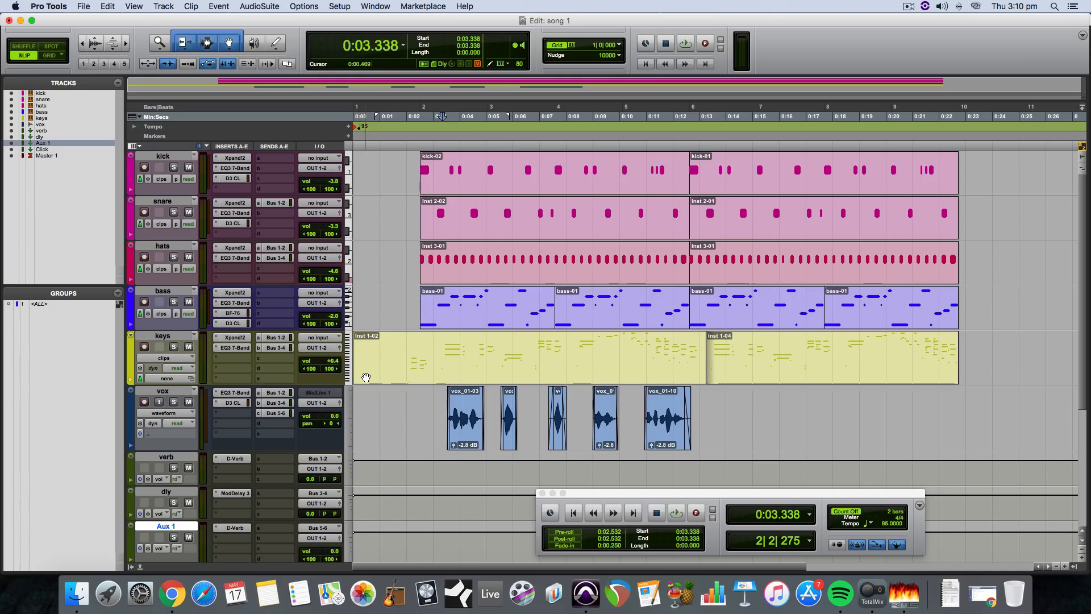
key("super+equal")
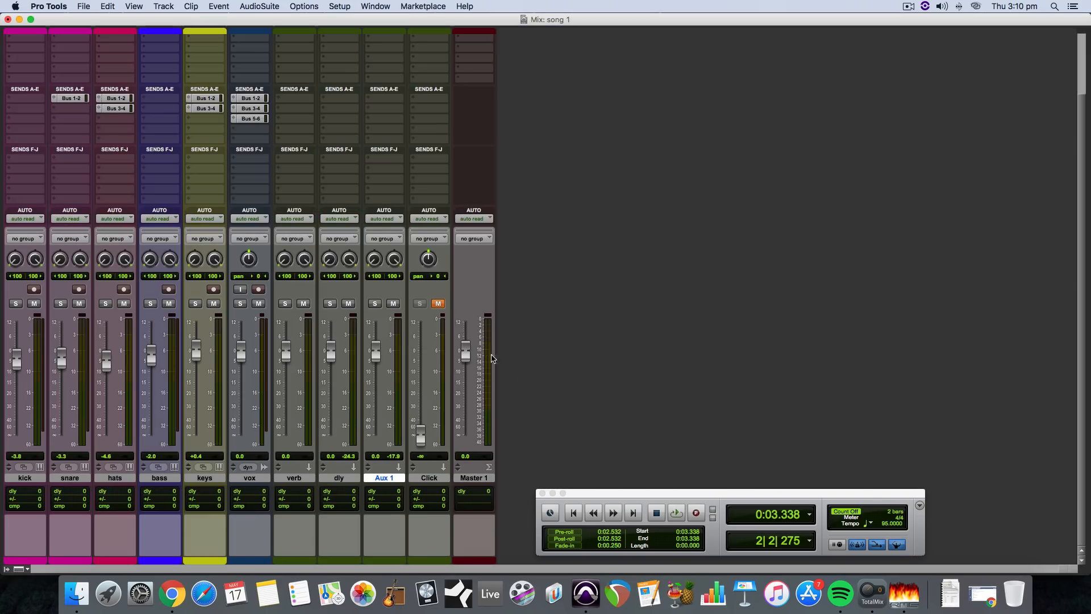
key("super+equal")
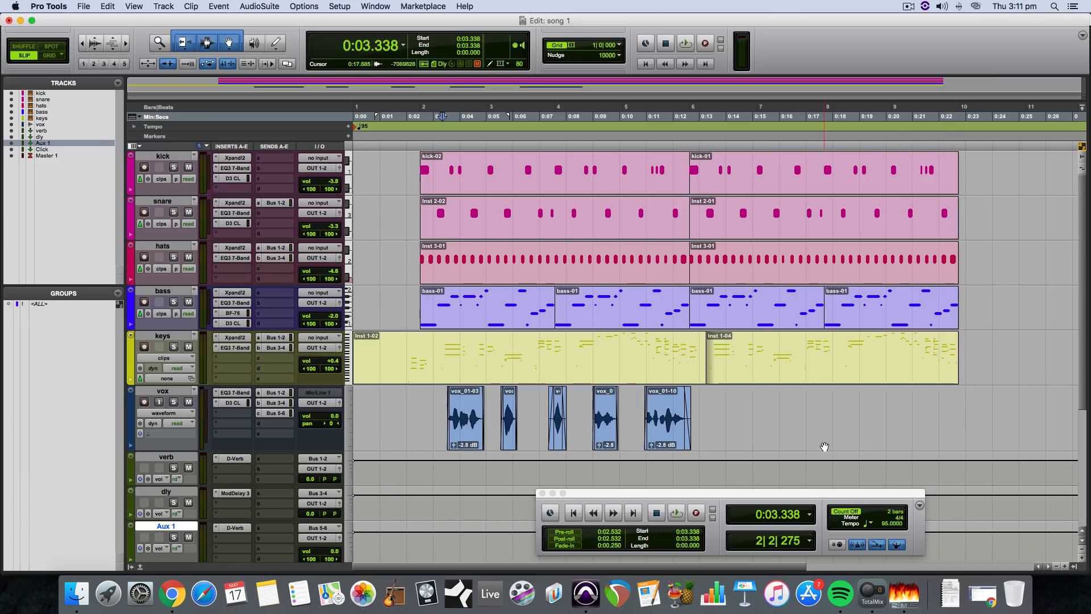
scroll(841, 443, "down", 5)
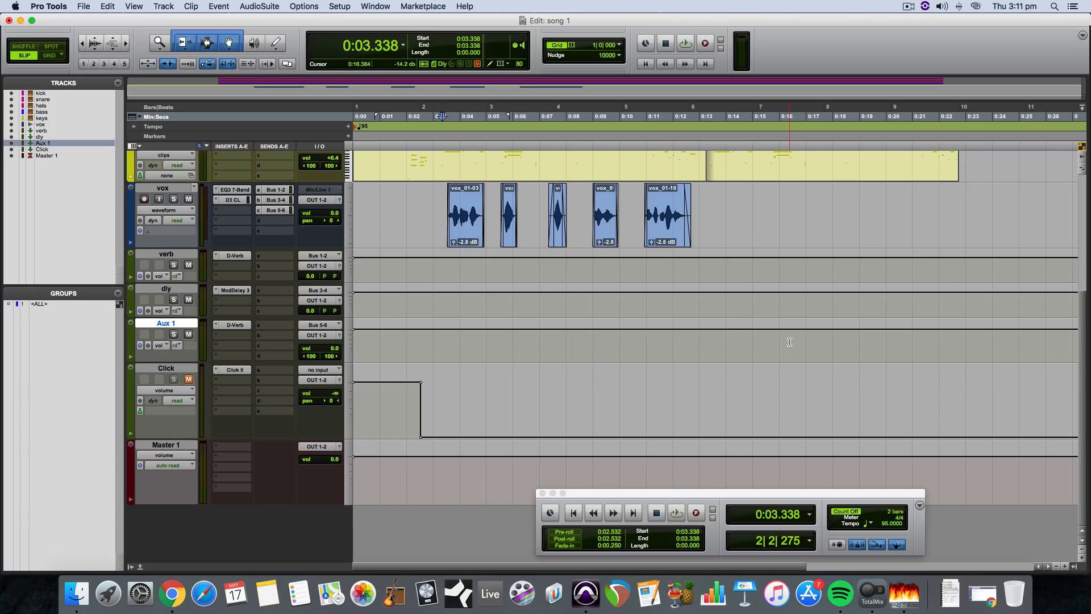
key("alt+equal")
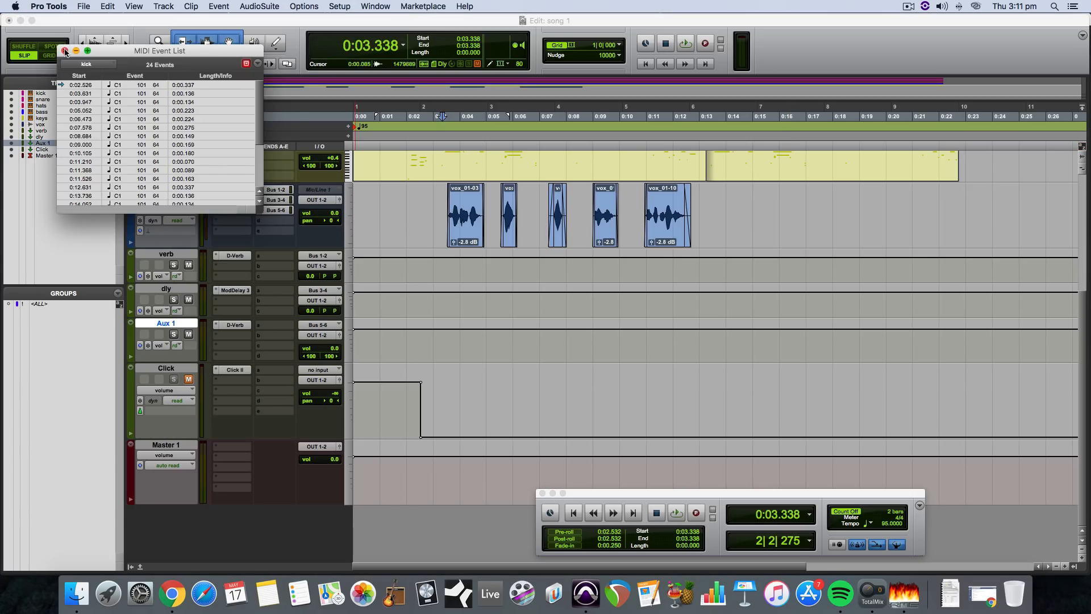
left_click(66, 51)
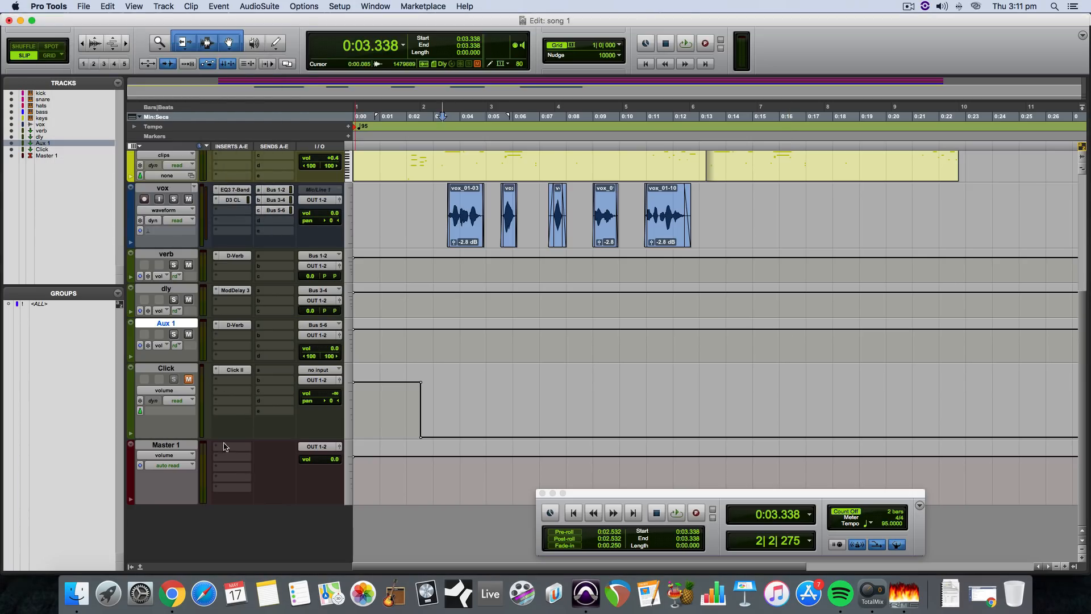
left_click(173, 448)
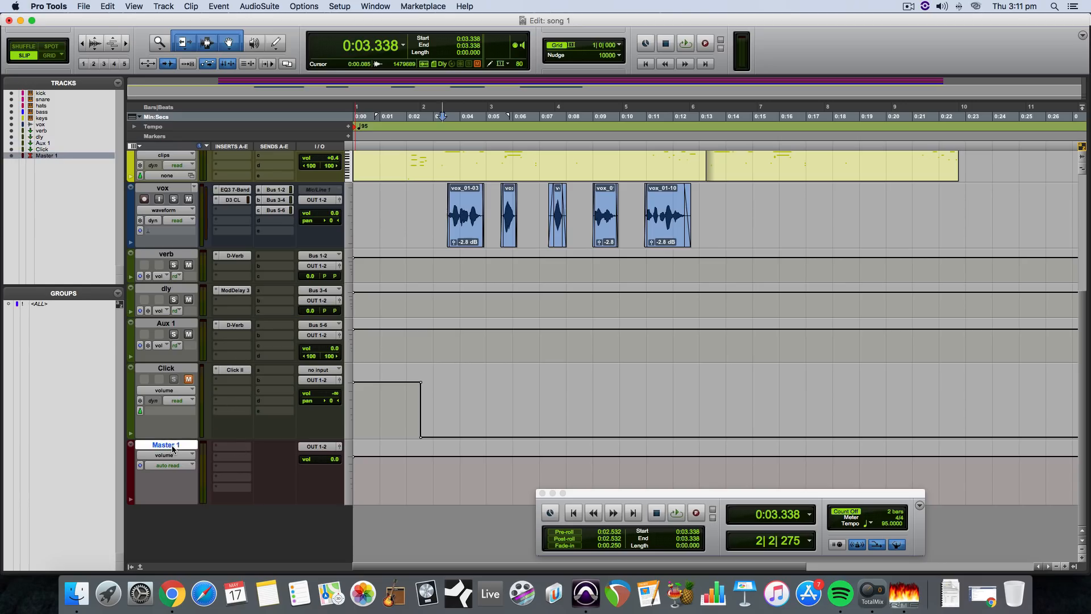
left_click(230, 447)
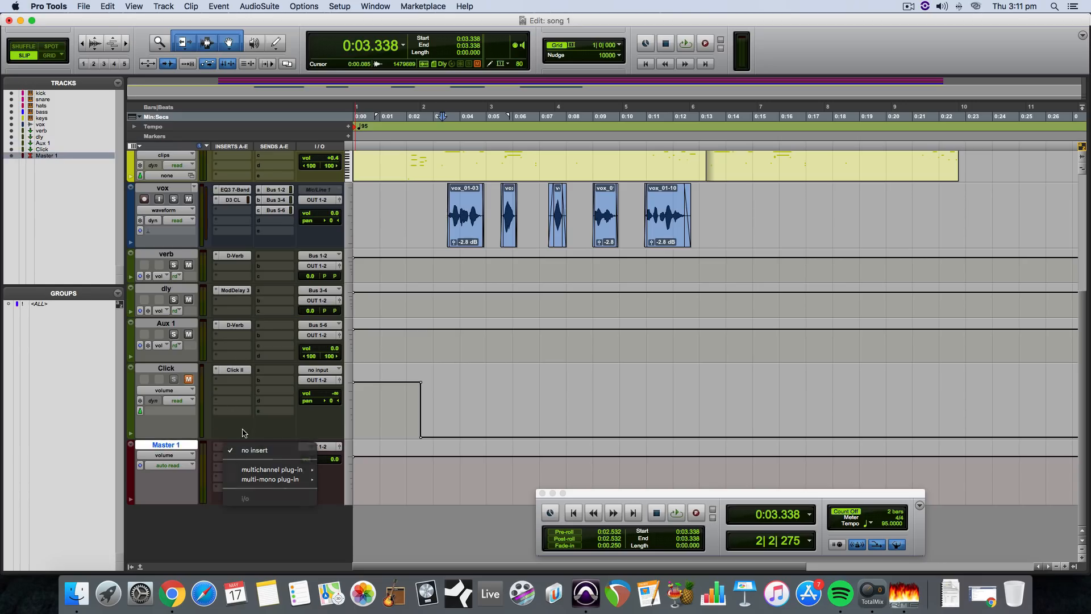
key("Escape")
In the Mix window, add a multichannel EQ3 7-Band to the first insert of Master 1 and close its window.
key("super+equal")
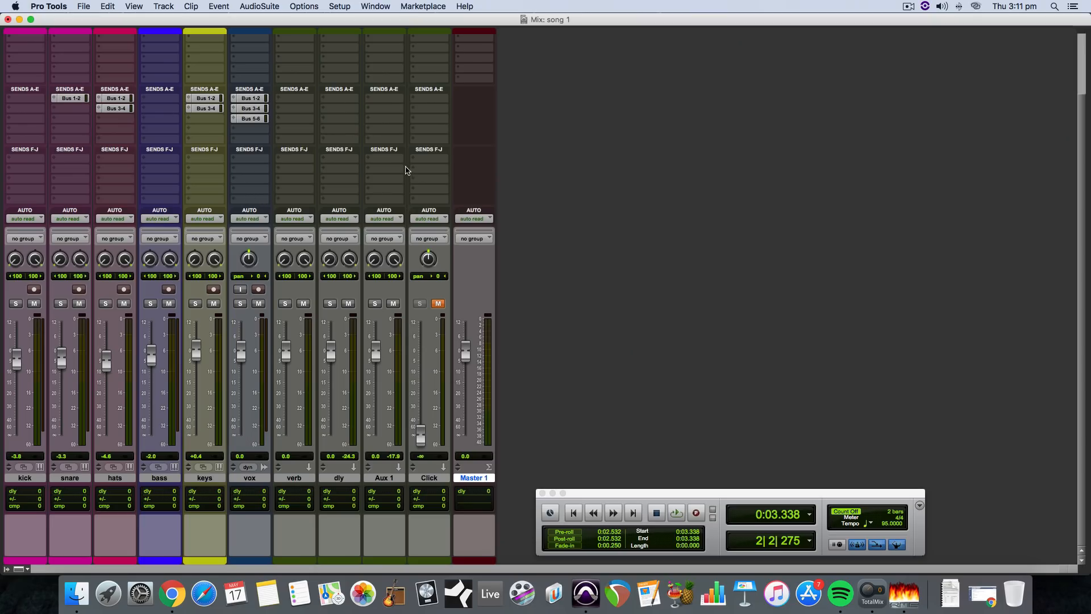
left_click(483, 39)
mouse_move(511, 60)
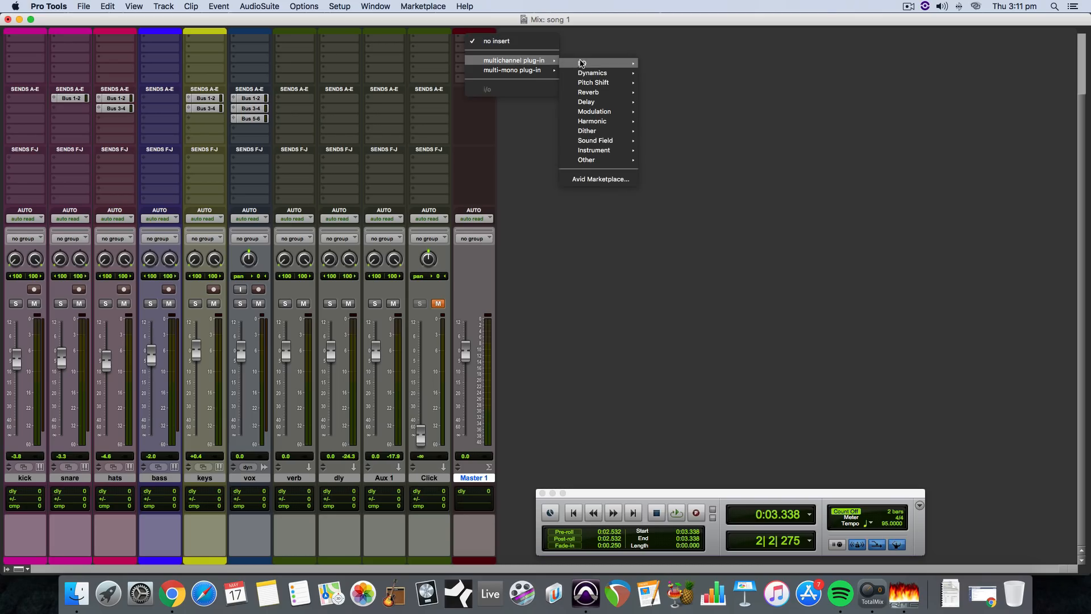
mouse_move(597, 63)
left_click(682, 111)
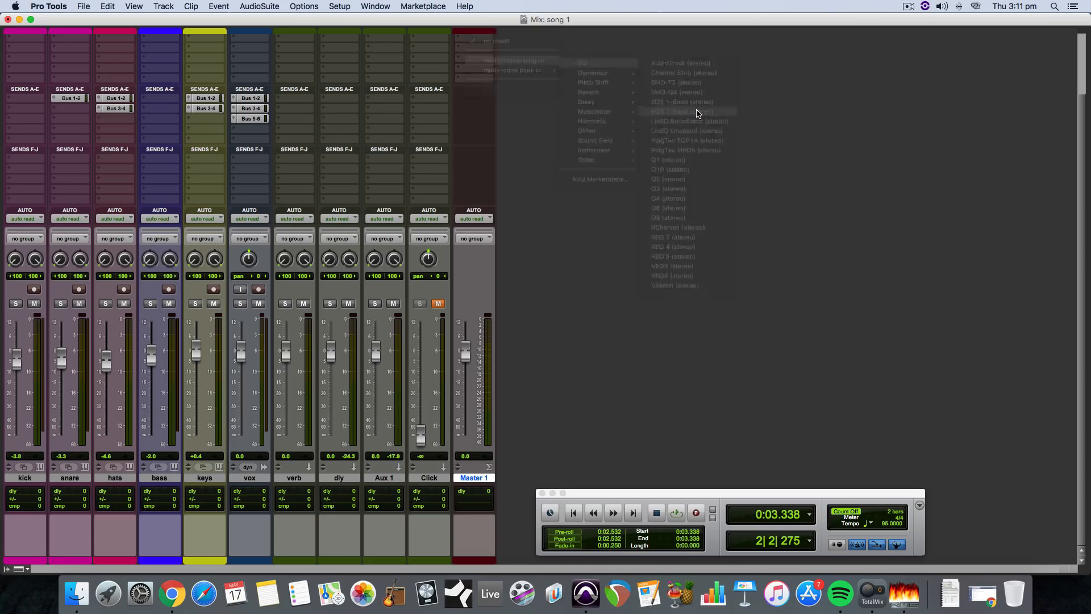
left_click(427, 181)
Add a multichannel Dyn3 Compressor/Limiter to Master 1's second insert and close its window.
left_click(477, 37)
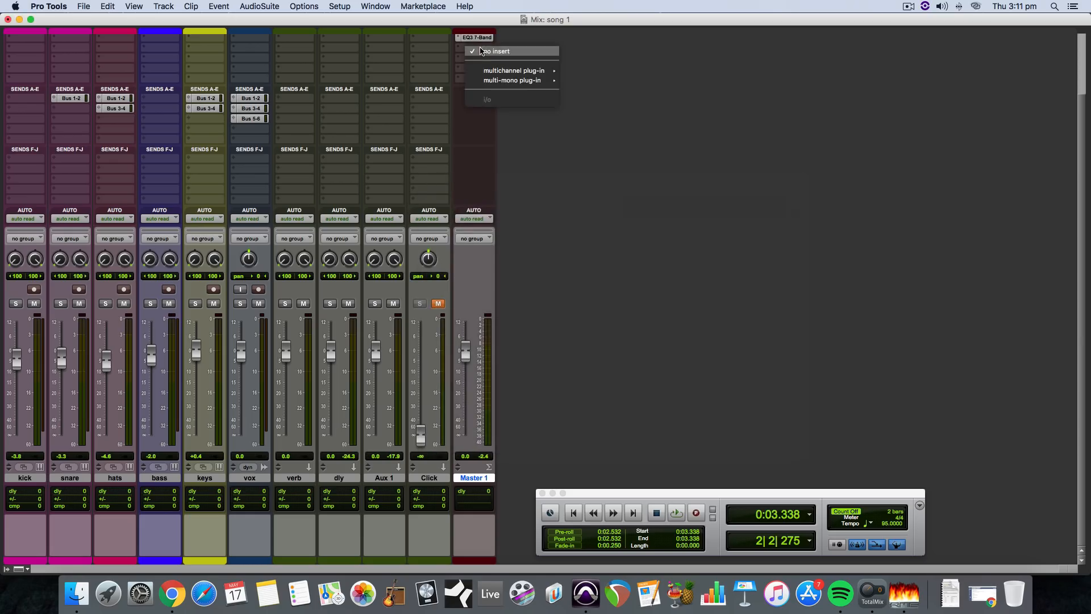
mouse_move(520, 71)
mouse_move(603, 85)
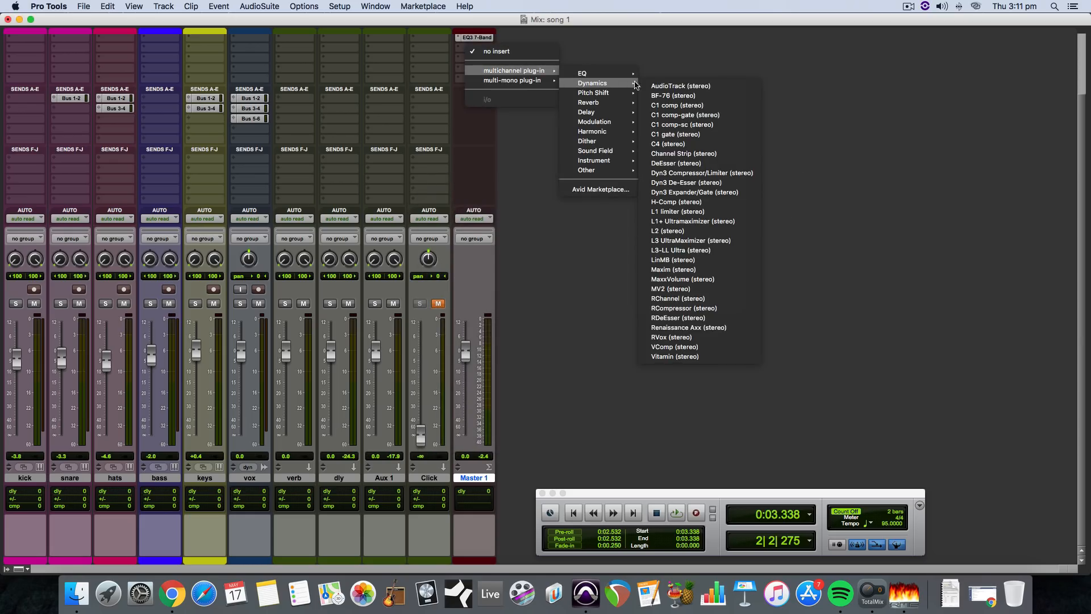
left_click(705, 174)
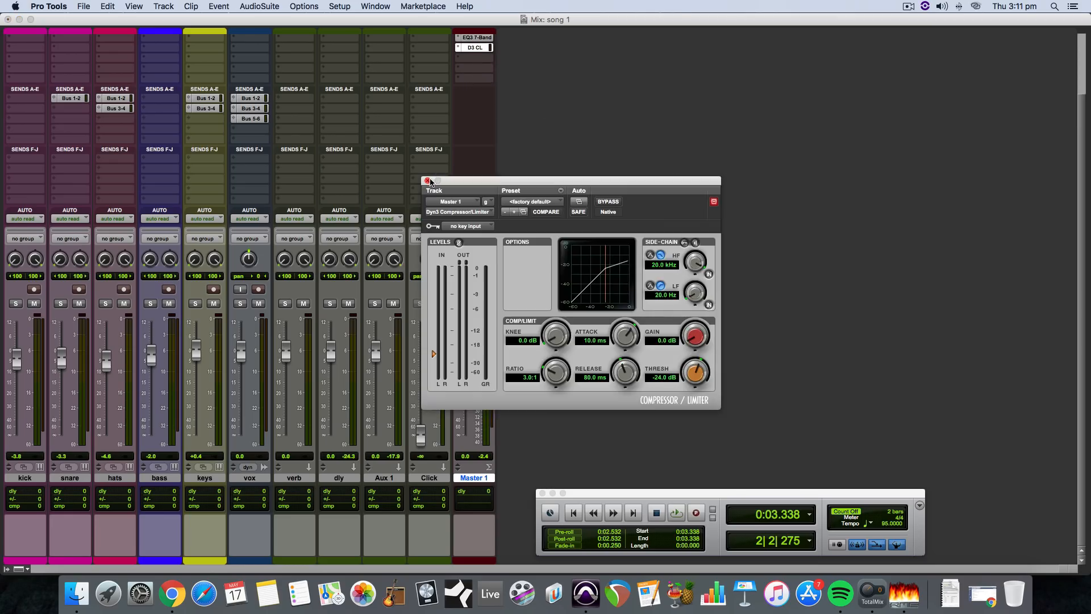
left_click(428, 181)
Add a multichannel Maxim limiter to Master 1's third insert and close its window.
left_click(475, 58)
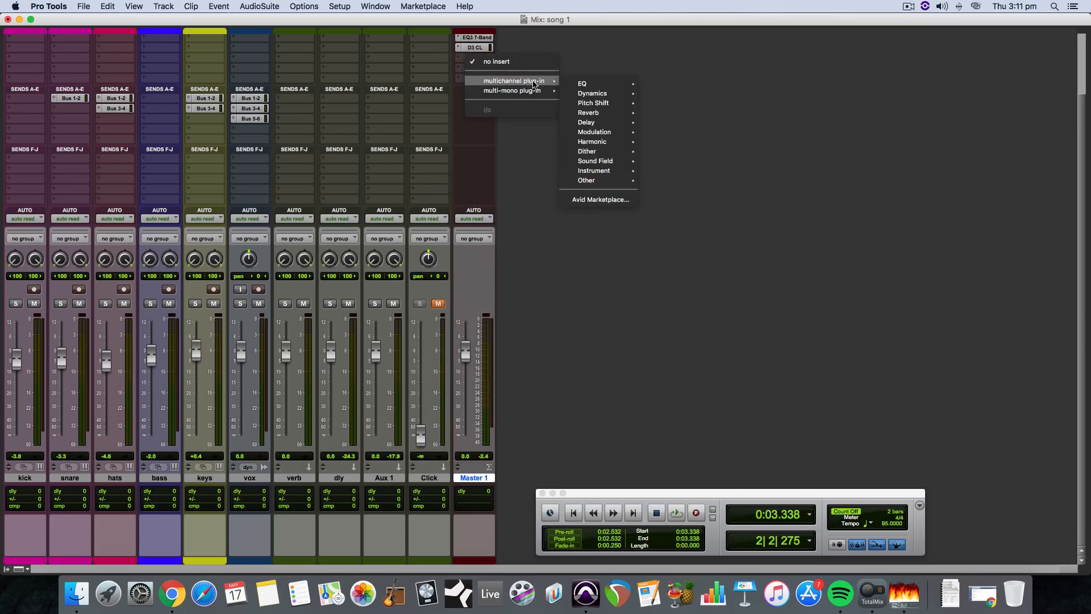
mouse_move(598, 93)
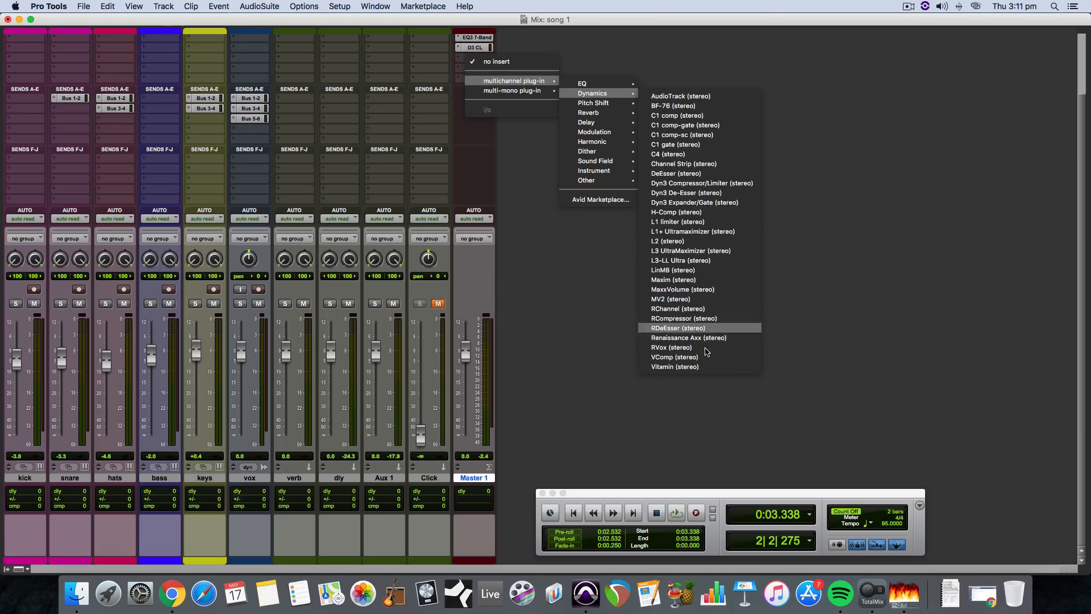
left_click(674, 282)
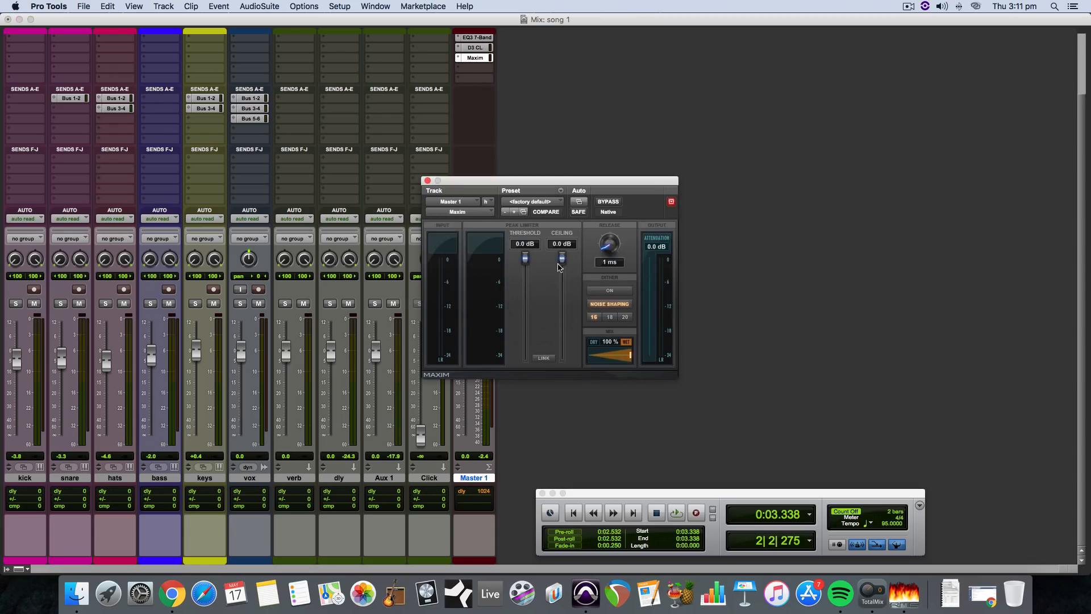
left_click(428, 181)
On Master 1's EQ, boost HF 0.9 dB at 13.45 kHz and LF 0.7 dB at 77.1 Hz, and cut LMF 0.5 dB at 200 Hz.
left_click(477, 37)
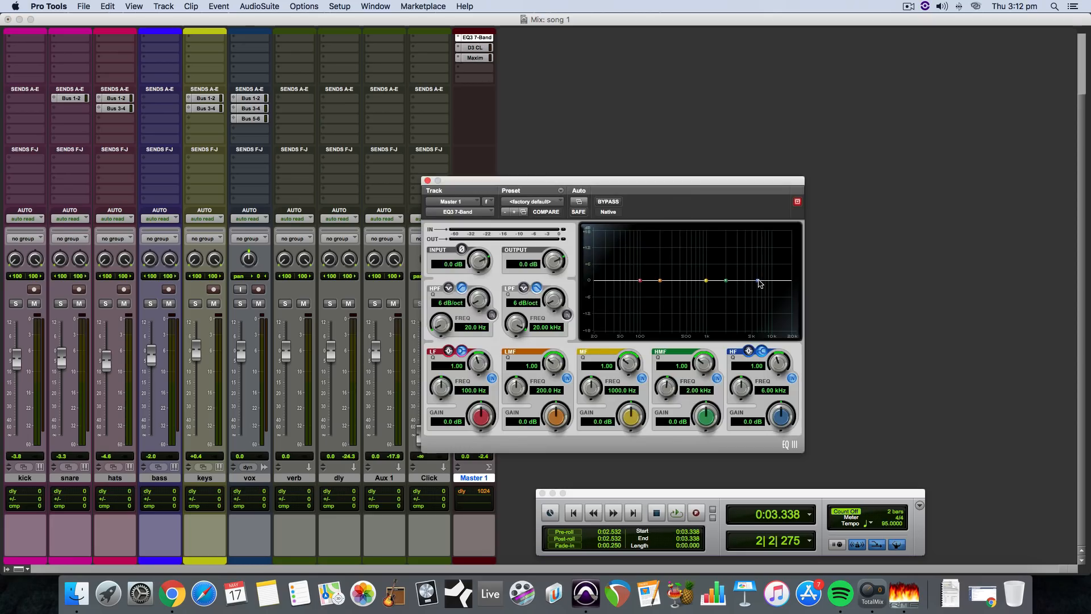
left_click_drag(760, 282, 779, 282)
left_click_drag(641, 281, 612, 282)
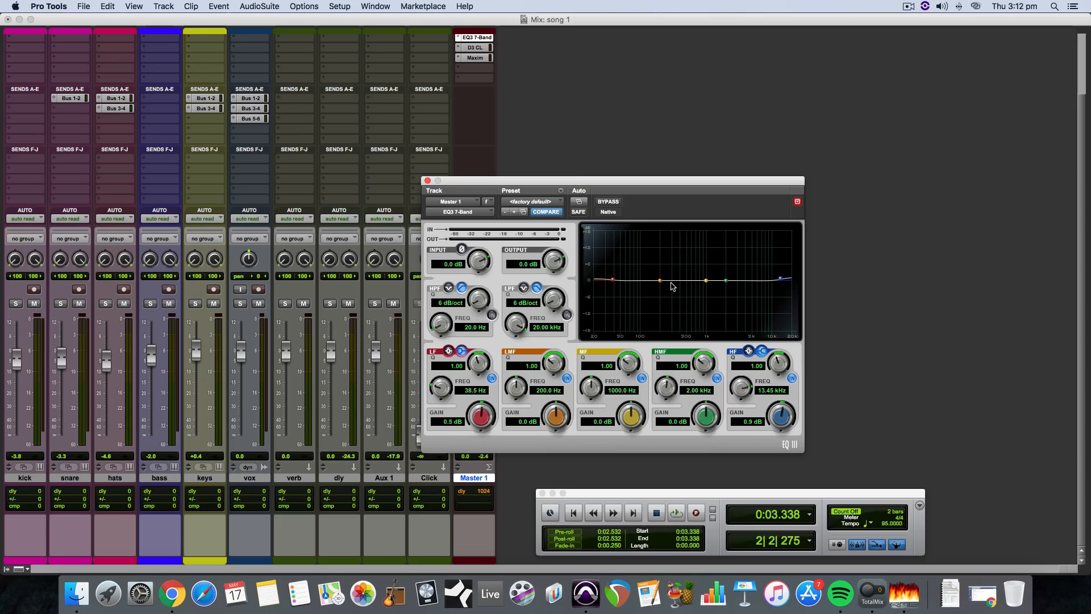
left_click_drag(613, 282, 661, 285)
Audition the mix while setting Master 1's HF band to 1.3 dB at 14.85 kHz, and close the EQ.
key("space")
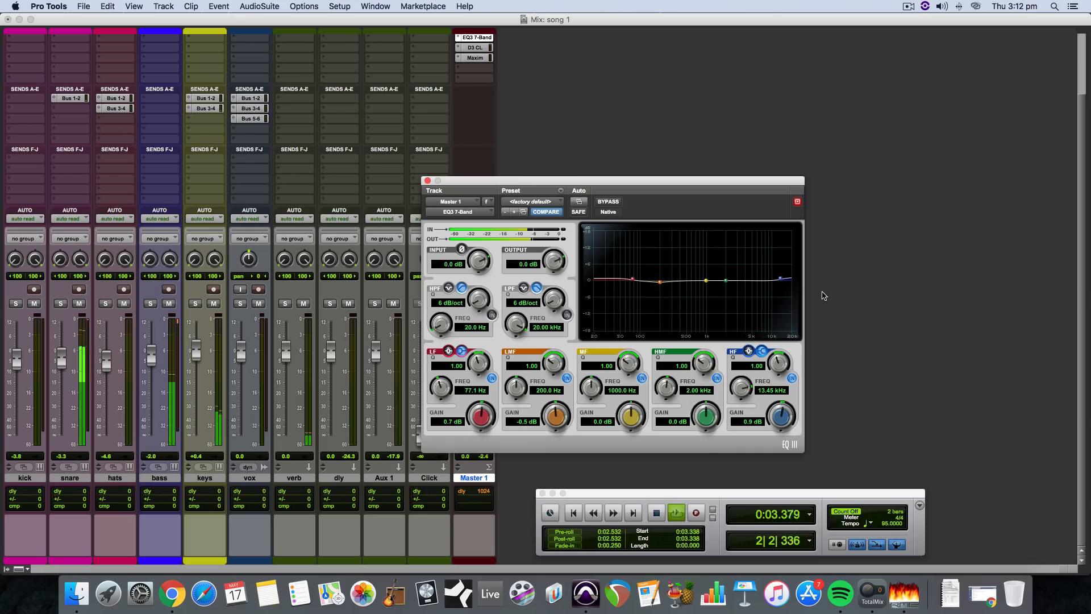
mouse_move(781, 280)
left_mouse_down()
mouse_move(780, 266)
mouse_move(755, 269)
mouse_move(783, 277)
left_mouse_up()
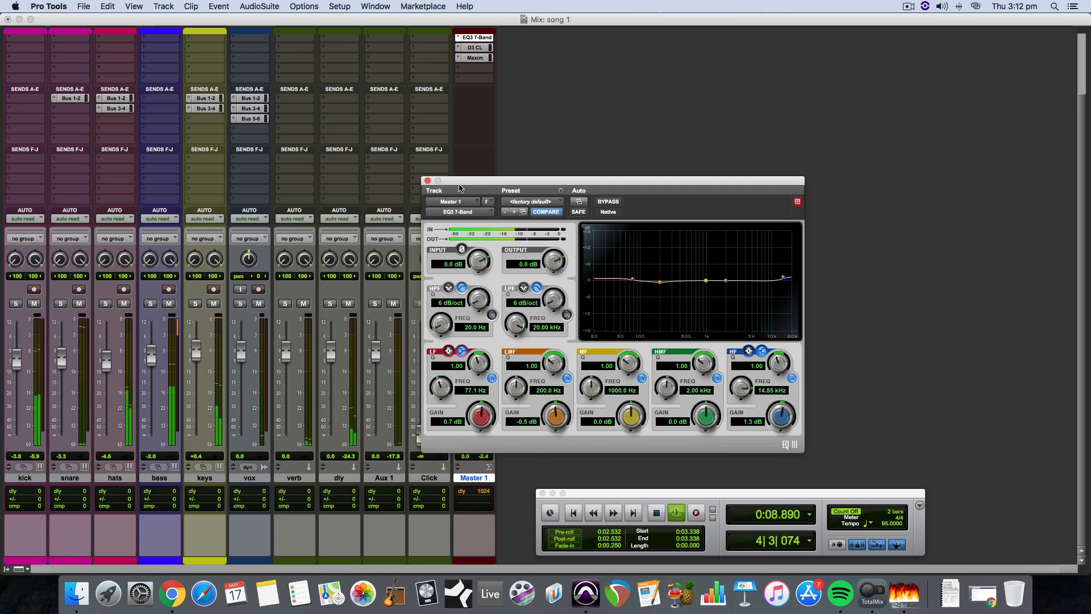
left_click(427, 181)
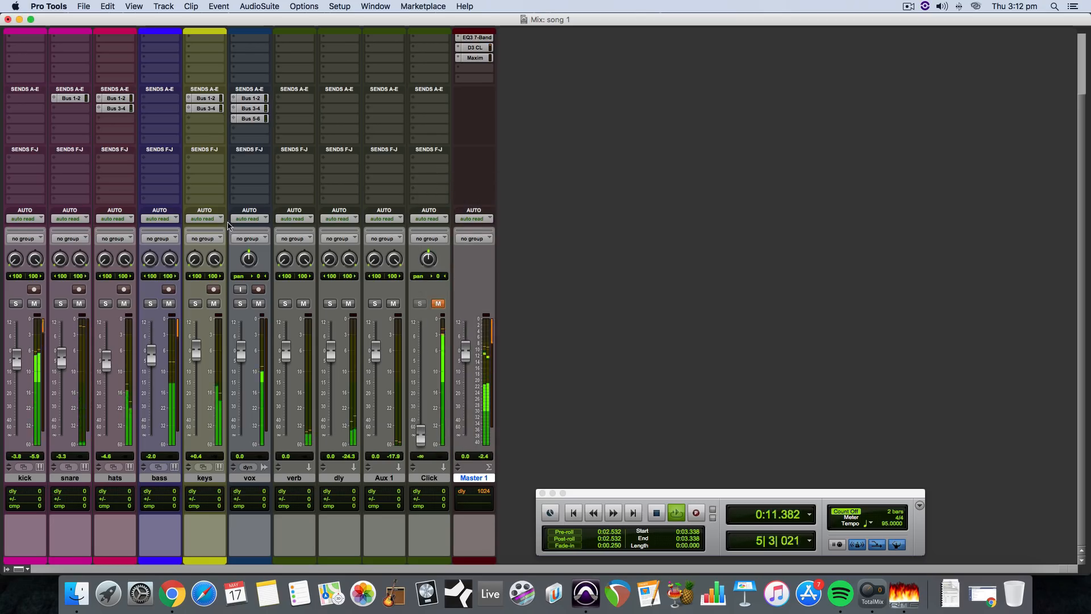
key("space")
Check the vox send levels, lower the send to Bus 1-2, and close the send window.
left_click(253, 117)
left_click(254, 109)
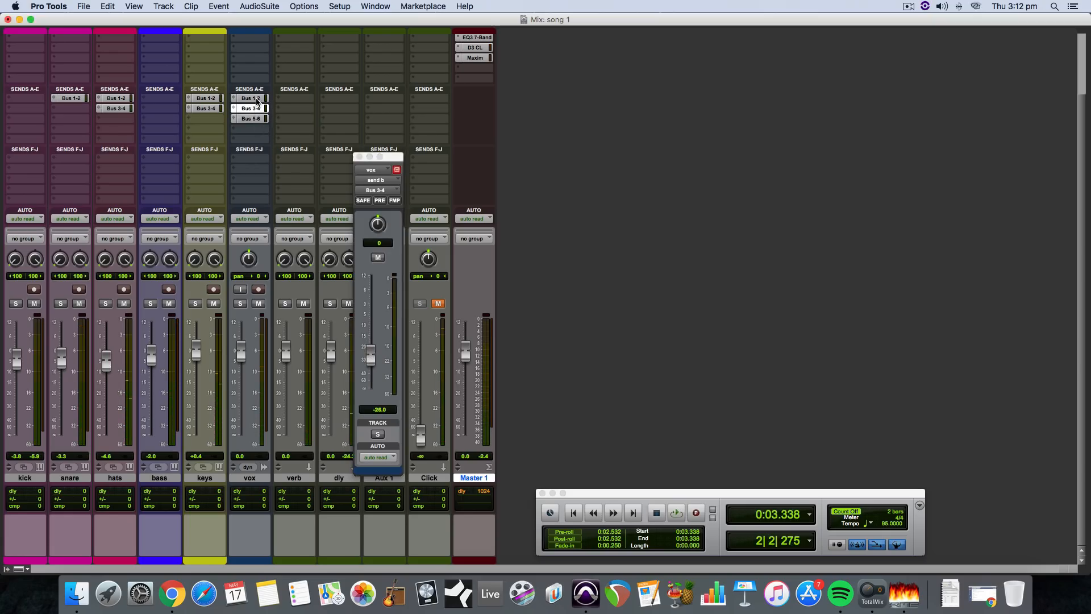
left_click(254, 98)
left_click_drag(372, 350, 375, 367)
left_click(359, 157)
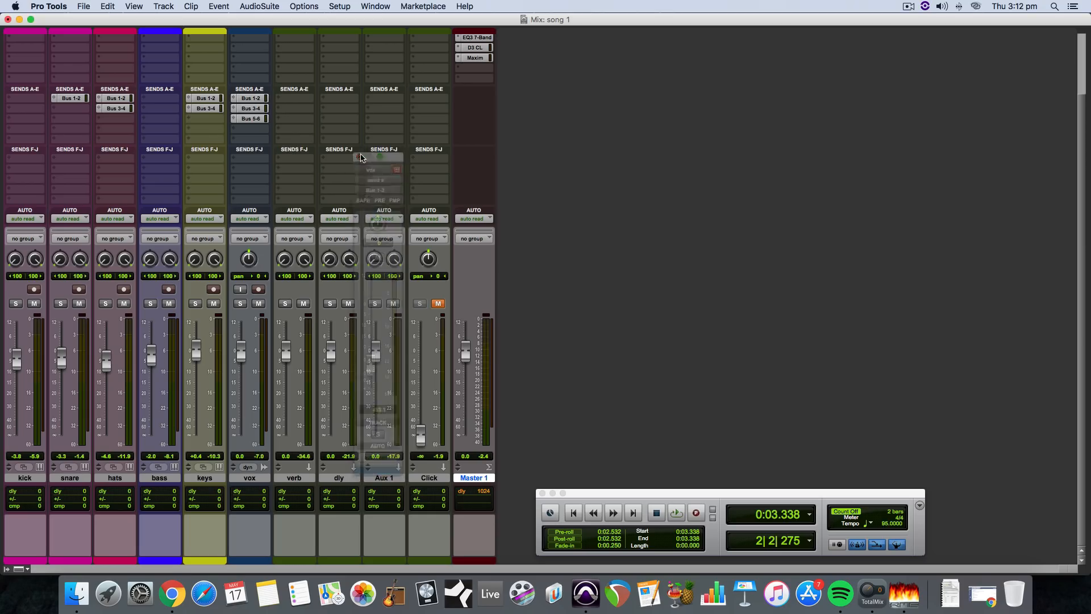
Load the Gentle Limiting preset in Master 1's Dyn3 Compressor/Limiter and audition it with the mix.
left_click(481, 48)
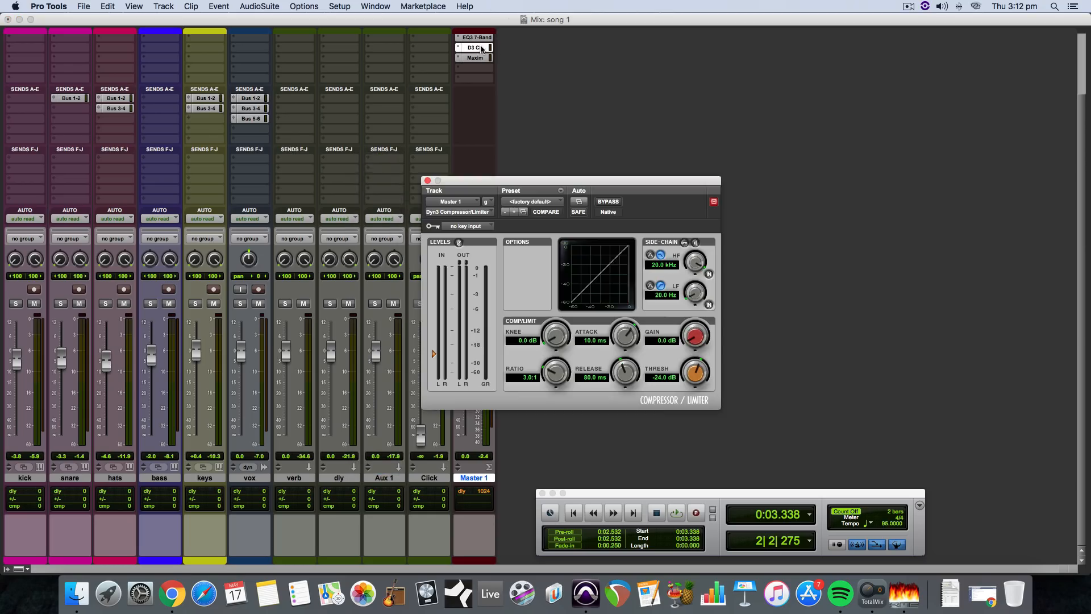
left_click(534, 202)
scroll(554, 177, "up", 3)
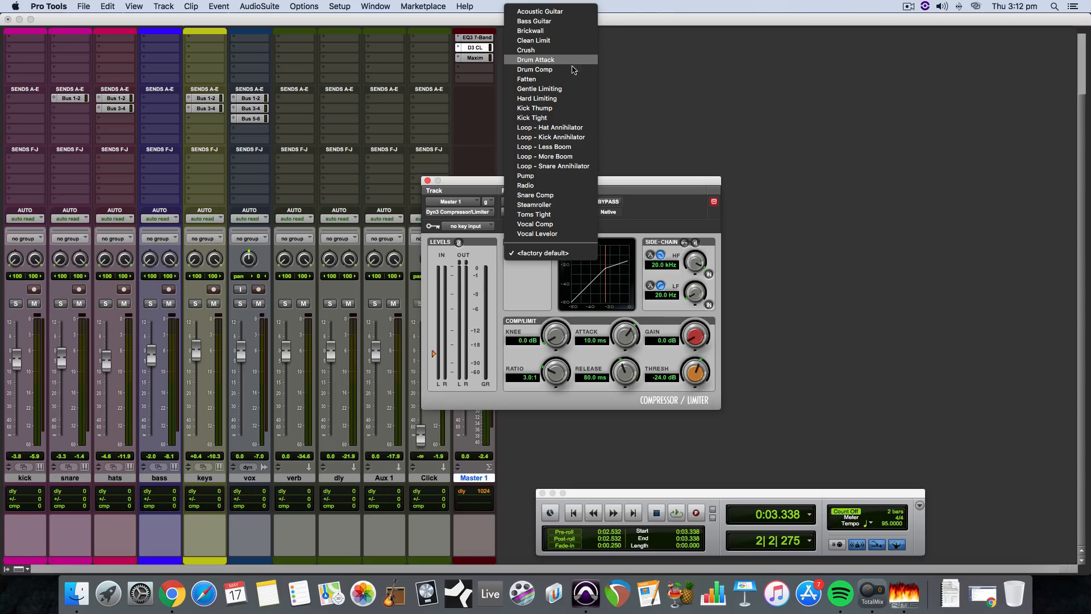
left_click(570, 89)
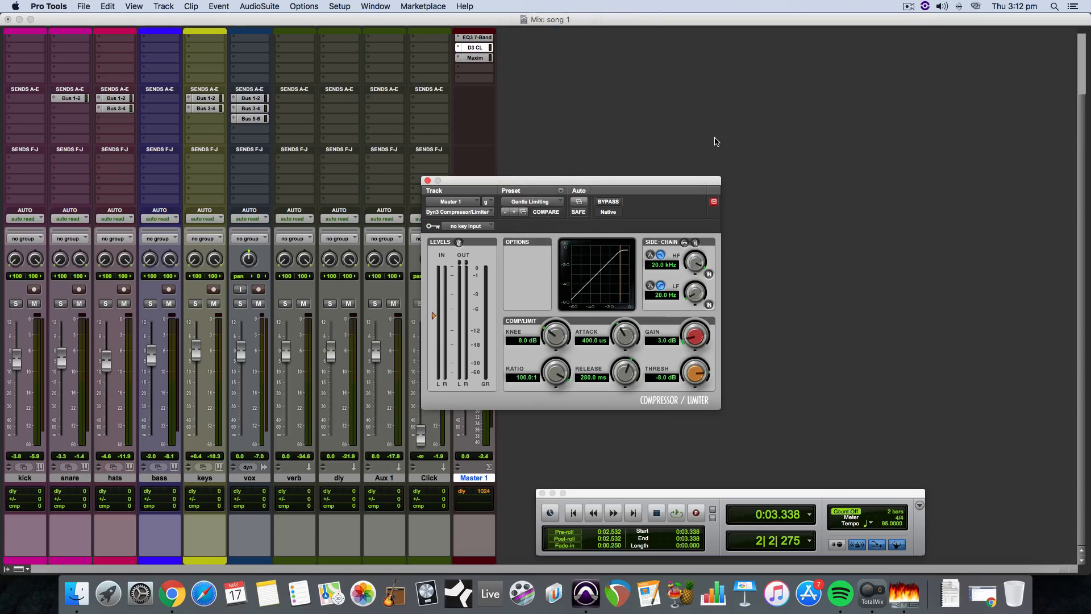
key("space")
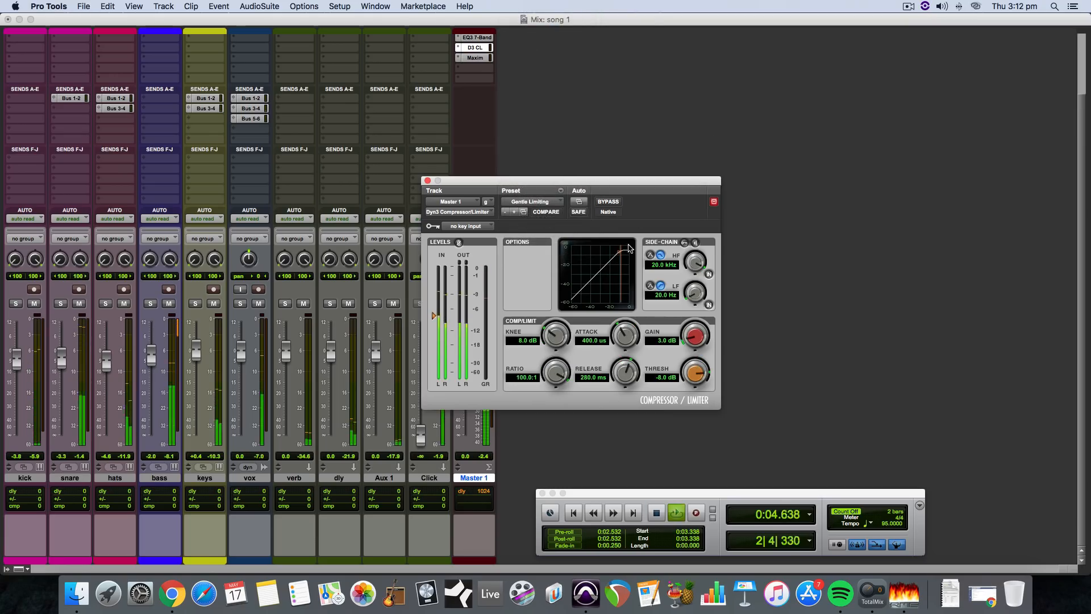
key("space")
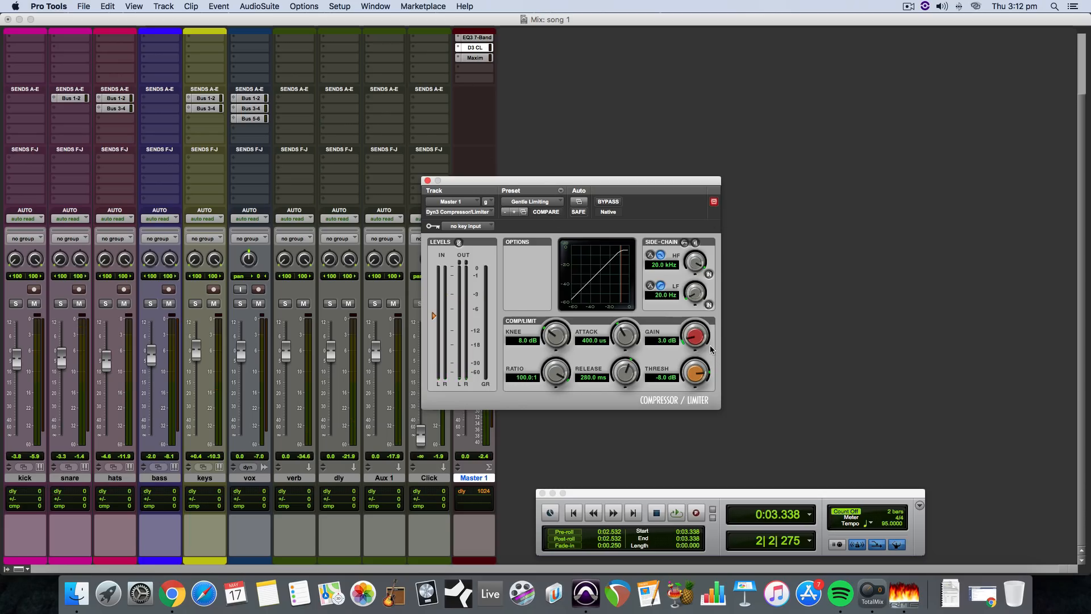
Audition the mix while checking Master 1's compressor input, output and gain reduction meters, and close the compressor.
key("space")
key("space")
left_click_drag(585, 184, 688, 169)
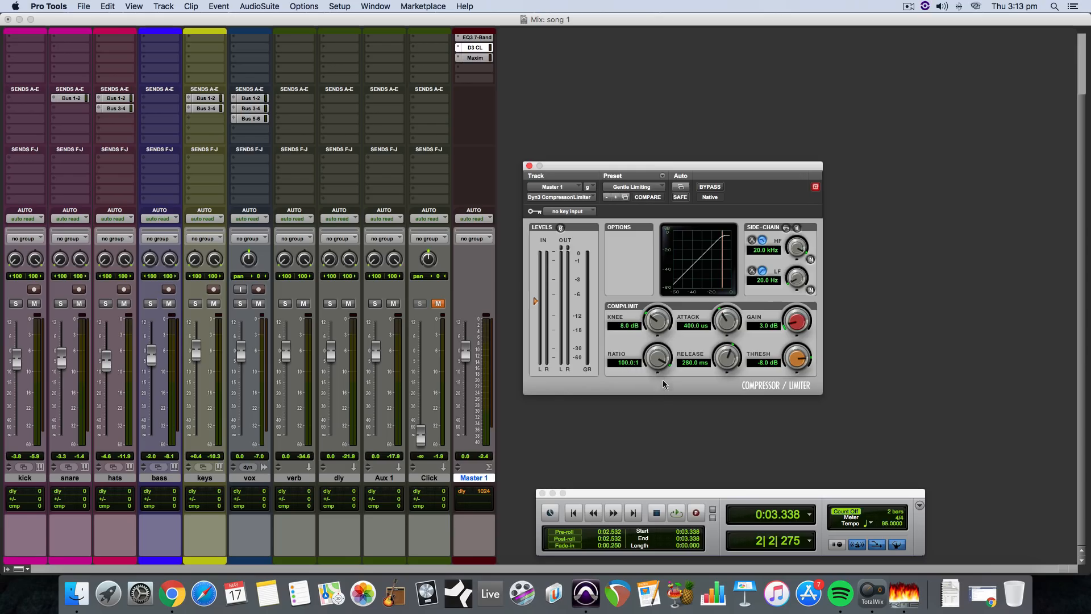
key("space")
key("space")
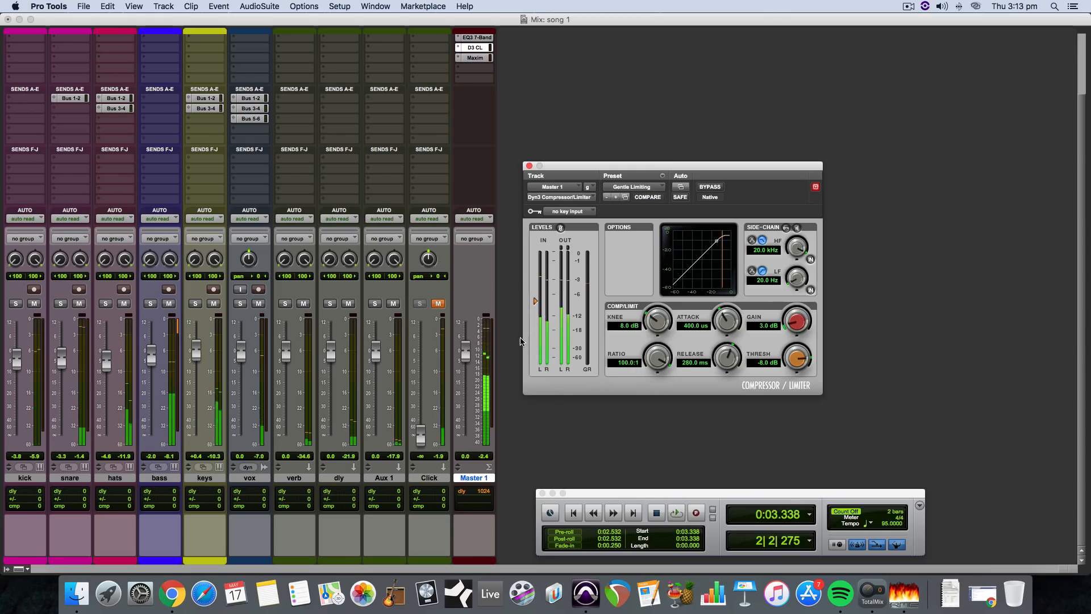
key("space")
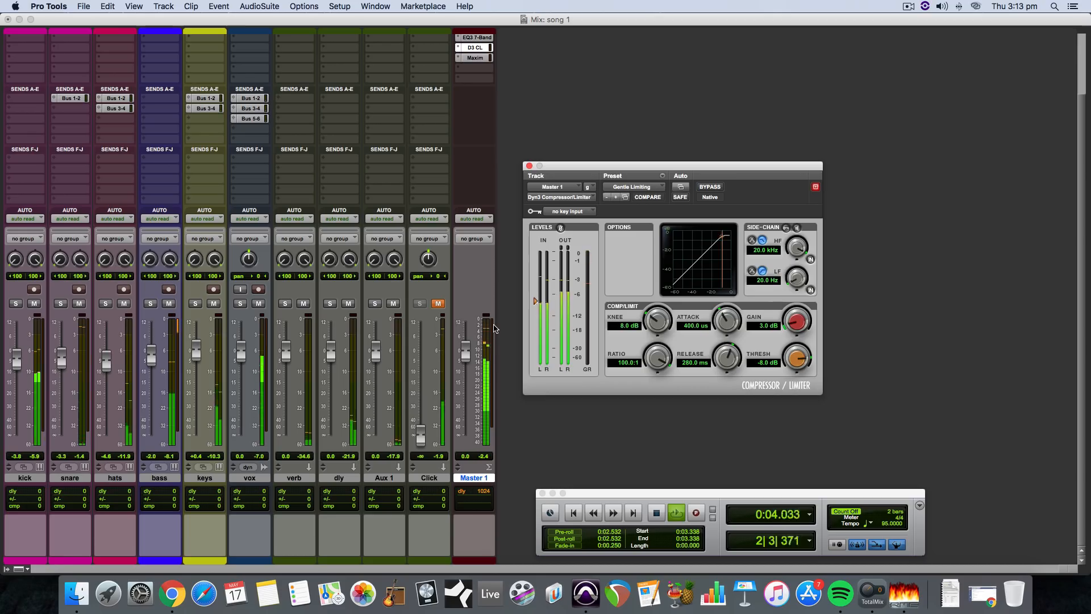
key("space")
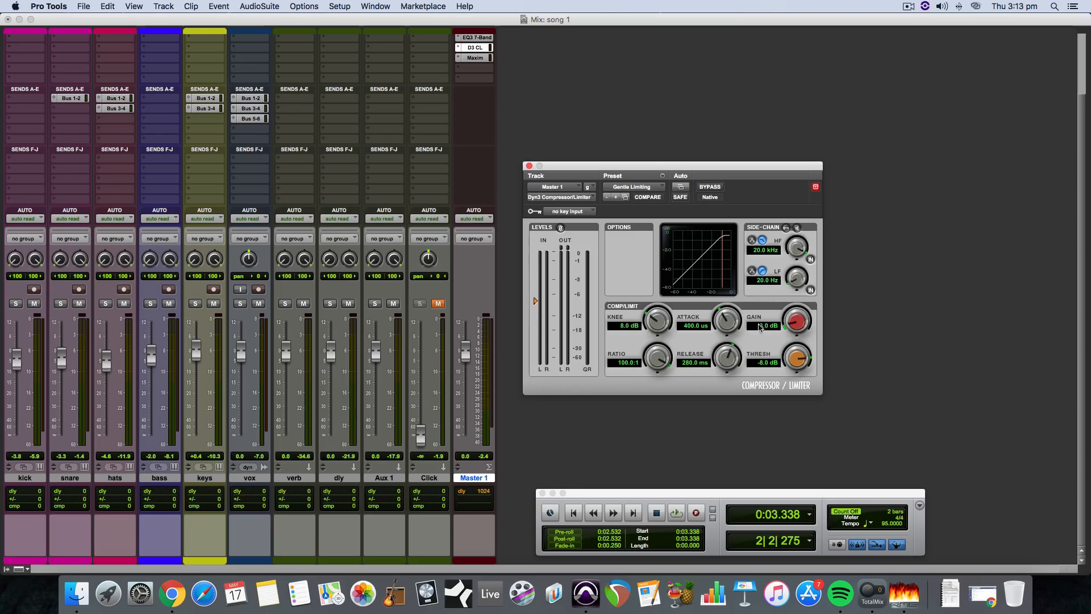
key("space")
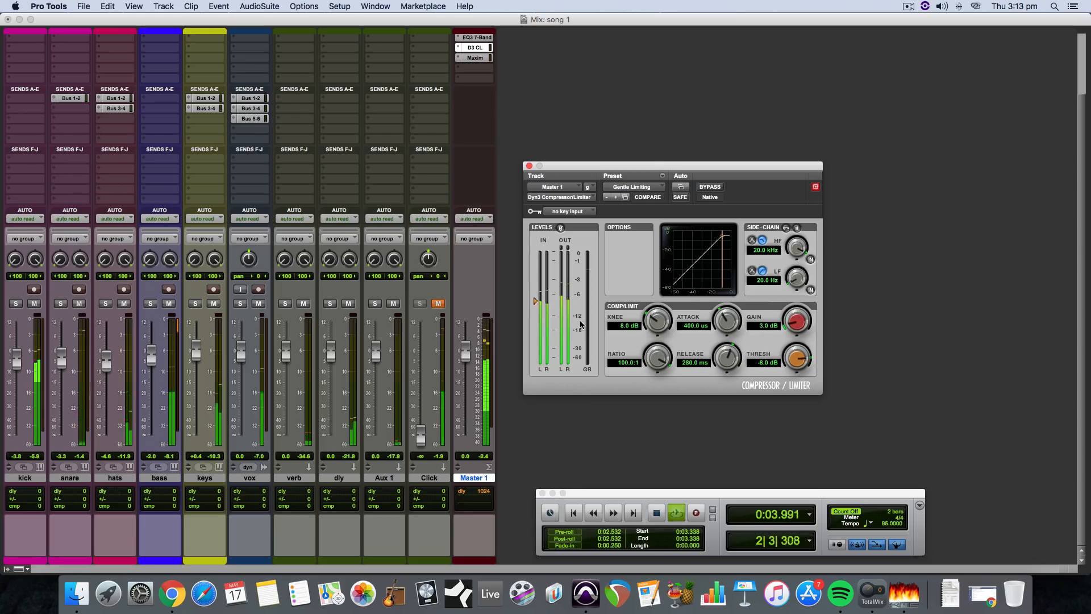
key("space")
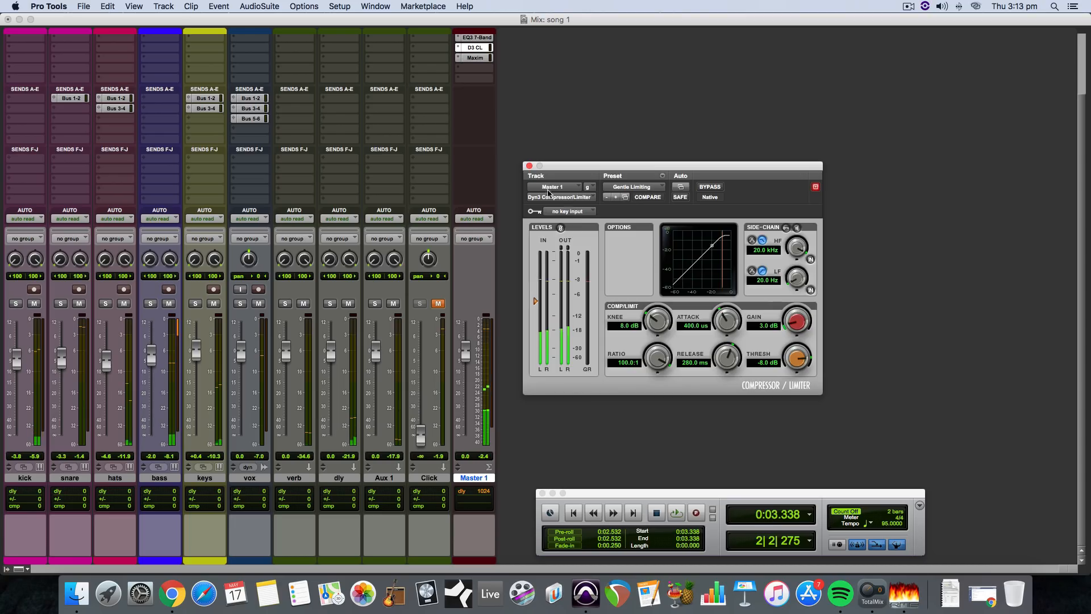
left_click(529, 165)
Open Maxim on Master 1 and set its threshold to -8.1 dB while playing the mix.
left_click(477, 65)
left_click(480, 59)
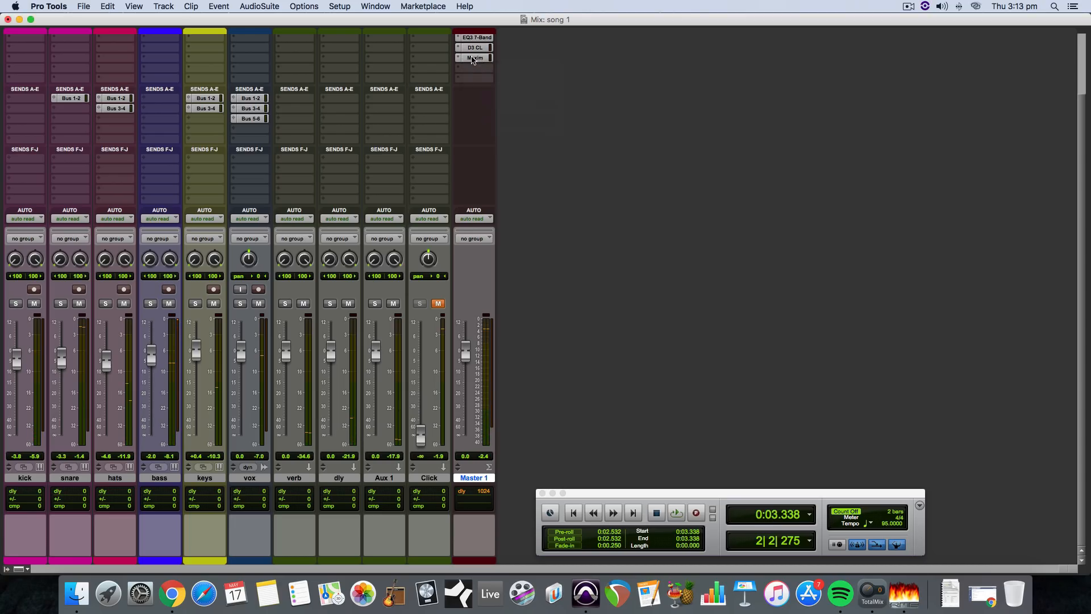
left_click(480, 59)
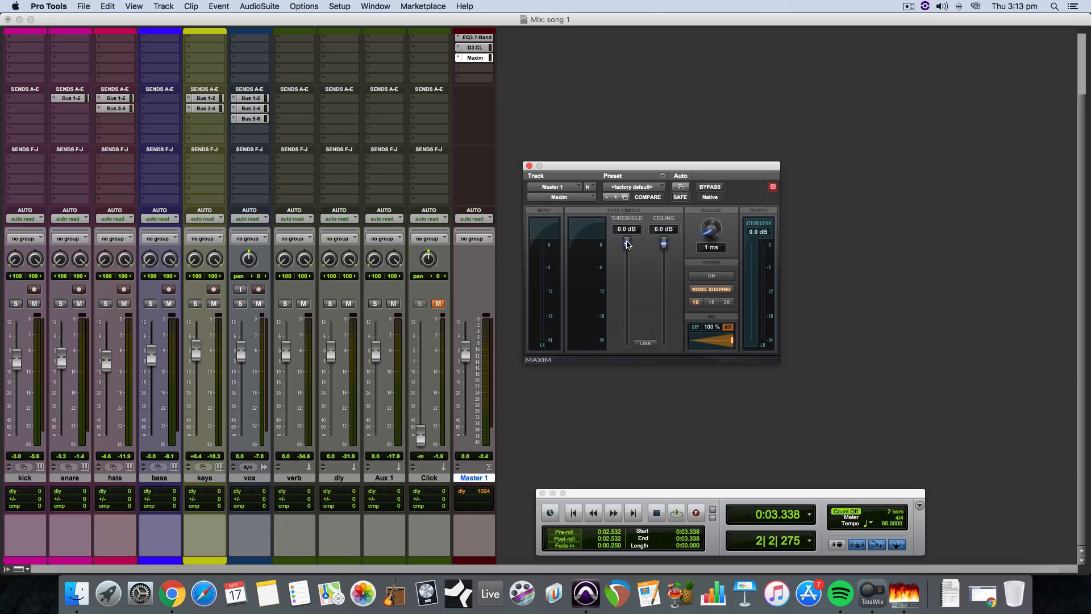
key("space")
left_click_drag(627, 243, 625, 275)
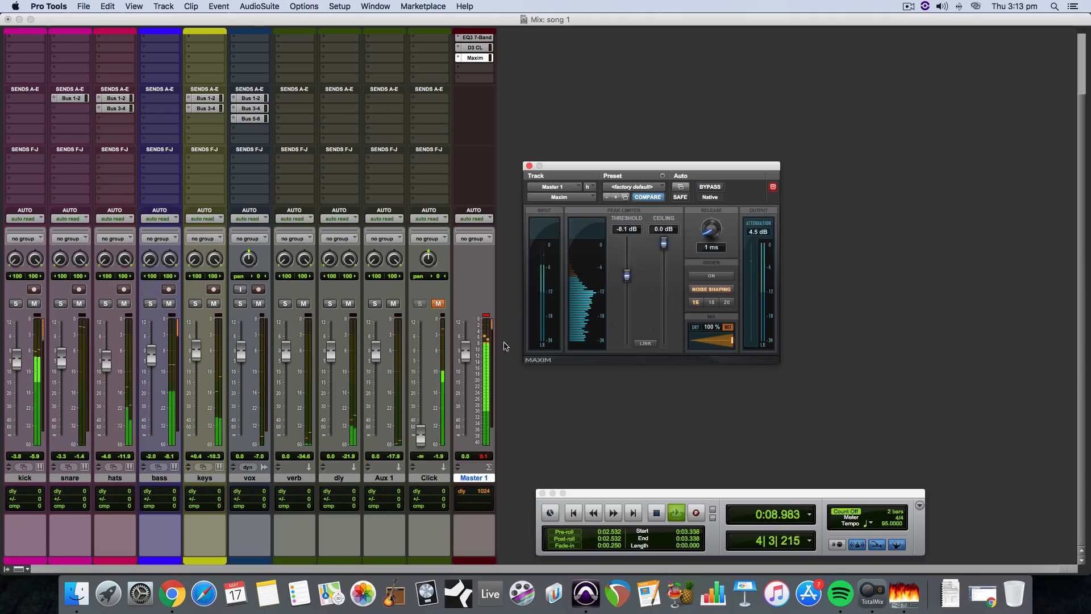
left_click(505, 343)
key("space")
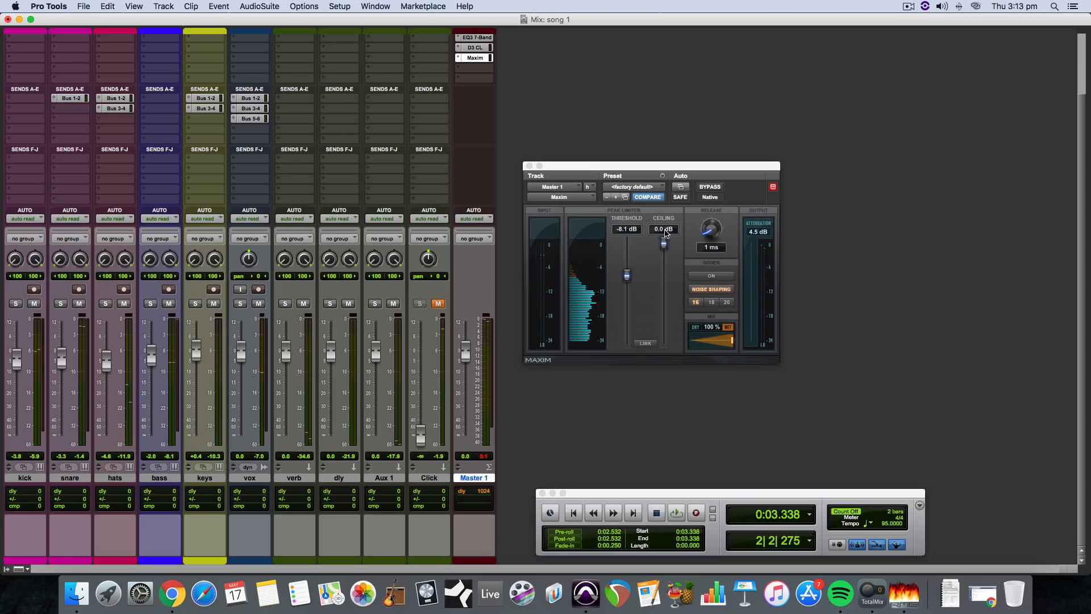
Set Maxim's ceiling to -0.3 dB, close it and clear Master 1's peak clip readout.
left_click_drag(664, 245, 664, 248)
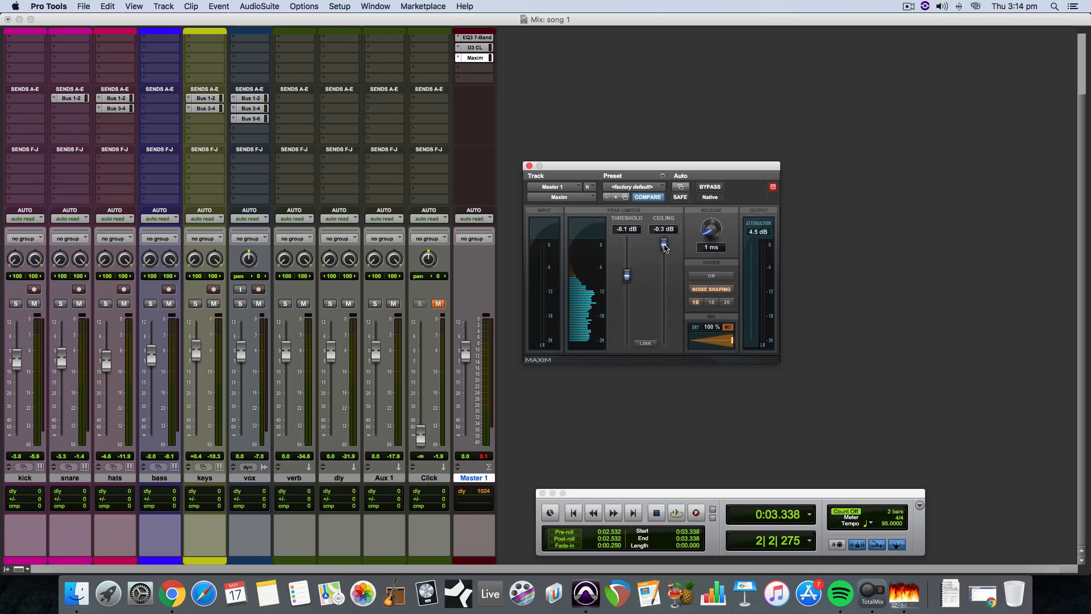
mouse_move(665, 248)
left_click(530, 165)
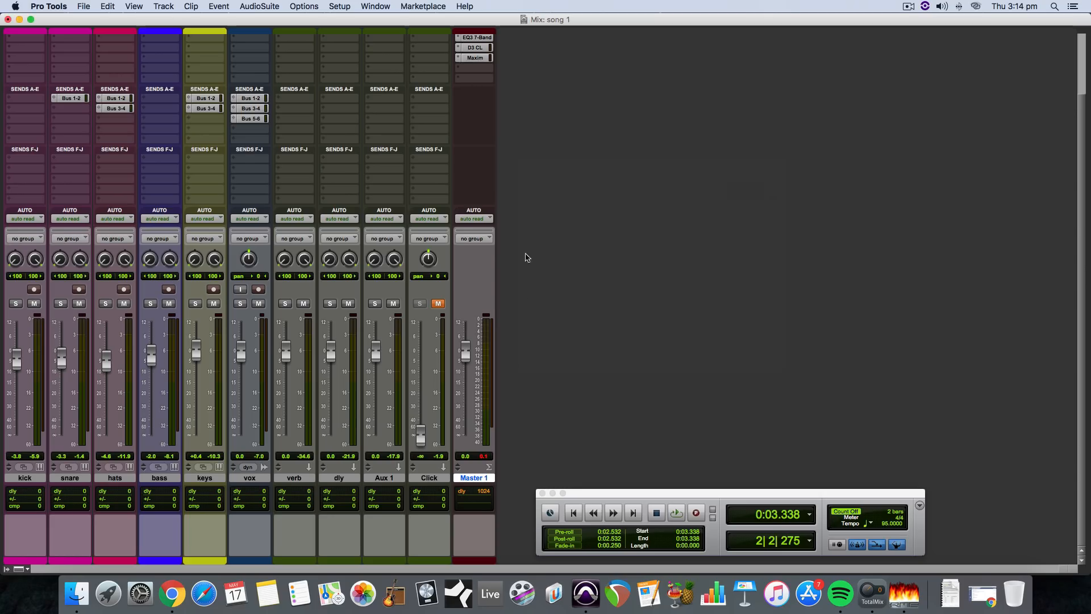
left_click(483, 456)
Insert the stereo VU Meter in Master 1's fourth insert slot and close its window.
left_click(483, 67)
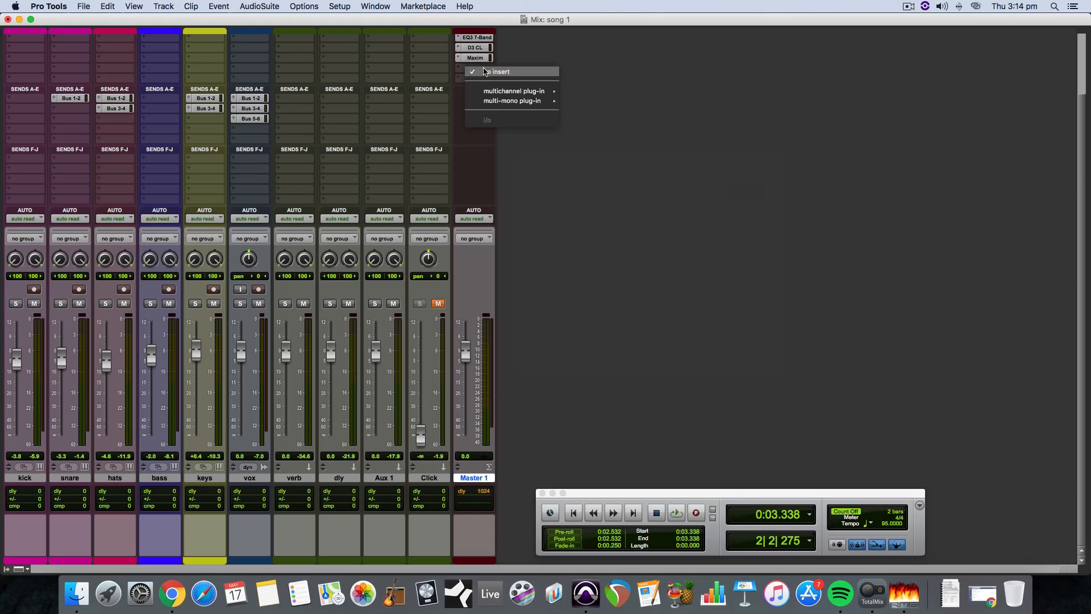
mouse_move(540, 93)
mouse_move(616, 195)
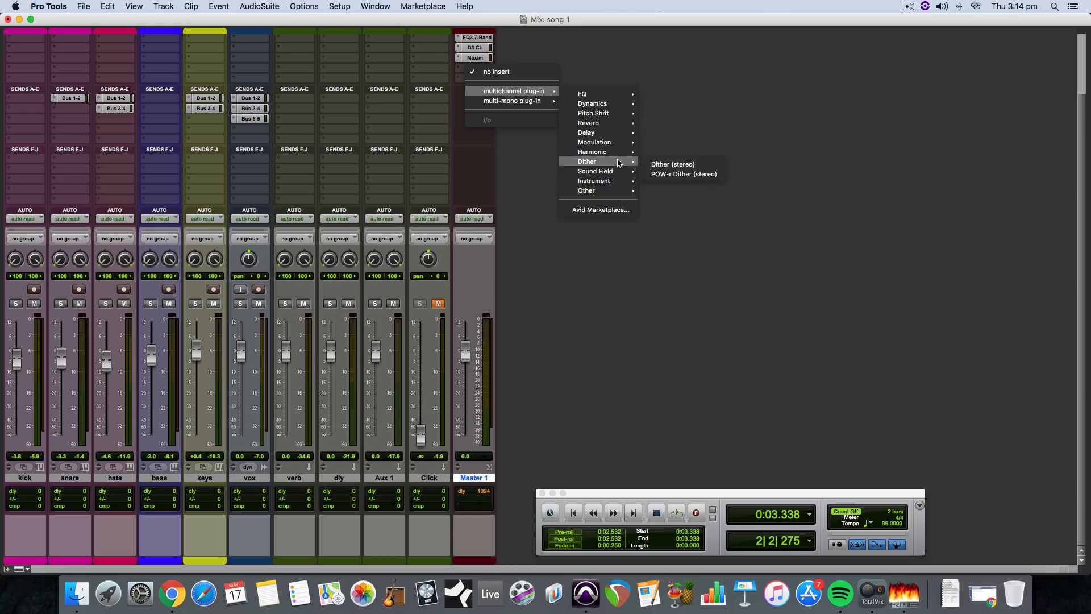
mouse_move(619, 174)
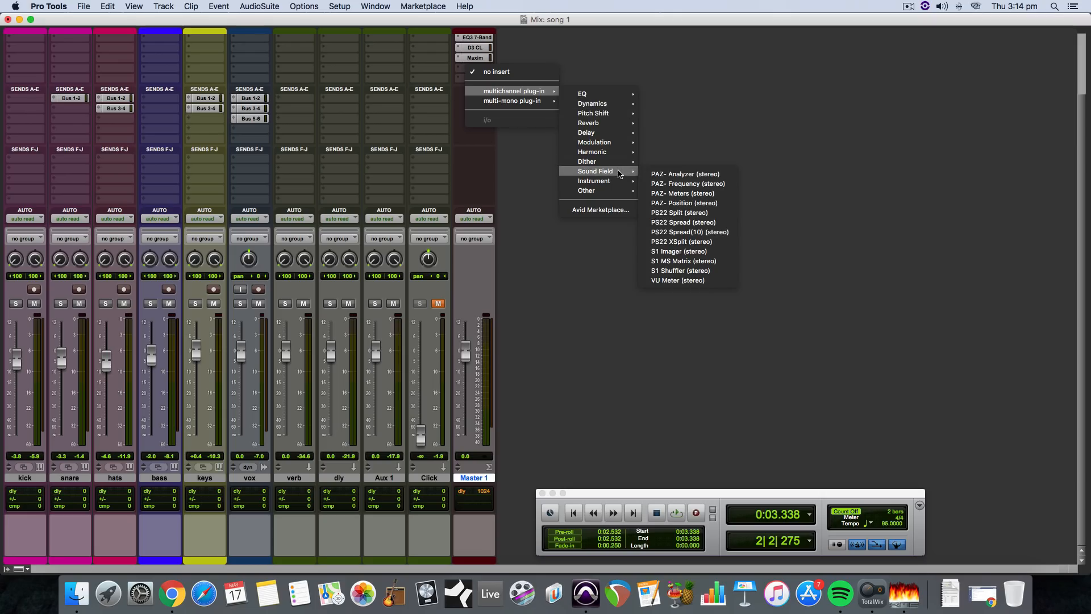
left_click(686, 281)
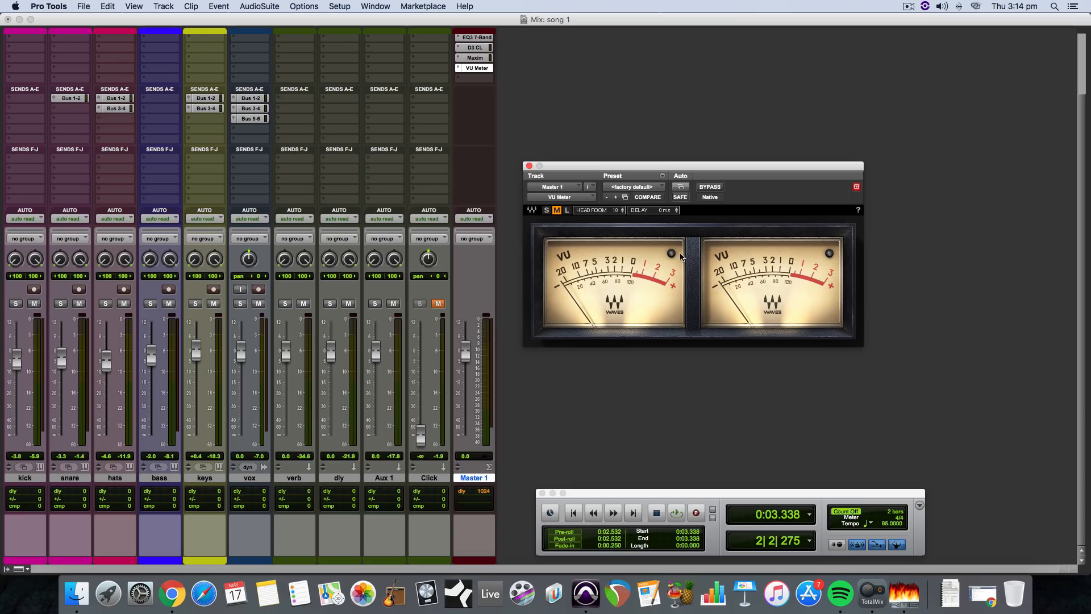
left_click(530, 165)
Replace the VU Meter on Master 1 with the stereo multichannel PAZ-Meters plug-in.
left_click(459, 68)
mouse_move(512, 68)
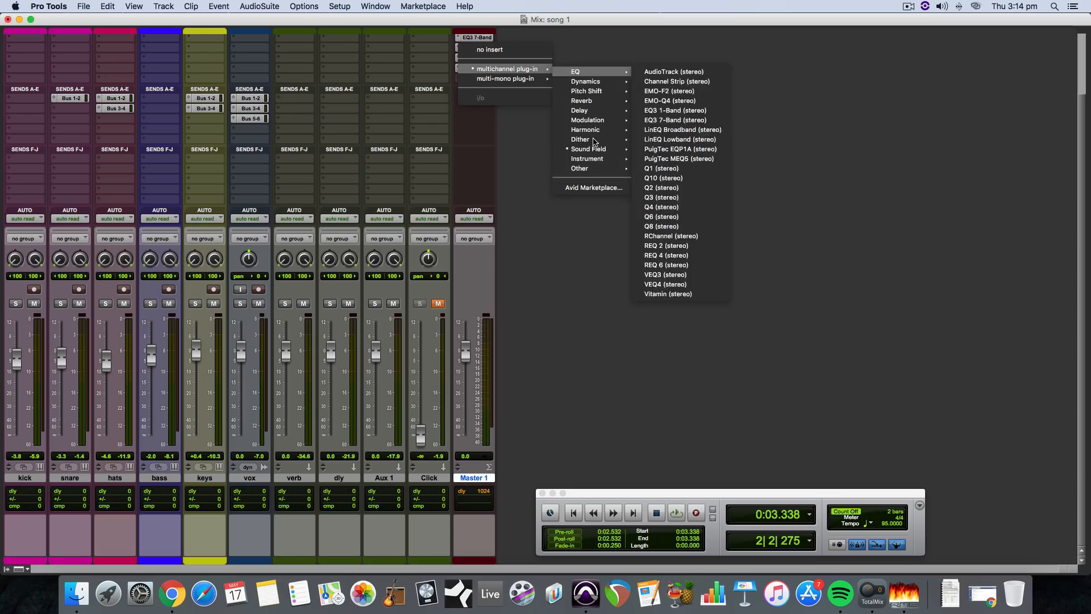
mouse_move(591, 149)
left_click(706, 172)
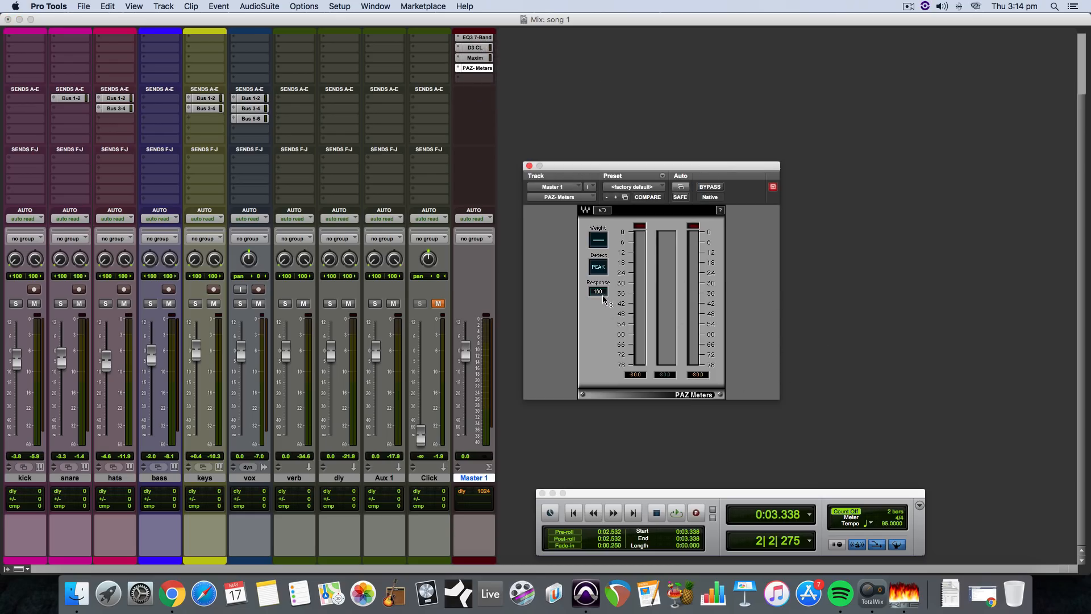
Set PAZ Meters to RMS detection with a much longer response, meter the mix during playback, and close the plug-in.
mouse_move(598, 291)
left_mouse_down()
mouse_move(598, 281)
mouse_move(605, 296)
left_mouse_up()
left_click(599, 271)
key("space")
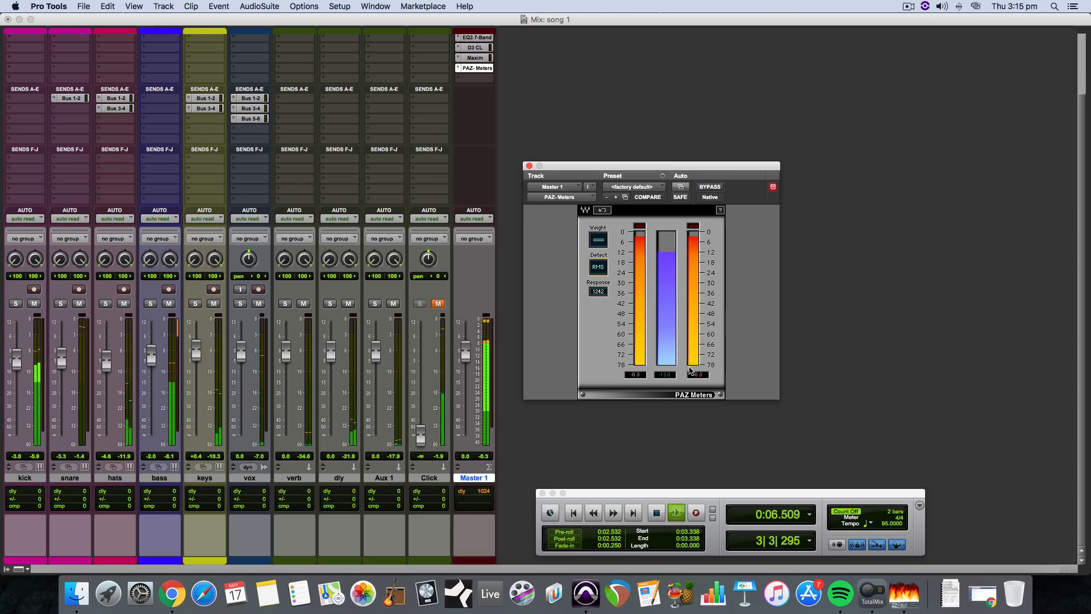
left_click_drag(598, 292, 598, 276)
key("space")
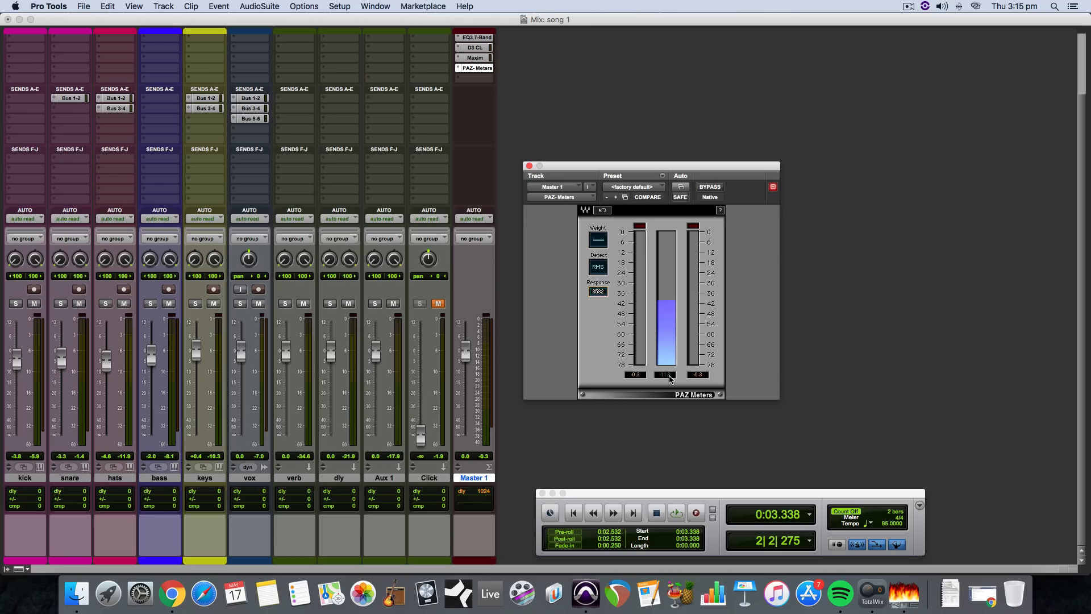
left_click(669, 375)
left_click(529, 166)
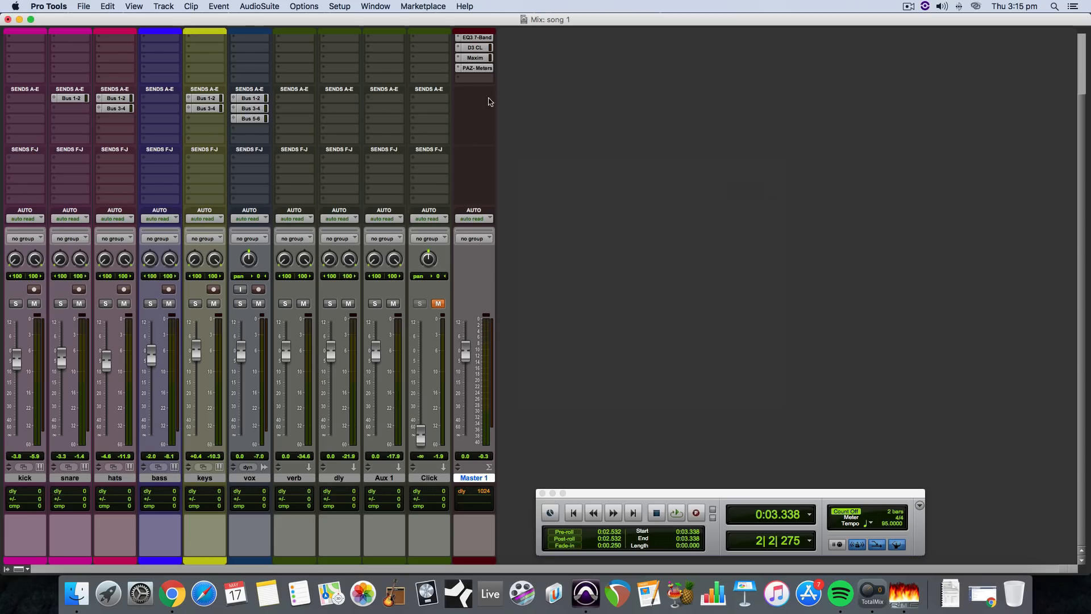
Reopen Maxim on Master 1, check its attenuation during playback, and close it.
left_click(475, 58)
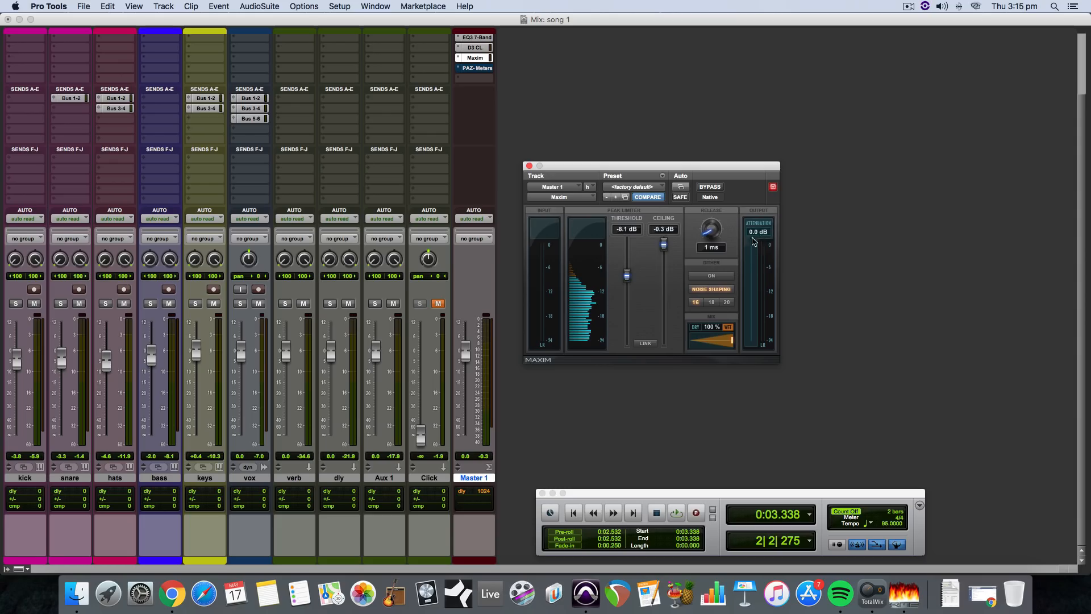
key("space")
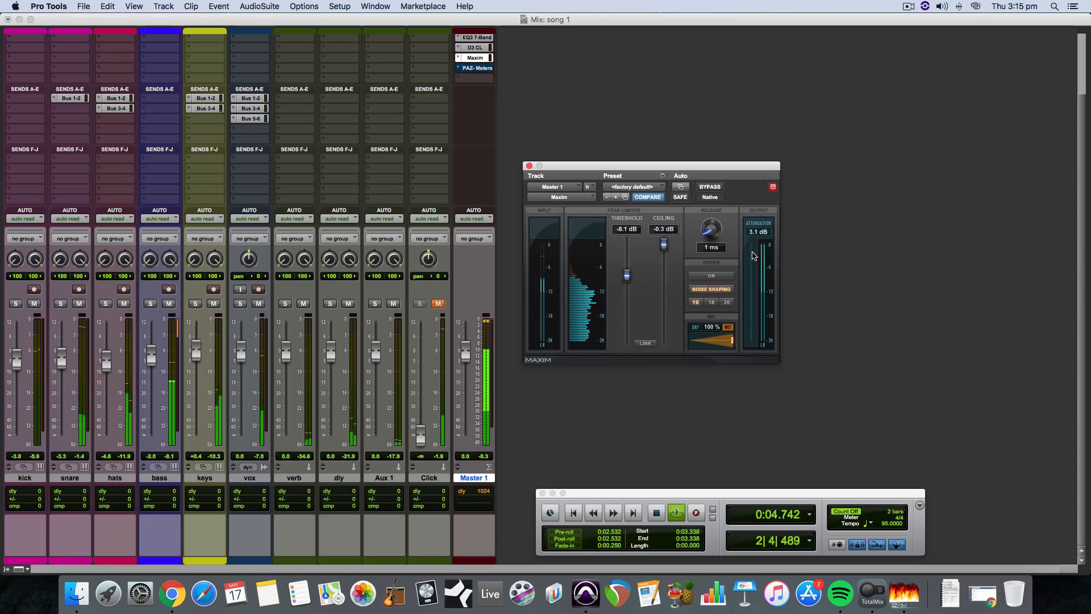
key("space")
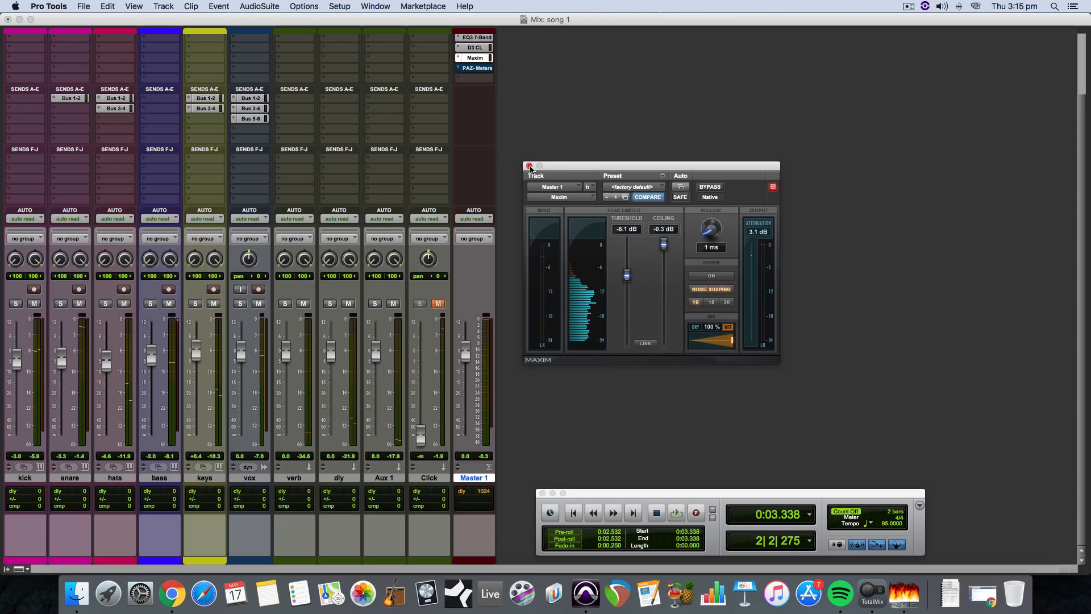
left_click(529, 167)
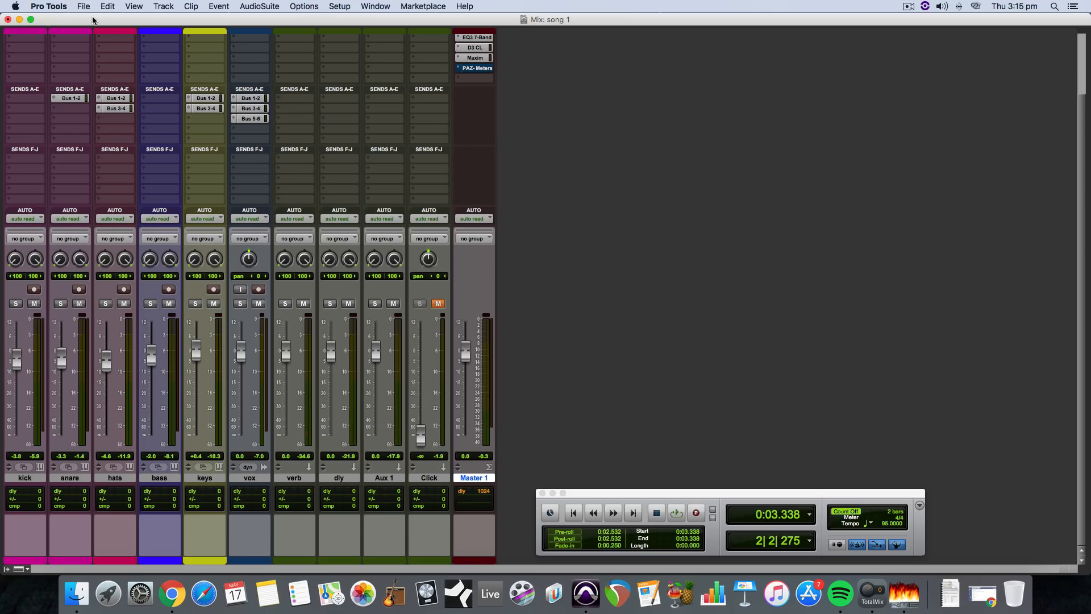
Switch to the Edit window and audition the song from just before bar 2, leaving the cursor at 0:01.792 on Master 1.
key("super+equal")
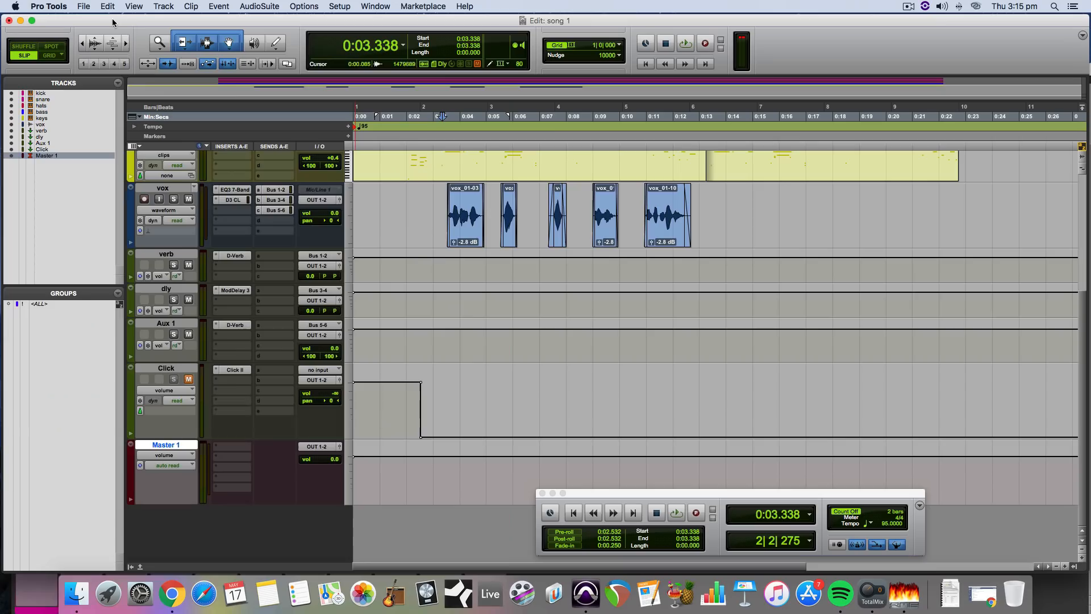
scroll(597, 279, "up", 3)
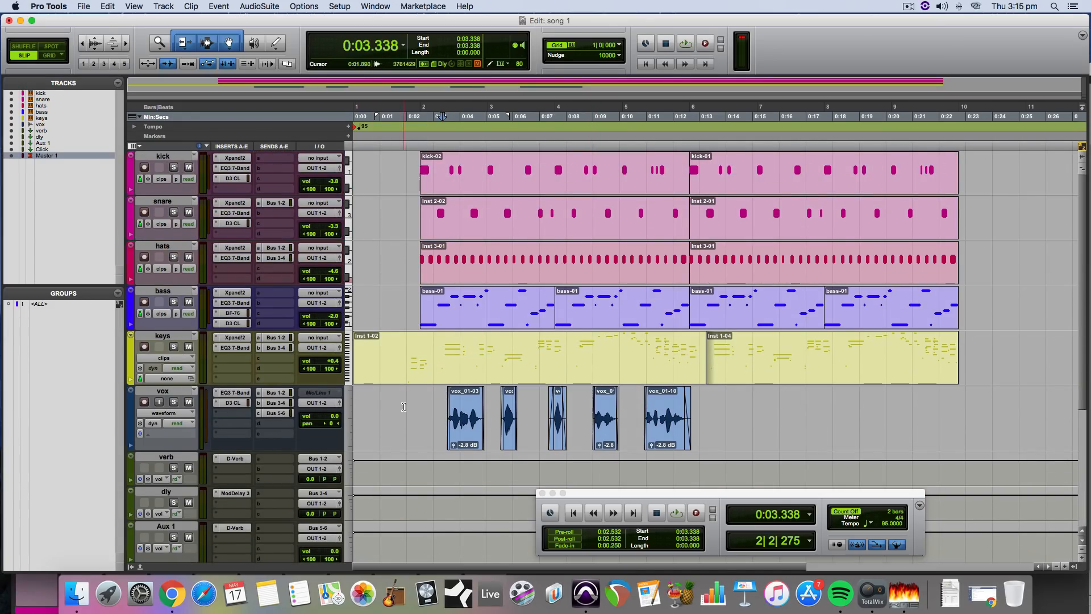
scroll(437, 402, "down", 5)
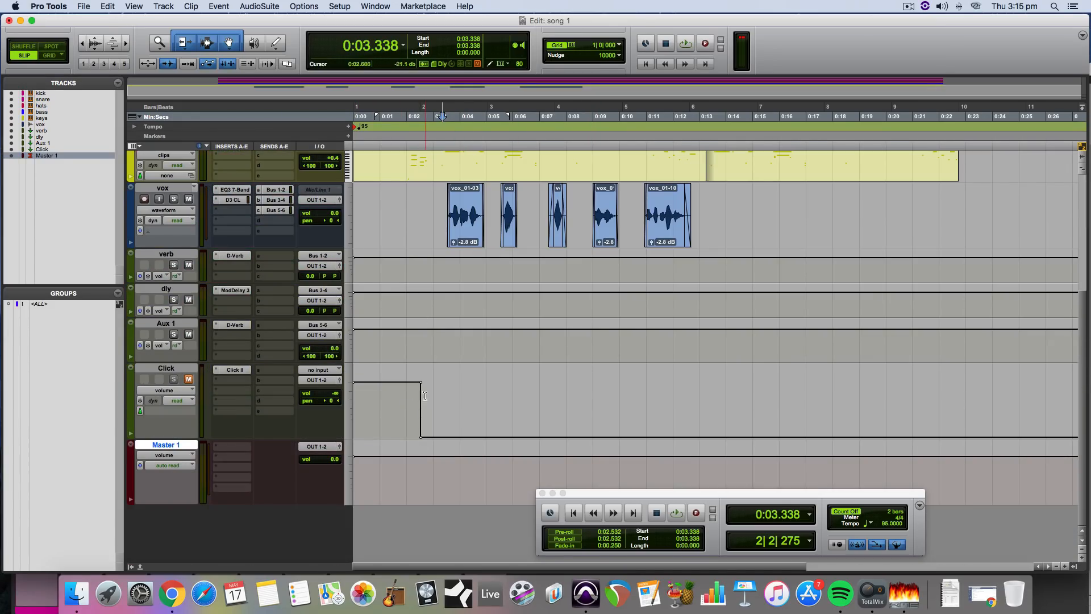
left_click(405, 468)
key("space")
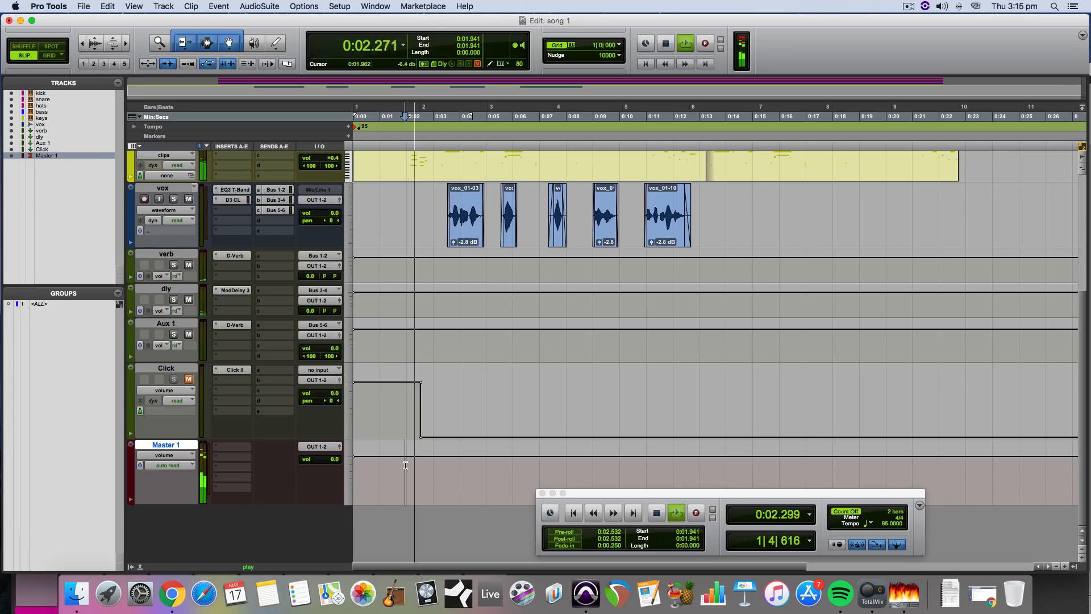
left_click(397, 466)
left_click(402, 466)
key("space")
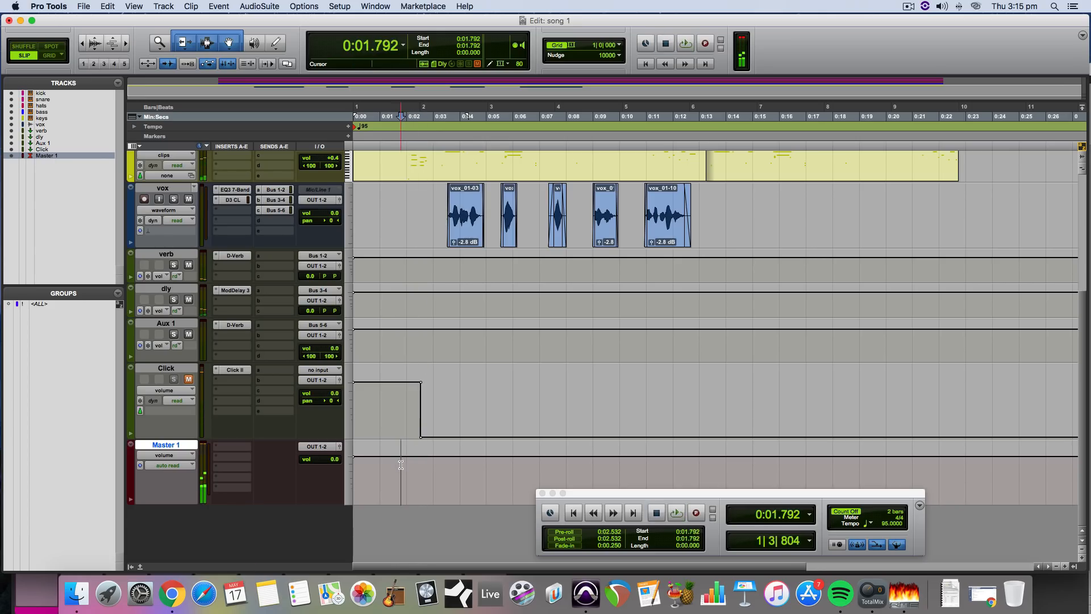
key("KP_Enter")
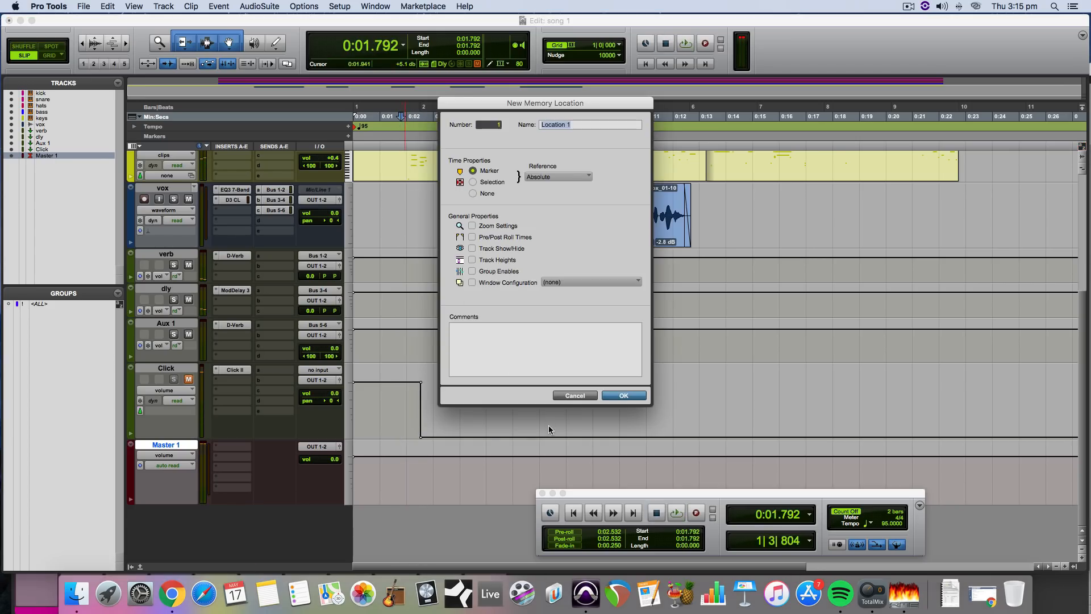
left_click(572, 397)
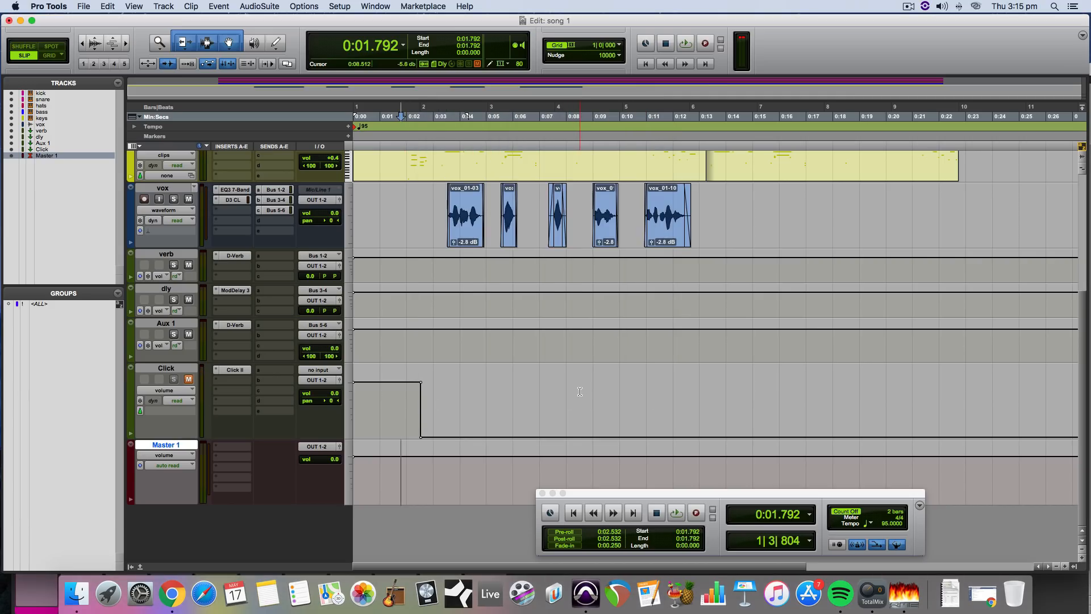
key("KP_Enter")
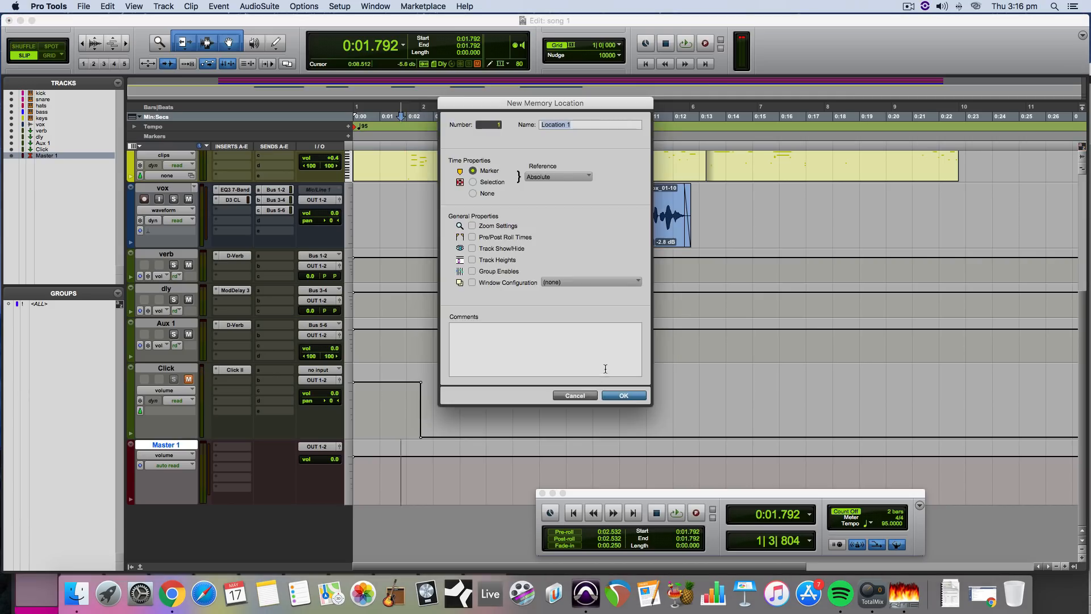
left_click(575, 396)
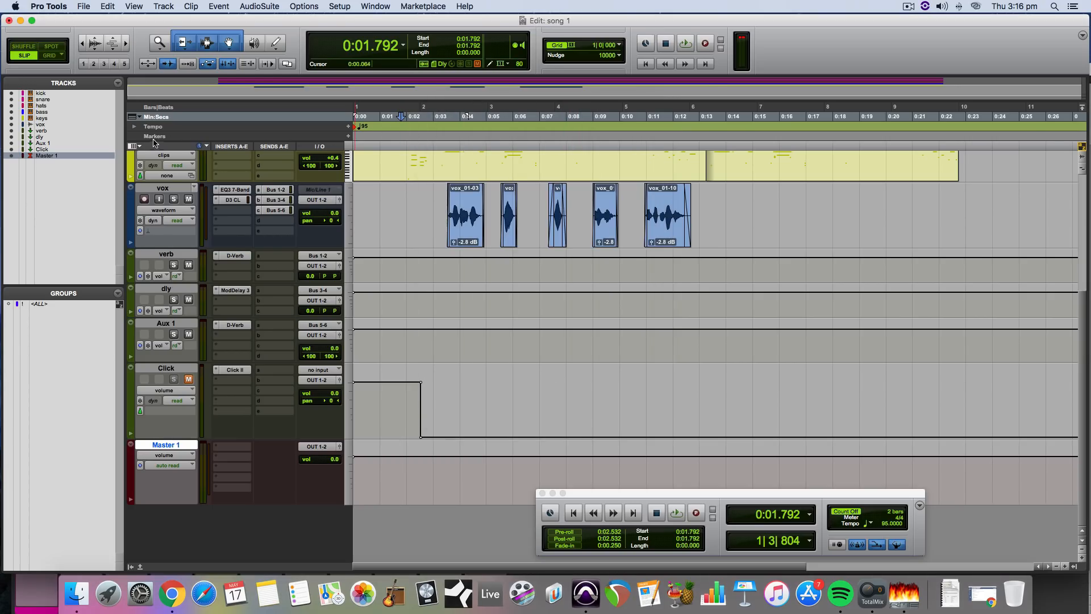
Add a marker named "start" at the cursor position, 0:01.792.
left_click(348, 136)
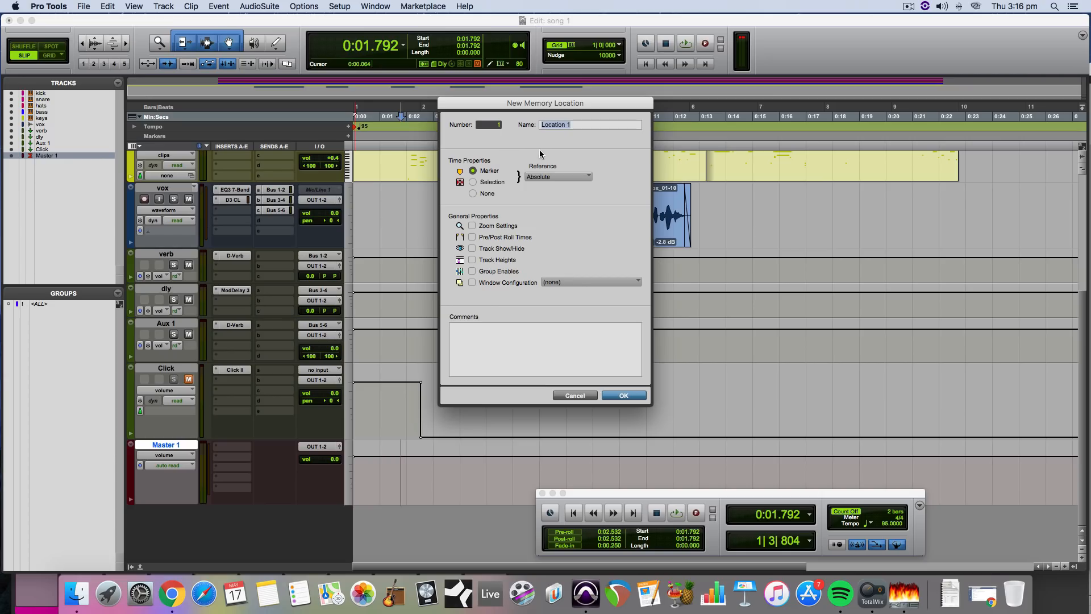
type("start")
key("Return")
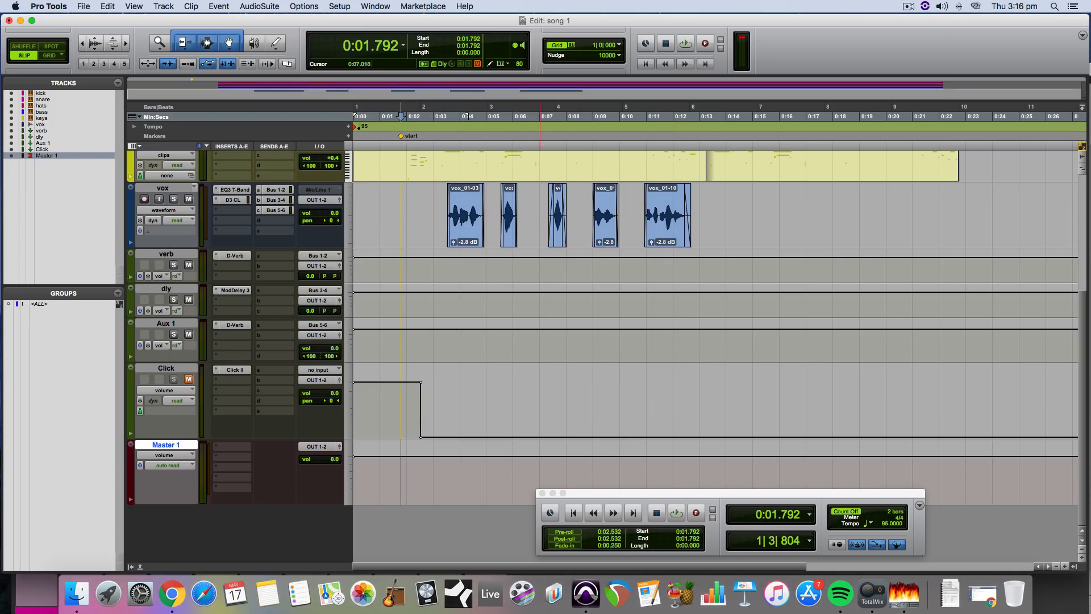
Audition the second half of the song from 0:13.546, then its ending from 0:20.757.
left_click(714, 397)
key("space")
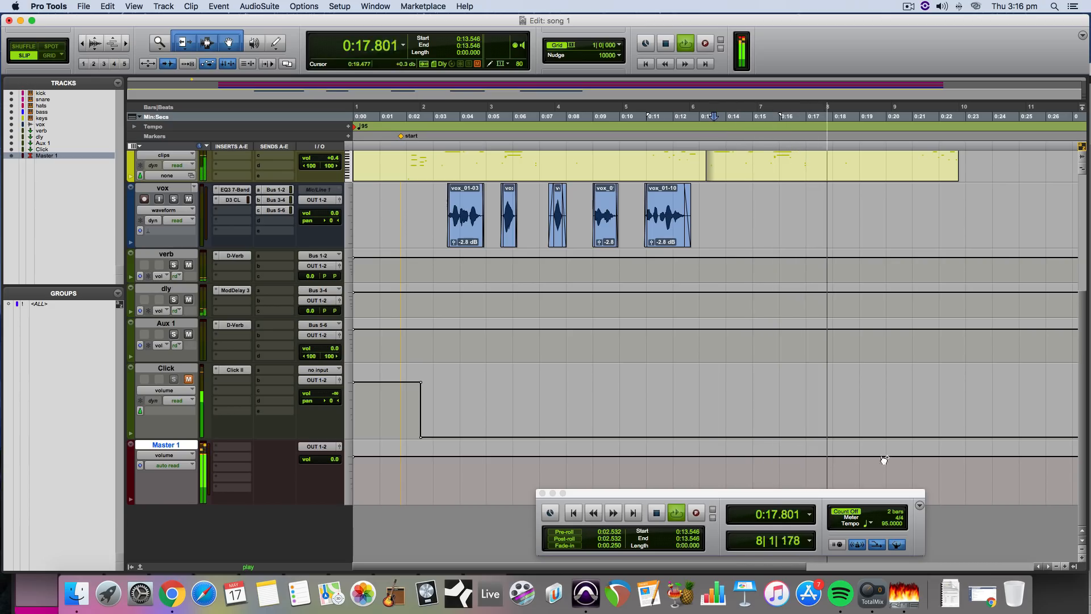
key("space")
left_click(914, 463)
key("space")
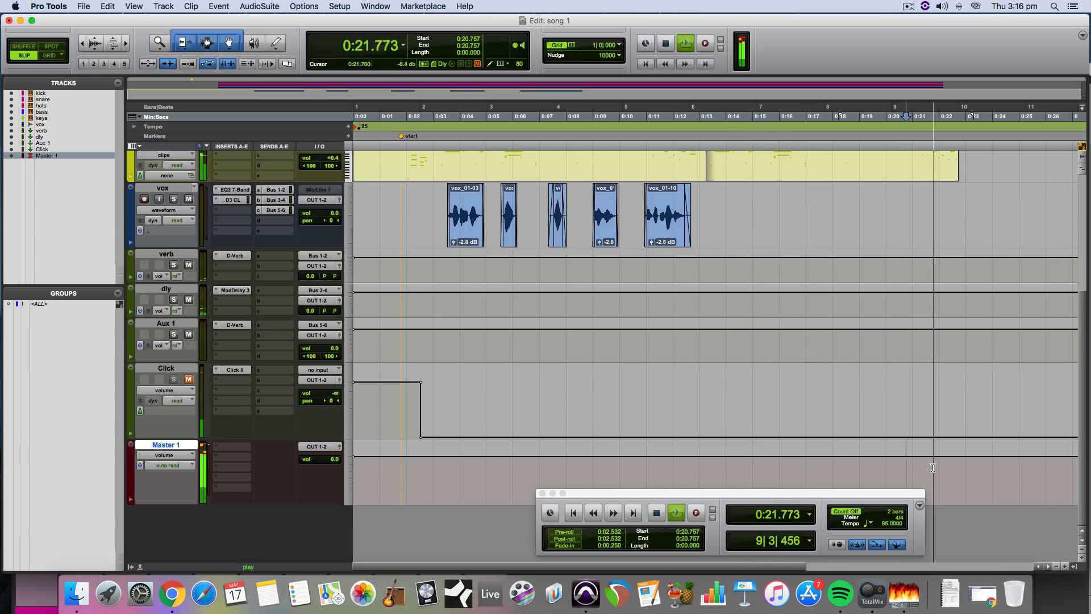
Draw a volume fade-out on Master 1 from just after the last clips down to silence at about 0:24.
left_click(952, 458)
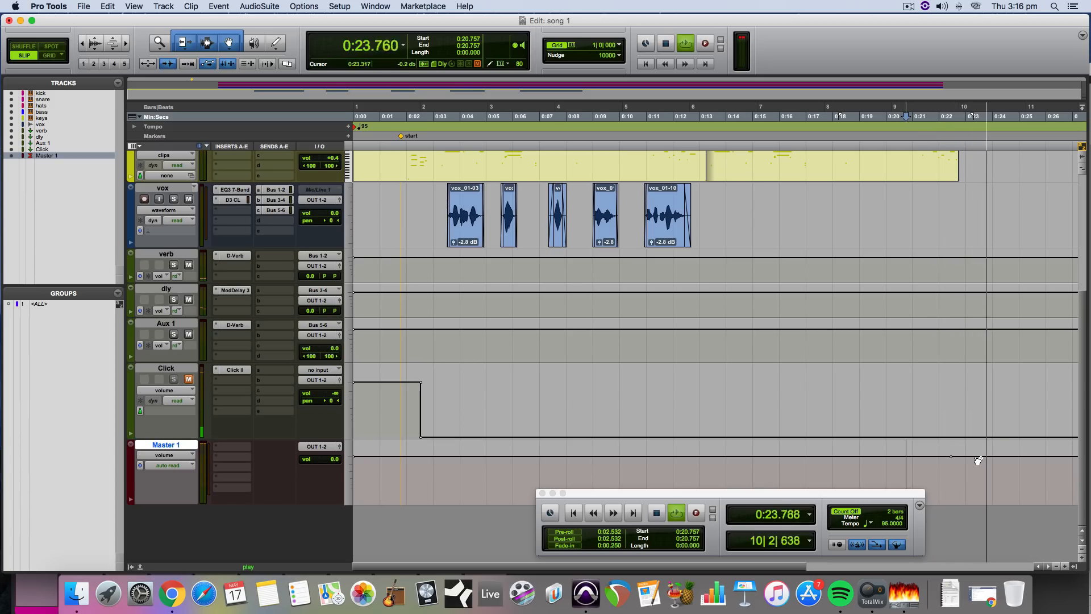
key("space")
left_click(965, 458)
left_click_drag(984, 458, 995, 529)
Add a marker named "end" at 0:24.021, where the Master 1 fade-out finishes.
left_click(993, 459)
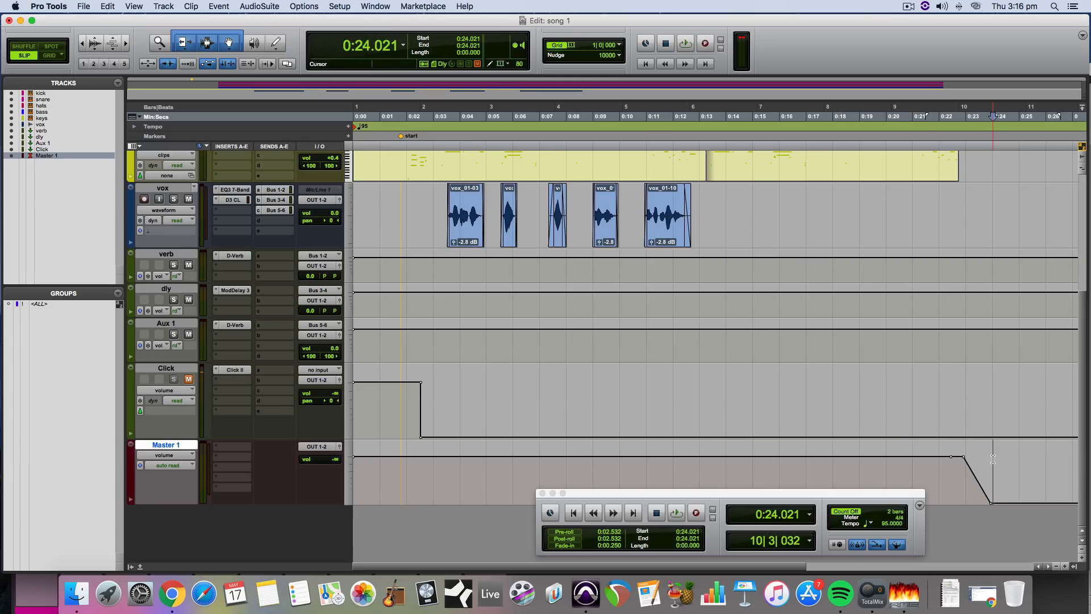
key("KP_Enter")
type("end")
key("Return")
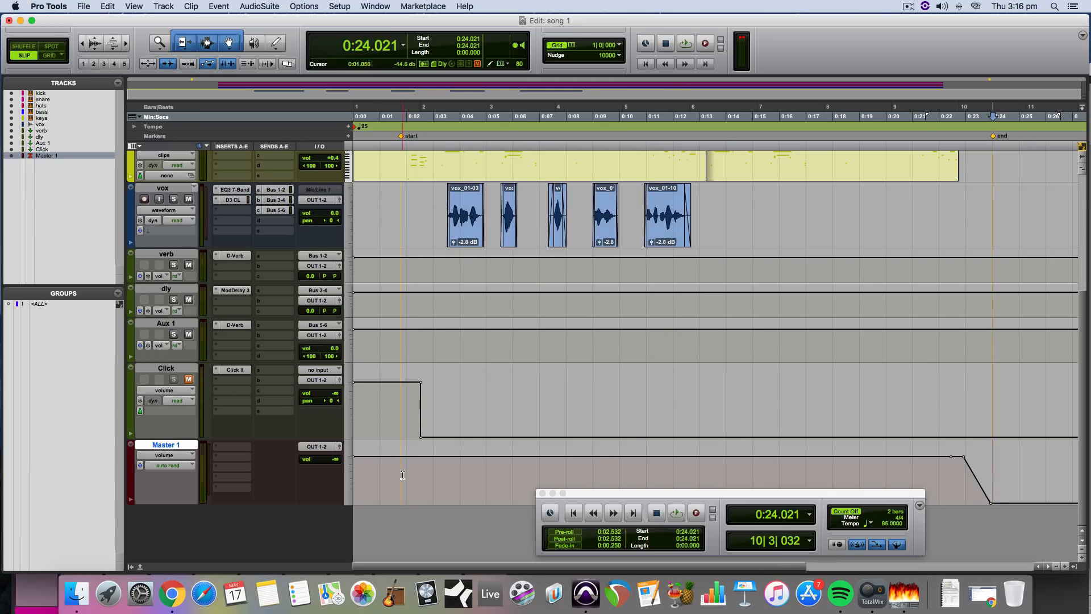
Select Master 1 from the start marker at 0:01.792 to the end marker at 0:24.000 and open the Bounce to Disk settings.
left_click_drag(402, 474, 992, 474)
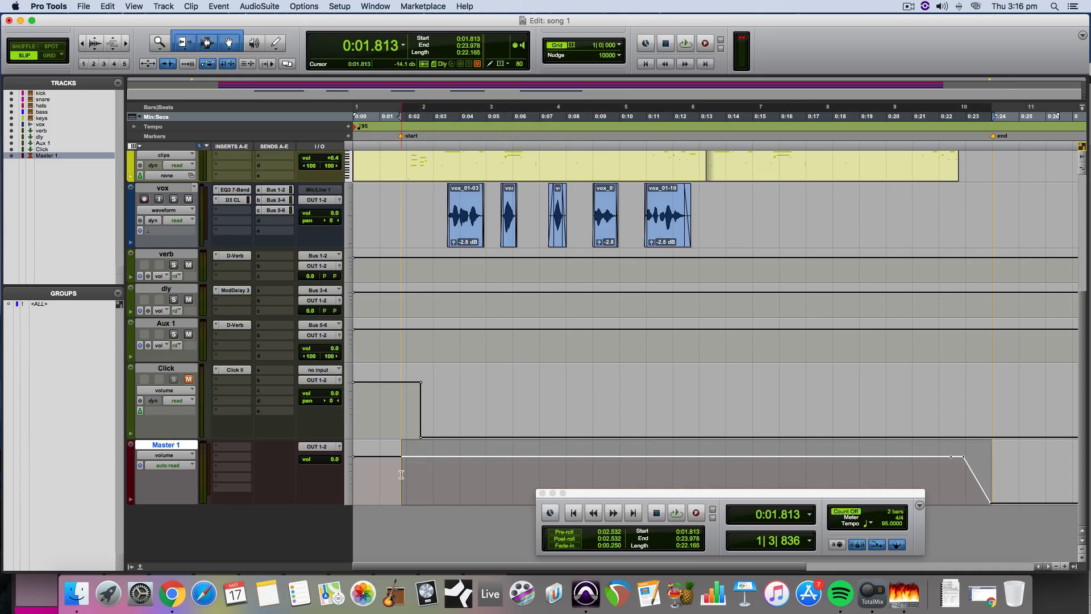
left_click_drag(400, 477, 994, 469)
left_click(84, 6)
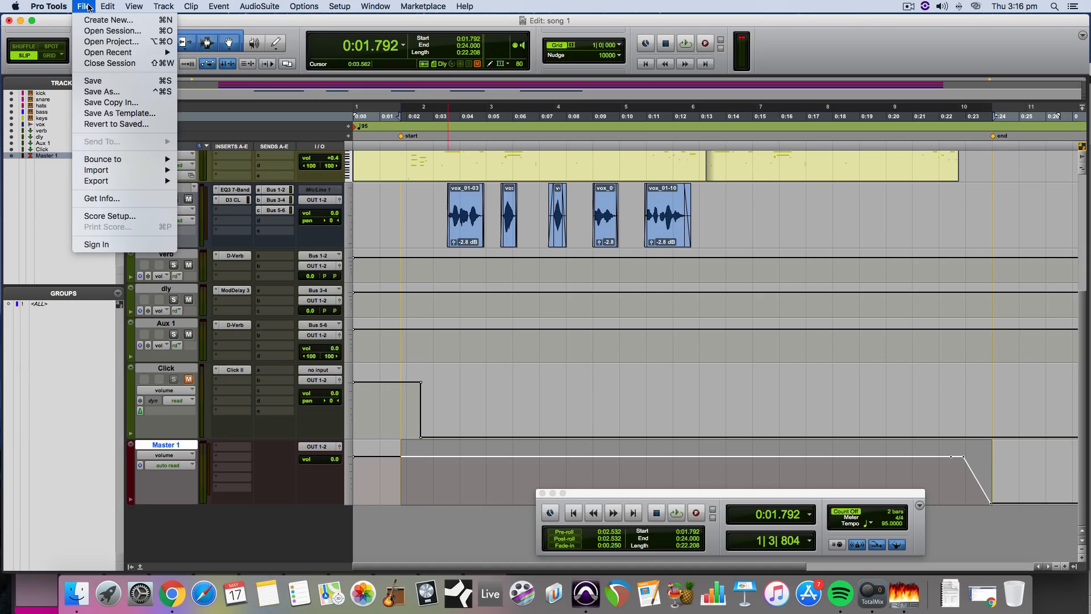
mouse_move(117, 160)
left_click(201, 161)
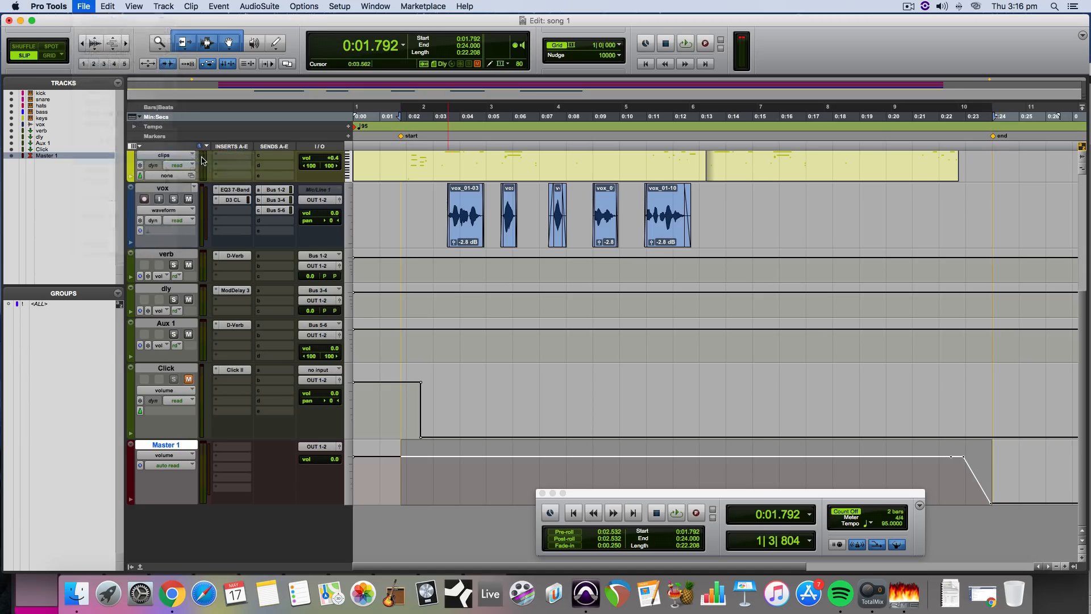
Configure the bounce as an interleaved WAV at 24 bit and 48 kHz, with an additional MP3.
left_click(528, 175)
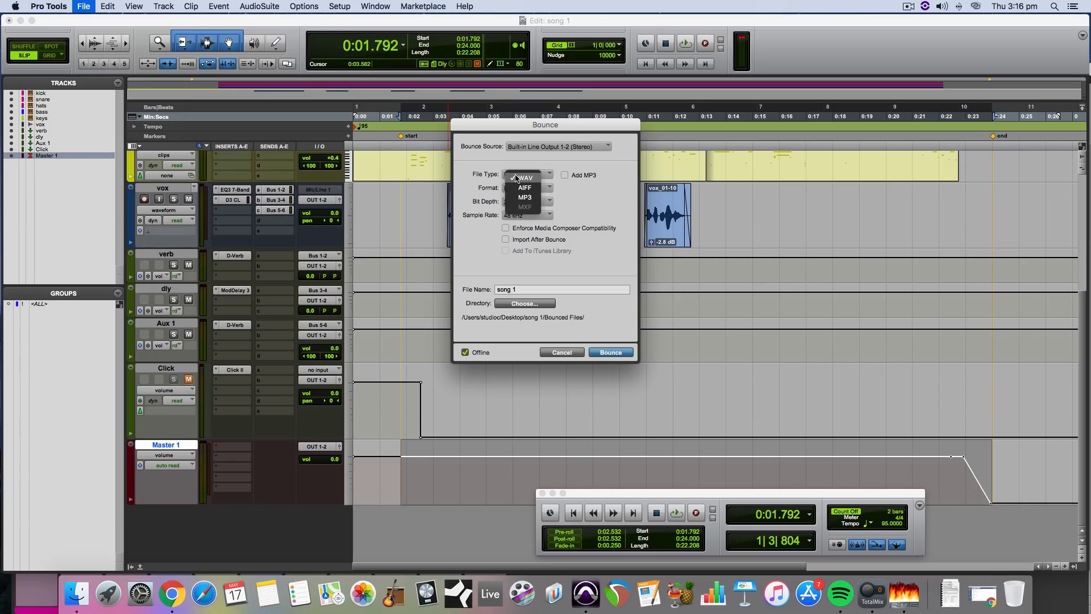
left_click(537, 173)
left_click(565, 175)
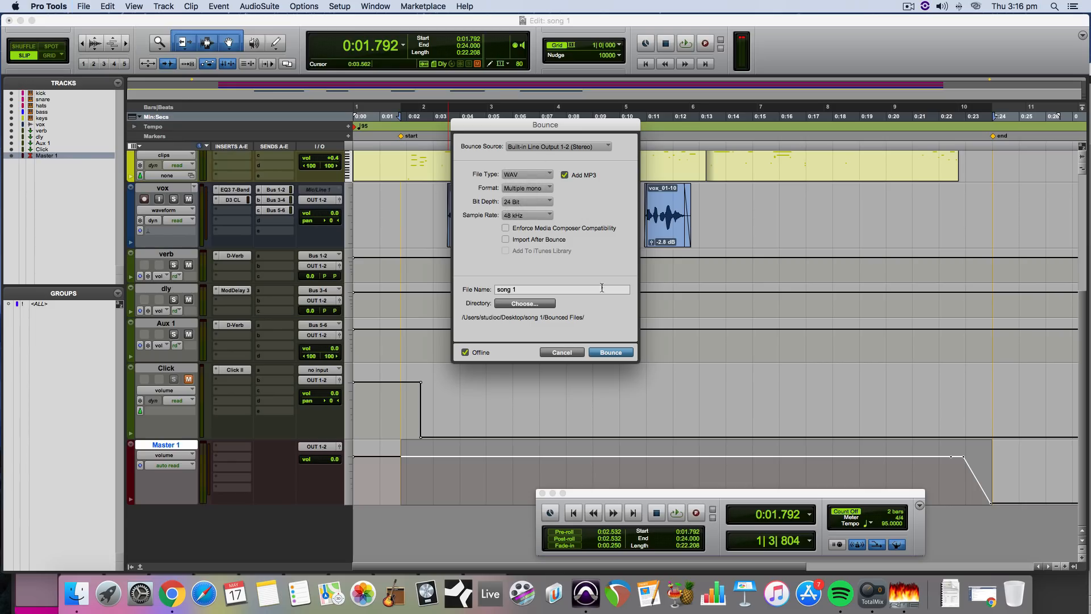
left_click(538, 202)
left_click(542, 203)
left_click(516, 202)
left_click(517, 203)
left_click(523, 216)
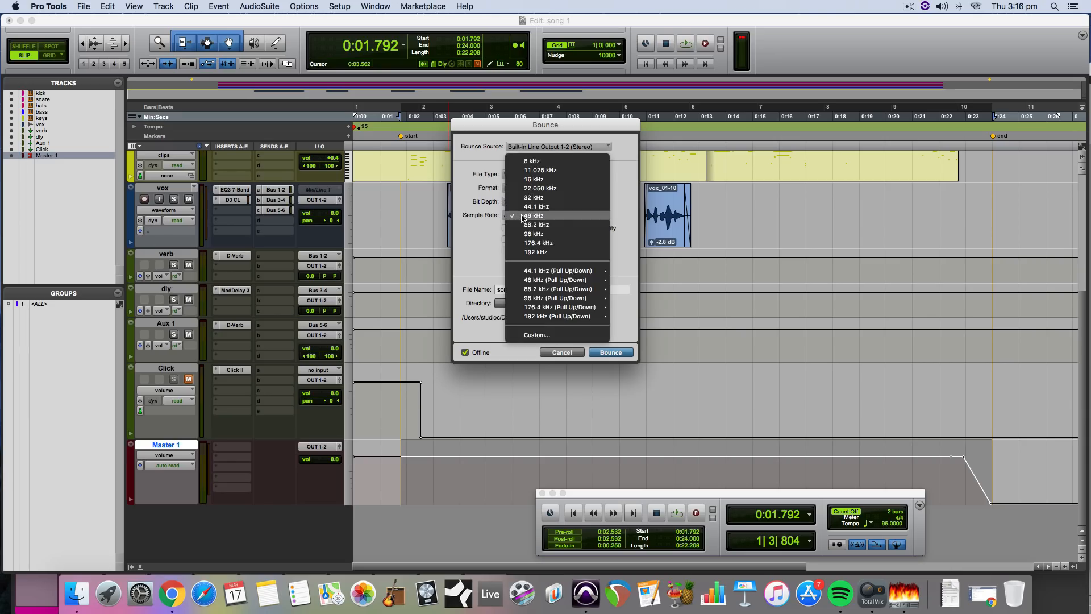
left_click(565, 216)
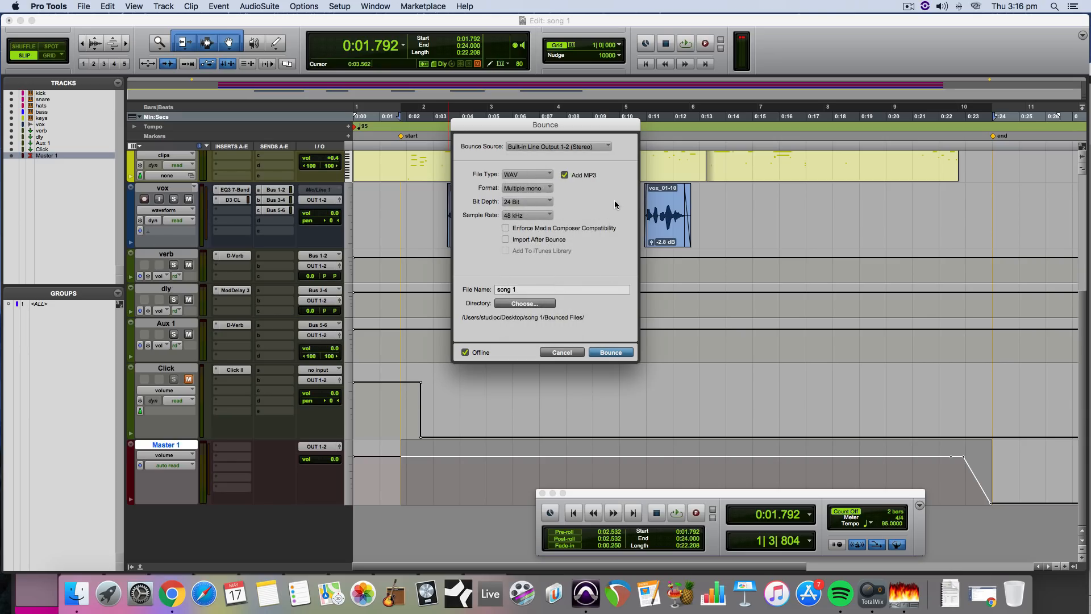
left_click(519, 189)
left_click(519, 197)
Bounce the song as "song 1", accepting the MP3 encoder settings and tag info.
left_click(620, 353)
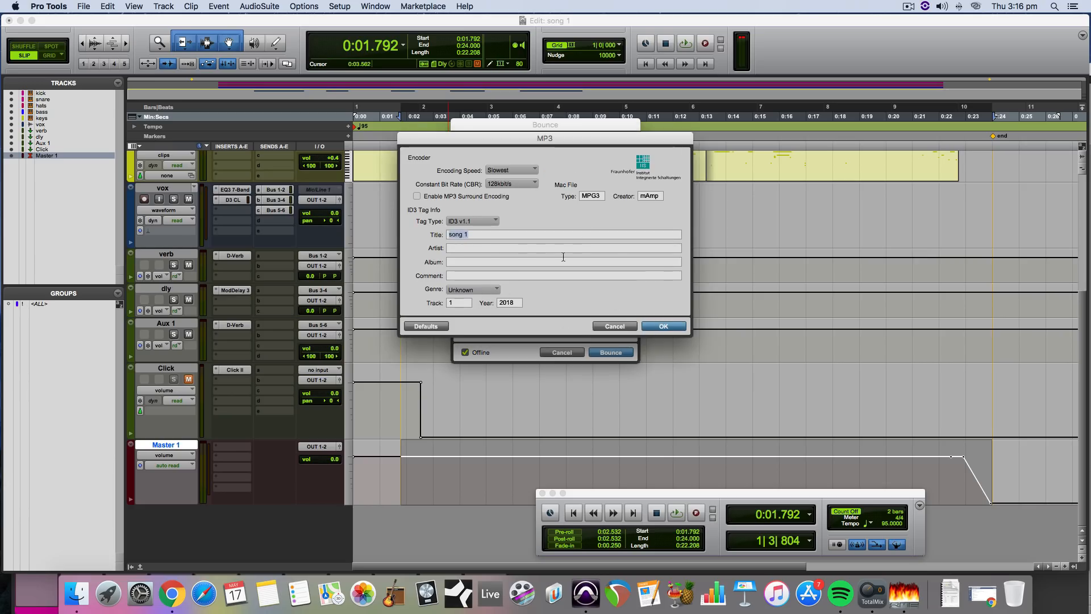
left_click_drag(545, 139, 629, 131)
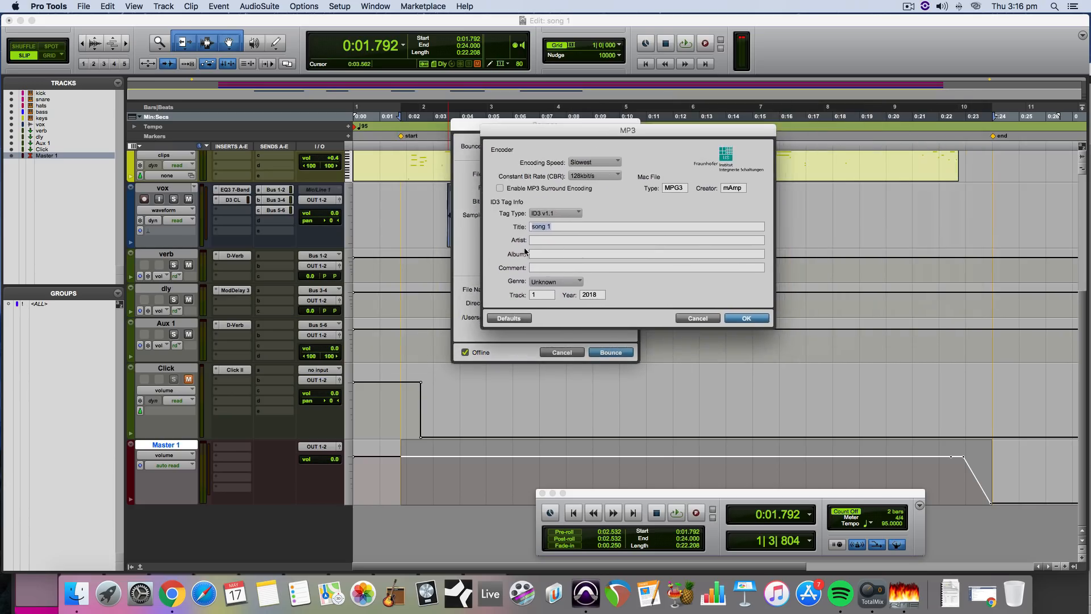
left_click(749, 318)
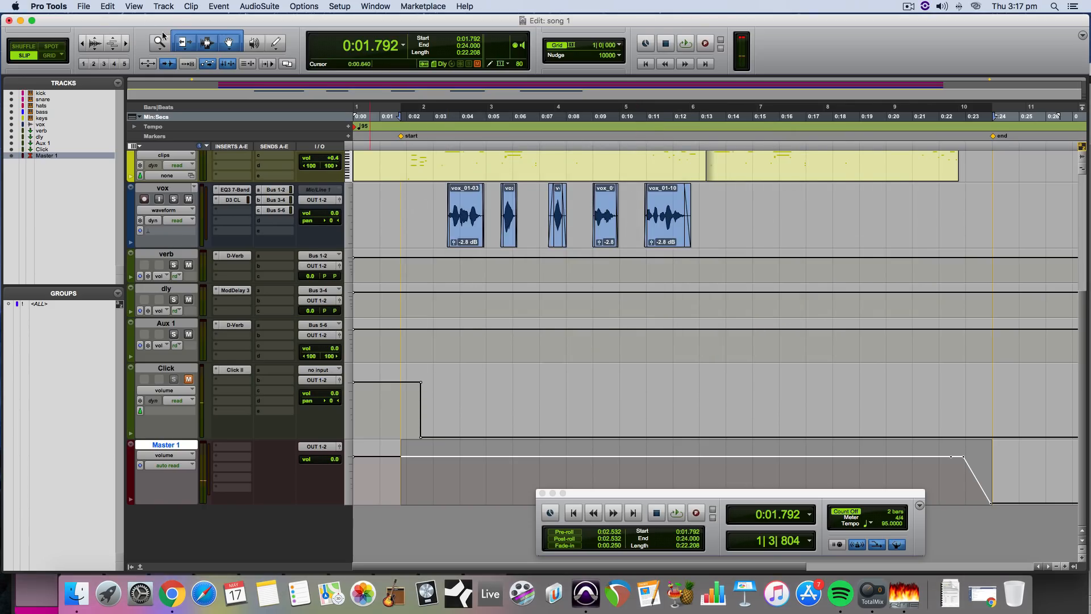
Reopen the bounce settings to check the destination directory, and cancel without bouncing again.
left_click(91, 7)
mouse_move(116, 160)
left_click(196, 159)
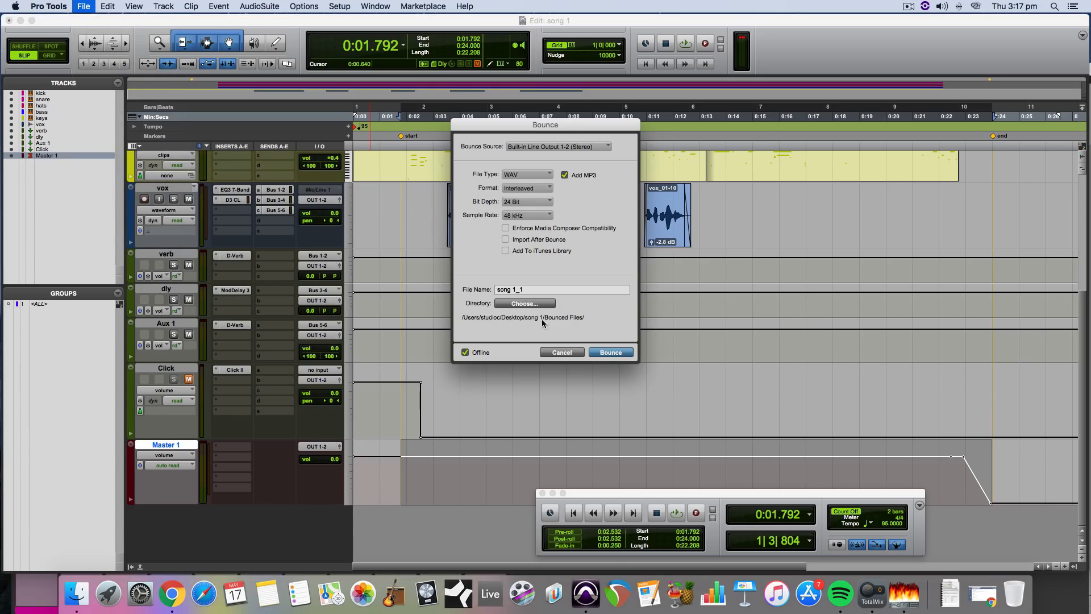
left_click(556, 353)
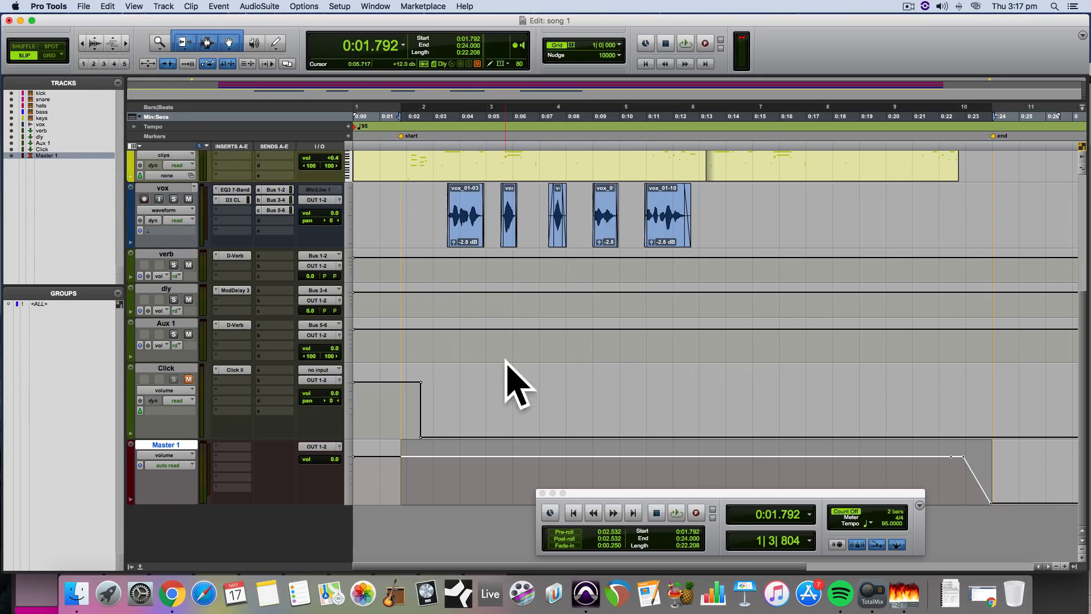
Minimize the Edit and Mix windows, open the song 1 folder on the desktop in Finder and expand Bounced Files.
scroll(535, 375, "up", 5)
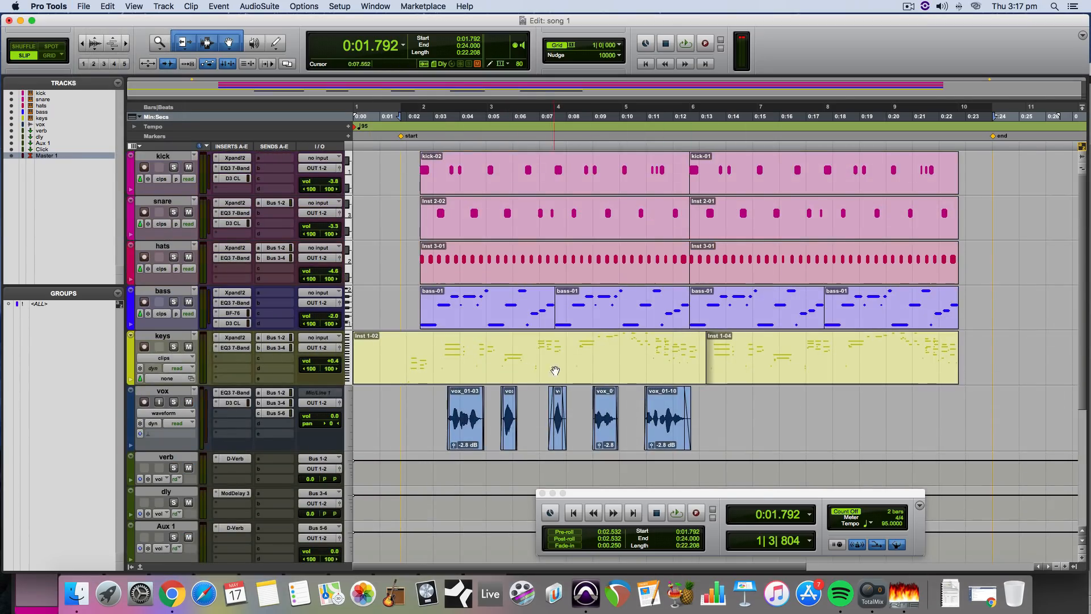
left_click(20, 21)
left_click(30, 69)
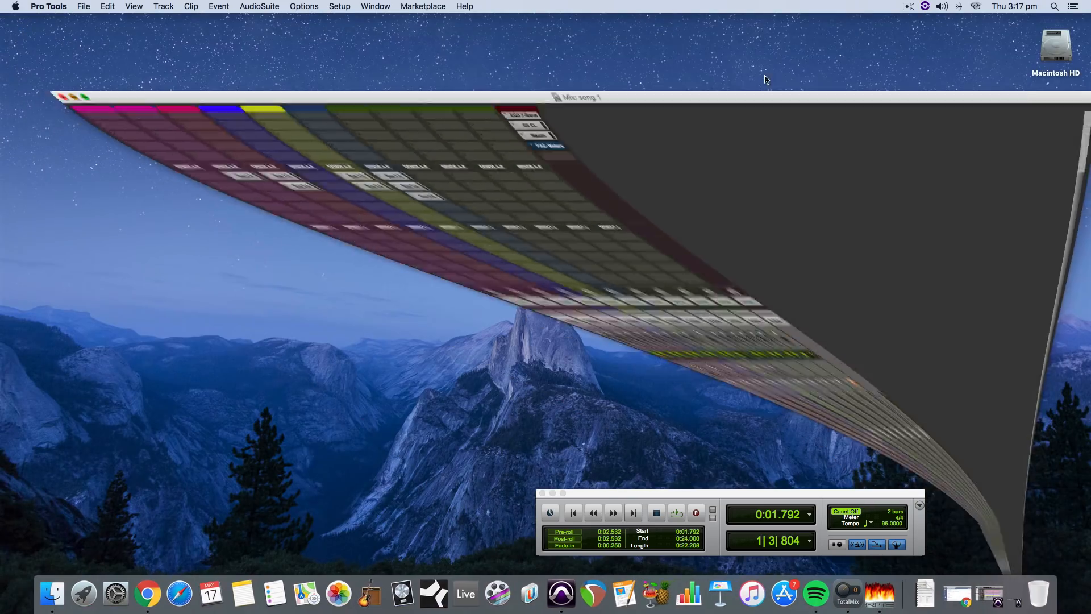
double_click(1053, 230)
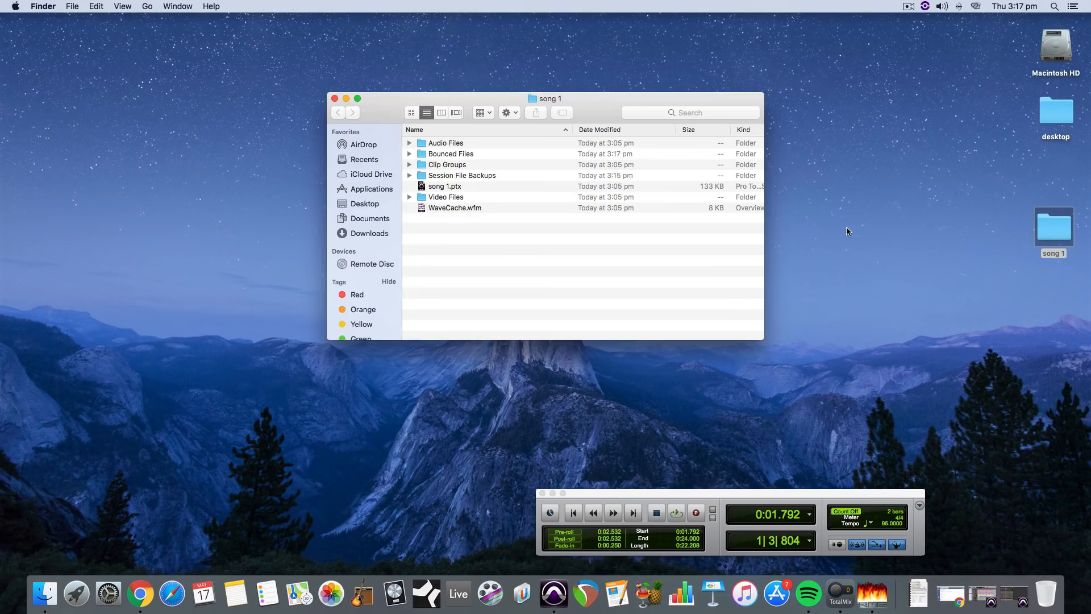
left_click(410, 153)
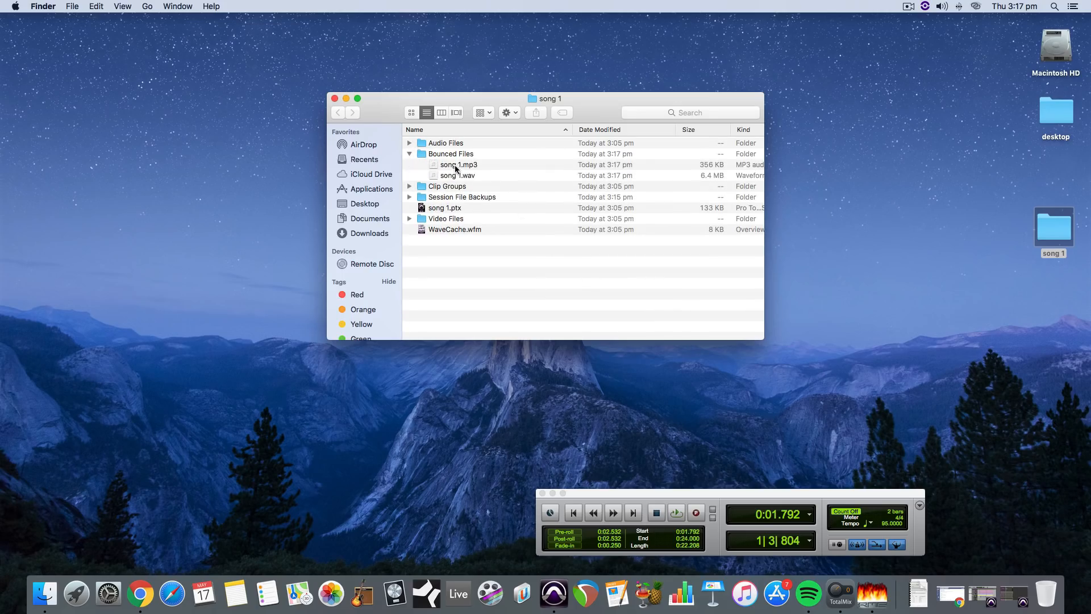
Preview the bounced song 1.mp3 and close the preview.
left_click(448, 166)
key("space")
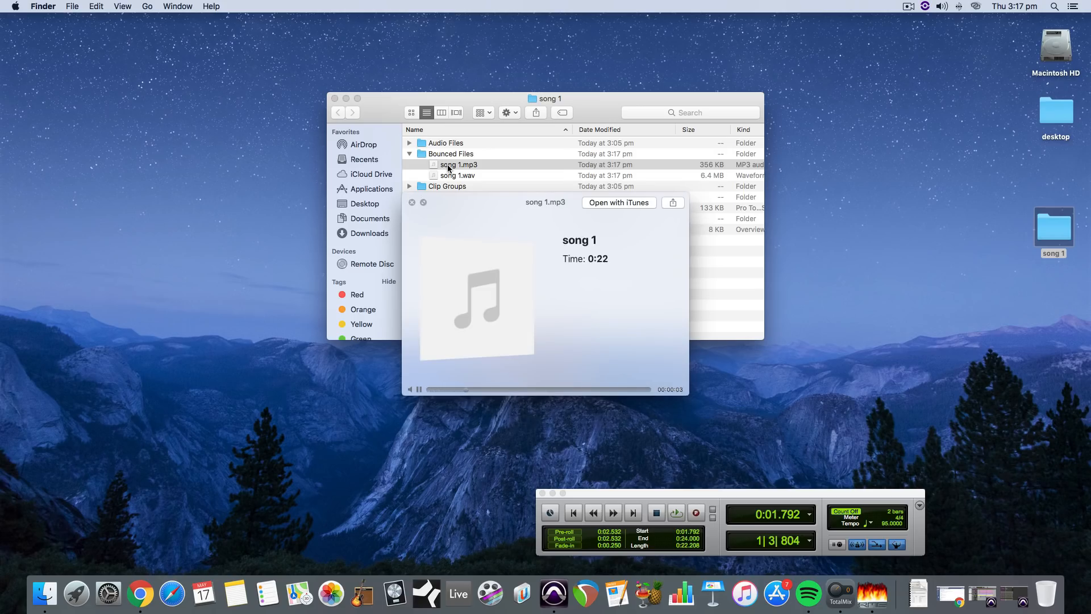
key("space")
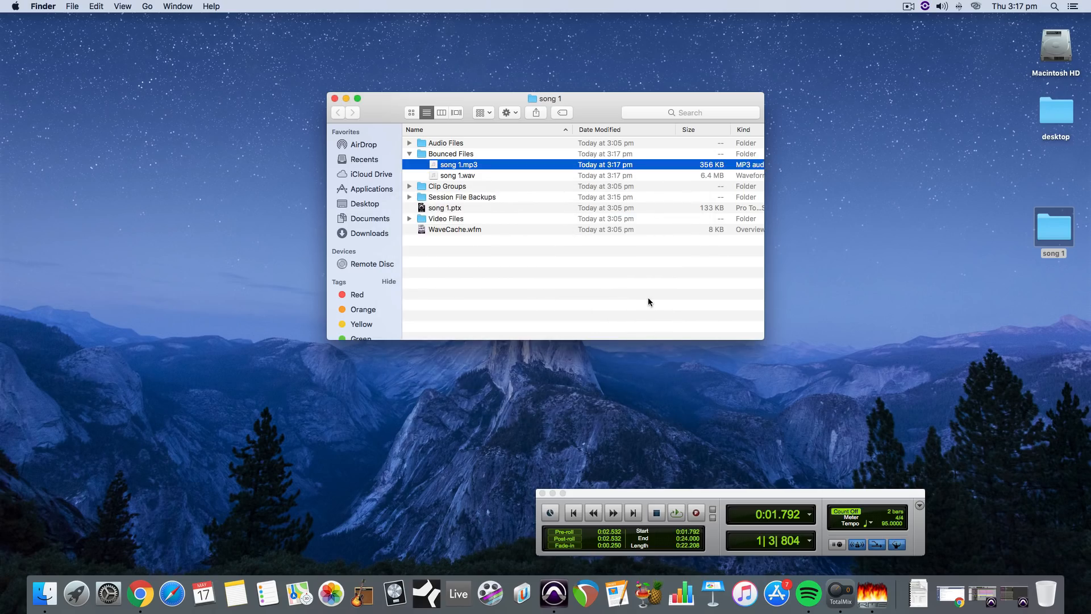
Switch back to the Pro Tools Edit window and look over all tracks from kick to Master 1.
left_click(984, 596)
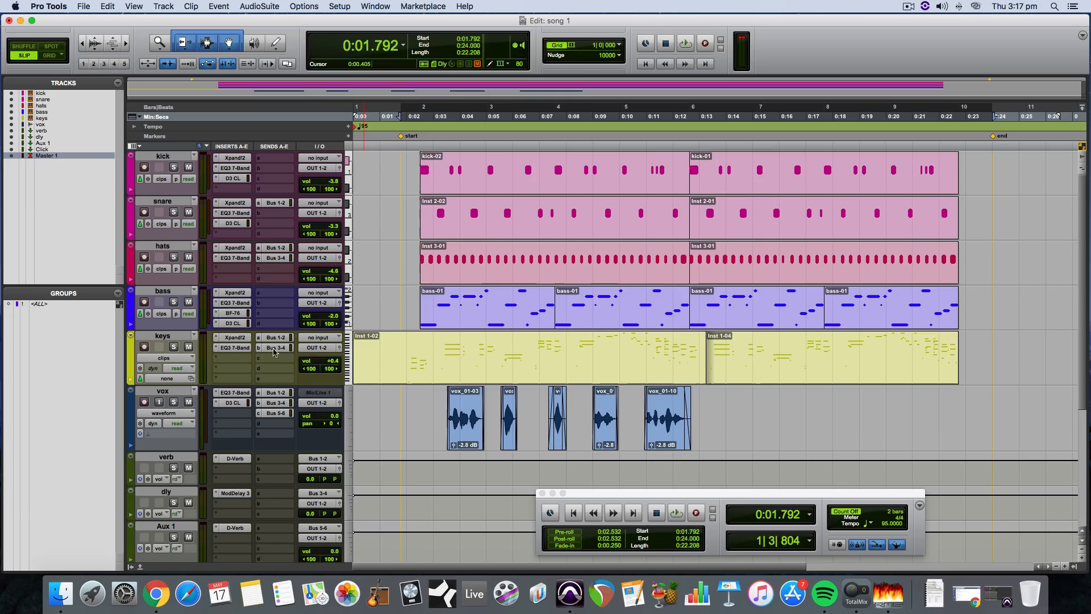
scroll(674, 382, "down", 5)
scroll(671, 382, "up", 5)
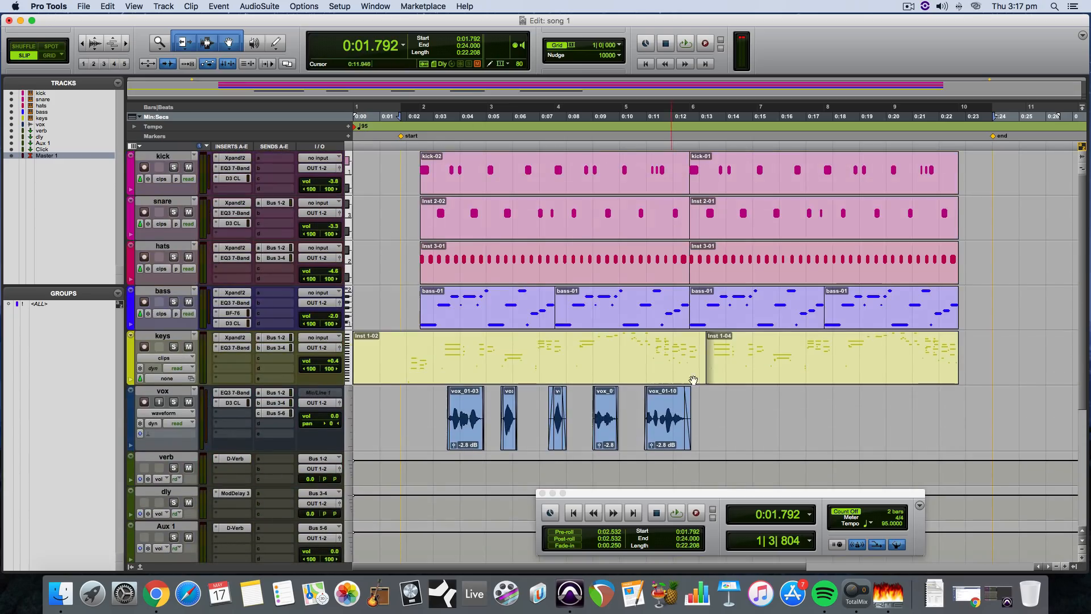
scroll(671, 382, "down", 5)
scroll(597, 341, "up", 5)
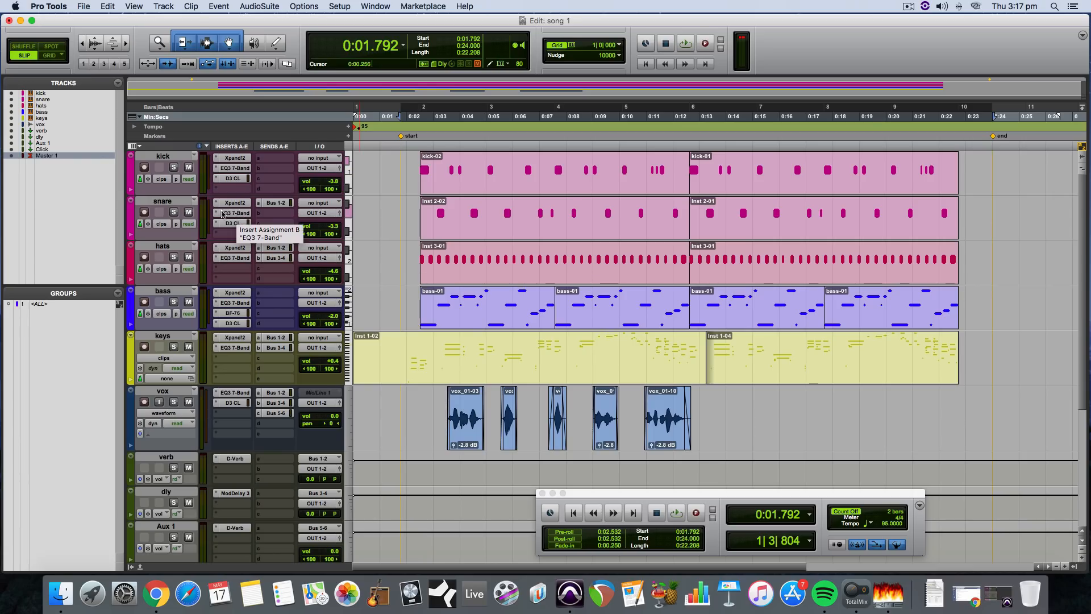
Select the kick, snare and hats tracks together.
left_click(176, 250)
left_click(182, 159, "shift")
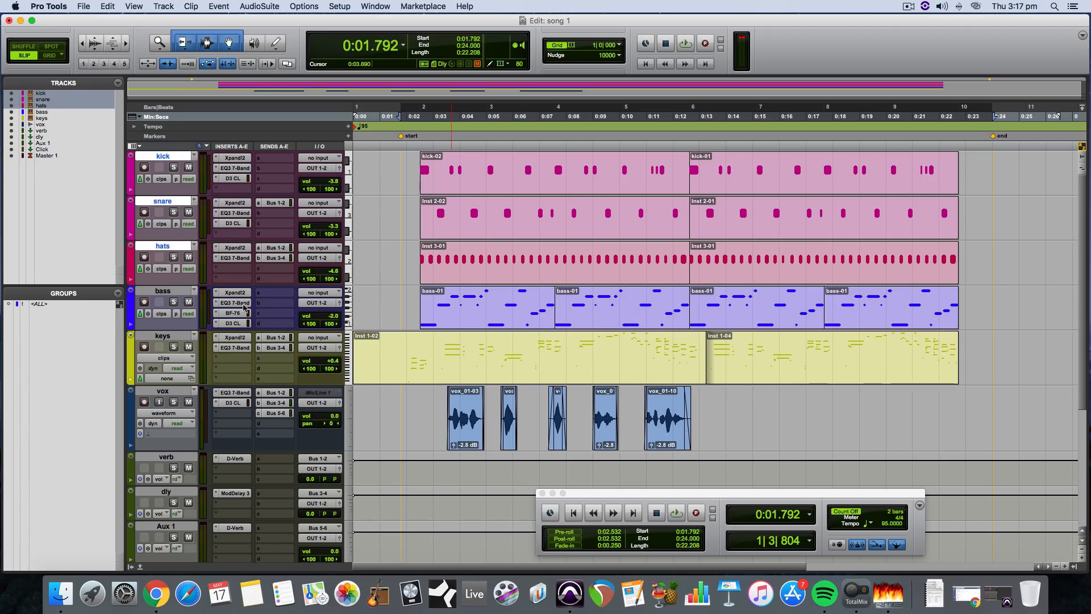
scroll(244, 308, "down", 5)
scroll(285, 319, "up", 5)
scroll(792, 427, "down", 5)
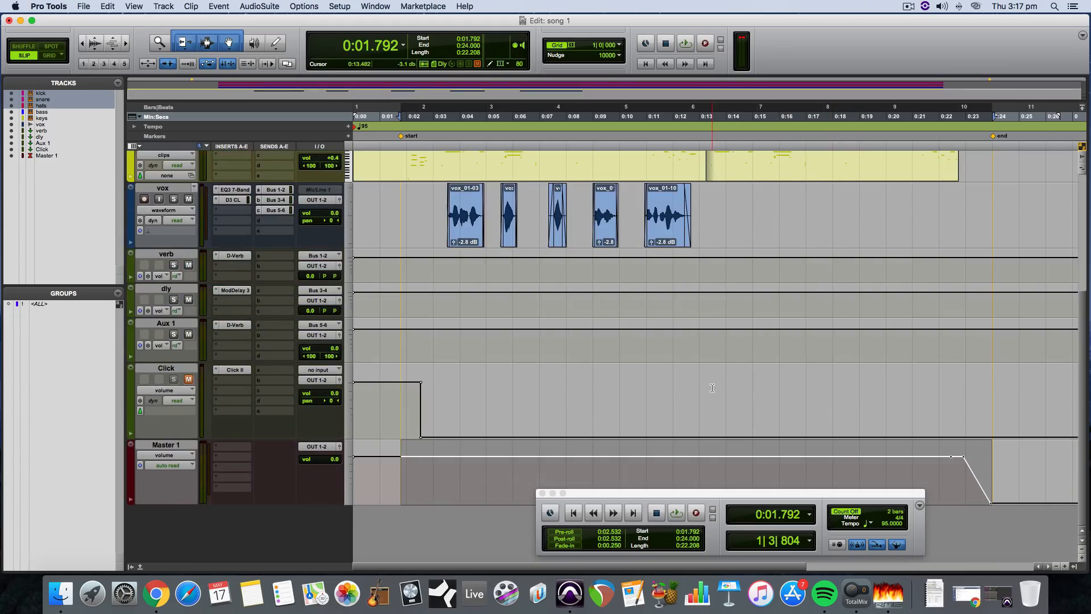
scroll(571, 370, "up", 5)
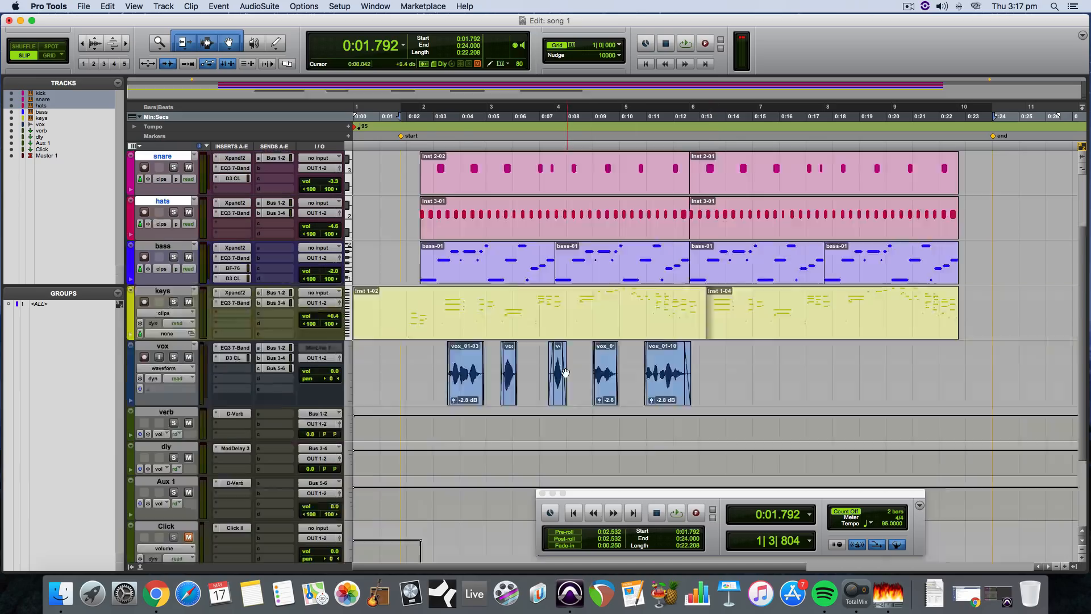
Place the edit cursor on the vox track at 0:02.517, just before bar 2.
left_click(430, 410)
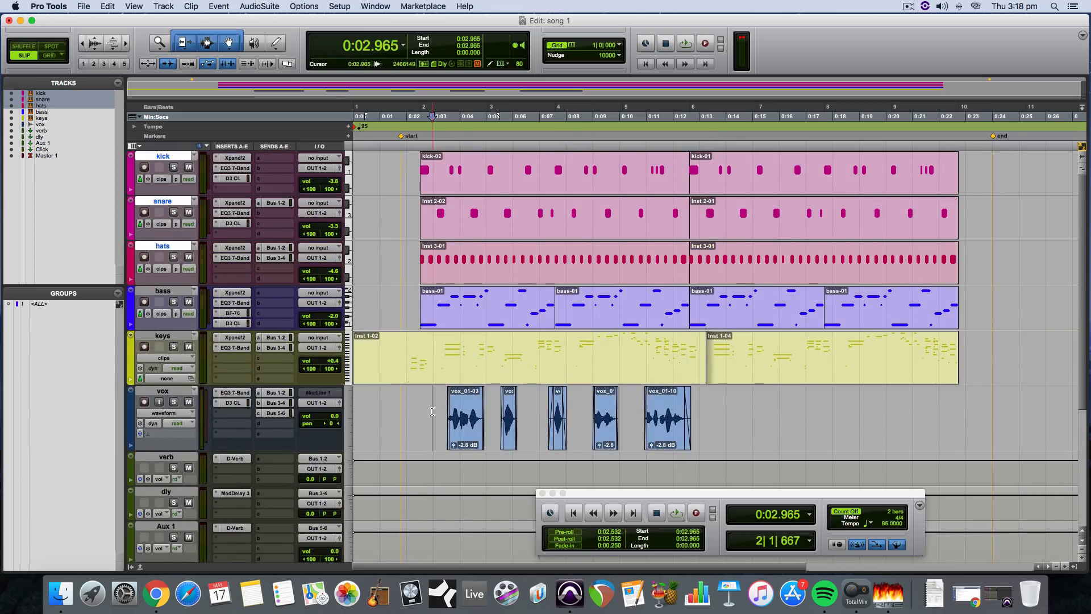
left_click(420, 411)
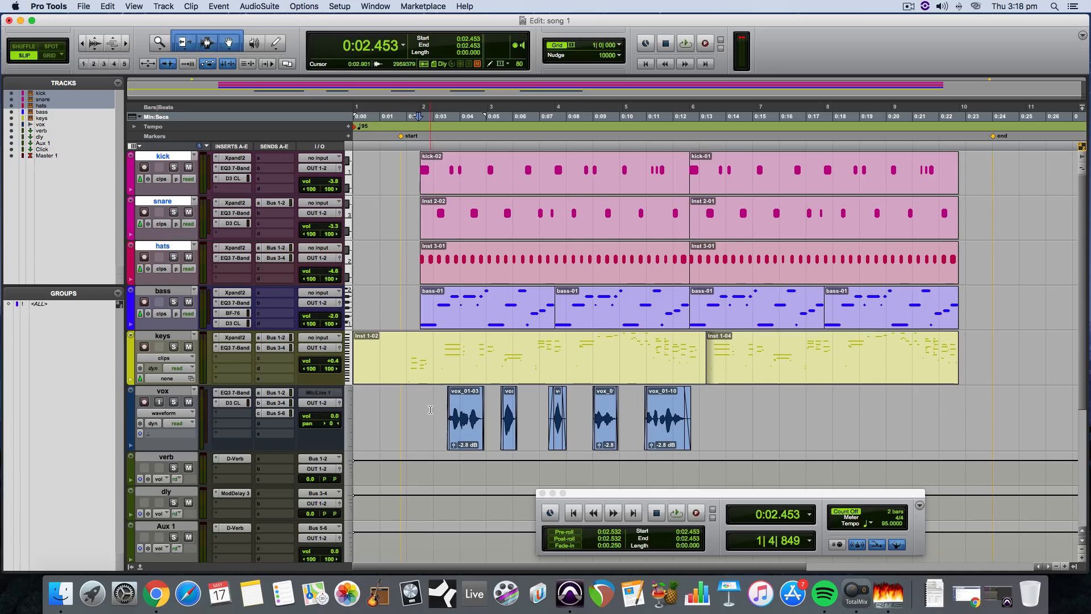
left_click(431, 410)
left_click(432, 410)
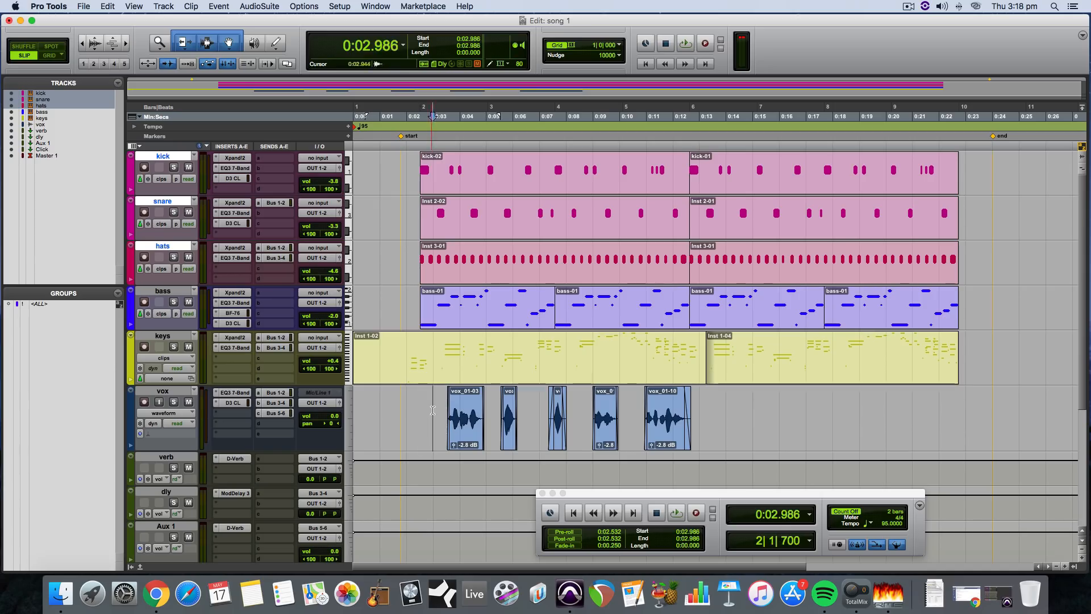
left_click(414, 409)
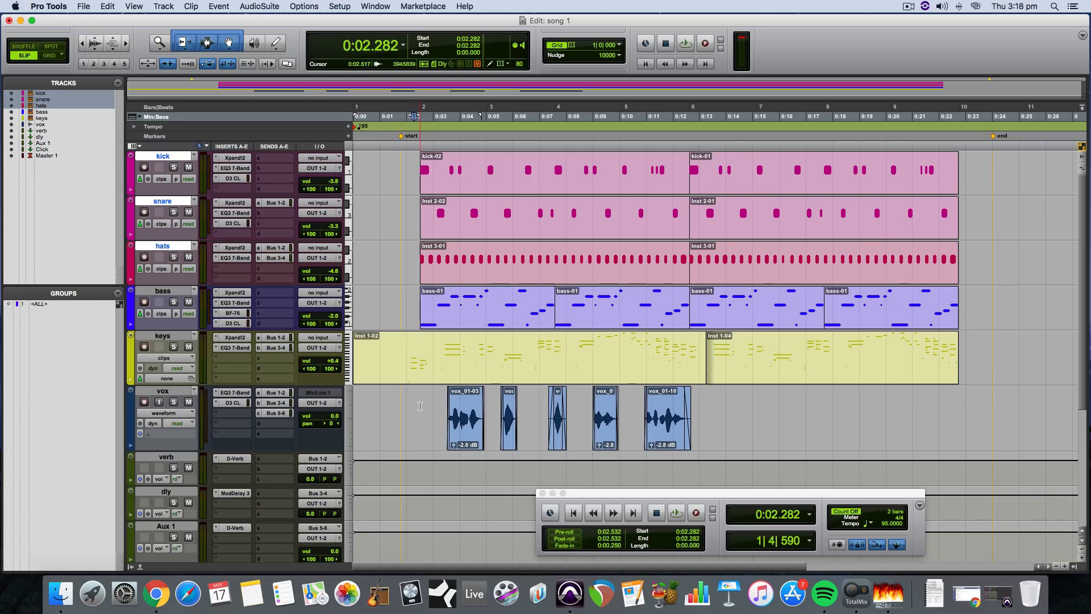
left_click(420, 406)
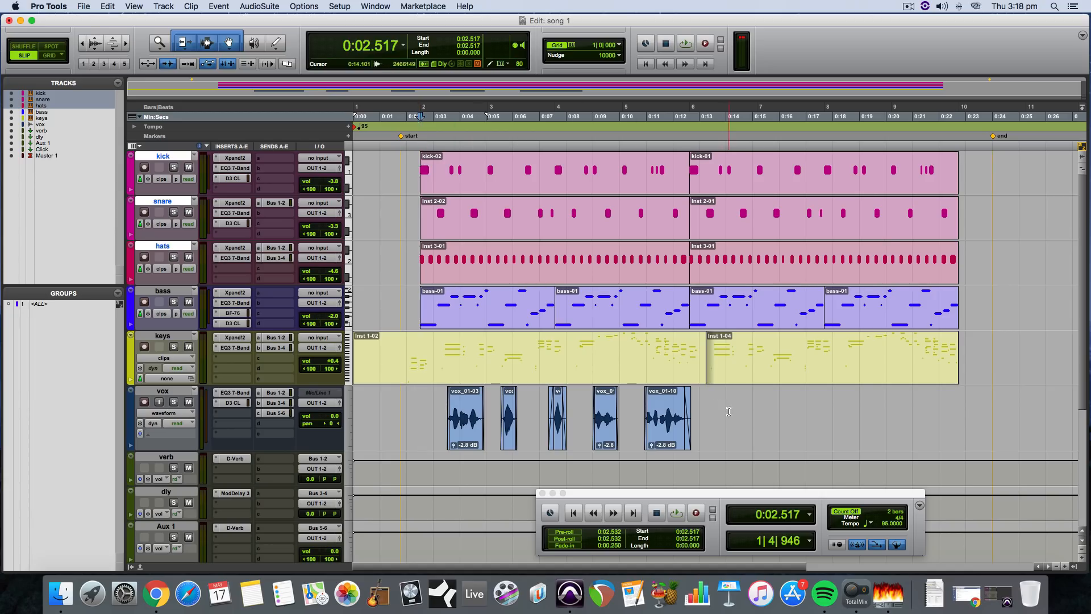
scroll(730, 411, "down", 5)
scroll(730, 411, "up", 5)
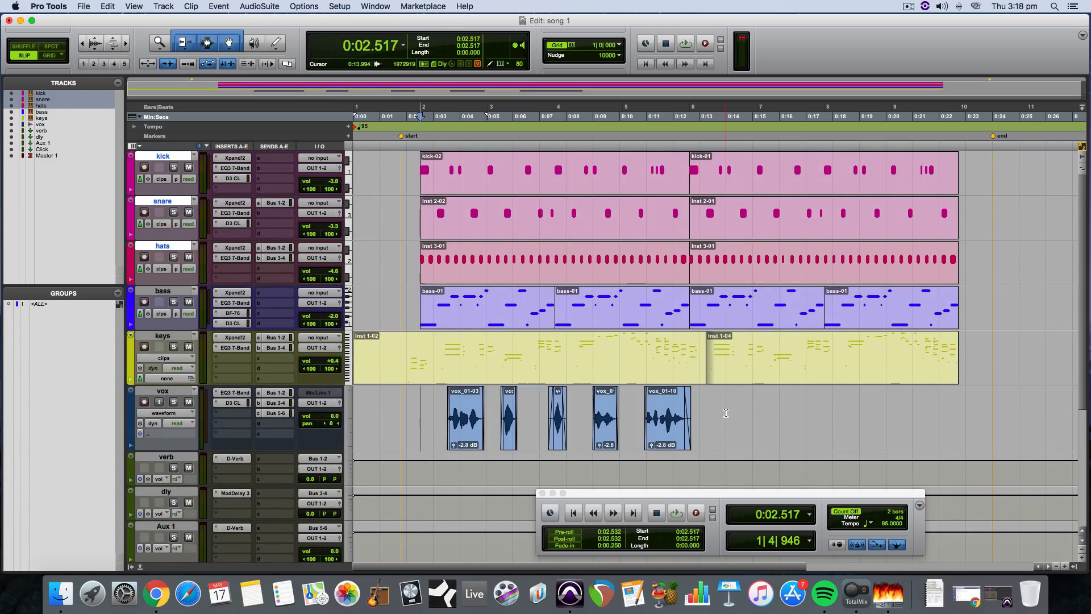